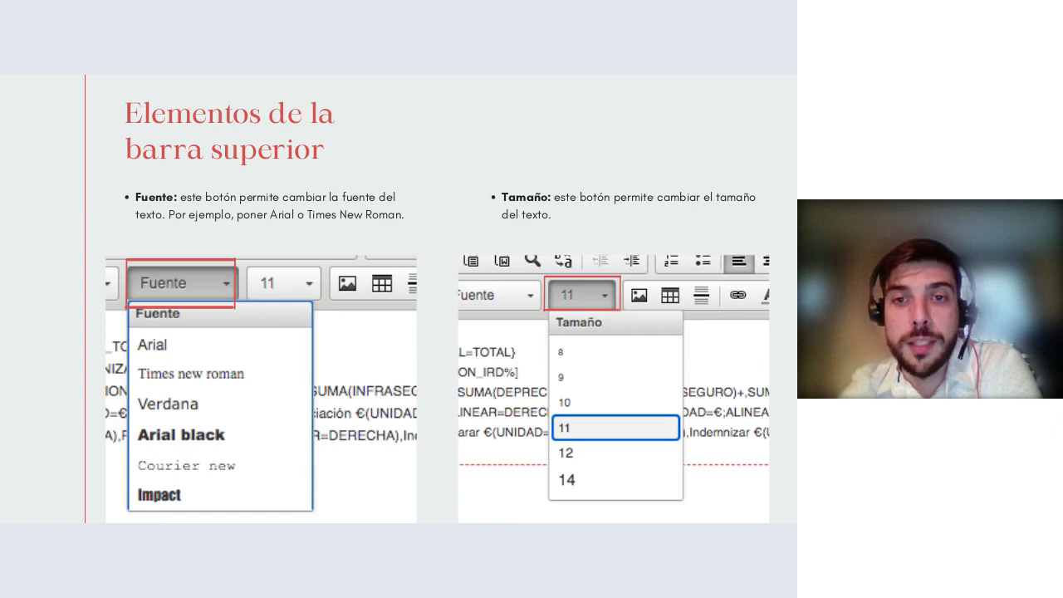
# Step: Advance the slides and zoom in on the table-properties dialog with 3 rows and 2 columns
pyautogui.press('Right')
pyautogui.press('Right')
pyautogui.press('Right')
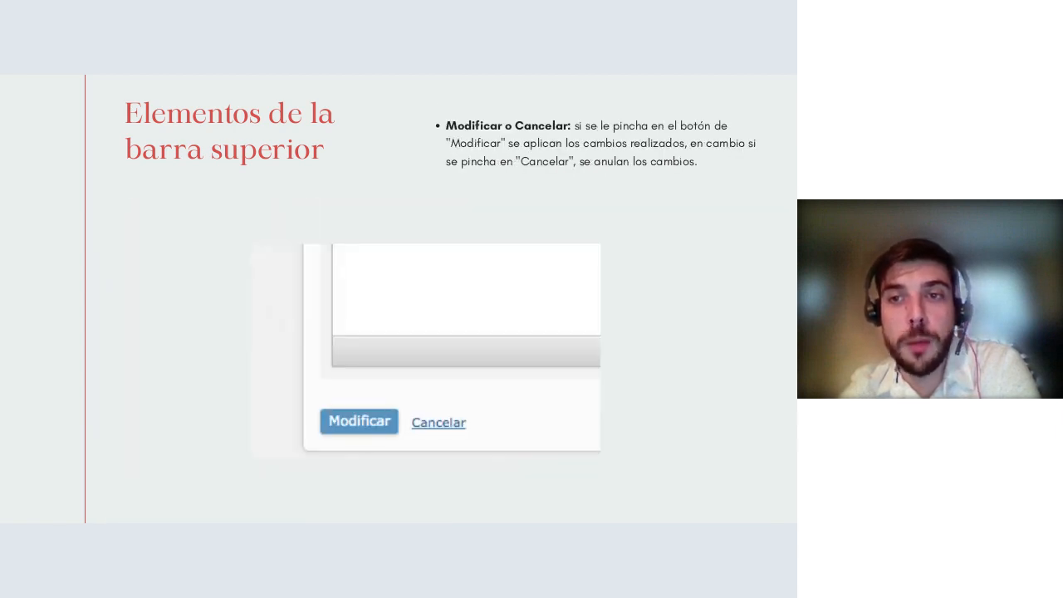
pyautogui.press('Right')
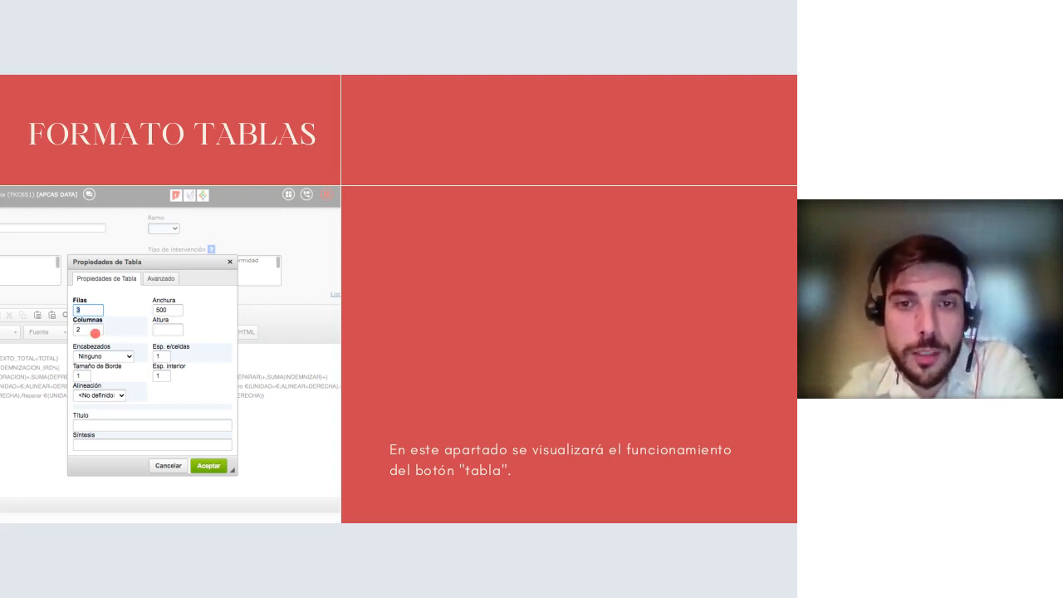
pyautogui.scroll(2, 227, 342)
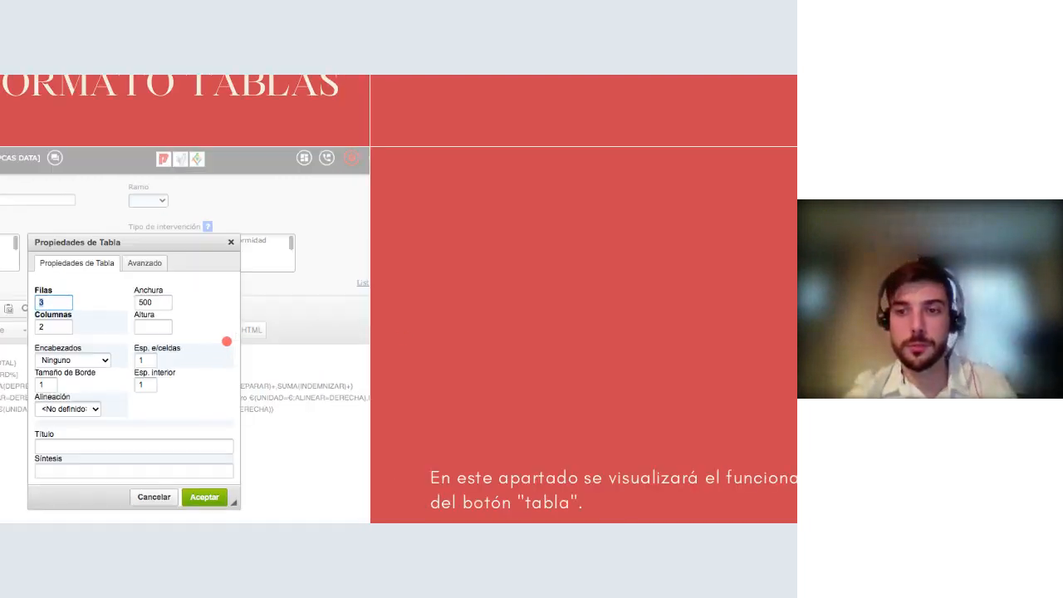
pyautogui.moveTo(224, 341); pyautogui.dragTo(363, 258)
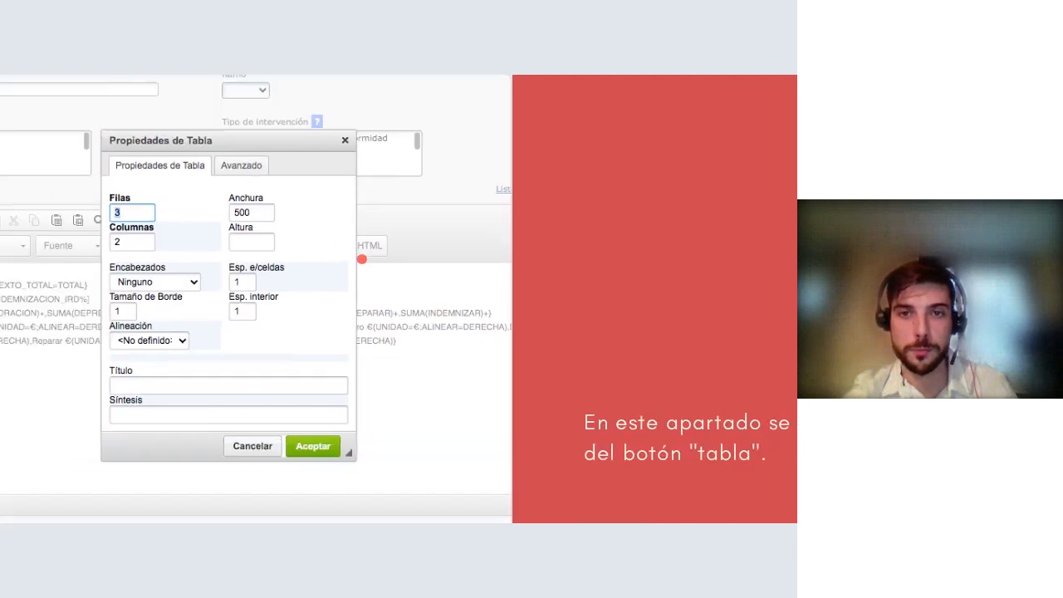
pyautogui.scroll(2, 219, 289)
pyautogui.moveTo(219, 288); pyautogui.dragTo(277, 299)
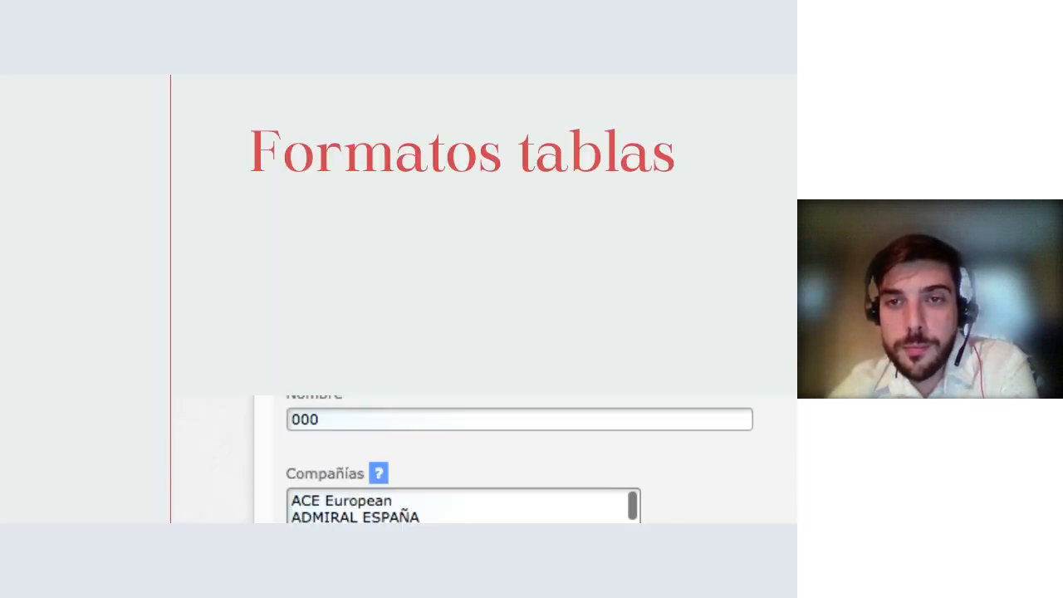
# Step: Zoom back out and advance to the 'Inserción de elementos del sistema XT50' slide
pyautogui.scroll(-5, 550, 368)
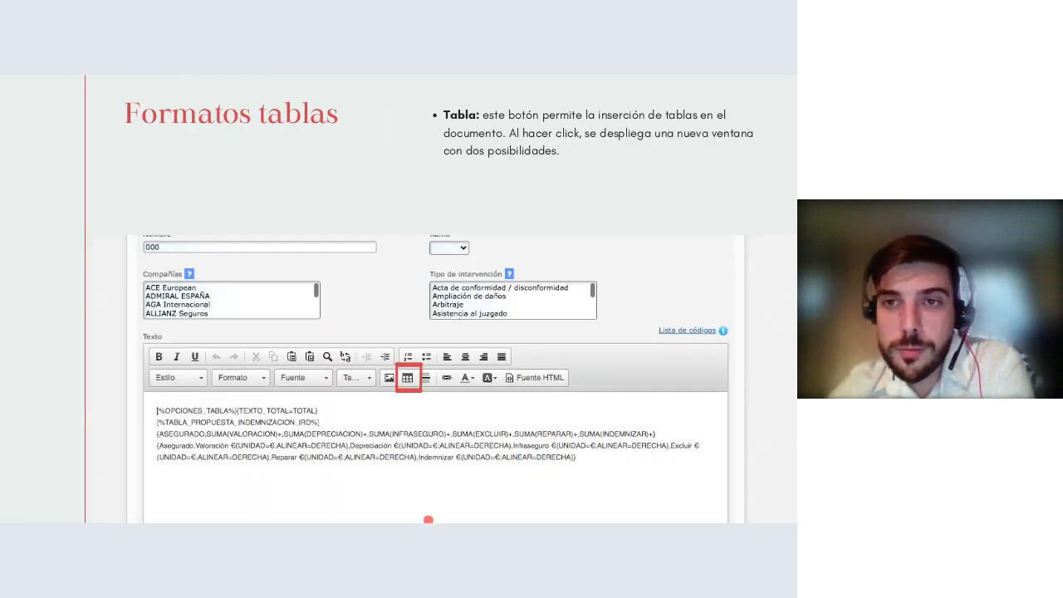
pyautogui.press('Right')
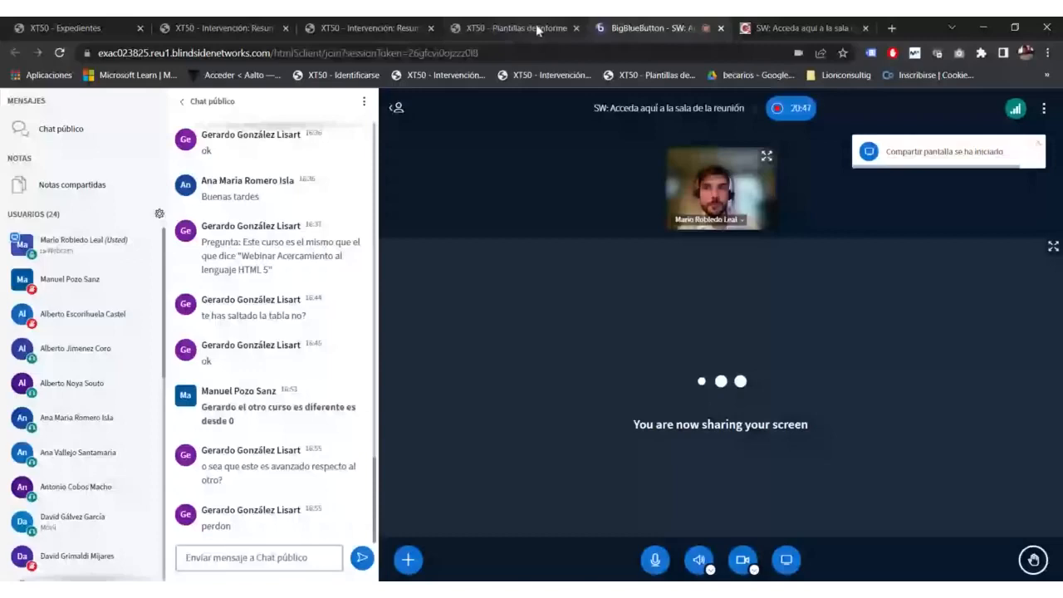
# Step: Return to the XT50 tab and scroll to the Informe IRD Diverso V2 Texto editor
pyautogui.click(535, 24)
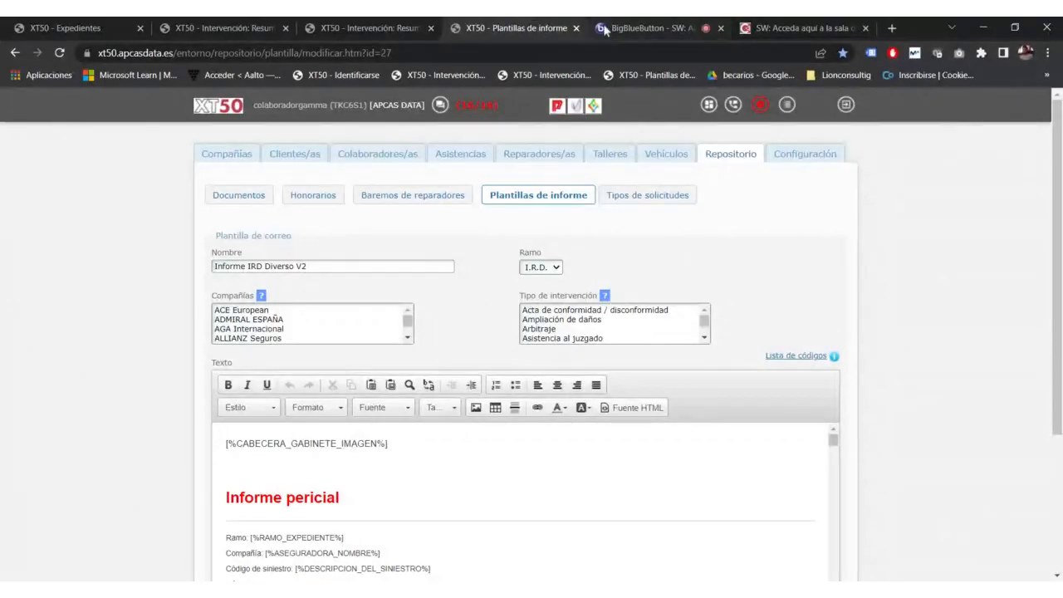
pyautogui.scroll(-1, 604, 243)
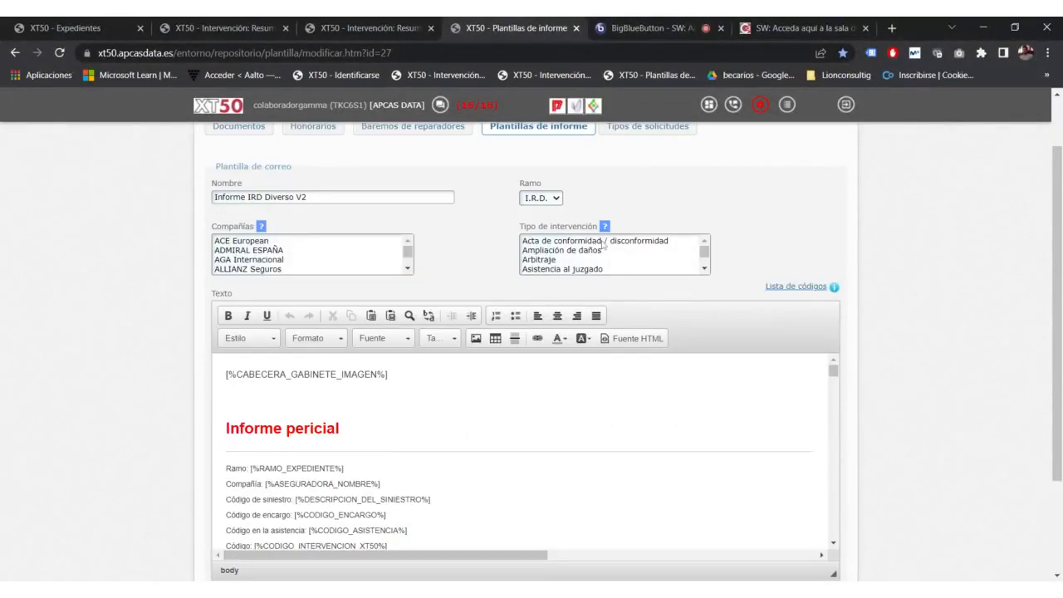
pyautogui.click(655, 20)
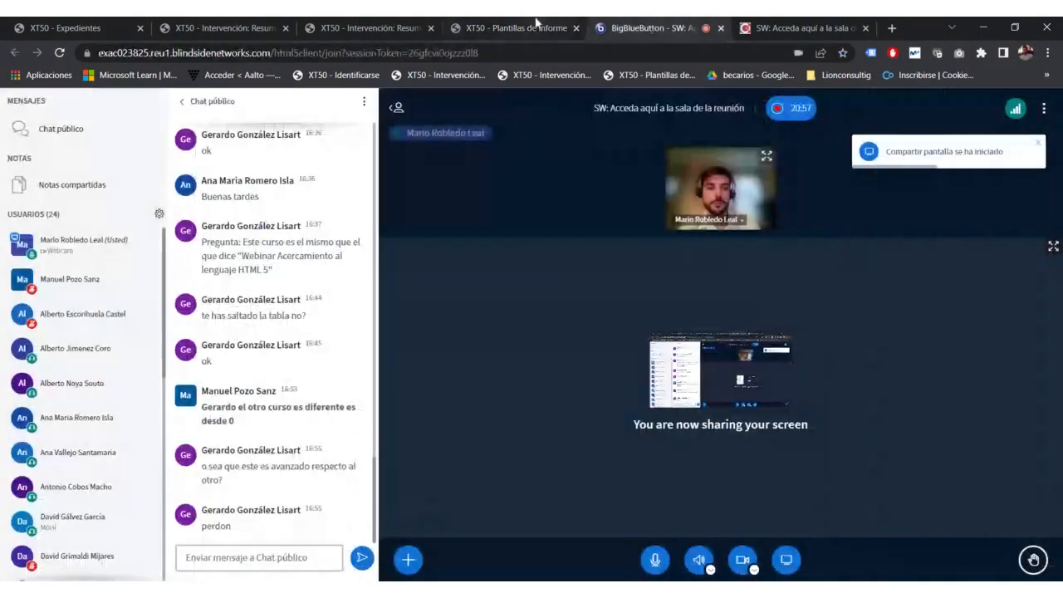
pyautogui.click(536, 25)
pyautogui.scroll(-1, 394, 351)
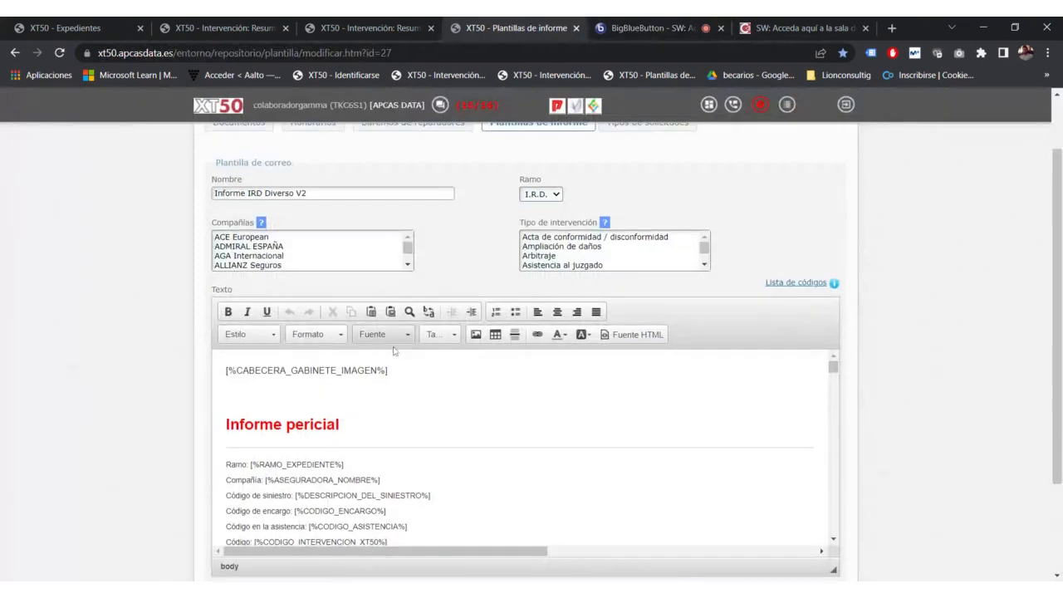
pyautogui.scroll(-2, 395, 351)
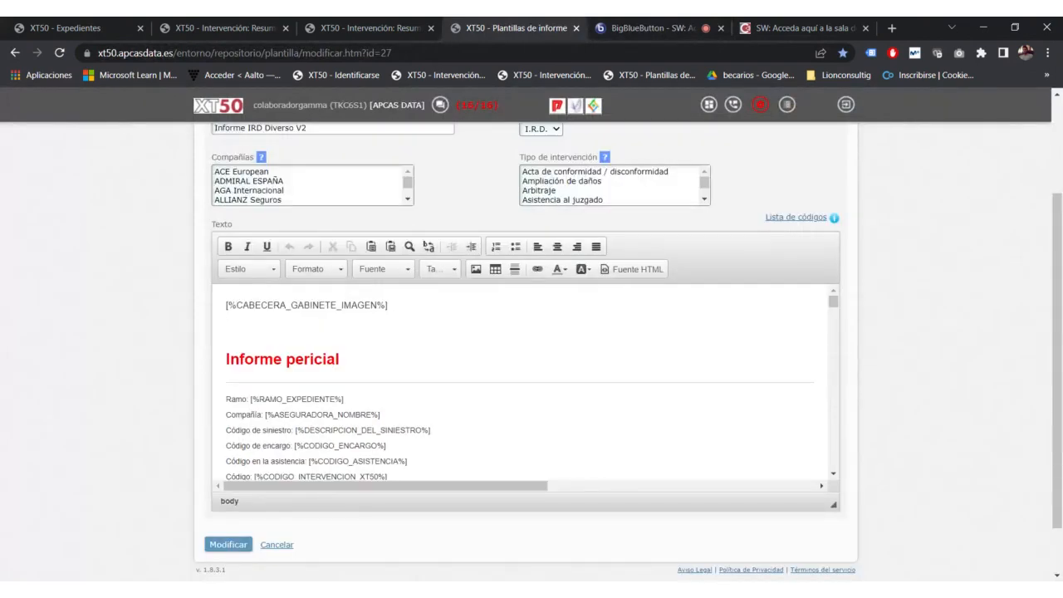
pyautogui.click(639, 28)
pyautogui.click(514, 30)
pyautogui.scroll(-1, 470, 269)
pyautogui.scroll(-2, 469, 269)
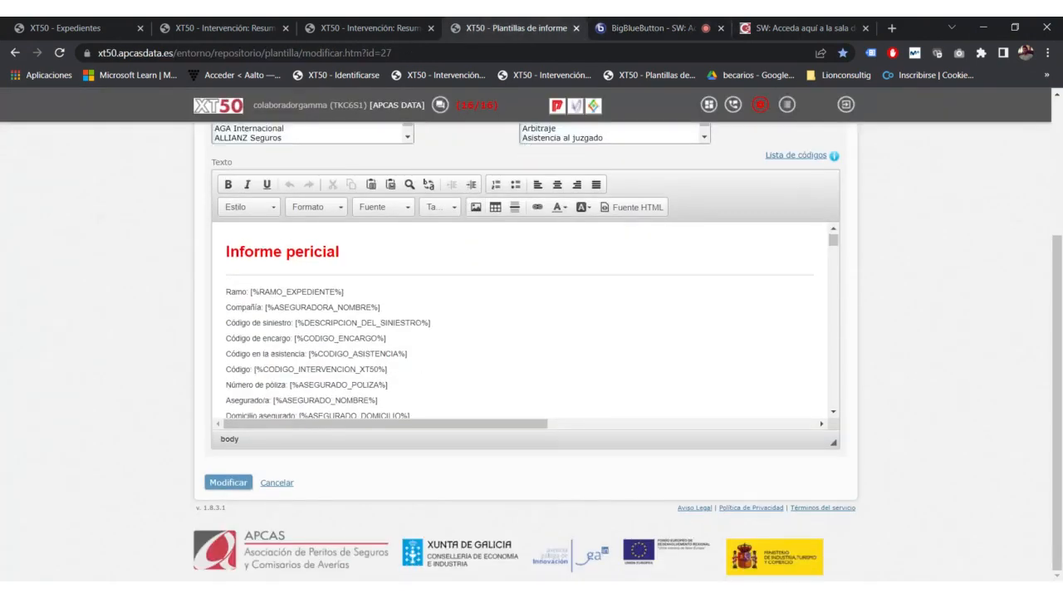
pyautogui.scroll(3, 469, 269)
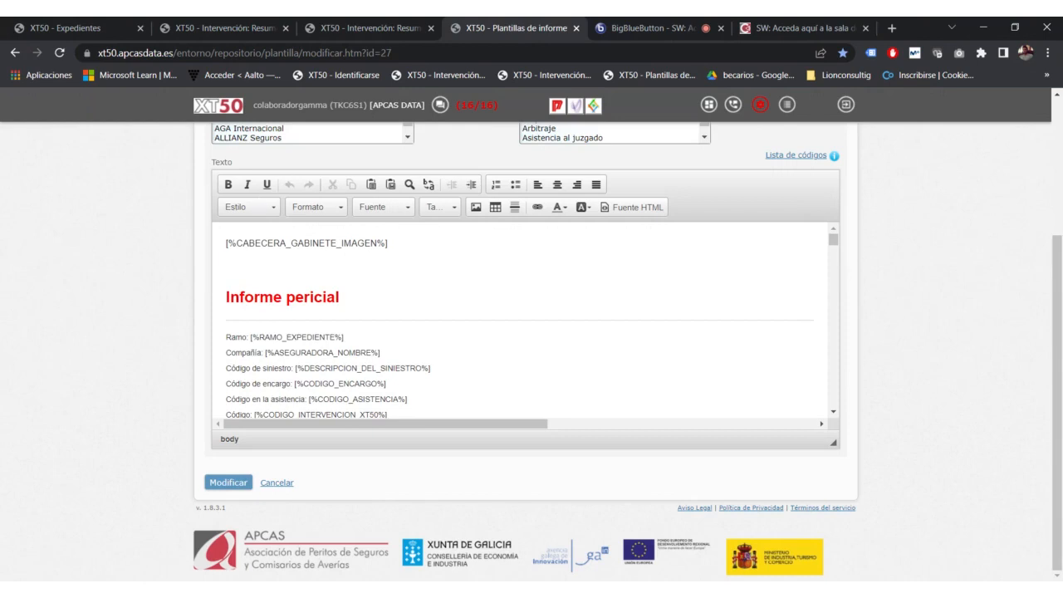
pyautogui.scroll(-4, 520, 320)
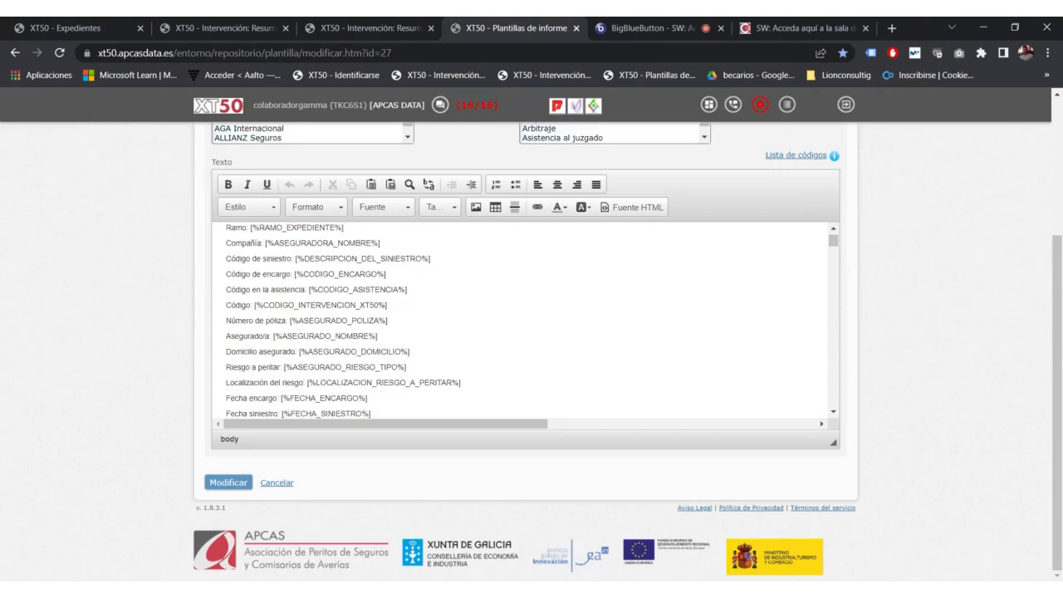
pyautogui.scroll(-3, 520, 321)
pyautogui.scroll(6, 519, 321)
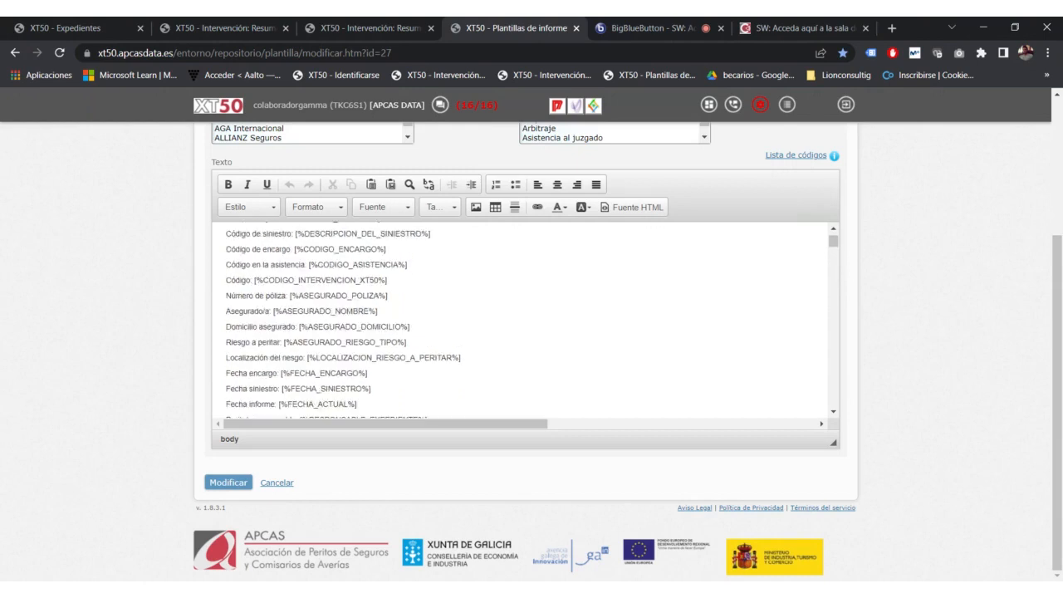
pyautogui.moveTo(388, 243); pyautogui.dragTo(225, 243)
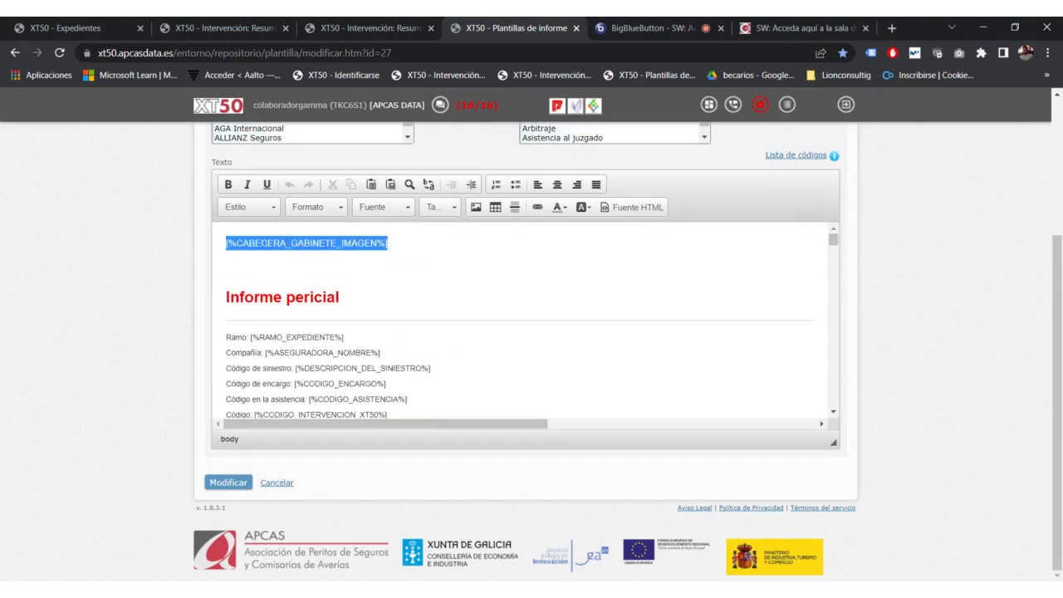
pyautogui.scroll(-2, 520, 321)
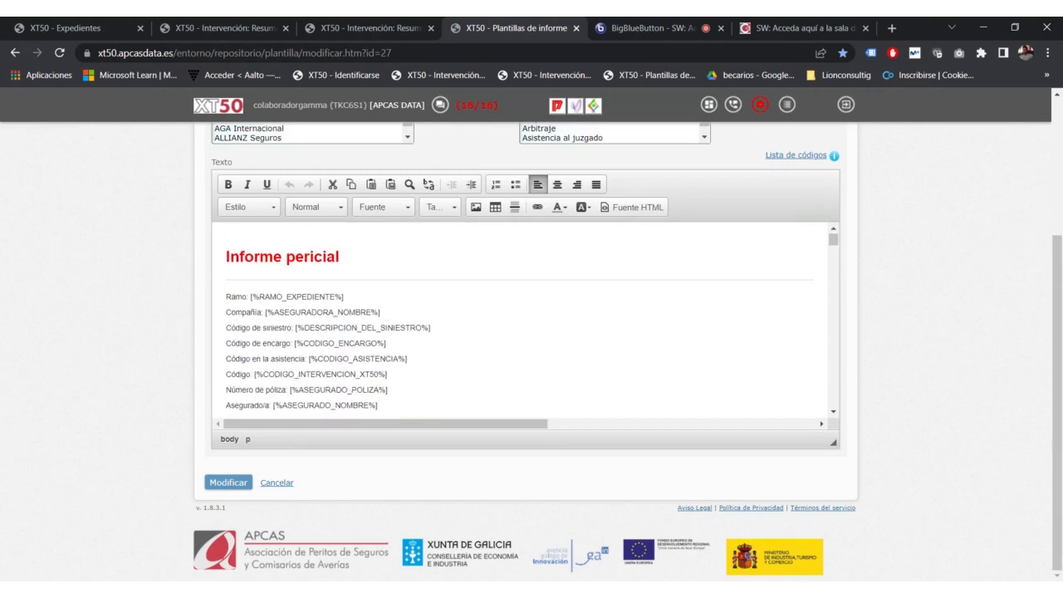
pyautogui.scroll(2, 520, 321)
pyautogui.scroll(-4, 520, 320)
pyautogui.scroll(-6, 520, 320)
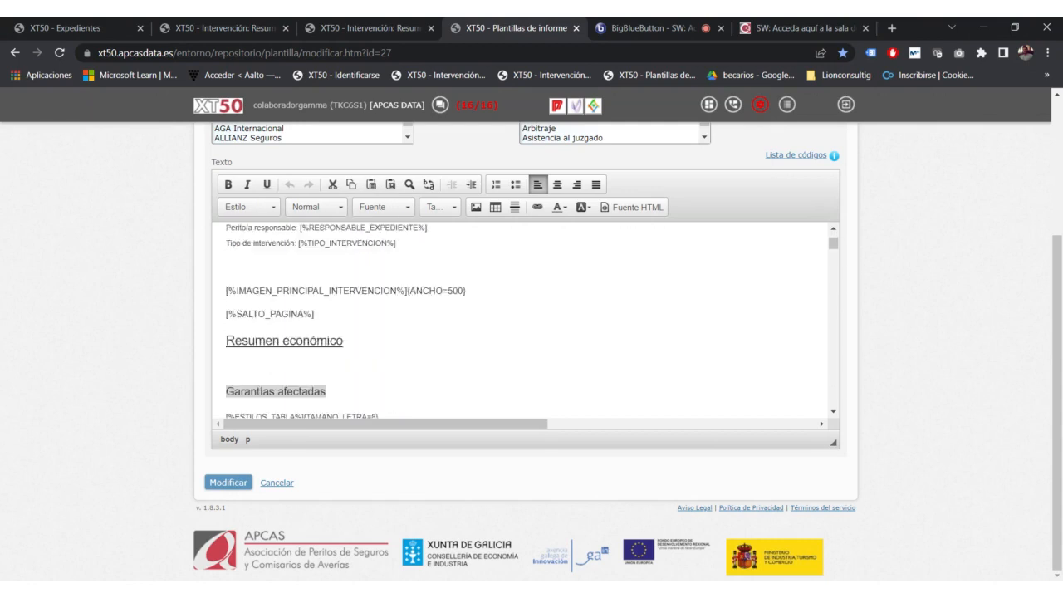
pyautogui.scroll(9, 520, 321)
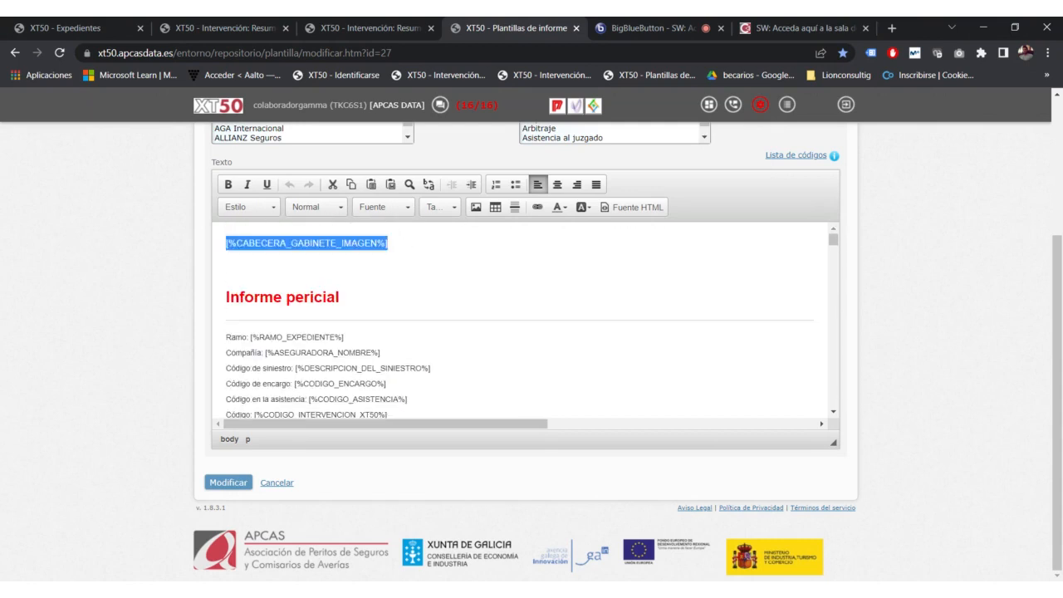
pyautogui.click(229, 267)
pyautogui.write('aaaadadawd')
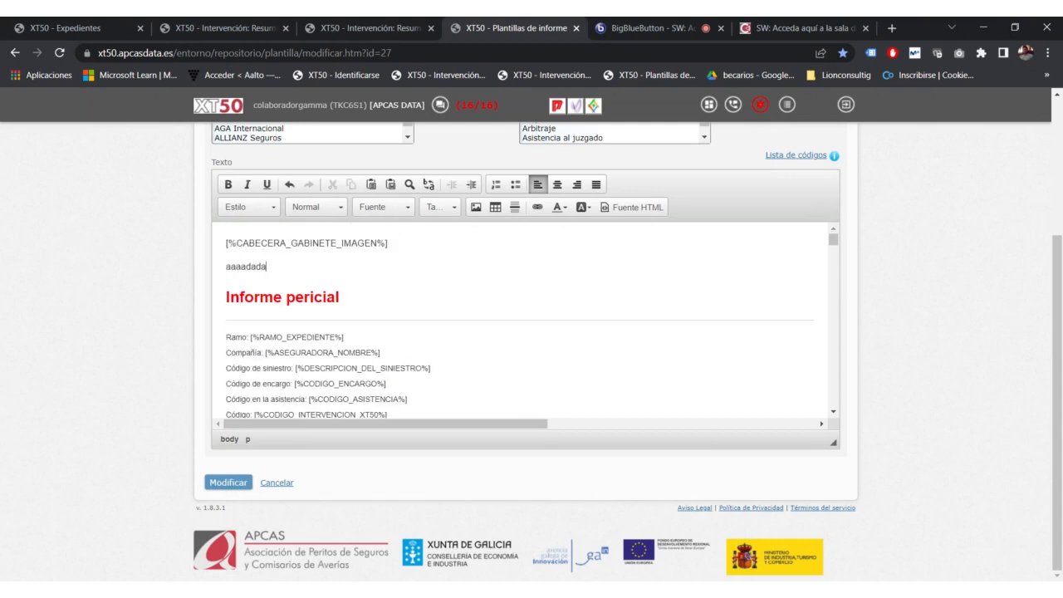
pyautogui.doubleClick(240, 267)
pyautogui.click(228, 185)
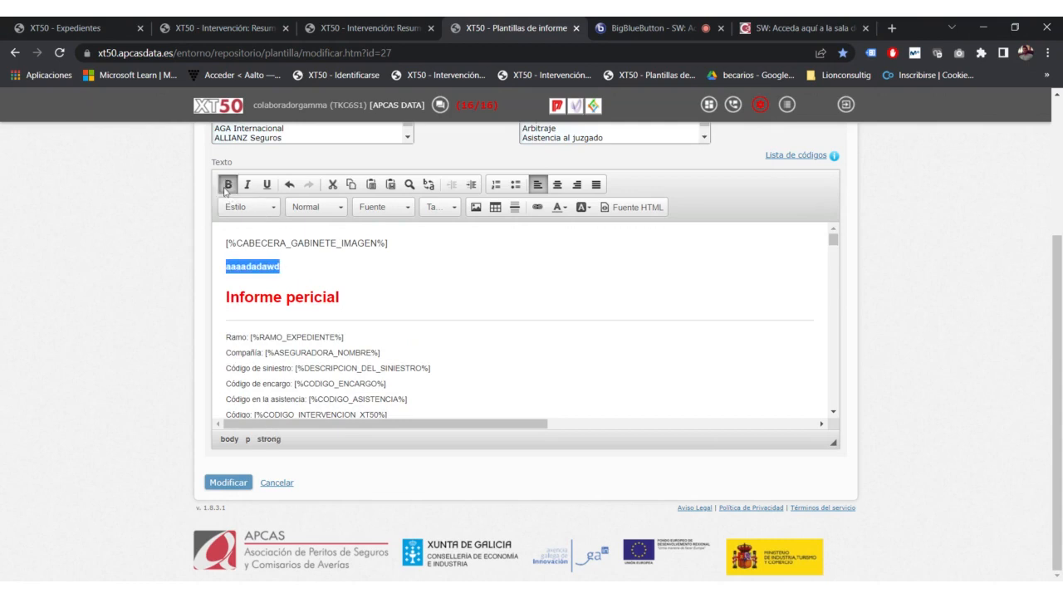
pyautogui.click(281, 267)
pyautogui.moveTo(280, 266); pyautogui.dragTo(226, 266)
pyautogui.click(248, 186)
pyautogui.click(266, 184)
pyautogui.click(280, 267)
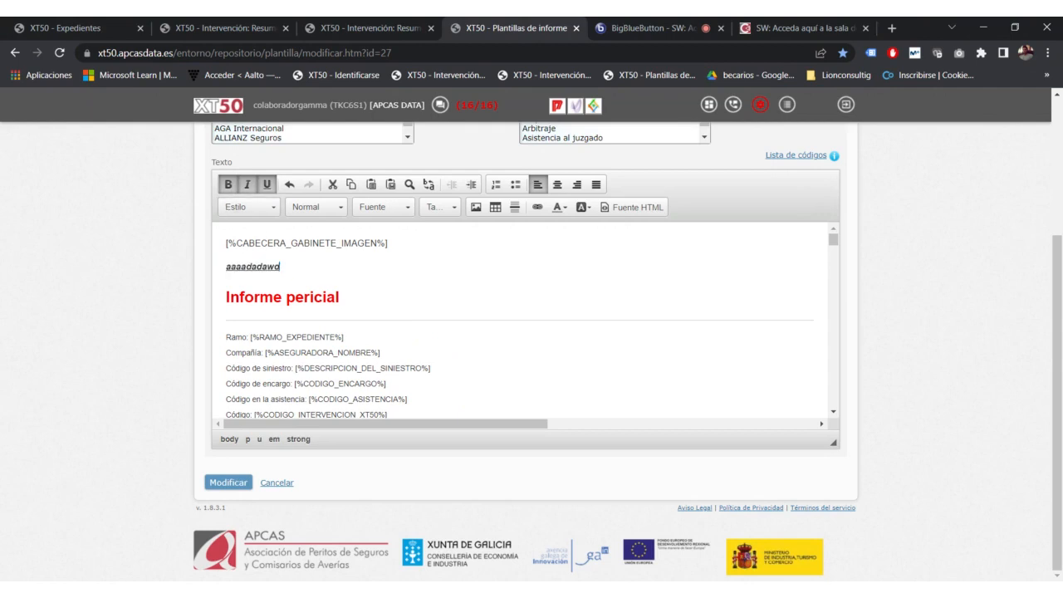
pyautogui.moveTo(280, 267); pyautogui.dragTo(226, 267)
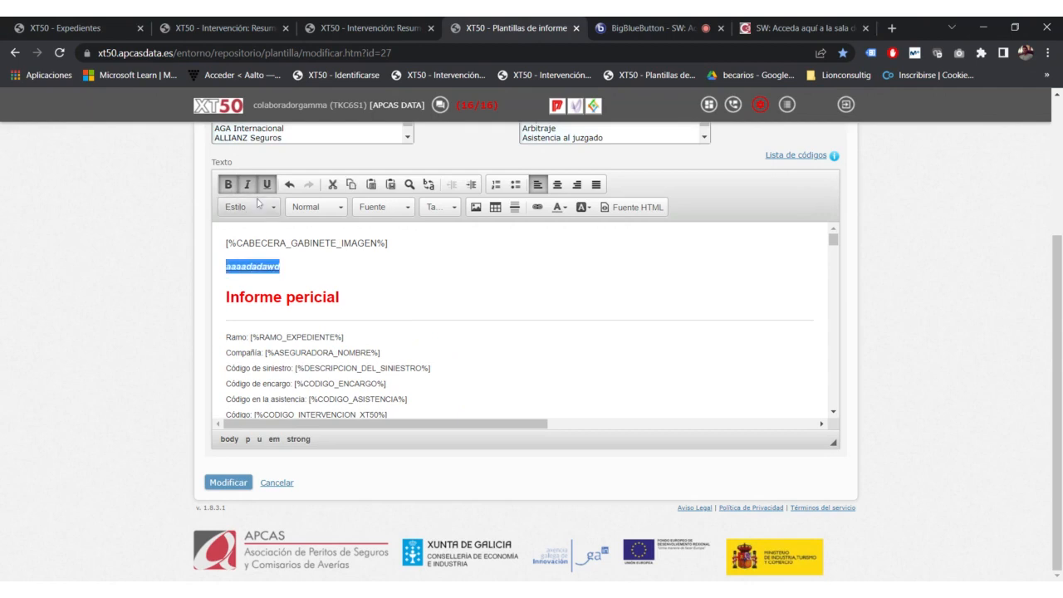
pyautogui.click(289, 184)
pyautogui.click(289, 184)
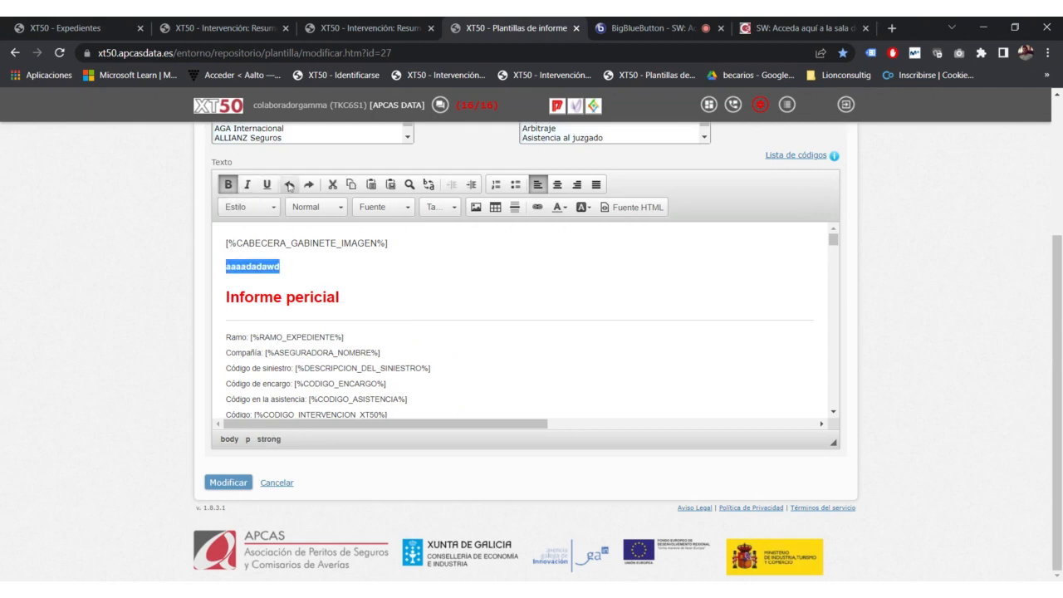
pyautogui.click(308, 184)
pyautogui.click(308, 184)
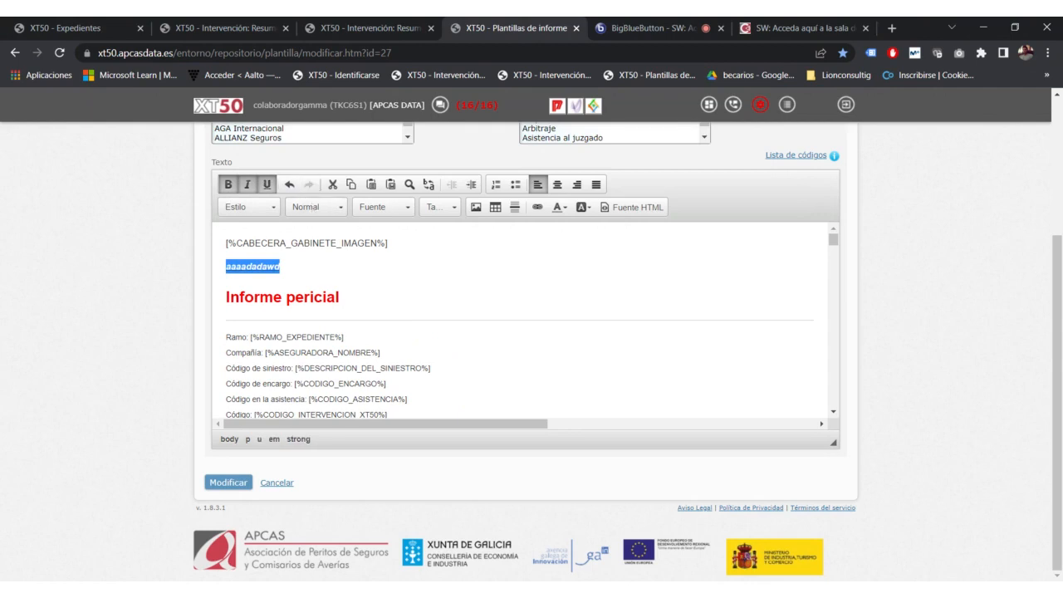
pyautogui.click(289, 184)
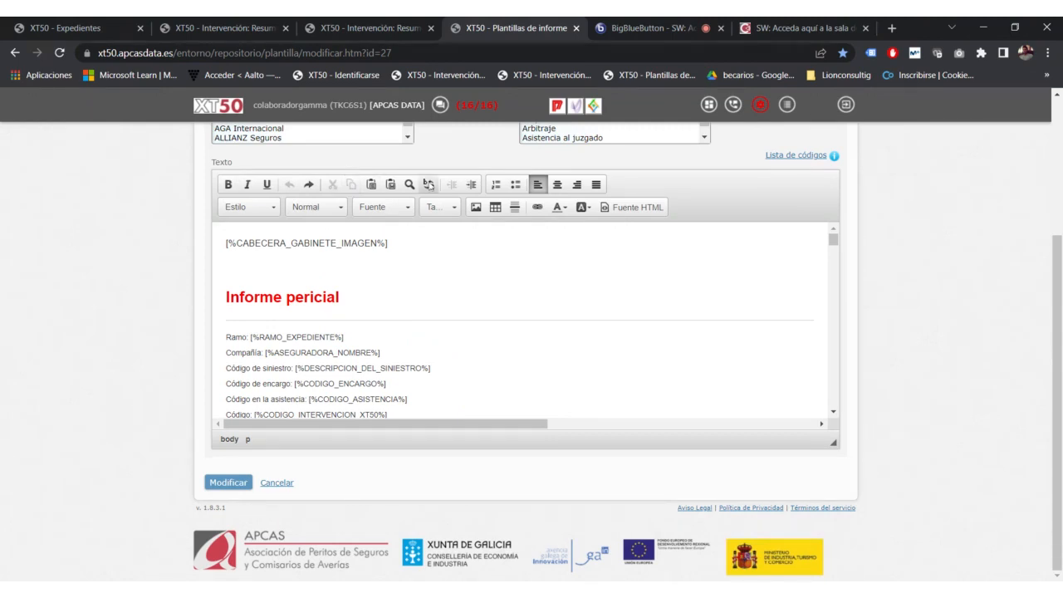
# Step: Try indenting the red 'Informe pericial' heading, then return it to the left margin
pyautogui.click(341, 297)
pyautogui.moveTo(340, 297); pyautogui.dragTo(225, 297)
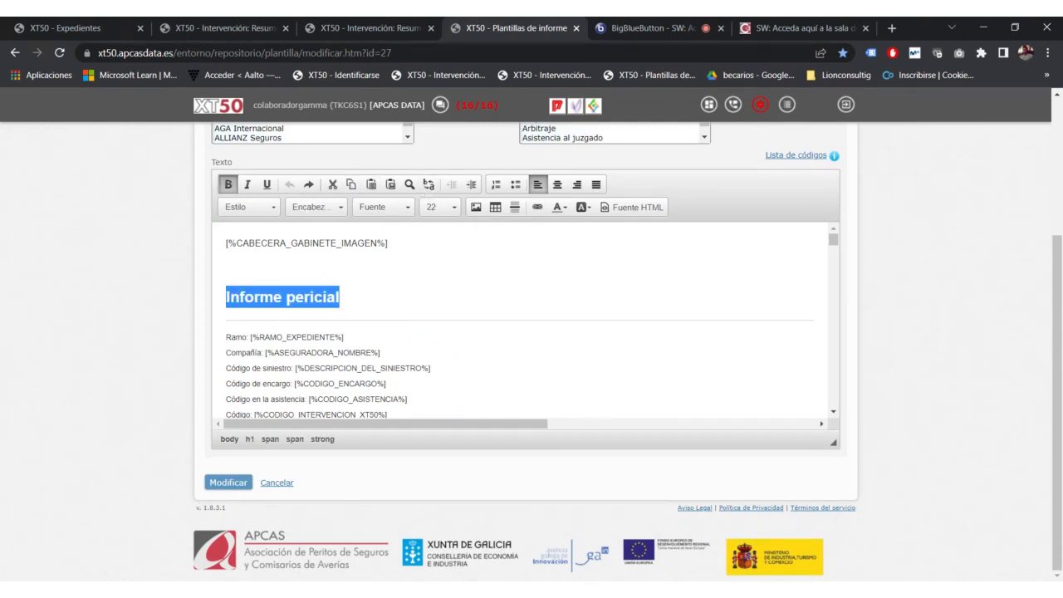
pyautogui.click(472, 184)
pyautogui.click(472, 185)
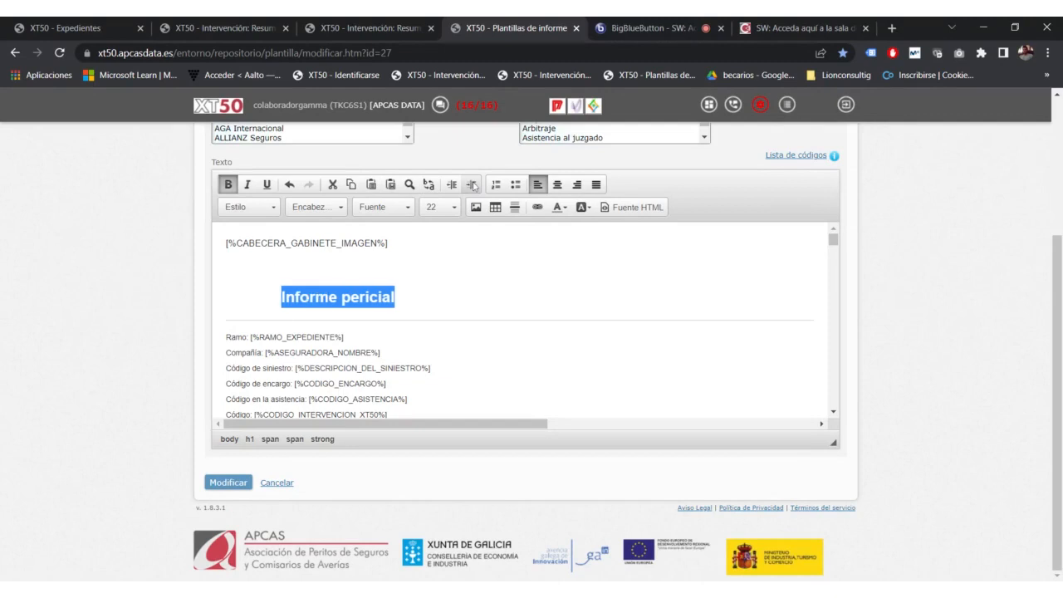
pyautogui.click(452, 184)
pyautogui.click(453, 185)
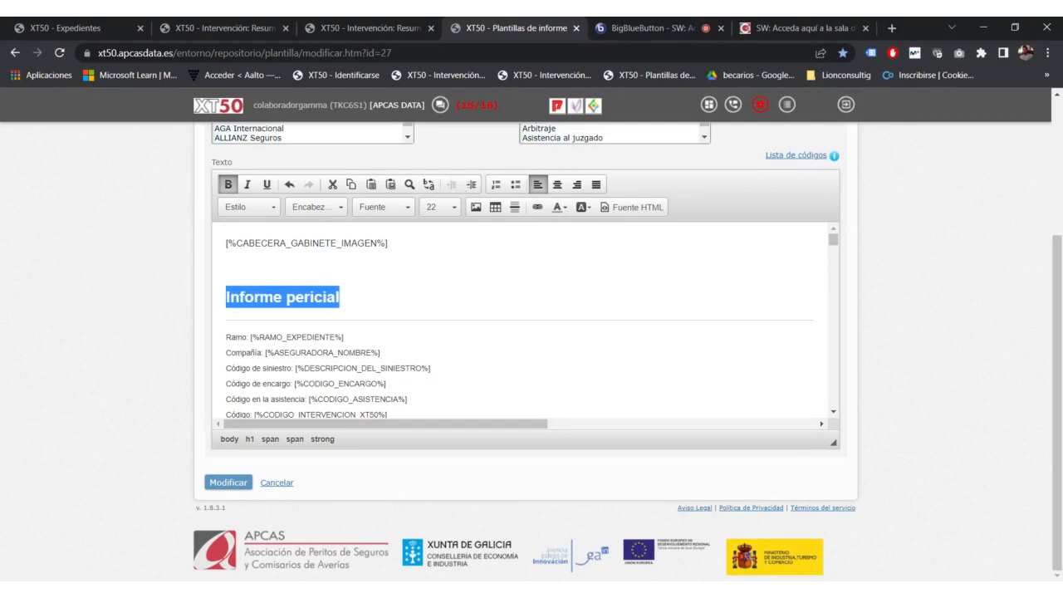
# Step: Select the field lines from Tipo de intervención up to Ramo
pyautogui.scroll(-5, 520, 319)
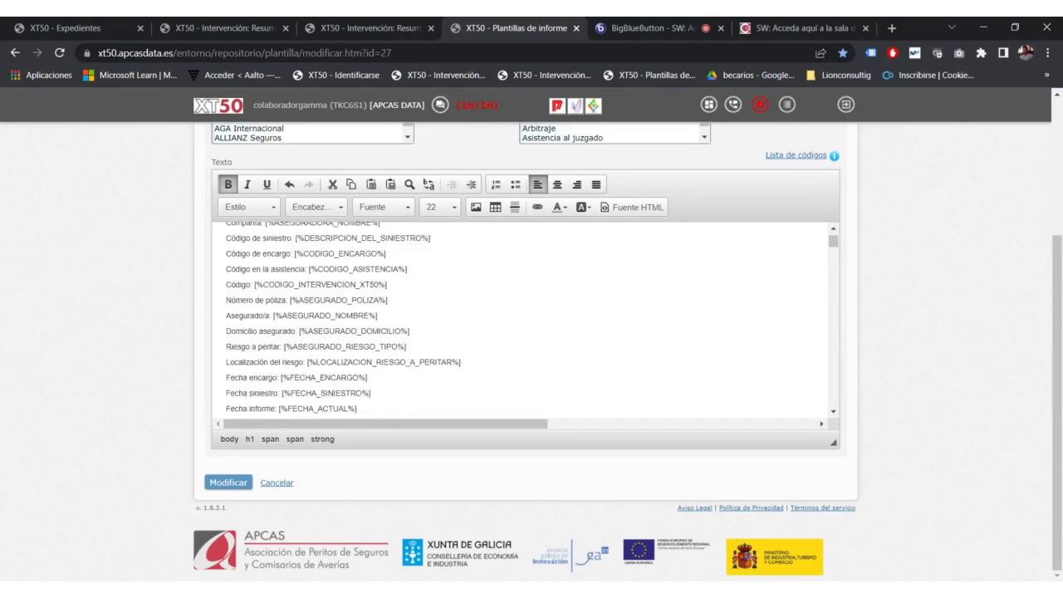
pyautogui.scroll(2, 520, 320)
pyautogui.scroll(3, 519, 319)
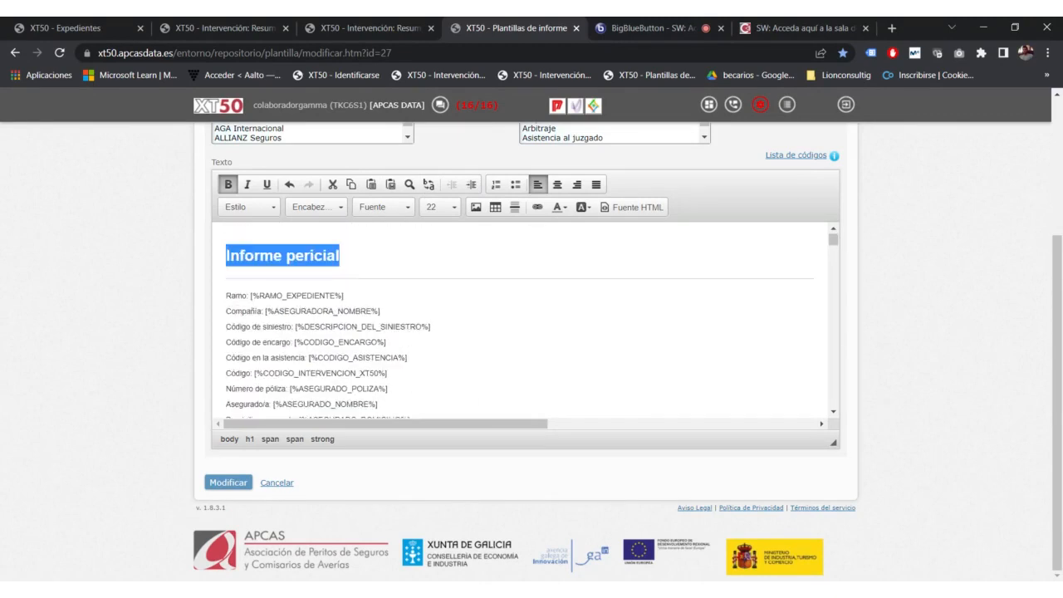
pyautogui.scroll(-3, 520, 320)
pyautogui.moveTo(397, 364); pyautogui.dragTo(225, 337)
pyautogui.scroll(1, 309, 268)
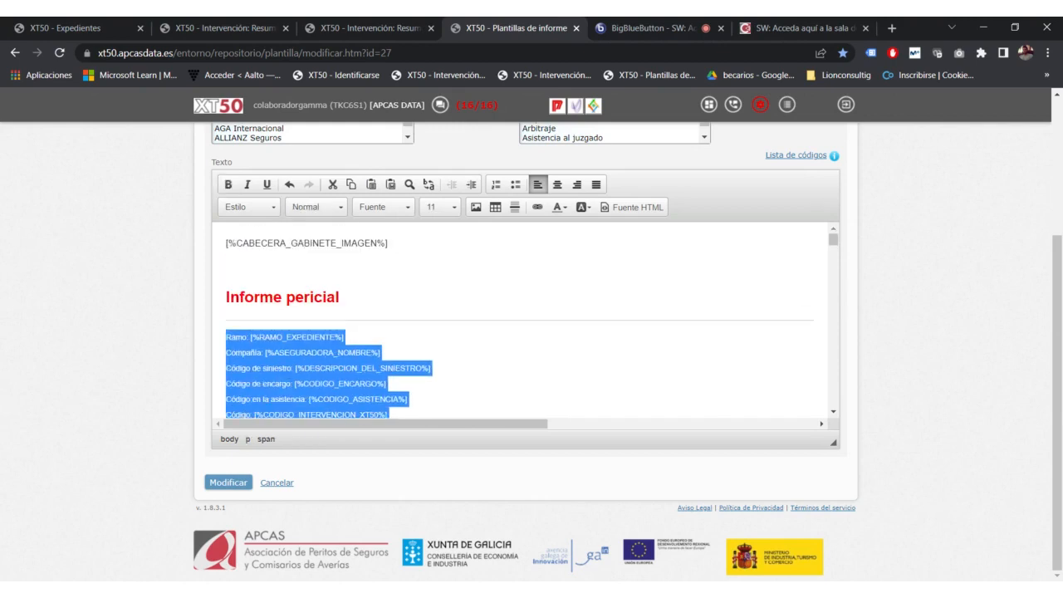
# Step: Try indenting the field lines and turning them into a numbered list
pyautogui.click(470, 184)
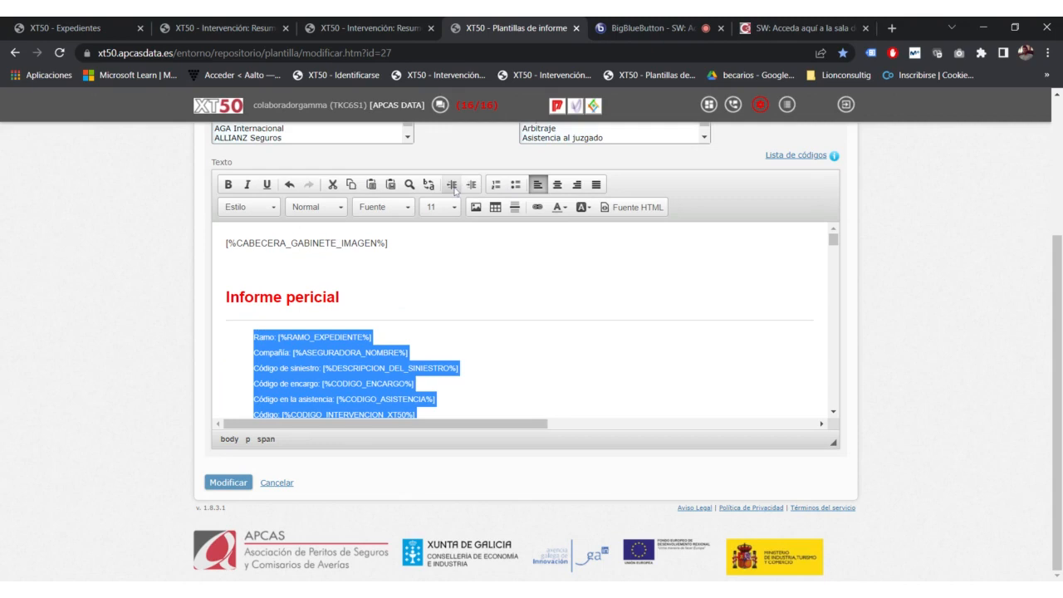
pyautogui.click(454, 187)
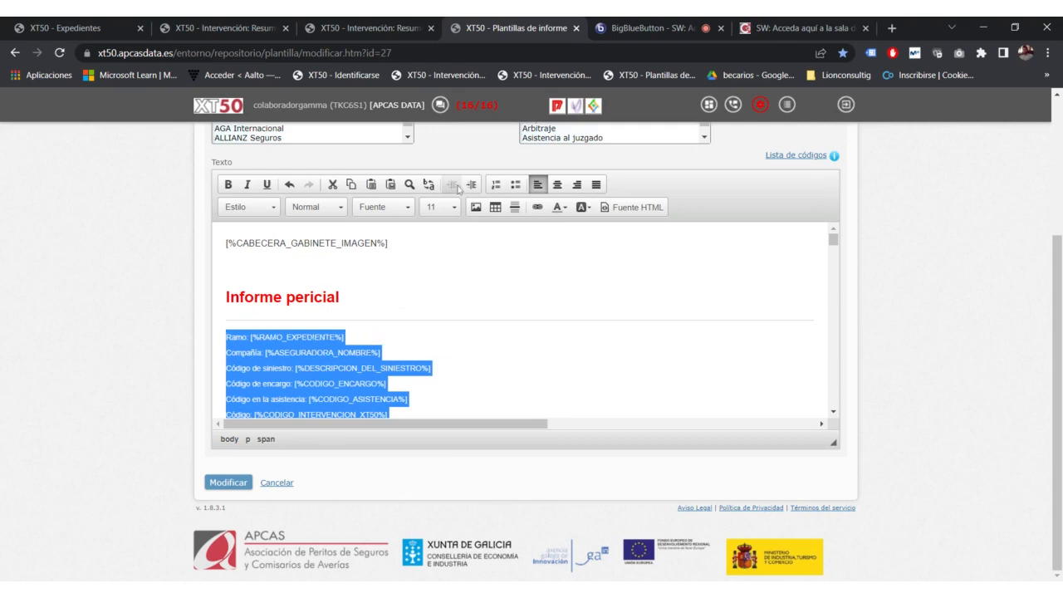
pyautogui.click(496, 185)
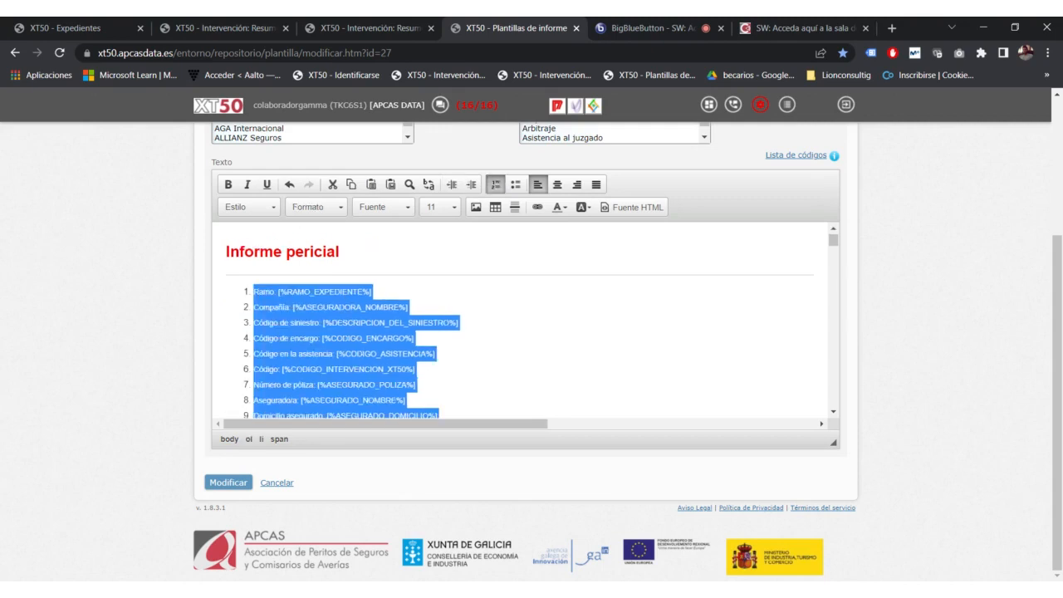
pyautogui.click(499, 337)
pyautogui.scroll(-1, 498, 338)
pyautogui.scroll(-4, 523, 320)
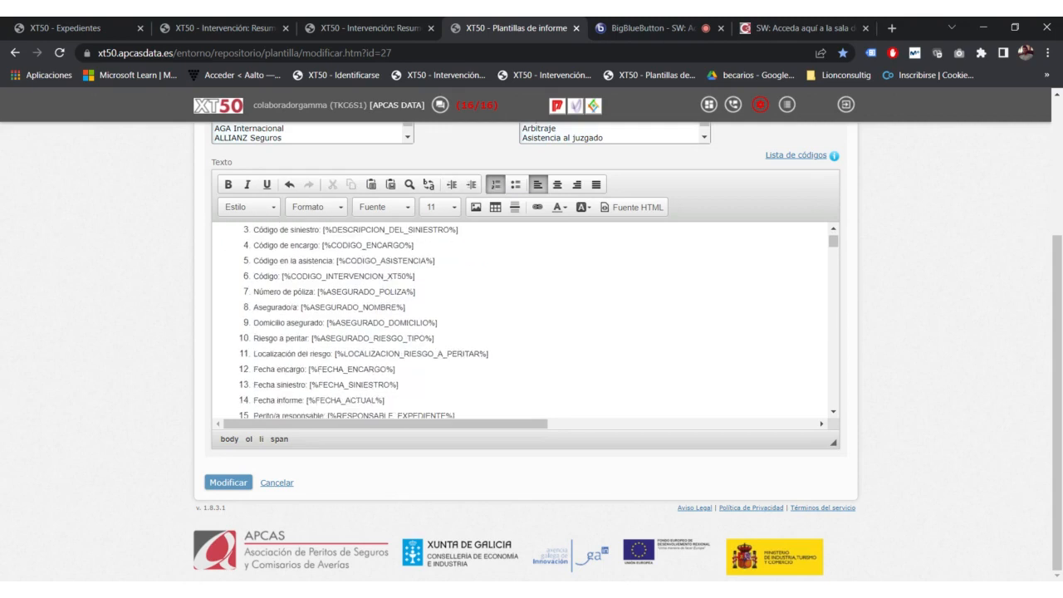
pyautogui.scroll(6, 524, 320)
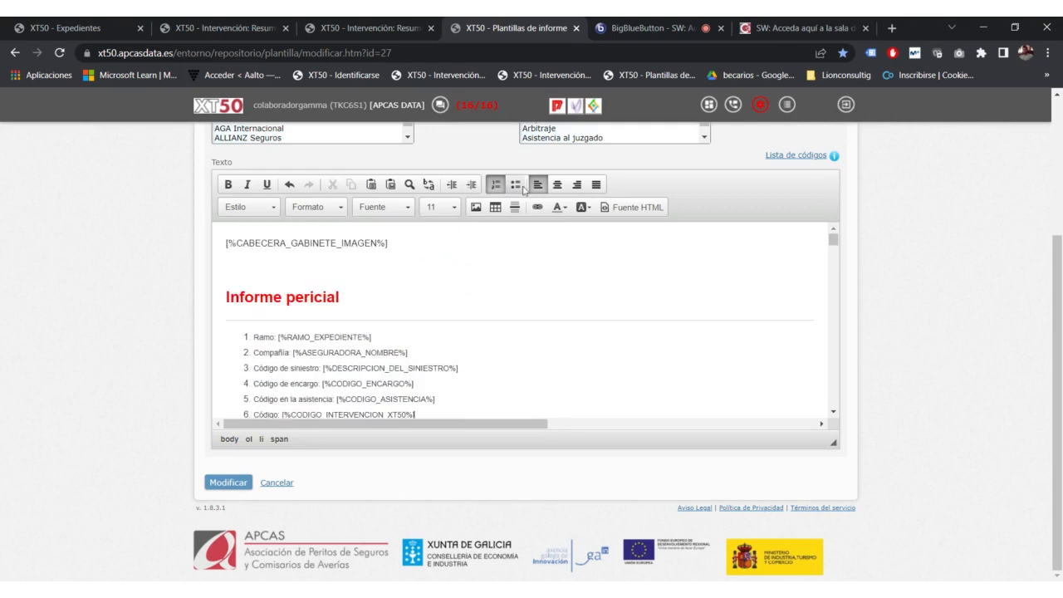
pyautogui.scroll(1, 523, 190)
pyautogui.scroll(-5, 523, 390)
pyautogui.scroll(-1, 465, 399)
pyautogui.moveTo(428, 431); pyautogui.dragTo(259, 336)
pyautogui.scroll(2, 394, 395)
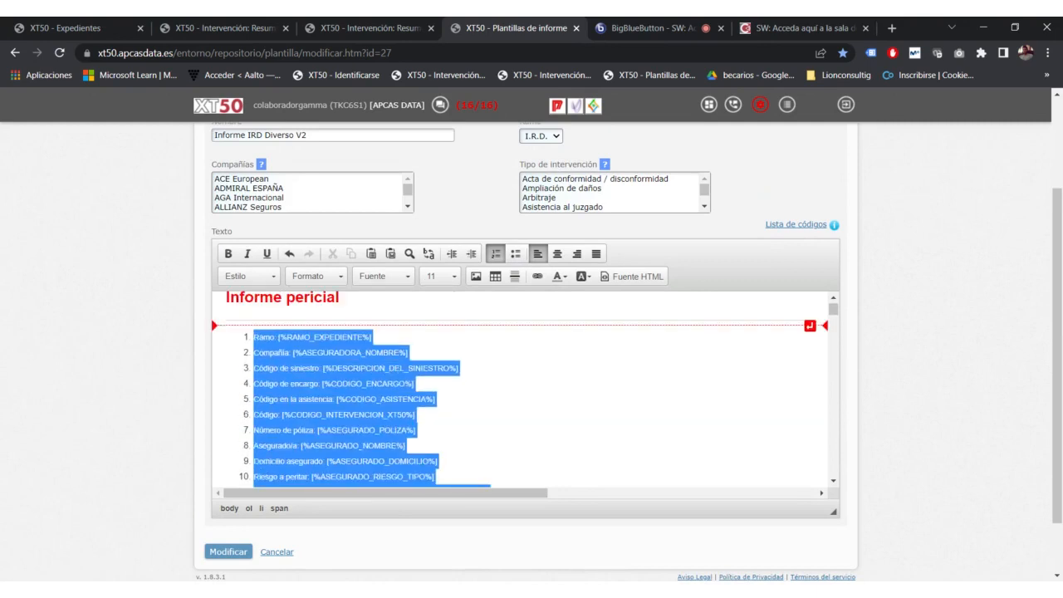
# Step: Switch the lines to bullets, back to plain paragraphs, and settle on left alignment
pyautogui.click(515, 254)
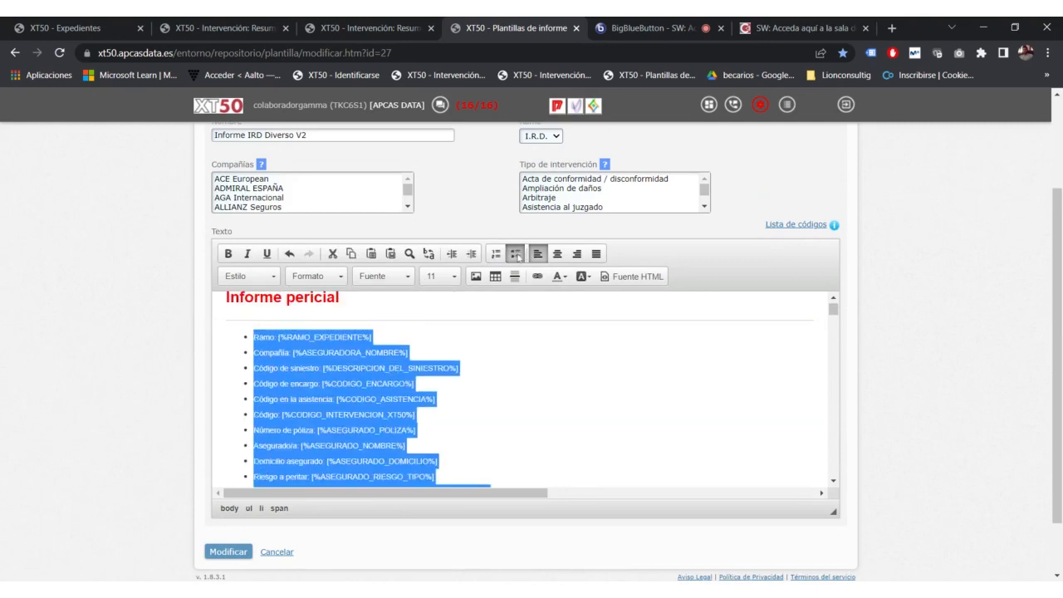
pyautogui.click(452, 254)
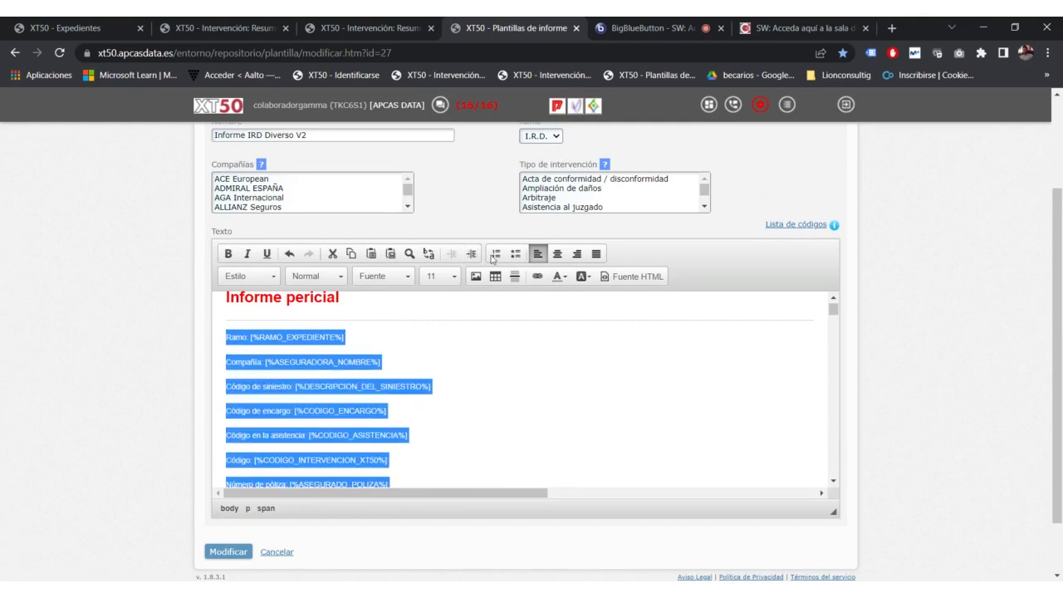
pyautogui.click(558, 255)
pyautogui.click(577, 254)
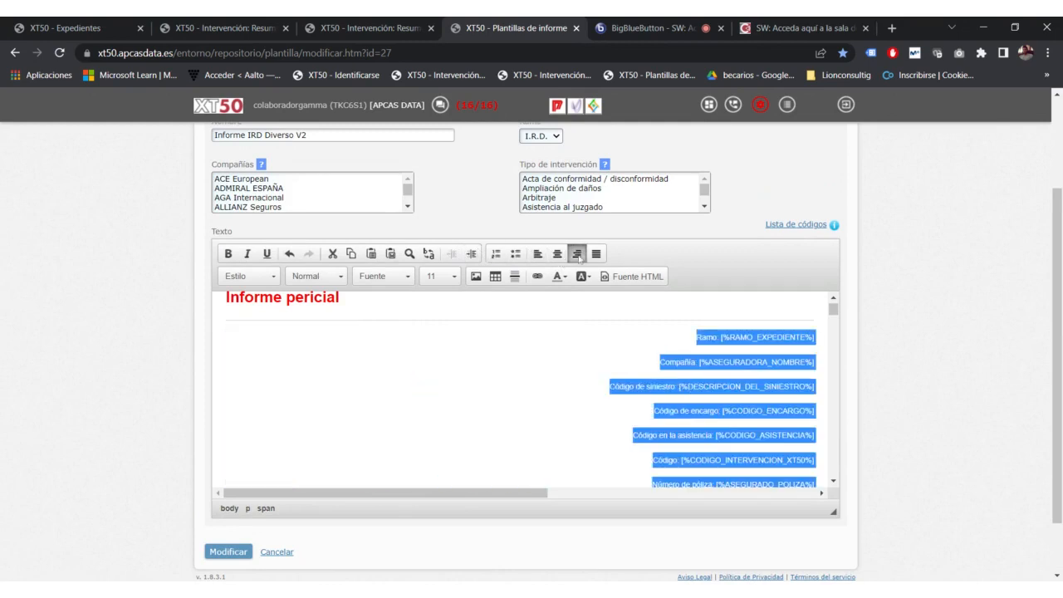
pyautogui.click(537, 255)
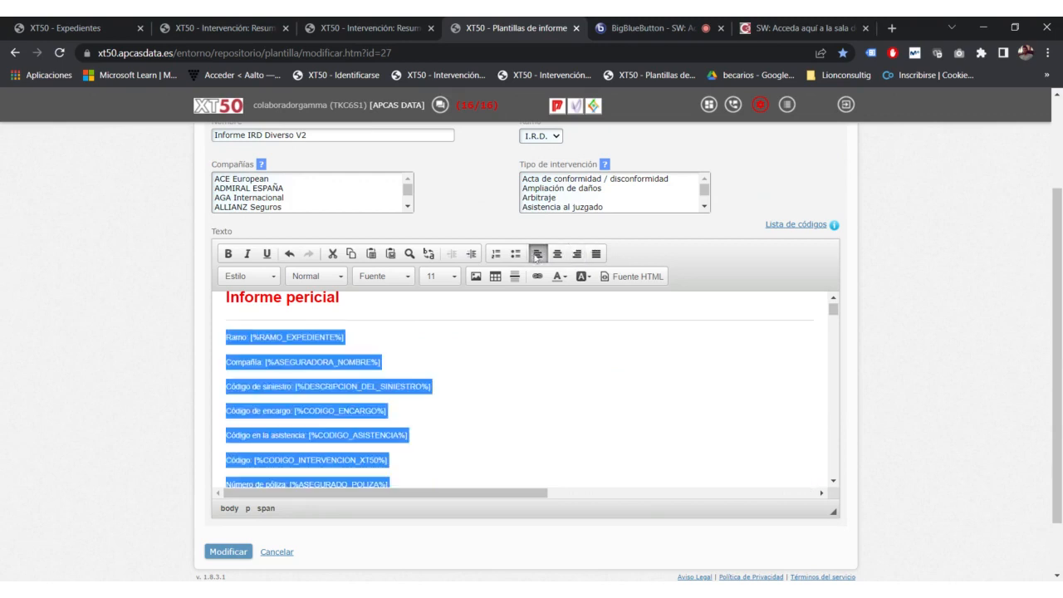
pyautogui.click(597, 258)
pyautogui.scroll(-6, 523, 386)
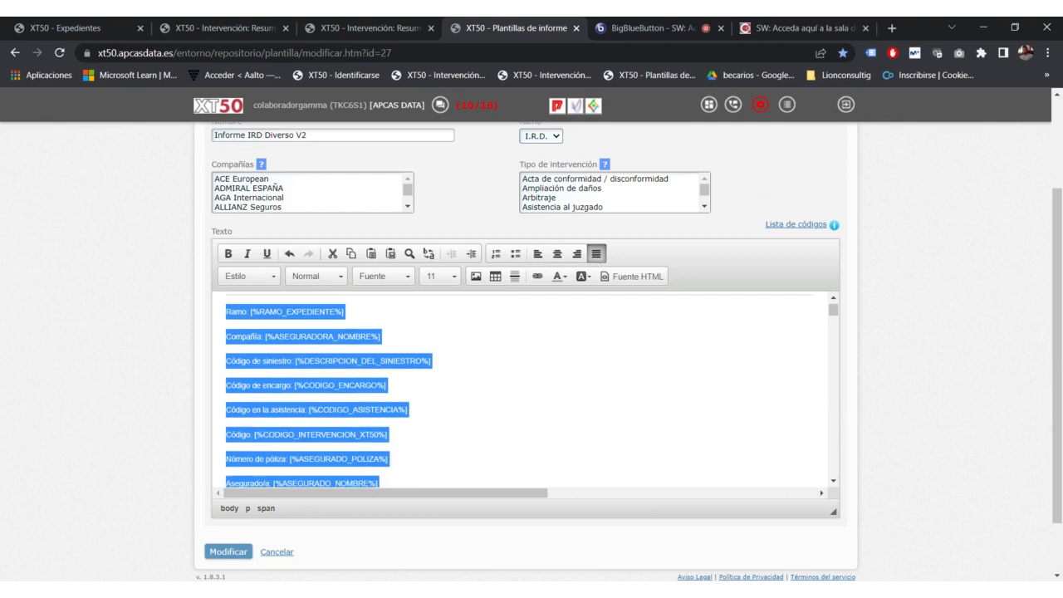
pyautogui.scroll(-4, 523, 386)
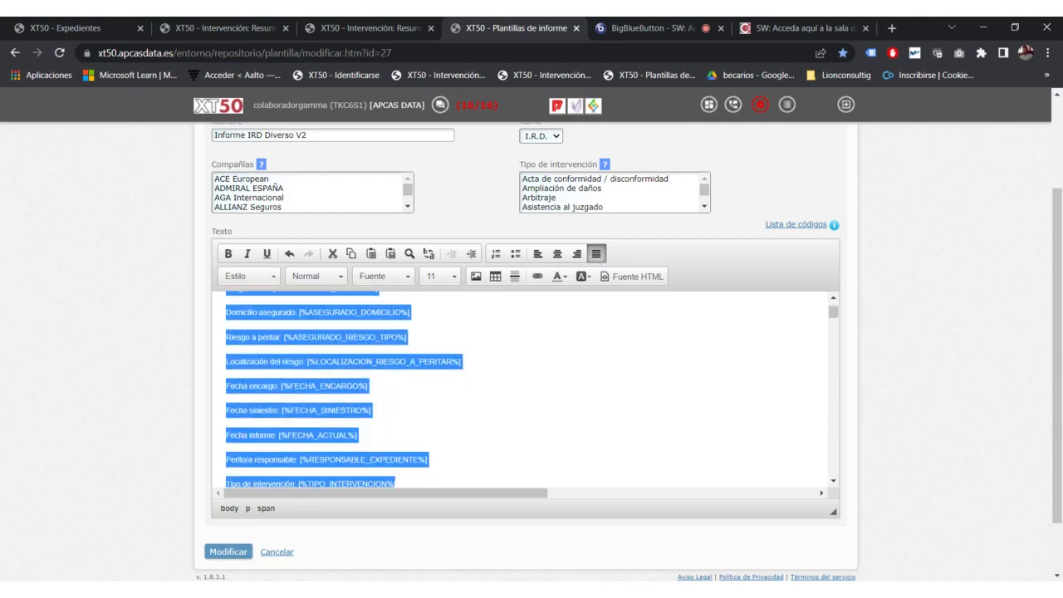
pyautogui.scroll(2, 523, 386)
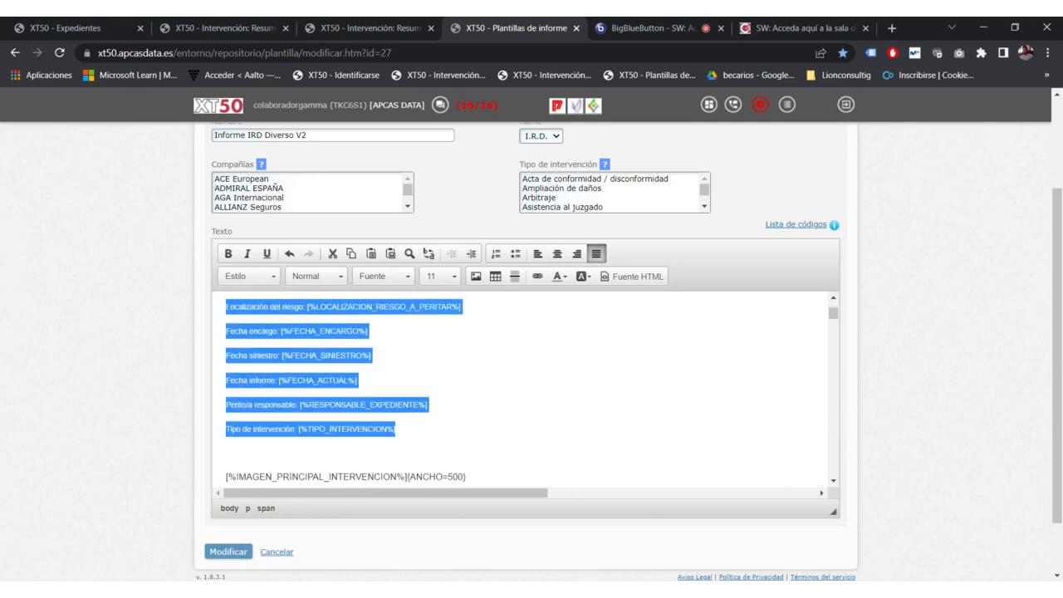
pyautogui.scroll(2, 523, 386)
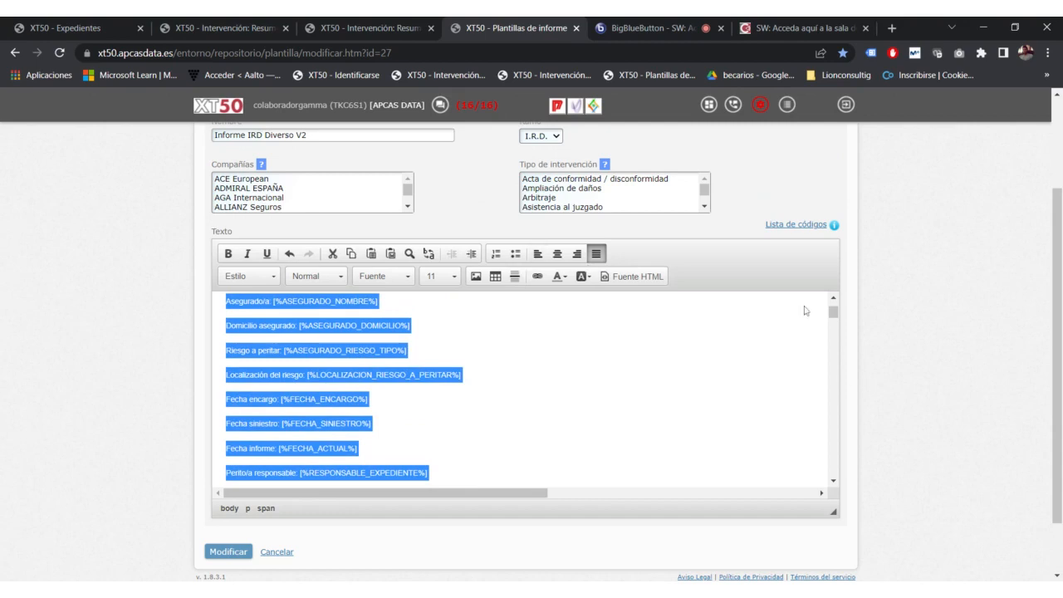
pyautogui.click(538, 254)
# Step: Click after the CODIGO_ASISTENCIA field and reselect the field lines
pyautogui.scroll(3, 523, 382)
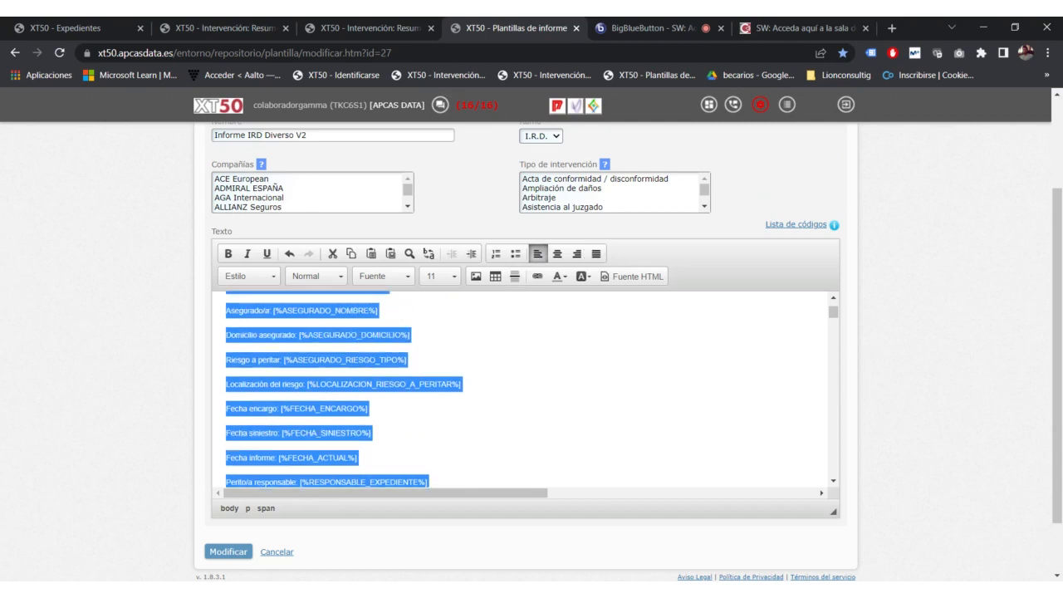
pyautogui.click(523, 368)
pyautogui.scroll(-1, 523, 368)
pyautogui.scroll(1, 523, 368)
pyautogui.scroll(3, 415, 378)
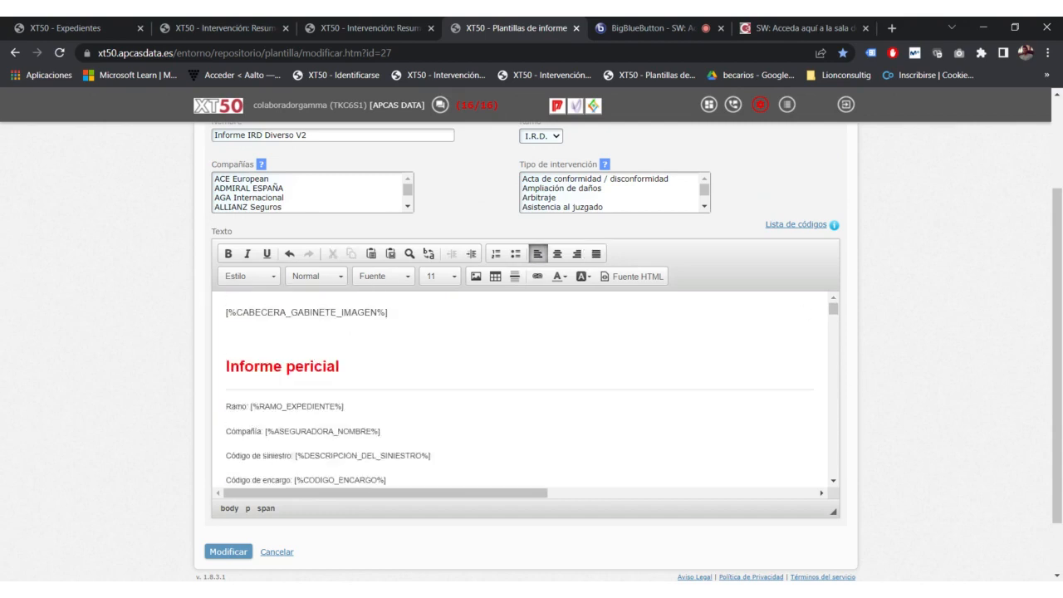
pyautogui.scroll(-2, 415, 377)
pyautogui.moveTo(407, 435); pyautogui.dragTo(226, 338)
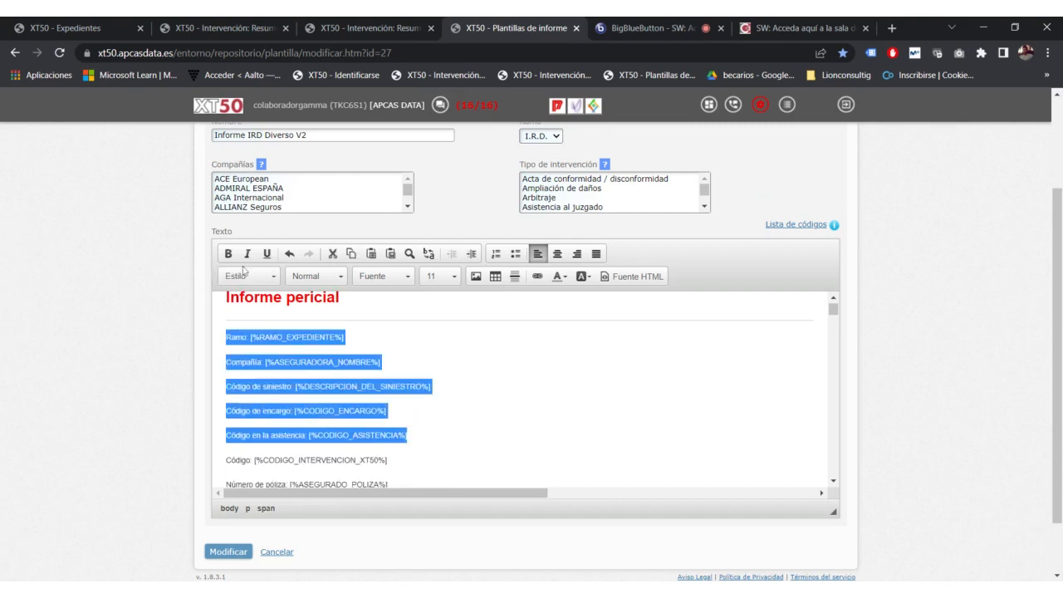
# Step: Apply the Big, then the Small character style to the lines from Ramo to Código en la asistencia
pyautogui.click(241, 278)
pyautogui.scroll(-3, 272, 345)
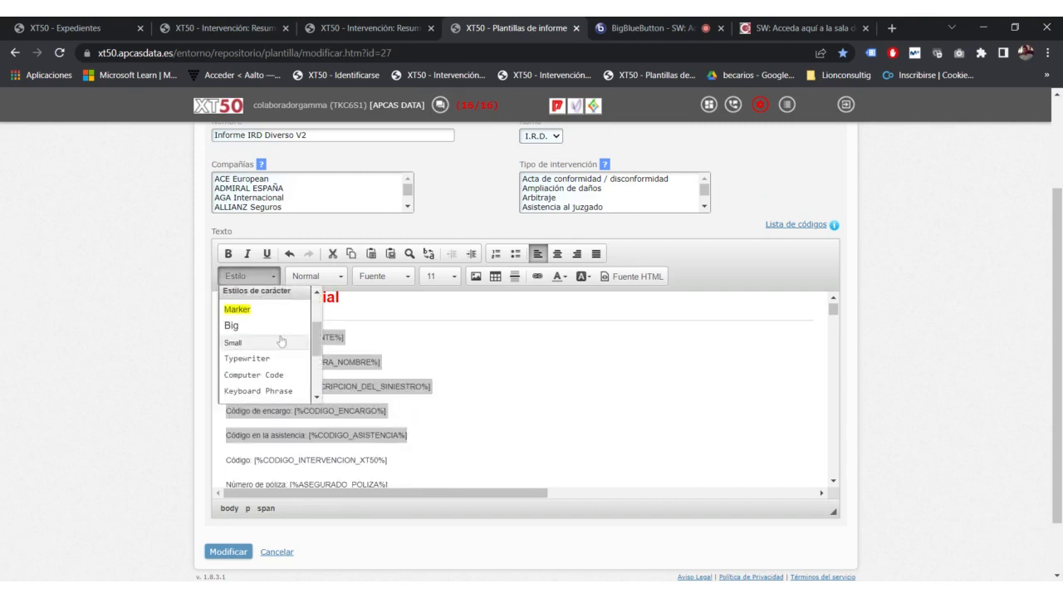
pyautogui.scroll(-4, 287, 332)
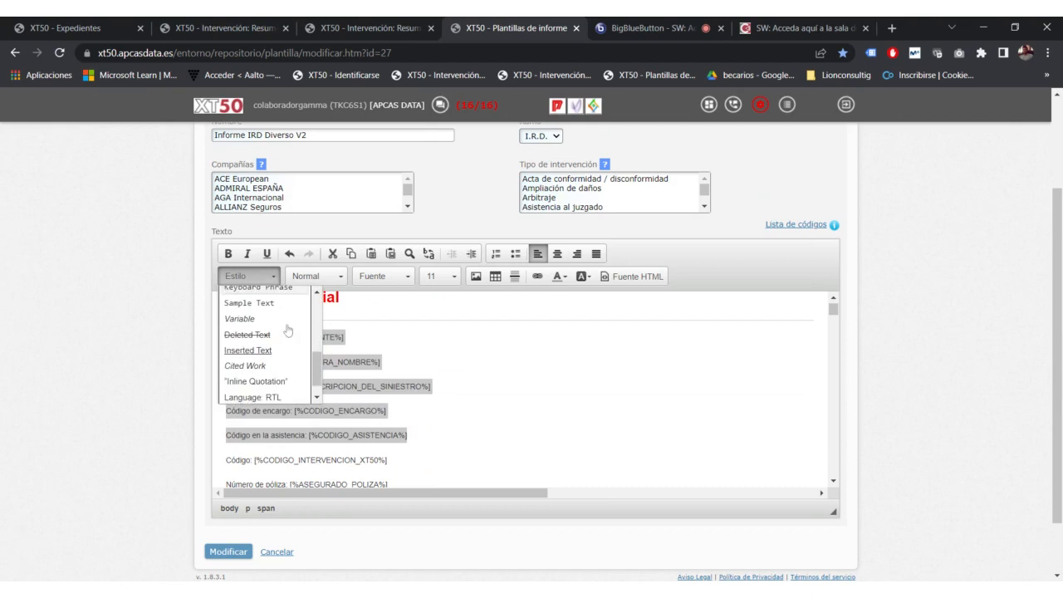
pyautogui.scroll(3, 294, 306)
pyautogui.scroll(2, 295, 306)
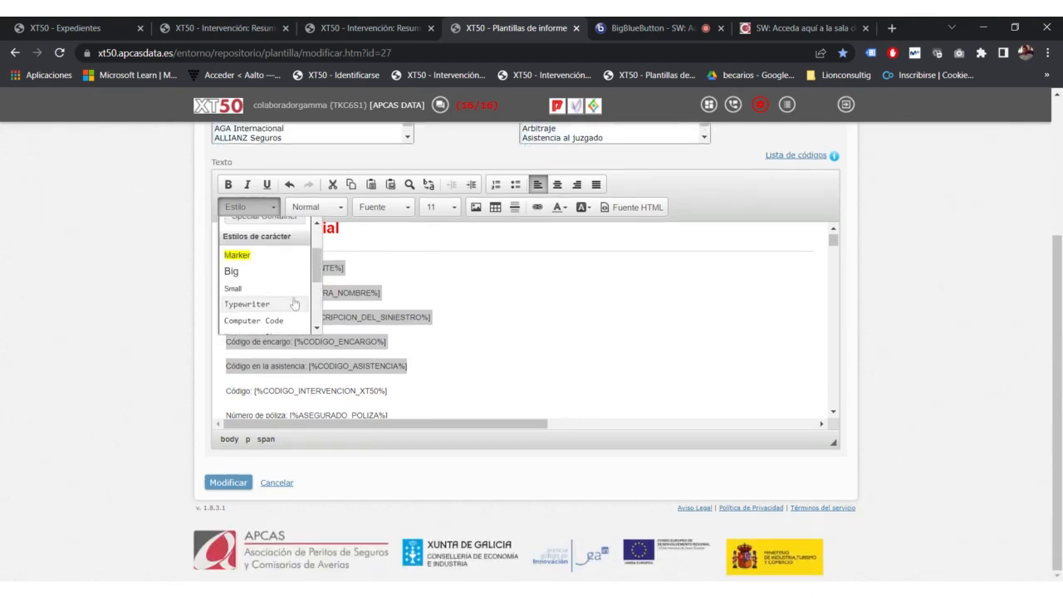
pyautogui.click(256, 271)
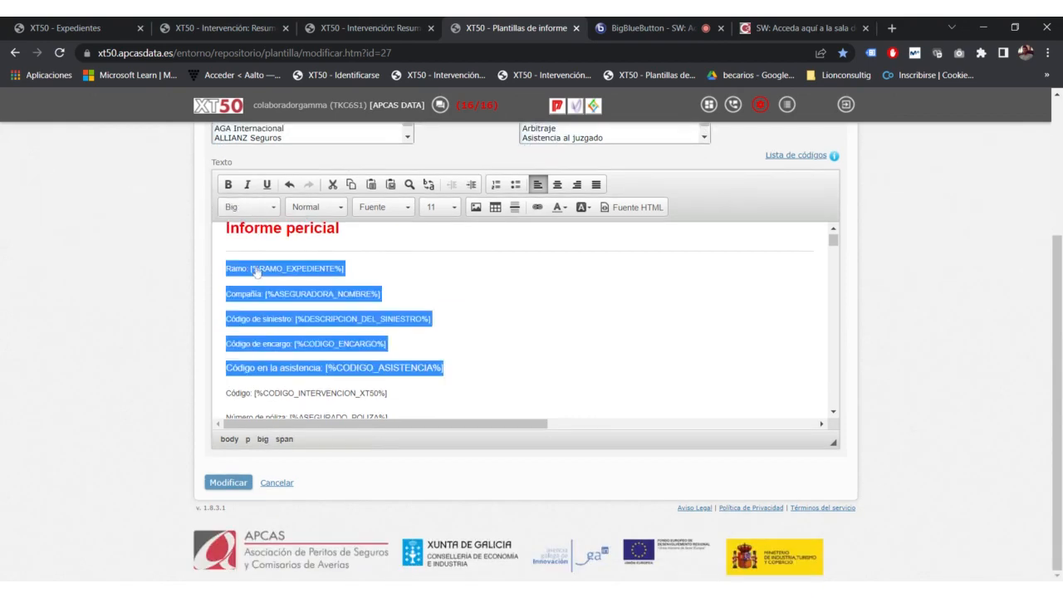
pyautogui.moveTo(442, 367); pyautogui.dragTo(226, 268)
pyautogui.click(249, 207)
pyautogui.scroll(-2, 241, 286)
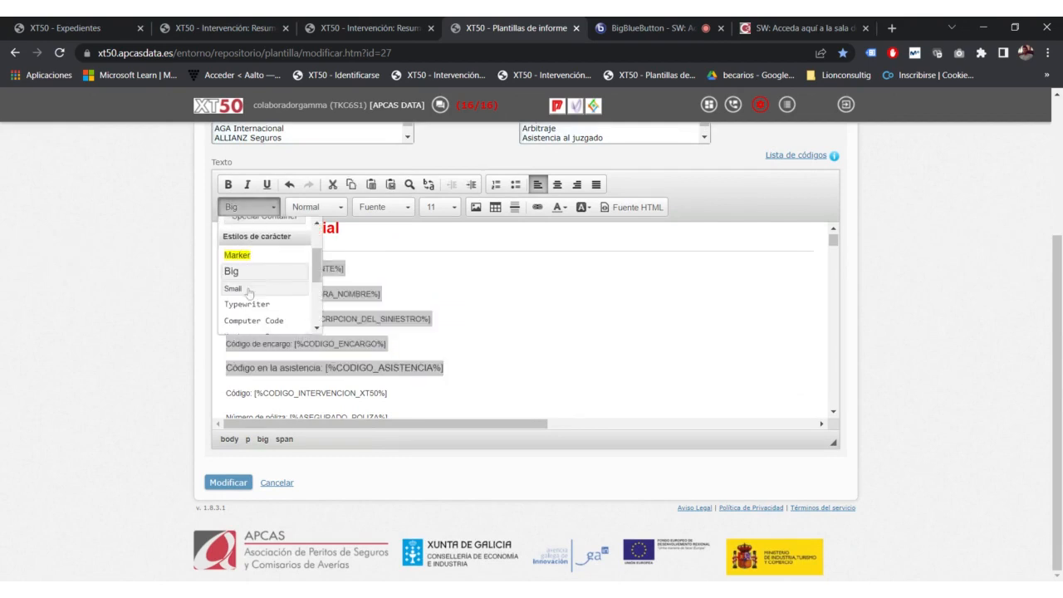
pyautogui.click(235, 291)
# Step: Format the Ramo to Código en la asistencia lines as Encabezado 1
pyautogui.click(390, 341)
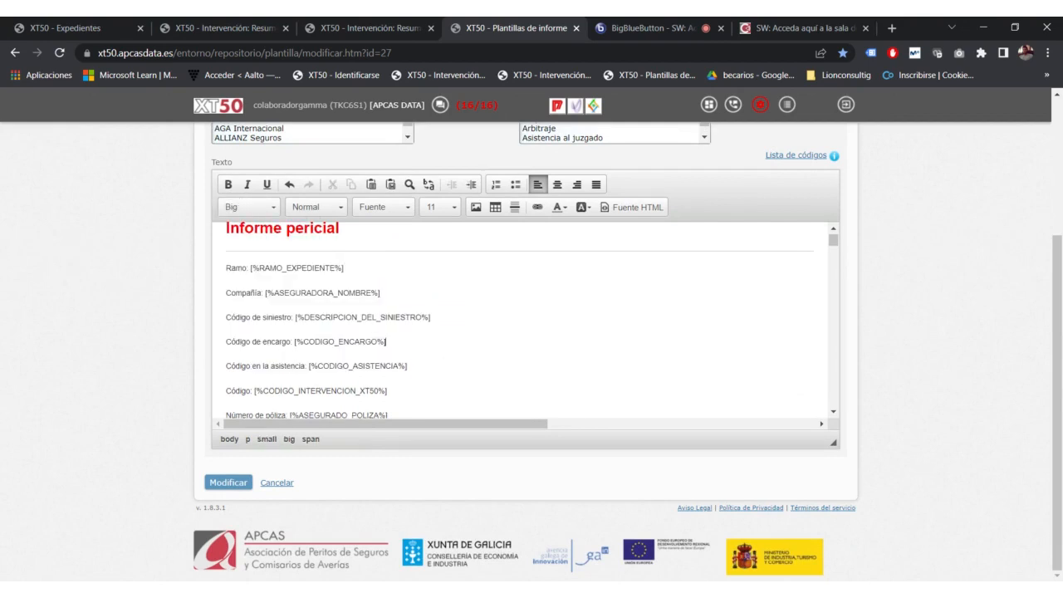
pyautogui.moveTo(408, 366); pyautogui.dragTo(226, 268)
pyautogui.click(315, 206)
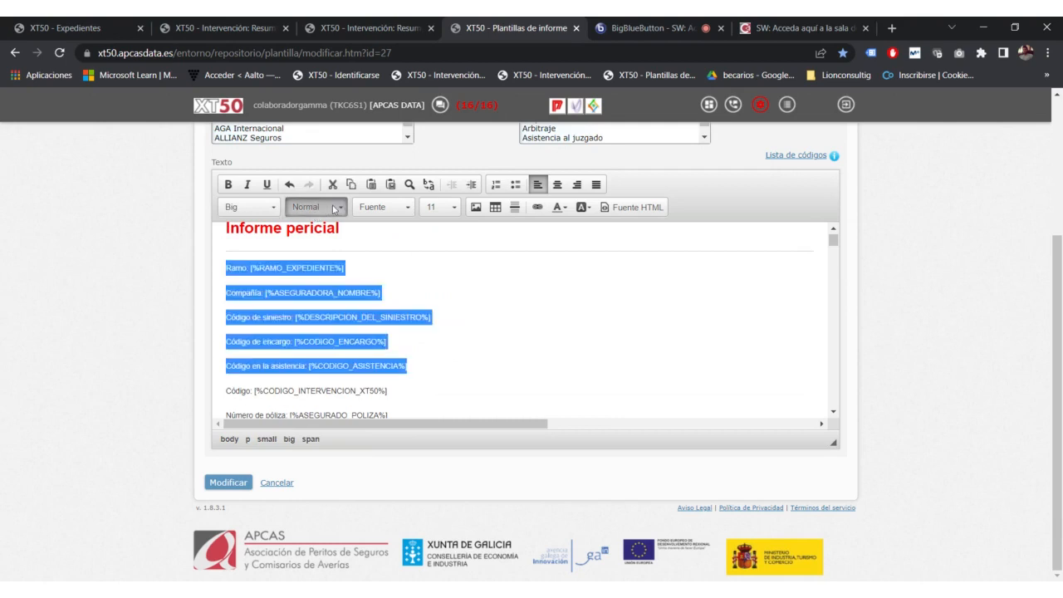
pyautogui.click(331, 263)
pyautogui.click(432, 337)
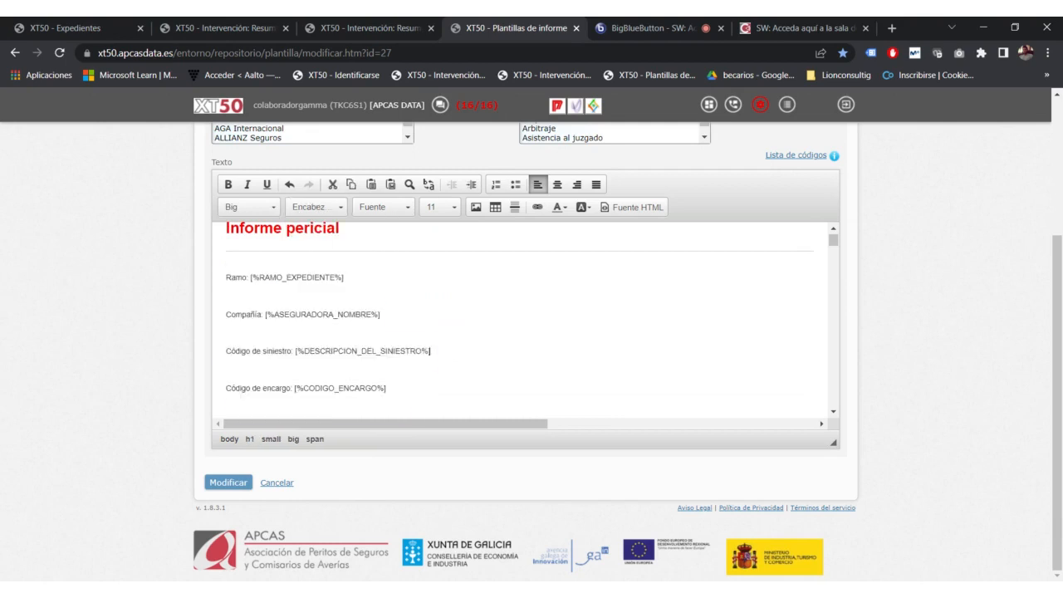
# Step: Scroll through the formatted lines and select the Fecha encargo line
pyautogui.scroll(-1, 432, 337)
pyautogui.scroll(1, 432, 337)
pyautogui.scroll(-3, 432, 337)
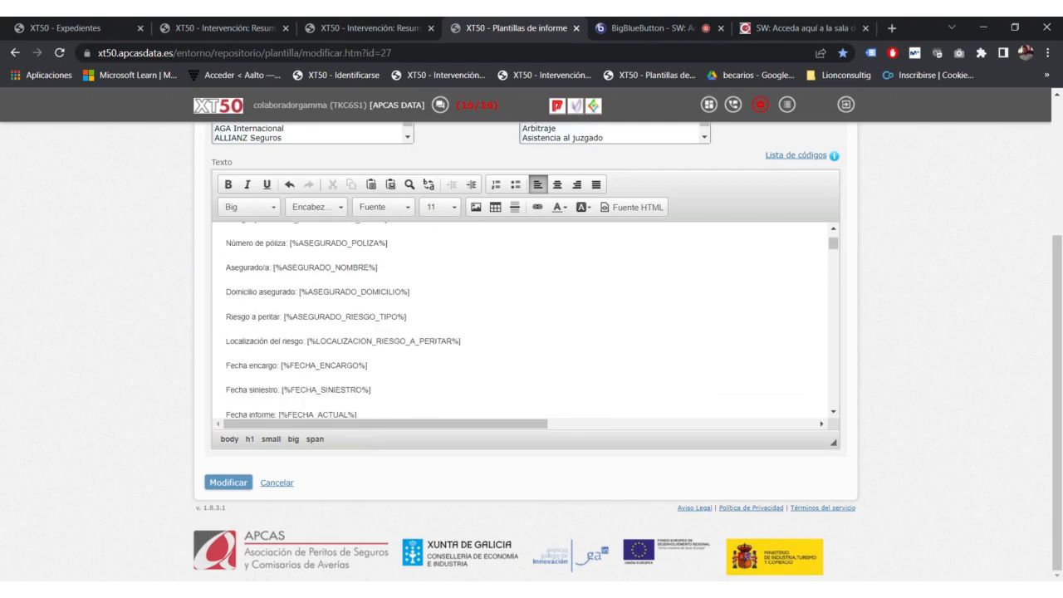
pyautogui.scroll(2, 432, 337)
pyautogui.moveTo(388, 387); pyautogui.dragTo(226, 278)
pyautogui.scroll(1, 336, 318)
pyautogui.scroll(-3, 275, 327)
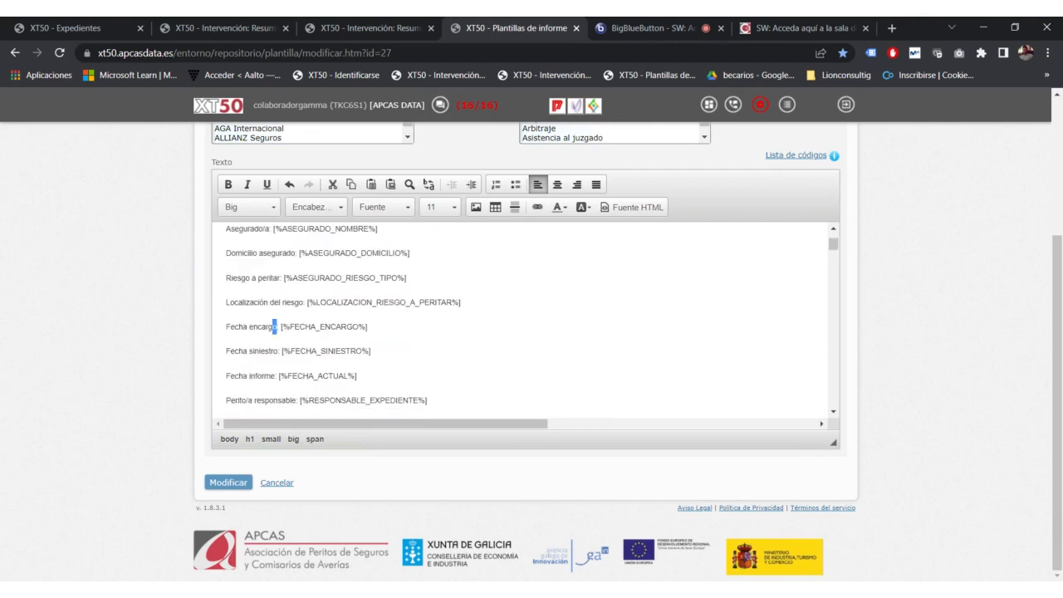
pyautogui.moveTo(226, 326); pyautogui.dragTo(277, 327)
# Step: Set Fecha encargo to Encabezado 3, then back to Encabezado 1
pyautogui.click(318, 208)
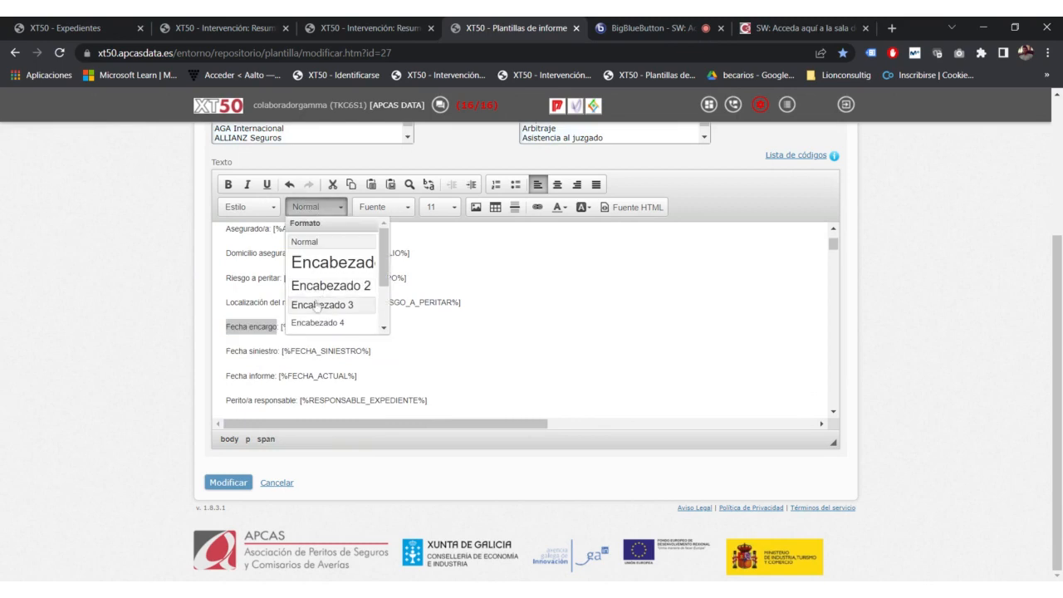
pyautogui.click(318, 302)
pyautogui.click(317, 208)
pyautogui.click(332, 264)
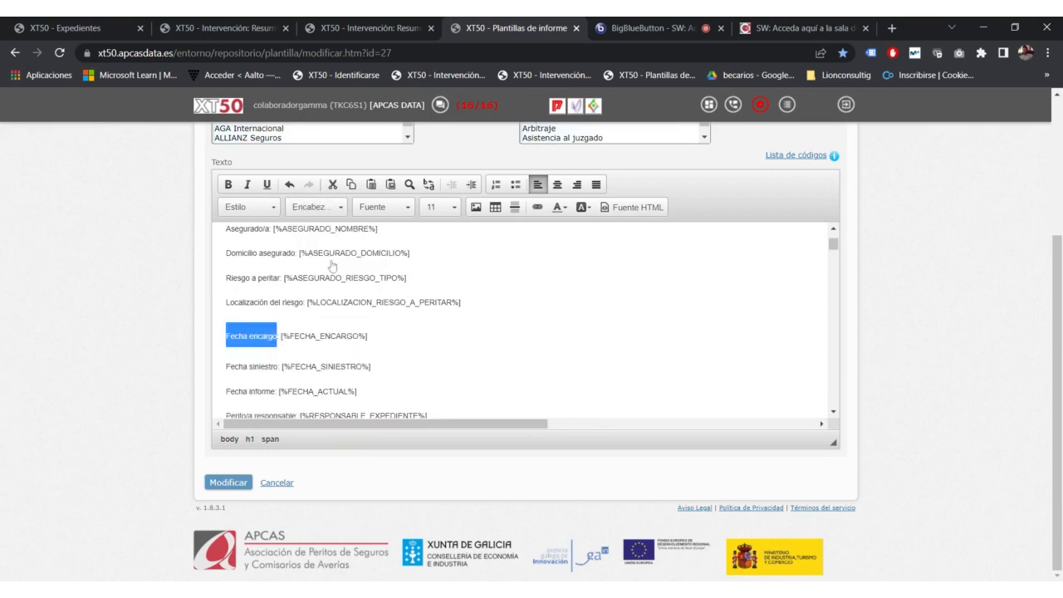
pyautogui.scroll(-6, 523, 323)
pyautogui.scroll(5, 523, 322)
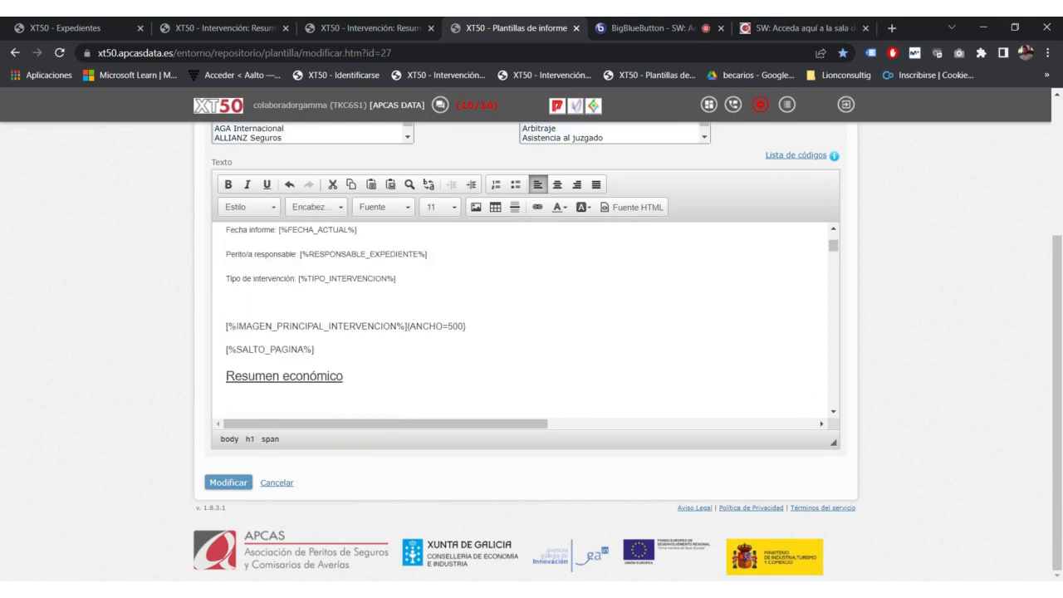
pyautogui.scroll(3, 523, 322)
# Step: Add the line 'aaaaaaaaa' above Informe pericial and make it an Encabezado 3 heading
pyautogui.click(241, 267)
pyautogui.write('aaaaaaaaa')
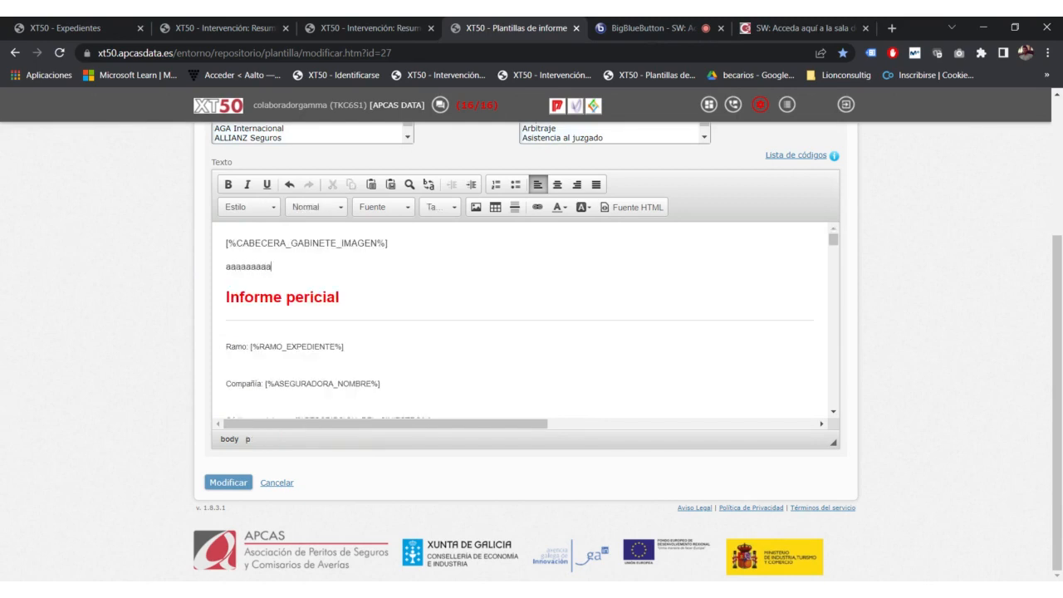
pyautogui.hotkey('shift', 'Home')
pyautogui.click(316, 207)
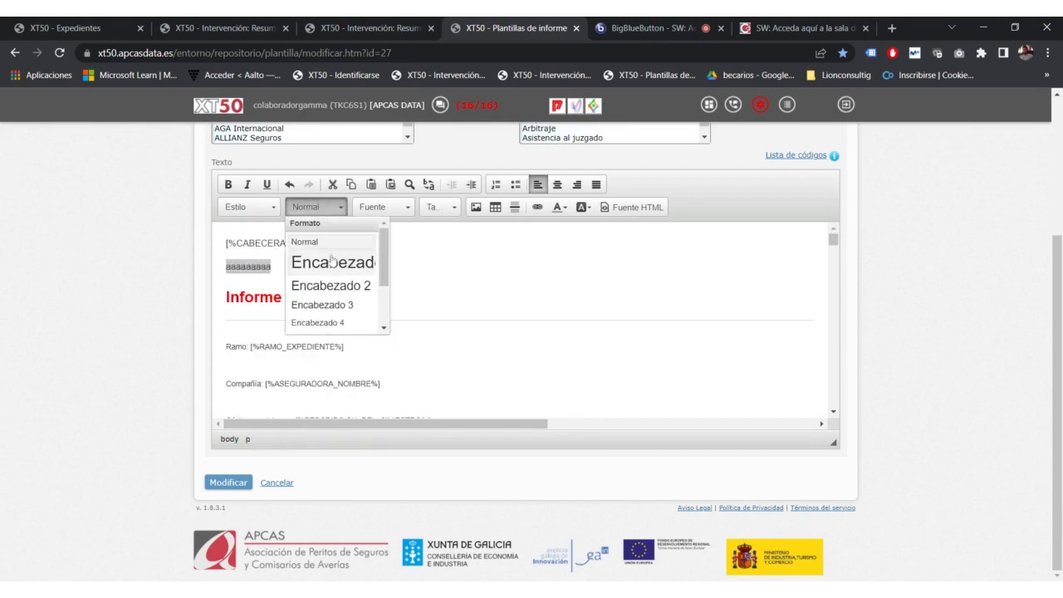
pyautogui.click(332, 262)
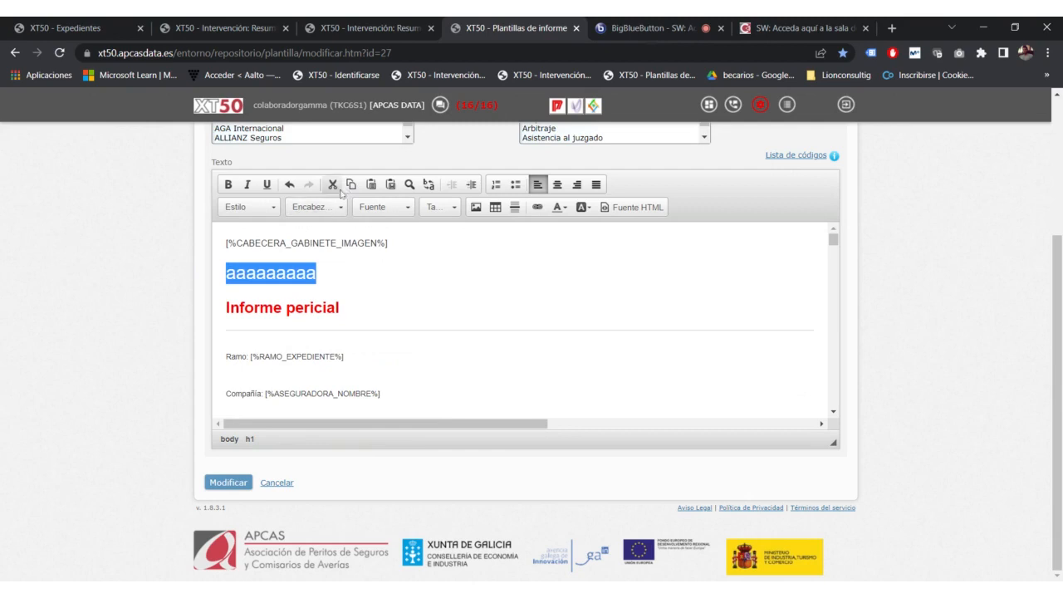
pyautogui.click(317, 208)
pyautogui.click(326, 287)
pyautogui.click(318, 209)
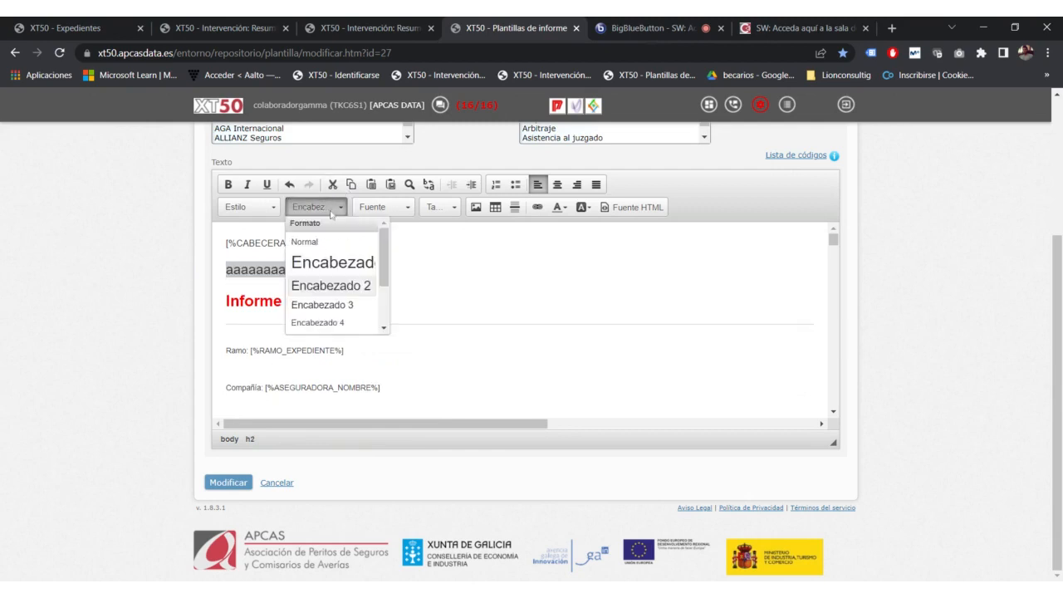
pyautogui.click(331, 301)
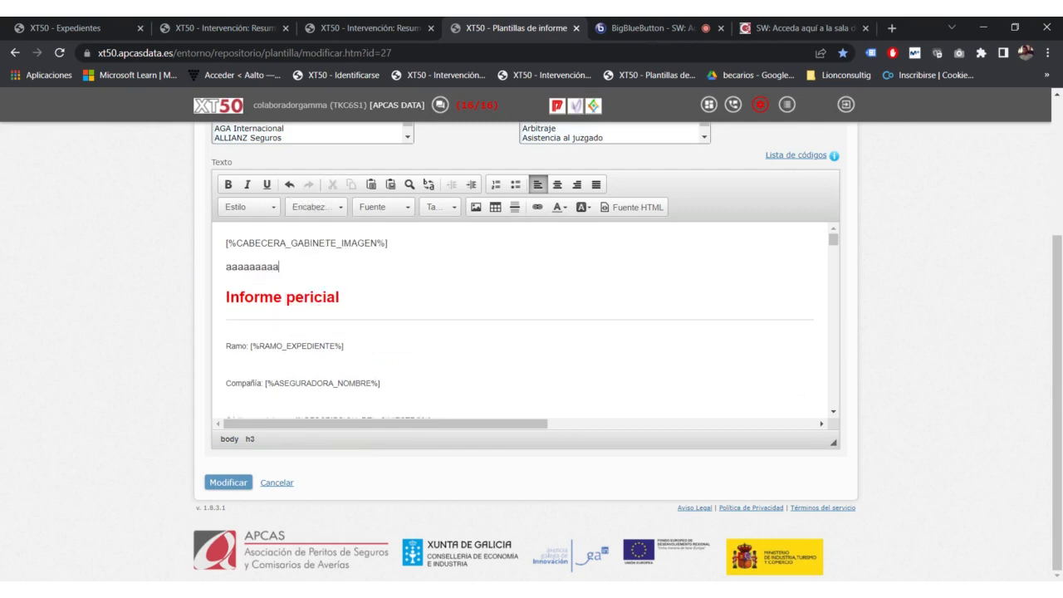
pyautogui.hotkey('shift', 'Home')
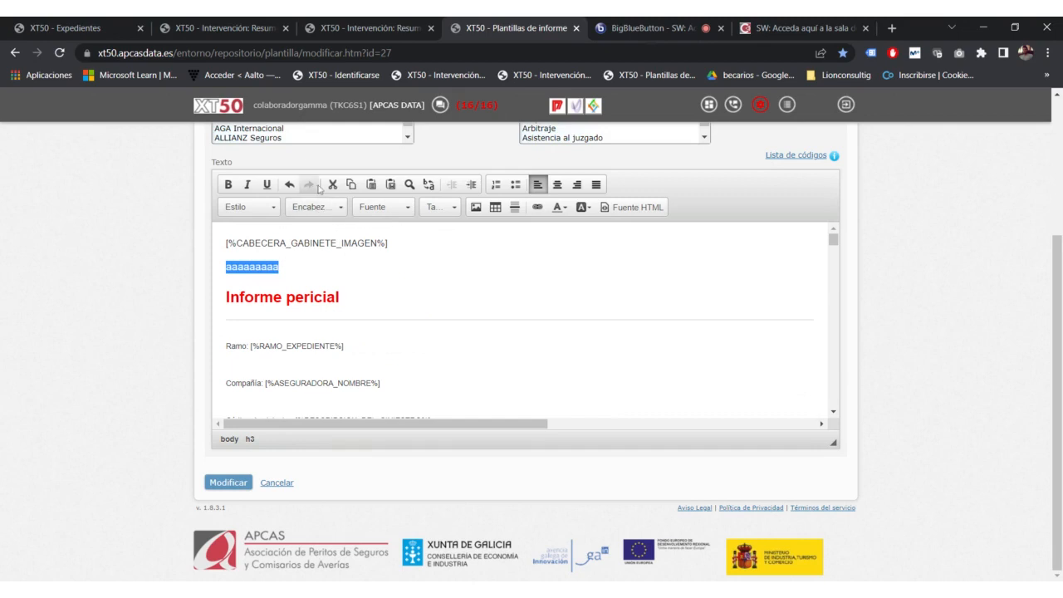
# Step: Set the 'aaaaaaaaa' line in Verdana at size 20
pyautogui.click(400, 213)
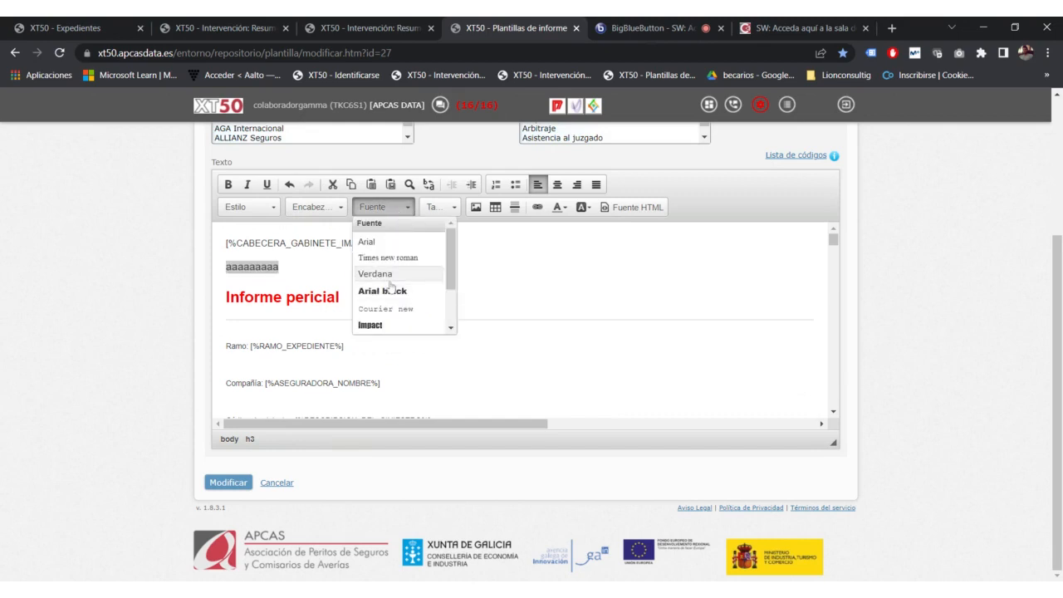
pyautogui.click(388, 278)
pyautogui.click(390, 206)
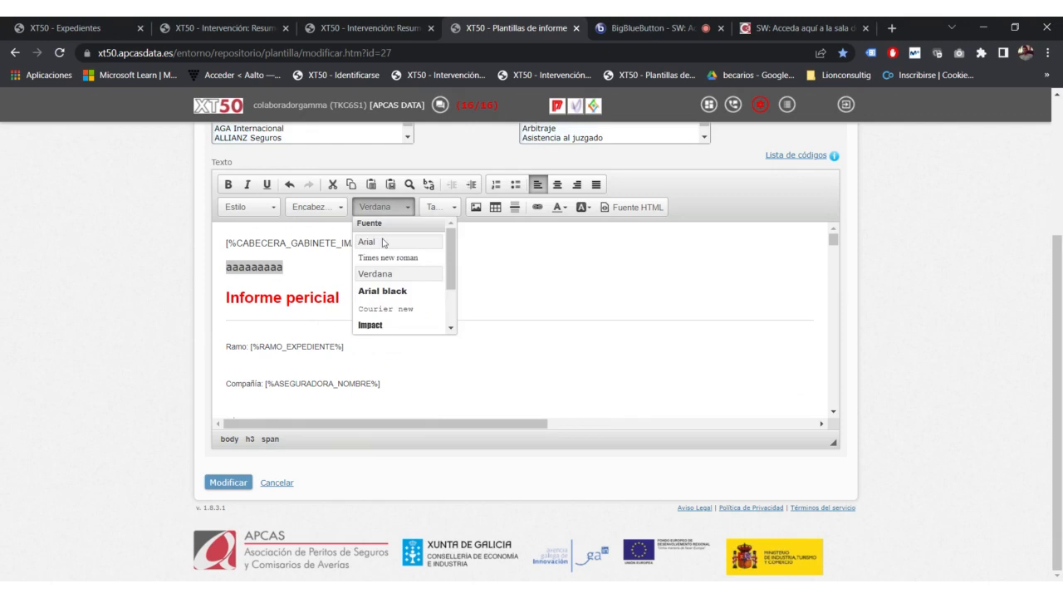
pyautogui.click(438, 206)
pyautogui.click(437, 207)
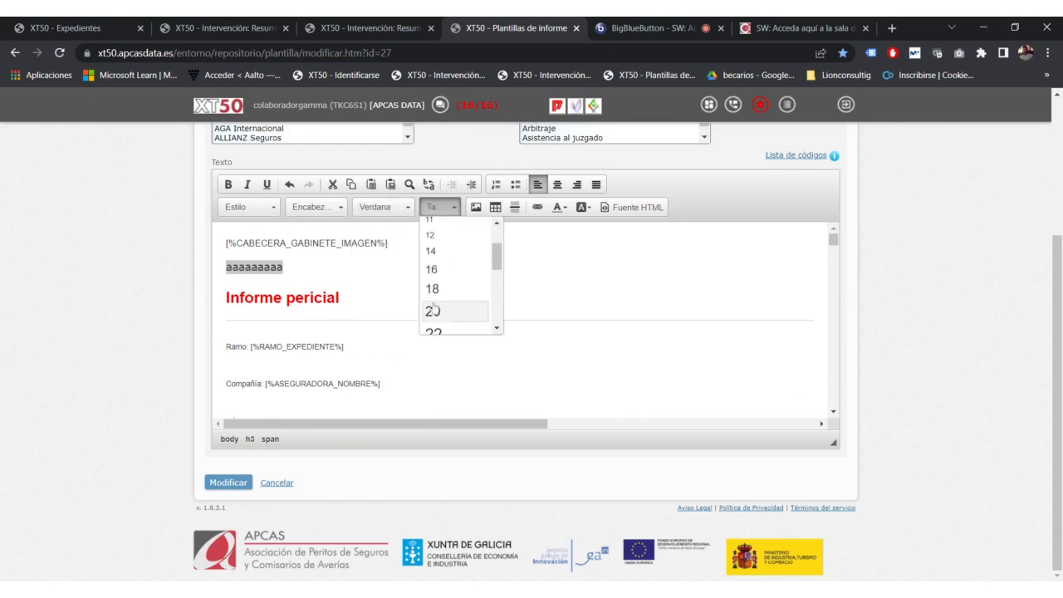
pyautogui.click(433, 309)
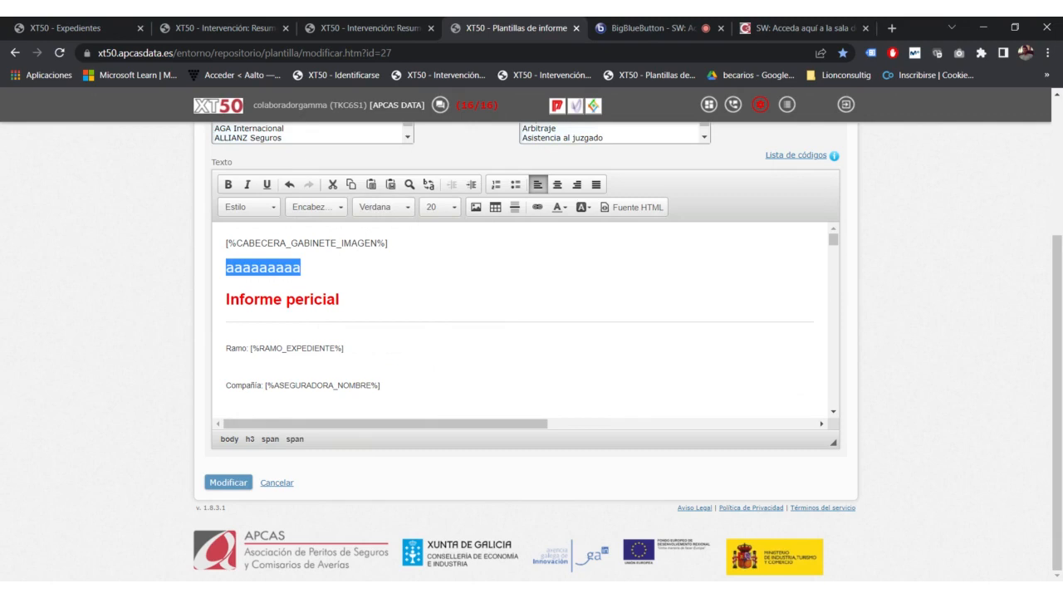
pyautogui.click(476, 207)
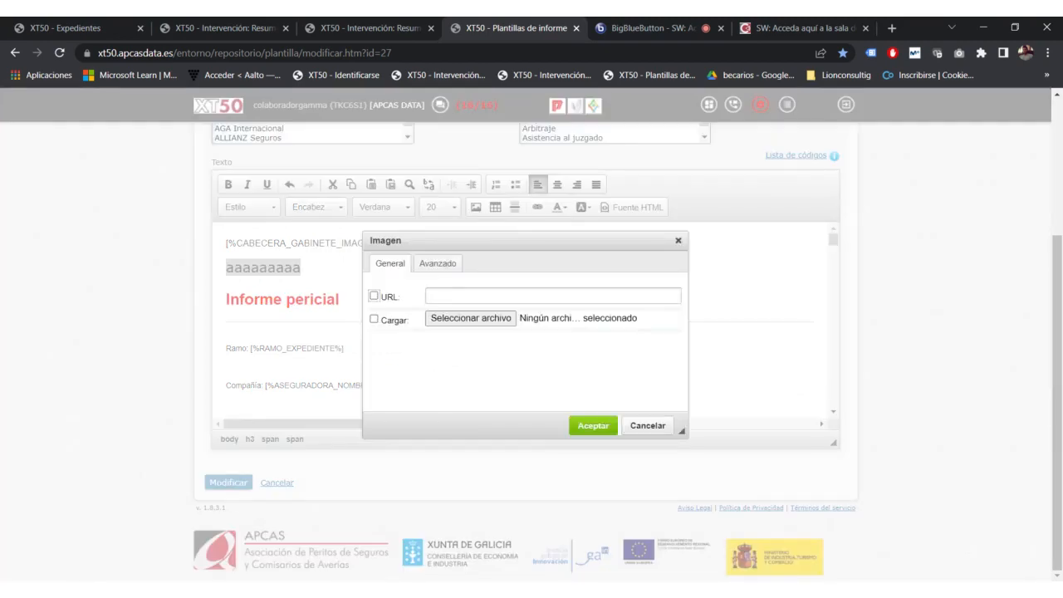
# Step: Choose URL as the image source and open a new browser tab
pyautogui.click(373, 295)
pyautogui.click(398, 53)
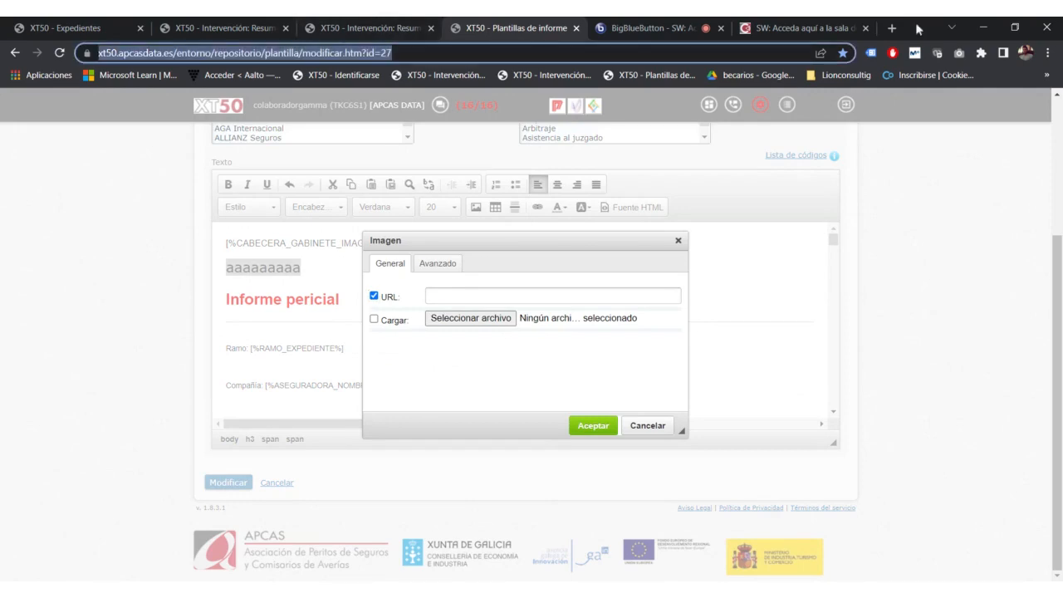
pyautogui.hotkey('ctrl', 't')
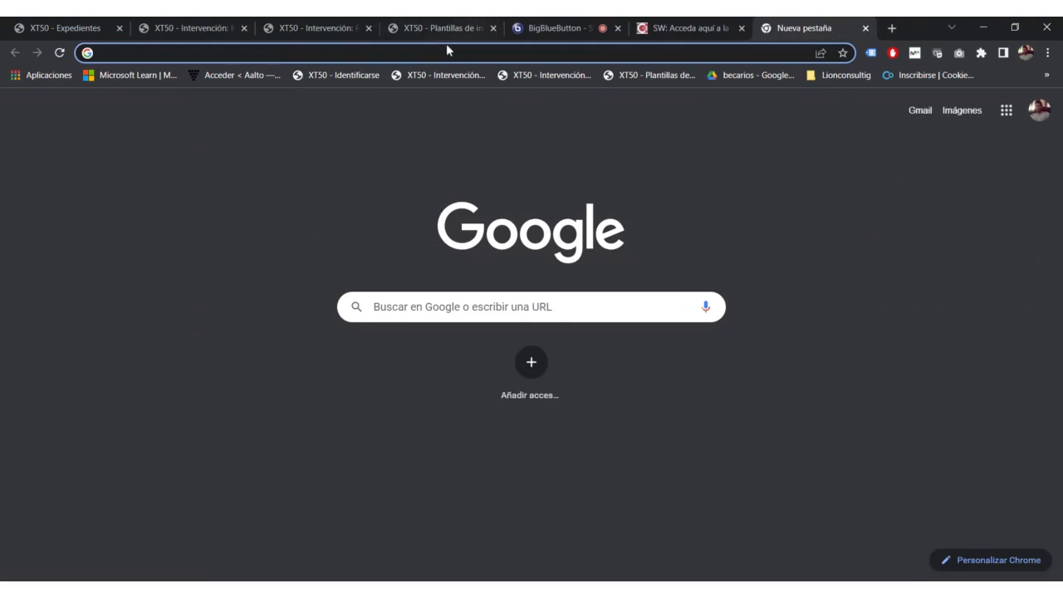
# Step: Search Google Images for 'coche', open a red car image's address, then close both tabs
pyautogui.write('coche')
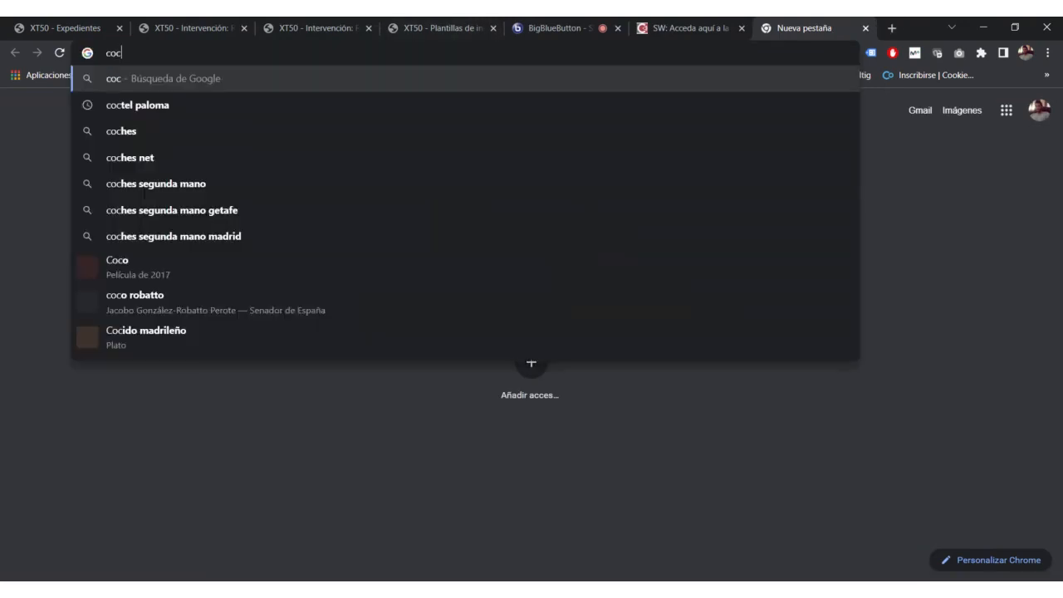
pyautogui.press('Return')
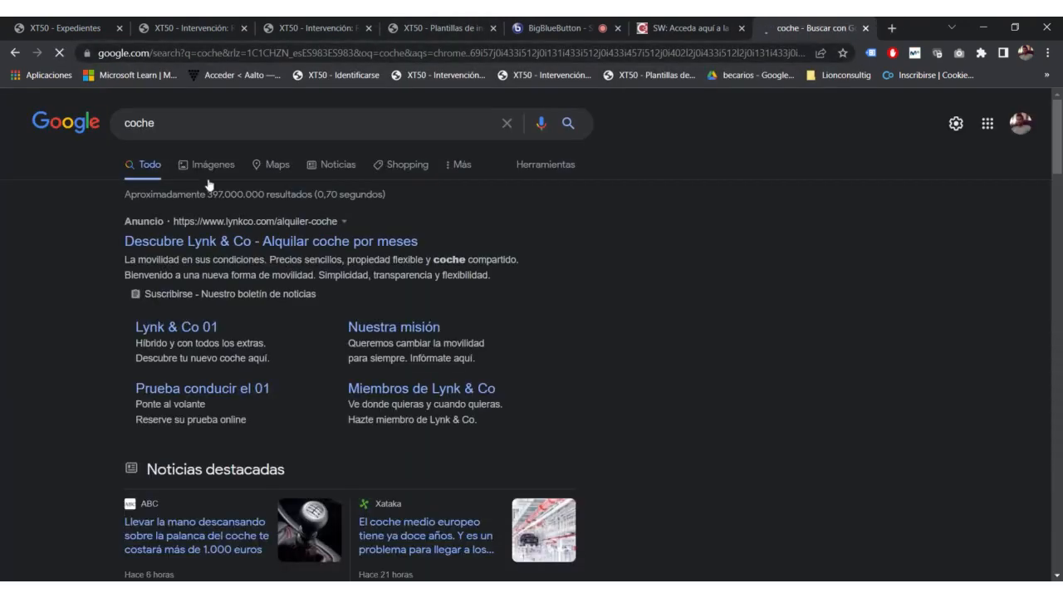
pyautogui.click(207, 166)
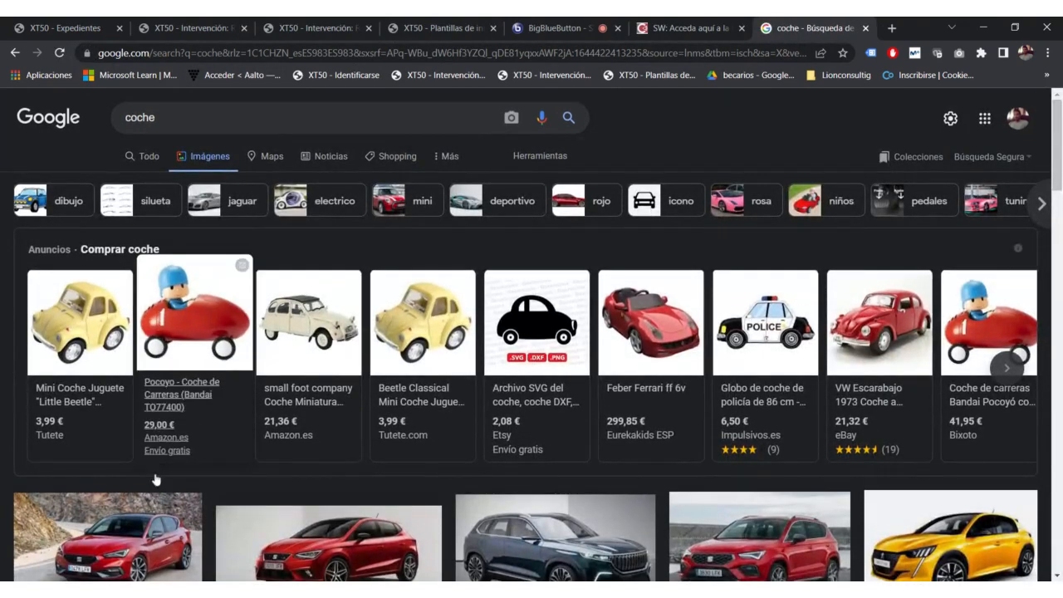
pyautogui.click(137, 529)
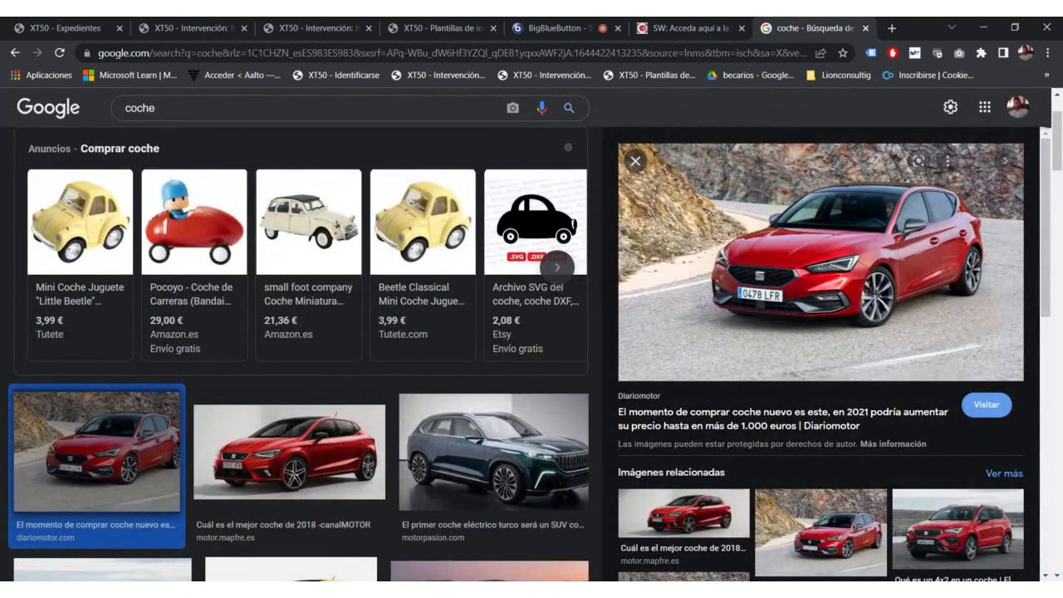
pyautogui.click(199, 373)
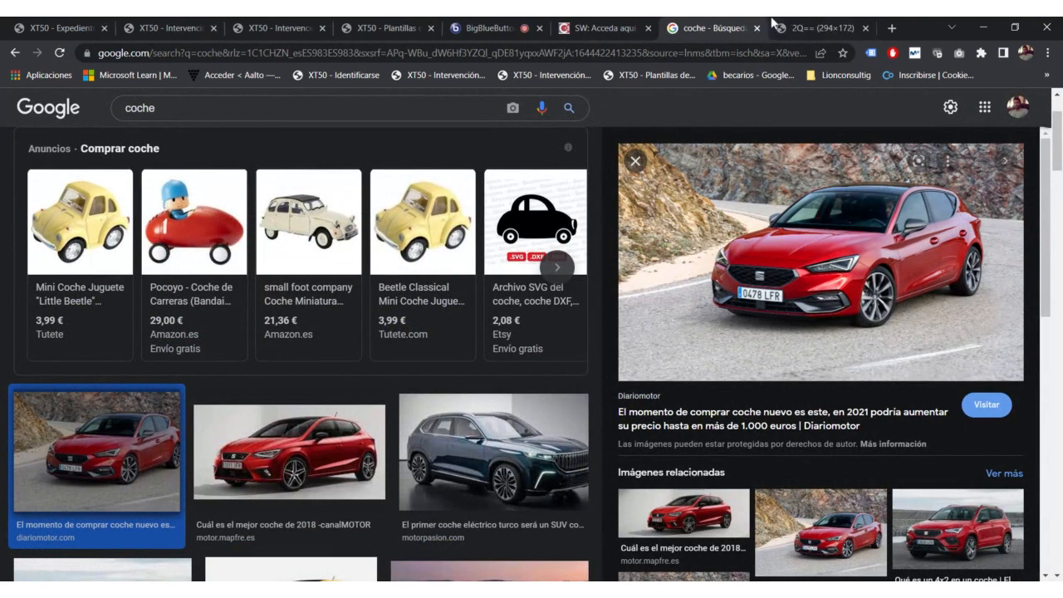
pyautogui.click(771, 23)
pyautogui.hotkey('ctrl', 'l')
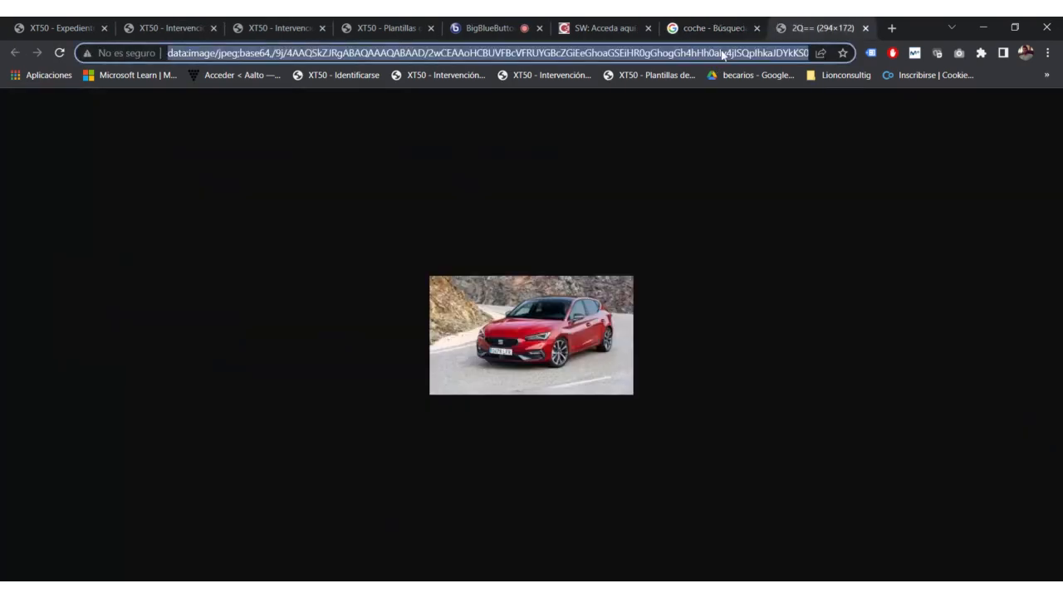
pyautogui.click(866, 29)
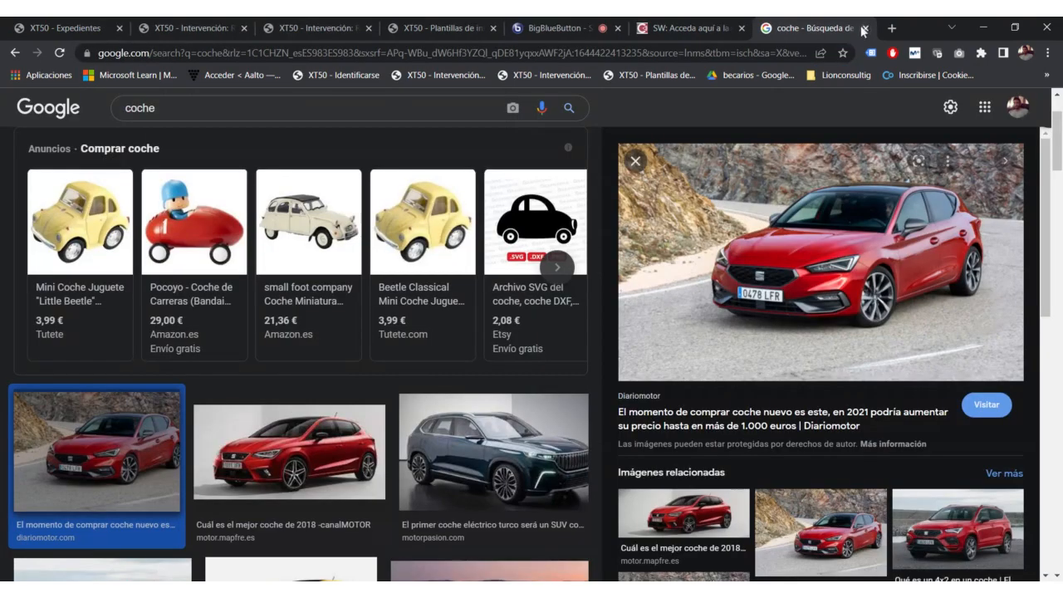
pyautogui.click(864, 28)
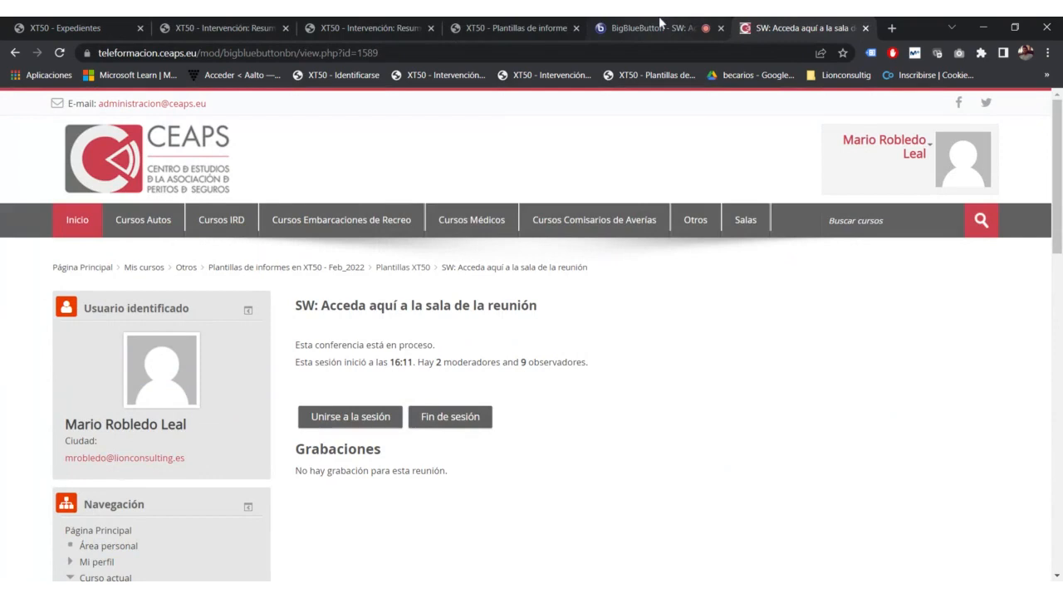
# Step: Back on the Plantillas tab, toggle the Imagen dialog between its URL and Cargar options
pyautogui.click(522, 25)
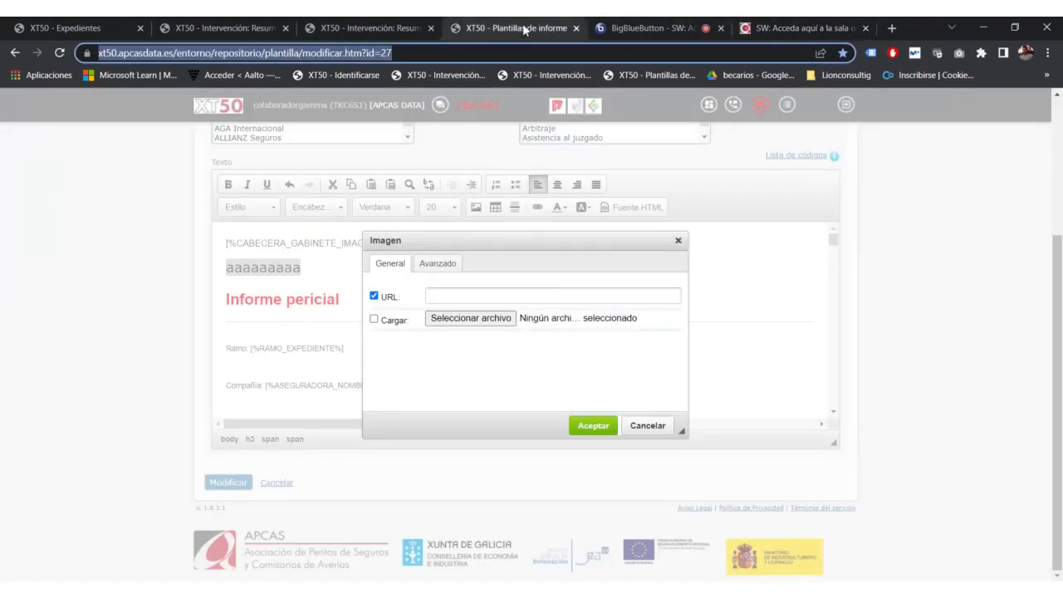
pyautogui.moveTo(378, 298); pyautogui.dragTo(371, 327)
pyautogui.click(374, 320)
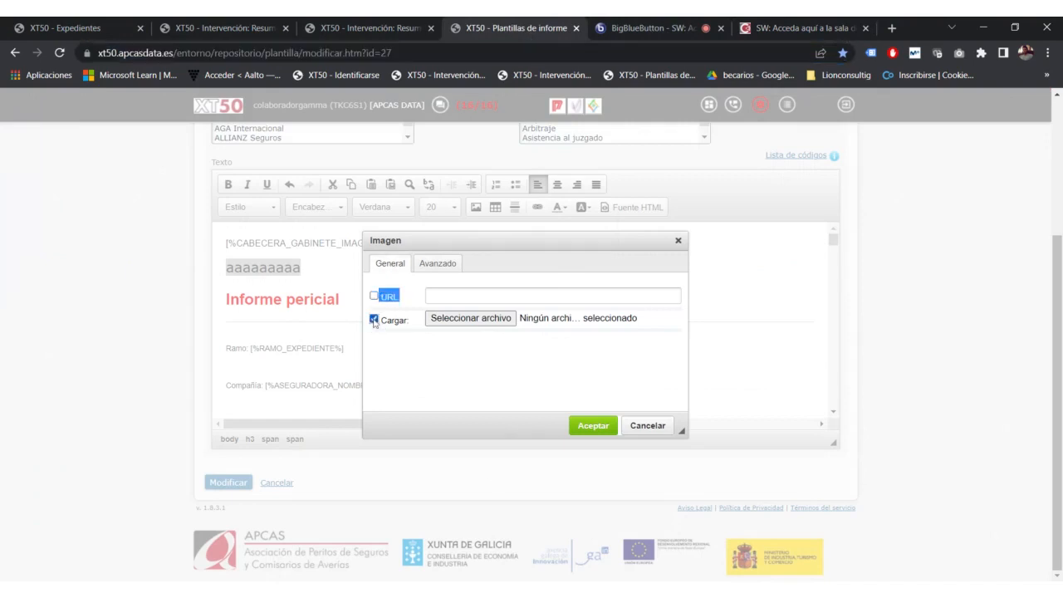
pyautogui.click(373, 296)
pyautogui.click(373, 325)
pyautogui.click(375, 321)
# Step: Close the Imagen dialog without inserting an image and start a new line below aaaaaaaaa
pyautogui.click(677, 241)
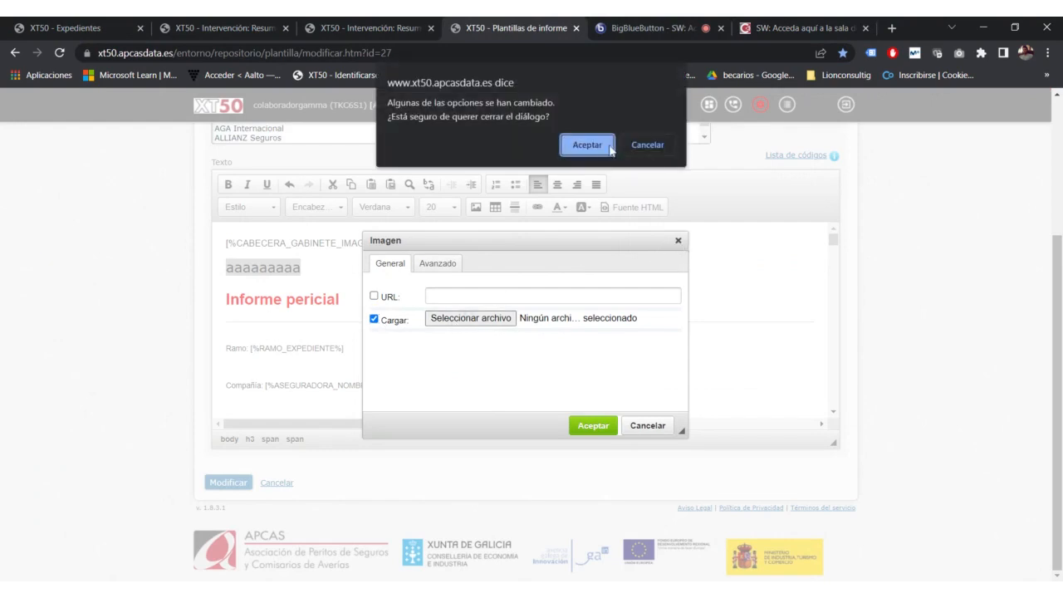
pyautogui.click(587, 140)
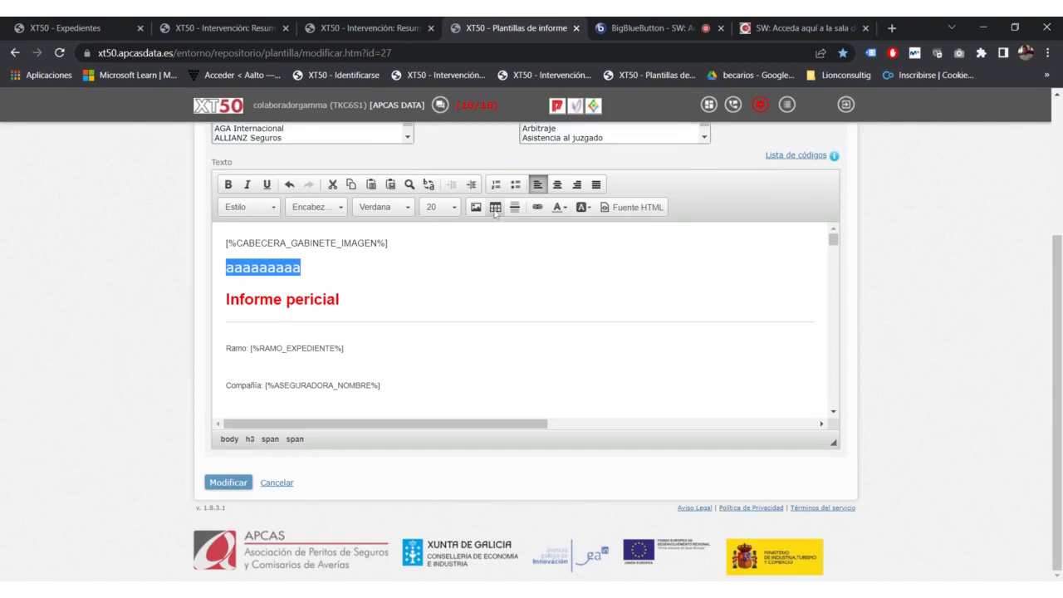
pyautogui.click(318, 267)
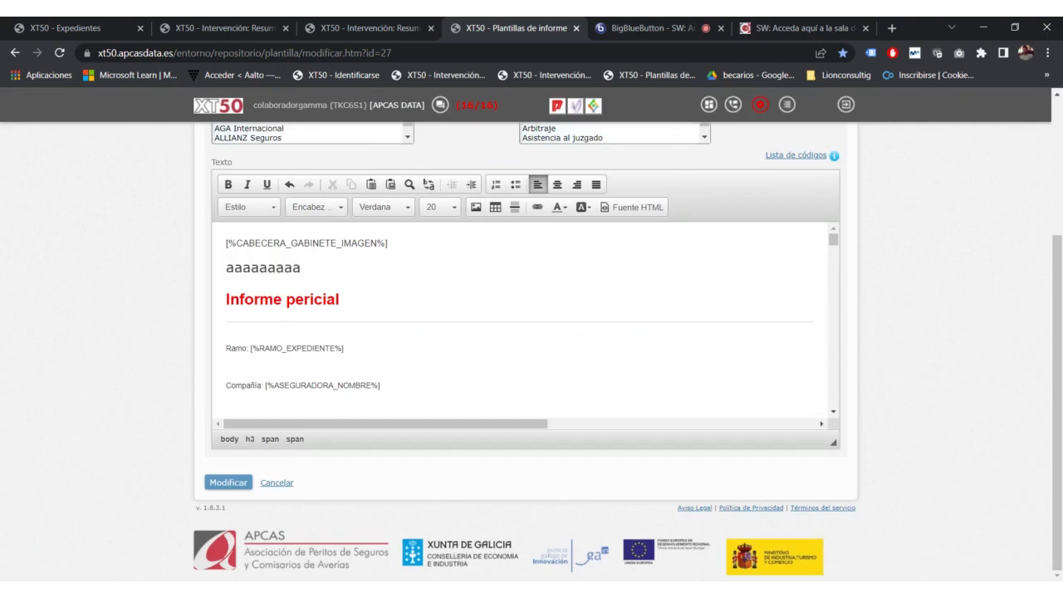
pyautogui.press('Return')
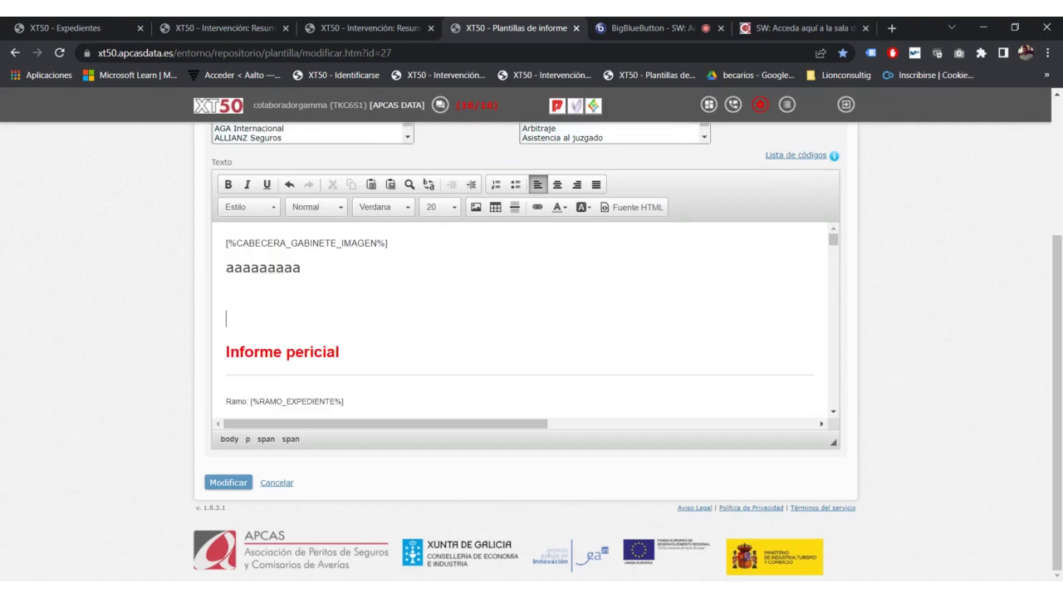
# Step: Insert an empty table with 2 rows, 2 columns and width 700 below the aaaaaaaaa heading
pyautogui.click(495, 207)
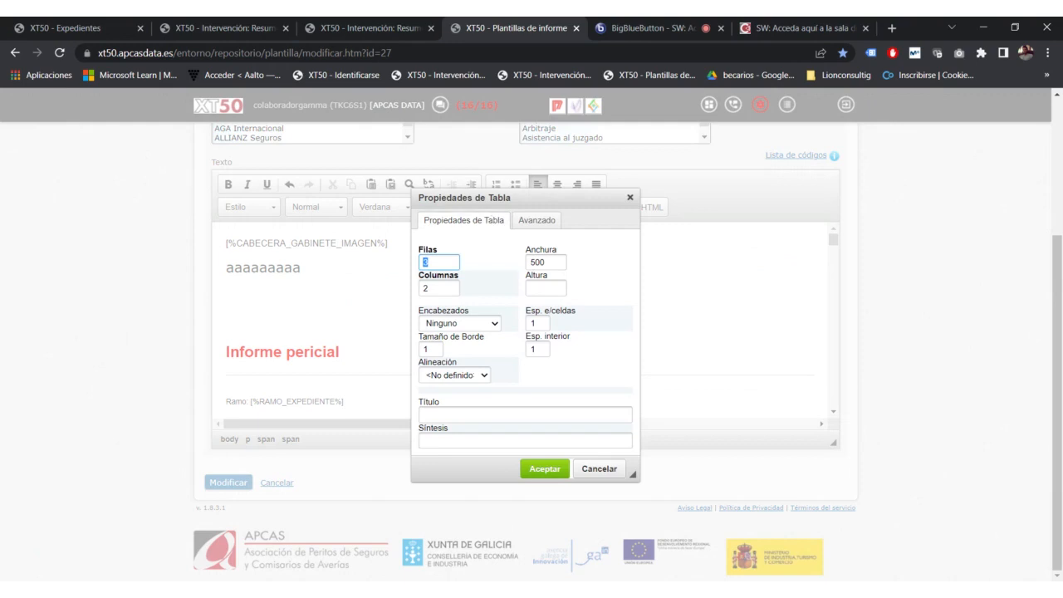
pyautogui.write('2')
pyautogui.press('Tab')
pyautogui.click(529, 262)
pyautogui.write('7')
pyautogui.click(544, 468)
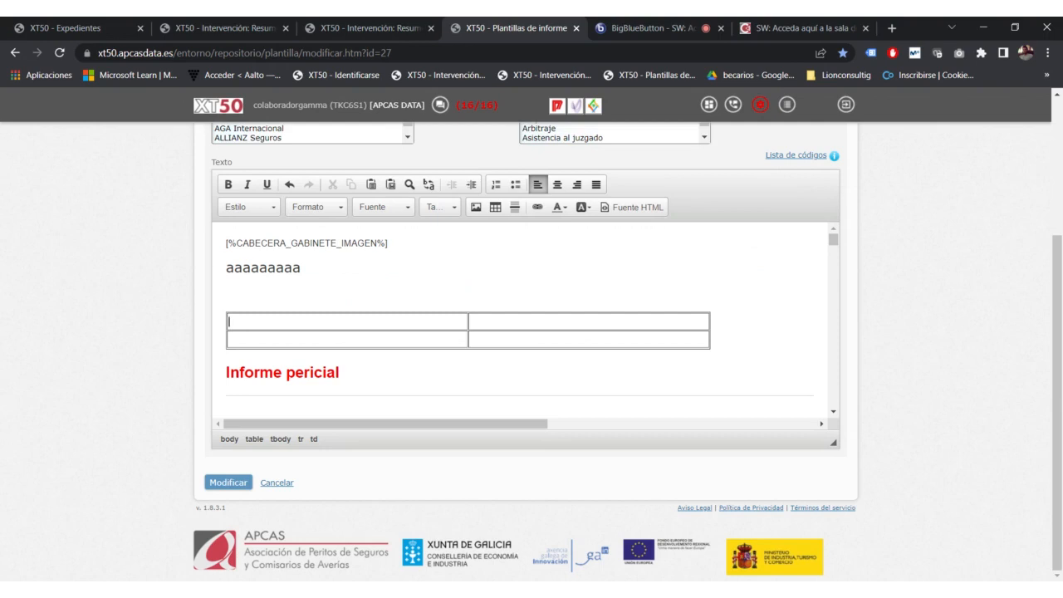
# Step: Split the right top-row cell horizontally so the first row has three cells, then open Propiedades de Tabla
pyautogui.rightClick(706, 321)
pyautogui.rightClick(680, 314)
pyautogui.moveTo(711, 342)
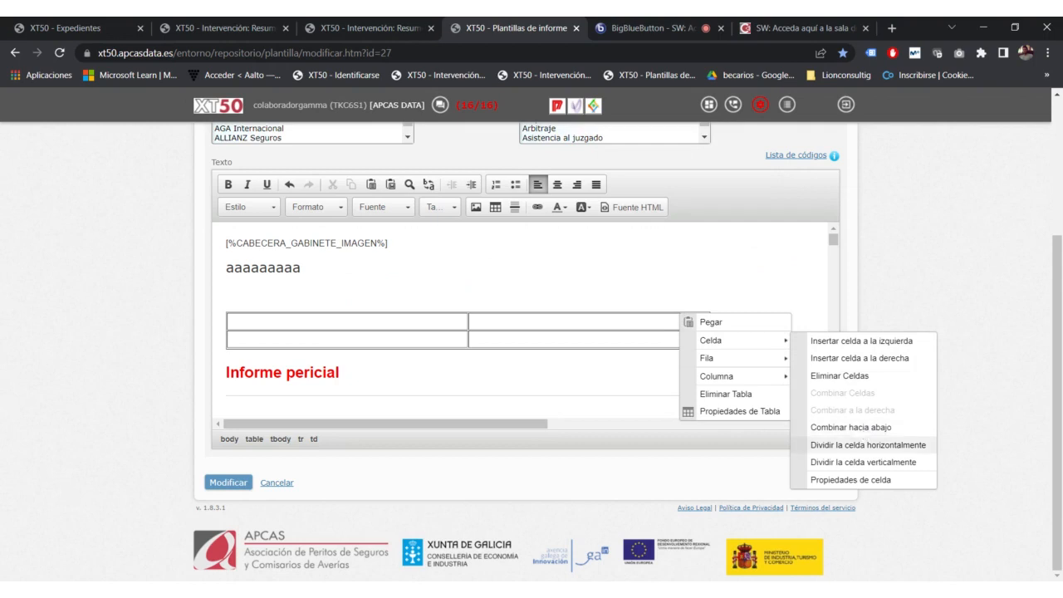
pyautogui.click(866, 446)
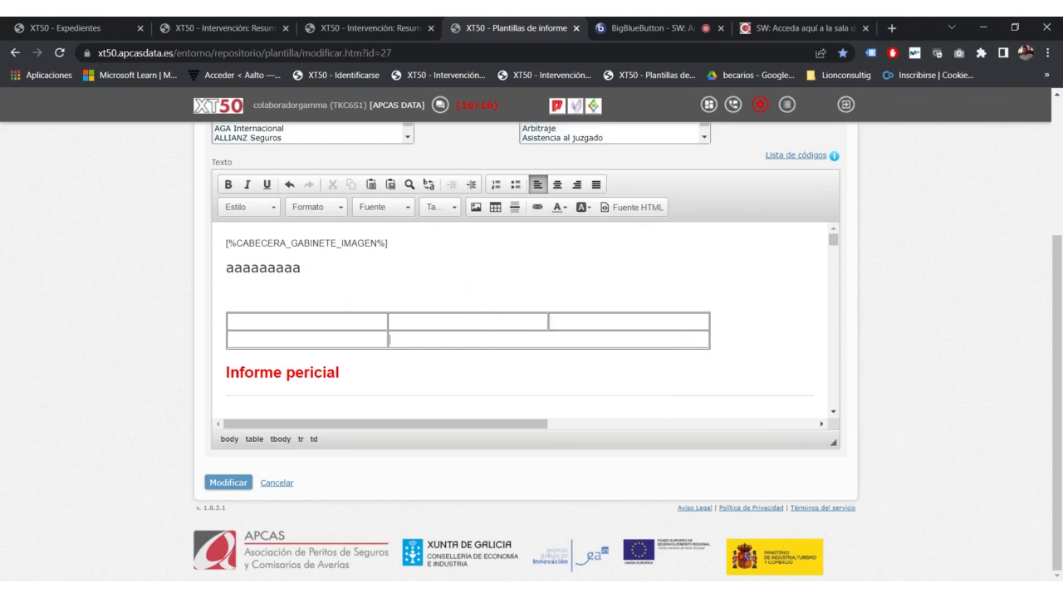
pyautogui.rightClick(515, 321)
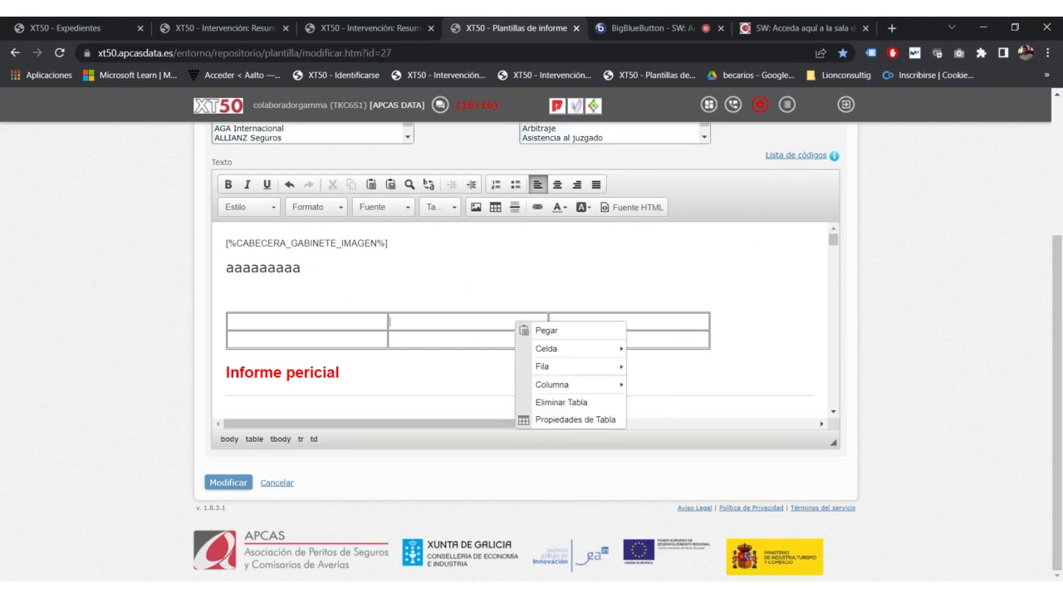
pyautogui.click(563, 420)
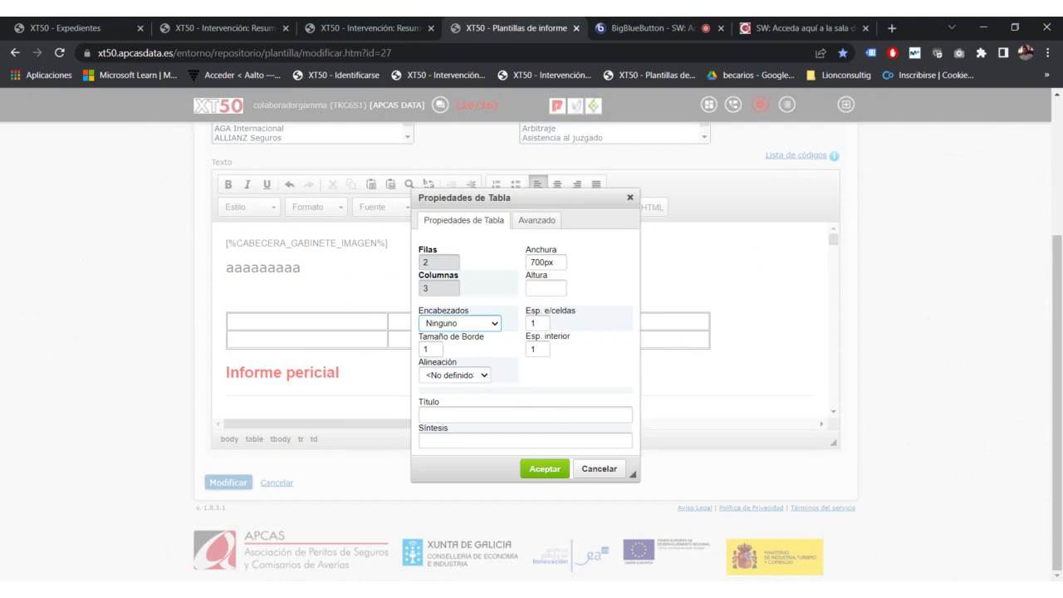
# Step: Set the table's Tamaño de Borde to 0, then restore it to 1
pyautogui.press('Tab')
pyautogui.write('0')
pyautogui.click(544, 468)
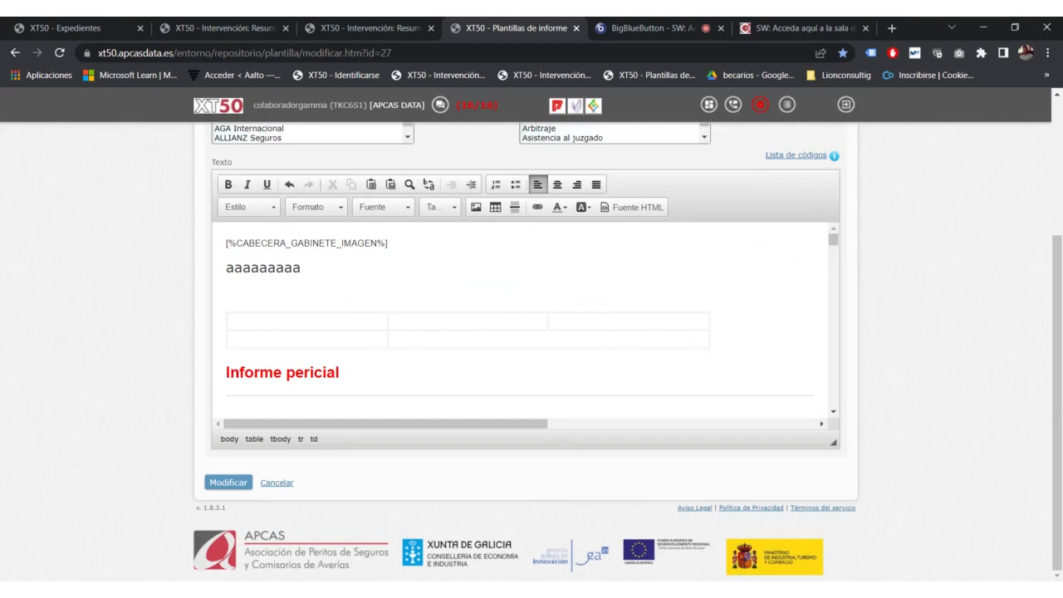
pyautogui.rightClick(500, 329)
pyautogui.click(546, 422)
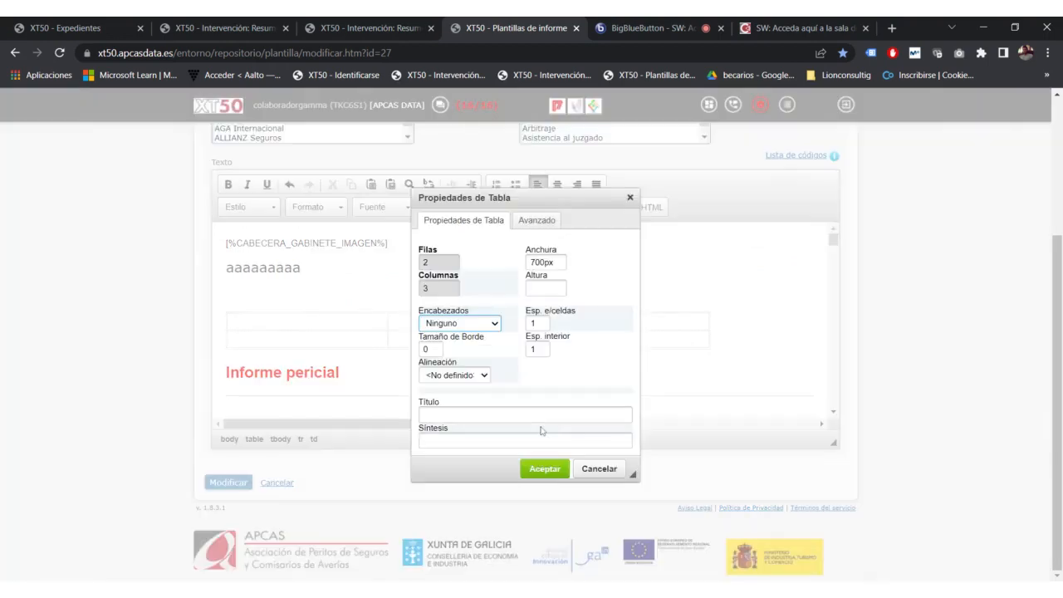
pyautogui.doubleClick(446, 350)
pyautogui.write('1')
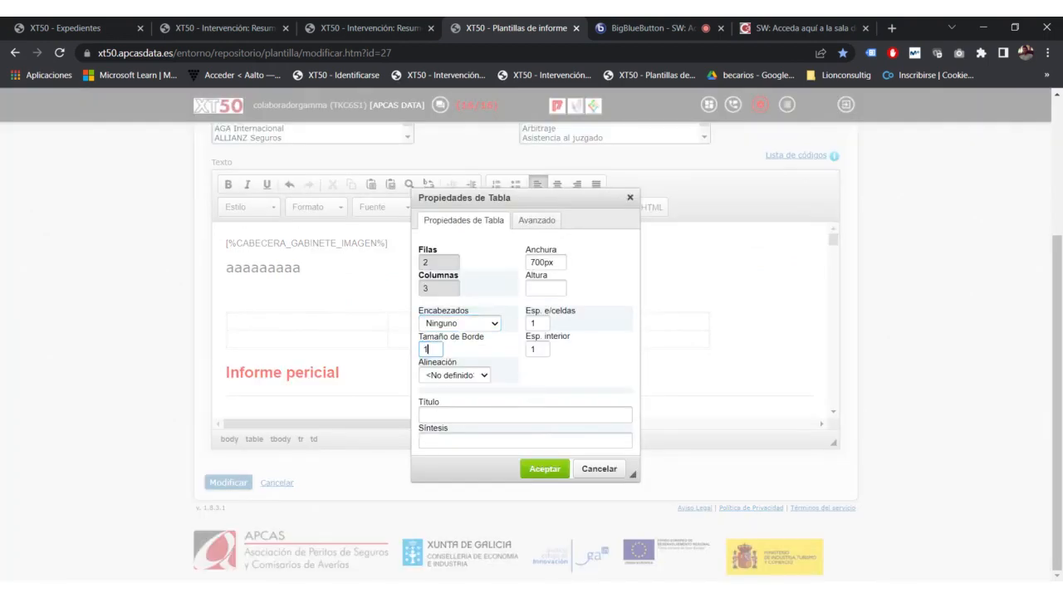
pyautogui.click(545, 469)
# Step: Review the table's Avanzado and general settings, including the 700 width, and close them with Cancelar
pyautogui.rightClick(497, 327)
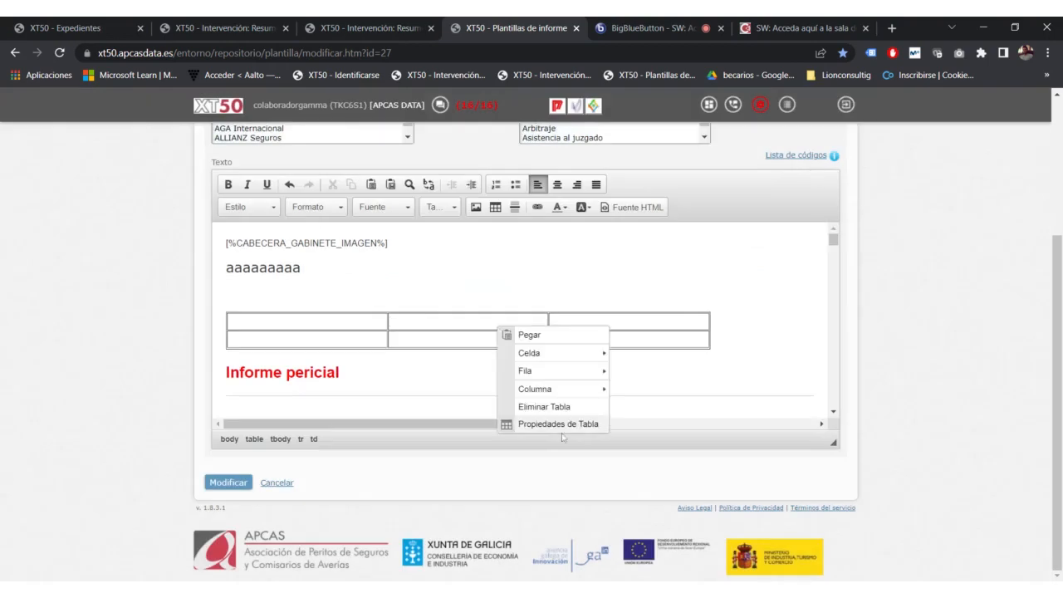
pyautogui.click(560, 424)
pyautogui.click(535, 221)
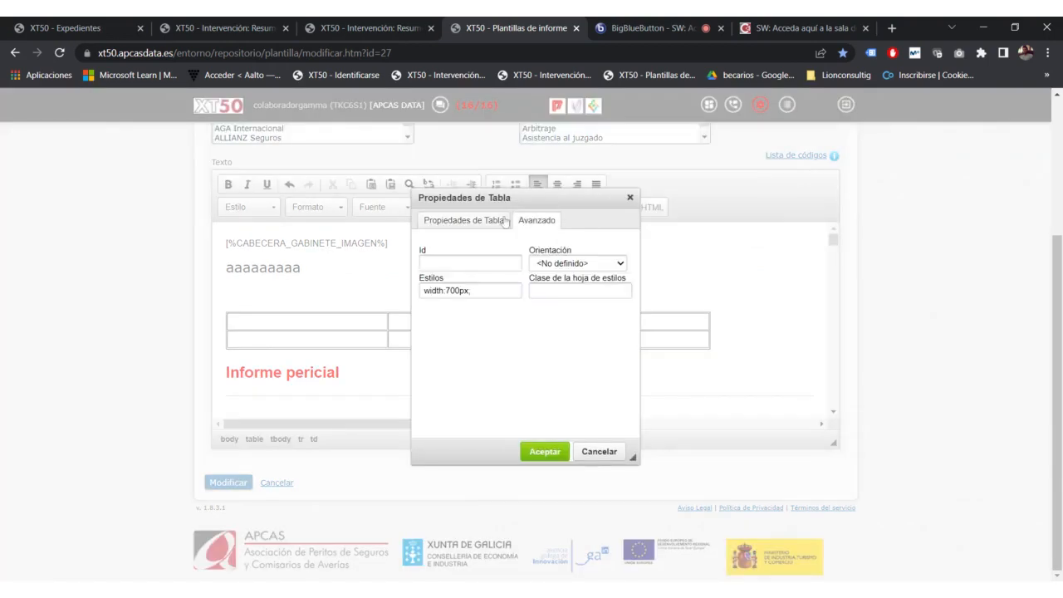
pyautogui.click(463, 223)
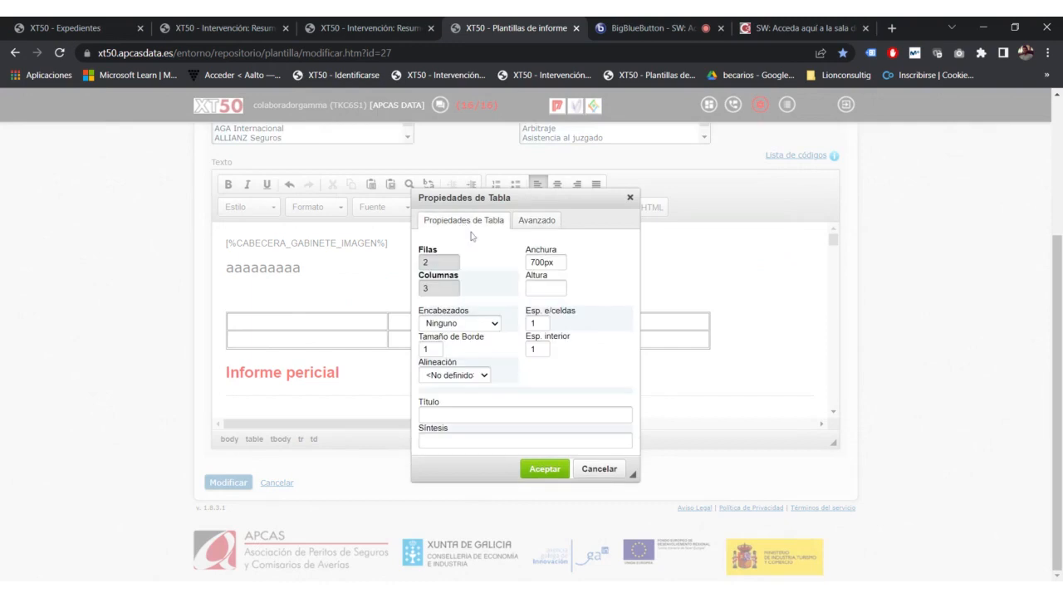
pyautogui.doubleClick(541, 262)
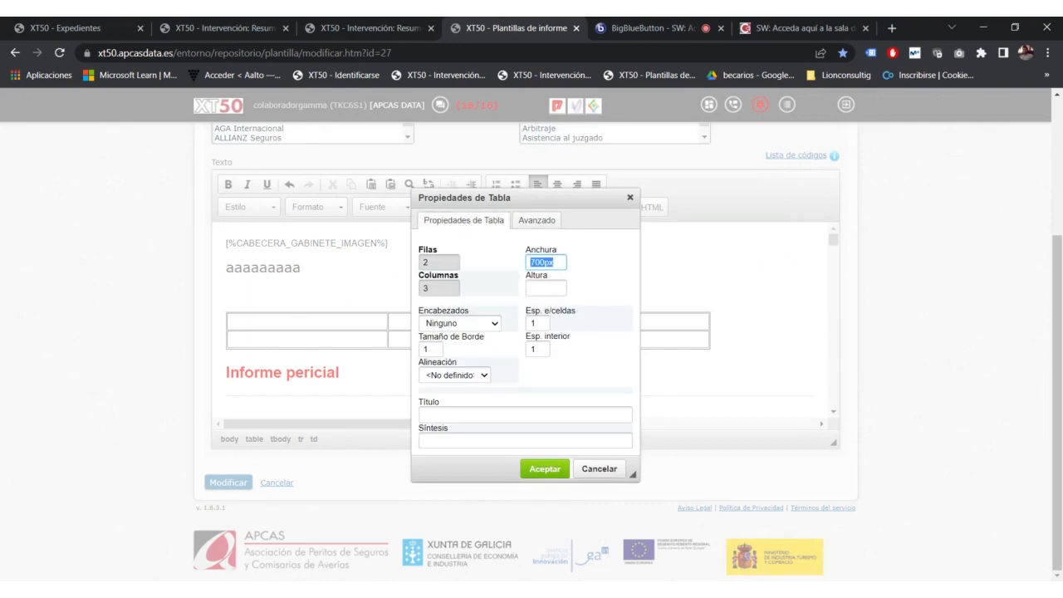
pyautogui.click(536, 220)
pyautogui.click(467, 221)
pyautogui.click(599, 468)
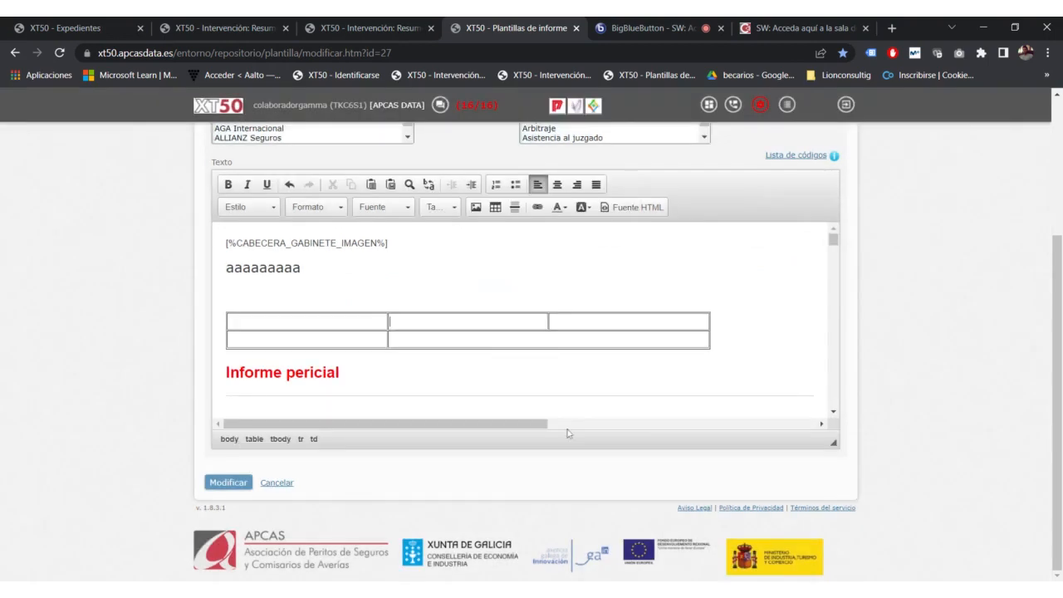
pyautogui.rightClick(544, 320)
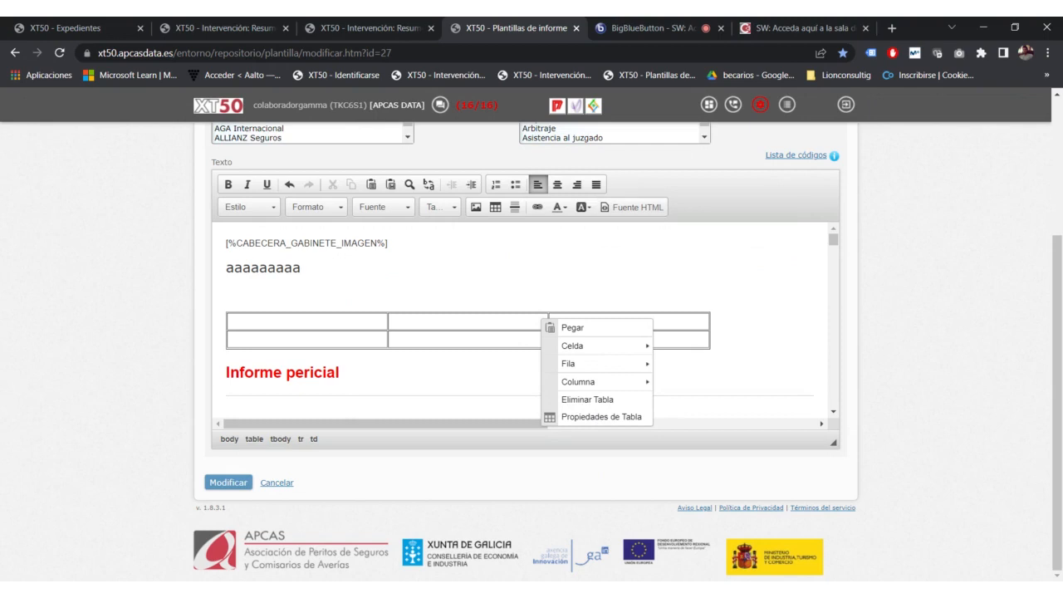
# Step: Add blank lines above the Informe pericial heading
pyautogui.click(229, 295)
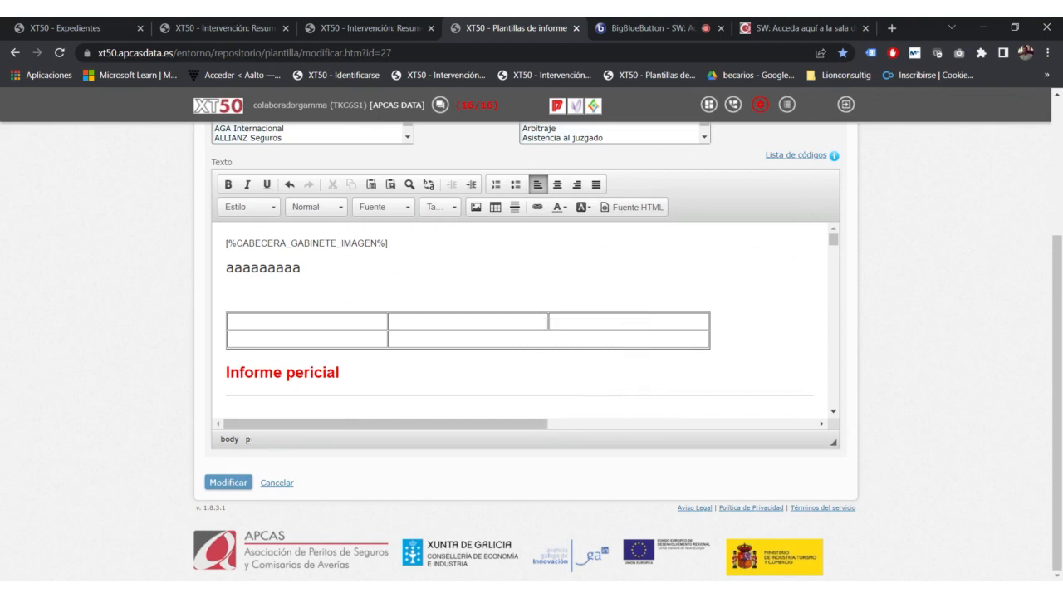
pyautogui.scroll(-1, 519, 324)
pyautogui.scroll(1, 519, 323)
pyautogui.click(340, 372)
pyautogui.click(227, 372)
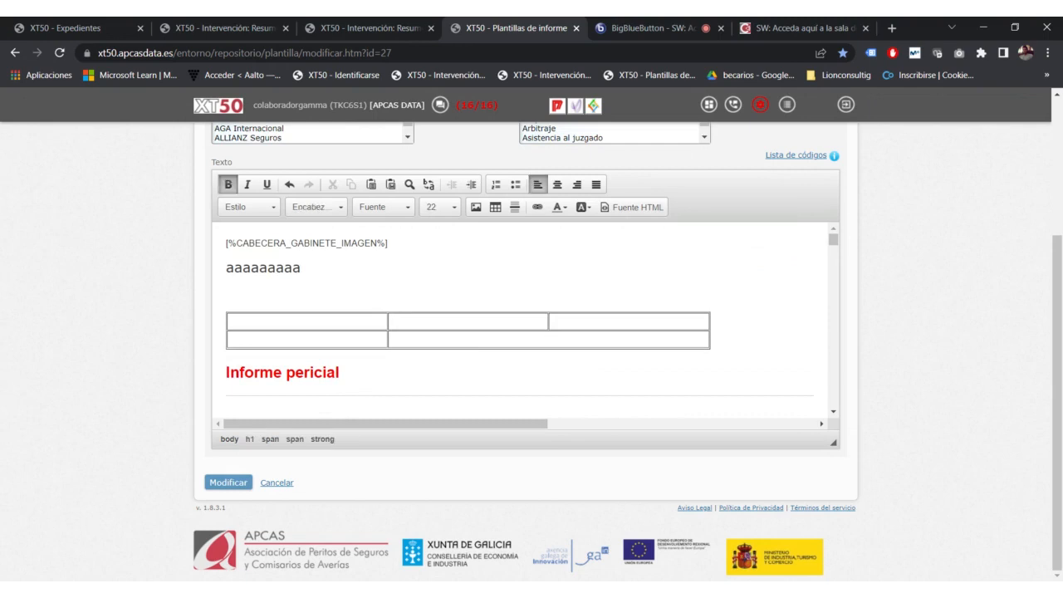
pyautogui.press('Return')
pyautogui.press('Return')
pyautogui.press('Return')
pyautogui.press('Return')
pyautogui.press('Up')
pyautogui.press('Up')
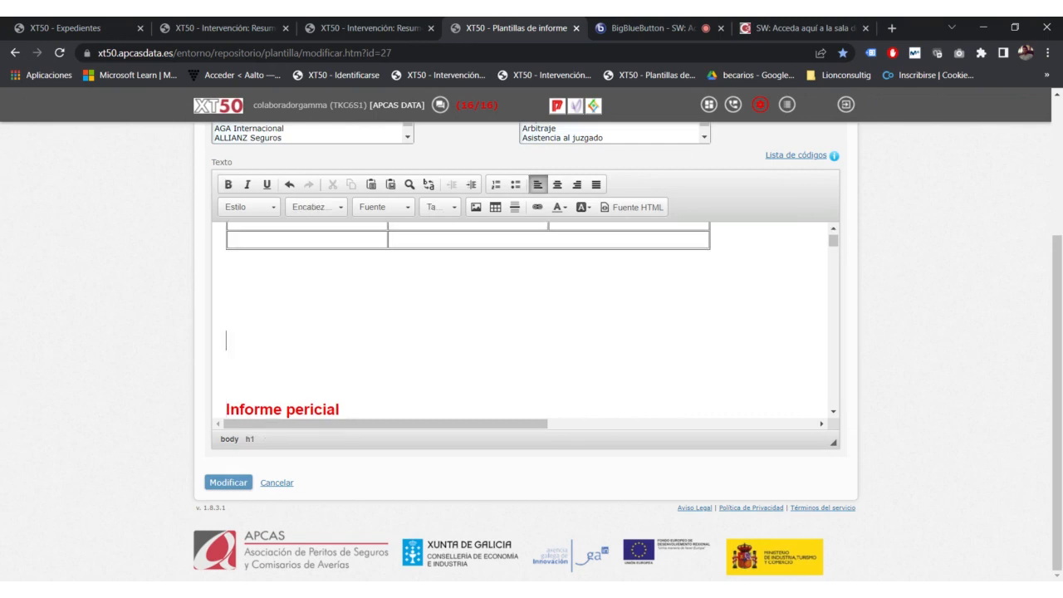
pyautogui.press('Up')
# Step: Insert a horizontal rule on the blank line and select the aaaaaaaaa heading text
pyautogui.click(515, 206)
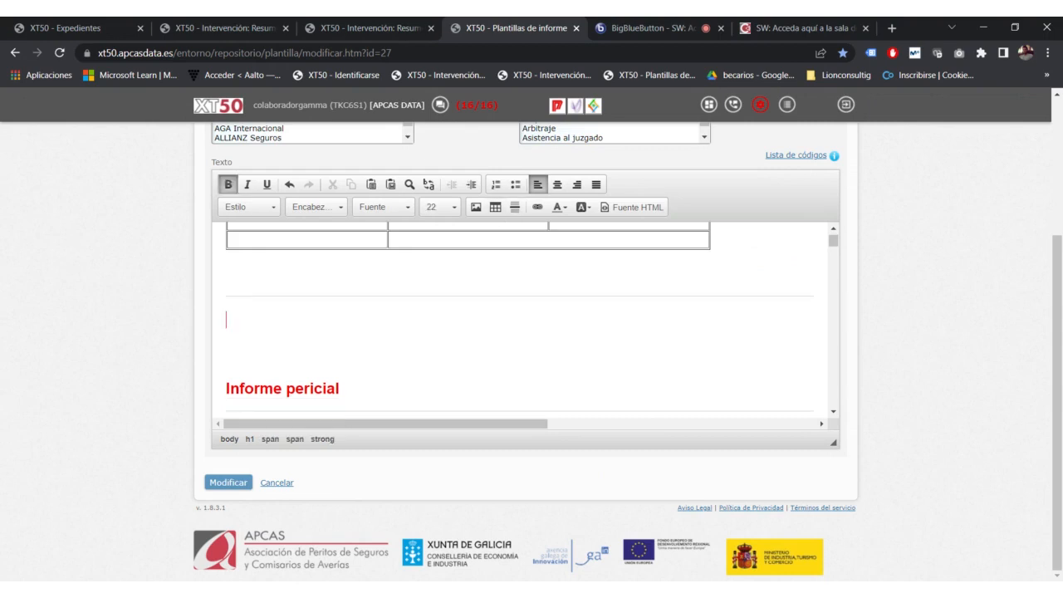
pyautogui.hotkey('shift', 'Down')
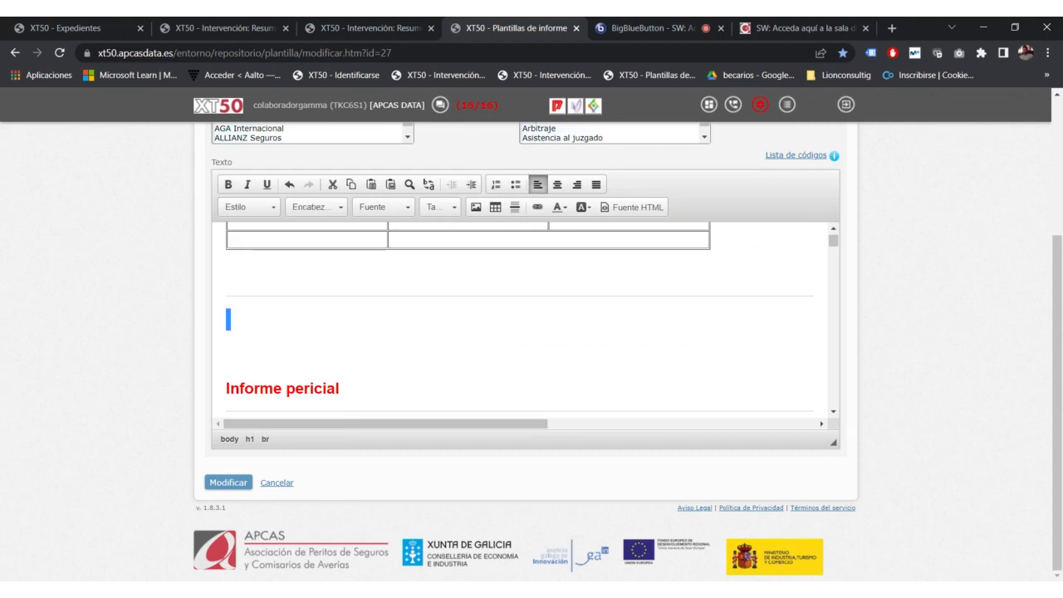
pyautogui.scroll(-1, 519, 324)
pyautogui.scroll(3, 519, 324)
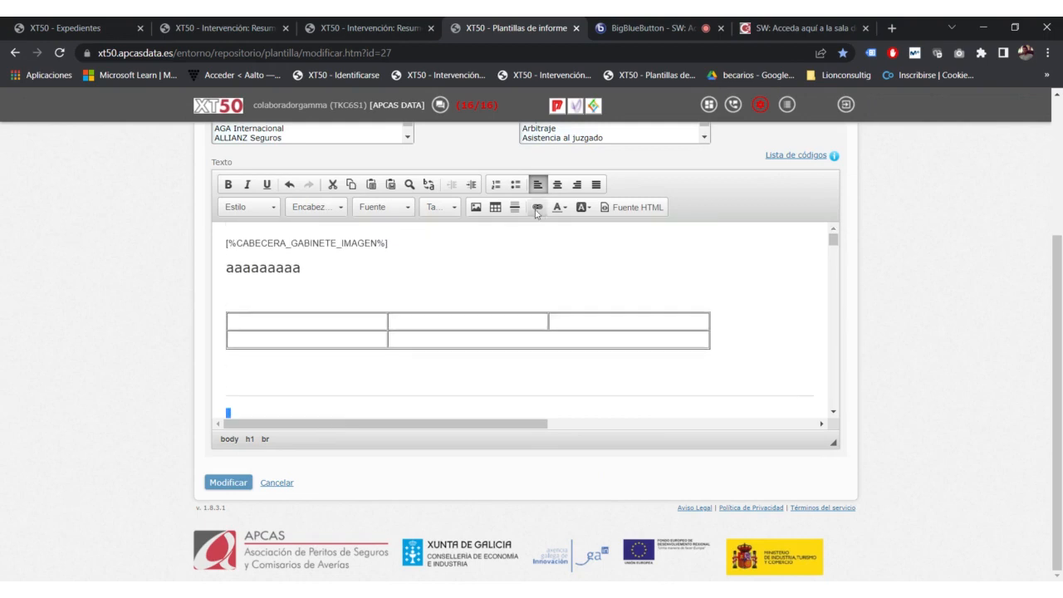
pyautogui.scroll(1, 189, 363)
pyautogui.scroll(1, 189, 363)
pyautogui.moveTo(299, 337); pyautogui.dragTo(225, 337)
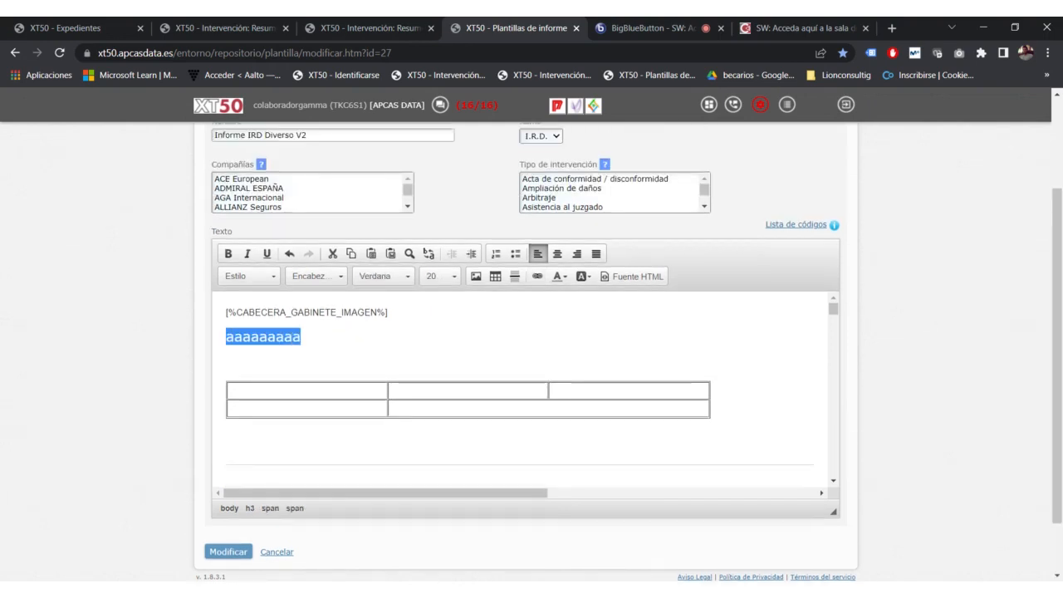
# Step: Link aaaaaaaaa to the intervention summary page URL copied from its browser tab
pyautogui.click(537, 276)
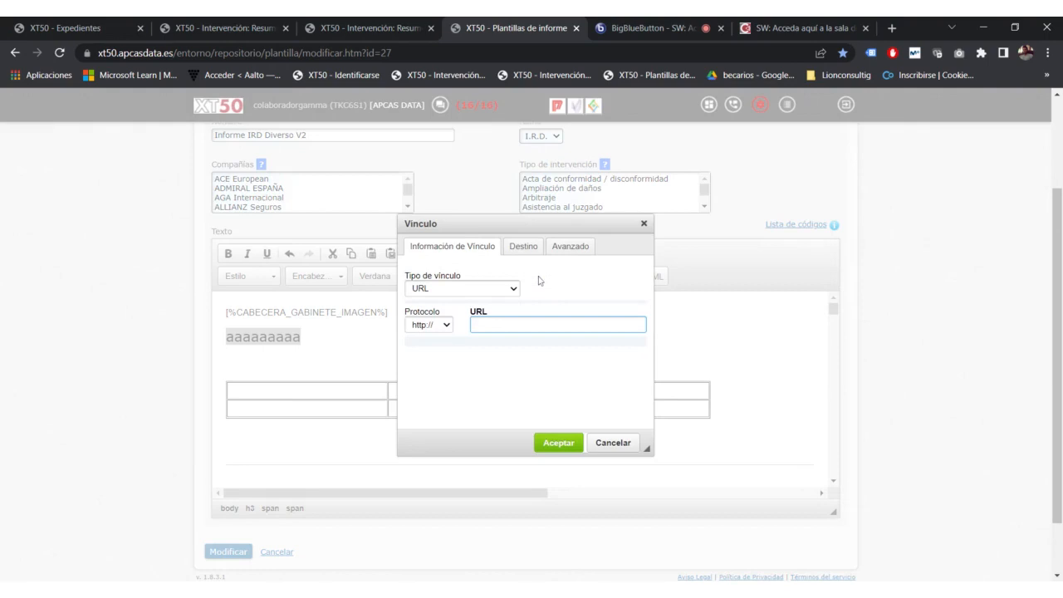
pyautogui.click(501, 286)
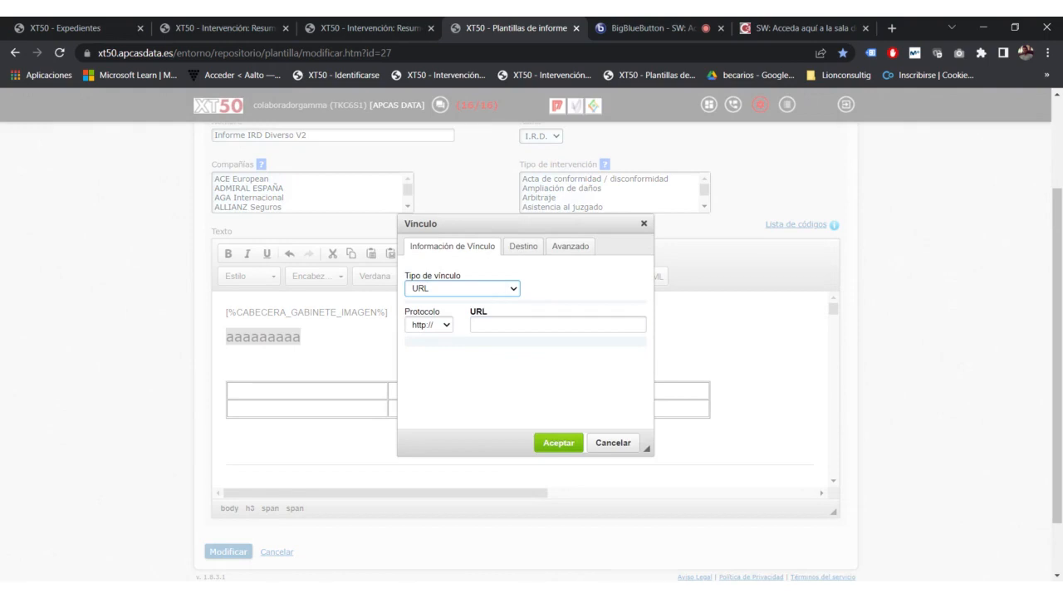
pyautogui.click(442, 327)
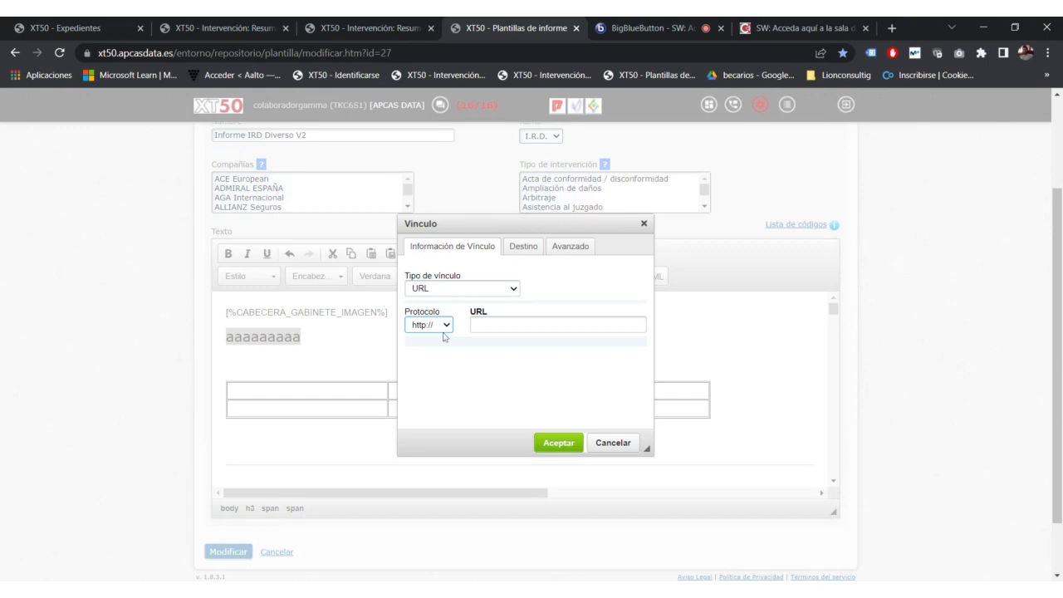
pyautogui.click(475, 325)
pyautogui.click(842, 27)
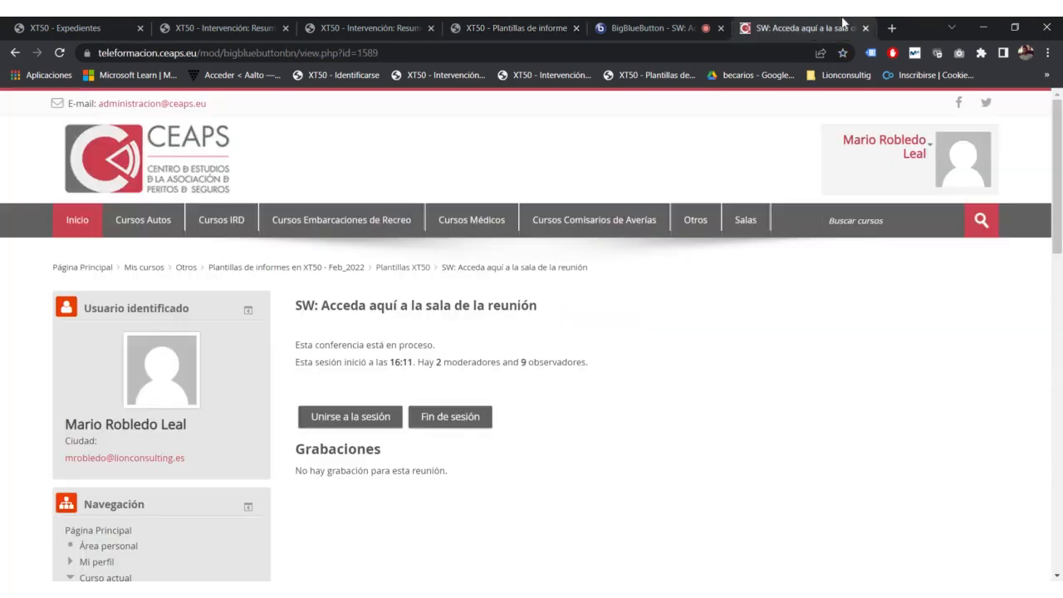
pyautogui.click(893, 29)
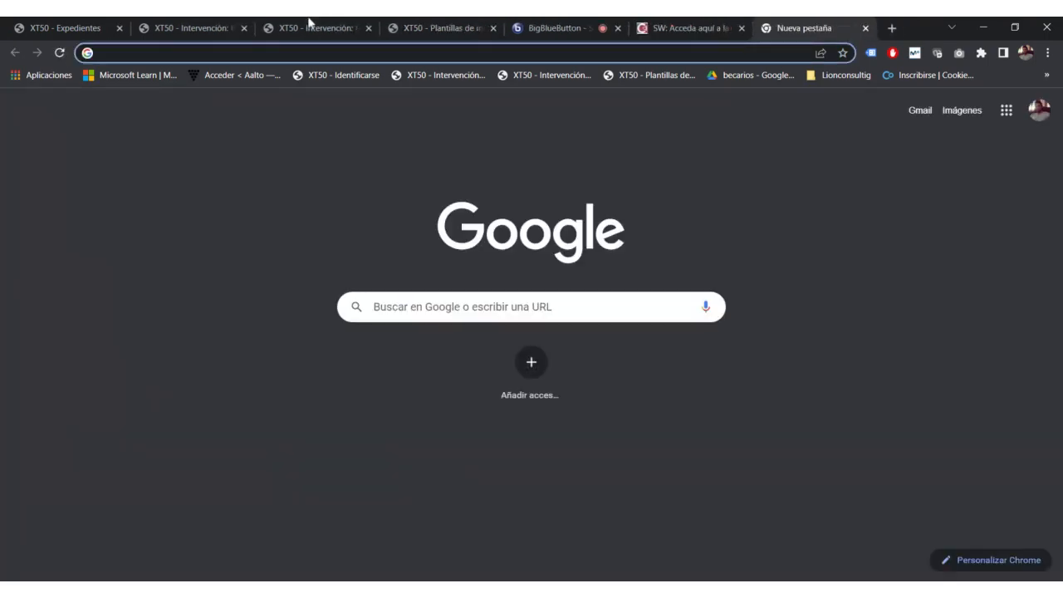
pyautogui.click(404, 27)
pyautogui.click(332, 28)
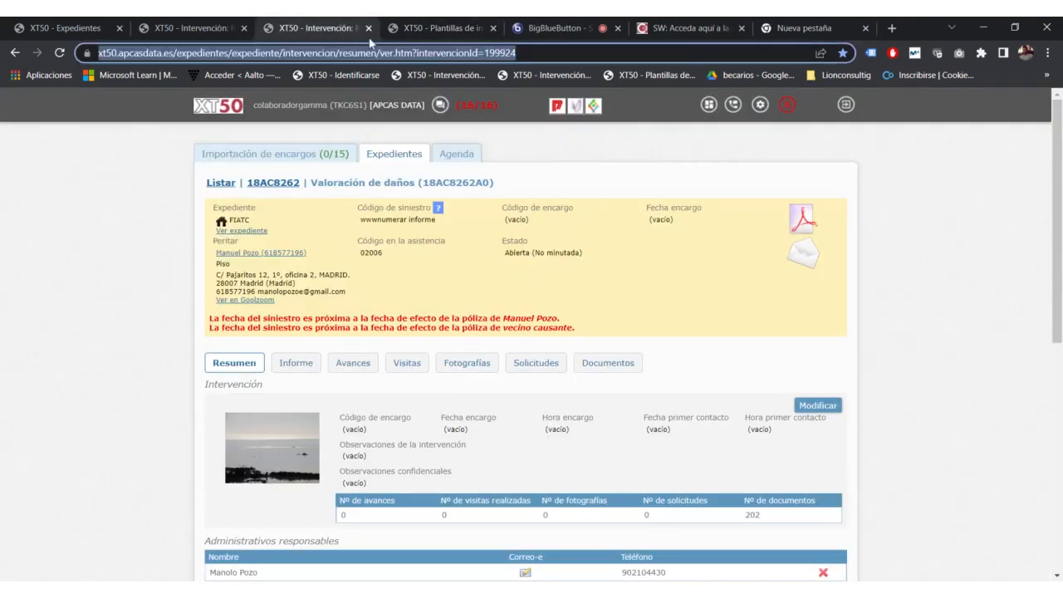
pyautogui.click(448, 27)
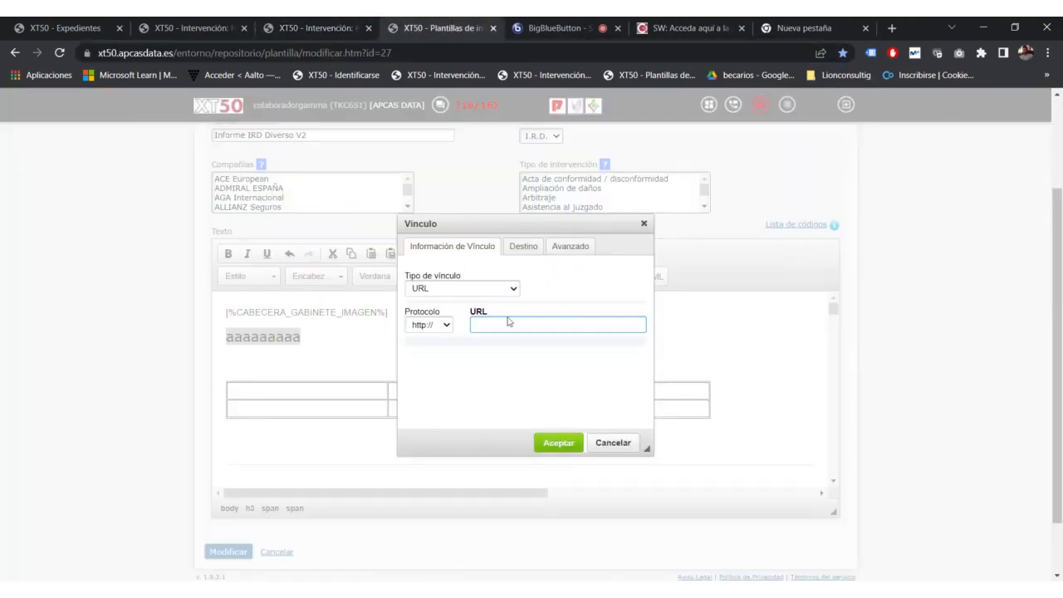
pyautogui.hotkey('ctrl', 'v')
pyautogui.moveTo(536, 325); pyautogui.dragTo(444, 337)
pyautogui.click(558, 443)
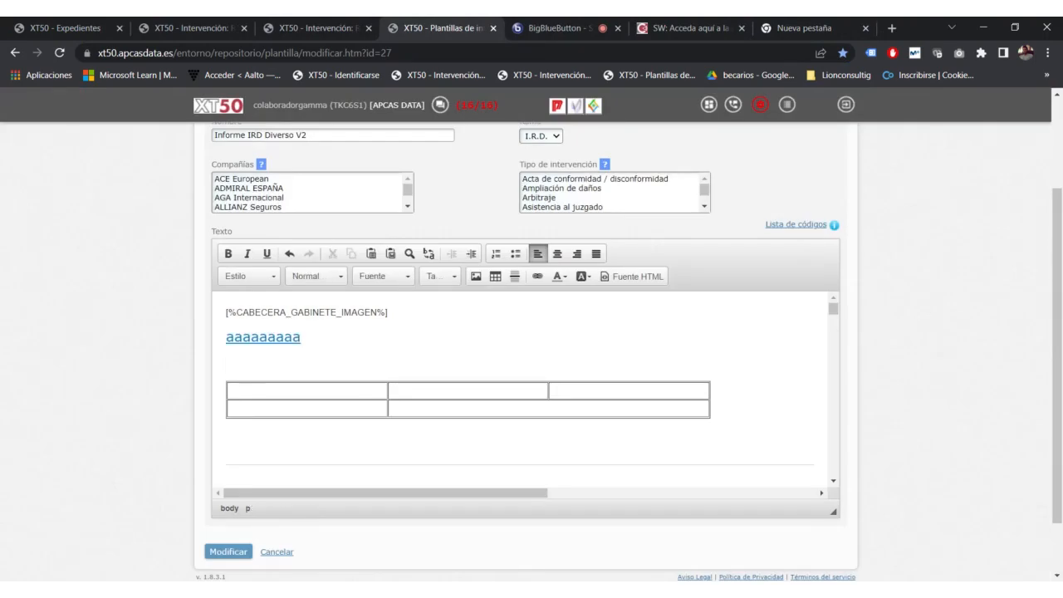
# Step: Reopen the aaaaaaaaa link settings and close them unchanged
pyautogui.doubleClick(262, 337)
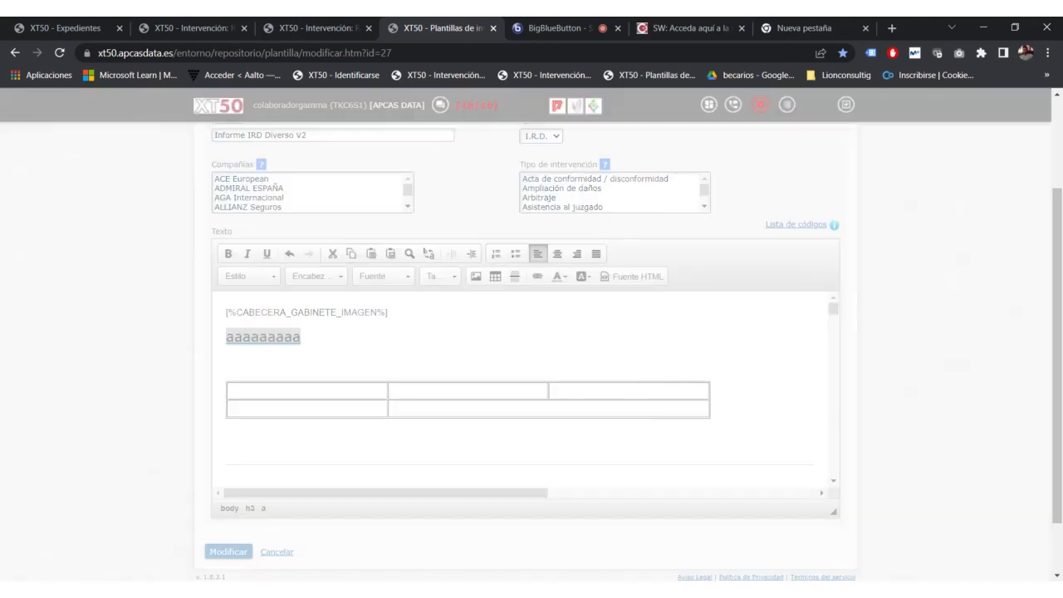
pyautogui.click(619, 450)
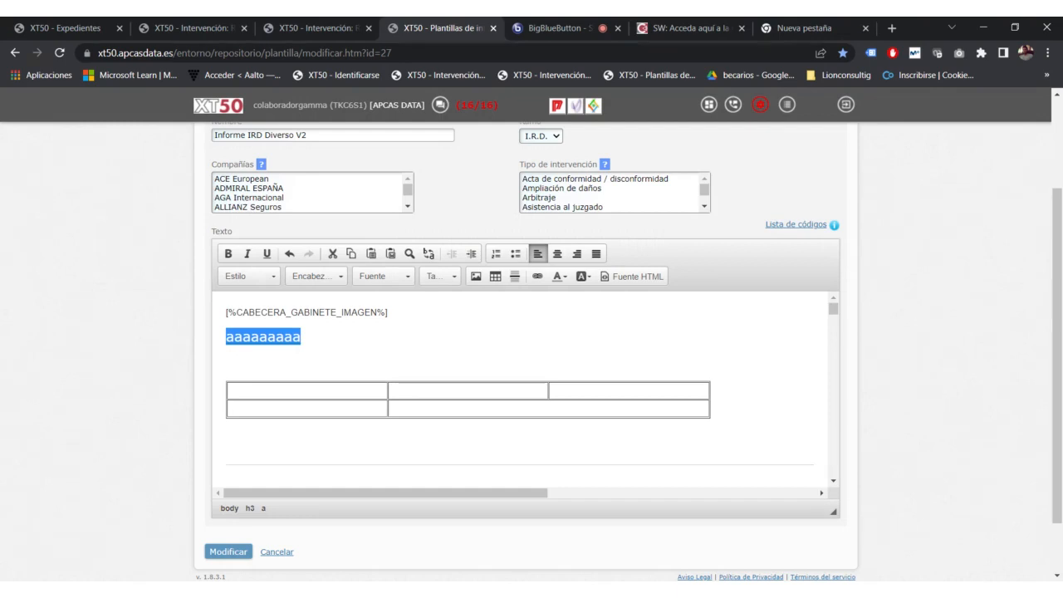
pyautogui.click(324, 334)
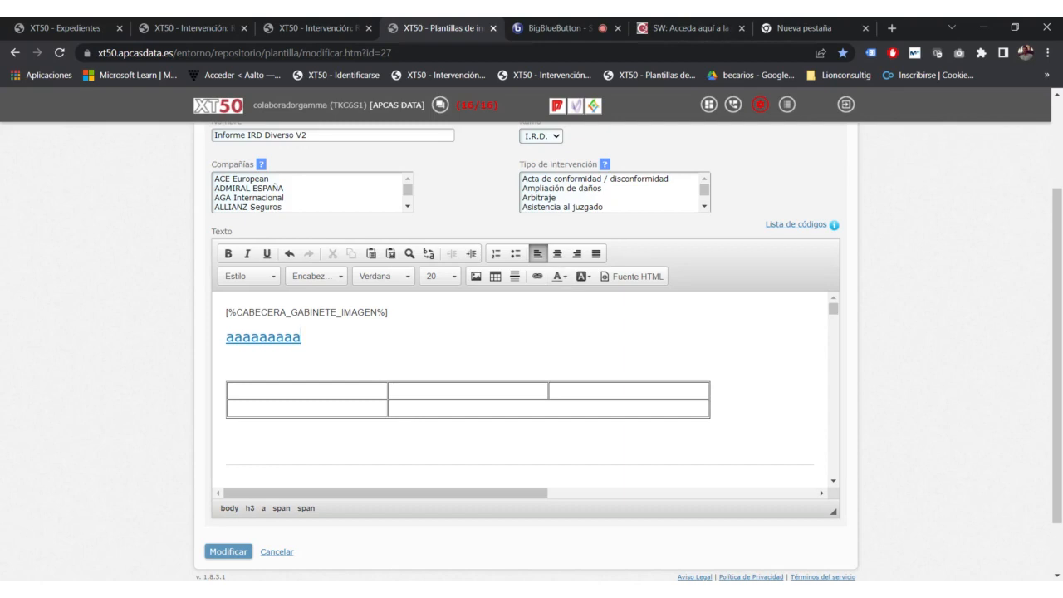
# Step: Edit the aaaaaaaaa link via Editar Vínculo and switch its link type to E-Mail
pyautogui.rightClick(271, 334)
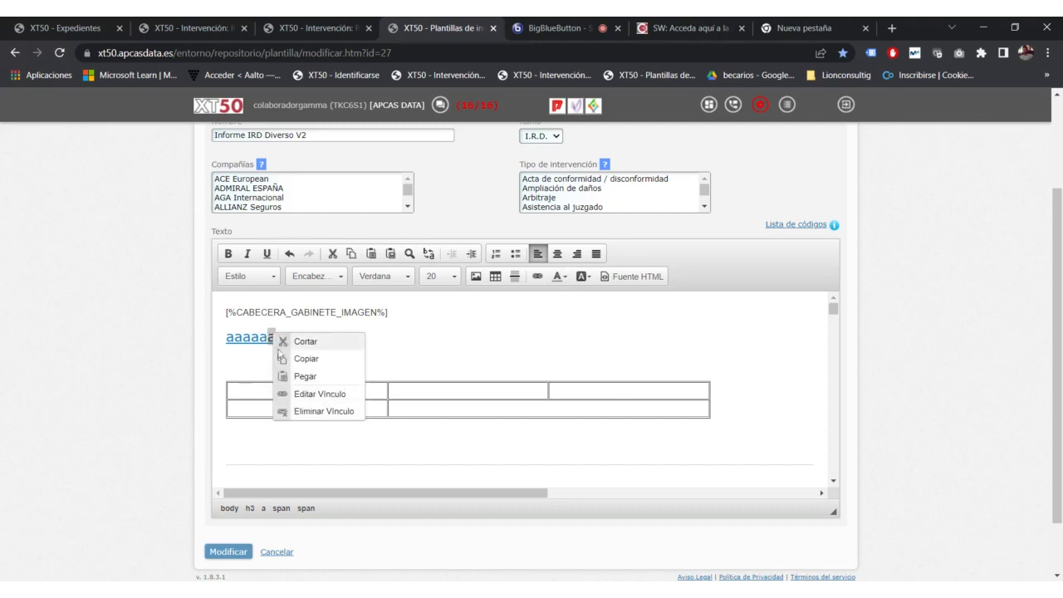
pyautogui.click(311, 395)
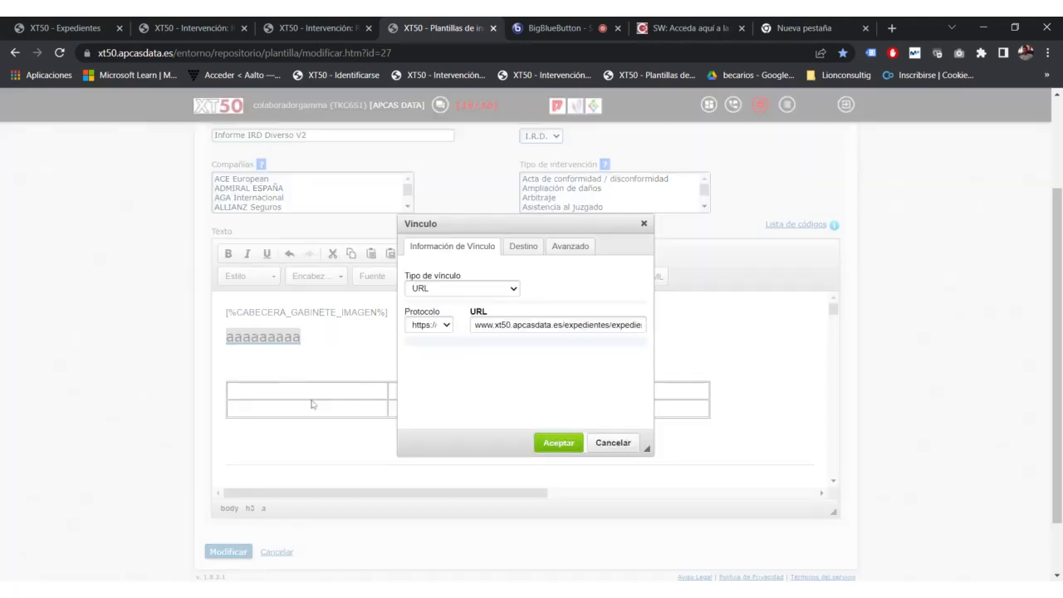
pyautogui.click(515, 247)
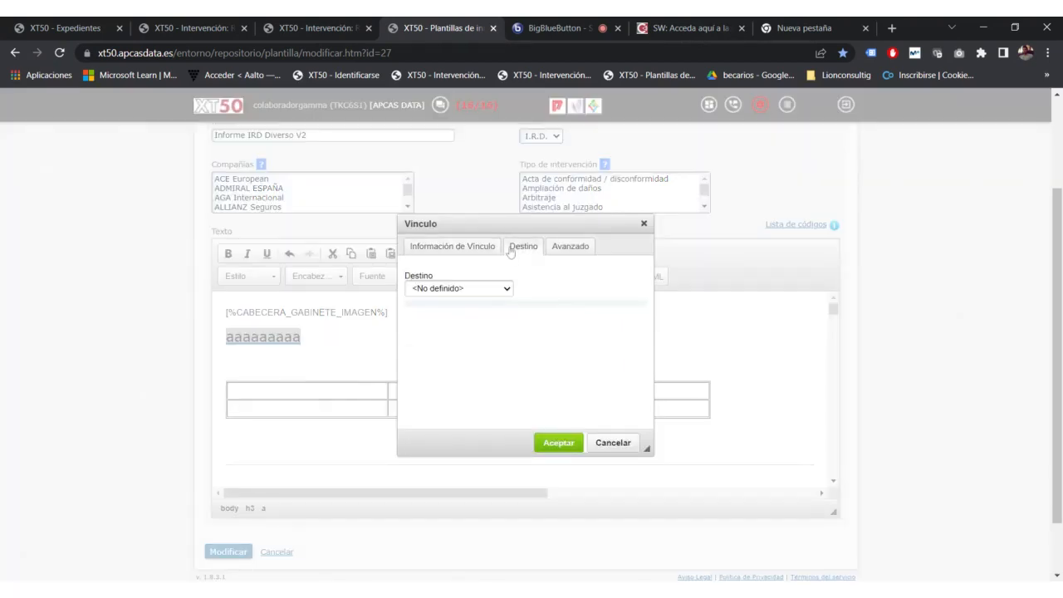
pyautogui.click(451, 245)
pyautogui.click(449, 295)
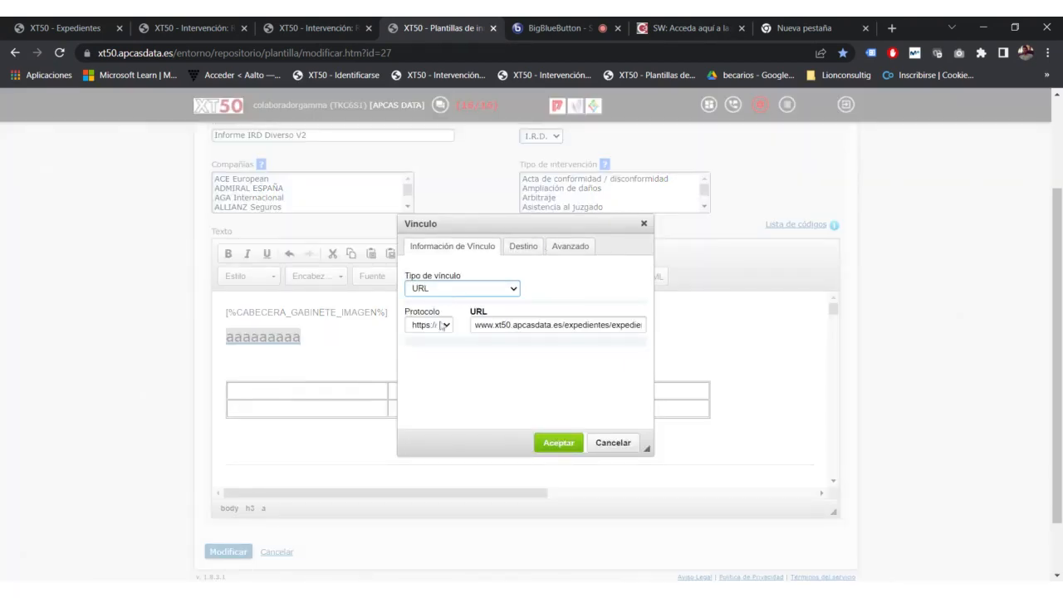
pyautogui.click(441, 324)
pyautogui.click(441, 325)
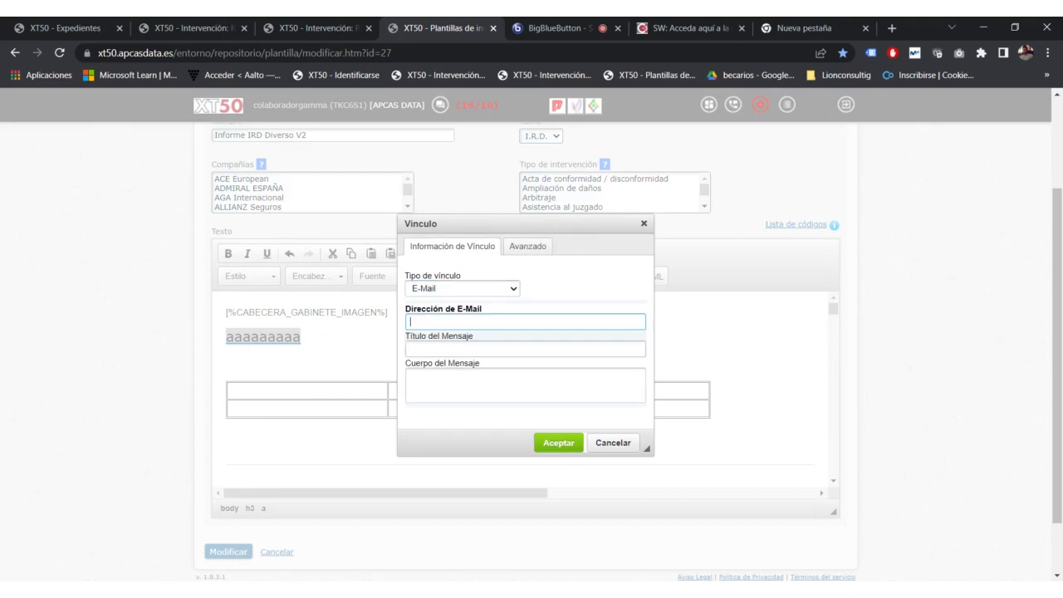
# Step: Leave the e-mail address, subject and body empty, cancel the Vínculo dialog and confirm discarding
pyautogui.click(453, 365)
pyautogui.click(454, 323)
pyautogui.click(525, 349)
pyautogui.click(525, 385)
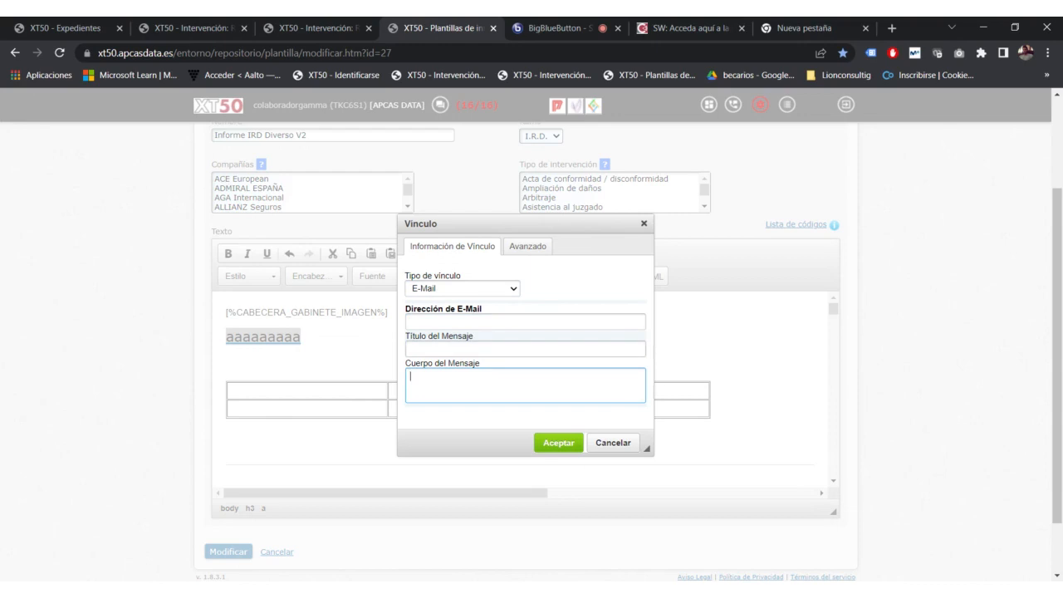
pyautogui.click(608, 447)
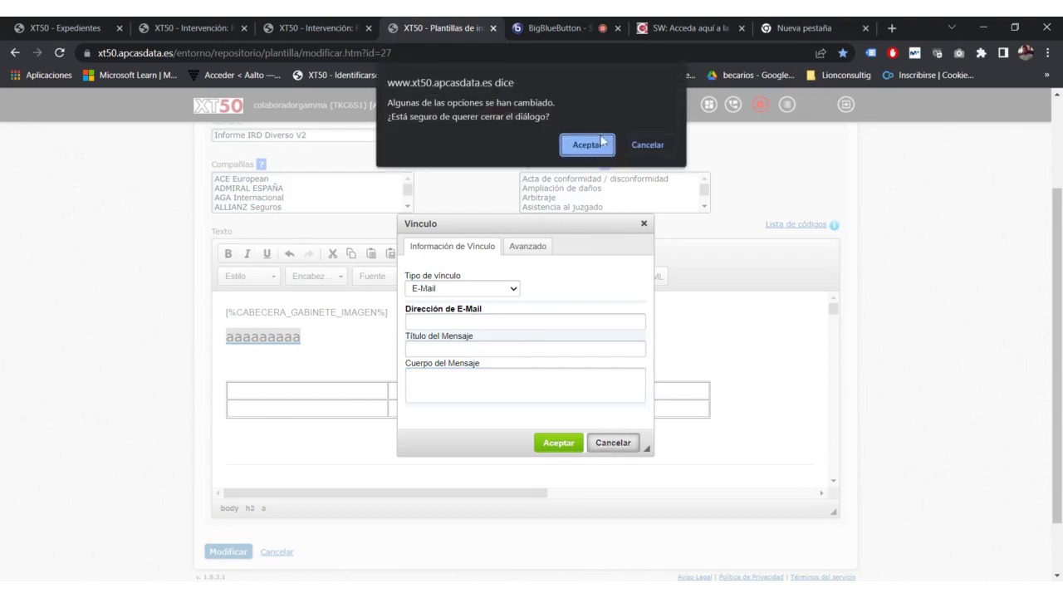
pyautogui.click(587, 146)
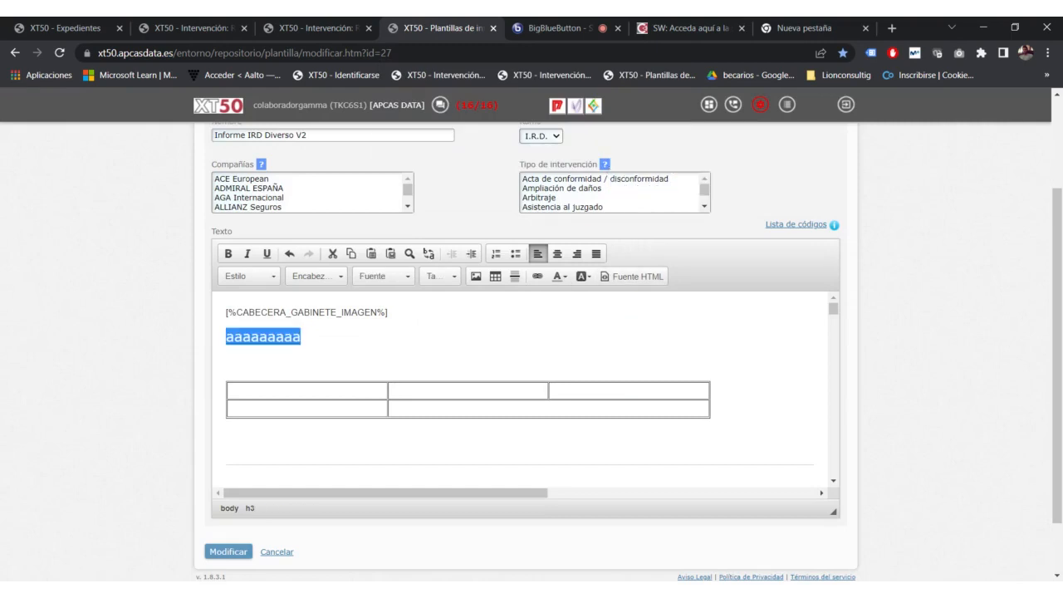
# Step: Colour the aaaaaaaaa text red, then black through Más Colores with code #00000
pyautogui.click(564, 277)
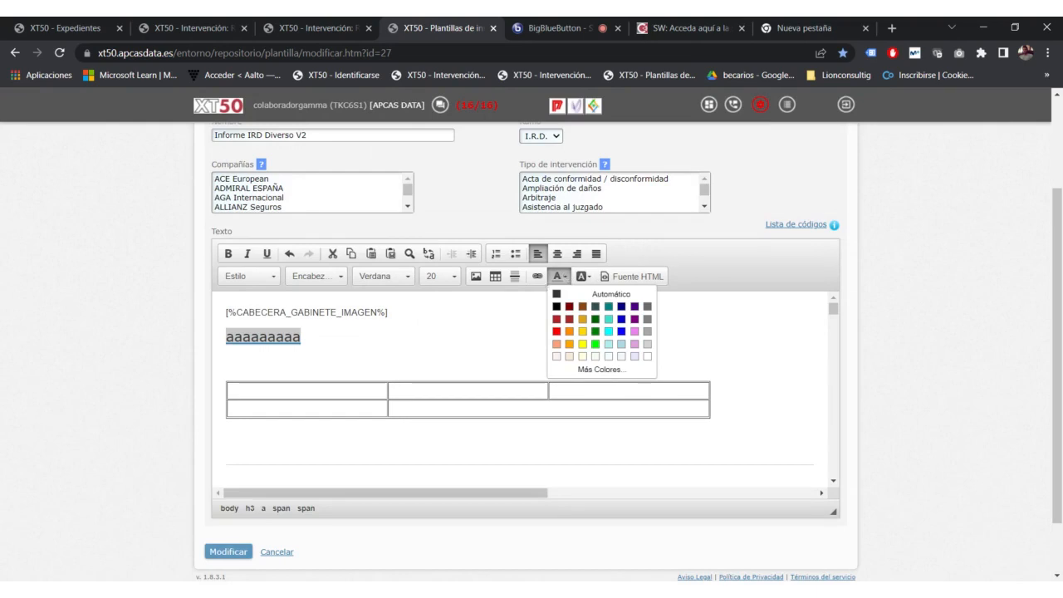
pyautogui.click(568, 307)
pyautogui.click(292, 313)
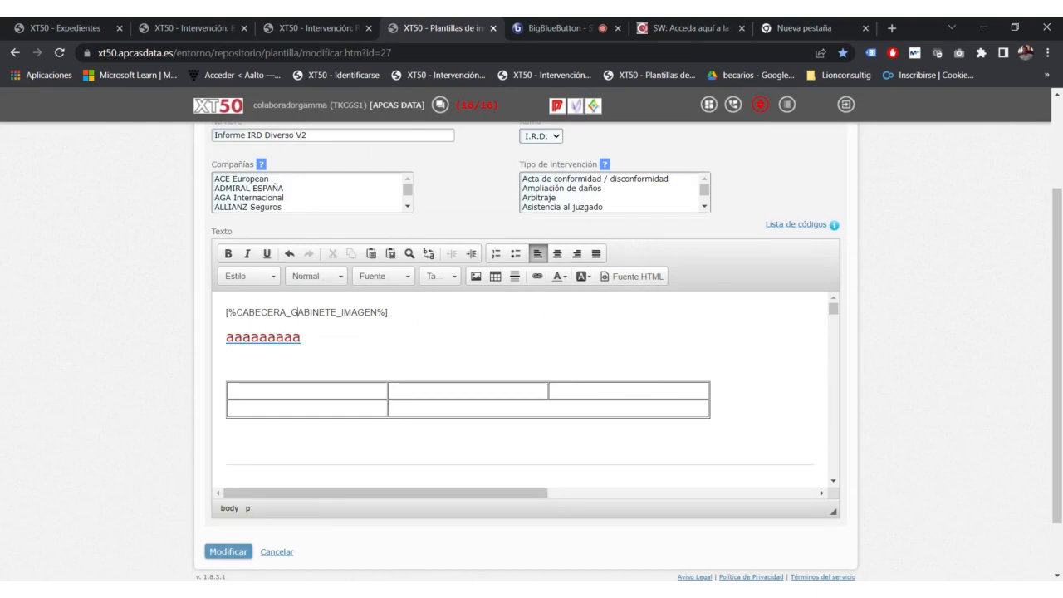
pyautogui.moveTo(301, 337); pyautogui.dragTo(225, 337)
pyautogui.click(562, 277)
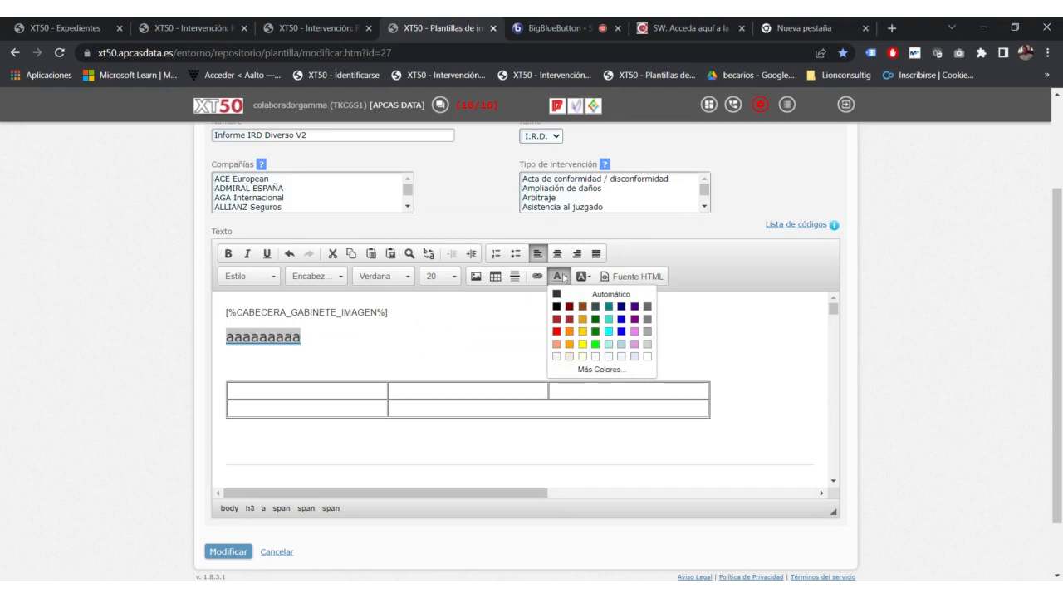
pyautogui.click(601, 370)
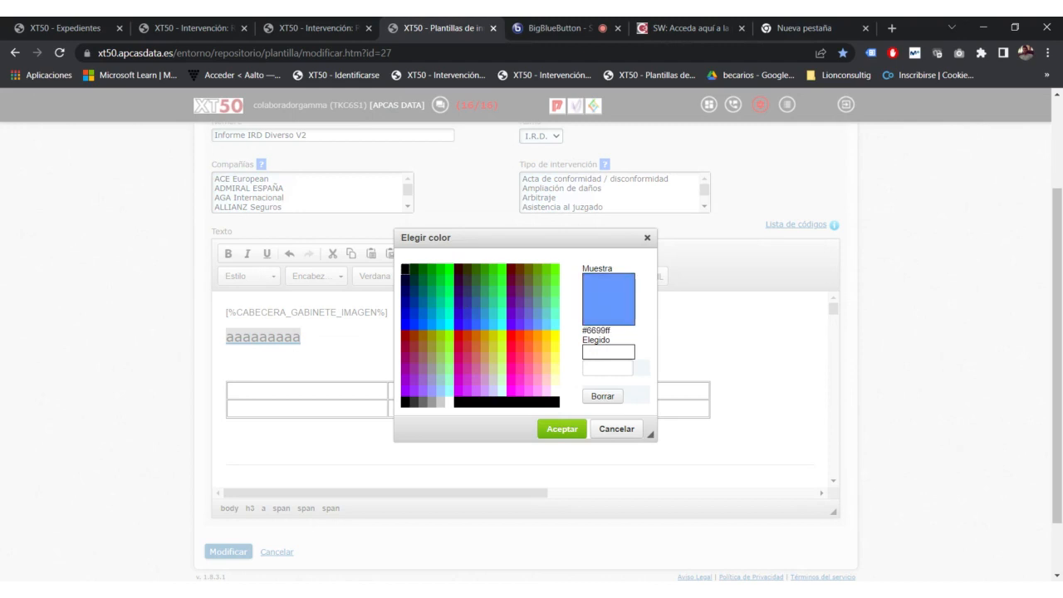
pyautogui.click(607, 354)
pyautogui.write('#00000')
pyautogui.press('Return')
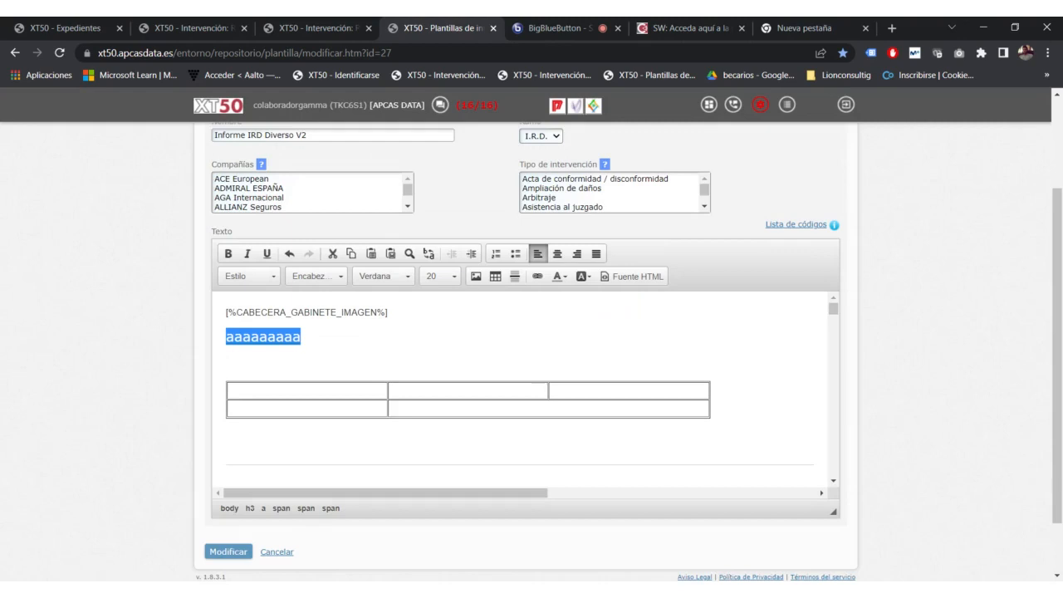
# Step: Set the aaaaaaaaa background to black via the custom colour chooser, then reselect the text
pyautogui.click(227, 364)
pyautogui.moveTo(300, 337); pyautogui.dragTo(161, 332)
pyautogui.click(580, 281)
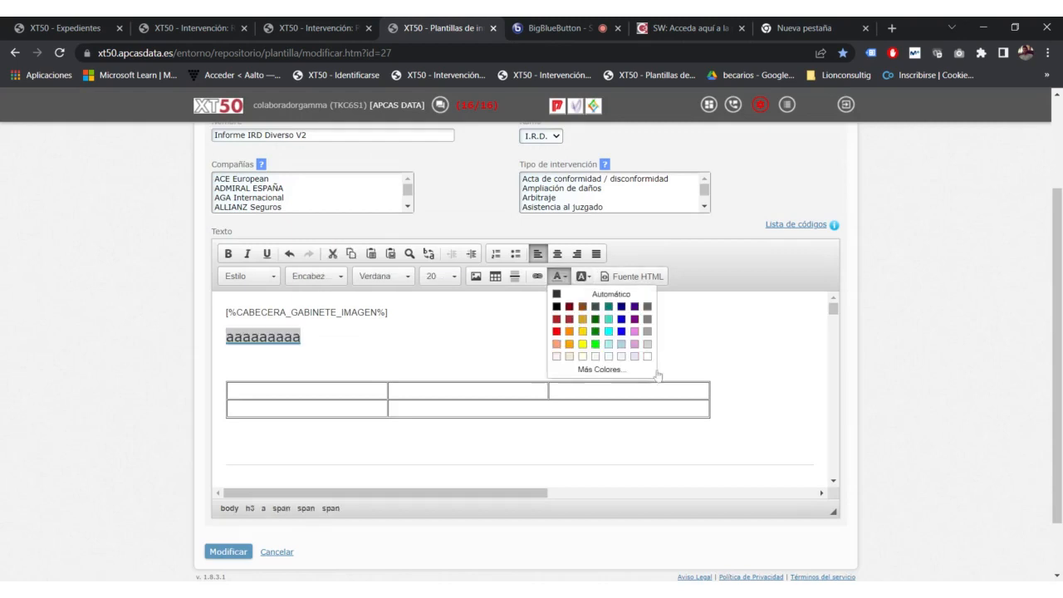
pyautogui.click(654, 371)
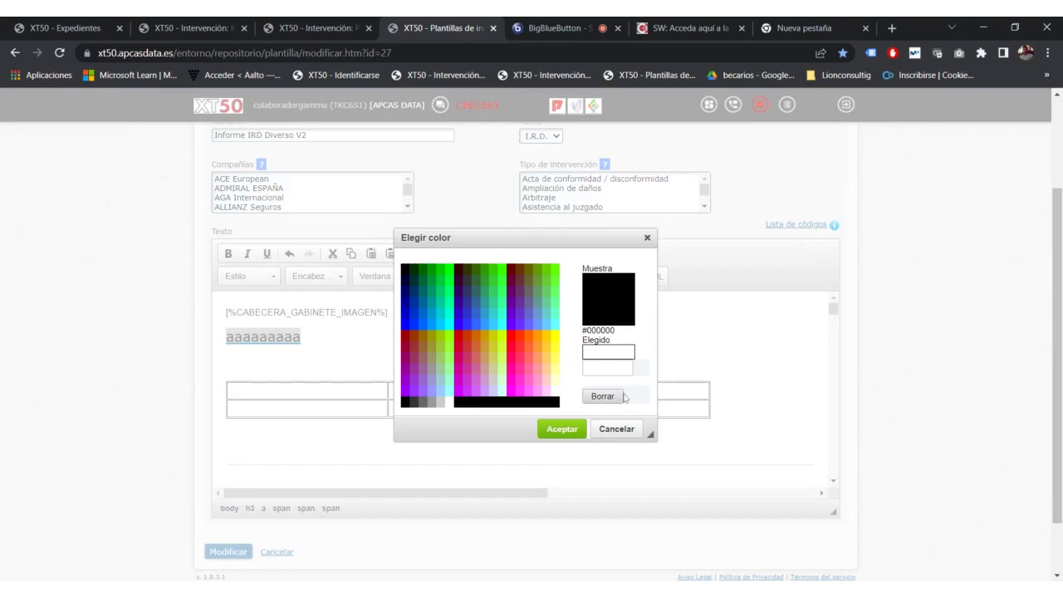
pyautogui.click(600, 367)
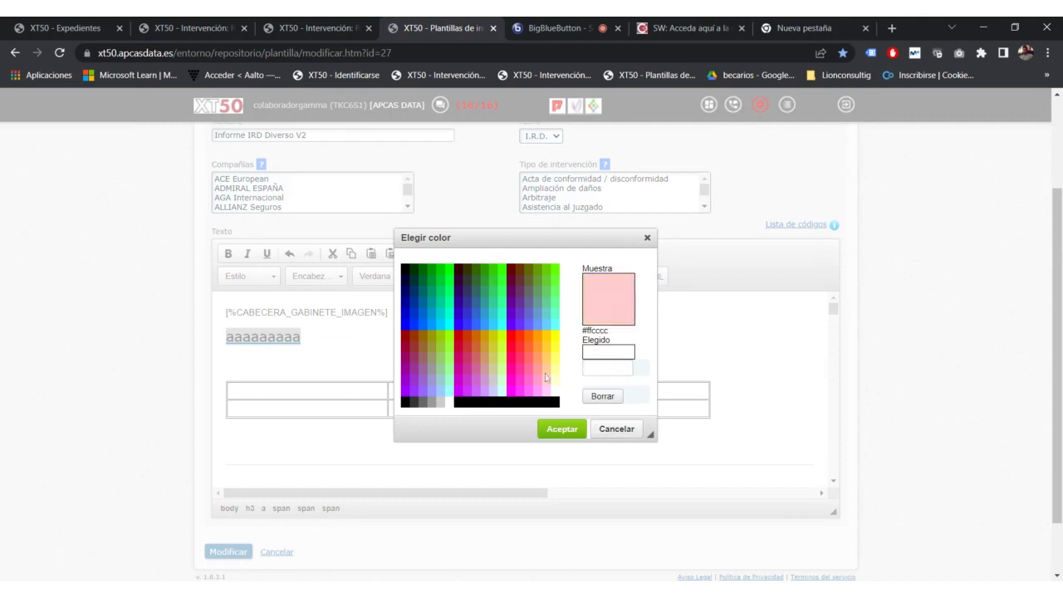
pyautogui.click(494, 403)
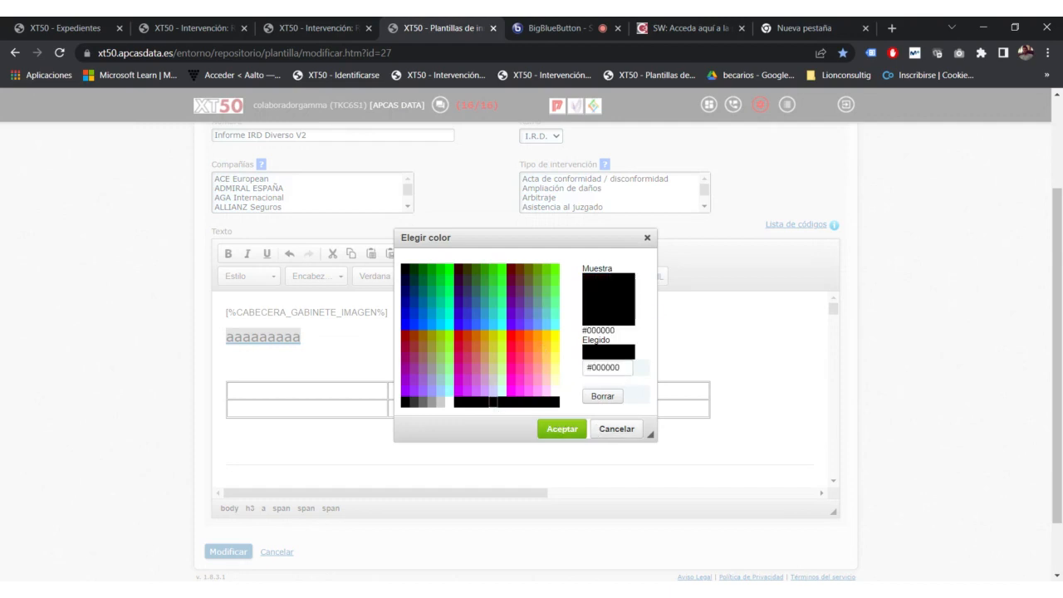
pyautogui.doubleClick(607, 367)
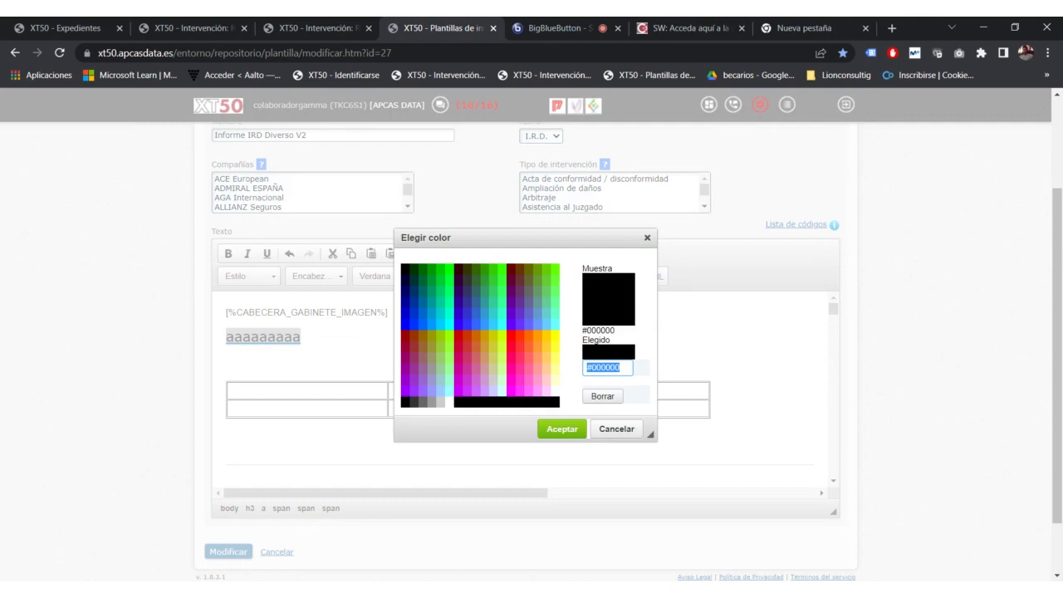
pyautogui.click(573, 430)
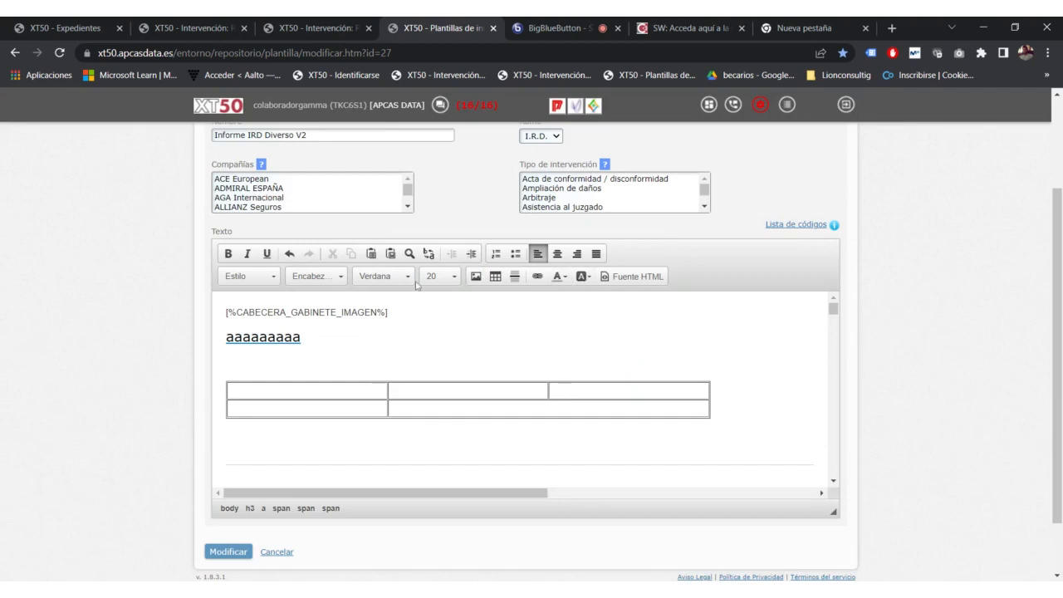
pyautogui.moveTo(303, 337); pyautogui.dragTo(39, 348)
pyautogui.click(588, 277)
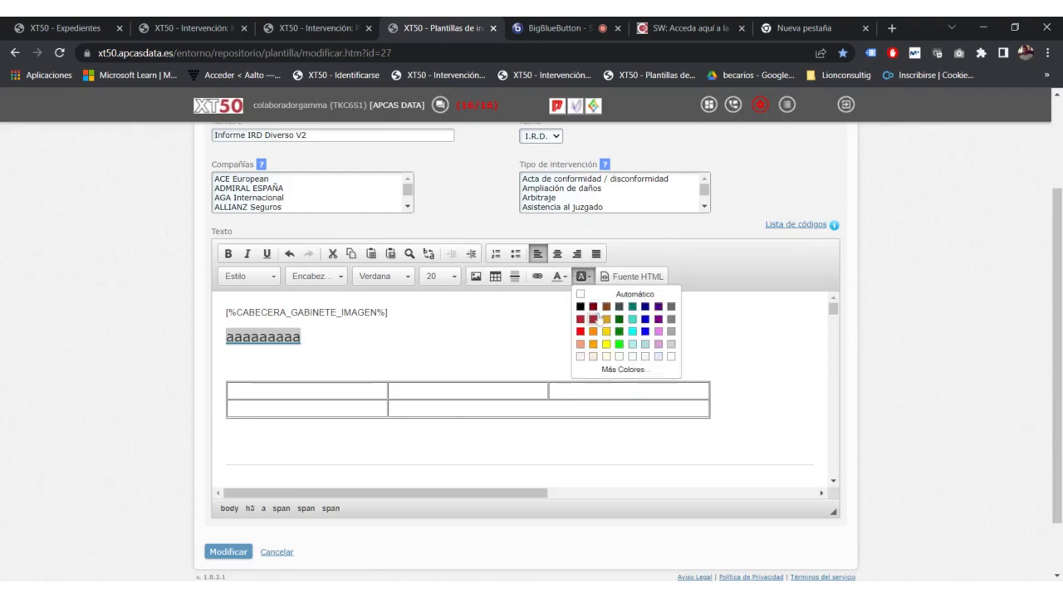
# Step: Give the aaaaaaaaa text a dark red background and reselect the heading
pyautogui.click(592, 317)
pyautogui.click(304, 314)
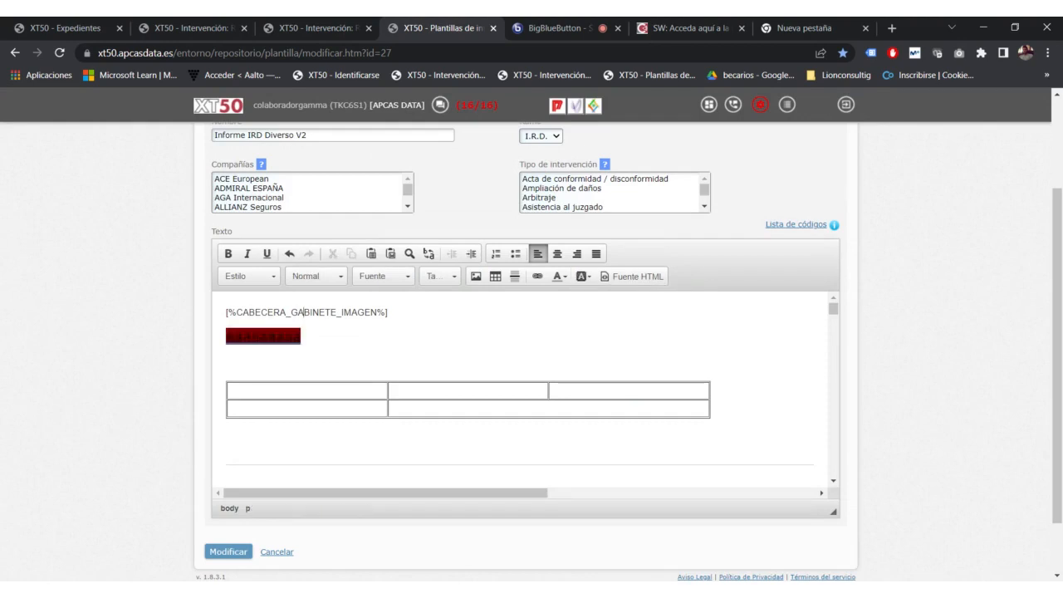
pyautogui.click(302, 337)
pyautogui.moveTo(302, 337); pyautogui.dragTo(221, 339)
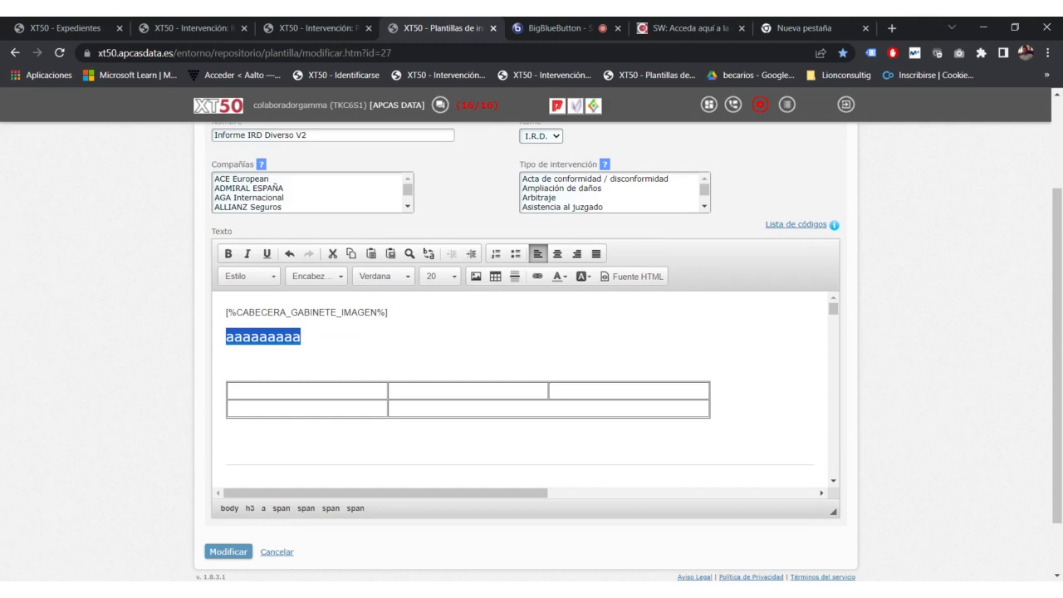
# Step: Inspect the template's HTML in Fuente HTML, then return to the formatted view
pyautogui.click(632, 277)
pyautogui.scroll(3, 949, 304)
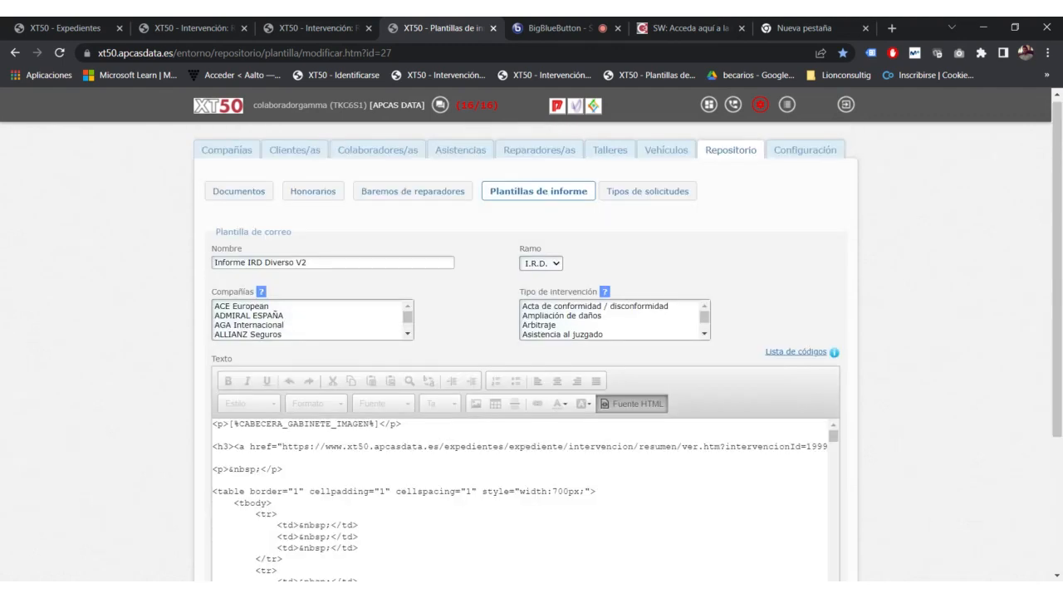
pyautogui.scroll(-3, 949, 304)
pyautogui.scroll(-2, 521, 382)
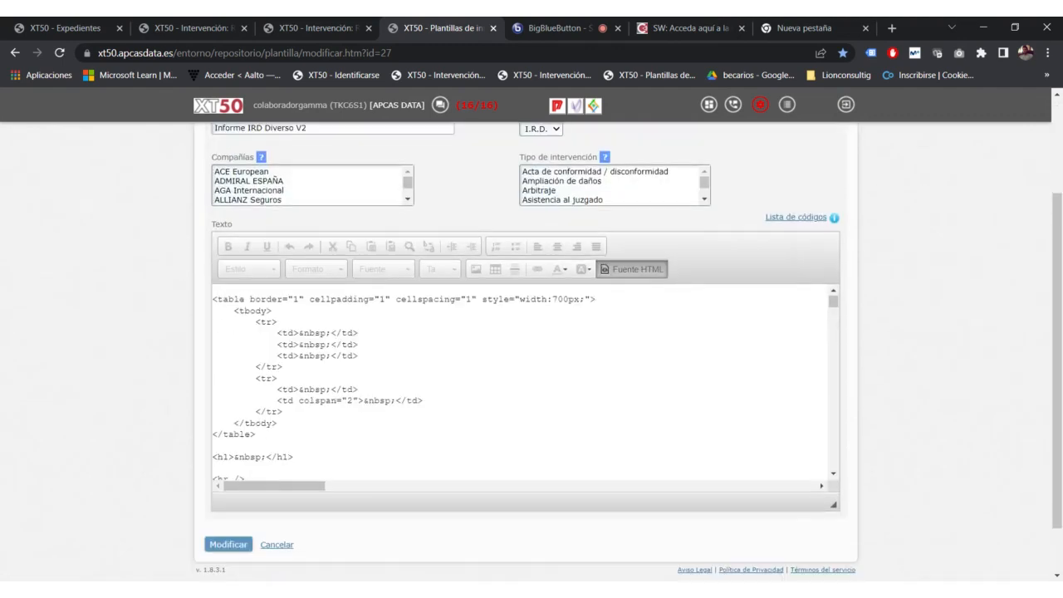
pyautogui.scroll(-1, 521, 382)
pyautogui.scroll(-1, 939, 343)
pyautogui.scroll(1, 747, 336)
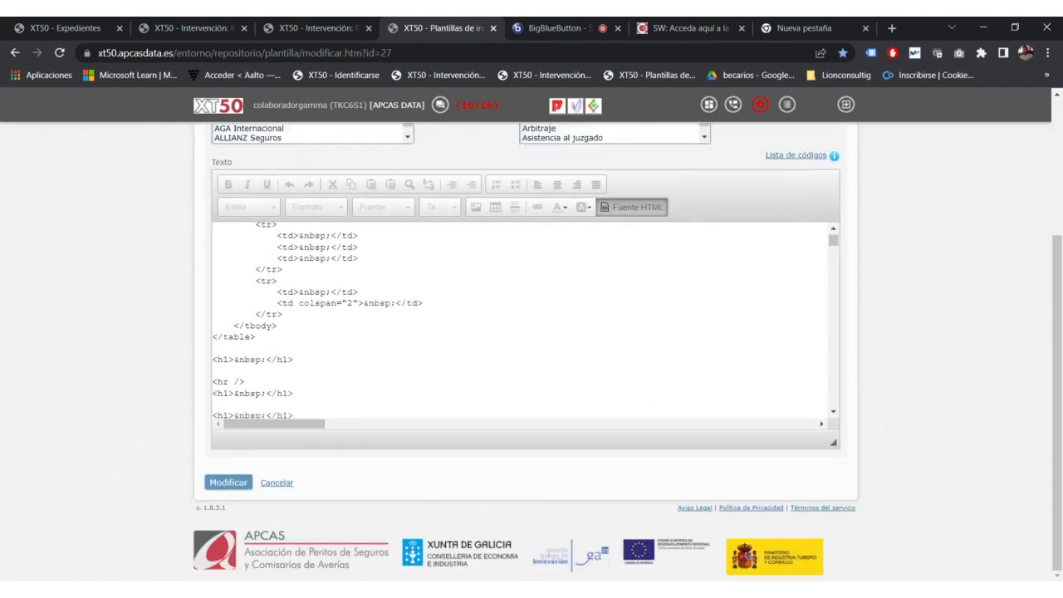
pyautogui.scroll(2, 937, 315)
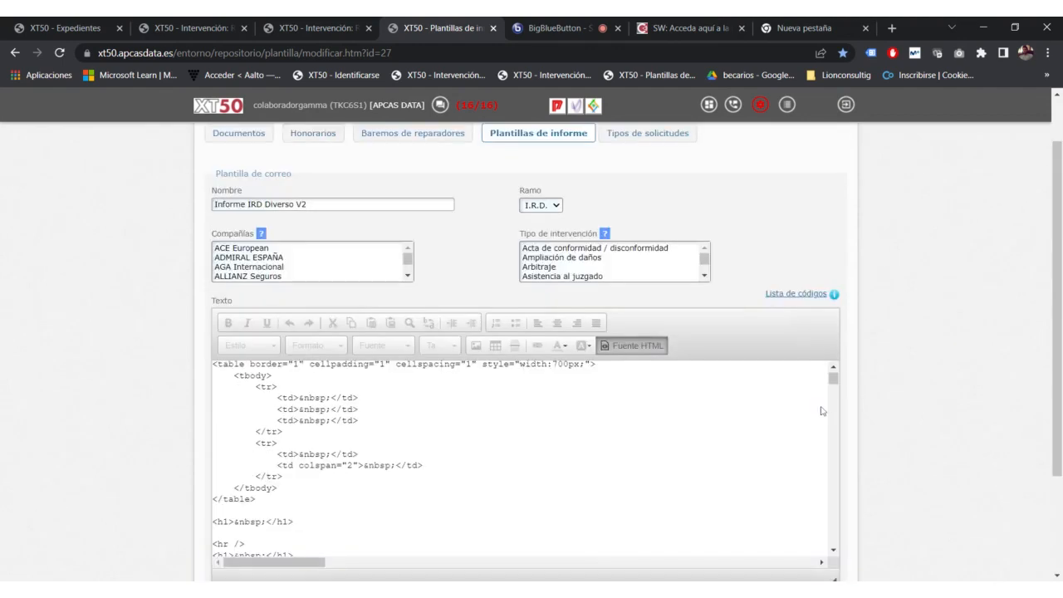
pyautogui.click(613, 347)
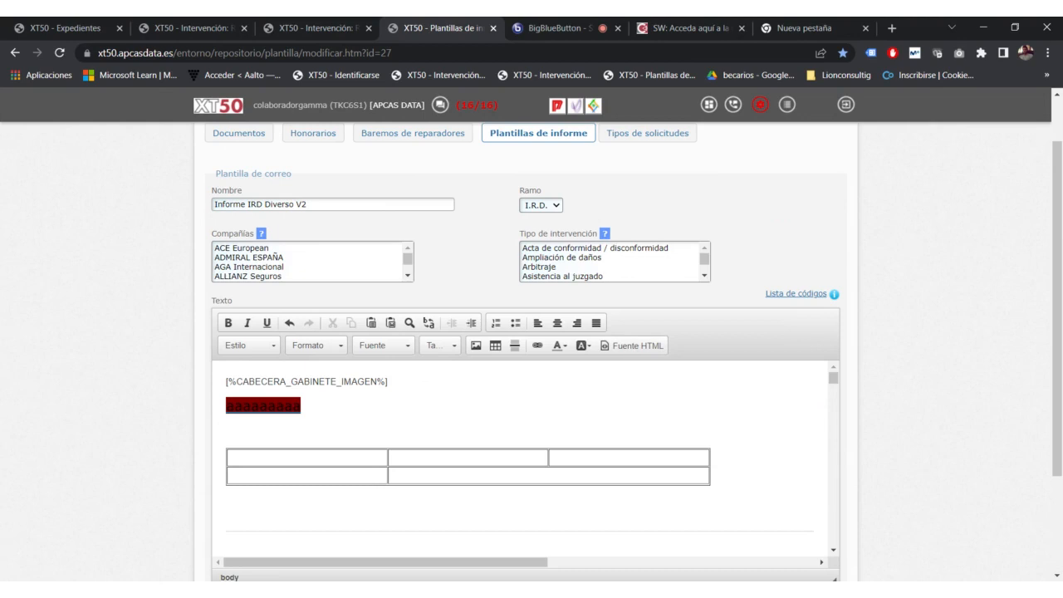
# Step: Reopen the HTML source, select the &nbsp; entity in the empty paragraph, and switch back
pyautogui.click(631, 346)
pyautogui.doubleClick(245, 412)
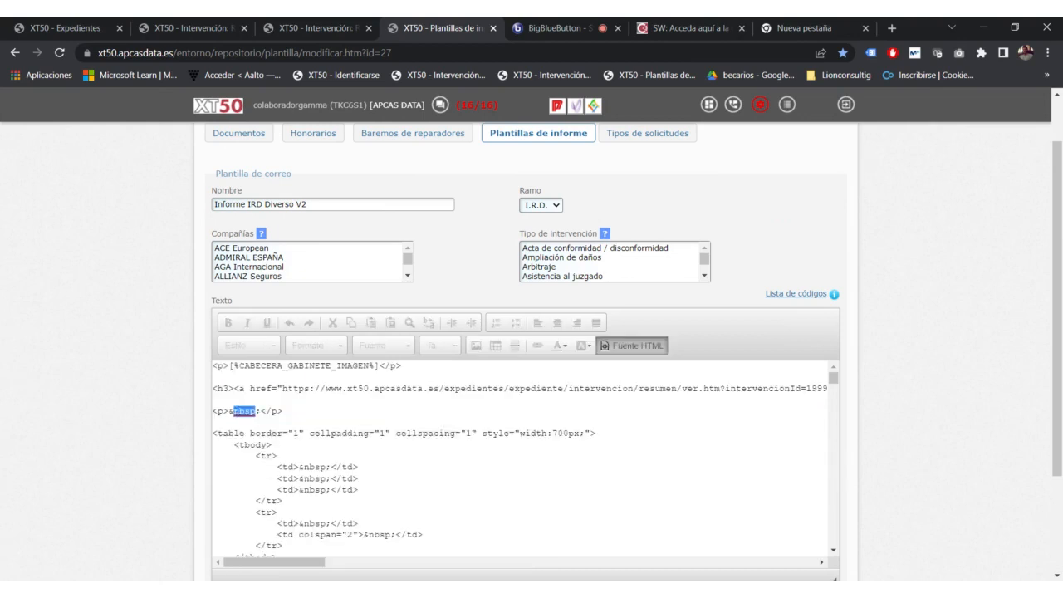
pyautogui.moveTo(261, 412); pyautogui.dragTo(229, 411)
pyautogui.click(638, 344)
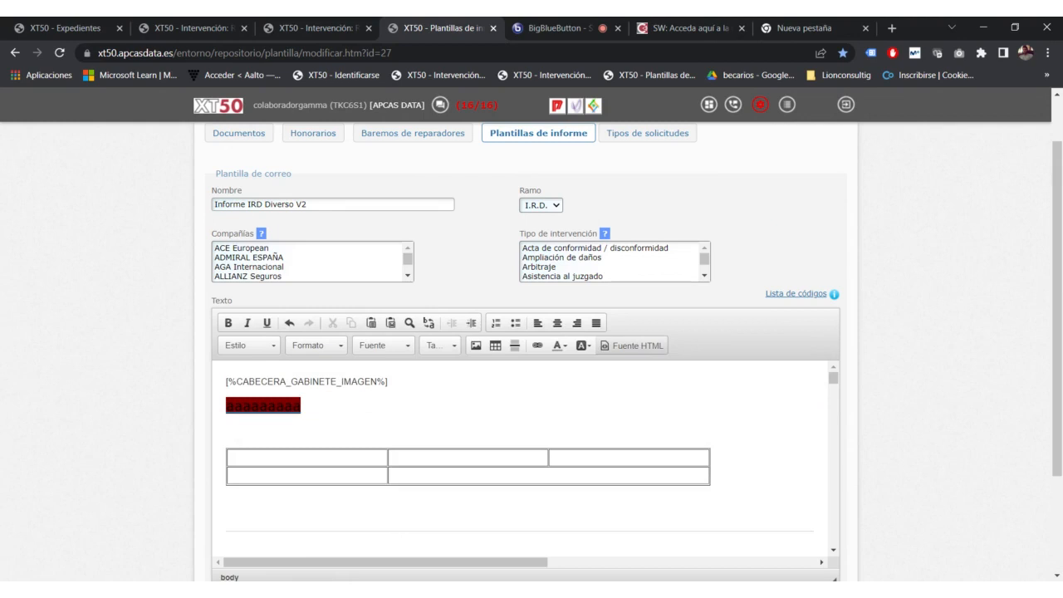
# Step: Scroll down the template and briefly highlight the [%RAMO_EXPEDIENTE%] code
pyautogui.scroll(-1, 712, 300)
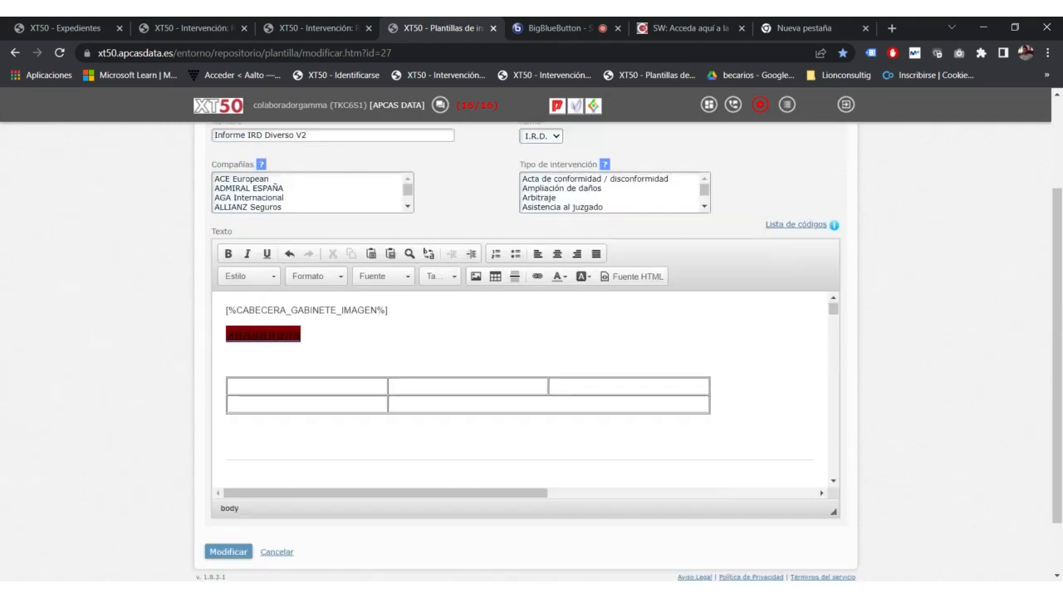
pyautogui.scroll(-1, 521, 386)
pyautogui.scroll(-2, 521, 386)
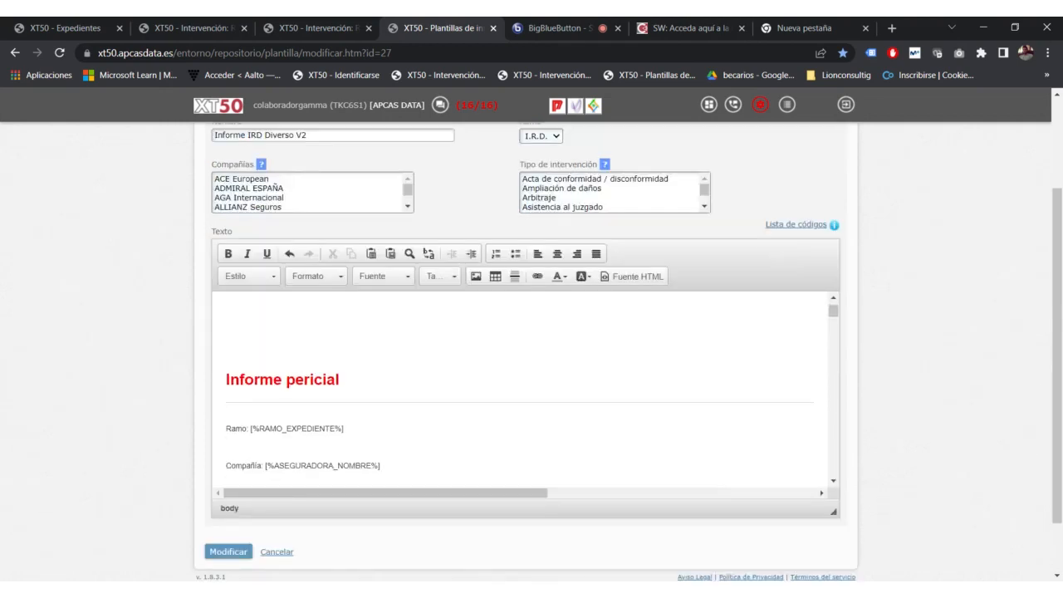
pyautogui.scroll(-1, 521, 386)
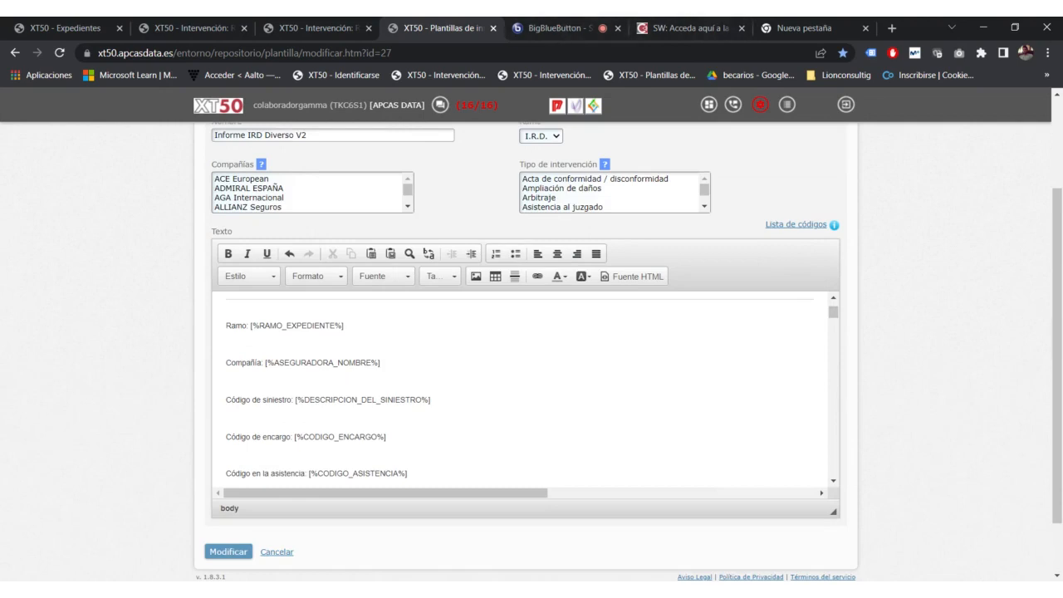
pyautogui.moveTo(343, 325); pyautogui.dragTo(250, 326)
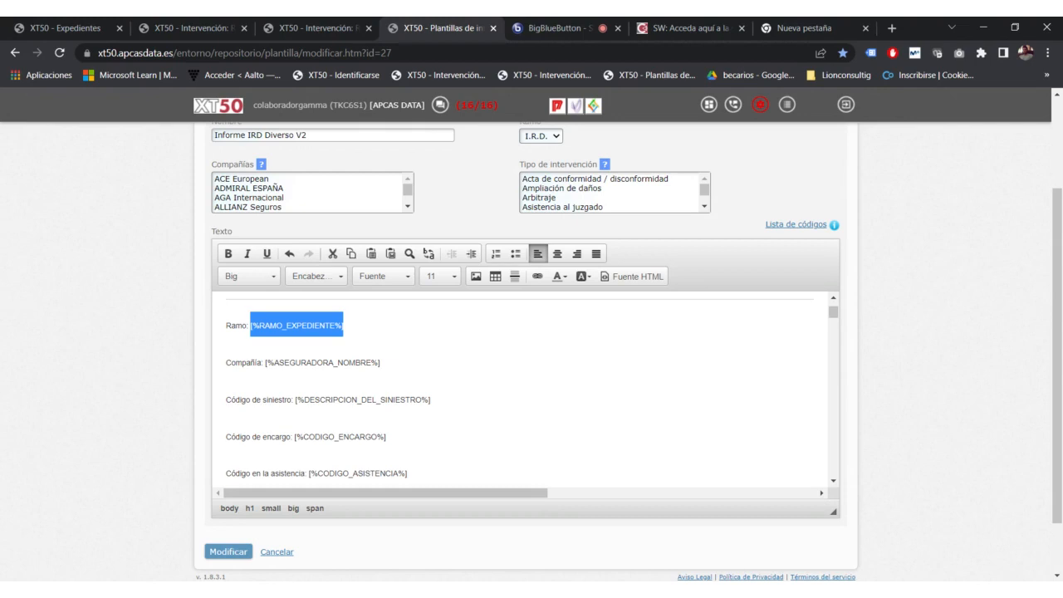
pyautogui.click(343, 325)
# Step: Highlight [%FECHA_SINIESTRO%], then scroll until Resumen económico appears above Garantías afectadas
pyautogui.scroll(-10, 343, 325)
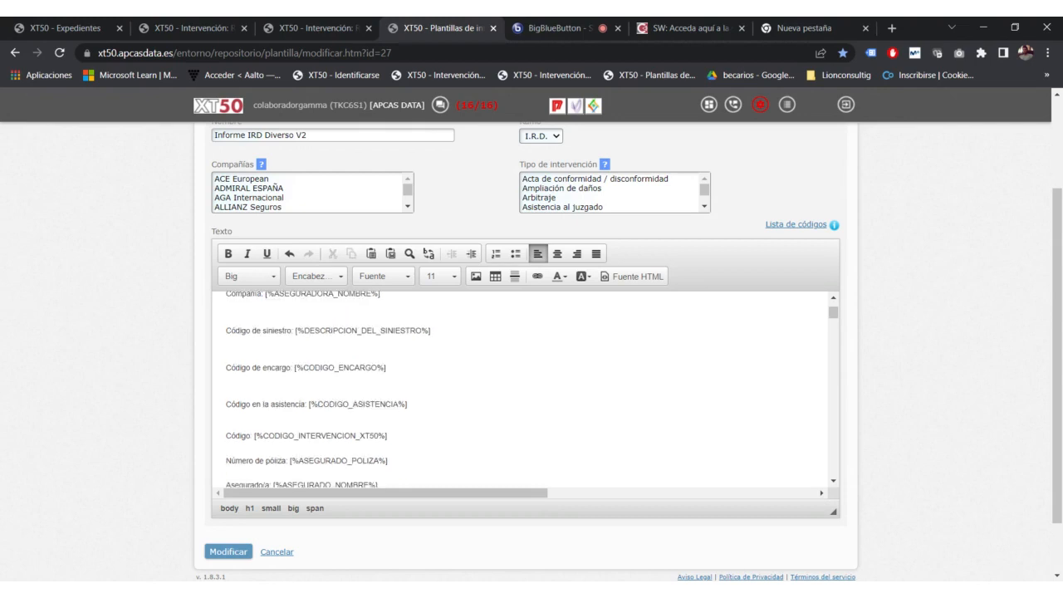
pyautogui.scroll(1, 343, 326)
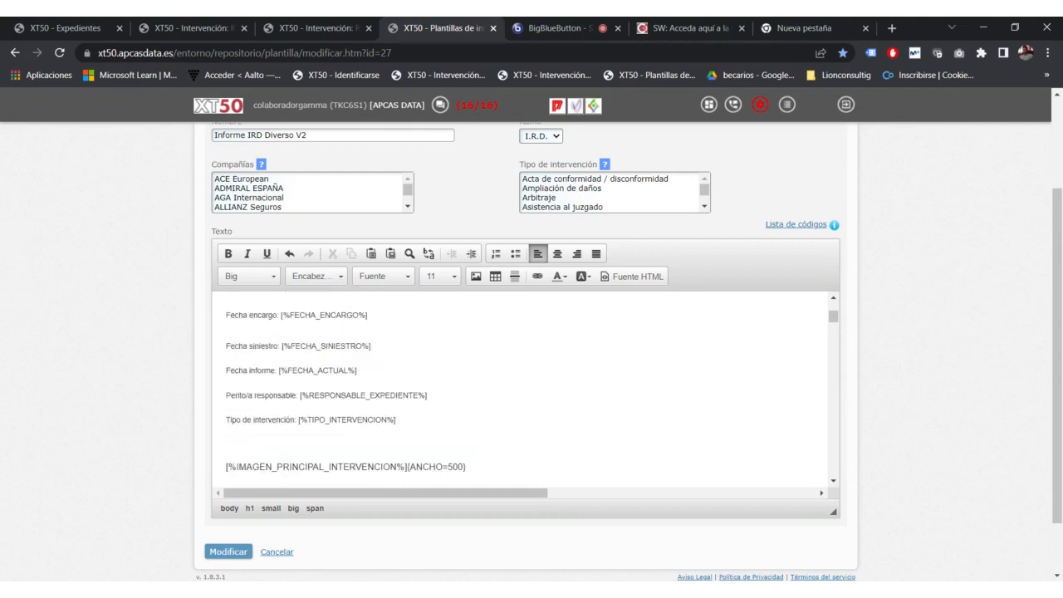
pyautogui.moveTo(370, 345); pyautogui.dragTo(279, 345)
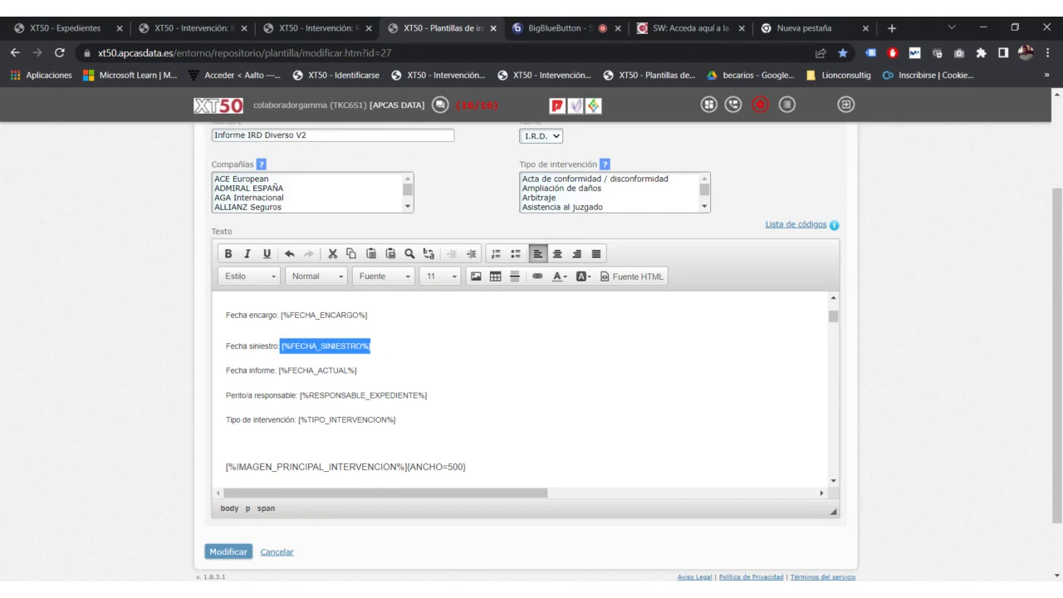
pyautogui.click(371, 346)
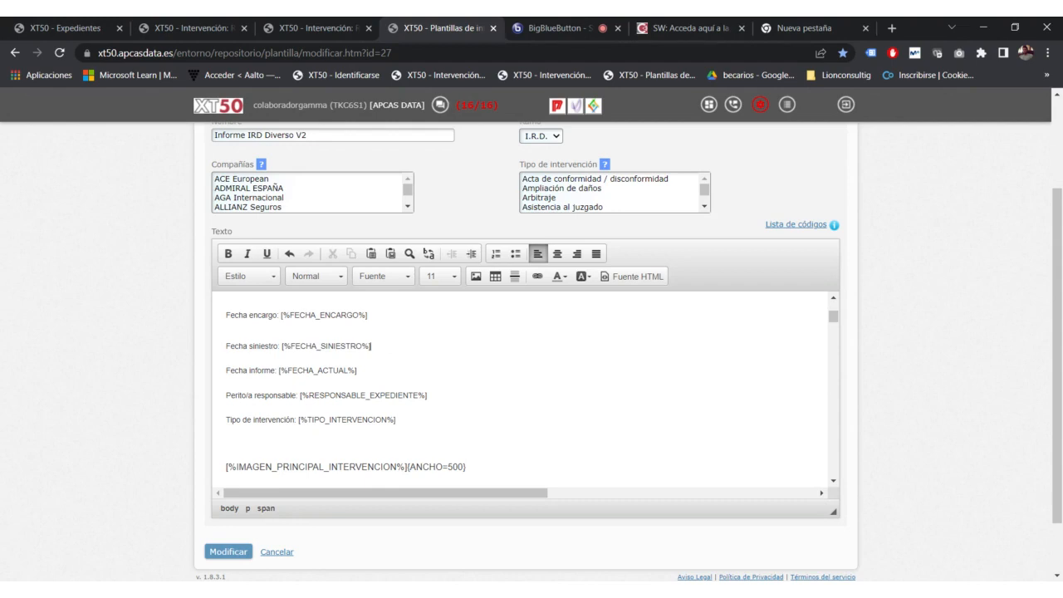
pyautogui.scroll(10, 519, 386)
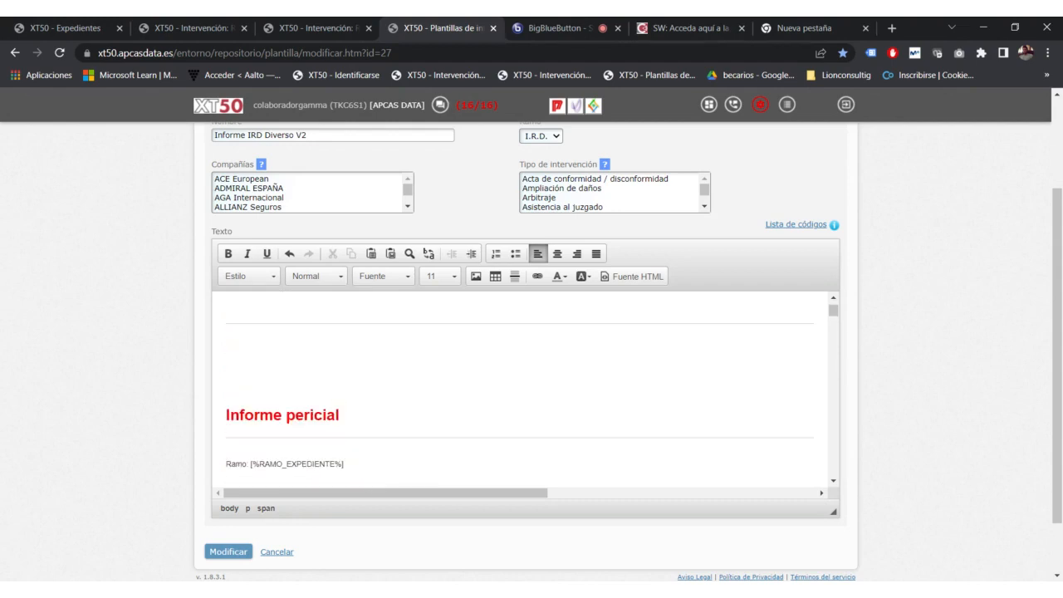
pyautogui.scroll(-8, 519, 386)
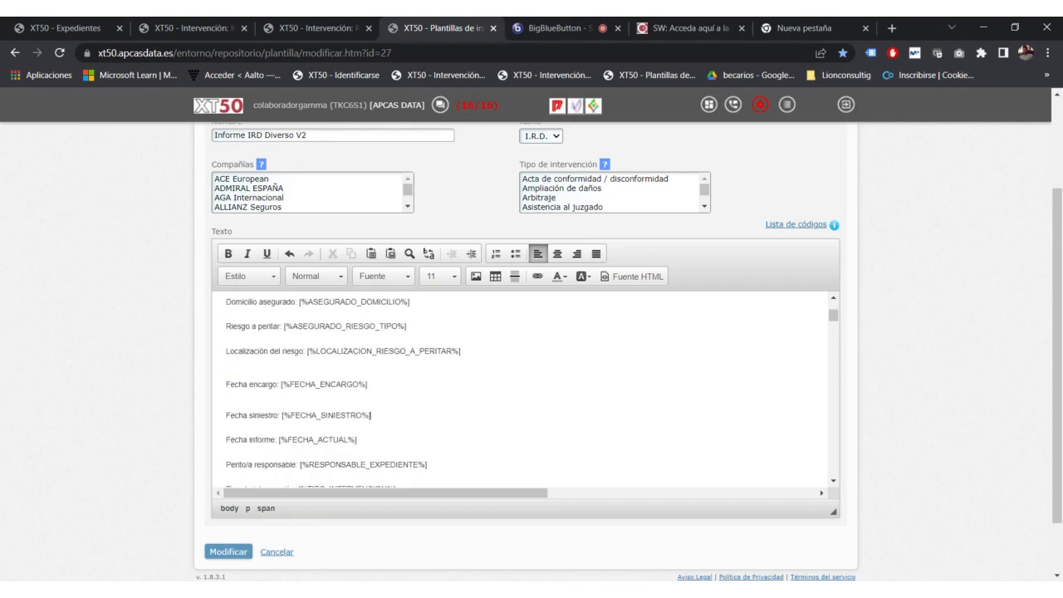
pyautogui.scroll(-10, 519, 386)
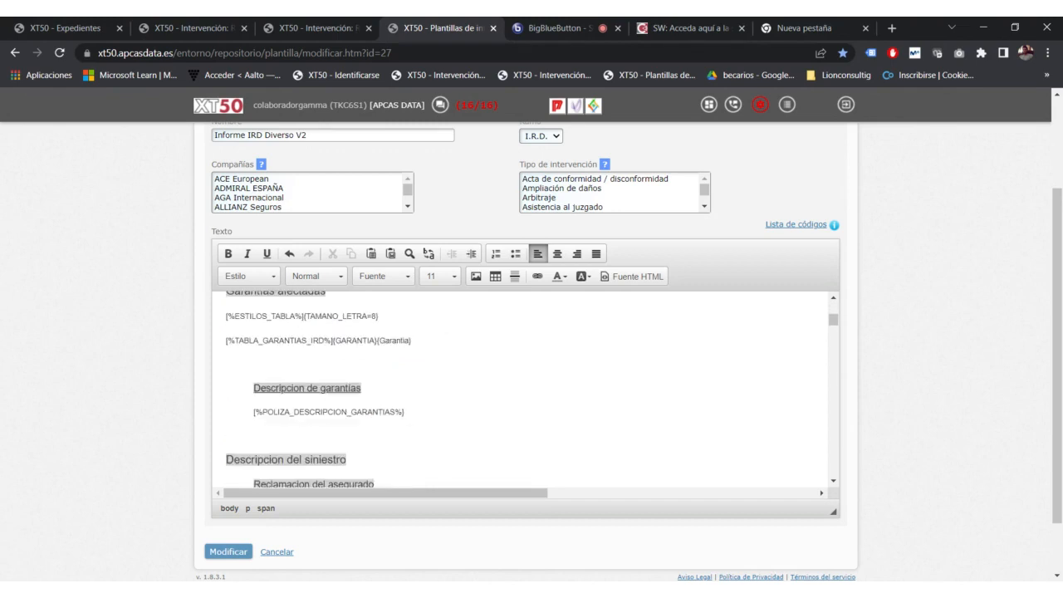
pyautogui.scroll(2, 519, 386)
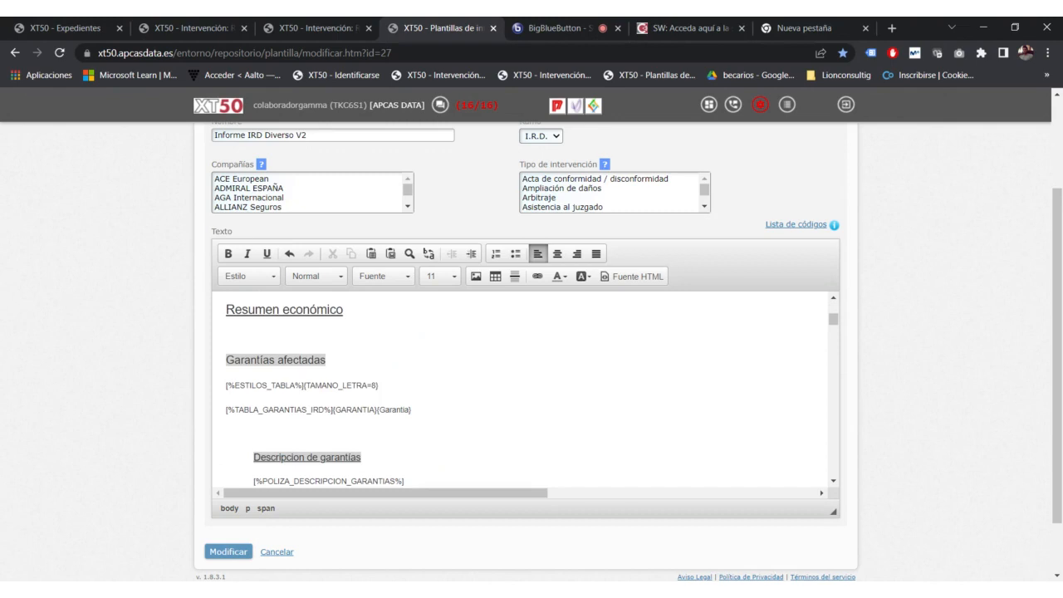
# Step: In Lista de códigos, find cell C55 and select its [%OBSERVACIONES_CONFIDENCIALES%] code text
pyautogui.click(793, 224)
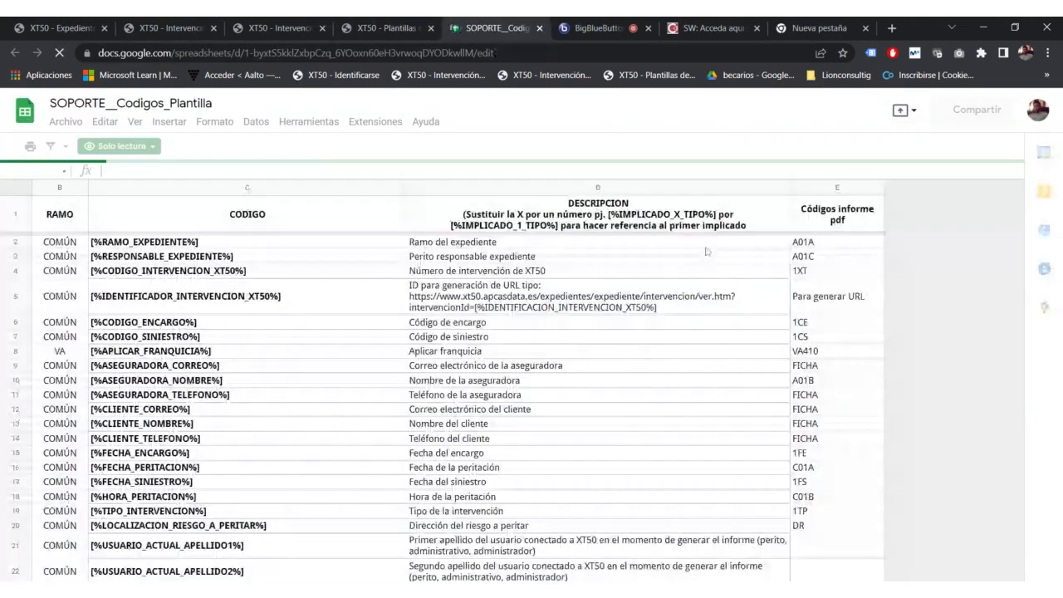
pyautogui.scroll(-7, 182, 322)
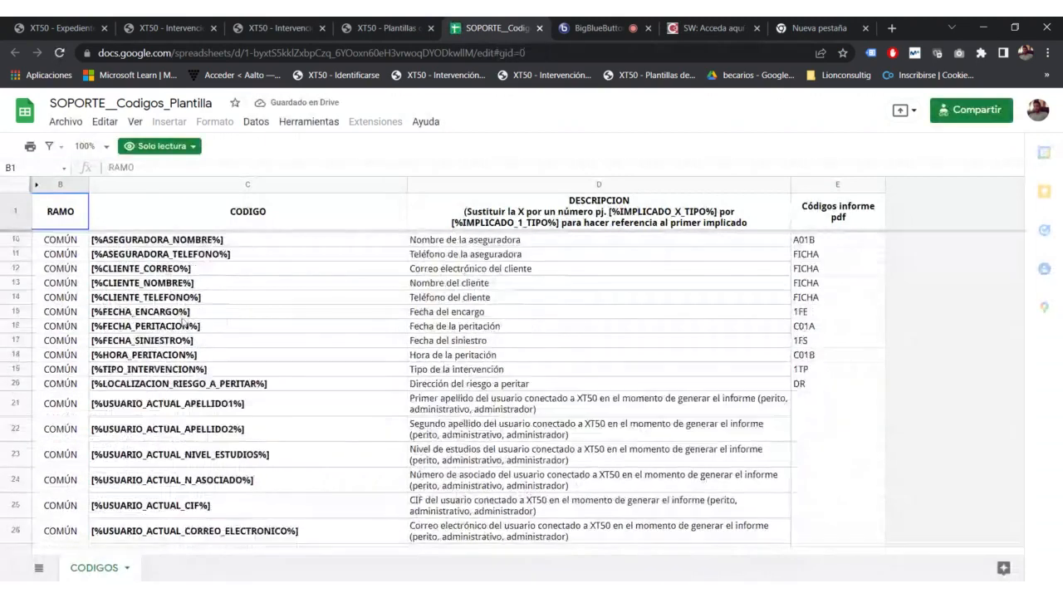
pyautogui.scroll(-1, 183, 323)
pyautogui.scroll(-1, 183, 322)
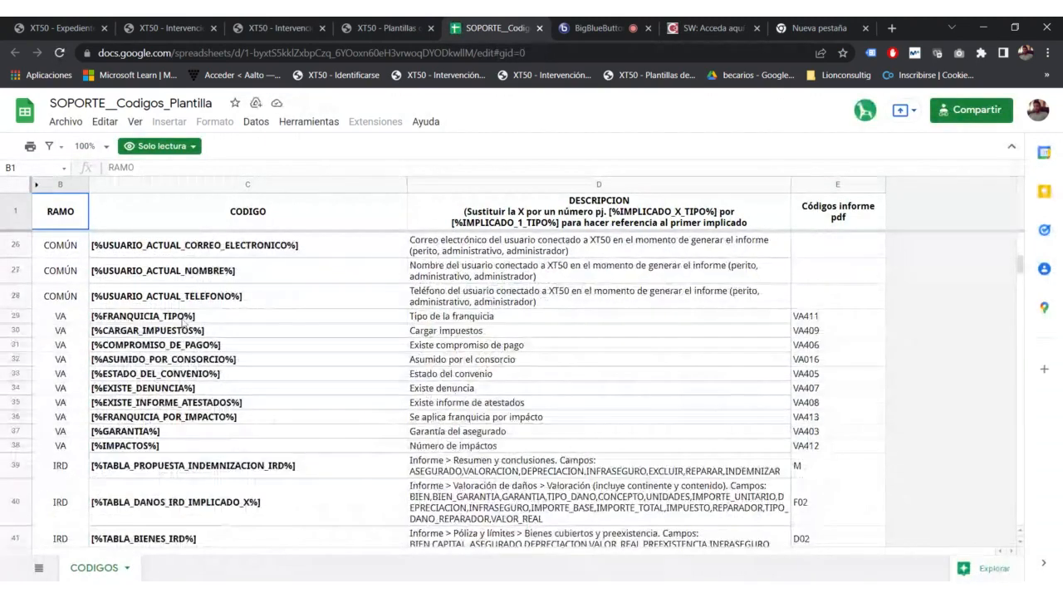
pyautogui.scroll(-8, 182, 322)
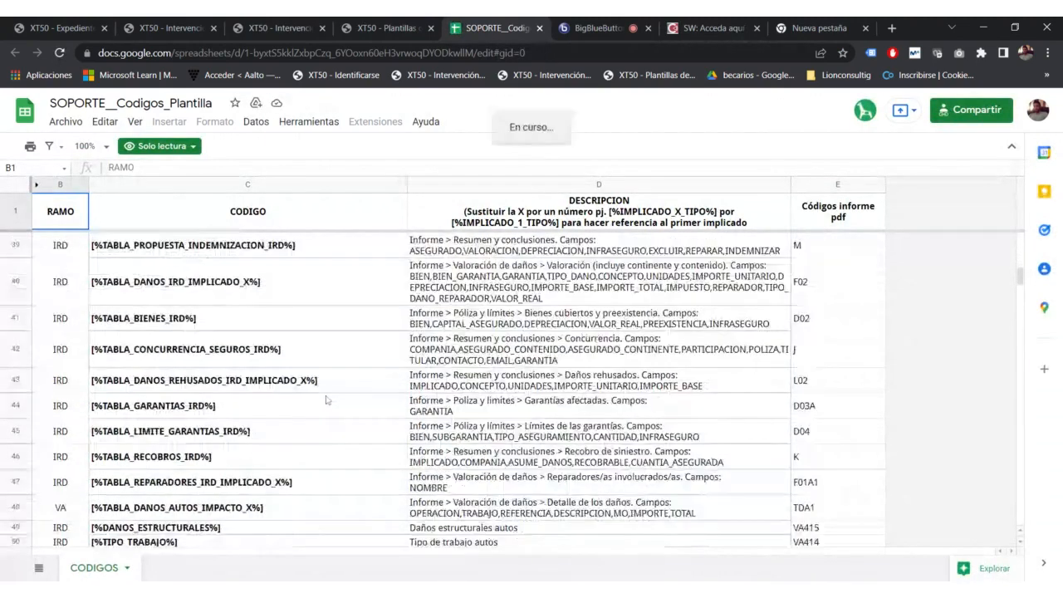
pyautogui.scroll(-1, 325, 401)
pyautogui.scroll(-1, 324, 400)
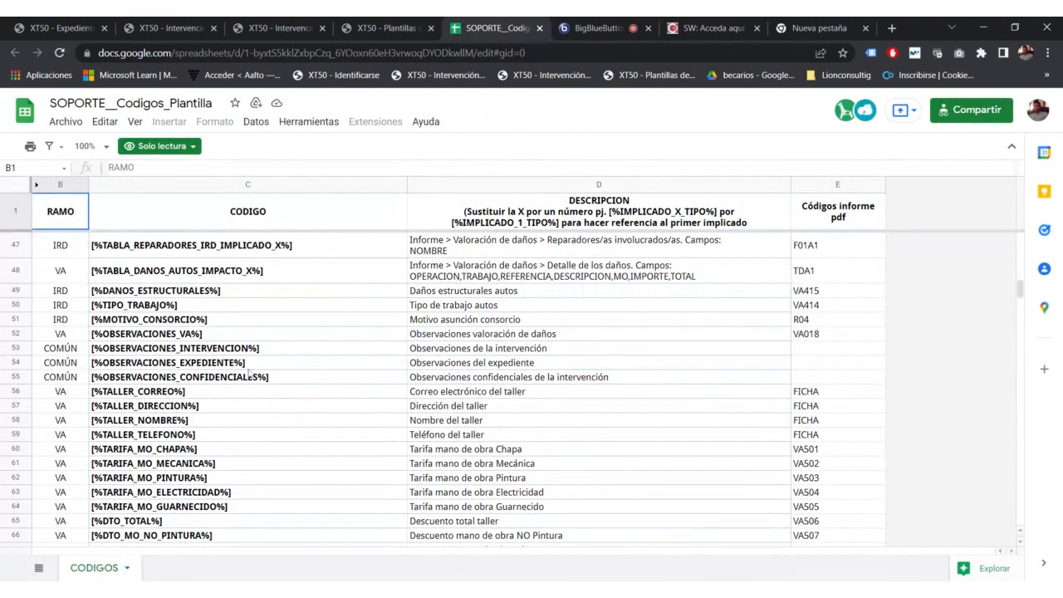
pyautogui.click(208, 376)
pyautogui.moveTo(110, 167); pyautogui.dragTo(274, 167)
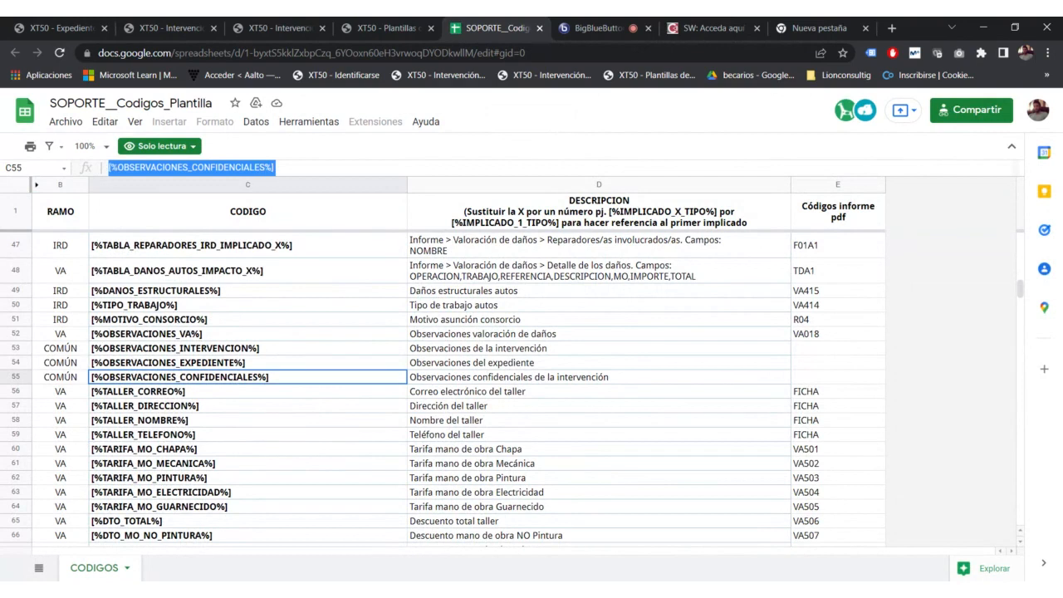
# Step: Paste the code below Resumen económico, then reselect C55's full code text
pyautogui.click(390, 28)
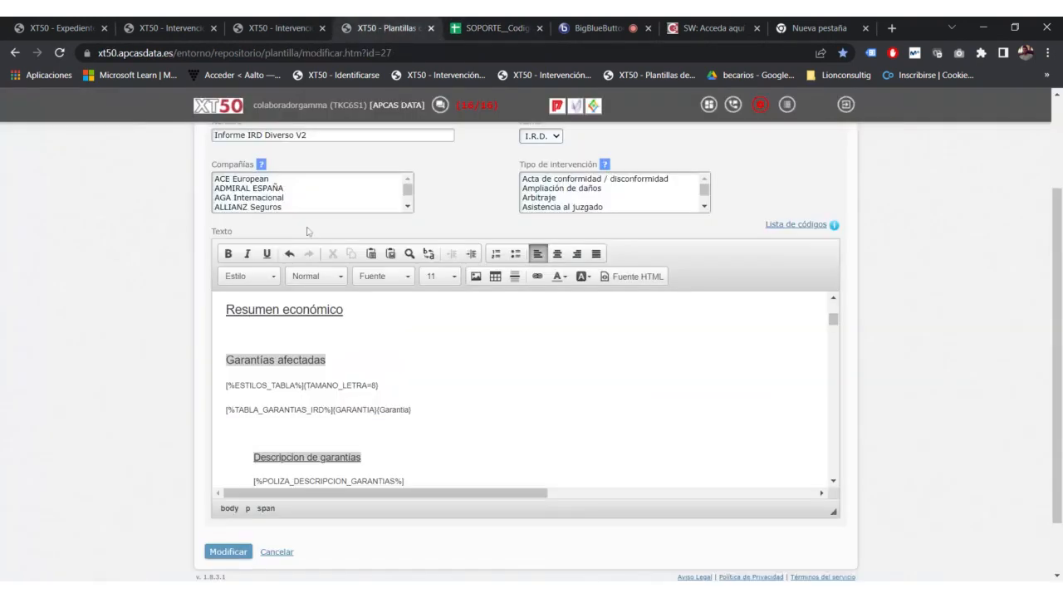
pyautogui.hotkey('ctrl', 'v')
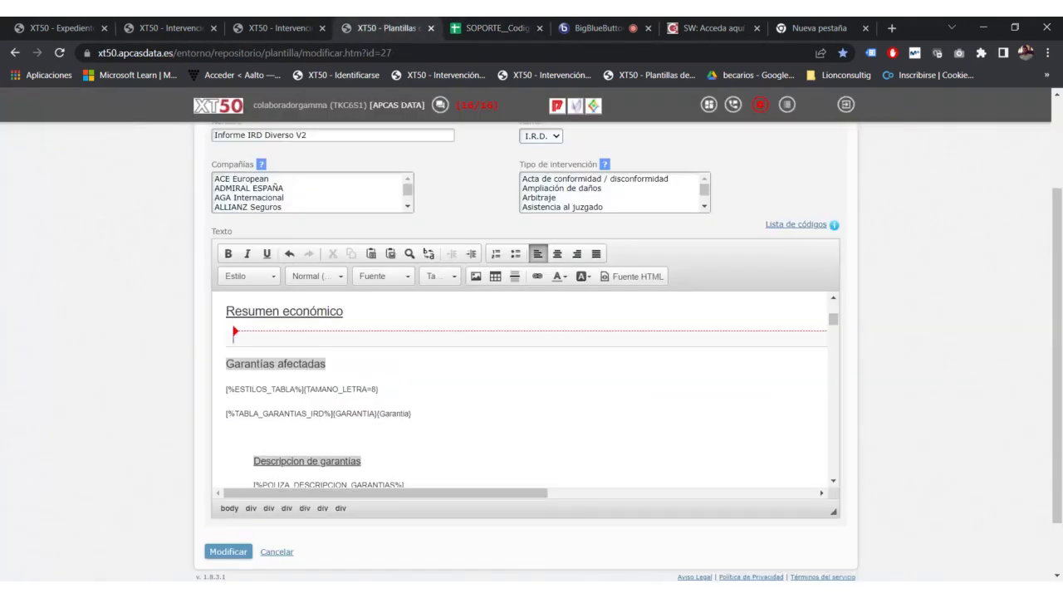
pyautogui.click(494, 28)
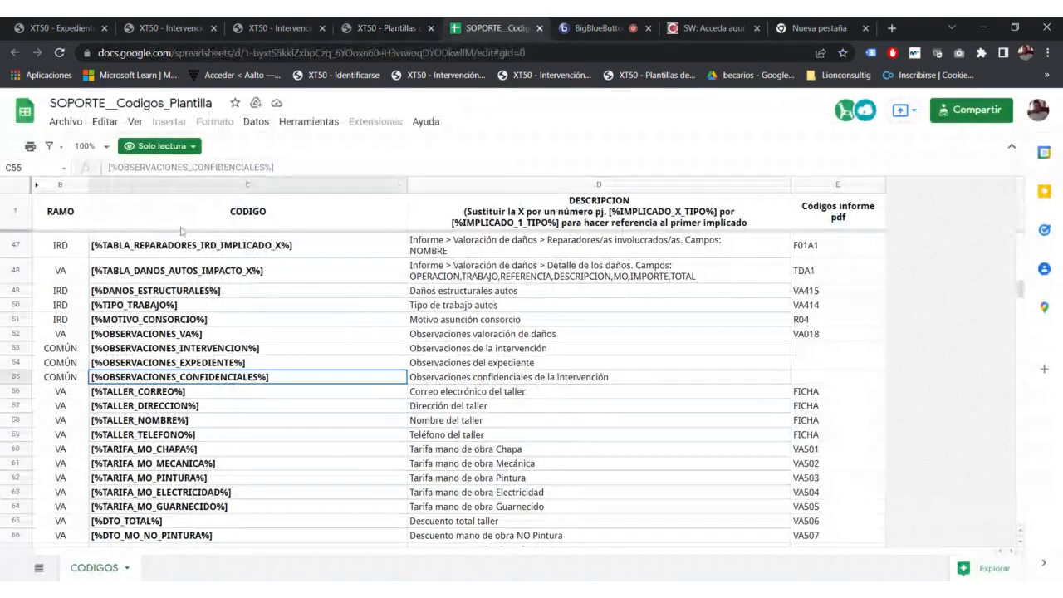
pyautogui.tripleClick(191, 167)
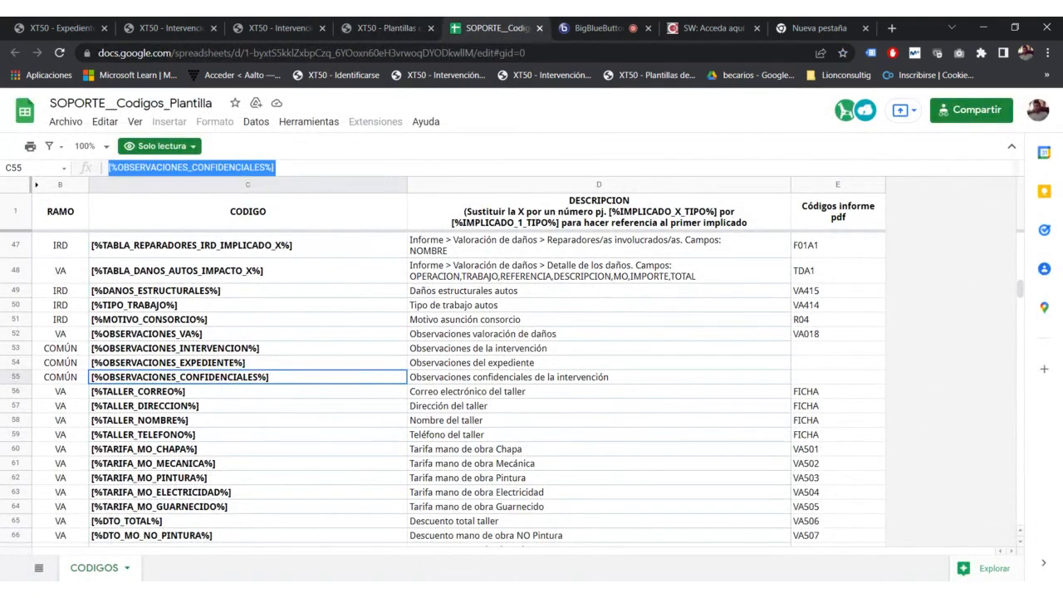
pyautogui.click(386, 28)
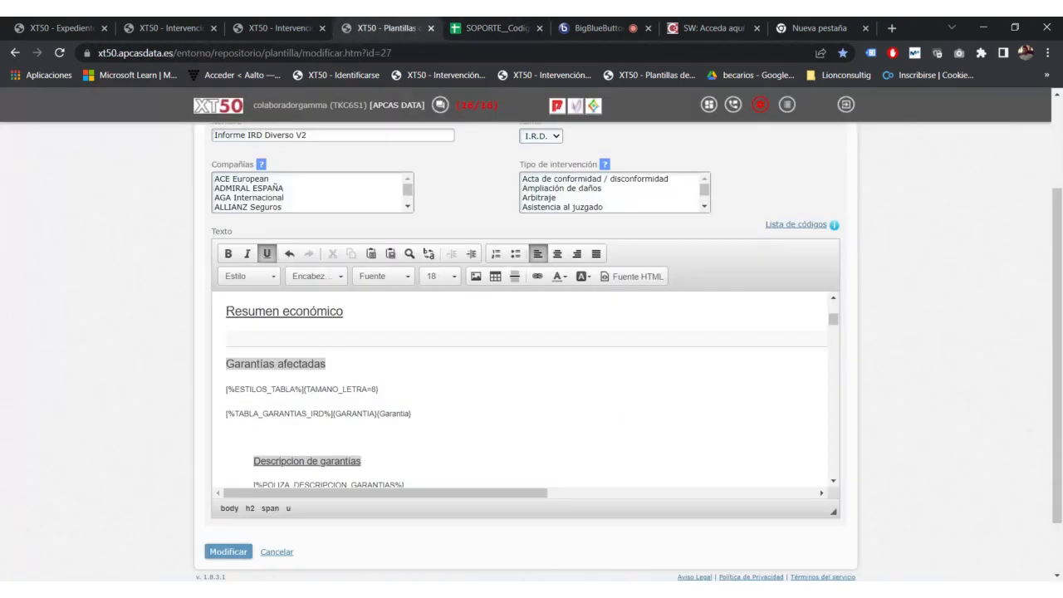
# Step: Add blank lines under Resumen económico, undo the extras, and return to the BigBlueButton meeting
pyautogui.press('Return')
pyautogui.press('Return')
pyautogui.press('Down')
pyautogui.press('Return')
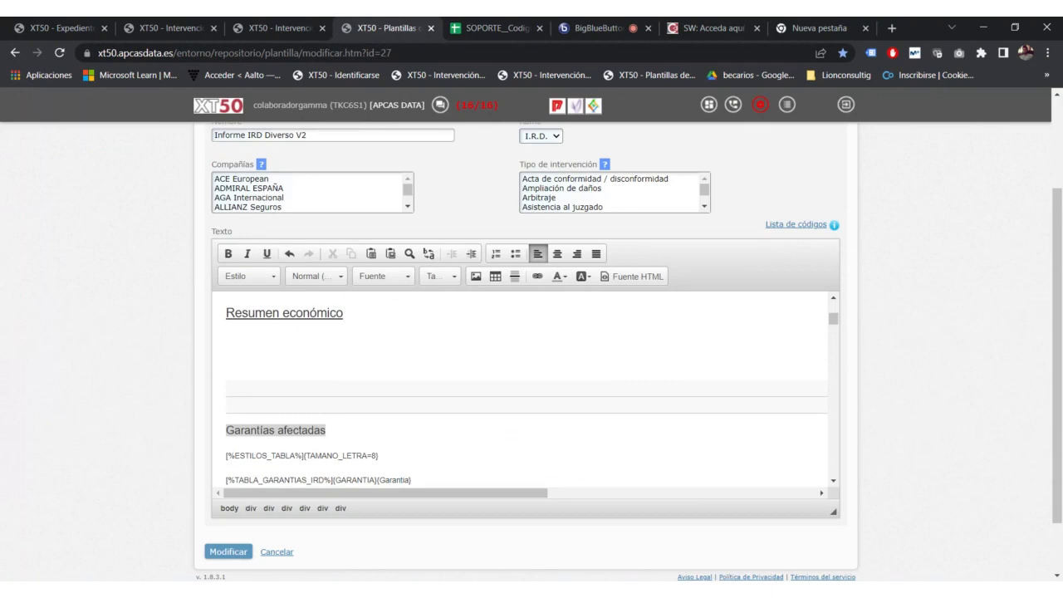
pyautogui.hotkey('ctrl', 'z')
pyautogui.hotkey('ctrl', 'z')
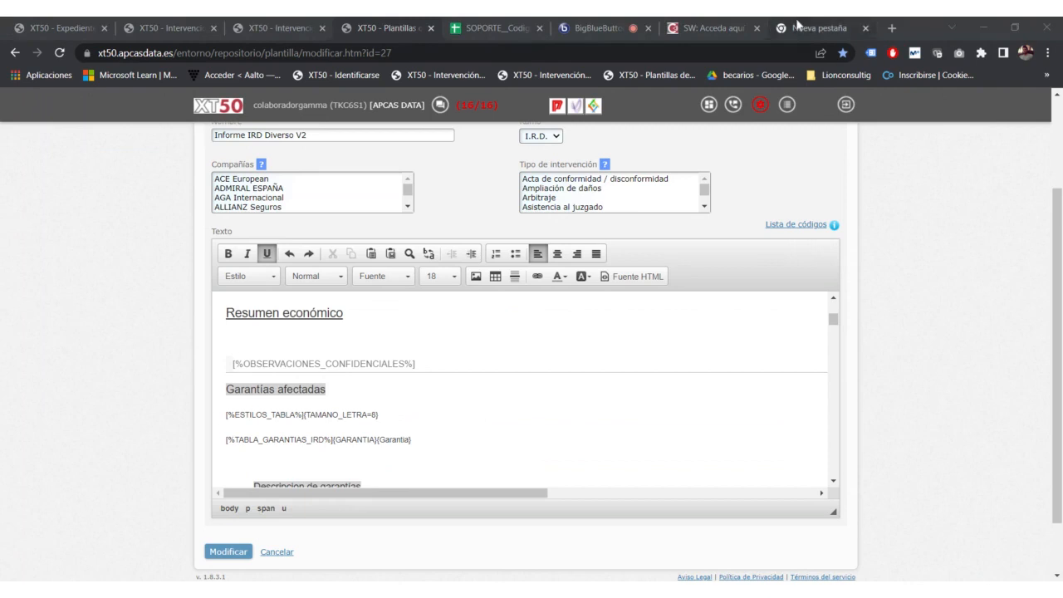
pyautogui.click(714, 27)
pyautogui.click(596, 27)
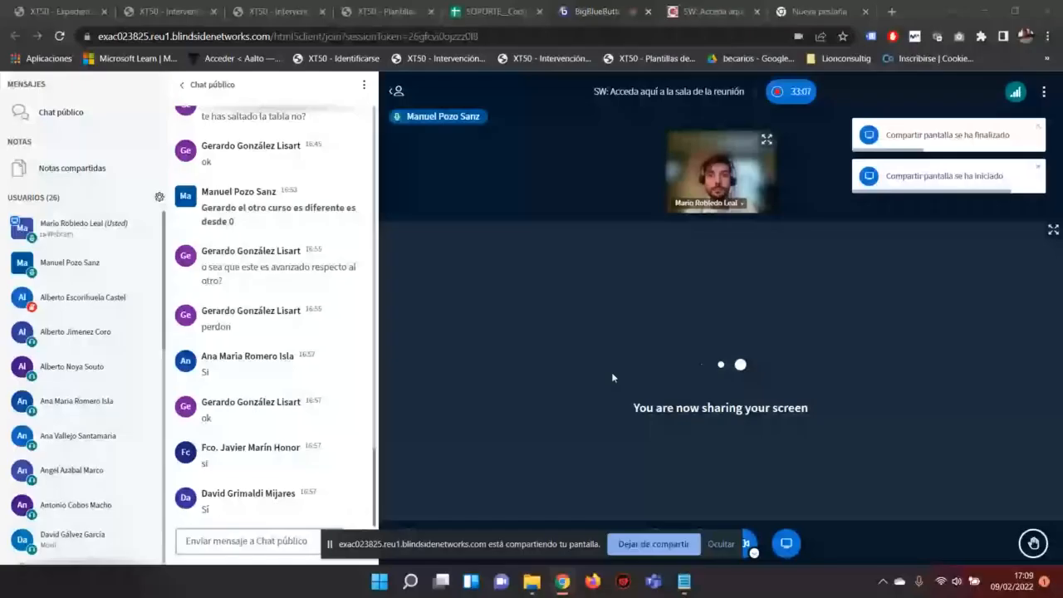
# Step: In the code list sheet, select the full [%OBSERVACIONES_CONFIDENCIALES%] text of C55
pyautogui.click(494, 12)
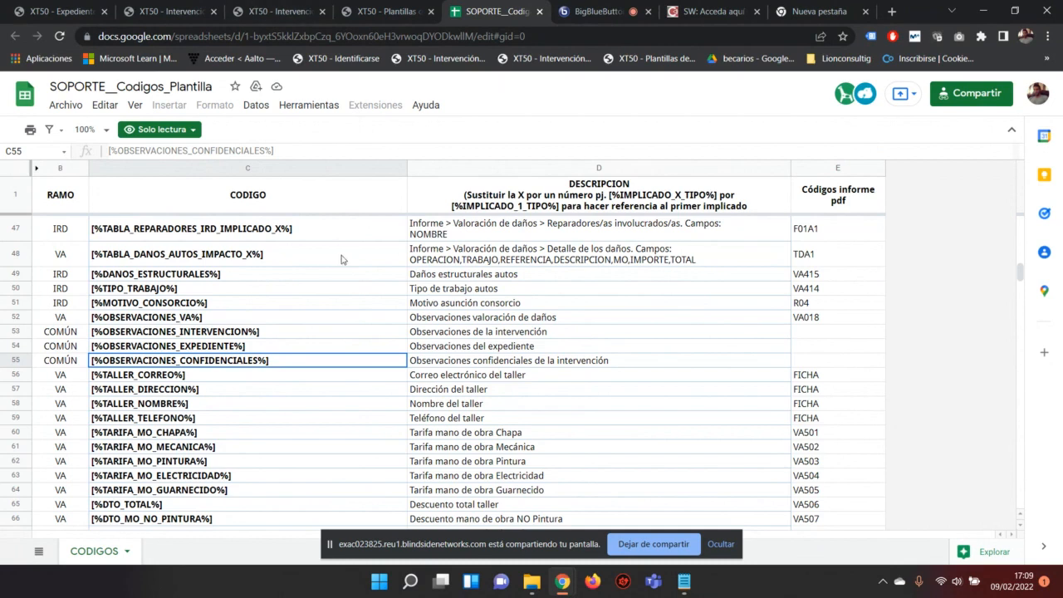
pyautogui.tripleClick(293, 152)
pyautogui.hotkey('ctrl', 'c')
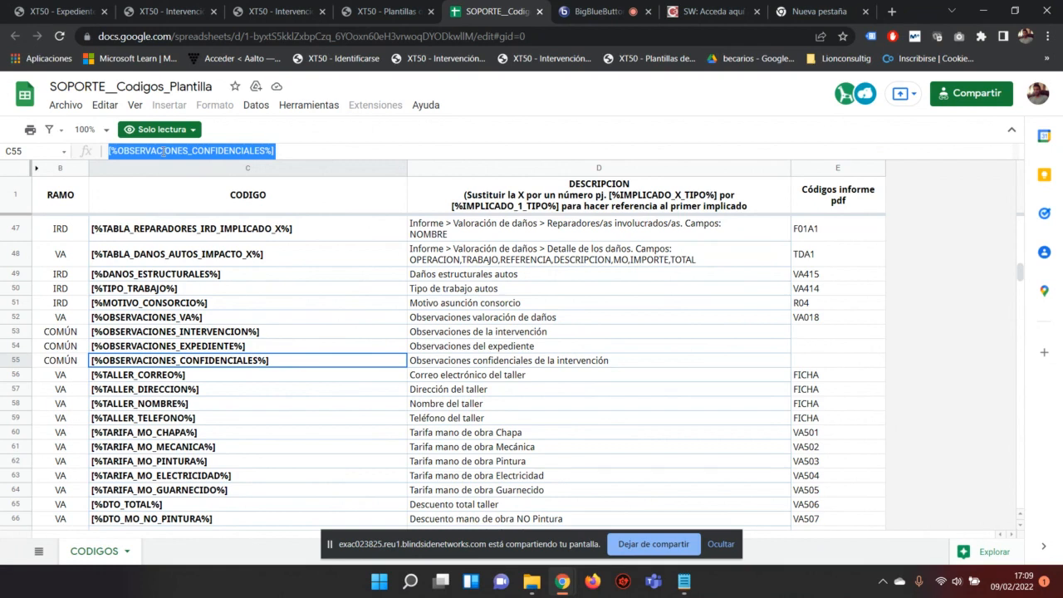
# Step: Paste the code into a new blank Notepad note and select it as plain text
pyautogui.click(683, 582)
pyautogui.moveTo(351, 203); pyautogui.dragTo(332, 85)
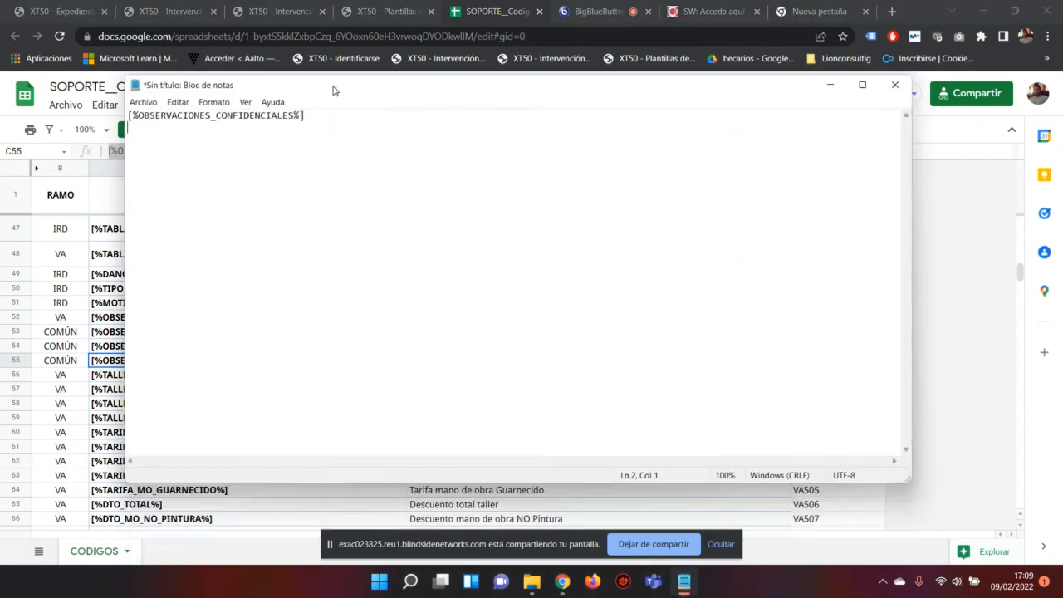
pyautogui.click(410, 582)
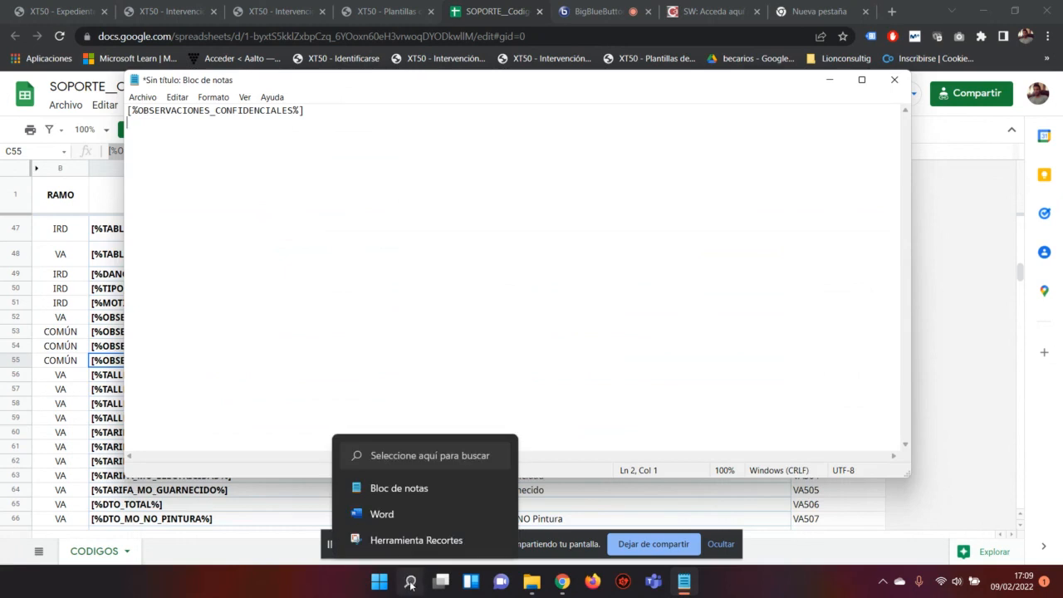
pyautogui.write('bl')
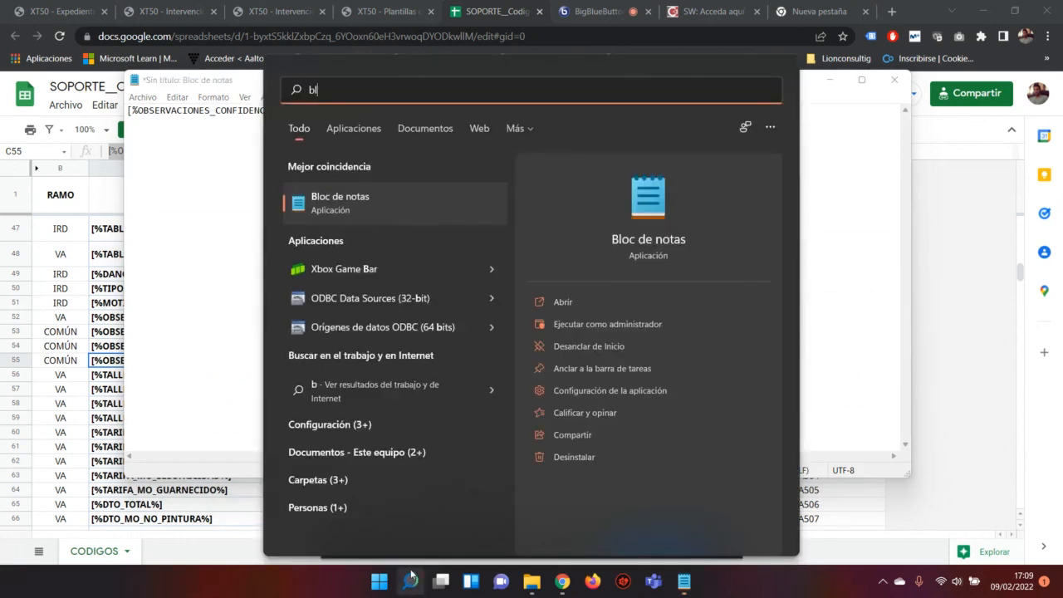
pyautogui.click(337, 208)
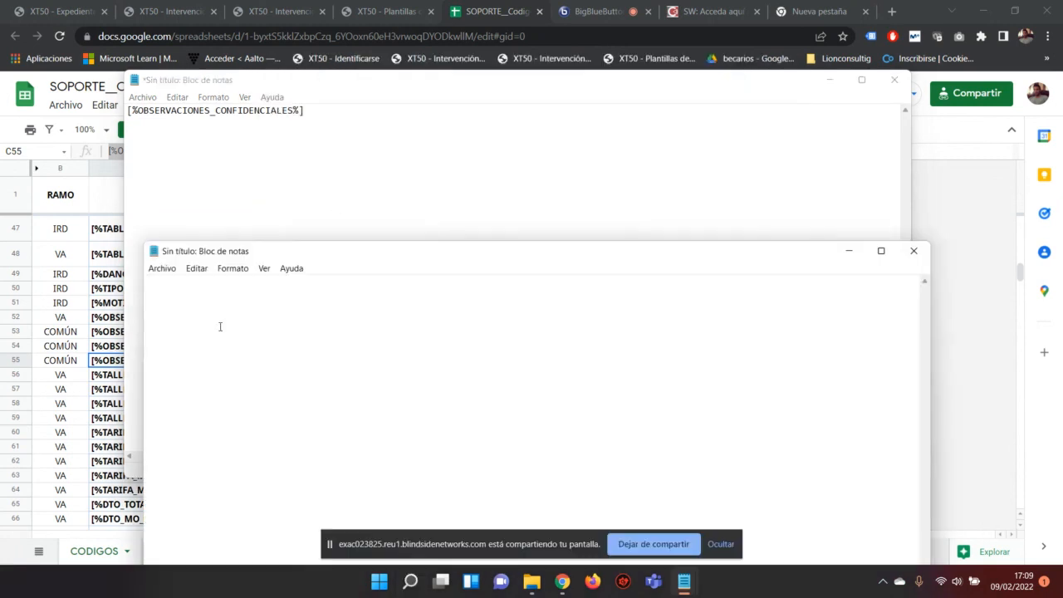
pyautogui.moveTo(208, 250); pyautogui.dragTo(393, 122)
pyautogui.hotkey('ctrl', 'v')
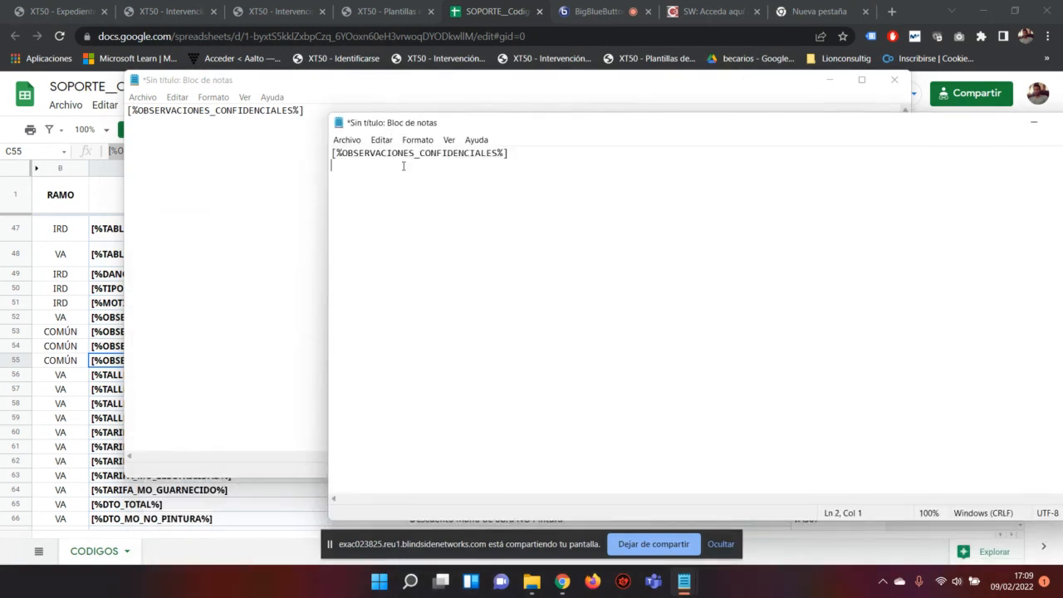
pyautogui.doubleClick(422, 156)
pyautogui.hotkey('ctrl', 'c')
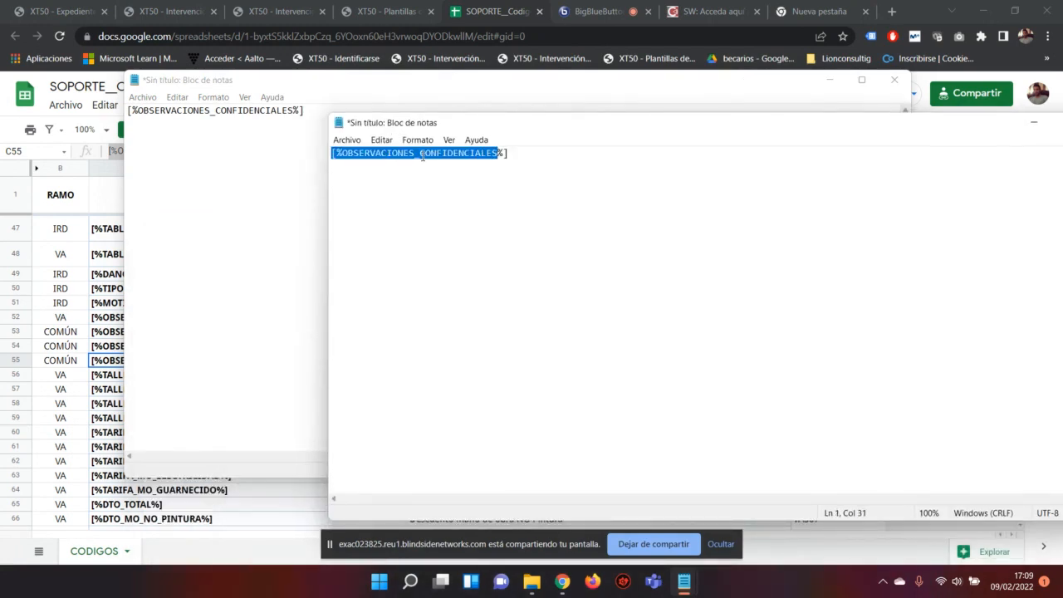
pyautogui.click(390, 12)
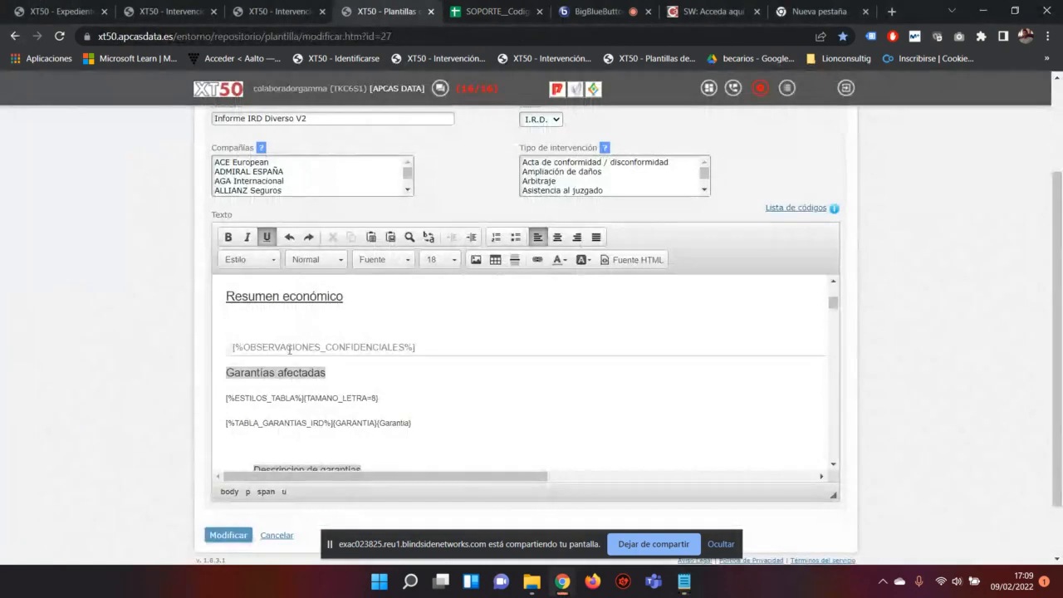
# Step: Paste the plain-text code on the empty line under Resumen económico and select that line
pyautogui.hotkey('ctrl', 'v')
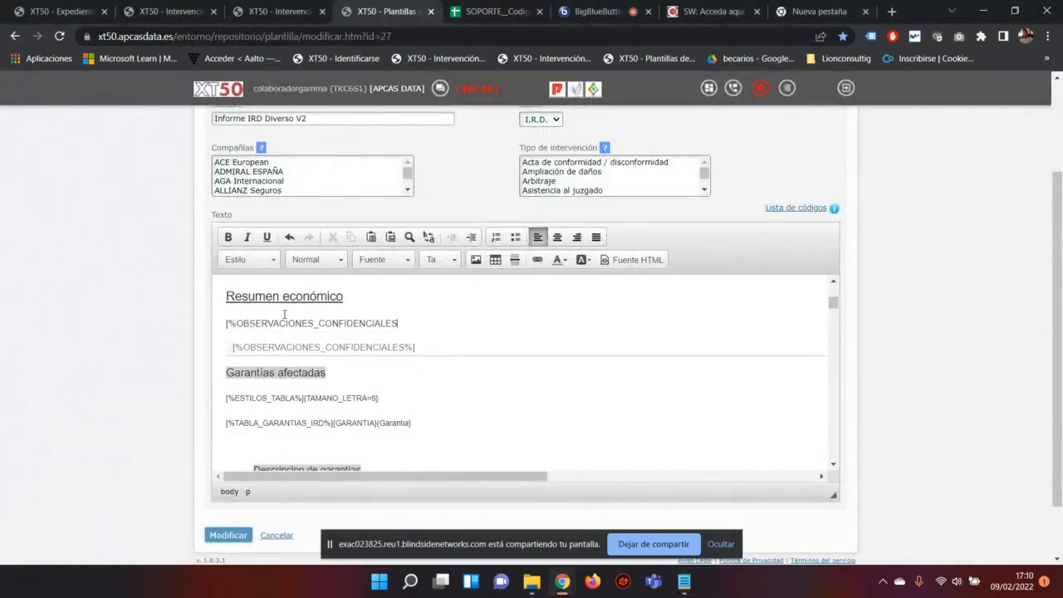
pyautogui.tripleClick(300, 349)
pyautogui.hotkey('ctrl', 'c')
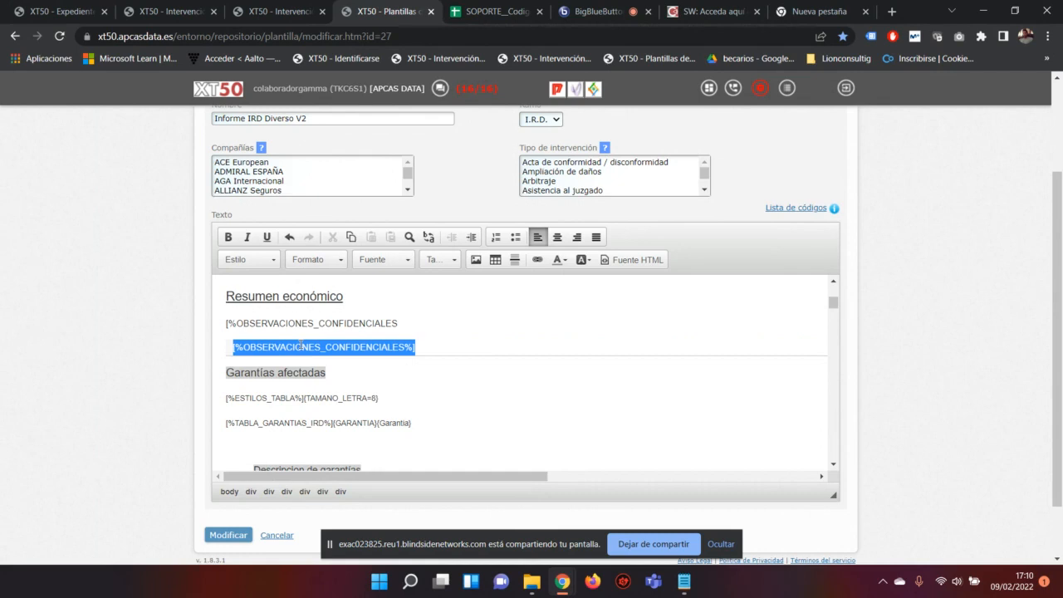
pyautogui.click(483, 11)
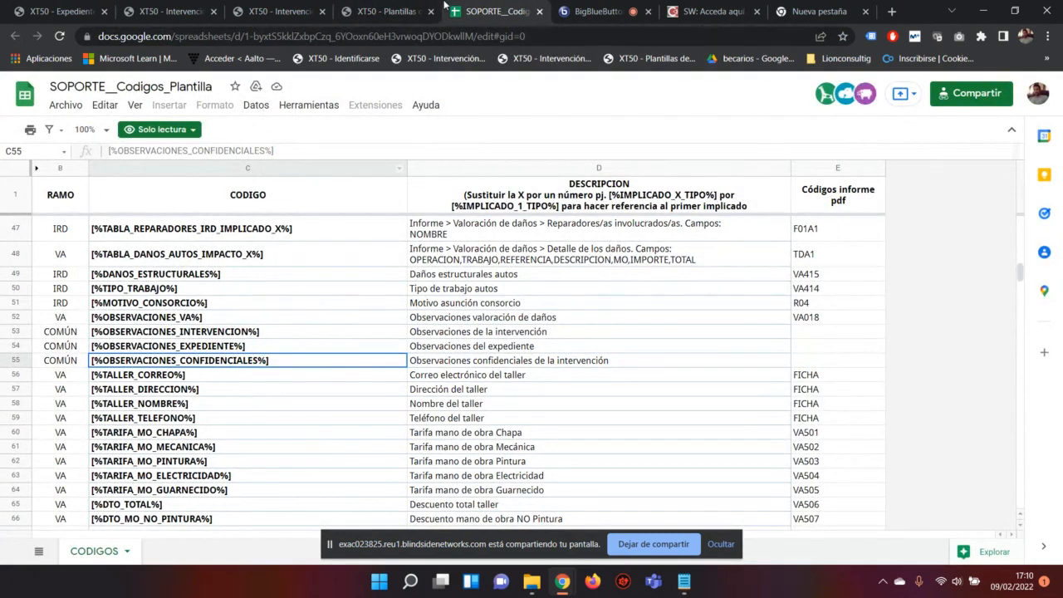
# Step: Leave the Fuente HTML source for the formatted view and place the cursor below the table
pyautogui.click(386, 11)
pyautogui.click(640, 260)
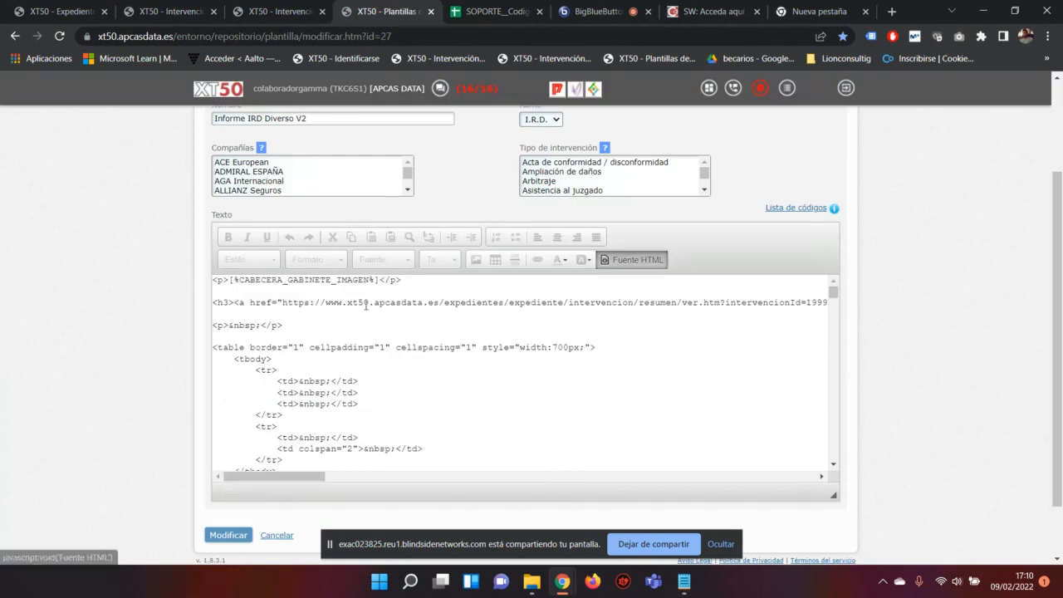
pyautogui.scroll(3, 279, 319)
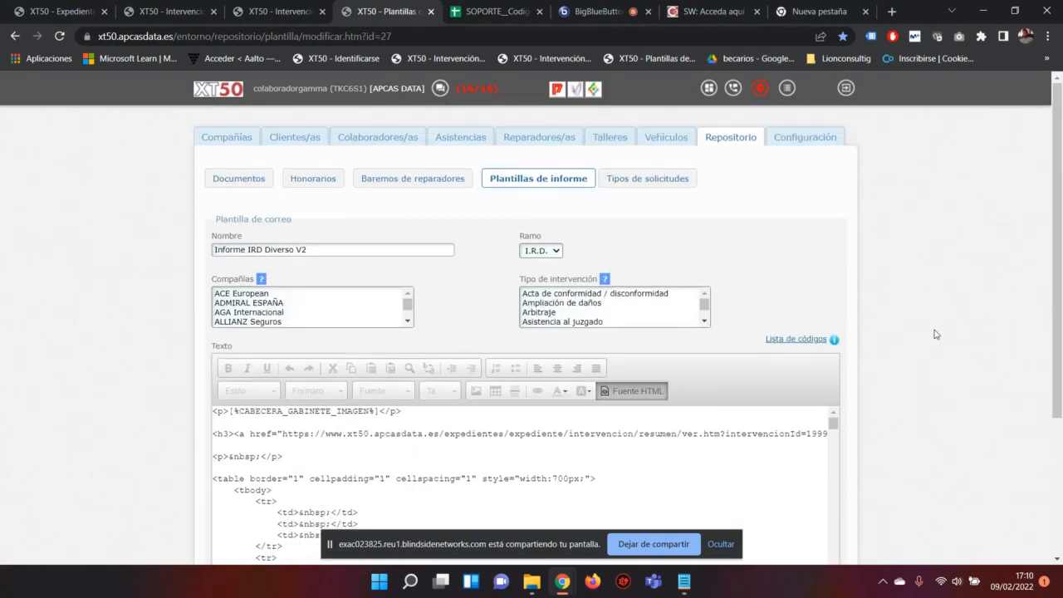
pyautogui.moveTo(1056, 207); pyautogui.dragTo(1056, 254)
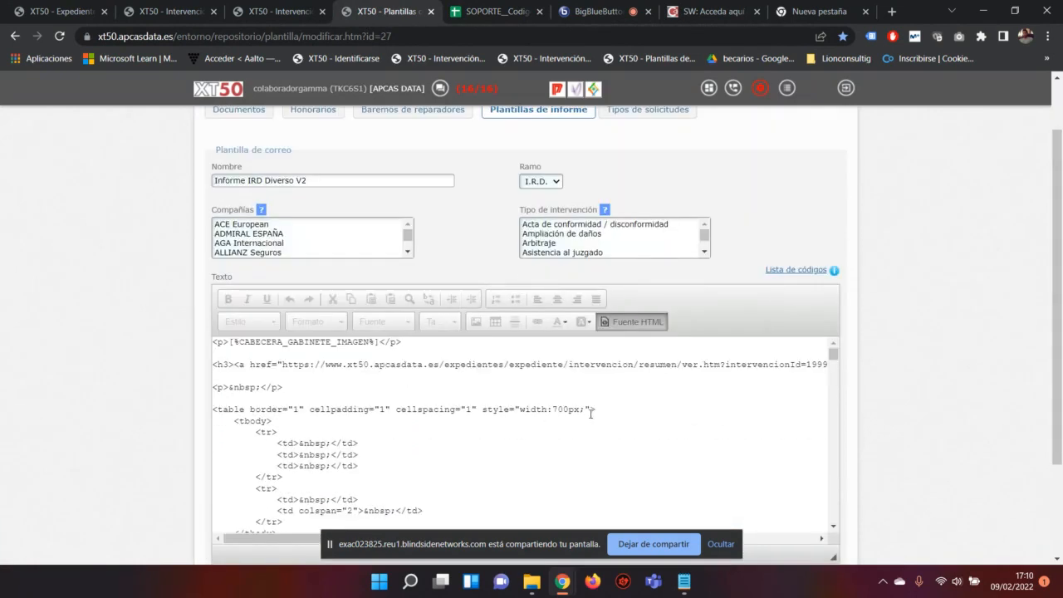
pyautogui.moveTo(591, 411); pyautogui.dragTo(253, 375)
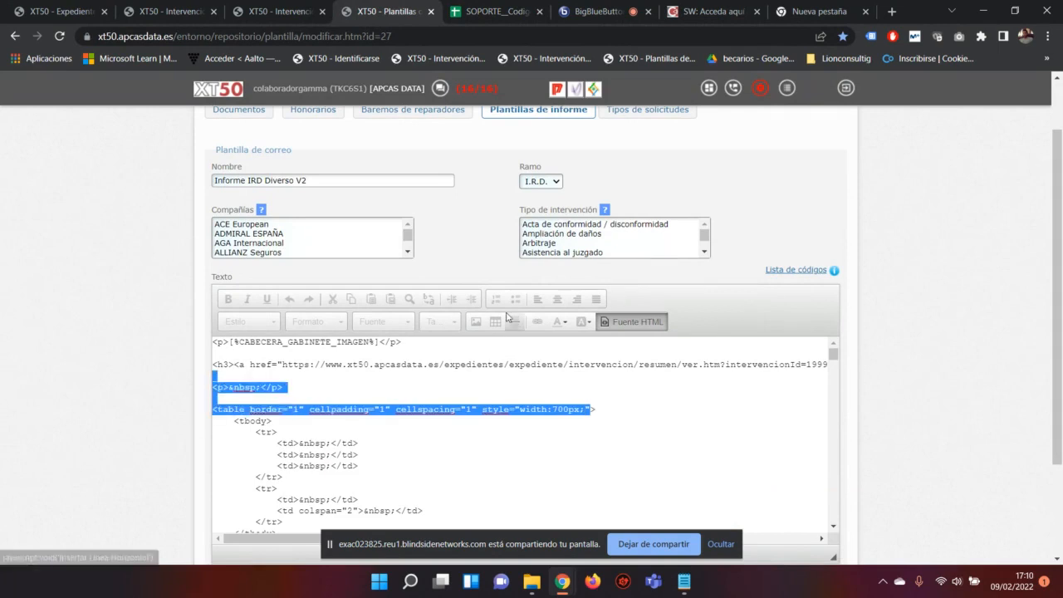
pyautogui.click(610, 324)
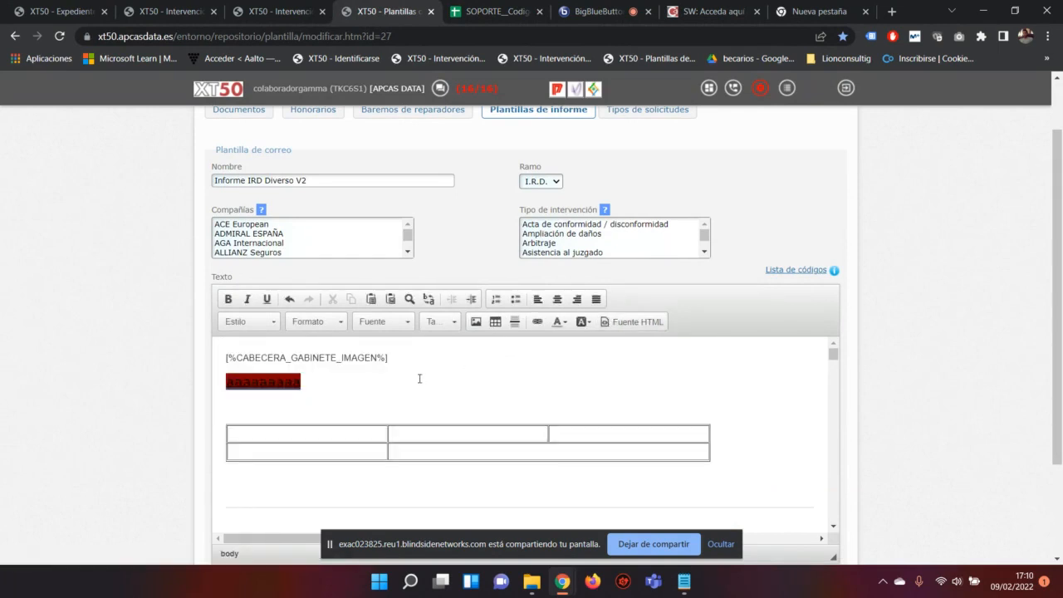
pyautogui.scroll(1, 422, 390)
pyautogui.scroll(-3, 422, 391)
pyautogui.scroll(-5, 287, 243)
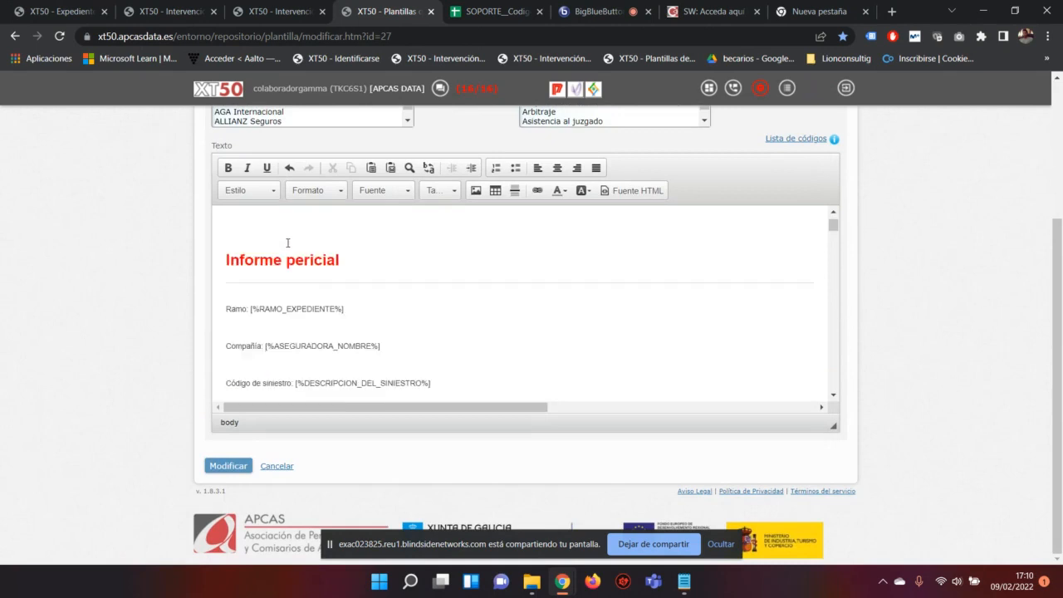
pyautogui.scroll(5, 266, 282)
pyautogui.click(246, 361)
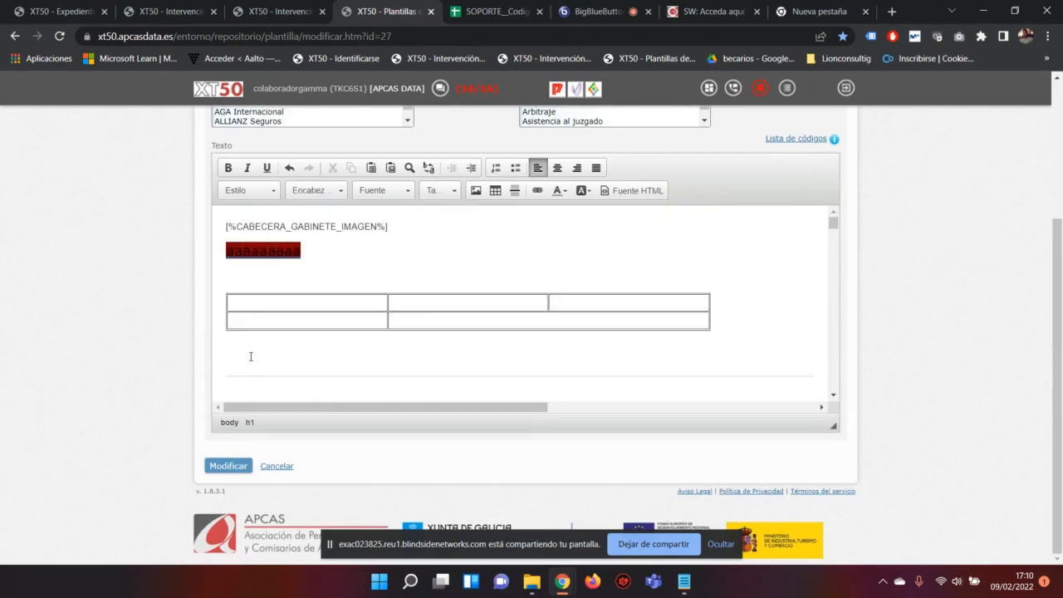
# Step: Paste the observations code on the line beneath the table
pyautogui.hotkey('ctrl', 'v')
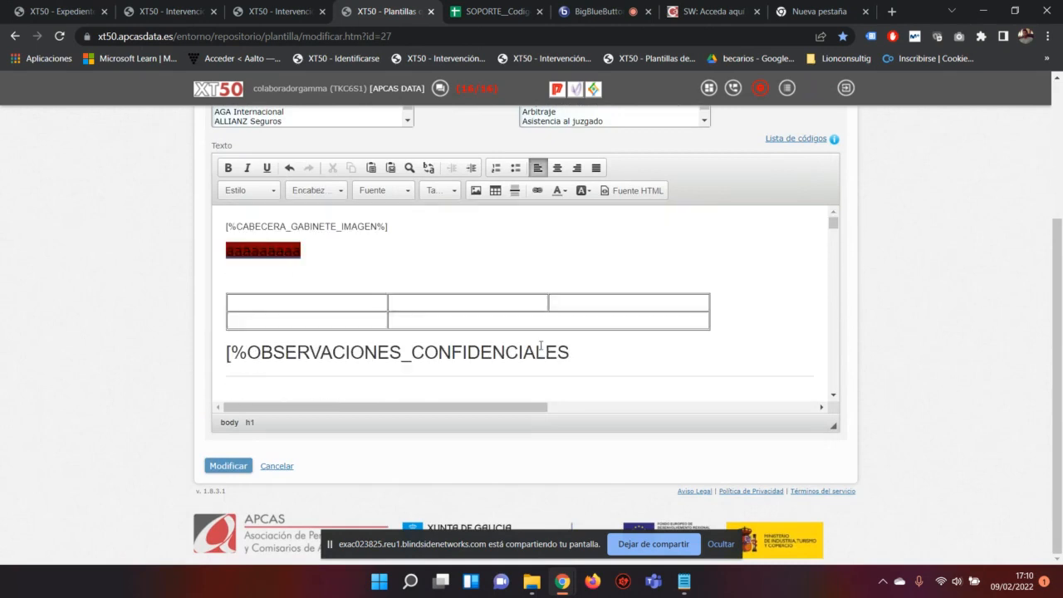
pyautogui.doubleClick(271, 350)
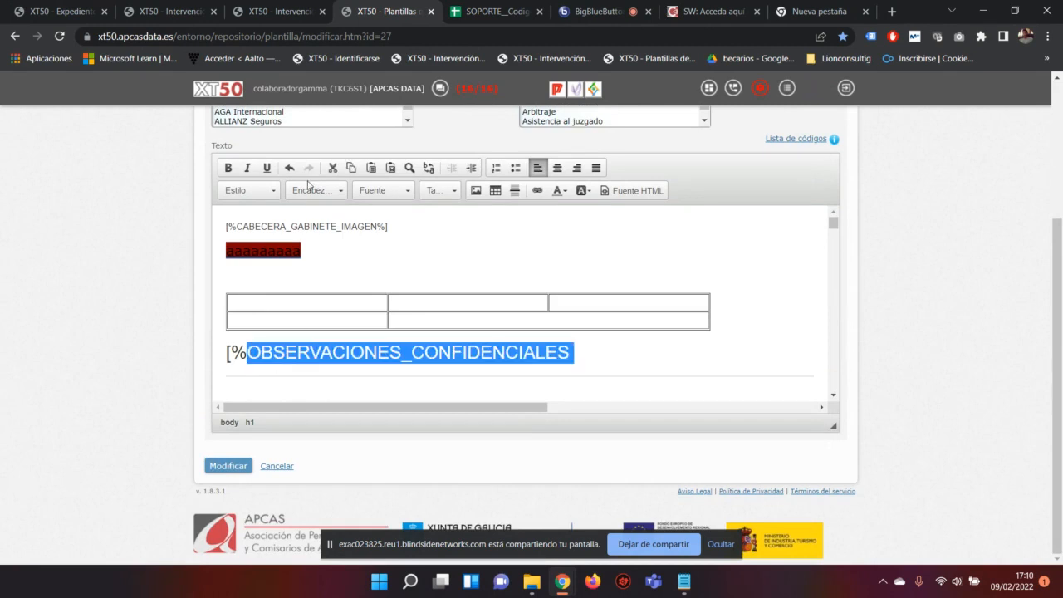
pyautogui.click(305, 188)
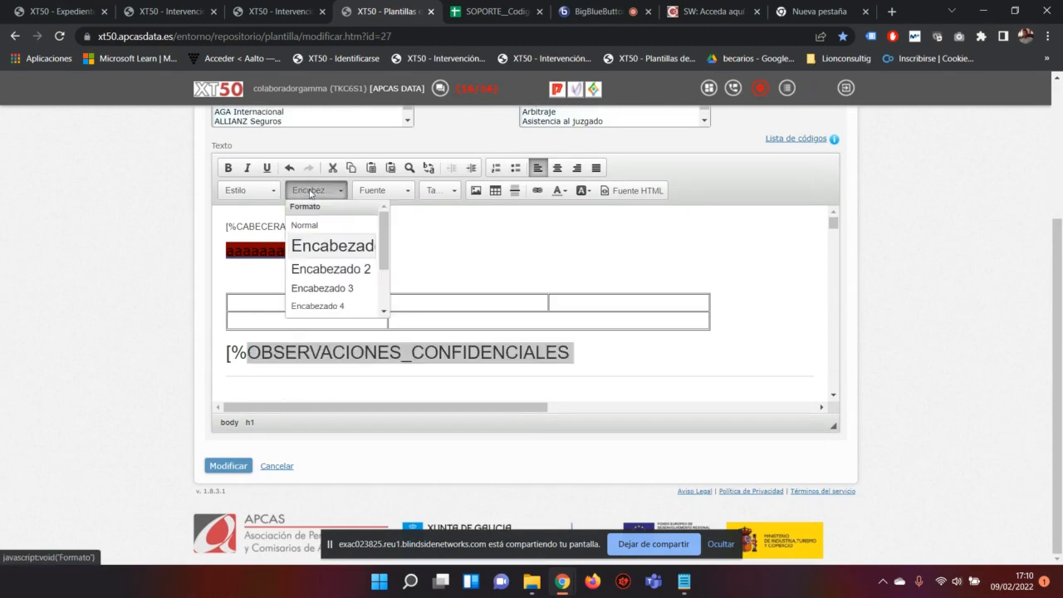
pyautogui.click(625, 358)
pyautogui.moveTo(616, 355); pyautogui.dragTo(195, 353)
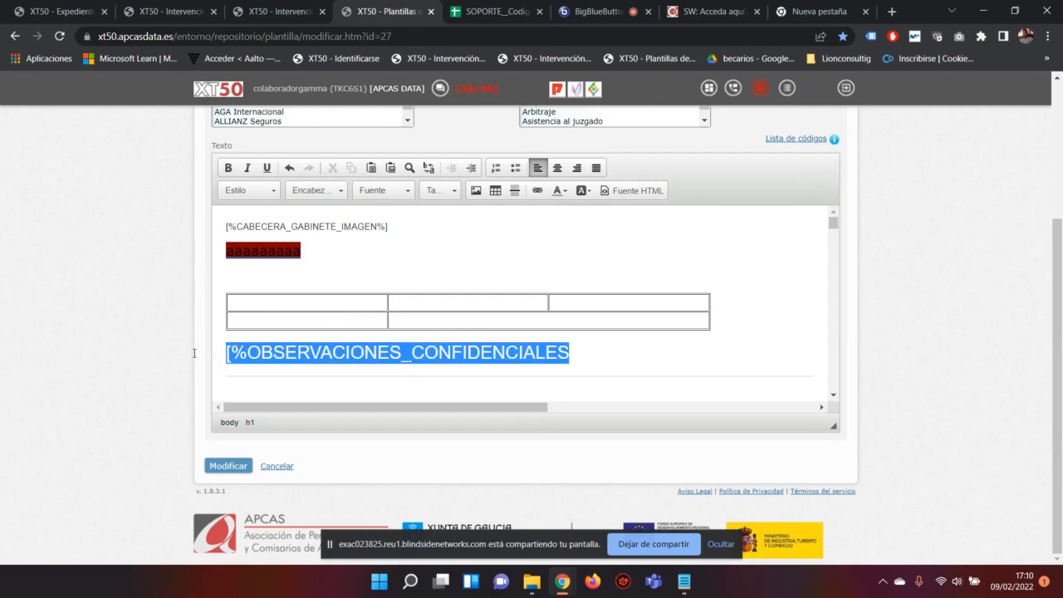
pyautogui.press('Right')
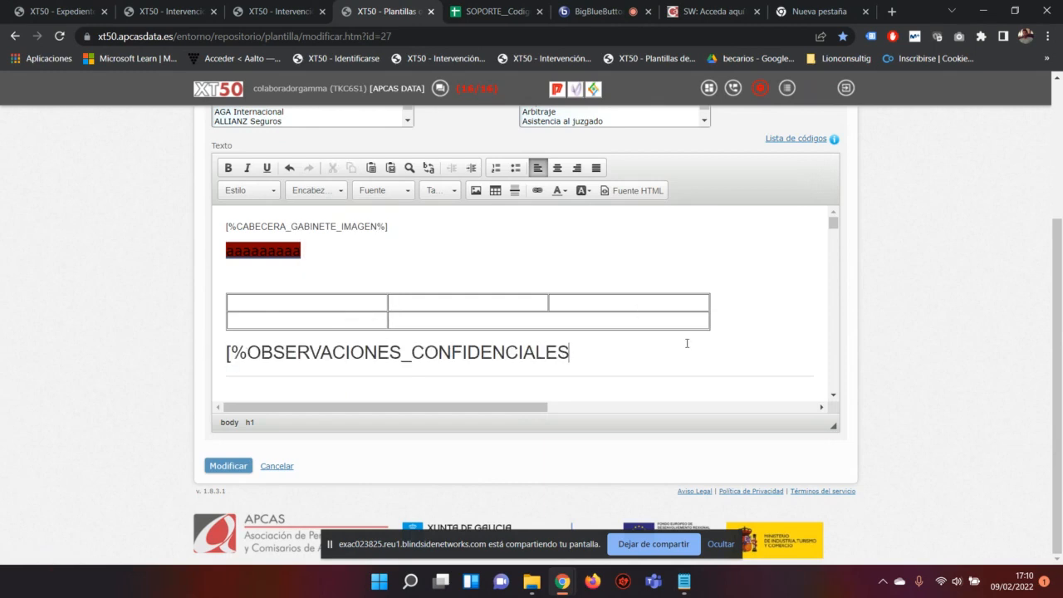
# Step: Complete it as [%OBSERVACIONES_CONFIDENCIALES%] by adding ']' and '%', checking the codes sheet
pyautogui.write(']')
pyautogui.click(505, 10)
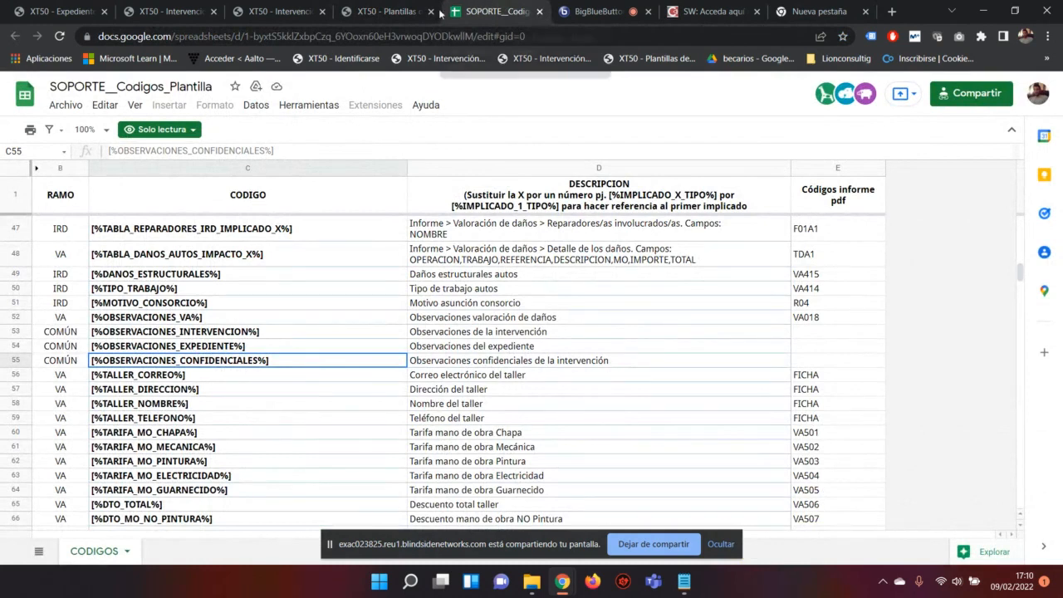
pyautogui.click(390, 10)
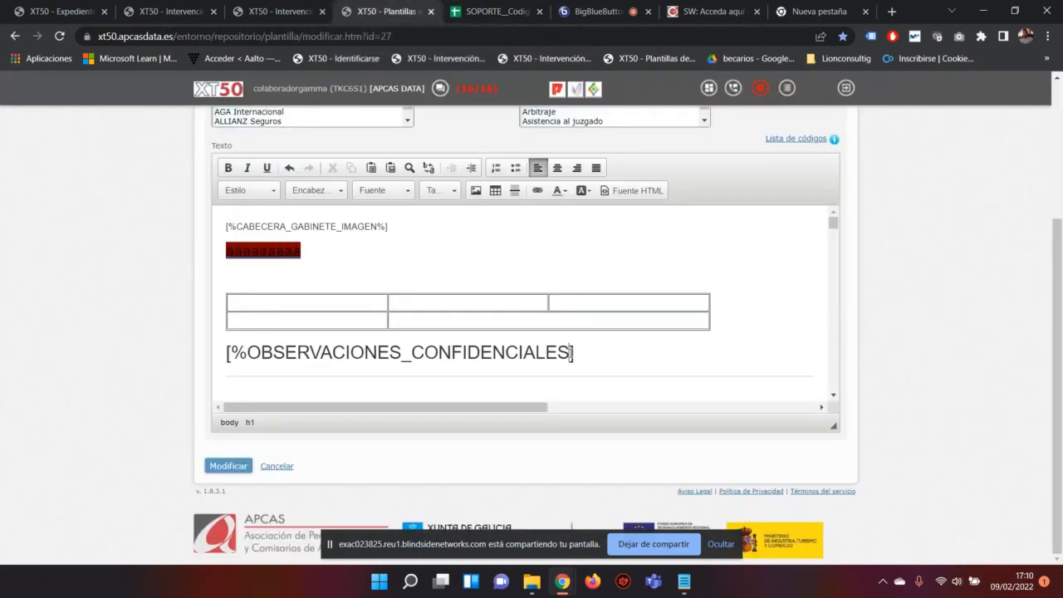
pyautogui.click(571, 352)
pyautogui.write('%')
pyautogui.moveTo(589, 352); pyautogui.dragTo(224, 355)
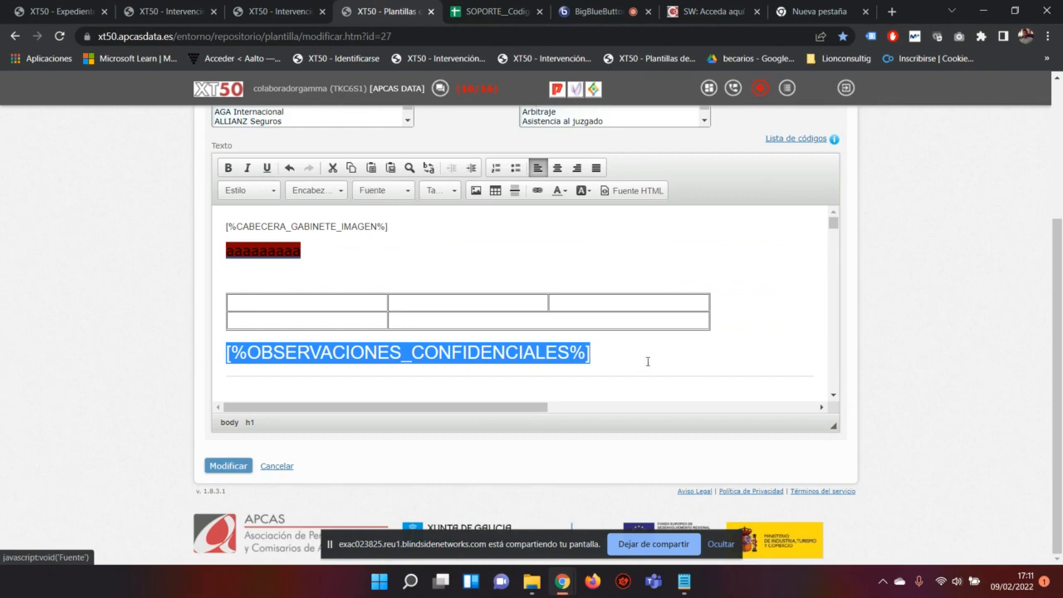
# Step: Select the code line and try font size 10 on it
pyautogui.moveTo(597, 357); pyautogui.dragTo(149, 344)
pyautogui.click(436, 190)
pyautogui.click(432, 250)
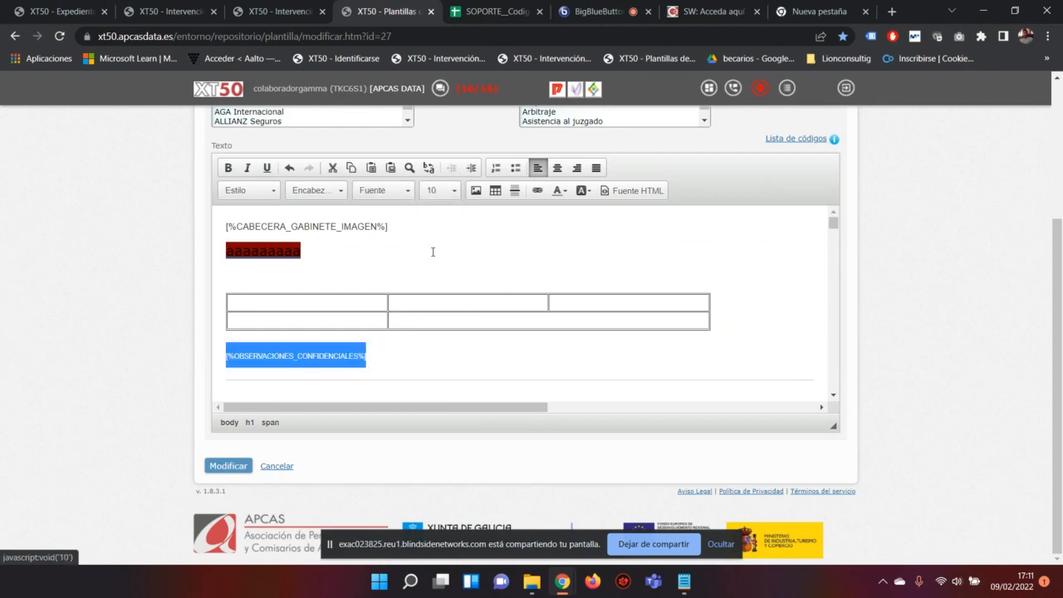
pyautogui.moveTo(377, 357); pyautogui.dragTo(204, 355)
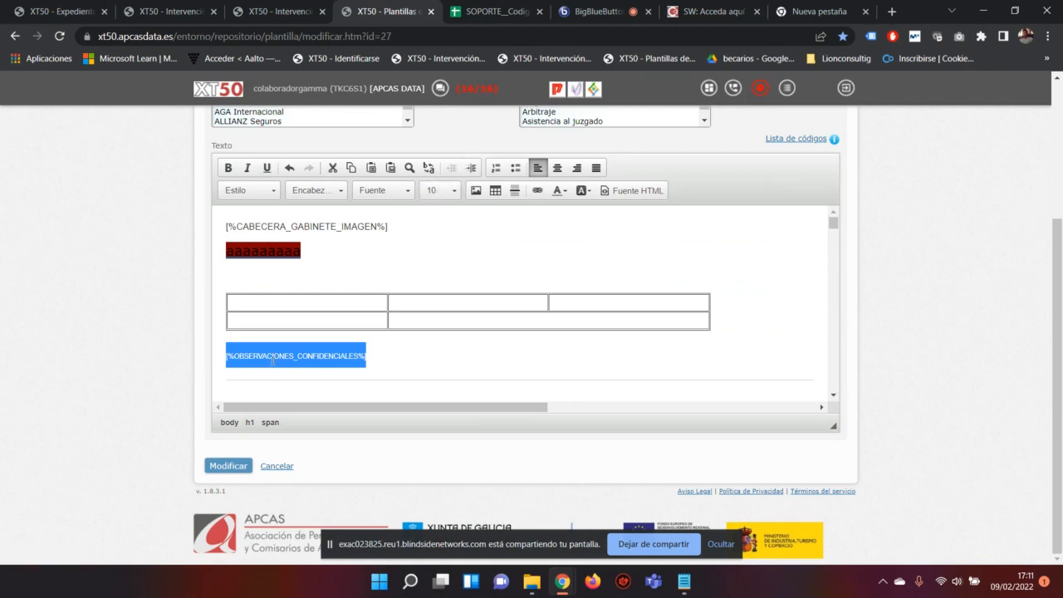
pyautogui.click(352, 357)
pyautogui.scroll(-4, 360, 348)
pyautogui.scroll(1, 360, 348)
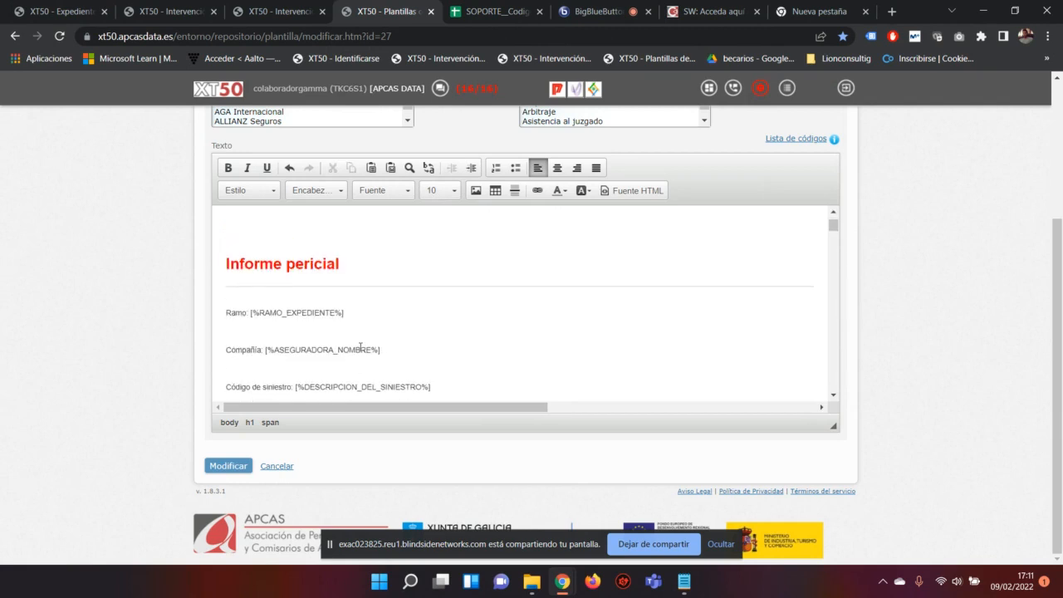
pyautogui.scroll(4, 360, 348)
# Step: Make the [%OBSERVACIONES_CONFIDENCIALES%] line 14 pt, bold and underlined
pyautogui.moveTo(372, 356); pyautogui.dragTo(215, 357)
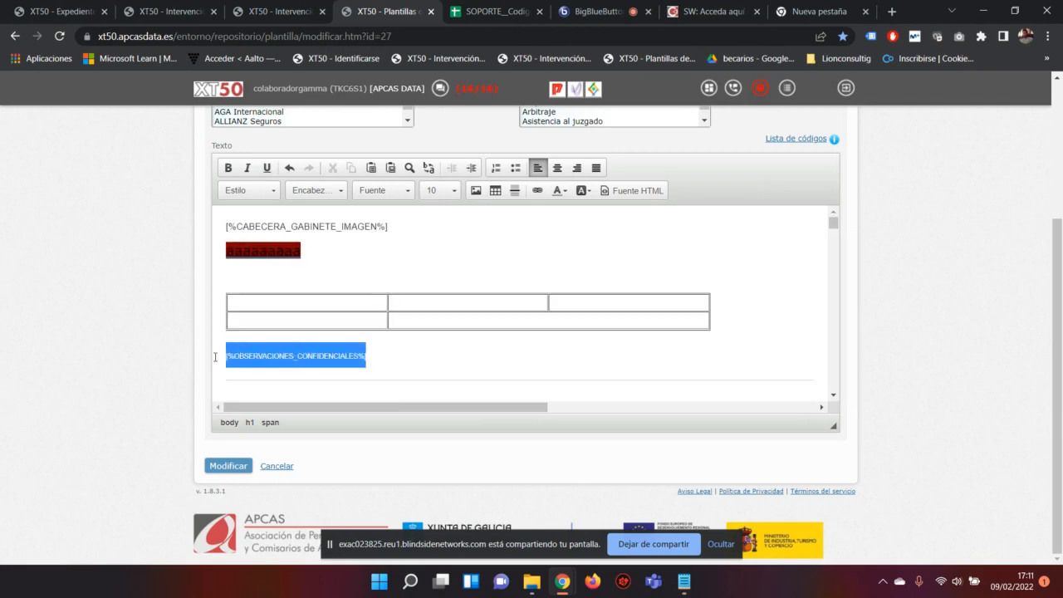
pyautogui.click(453, 190)
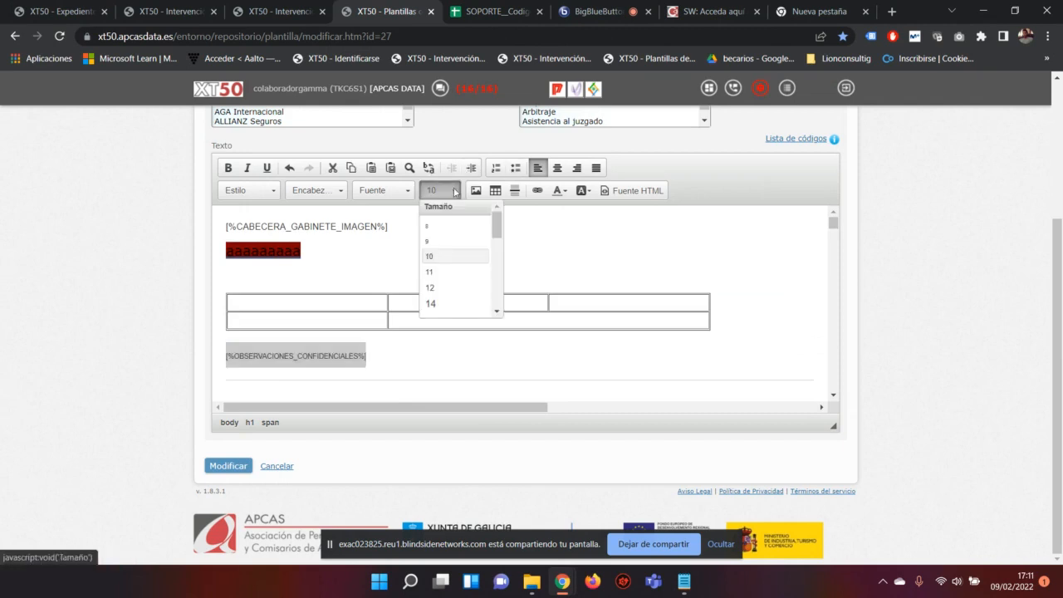
pyautogui.click(431, 303)
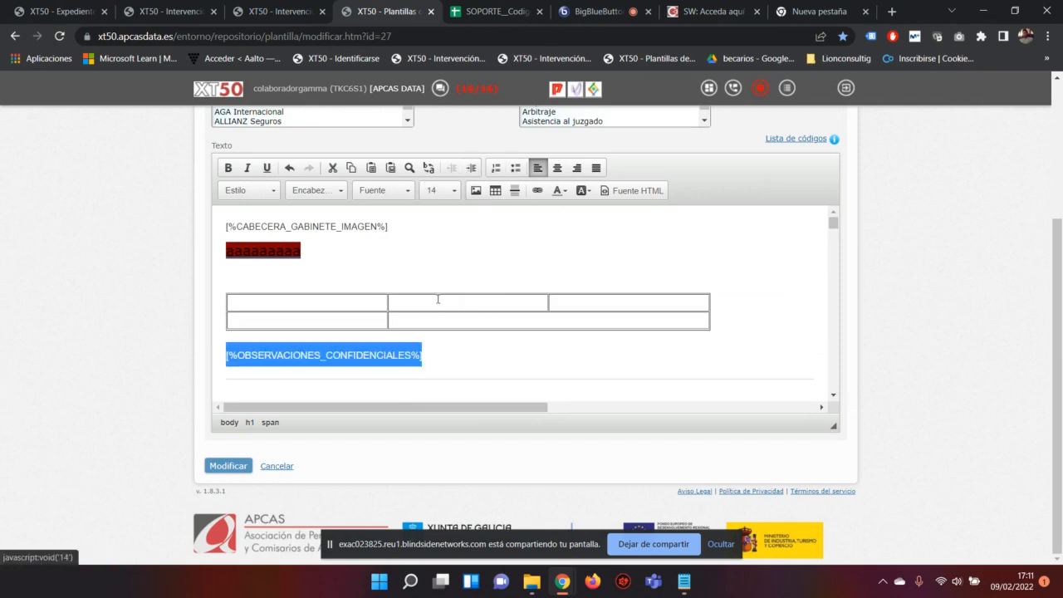
pyautogui.click(228, 168)
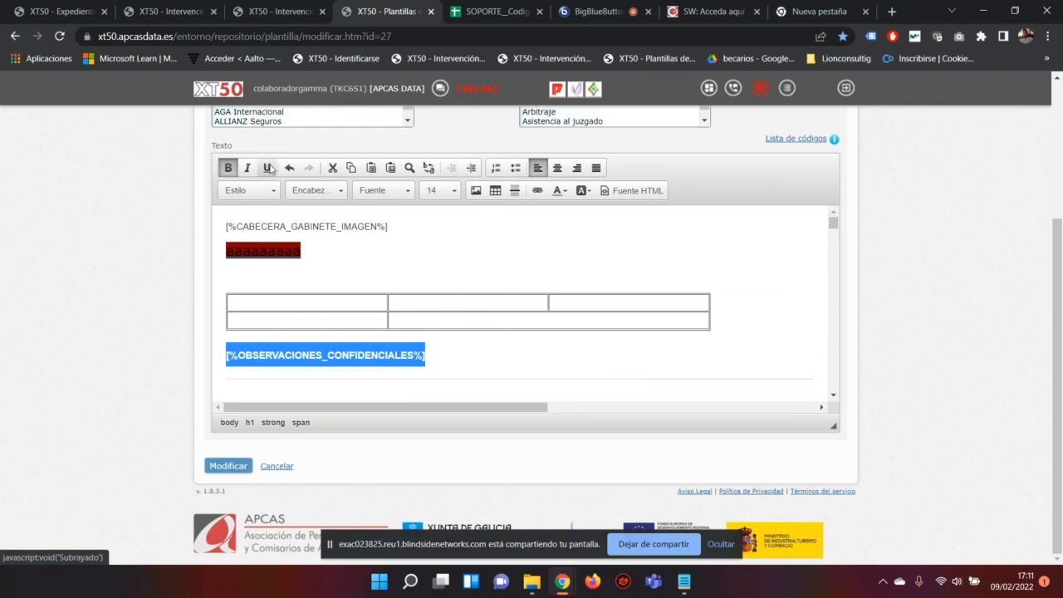
pyautogui.click(267, 168)
pyautogui.click(438, 356)
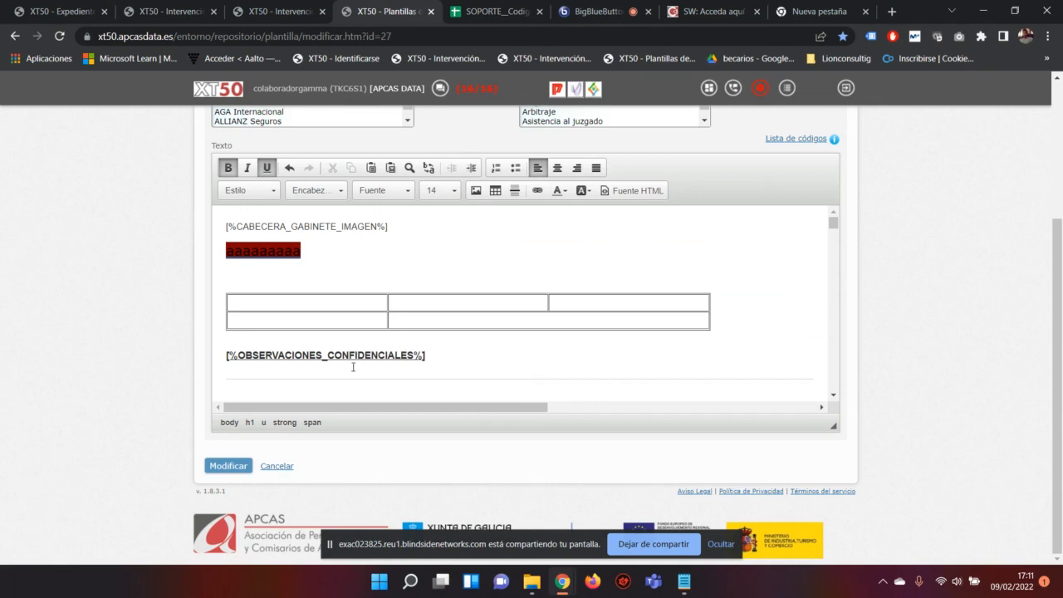
# Step: Try centre and right alignment, then settle on left alignment for the code line
pyautogui.moveTo(439, 357); pyautogui.dragTo(350, 318)
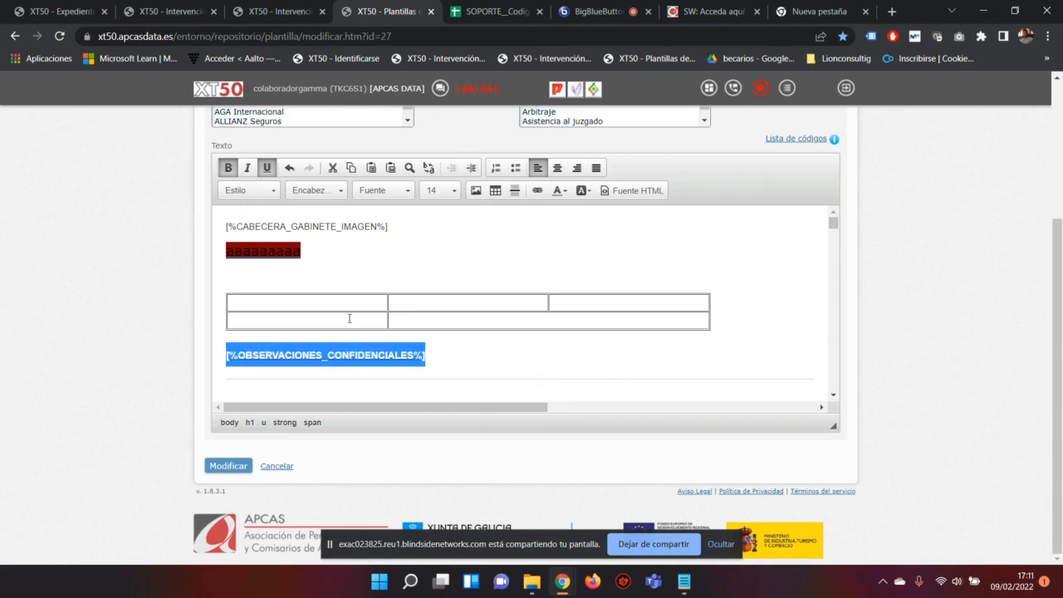
pyautogui.click(554, 169)
pyautogui.click(577, 167)
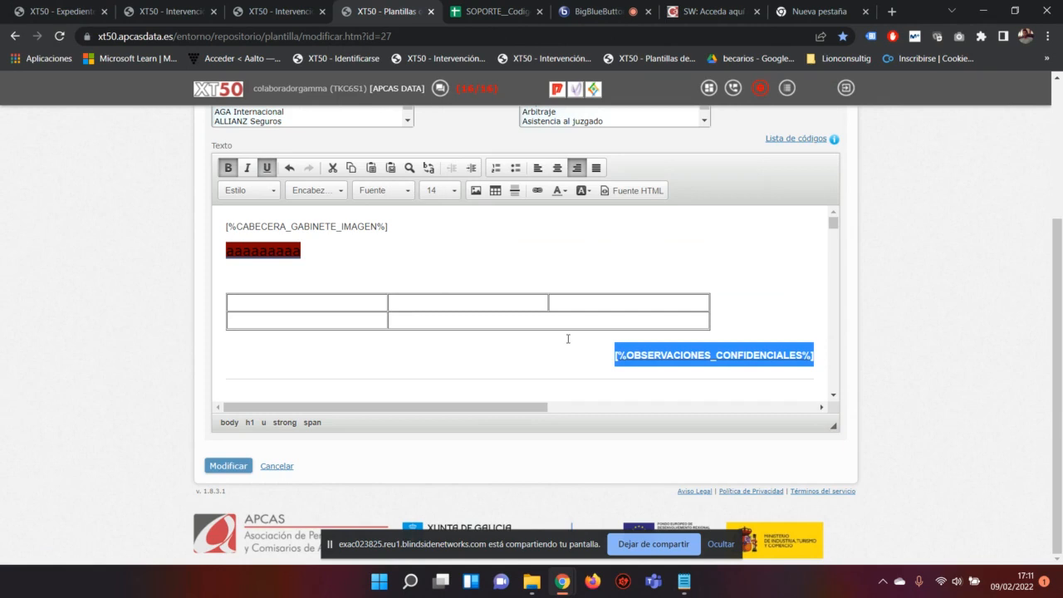
pyautogui.click(537, 167)
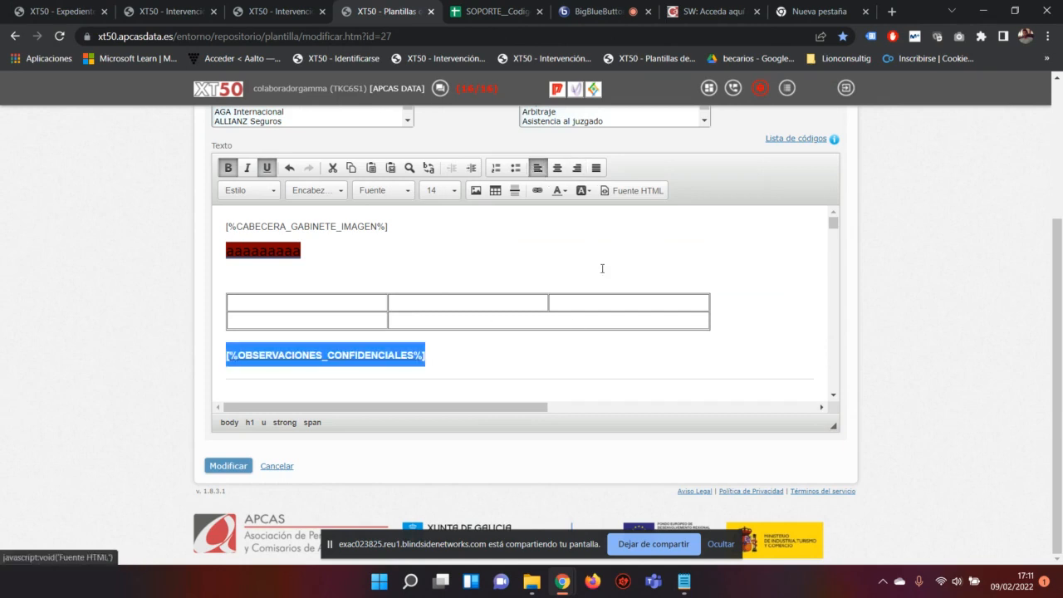
pyautogui.click(506, 11)
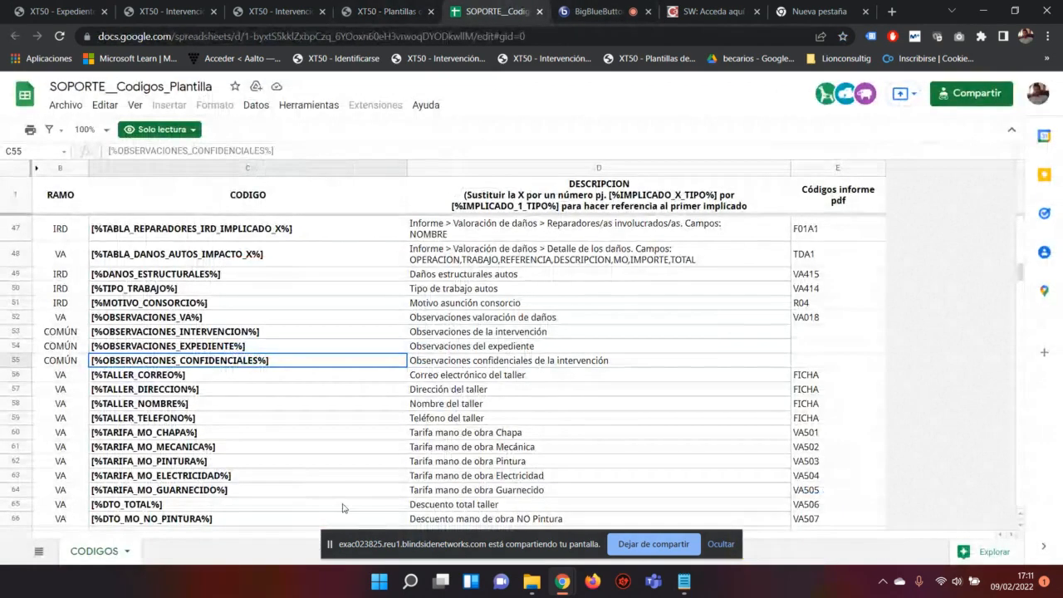
# Step: Scroll through the SOPORTE_Codigos_Plantilla sheet, then return to the BigBlueButton presentation
pyautogui.scroll(-2, 286, 295)
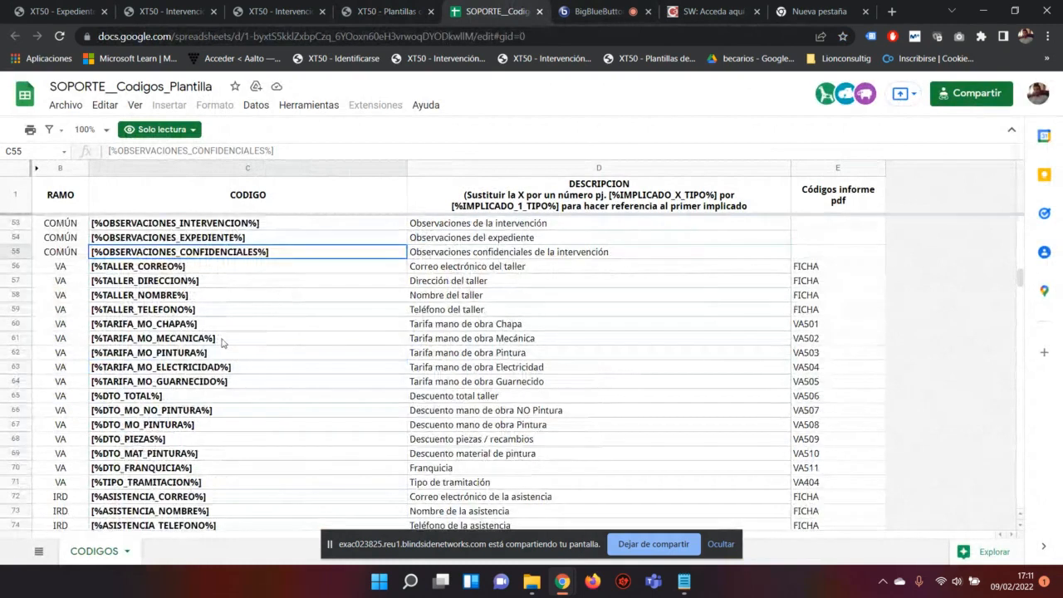
pyautogui.scroll(-6, 224, 340)
pyautogui.scroll(-3, 224, 340)
pyautogui.scroll(3, 224, 339)
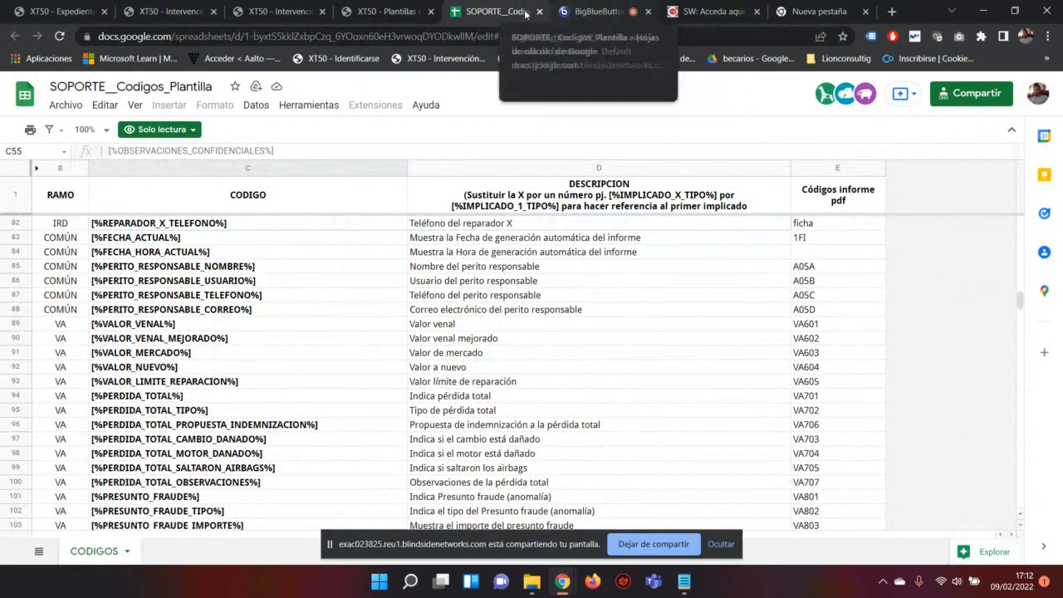
pyautogui.click(594, 12)
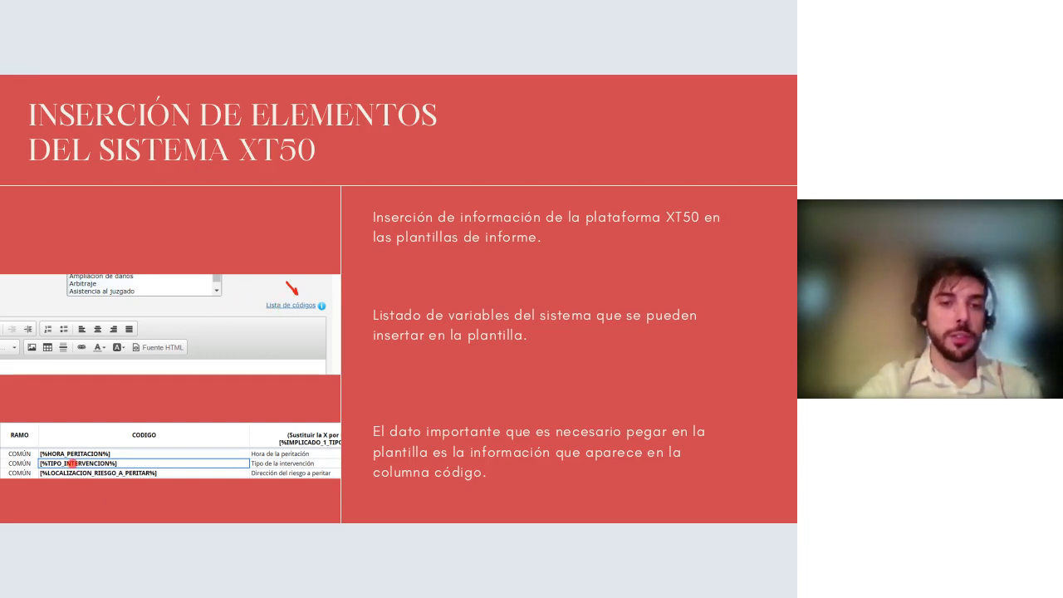
# Step: Move forward two slides to 'Inserción de tablas predeterminadas en XT50' with the [%TABLA_DISTRIBUCION_IMPLICADOS_IRD%] syntax
pyautogui.press('Right')
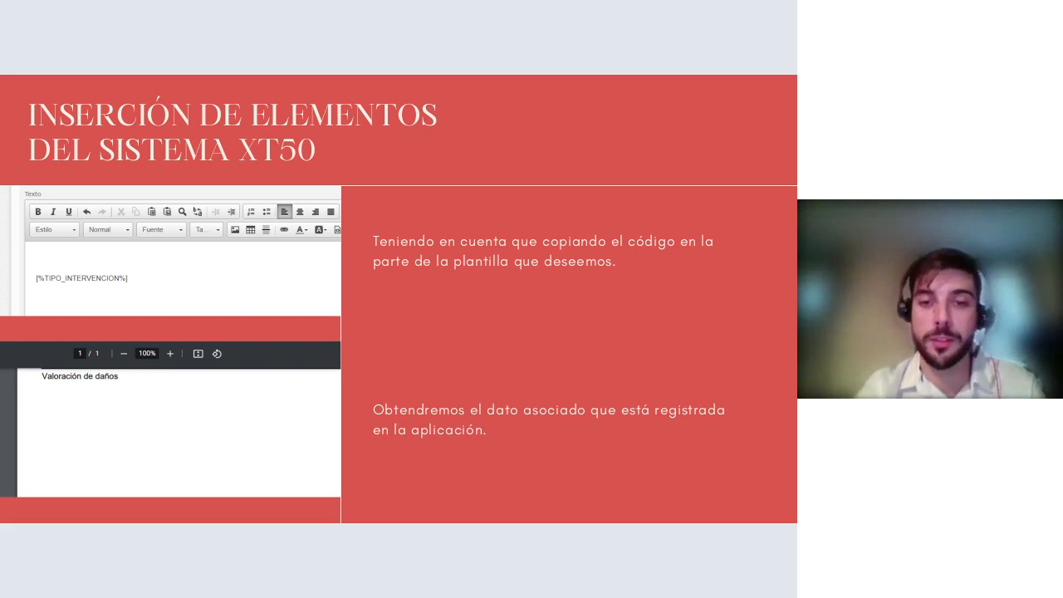
pyautogui.press('Right')
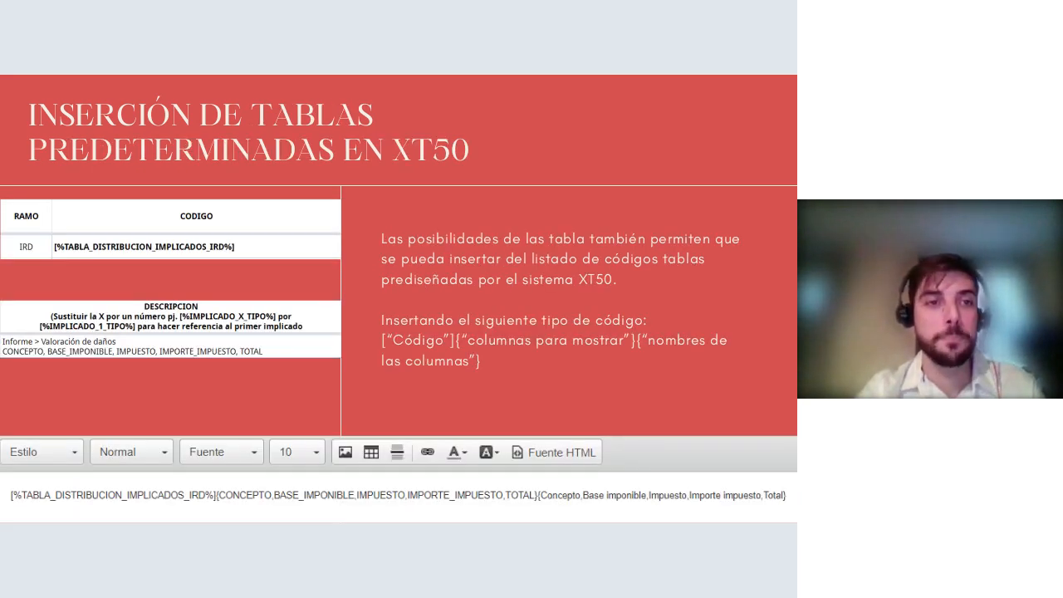
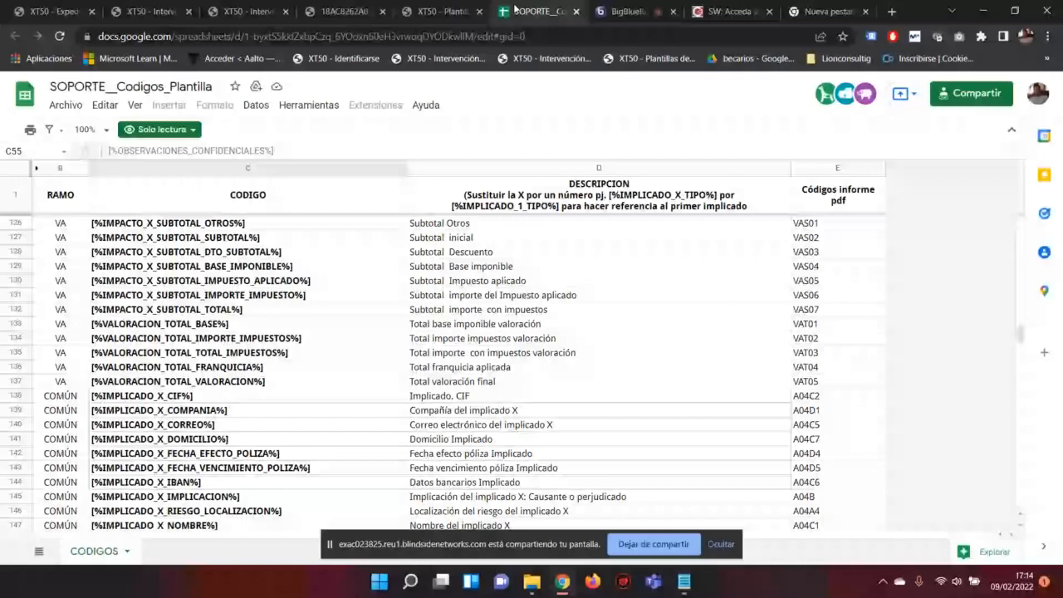
# Step: Find the IRD table code at cell C299 in SOPORTE_Codigos_Plantilla, then go back to the XT50 template
pyautogui.click(428, 11)
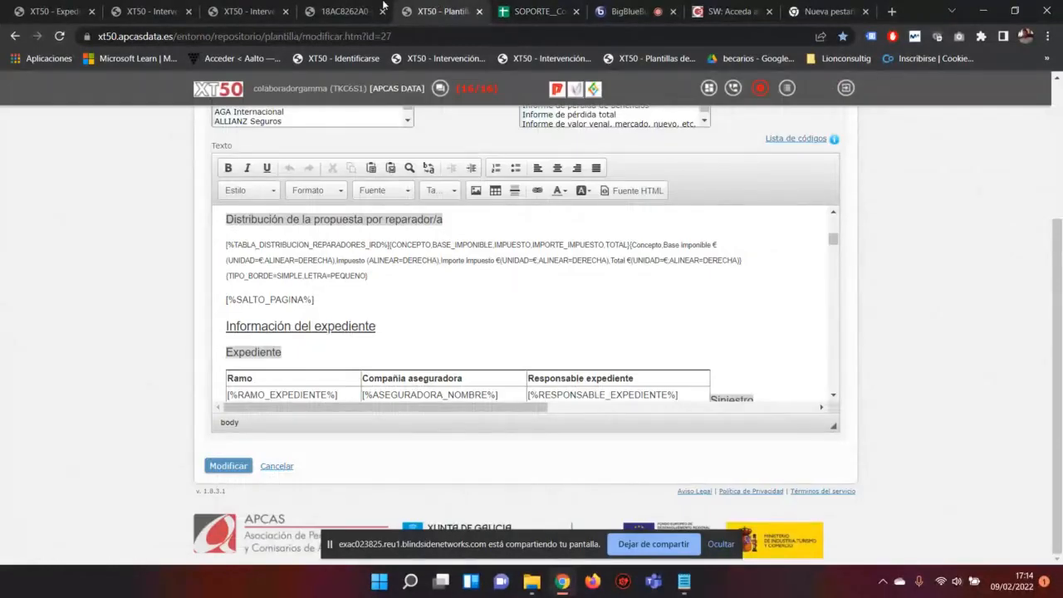
pyautogui.click(517, 11)
pyautogui.scroll(-10, 191, 322)
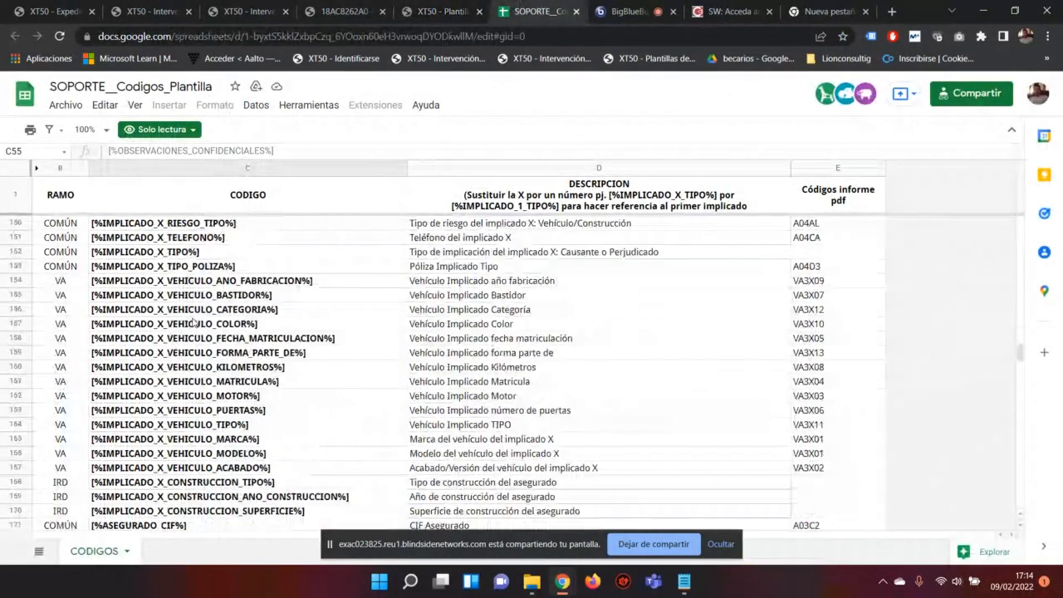
pyautogui.scroll(-18, 190, 322)
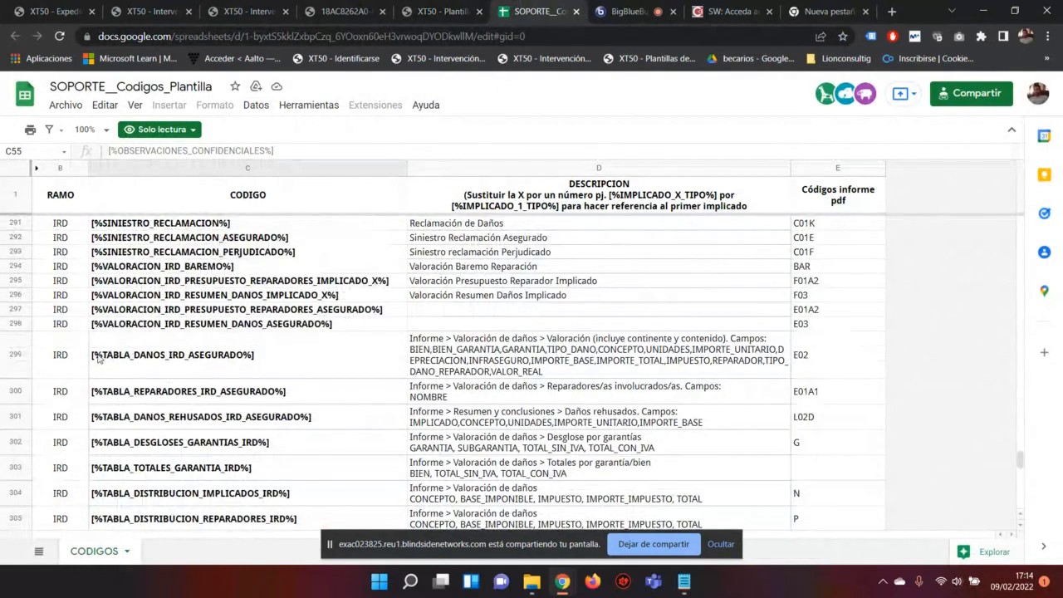
pyautogui.click(154, 357)
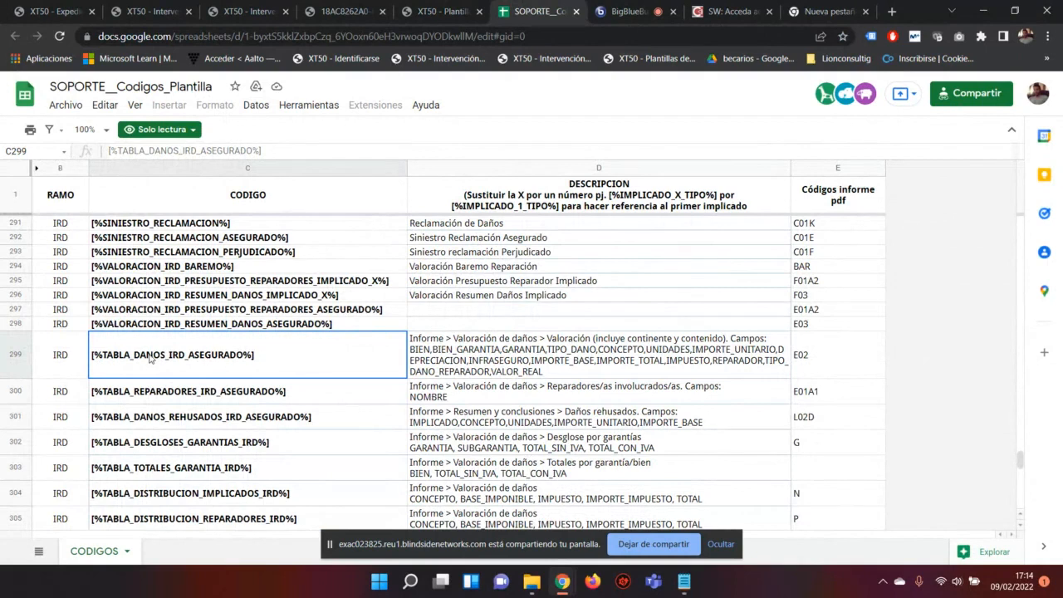
pyautogui.click(424, 11)
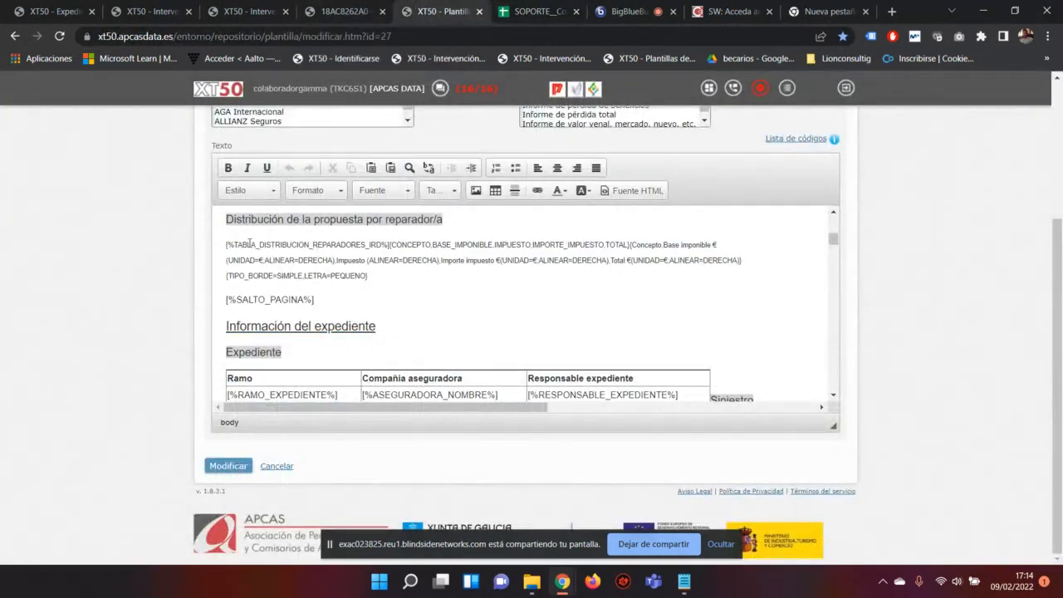
# Step: Select the [%TABLA_DISTRIBUCION_REPARADORES_IRD%] paragraph in the template, then bring up the generated report PDF
pyautogui.moveTo(224, 244); pyautogui.dragTo(379, 279)
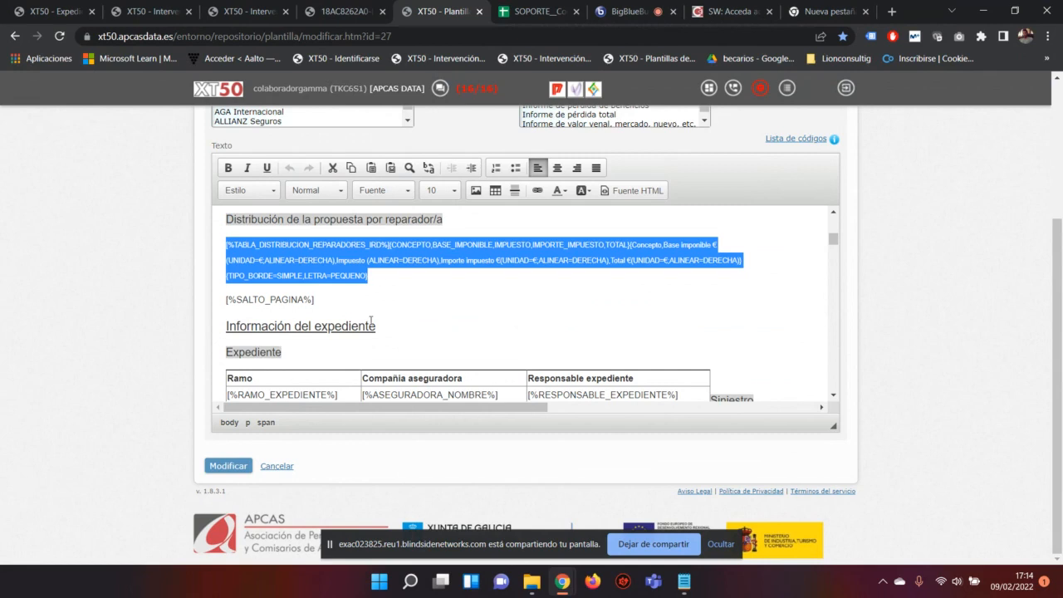
pyautogui.scroll(-5, 415, 265)
pyautogui.scroll(3, 412, 274)
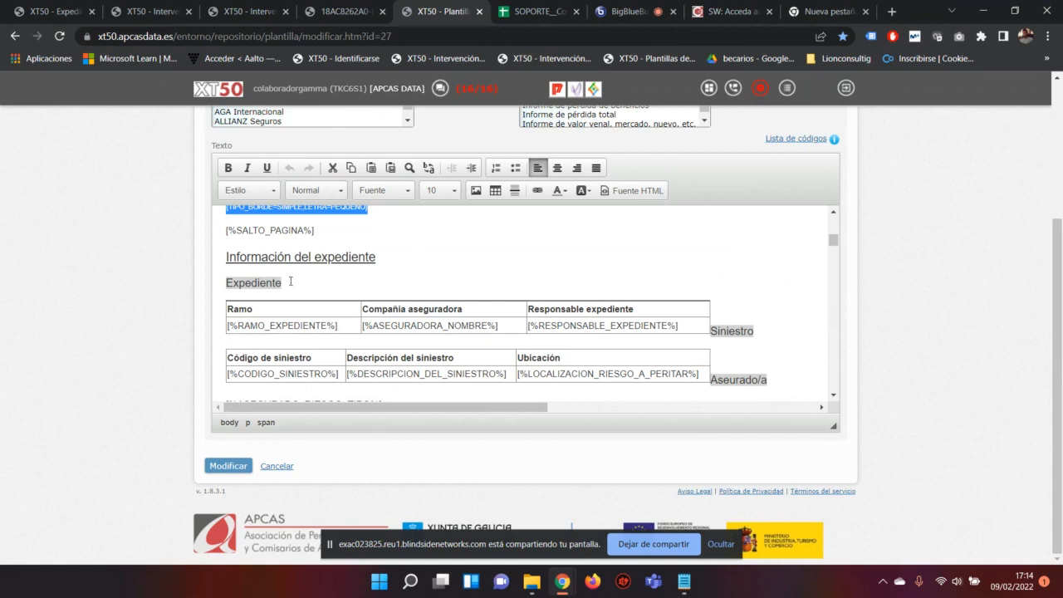
pyautogui.scroll(3, 305, 322)
pyautogui.scroll(-1, 305, 322)
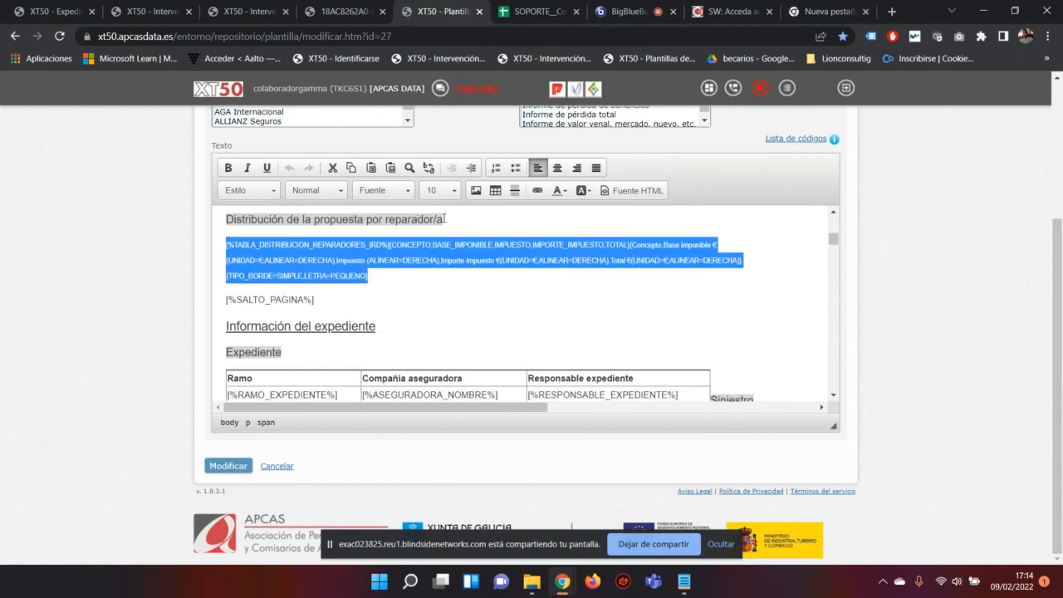
pyautogui.click(343, 11)
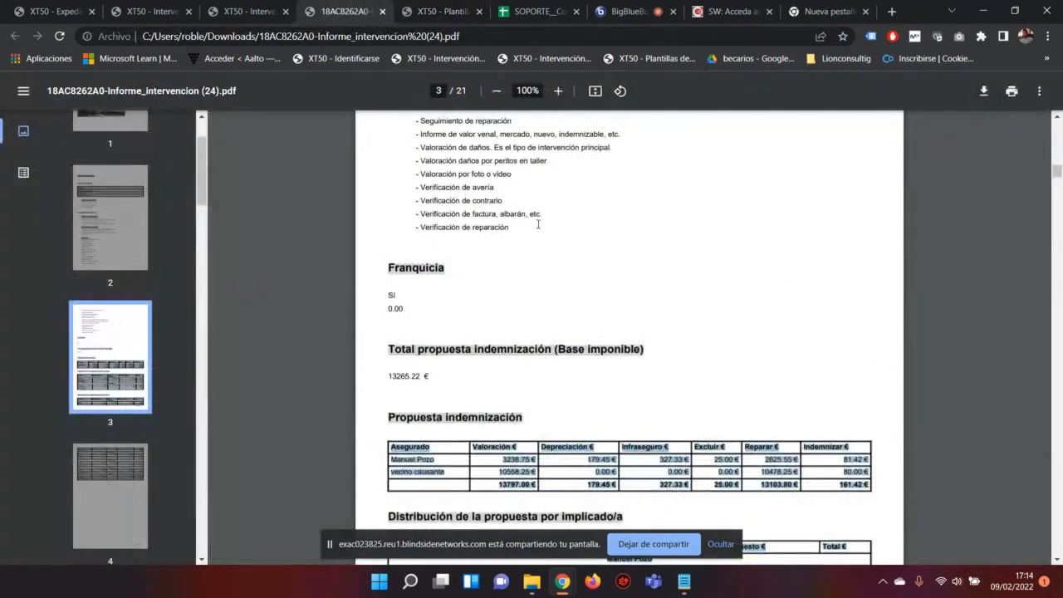
# Step: Check the Concepto column of the PDF's per-repairer distribution tables on pages 3–4, then return to the codes sheet
pyautogui.scroll(-4, 538, 224)
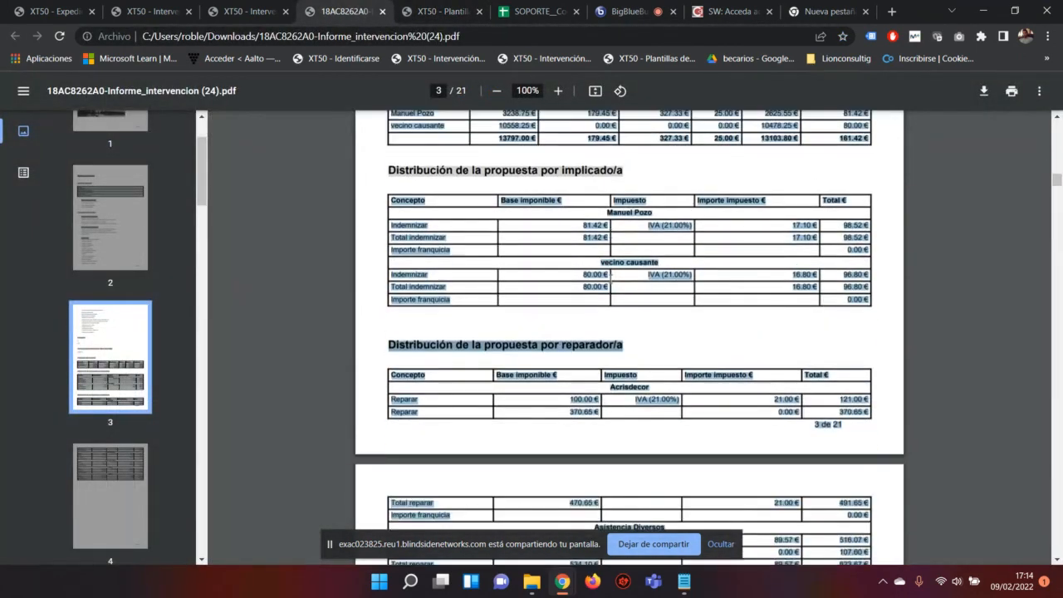
pyautogui.scroll(-3, 634, 308)
pyautogui.click(425, 182)
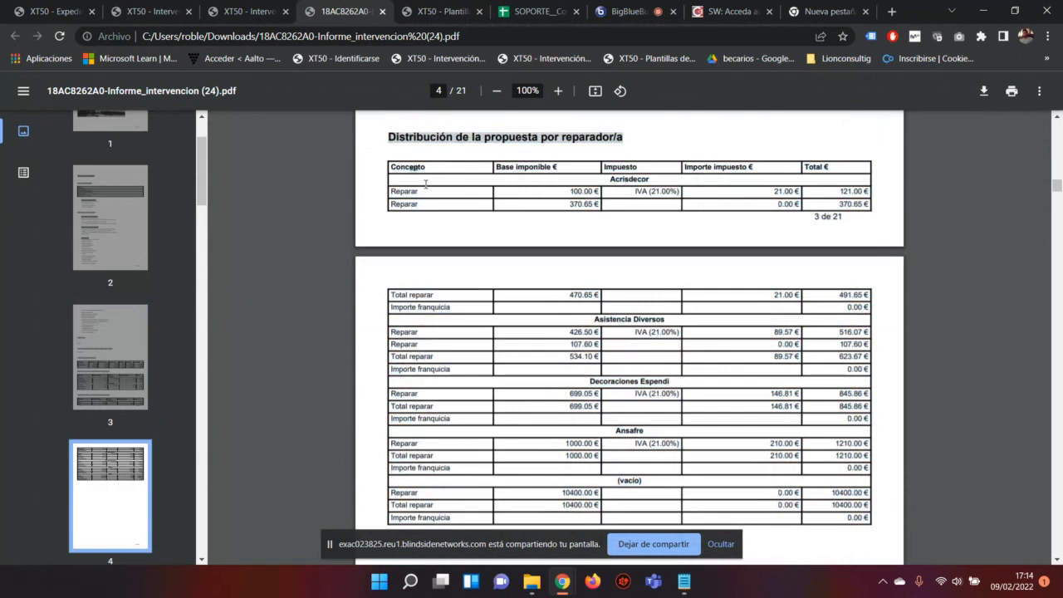
pyautogui.moveTo(389, 167); pyautogui.dragTo(425, 167)
pyautogui.scroll(-3, 506, 200)
pyautogui.scroll(1, 873, 327)
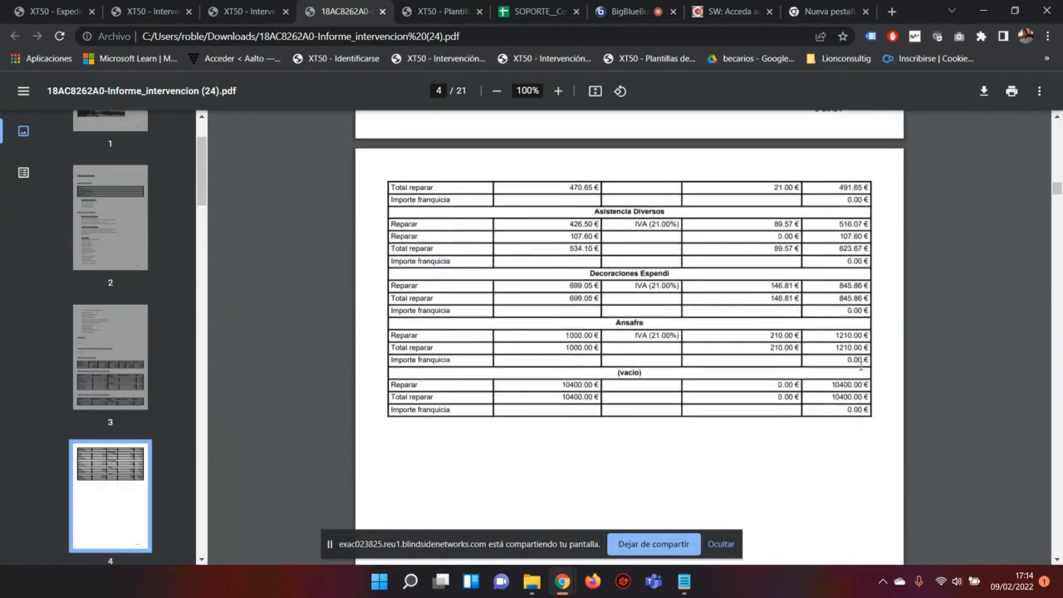
pyautogui.scroll(3, 861, 363)
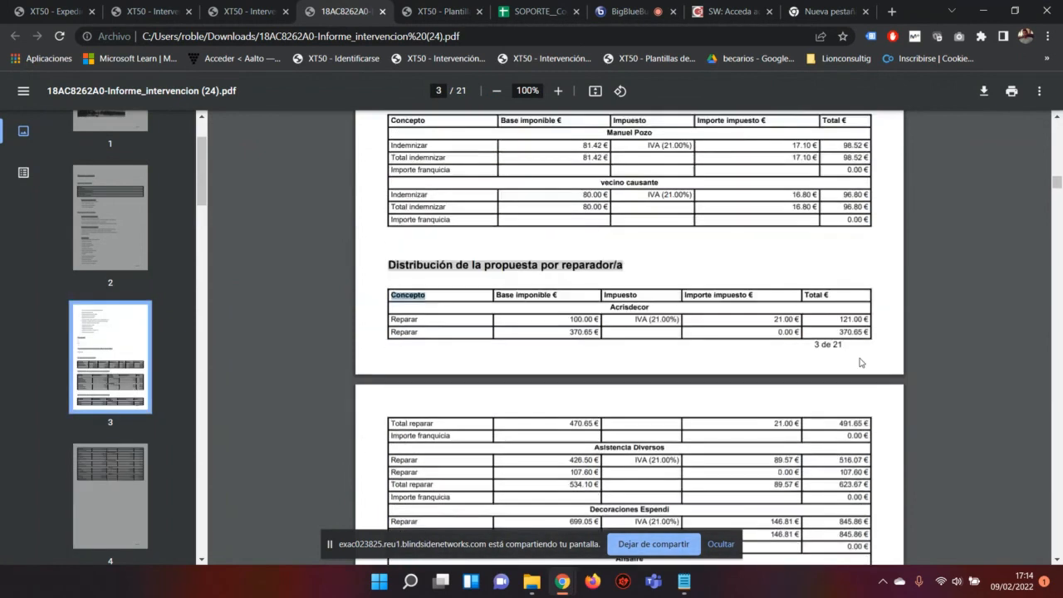
pyautogui.scroll(1, 861, 363)
pyautogui.scroll(-3, 855, 361)
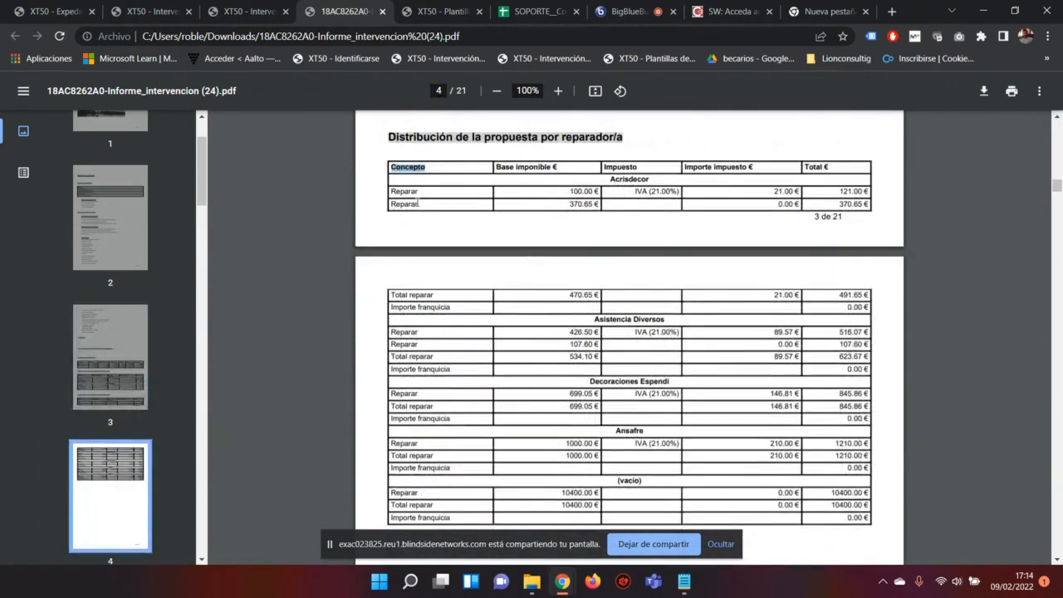
pyautogui.click(540, 12)
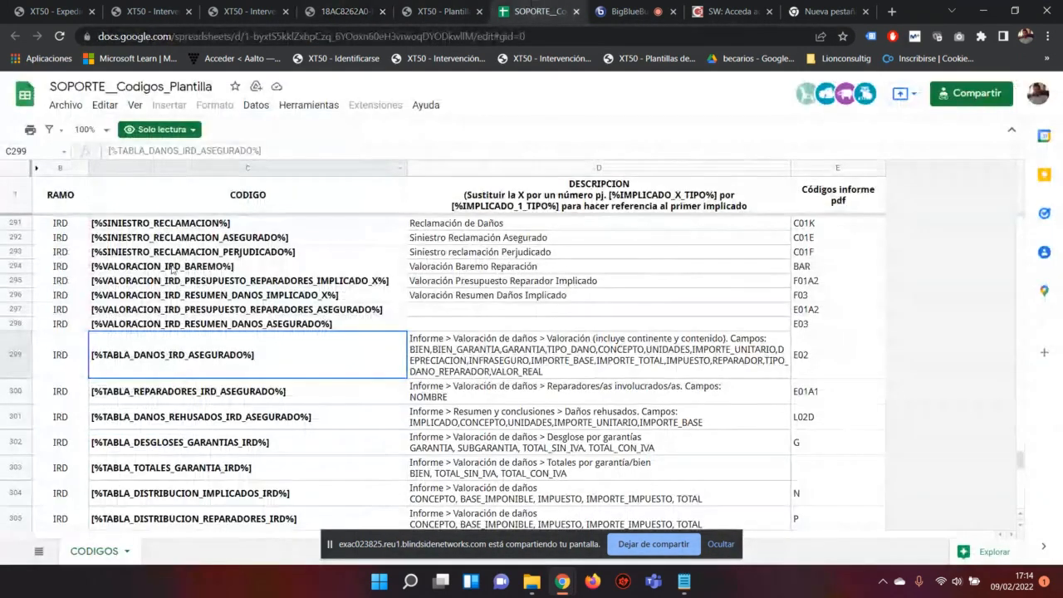
# Step: Browse the RIESGO codes around rows 251–276, then return to the XT50 template editor
pyautogui.scroll(3, 172, 270)
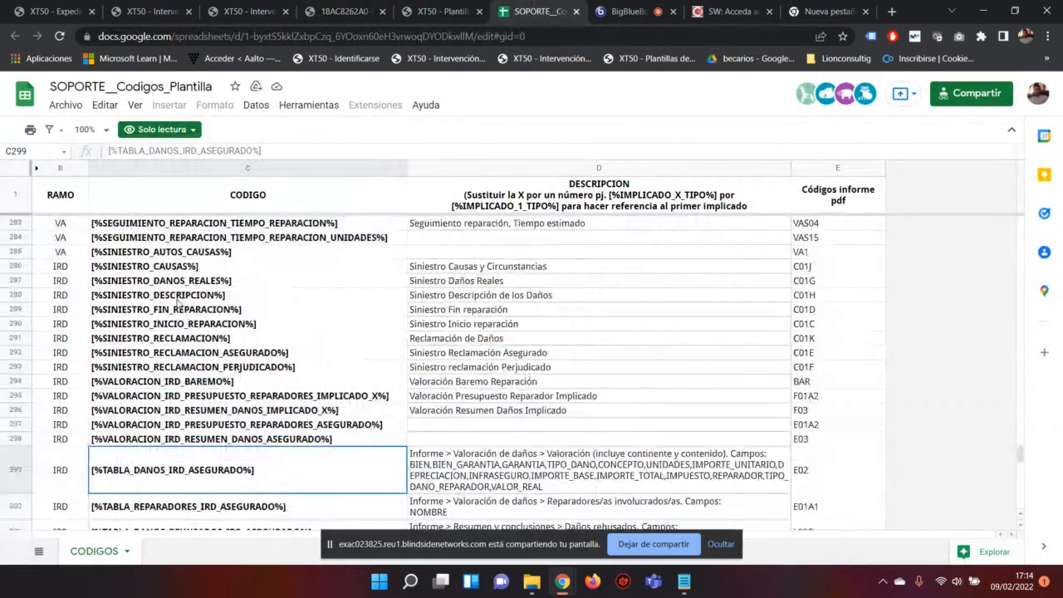
pyautogui.scroll(10, 177, 303)
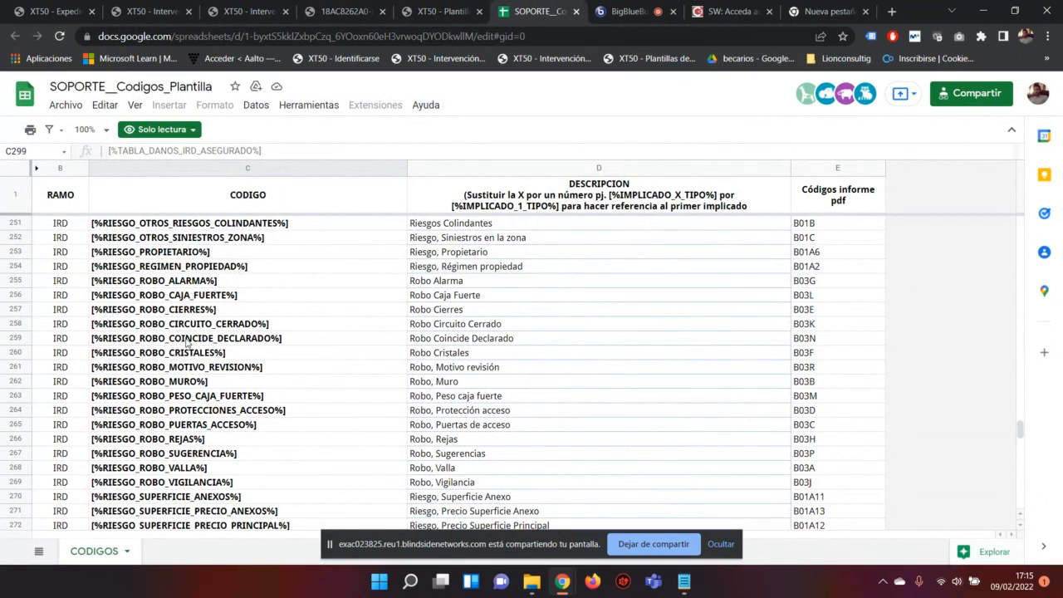
pyautogui.scroll(-2, 186, 342)
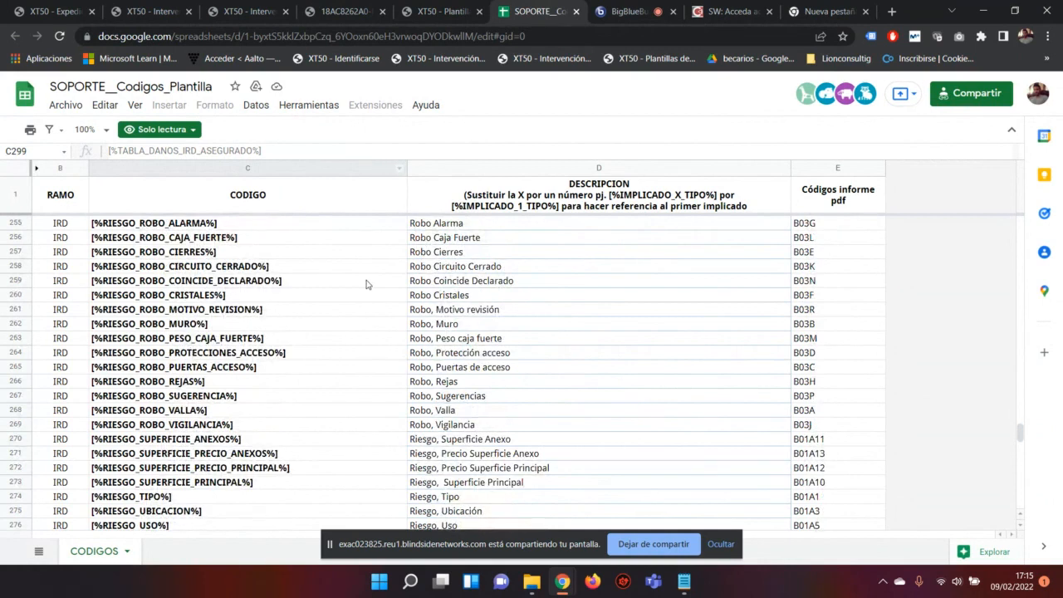
pyautogui.scroll(3, 366, 284)
pyautogui.click(440, 11)
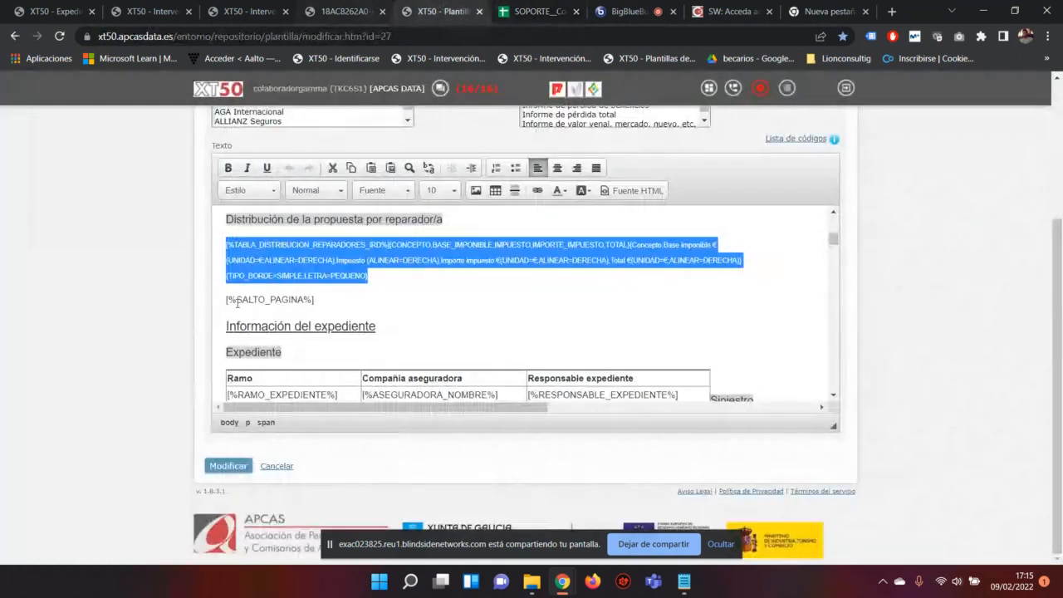
# Step: Select the PROPUESTA_INDEMNIZACION_APLICAR_FRANQUICIA placeholder line under Franquicia, then switch to the report PDF
pyautogui.scroll(3, 346, 275)
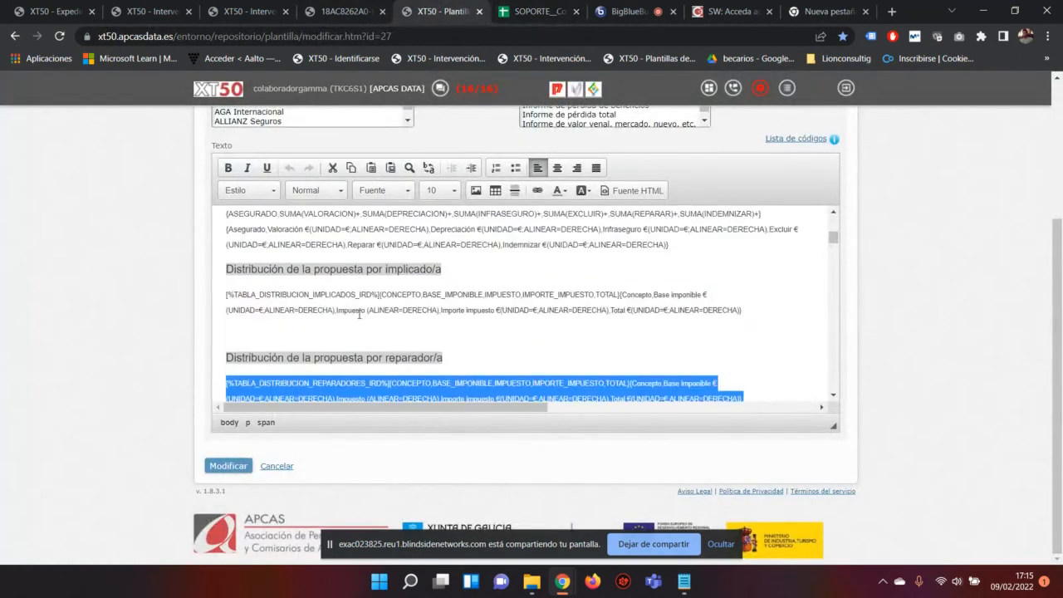
pyautogui.scroll(2, 359, 314)
pyautogui.scroll(-3, 357, 312)
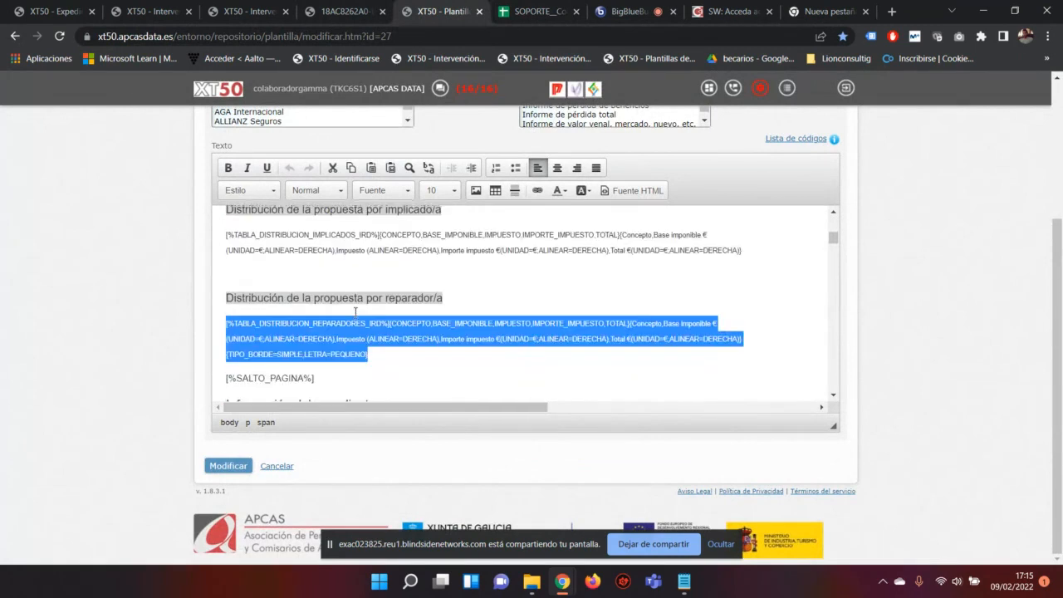
pyautogui.scroll(5, 356, 312)
pyautogui.scroll(-2, 357, 312)
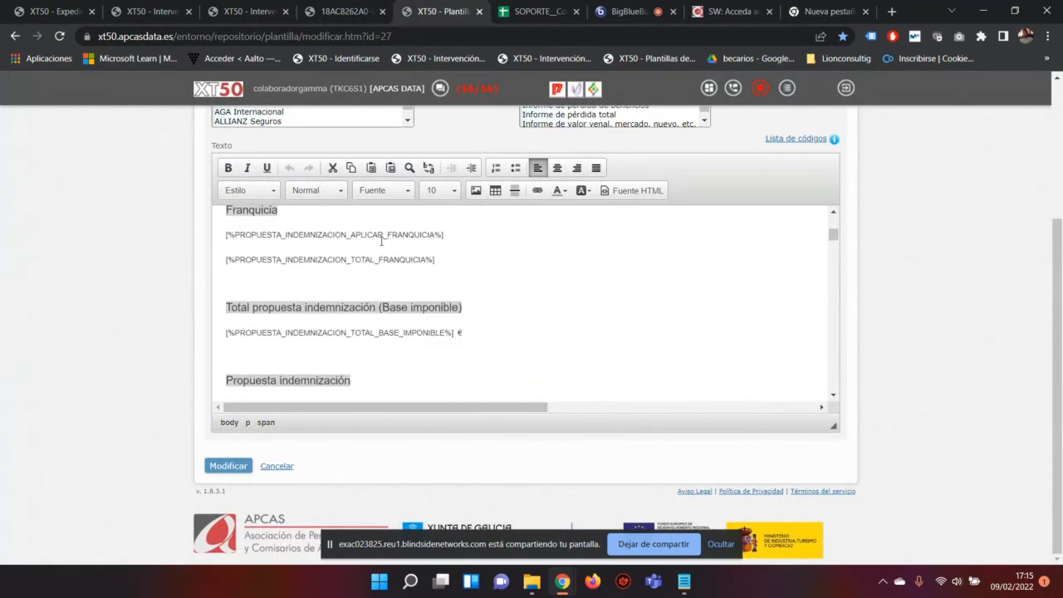
pyautogui.moveTo(460, 236); pyautogui.dragTo(220, 234)
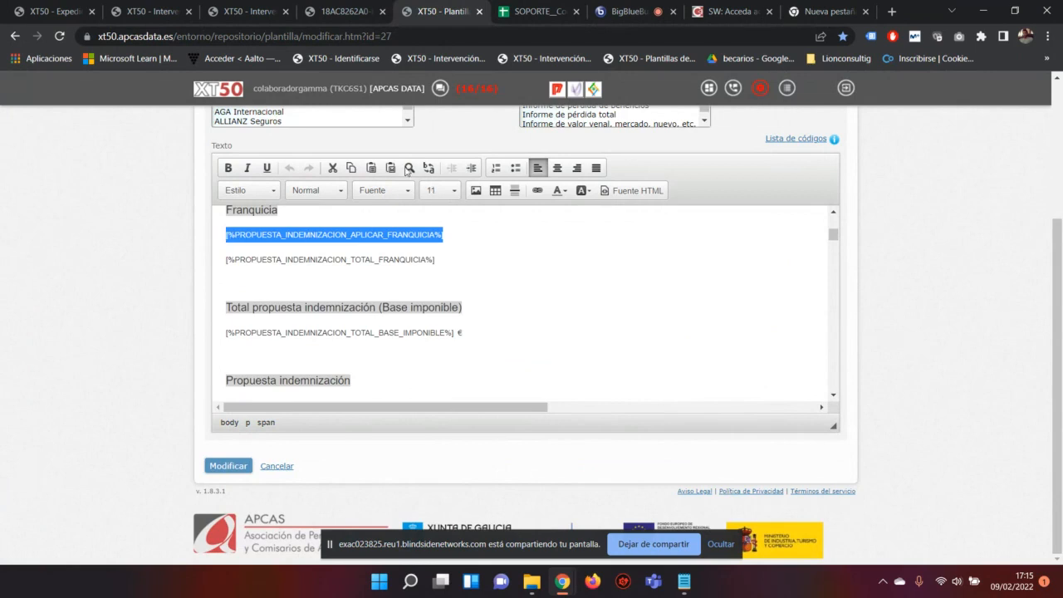
pyautogui.click(344, 12)
pyautogui.scroll(5, 472, 329)
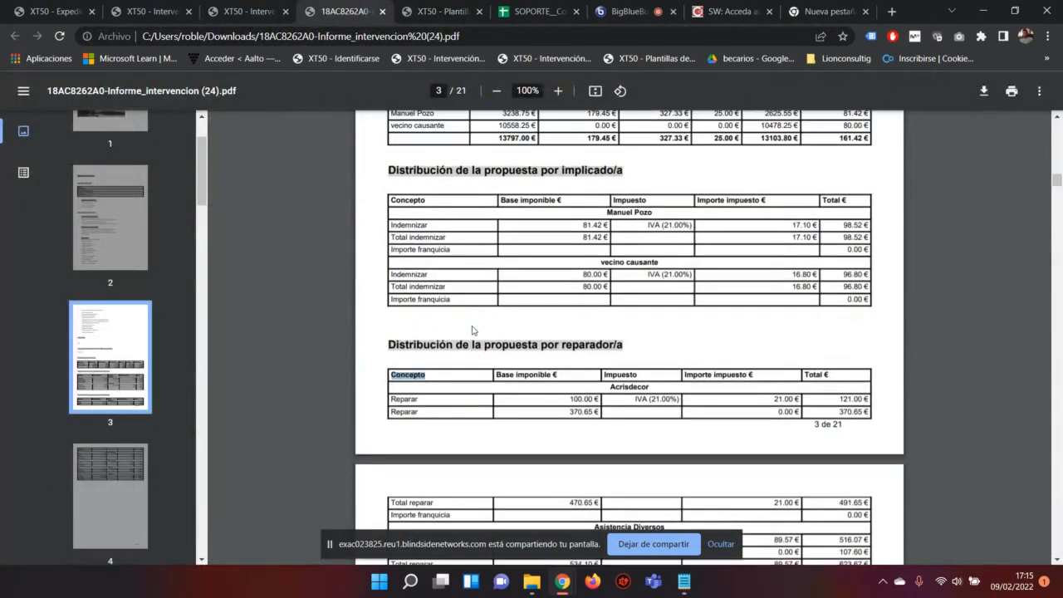
# Step: Clear the Franquicia amount highlight and scroll through the PDF's per-repairer distribution tables
pyautogui.scroll(4, 471, 330)
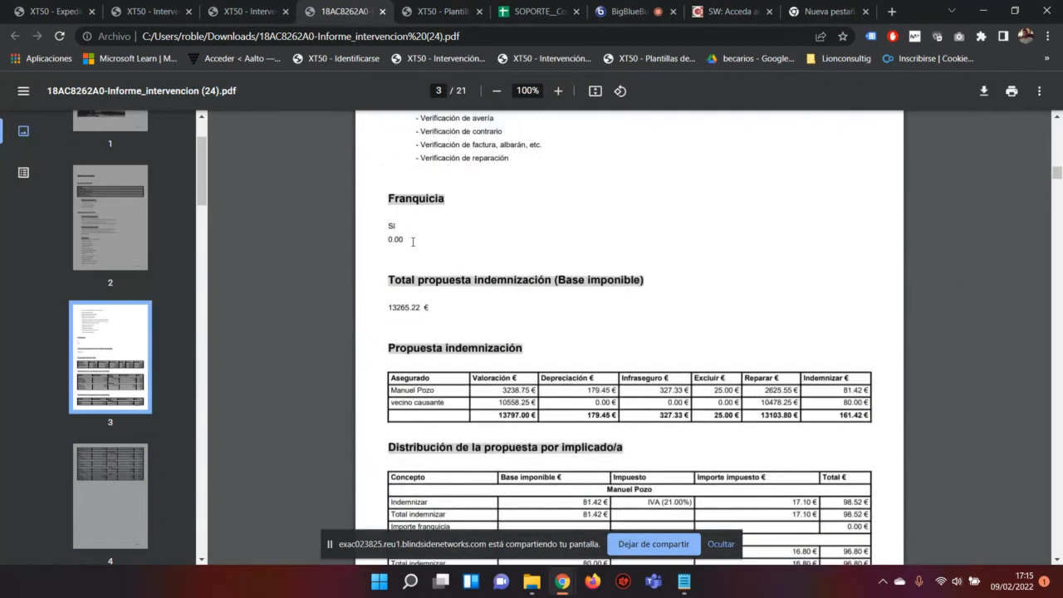
pyautogui.click(426, 241)
pyautogui.scroll(-4, 463, 282)
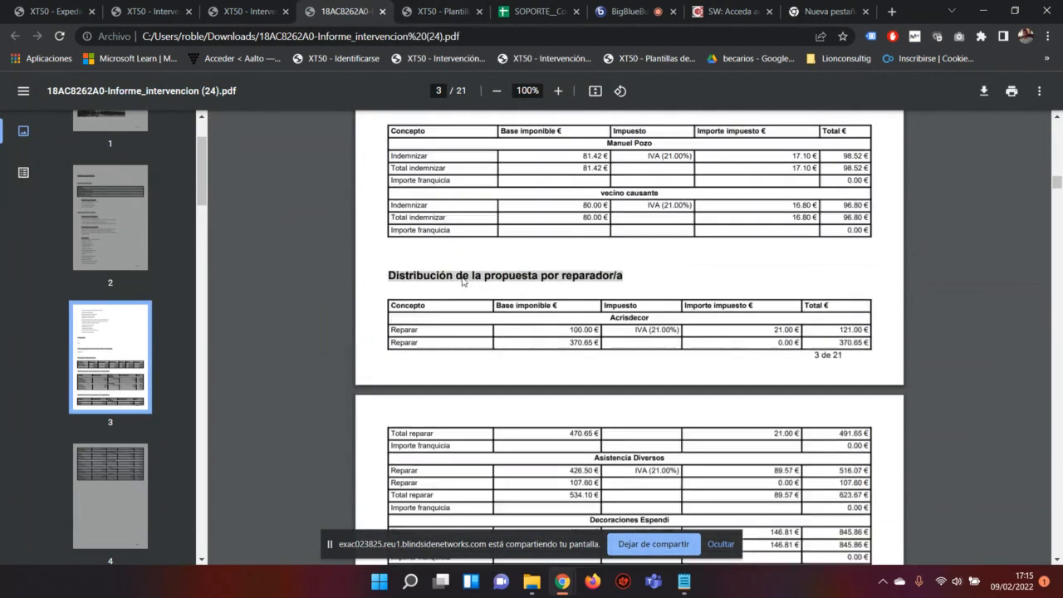
pyautogui.scroll(2, 463, 281)
pyautogui.scroll(-3, 463, 281)
pyautogui.scroll(2, 462, 279)
pyautogui.scroll(-2, 463, 278)
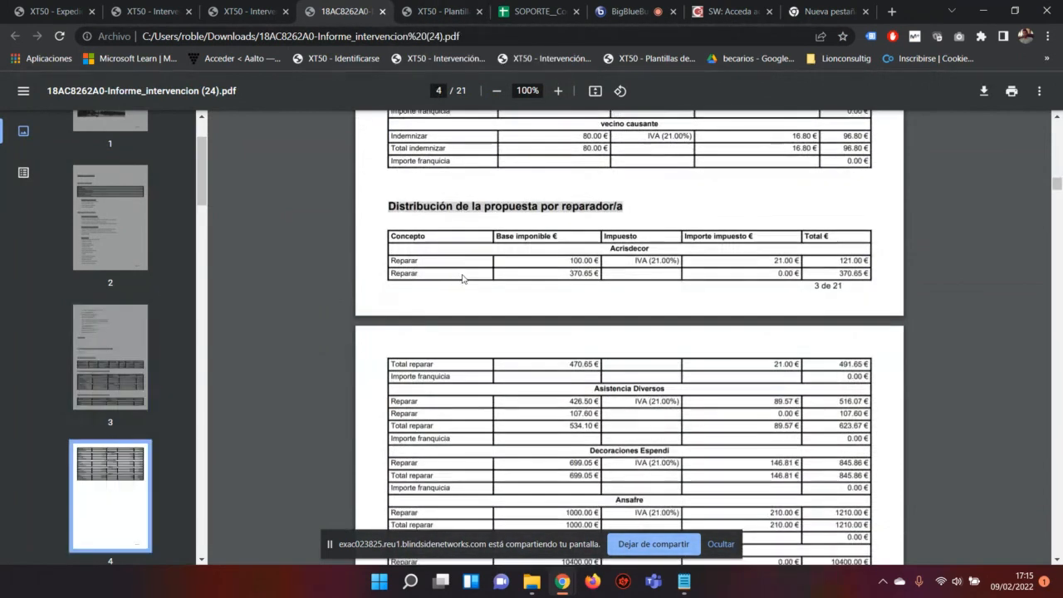
pyautogui.scroll(-3, 463, 278)
pyautogui.scroll(6, 459, 282)
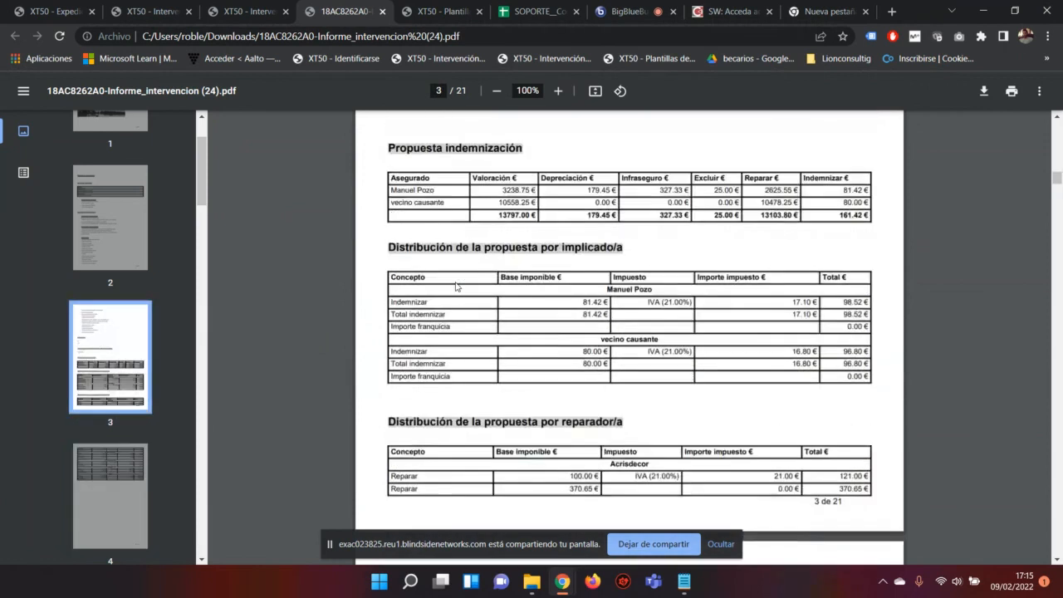
pyautogui.scroll(1, 455, 286)
pyautogui.scroll(-10, 455, 287)
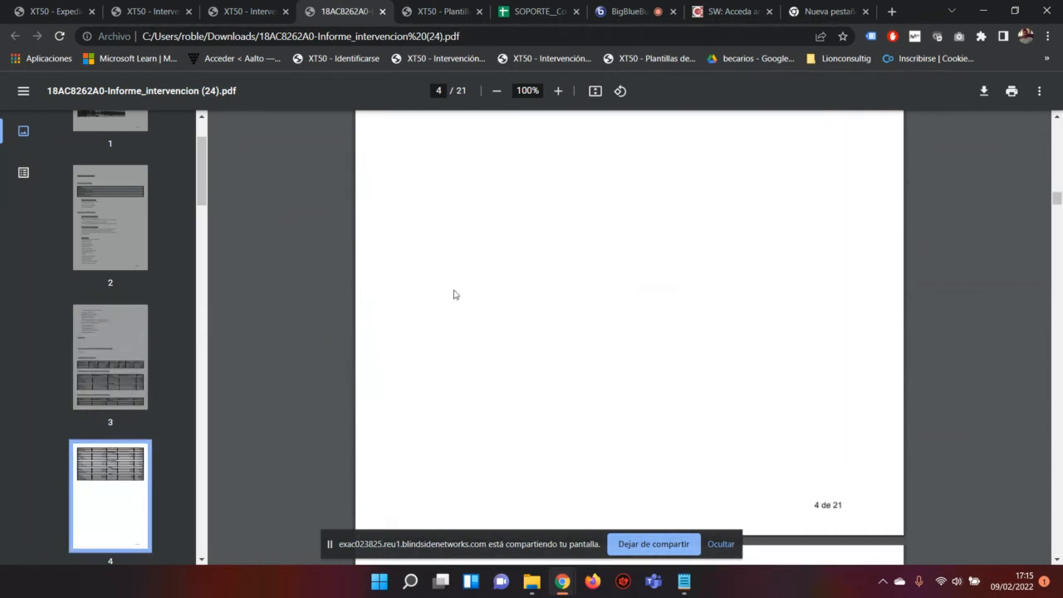
pyautogui.scroll(-6, 453, 294)
pyautogui.scroll(5, 450, 292)
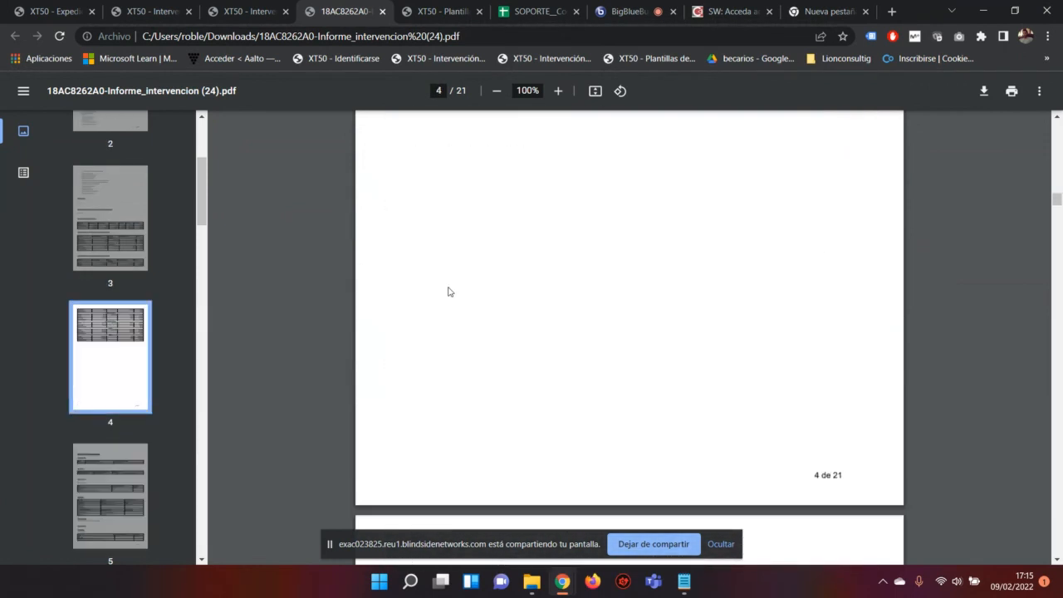
pyautogui.scroll(6, 447, 290)
# Step: Highlight the 'Distribución de la propuesta por reparador/a' heading and table, then return to the codes sheet near row 299
pyautogui.moveTo(385, 135); pyautogui.dragTo(434, 164)
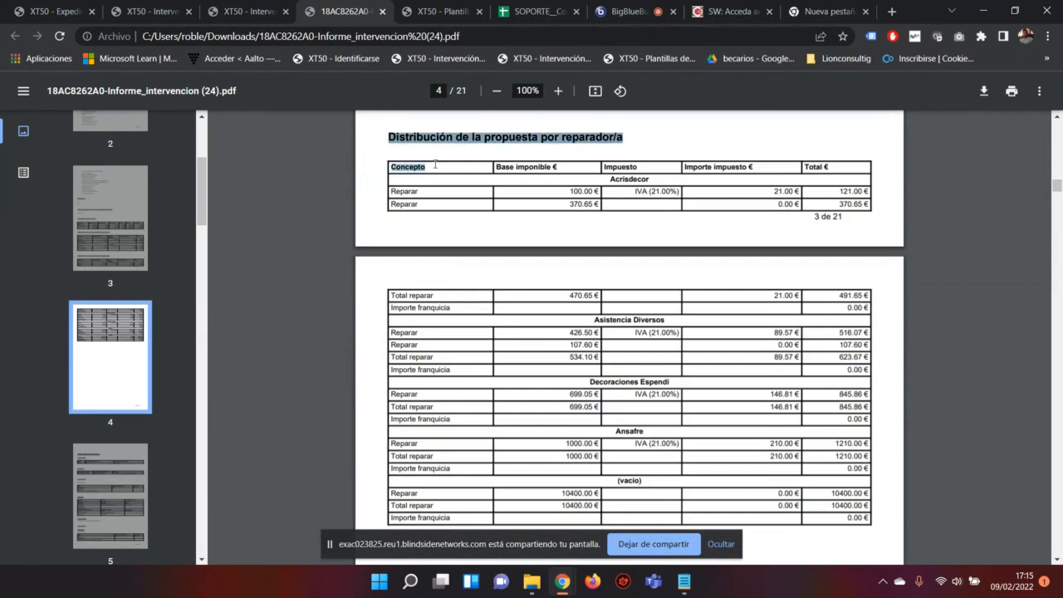
pyautogui.moveTo(799, 424); pyautogui.dragTo(791, 514)
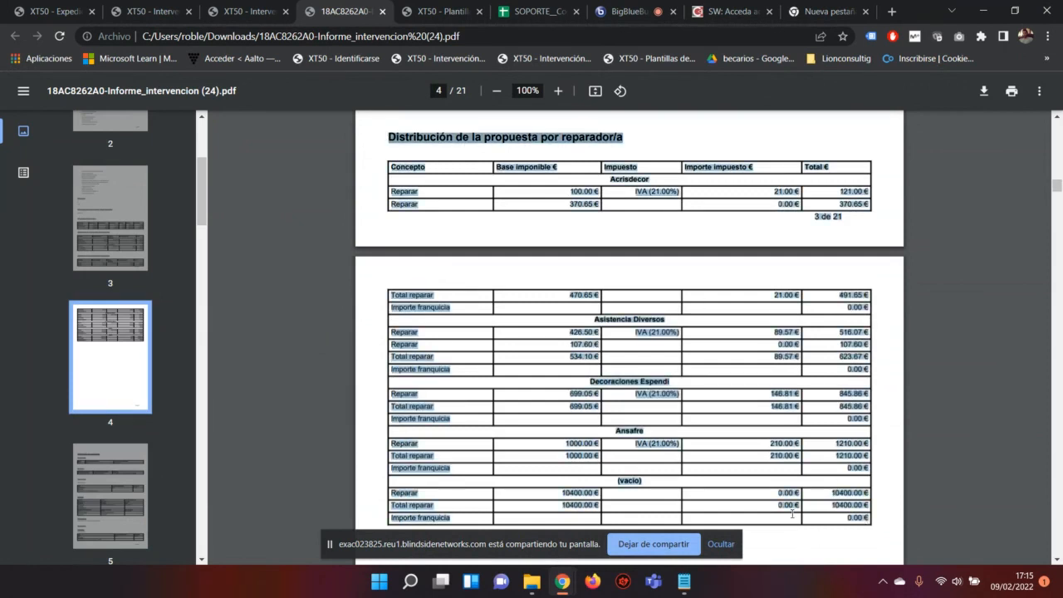
pyautogui.click(538, 11)
pyautogui.scroll(-8, 187, 313)
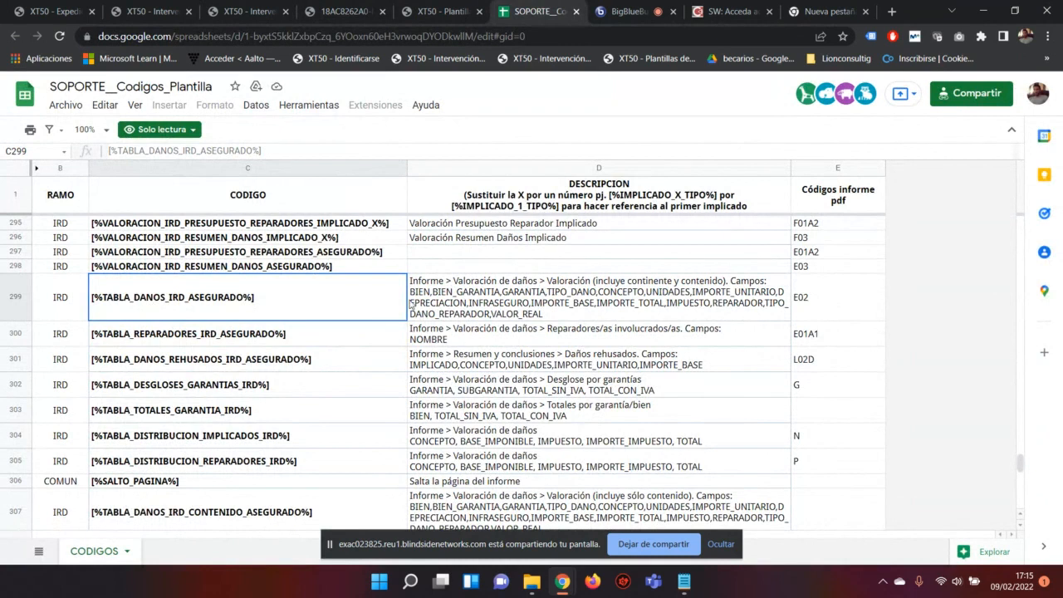
# Step: Pass through the XT50 editor and bring back page 4 of the report PDF
pyautogui.click(427, 11)
pyautogui.click(344, 7)
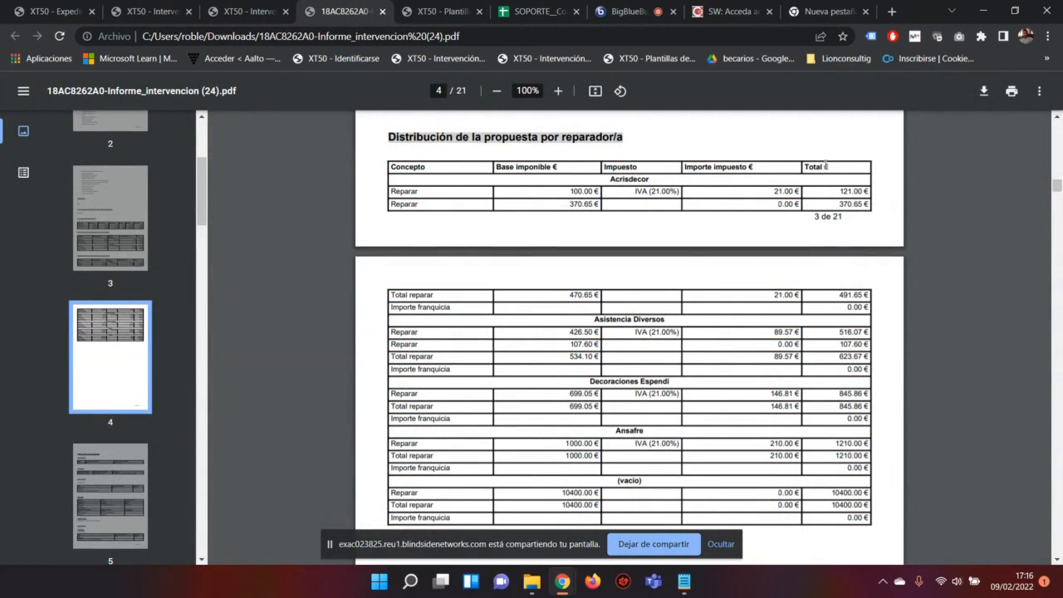
# Step: Select the TABLA_DISTRIBUCION_REPARADORES_IRD code in the template's reparador section, then return to the codes sheet
pyautogui.click(418, 10)
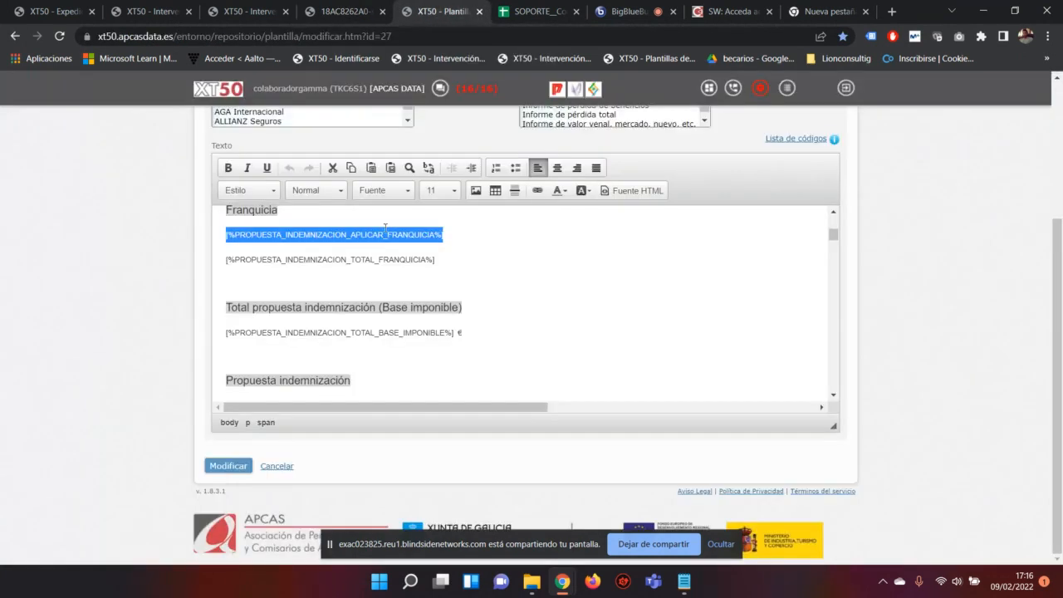
pyautogui.scroll(-1, 360, 256)
pyautogui.scroll(-5, 359, 257)
pyautogui.scroll(1, 357, 249)
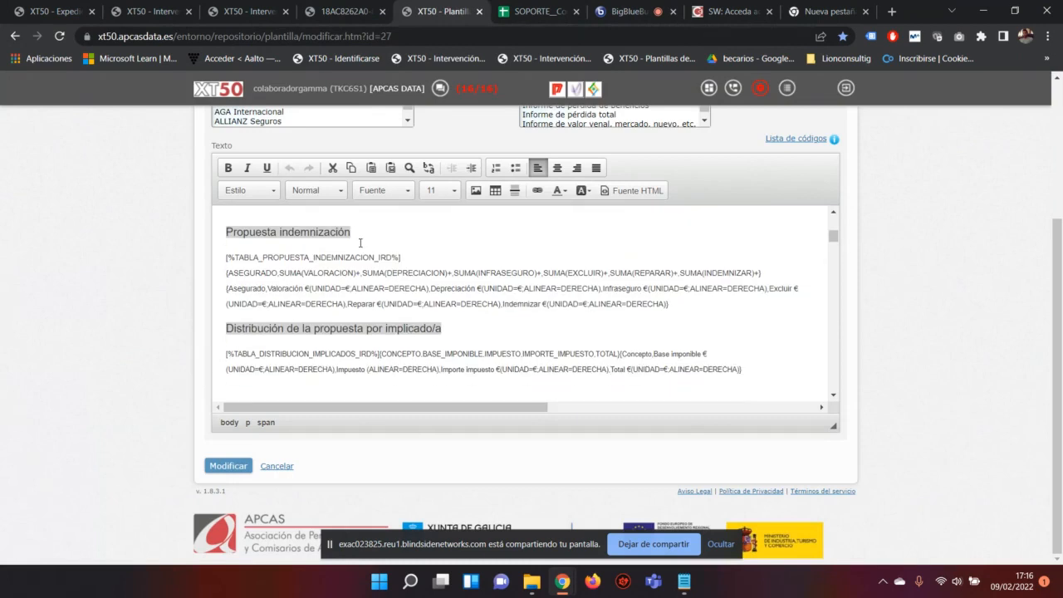
pyautogui.scroll(-3, 354, 236)
pyautogui.moveTo(224, 244); pyautogui.dragTo(390, 242)
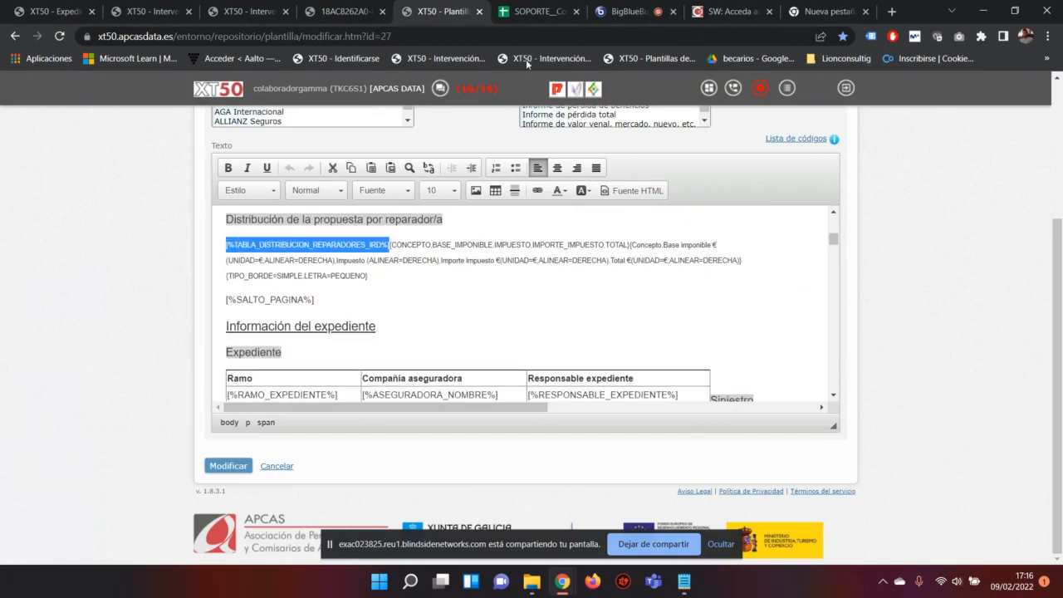
pyautogui.click(545, 10)
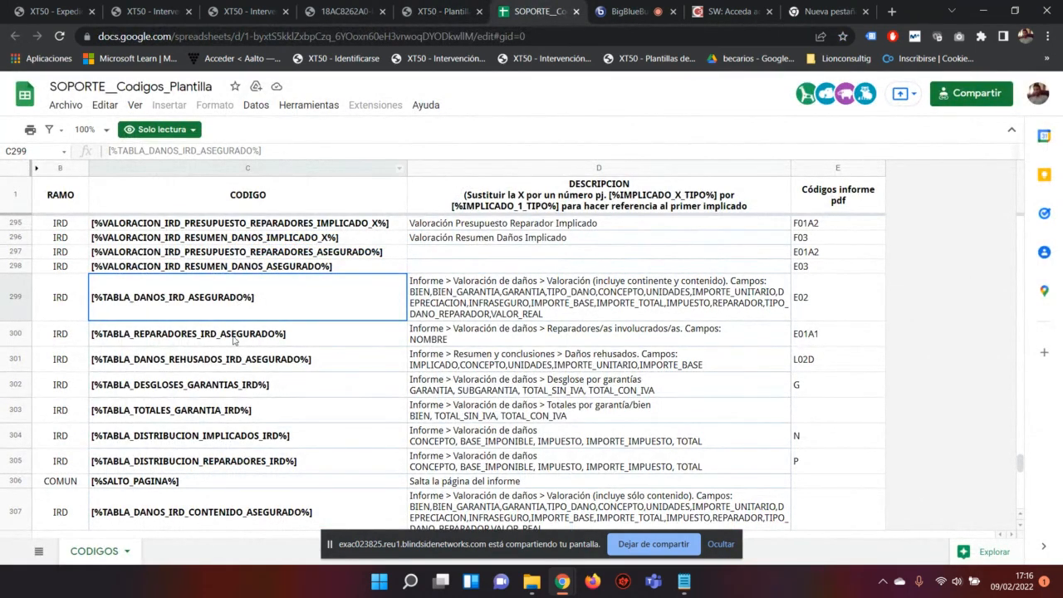
# Step: Switch to the XT50 - Plantilla template tab
pyautogui.click(442, 11)
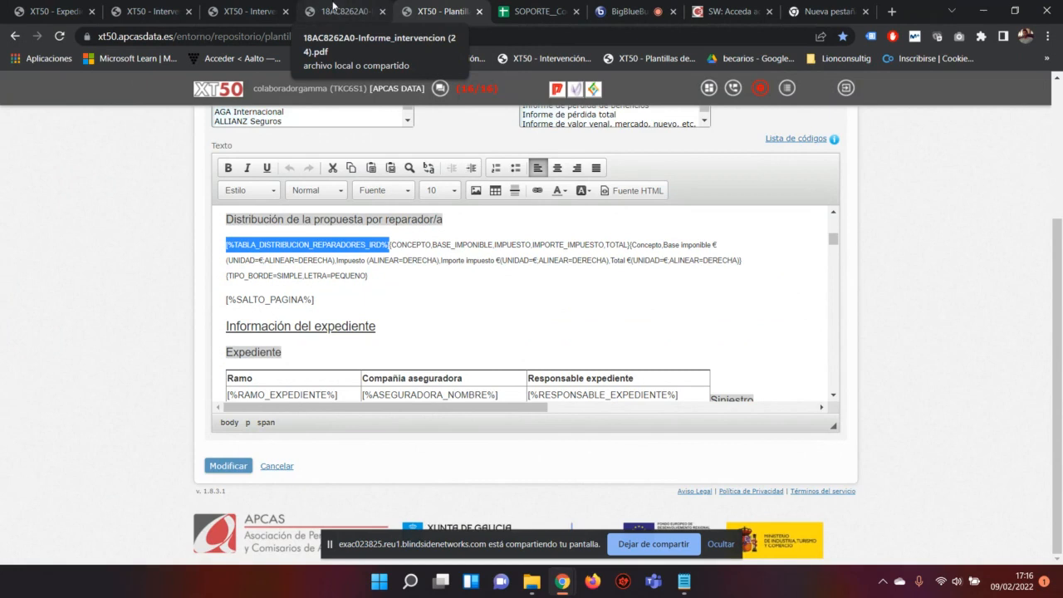
pyautogui.click(339, 11)
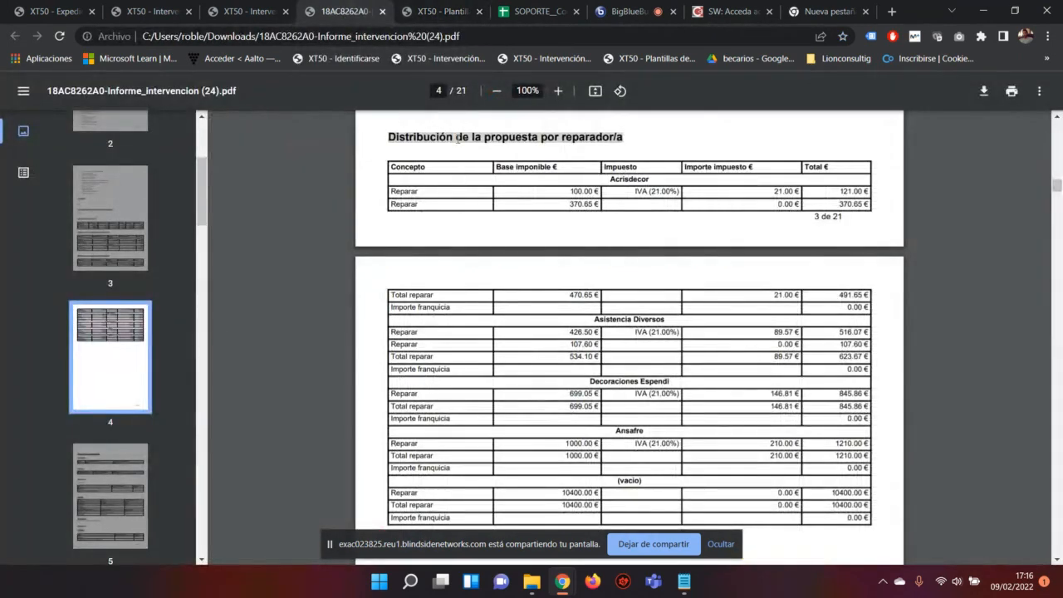
pyautogui.click(430, 8)
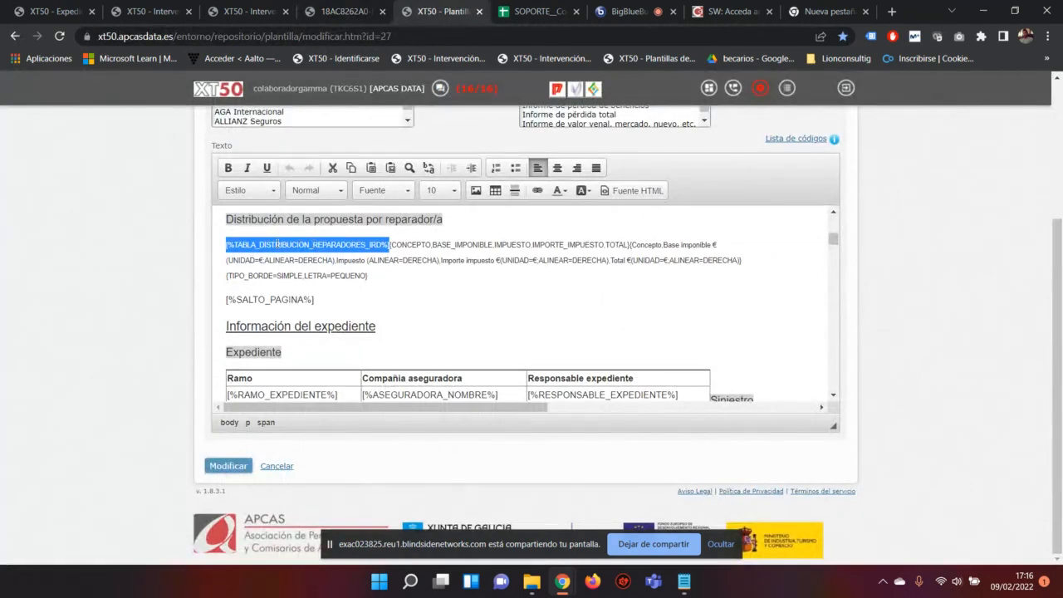
pyautogui.click(336, 10)
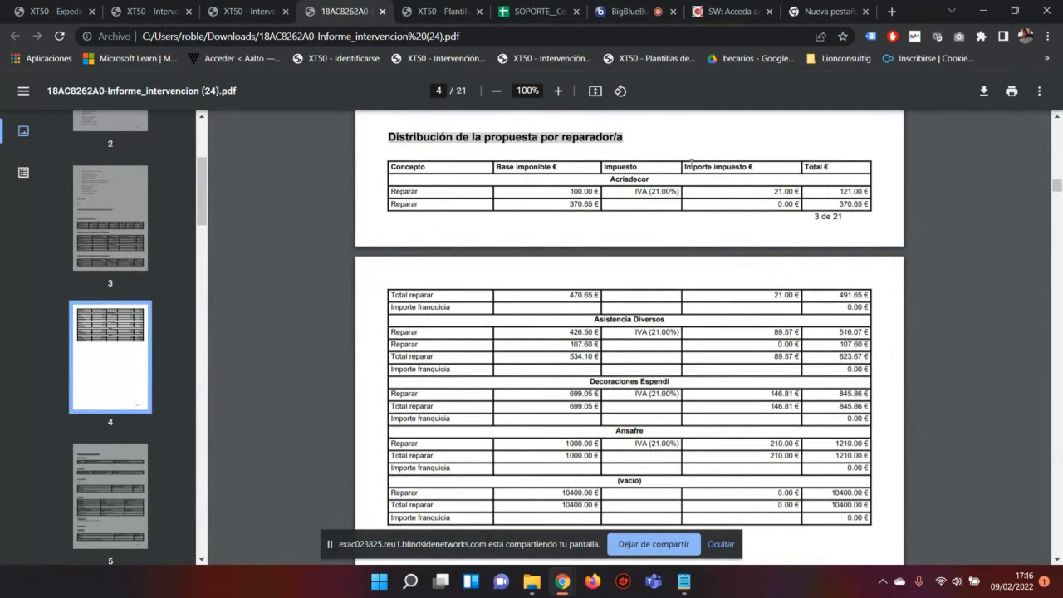
pyautogui.click(435, 11)
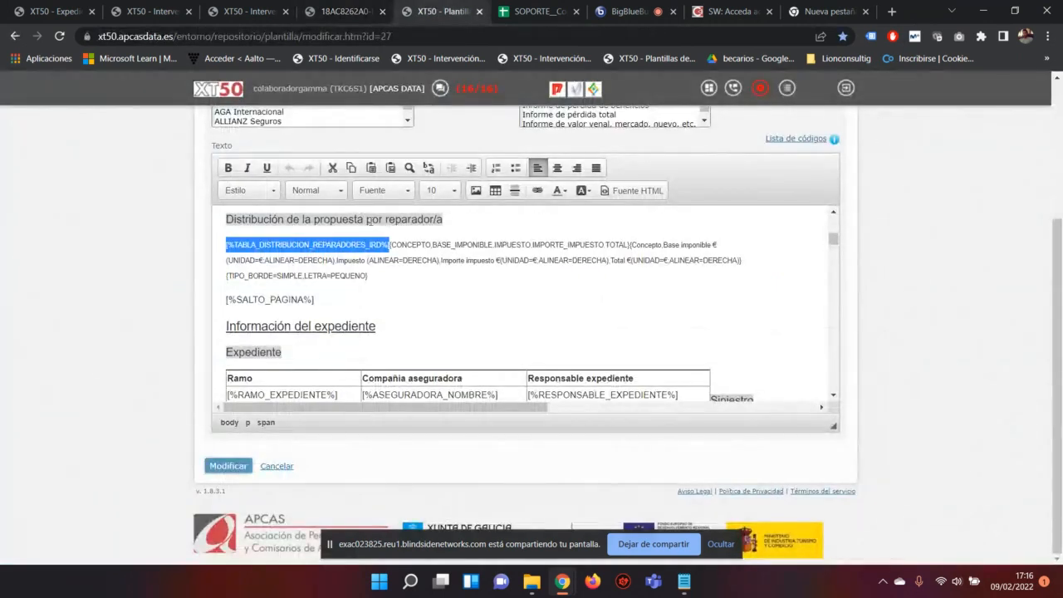
pyautogui.click(389, 244)
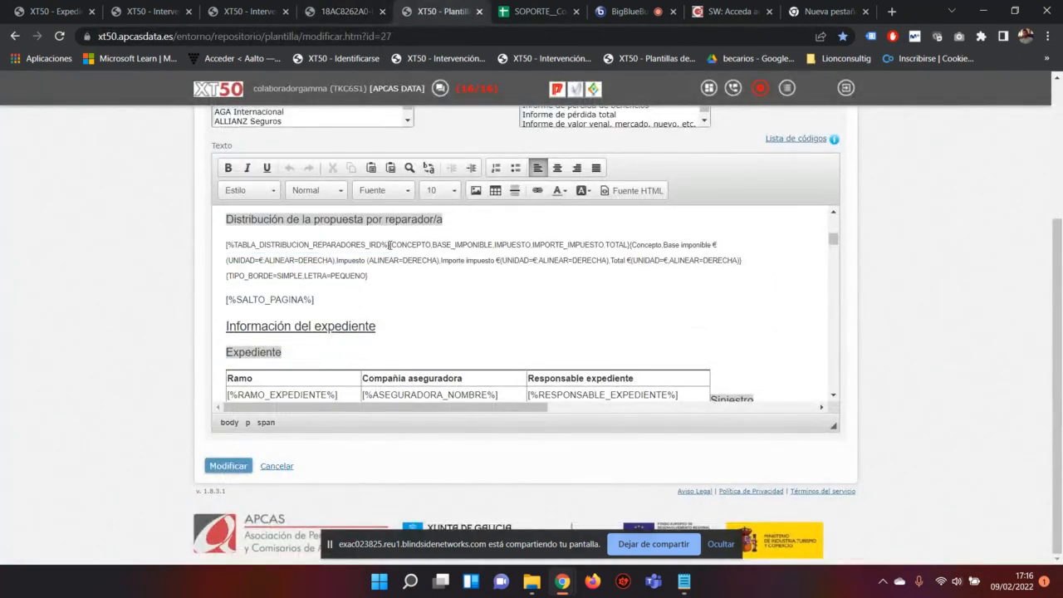
pyautogui.moveTo(390, 244); pyautogui.dragTo(628, 241)
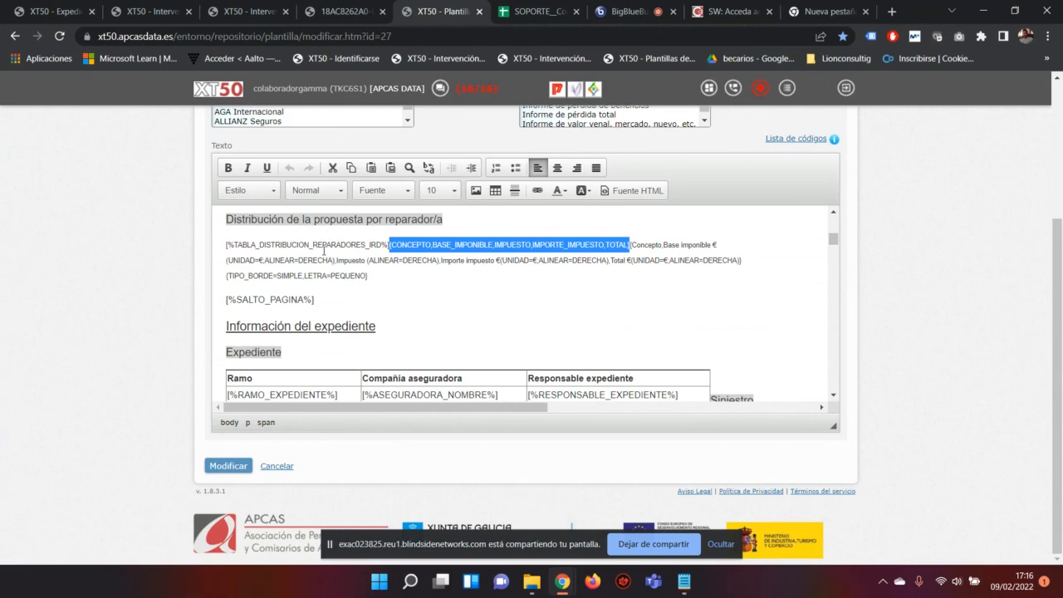
pyautogui.moveTo(226, 246); pyautogui.dragTo(629, 243)
pyautogui.click(389, 246)
# Step: Read the codes and field lists in cells C299–D300 of the codes sheet
pyautogui.click(516, 9)
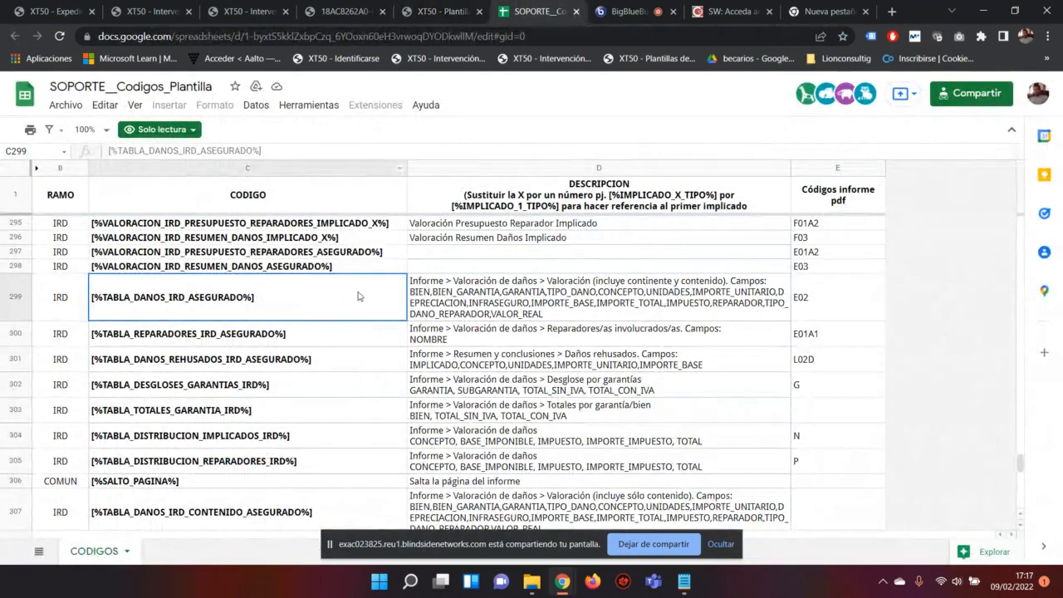
pyautogui.click(463, 290)
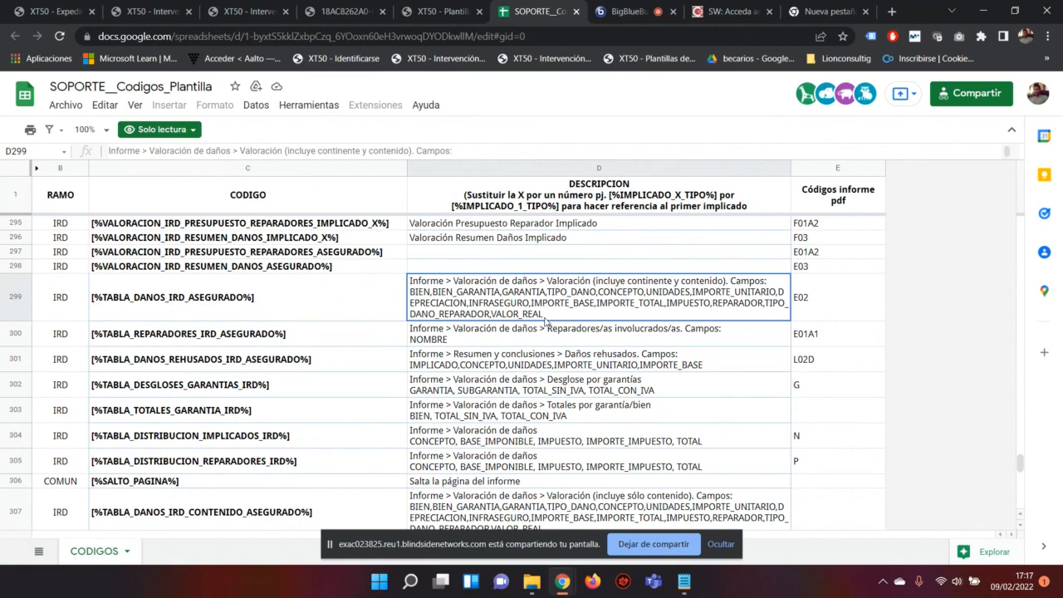
pyautogui.click(267, 302)
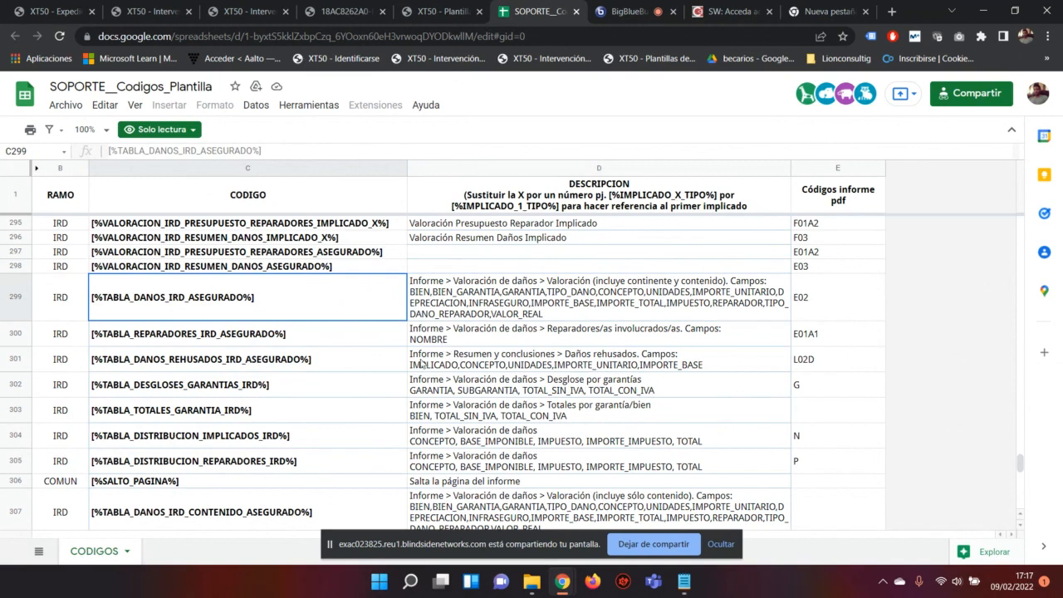
pyautogui.scroll(-2, 432, 330)
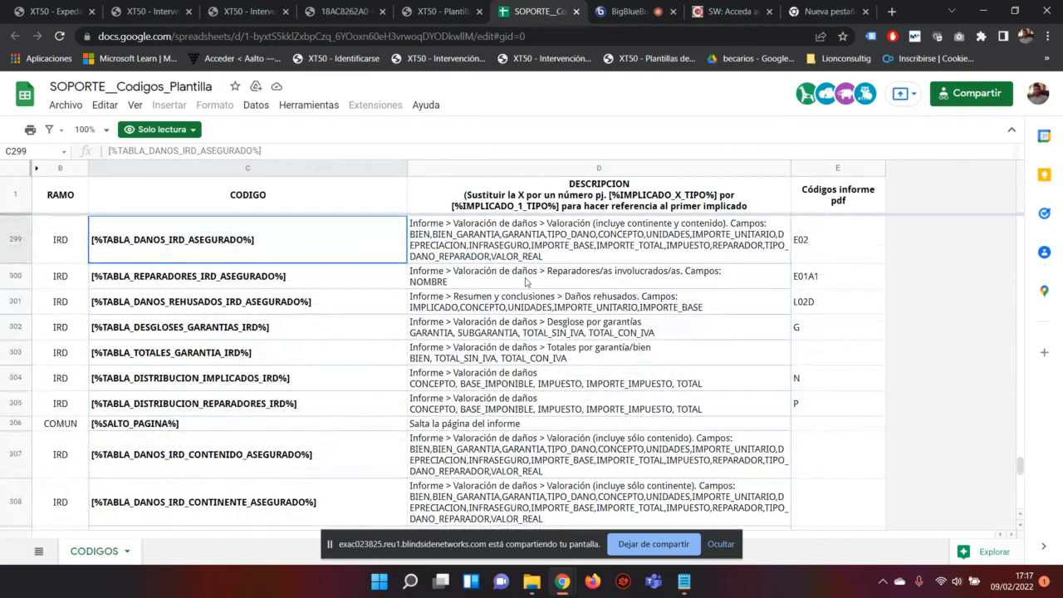
pyautogui.click(708, 272)
pyautogui.click(285, 288)
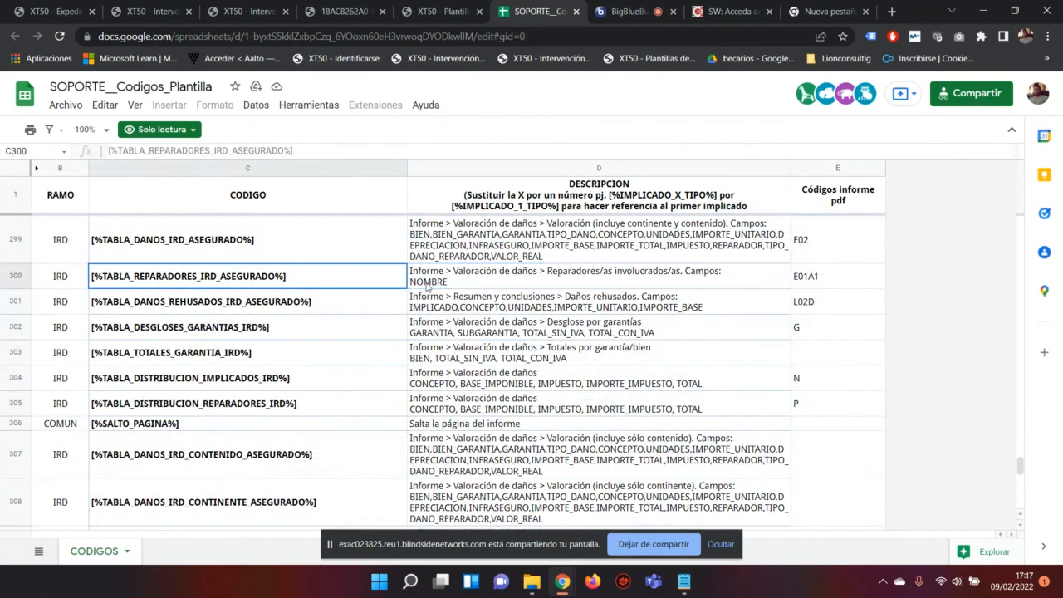
pyautogui.click(432, 285)
pyautogui.scroll(-1, 432, 285)
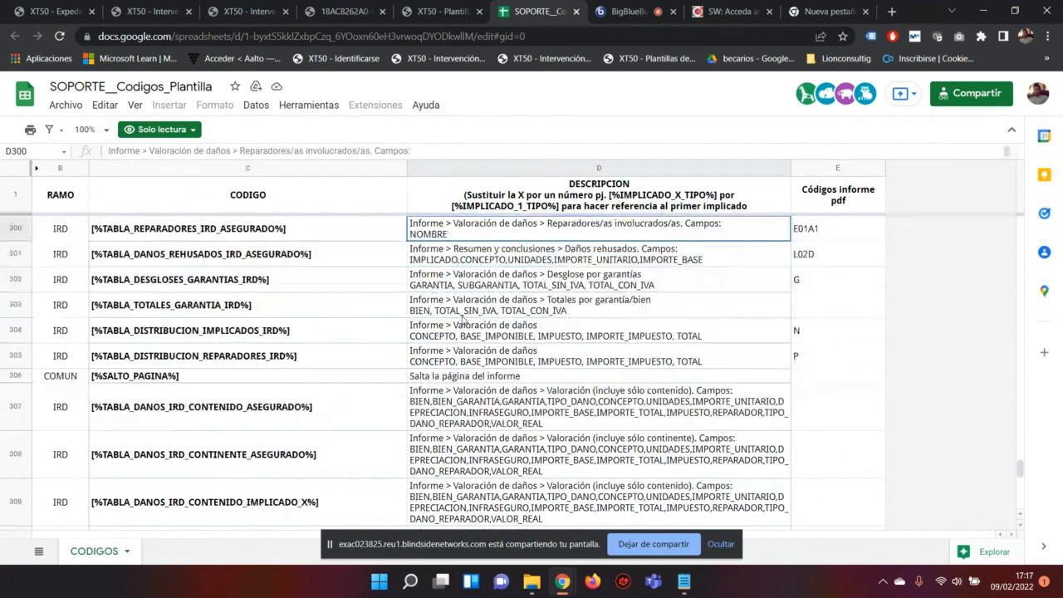
pyautogui.scroll(-4, 531, 311)
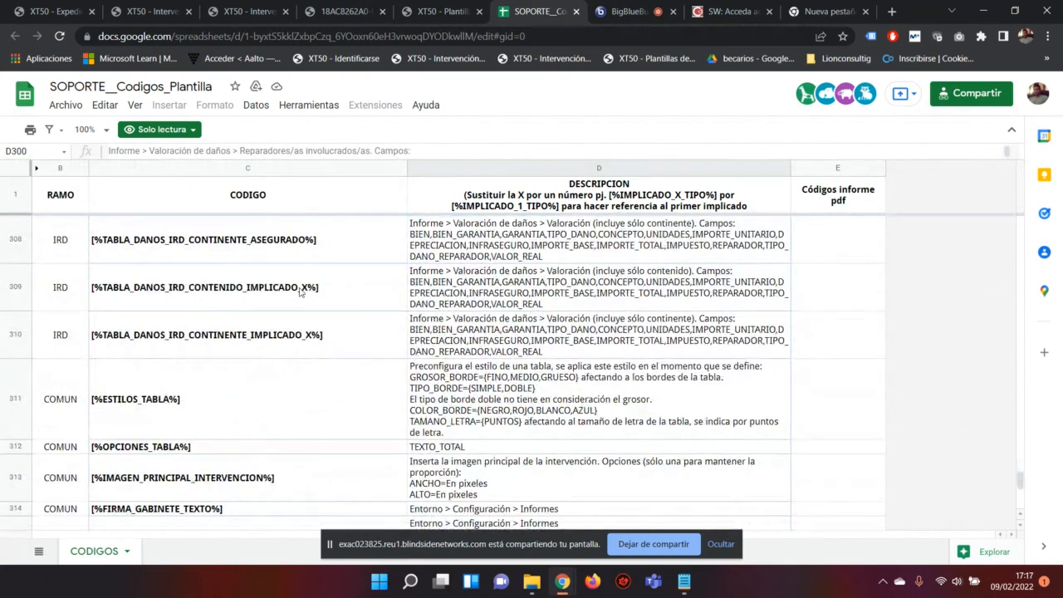
pyautogui.click(428, 6)
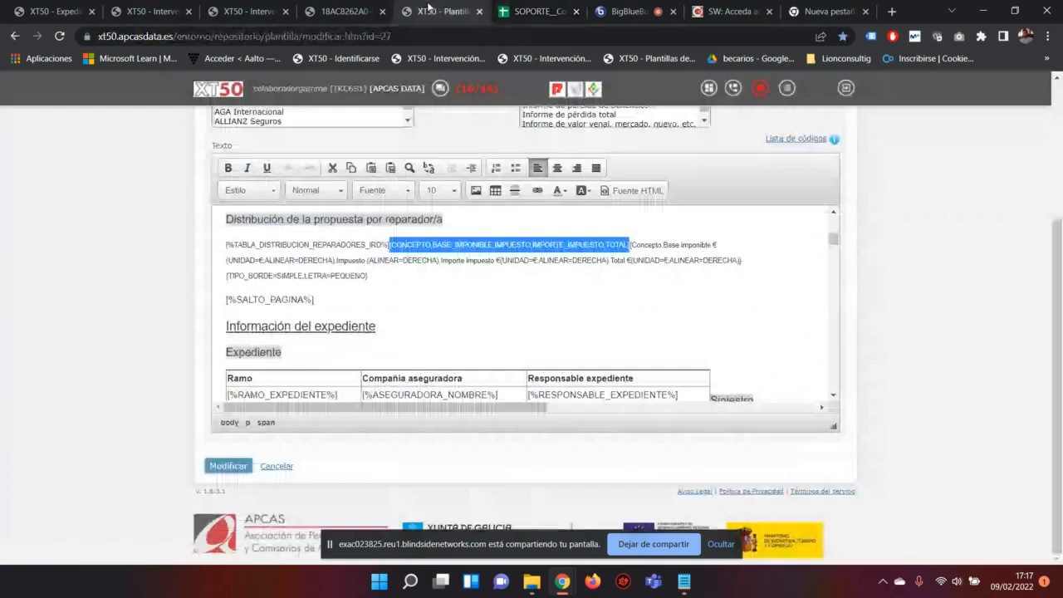
pyautogui.click(516, 6)
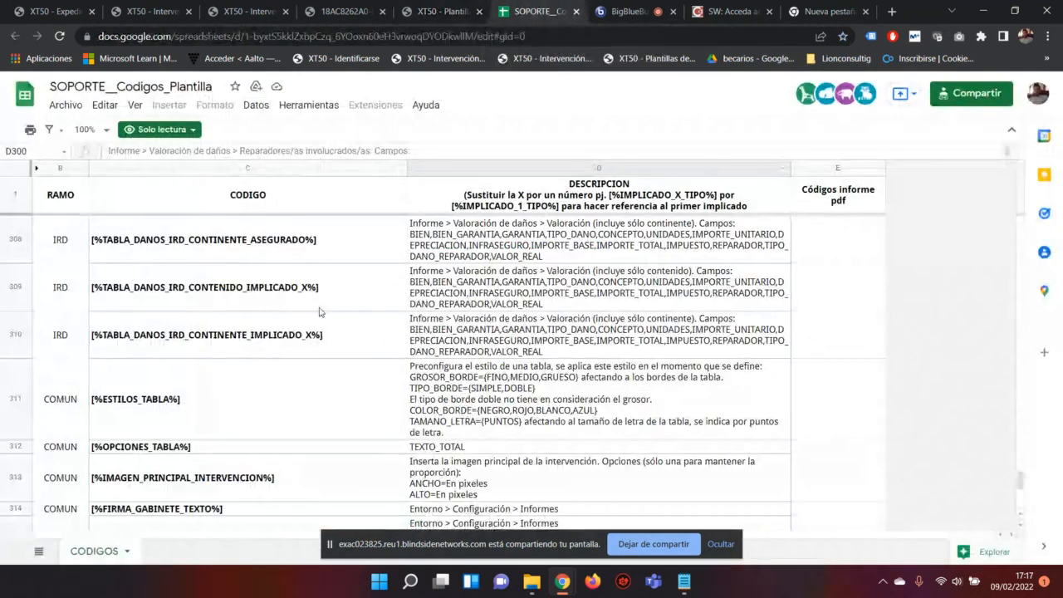
pyautogui.scroll(-2, 329, 308)
pyautogui.scroll(-3, 329, 308)
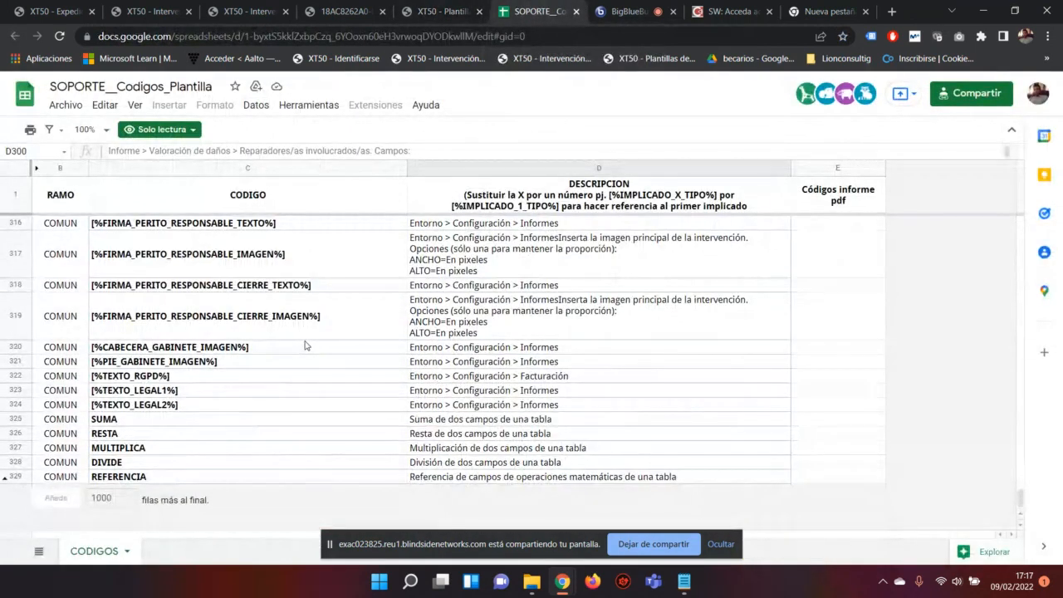
# Step: Search the sheet for 'reparadores' and read the code and fields in C305 and D305
pyautogui.hotkey('ctrl', 'f')
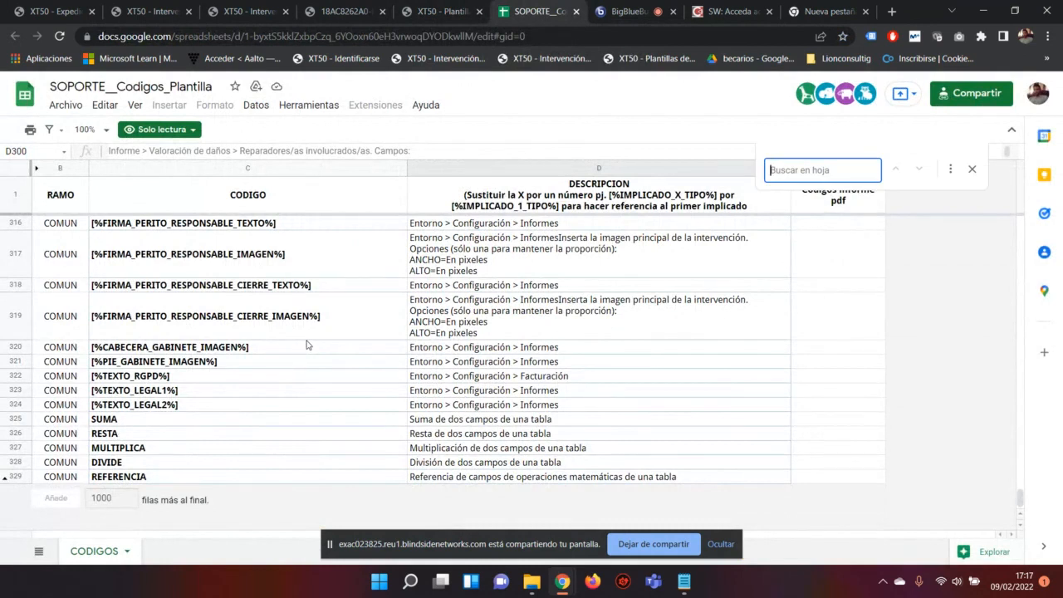
pyautogui.write('reparador')
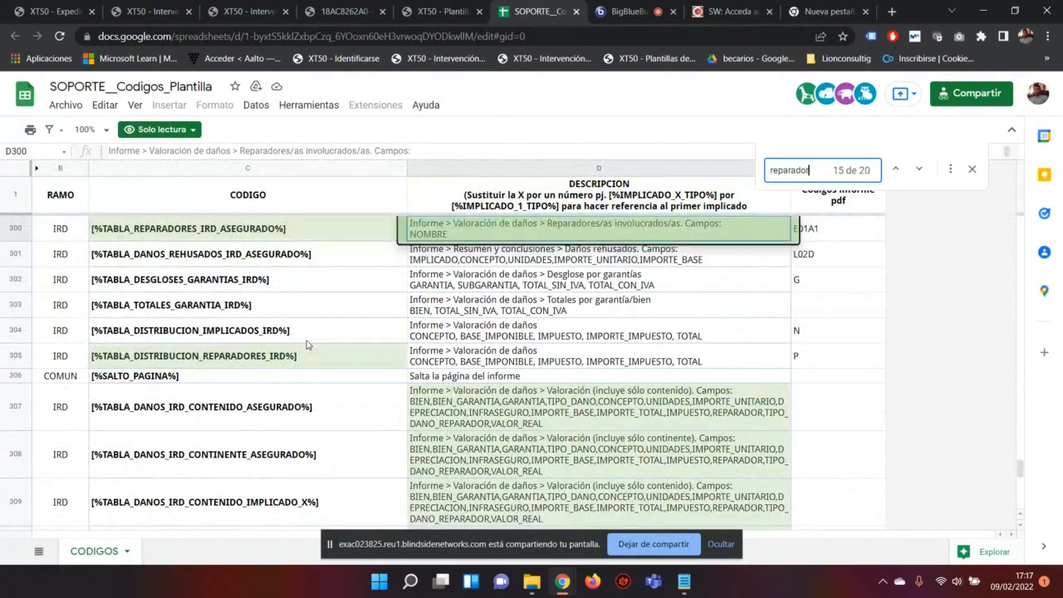
pyautogui.write('es')
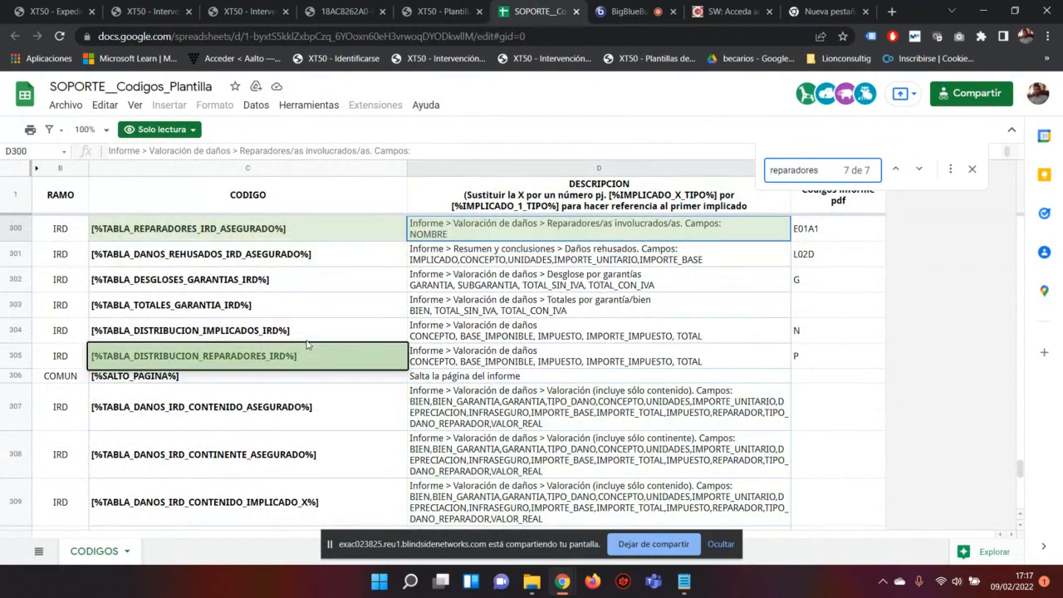
pyautogui.click(222, 348)
pyautogui.click(540, 354)
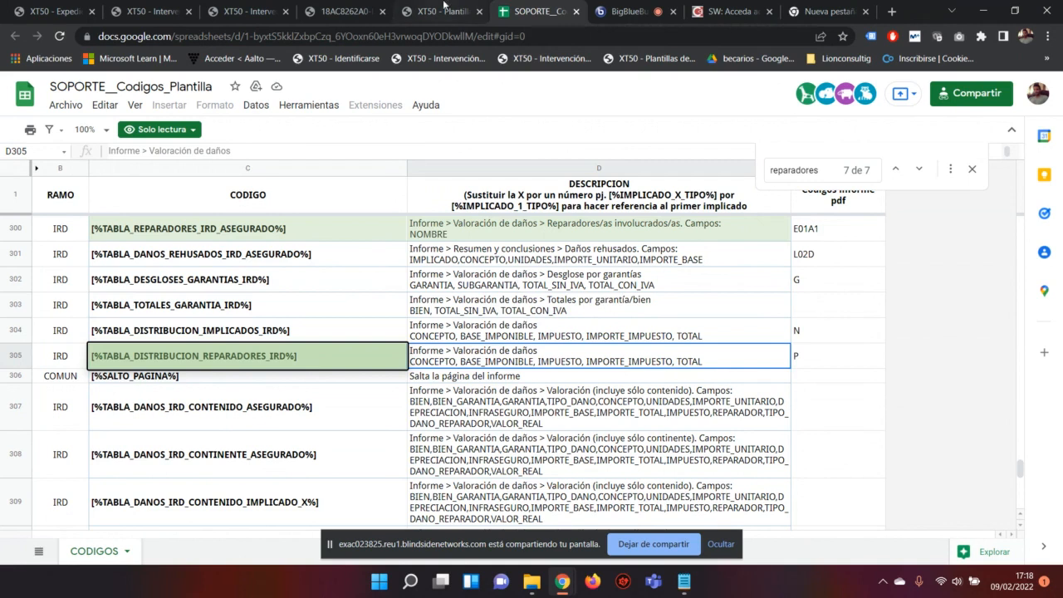
pyautogui.click(443, 11)
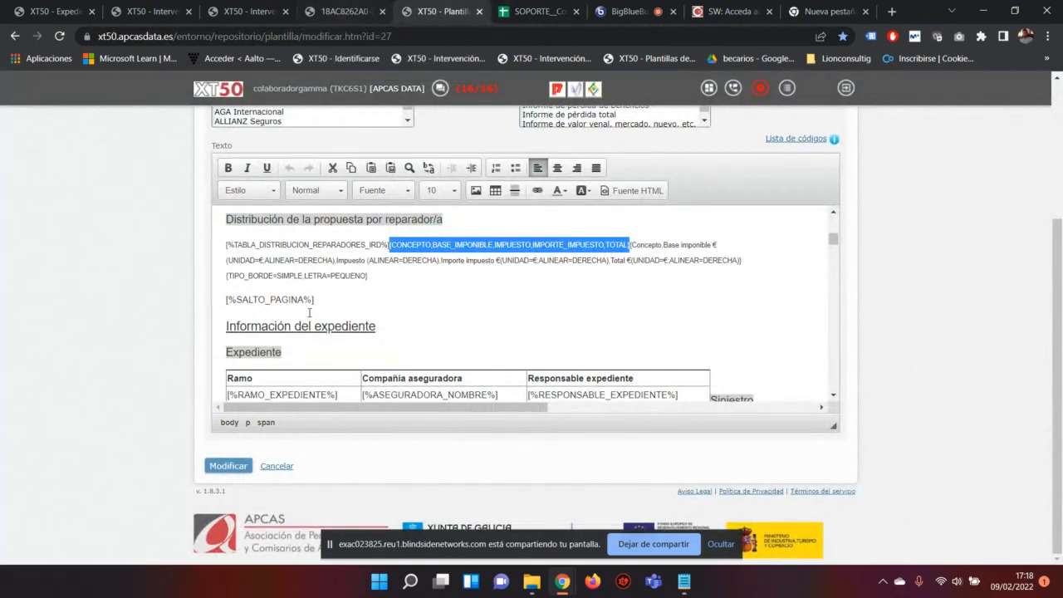
pyautogui.moveTo(225, 245); pyautogui.dragTo(389, 245)
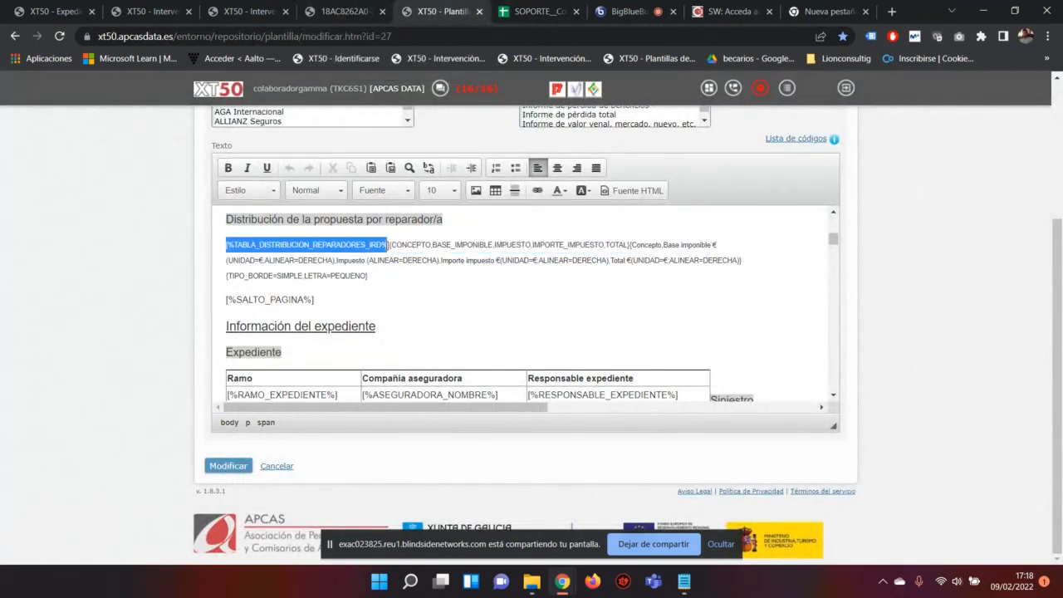
pyautogui.click(392, 243)
pyautogui.doubleClick(392, 245)
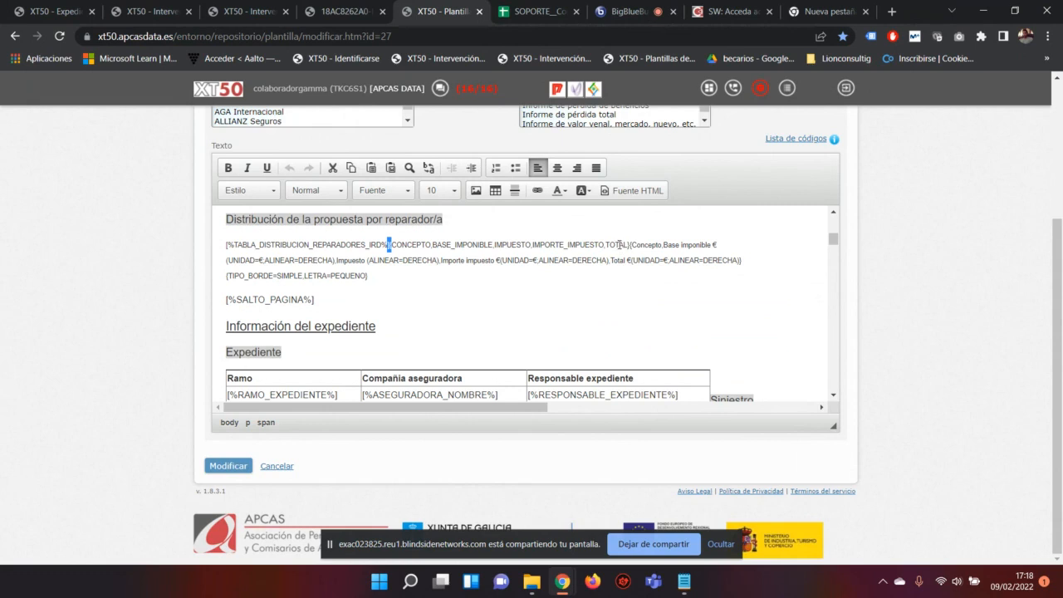
pyautogui.click(629, 245)
pyautogui.moveTo(629, 244); pyautogui.dragTo(608, 276)
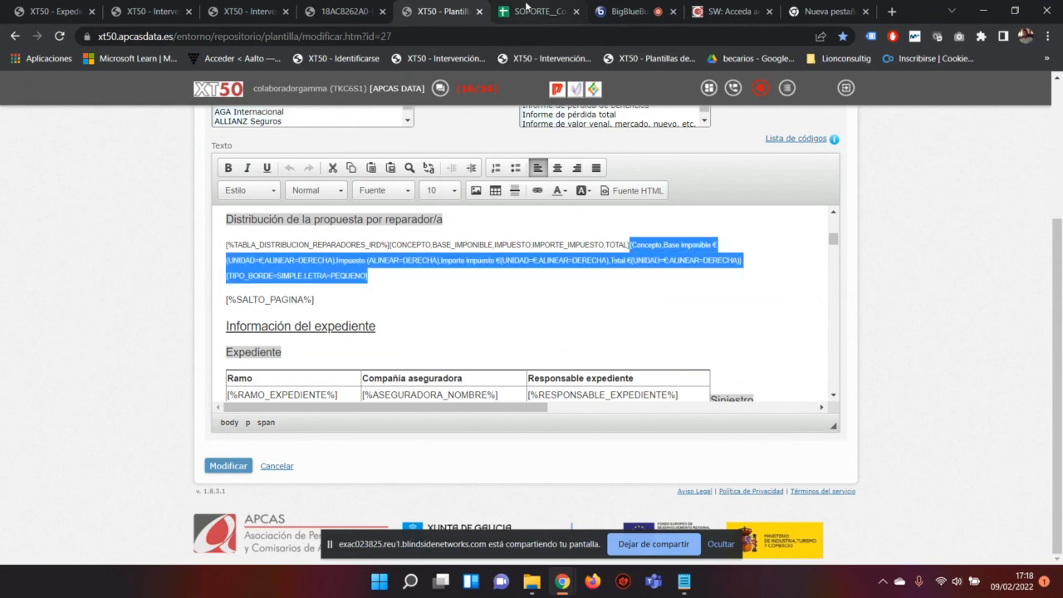
pyautogui.click(403, 243)
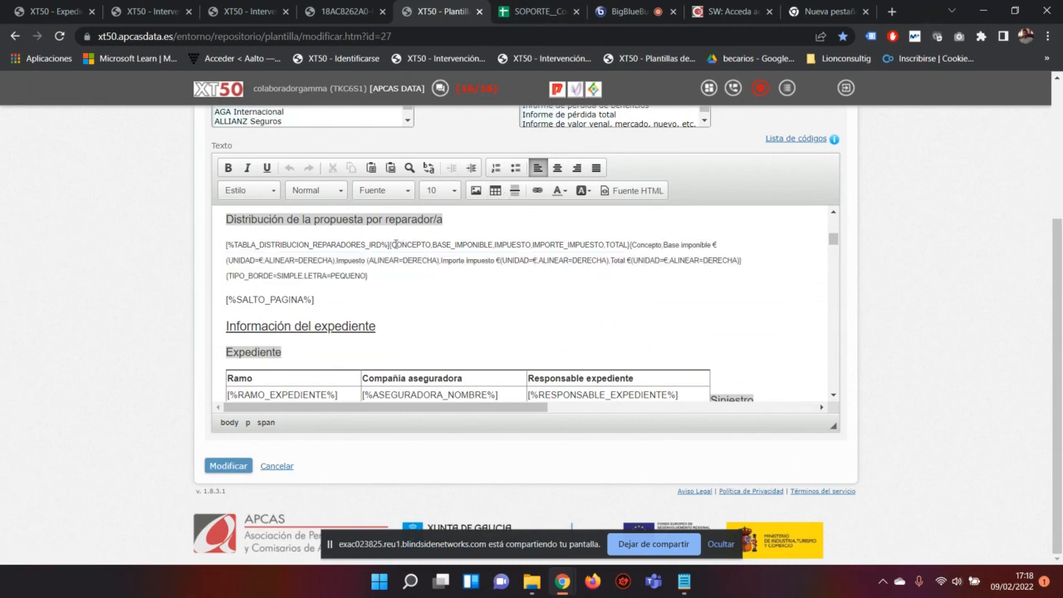
pyautogui.moveTo(392, 245); pyautogui.dragTo(431, 246)
pyautogui.click(333, 9)
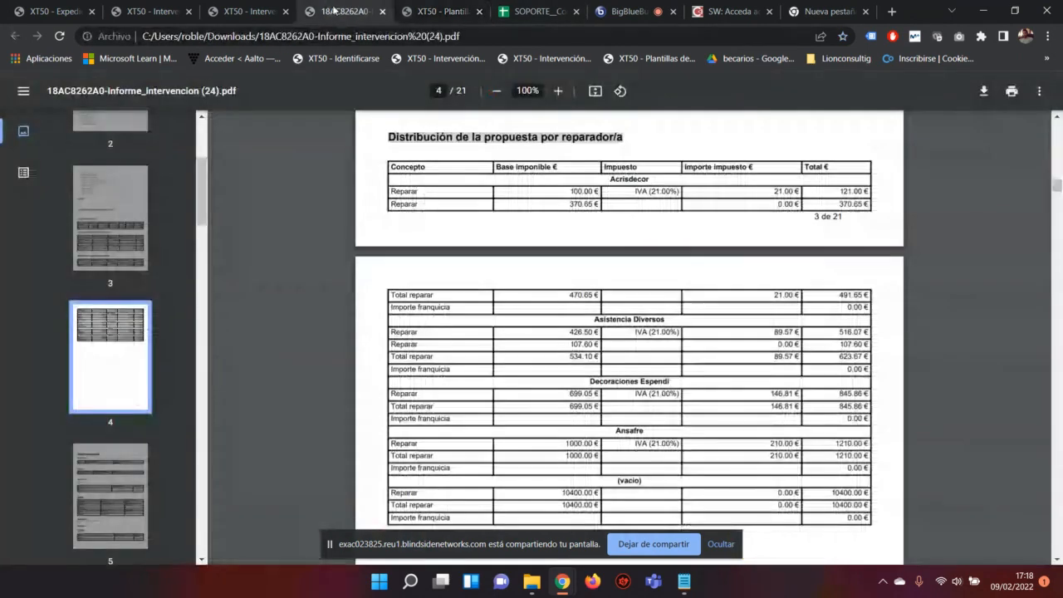
pyautogui.tripleClick(503, 169)
pyautogui.click(562, 166)
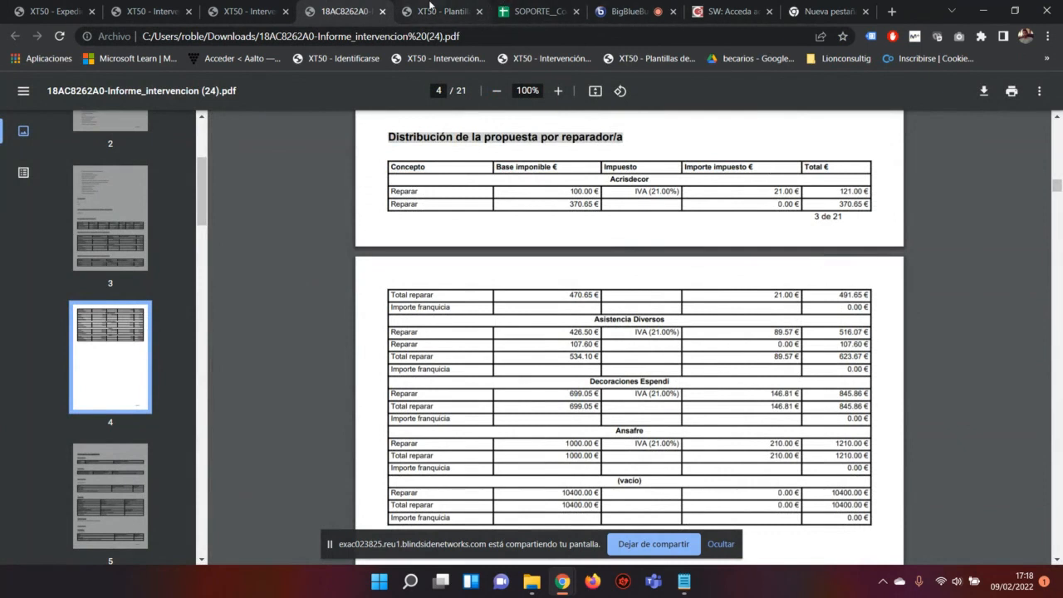
pyautogui.click(435, 11)
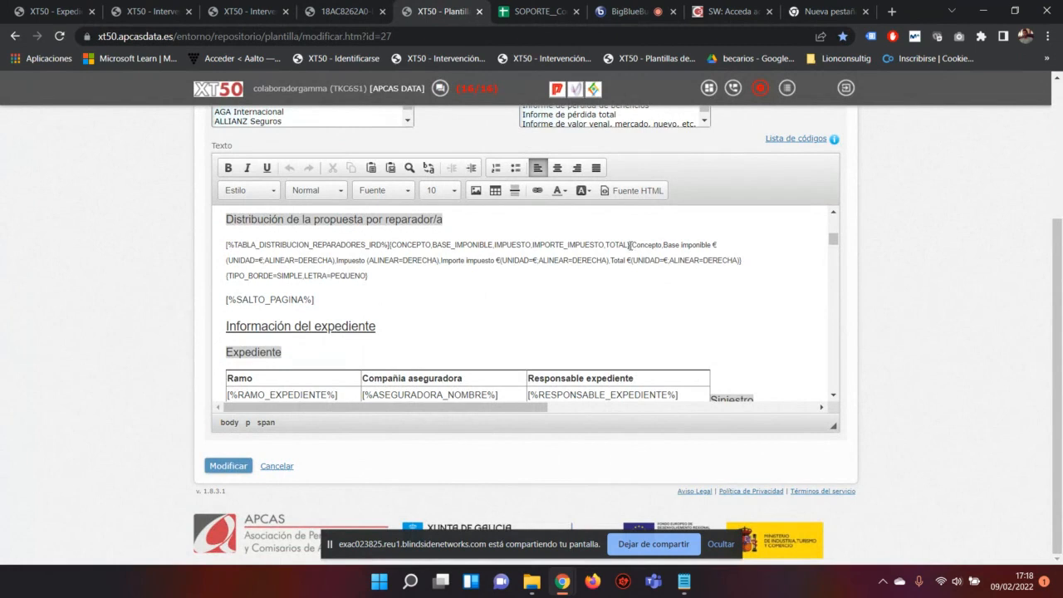
pyautogui.moveTo(629, 245)
pyautogui.mouseDown()
pyautogui.moveTo(636, 260)
pyautogui.moveTo(685, 259)
pyautogui.moveTo(631, 245)
pyautogui.mouseUp()
pyautogui.moveTo(433, 246); pyautogui.dragTo(493, 248)
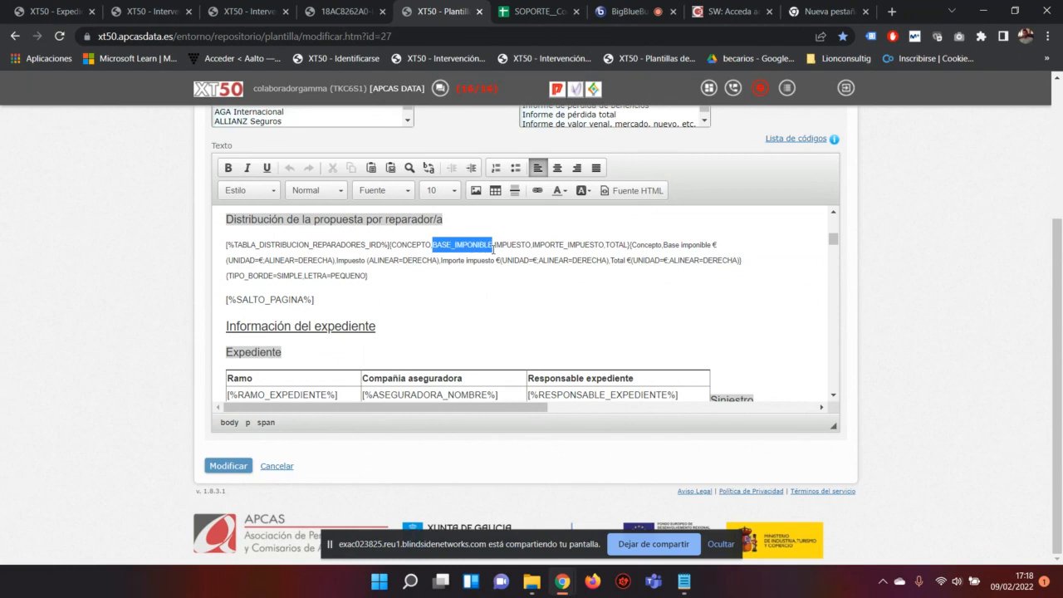
pyautogui.click(660, 247)
pyautogui.moveTo(660, 247); pyautogui.dragTo(635, 246)
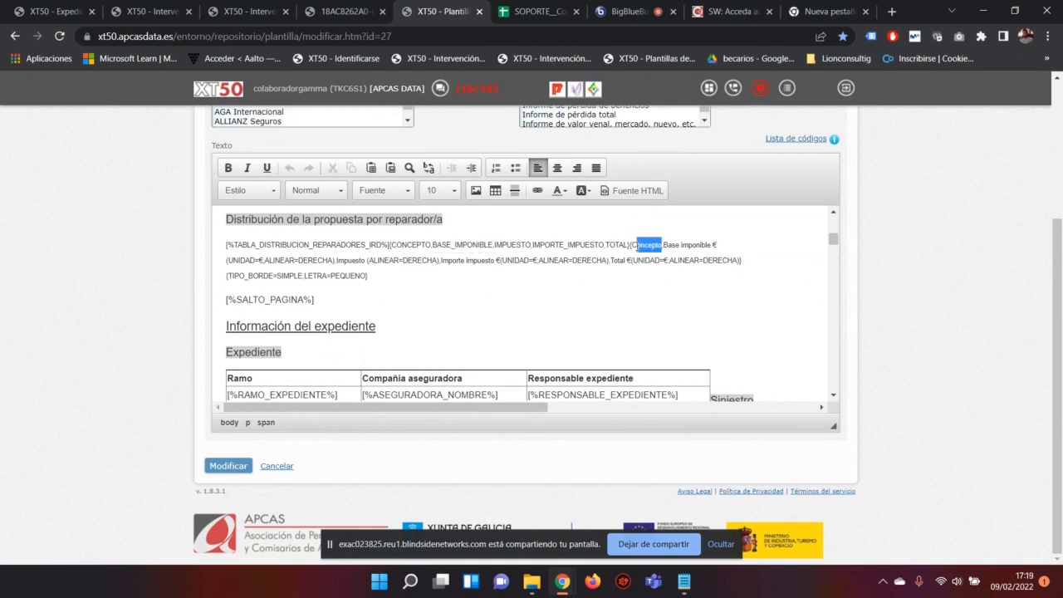
pyautogui.press('BackSpace')
pyautogui.click(331, 8)
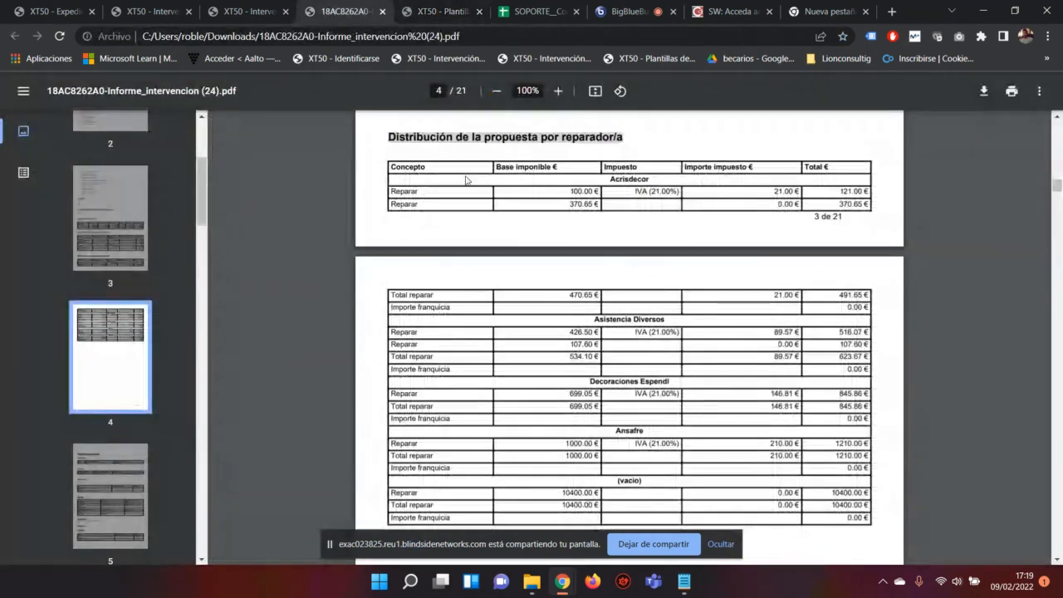
pyautogui.moveTo(426, 167); pyautogui.dragTo(398, 167)
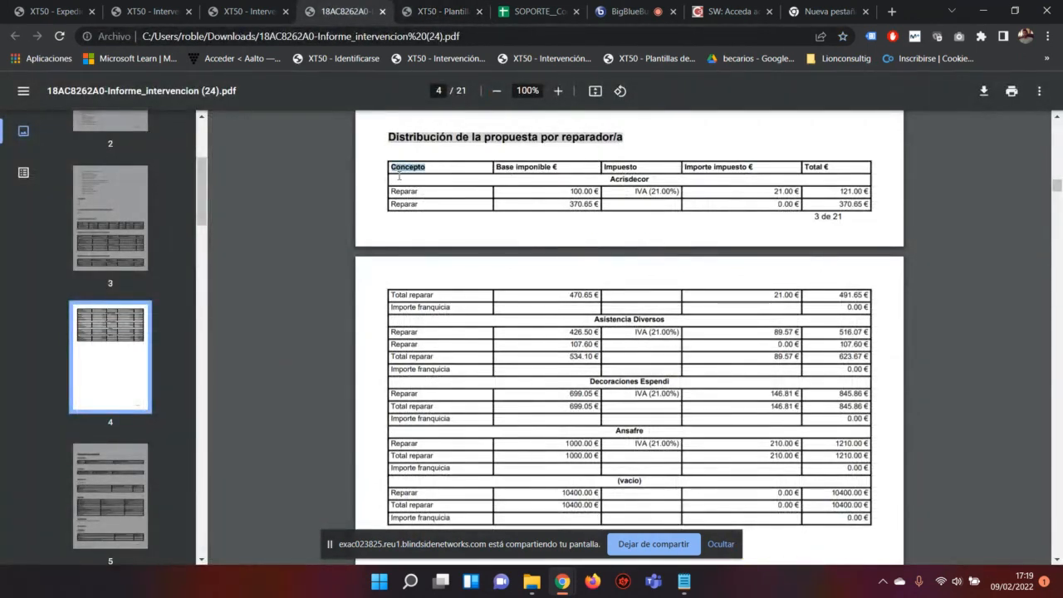
pyautogui.click(403, 166)
pyautogui.click(440, 12)
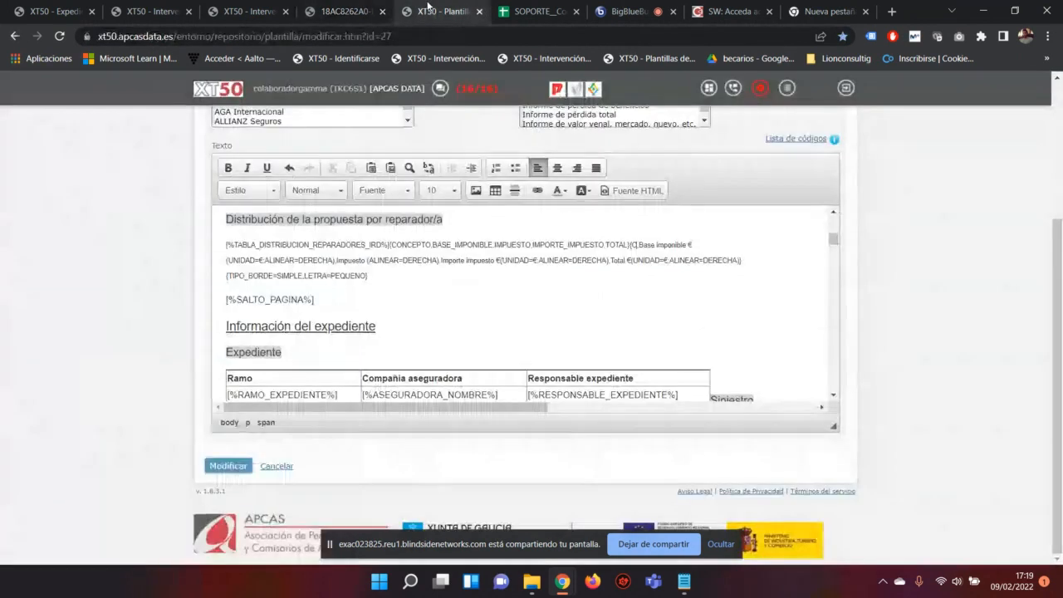
pyautogui.moveTo(542, 262); pyautogui.dragTo(548, 266)
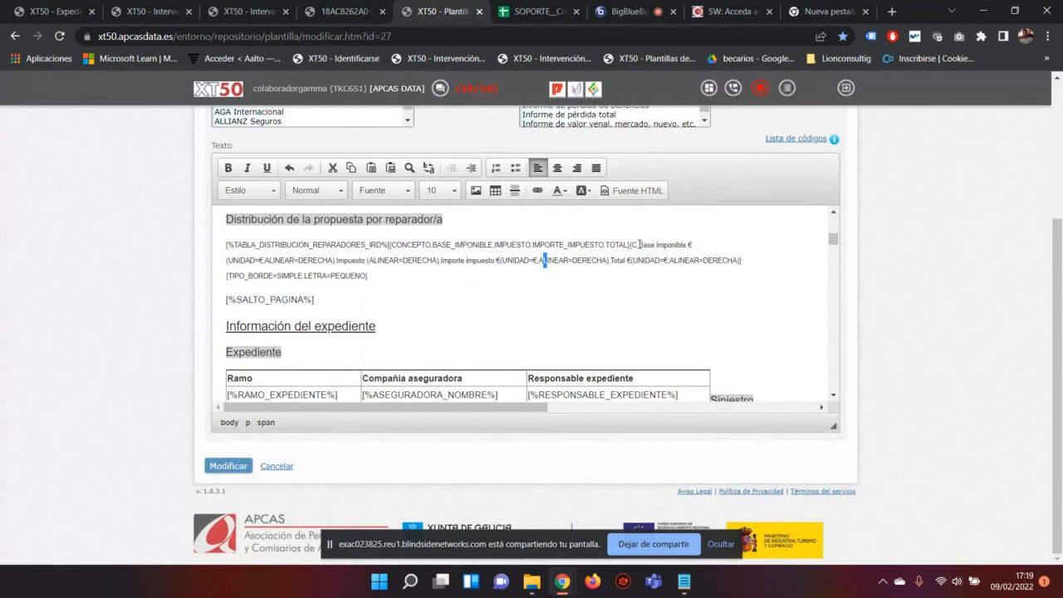
pyautogui.hotkey('ctrl', 'z')
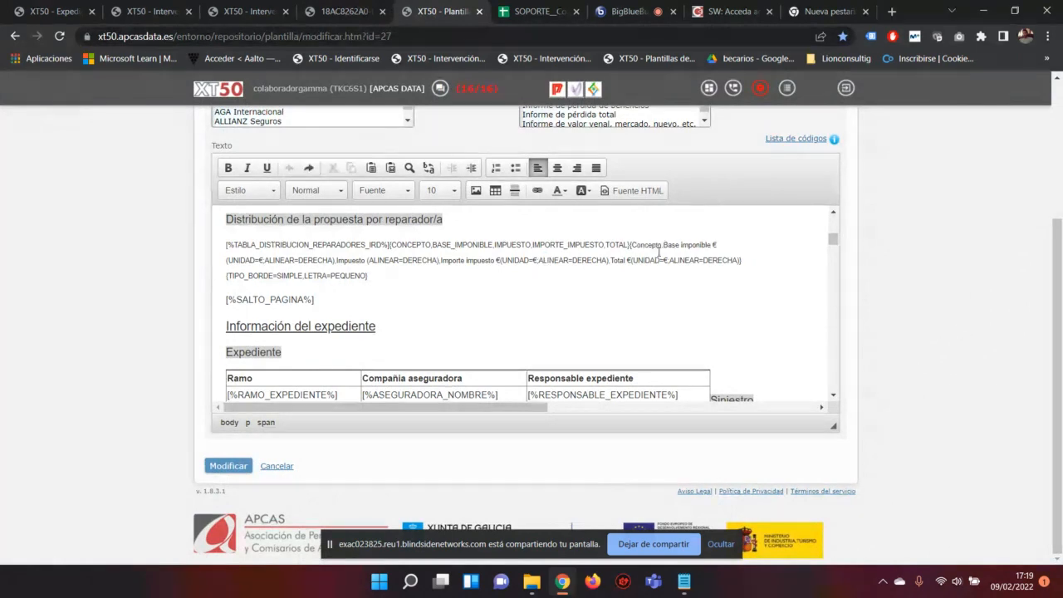
pyautogui.moveTo(664, 245); pyautogui.dragTo(719, 243)
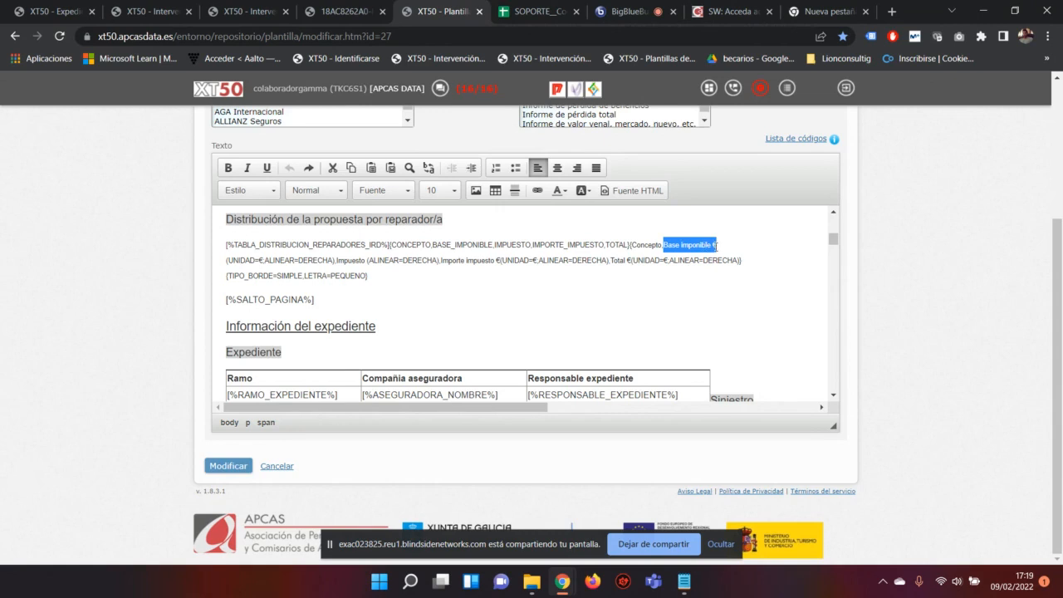
pyautogui.click(715, 245)
# Step: Delete the unit and alignment options after 'Base imponible €' and the alignment option after 'Impuesto'
pyautogui.moveTo(332, 260); pyautogui.dragTo(230, 257)
pyautogui.press('Delete')
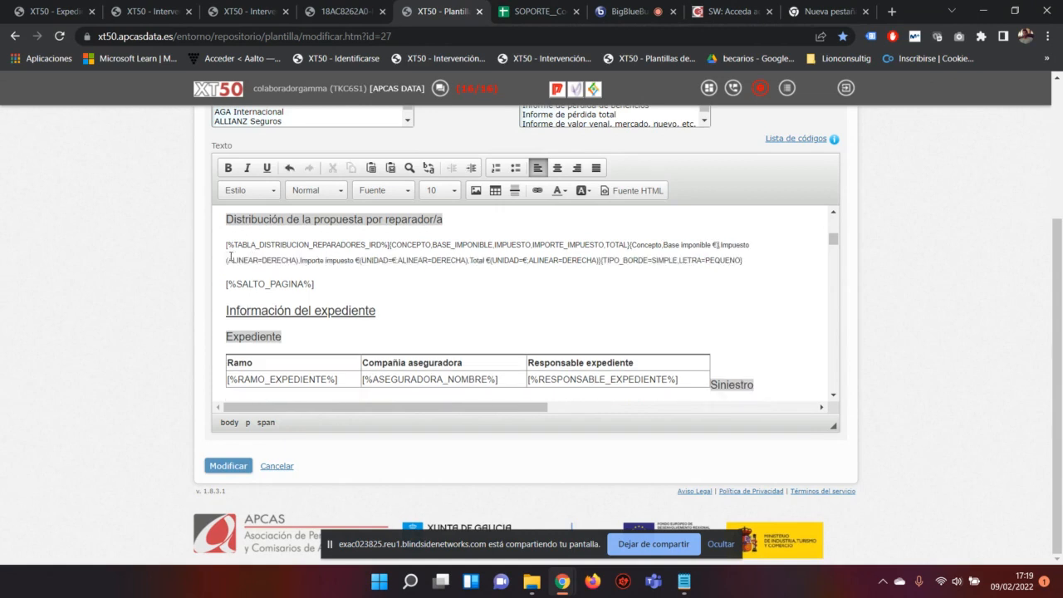
pyautogui.press('Delete')
pyautogui.moveTo(299, 264); pyautogui.dragTo(227, 267)
pyautogui.press('Delete')
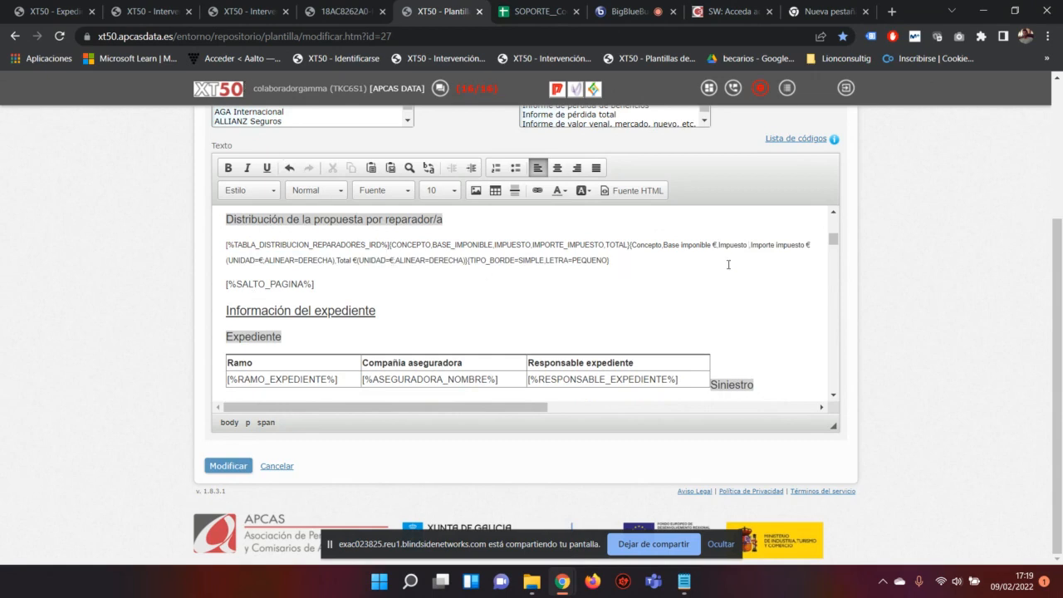
pyautogui.press('BackSpace')
# Step: Remove the TIPO_BORDE=SIMPLE,LETRA=PEQUENO block and the options after 'Total €' and 'Importe impuesto €'
pyautogui.moveTo(613, 261); pyautogui.dragTo(470, 265)
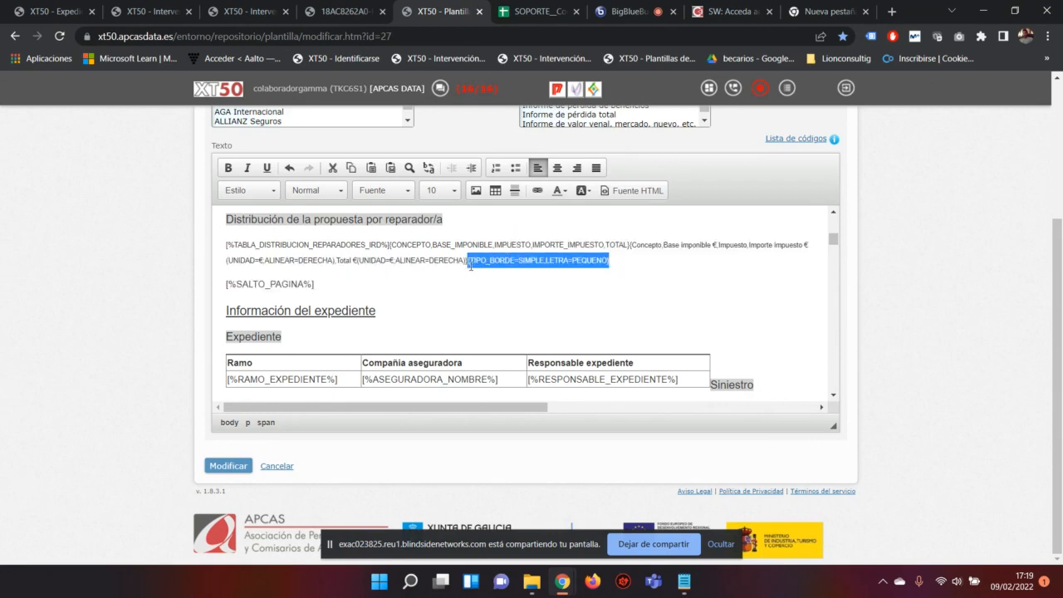
pyautogui.press('Delete')
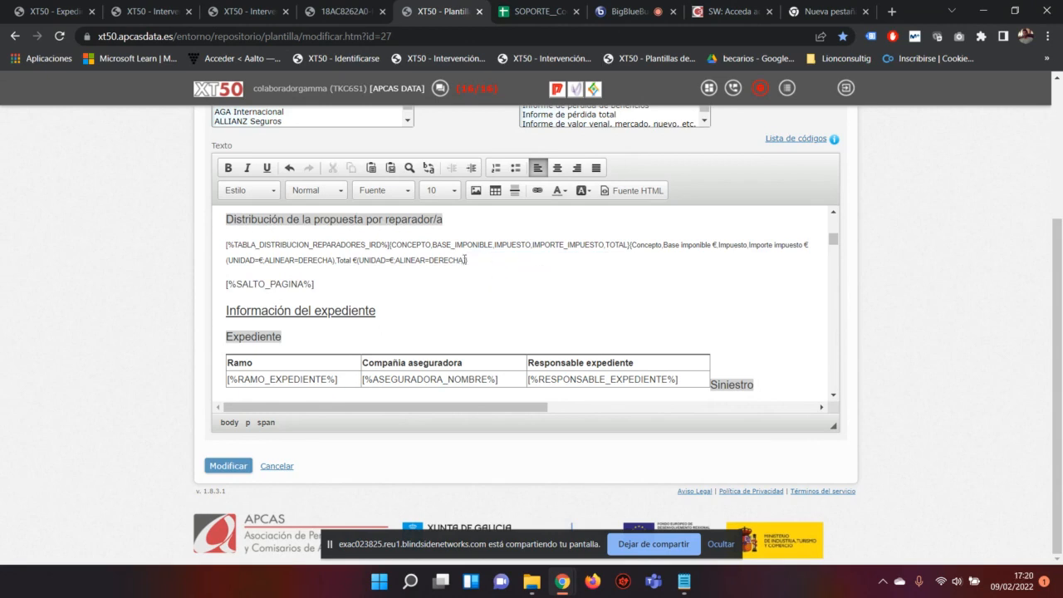
pyautogui.moveTo(467, 260); pyautogui.dragTo(356, 261)
pyautogui.press('Delete')
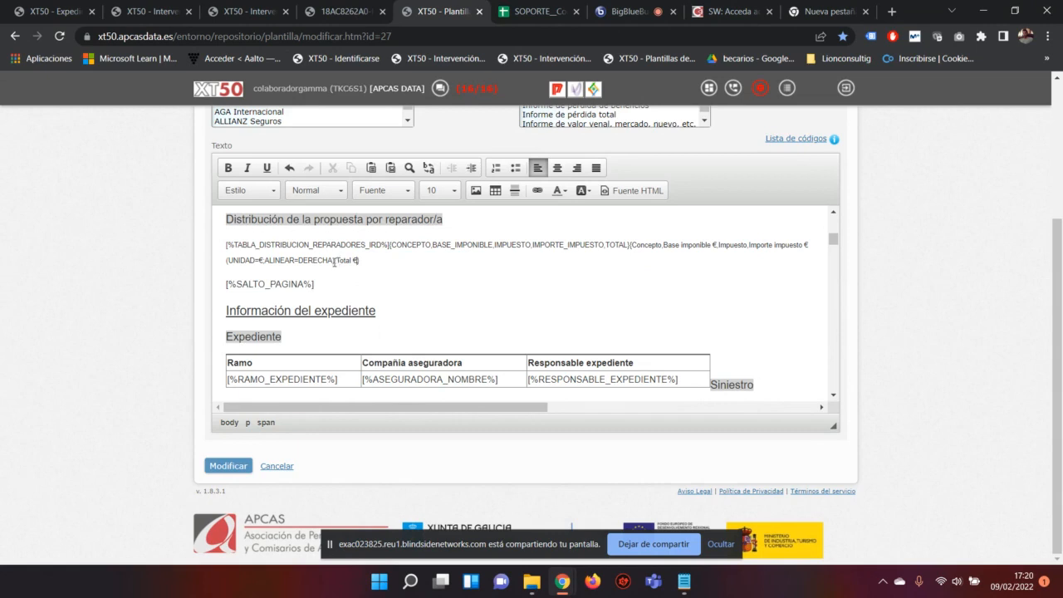
pyautogui.moveTo(334, 260); pyautogui.dragTo(222, 263)
pyautogui.press('Delete')
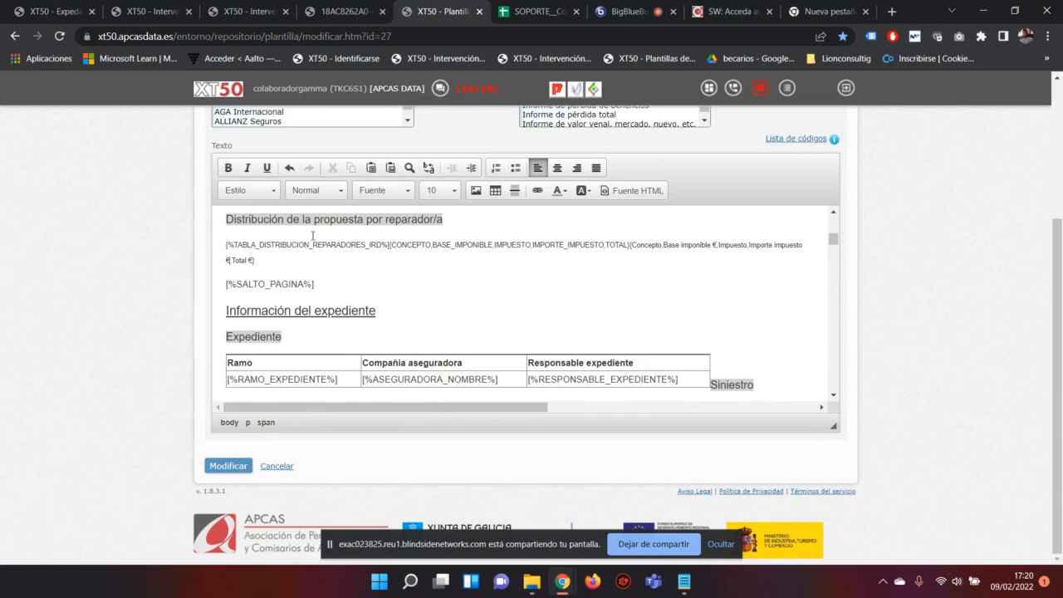
pyautogui.moveTo(220, 243); pyautogui.dragTo(390, 244)
pyautogui.click(537, 10)
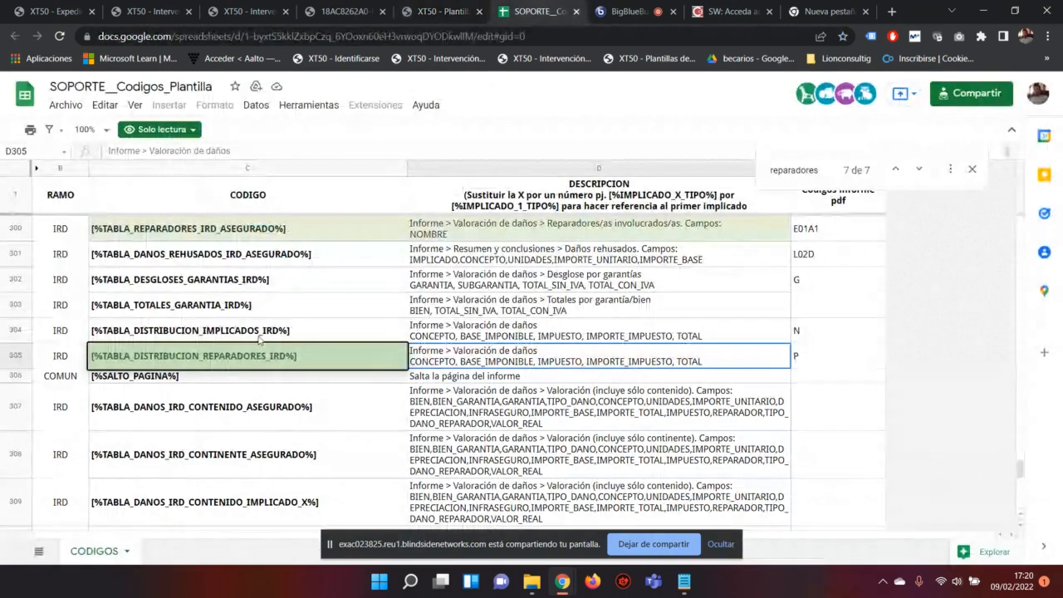
pyautogui.click(149, 359)
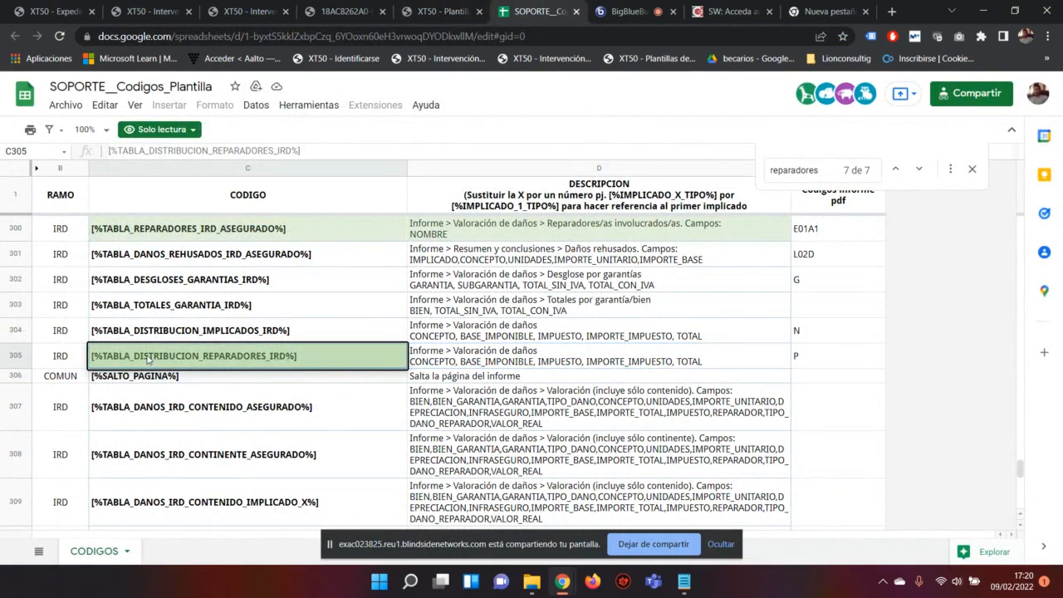
pyautogui.click(502, 364)
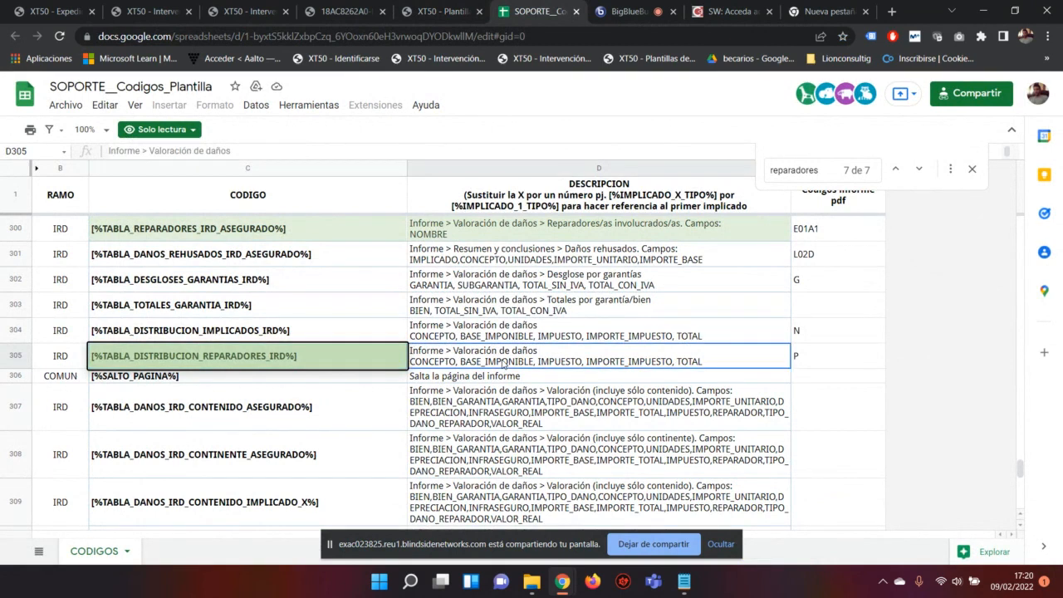
pyautogui.click(442, 12)
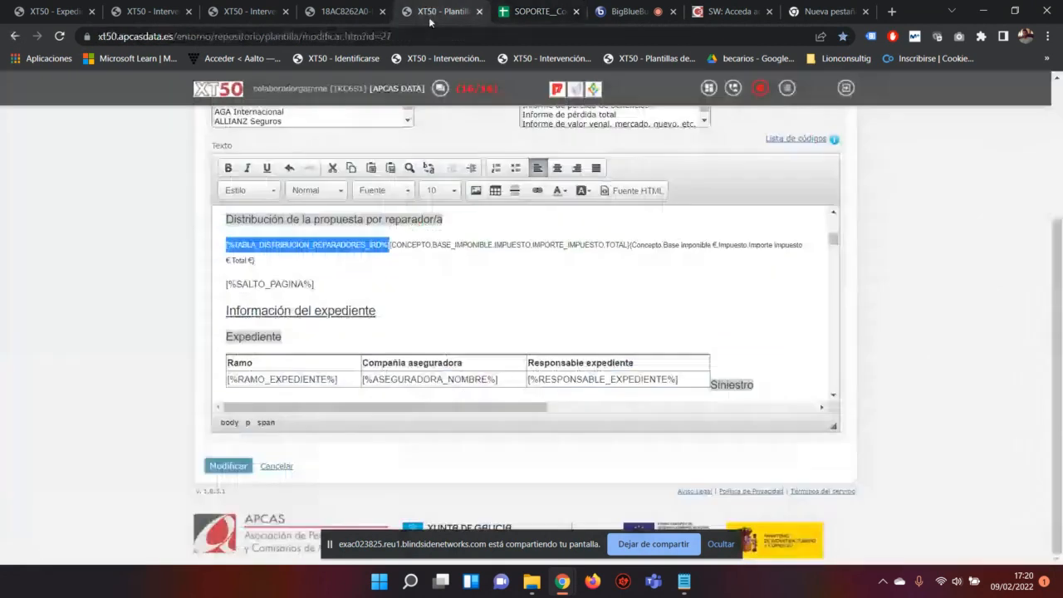
# Step: Examine the BASE_IMPONIBLE field in the tag's field list against the template codes spreadsheet
pyautogui.click(397, 241)
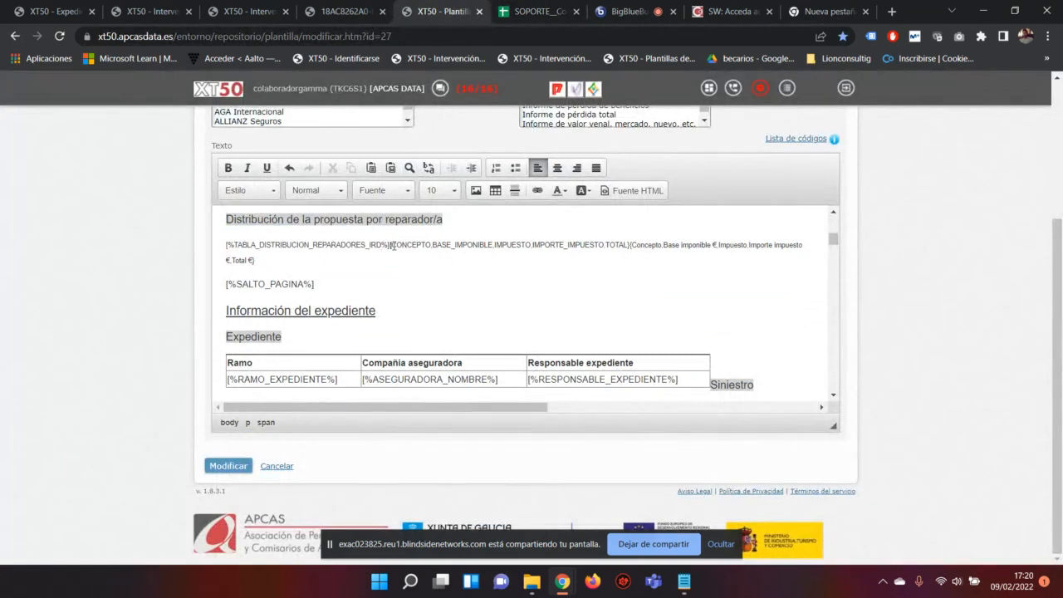
pyautogui.moveTo(392, 246); pyautogui.dragTo(433, 245)
pyautogui.click(424, 245)
pyautogui.rightClick(423, 245)
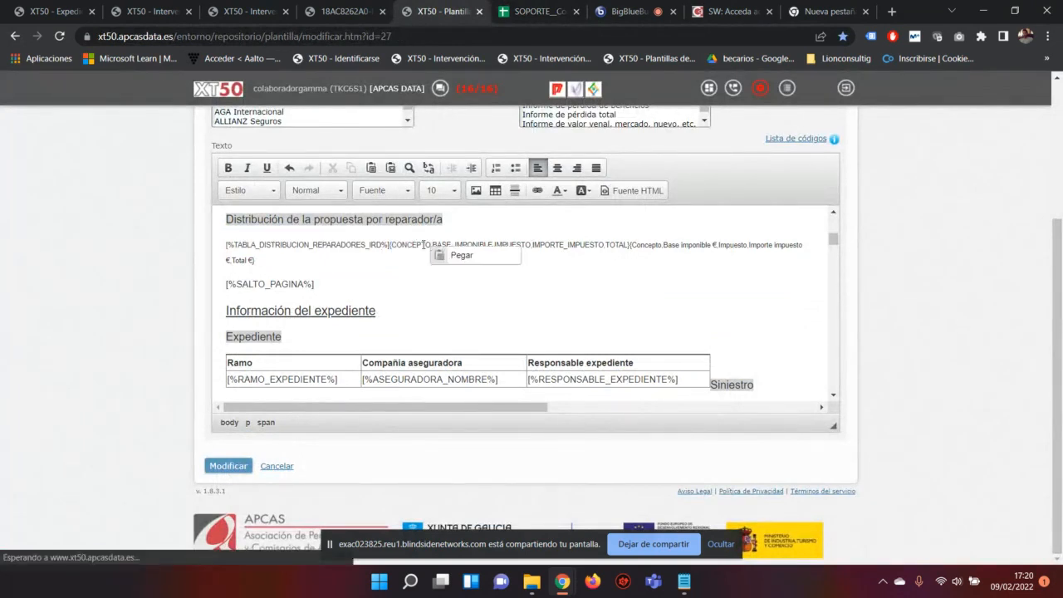
pyautogui.click(402, 245)
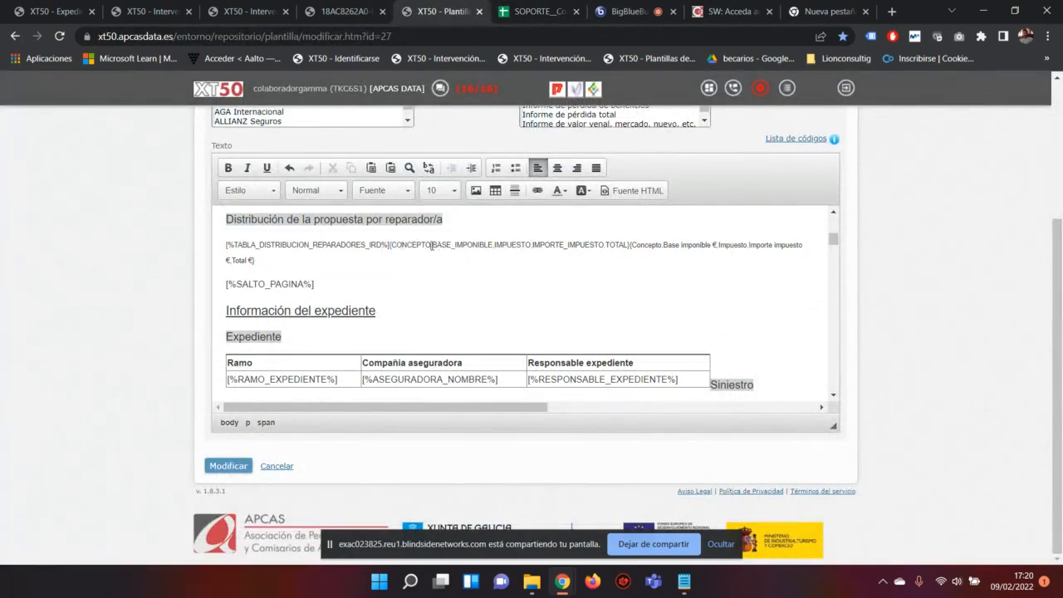
pyautogui.moveTo(431, 245); pyautogui.dragTo(496, 246)
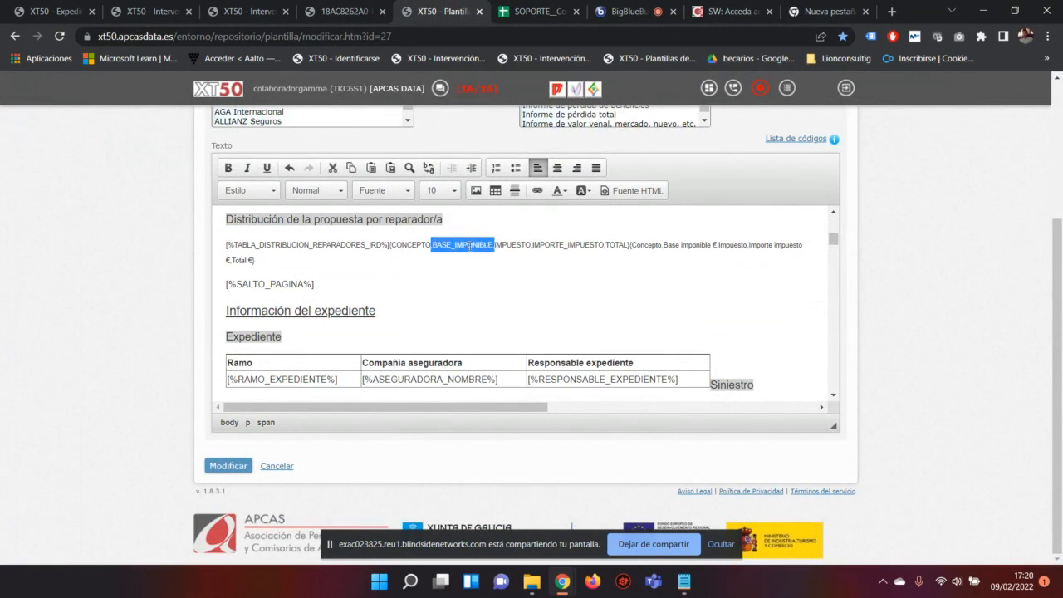
pyautogui.click(535, 11)
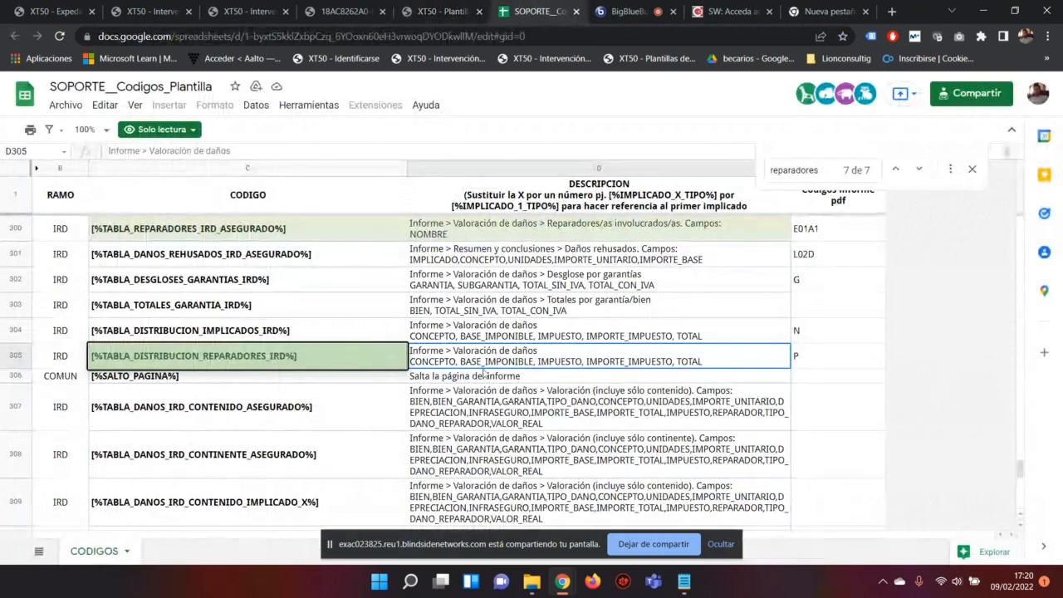
pyautogui.click(429, 7)
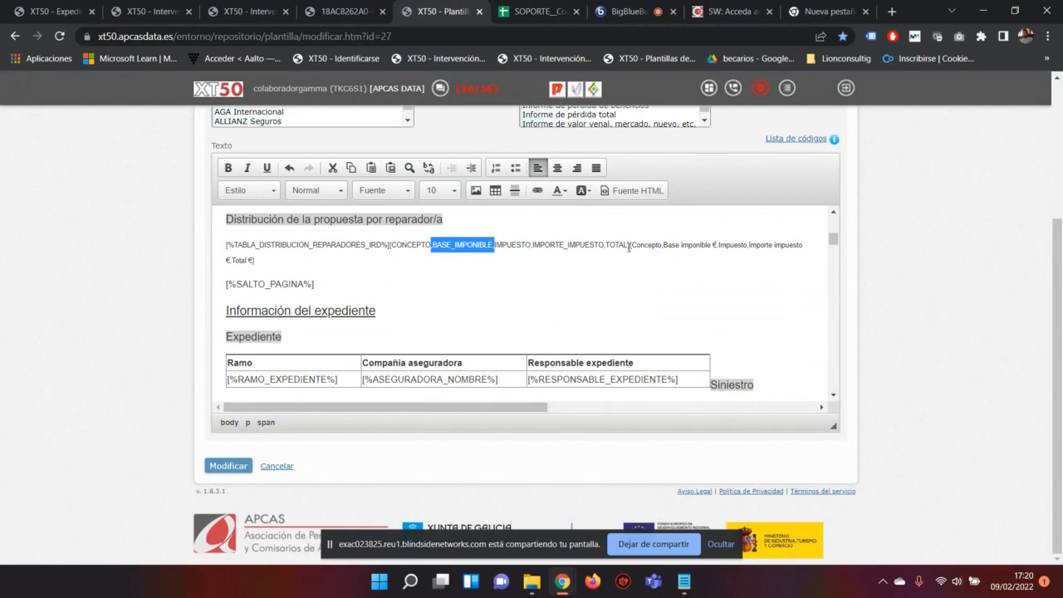
# Step: Review the CONCEPTO-to-TOTAL field list and the column headings starting with Concepto
pyautogui.moveTo(629, 246); pyautogui.dragTo(391, 245)
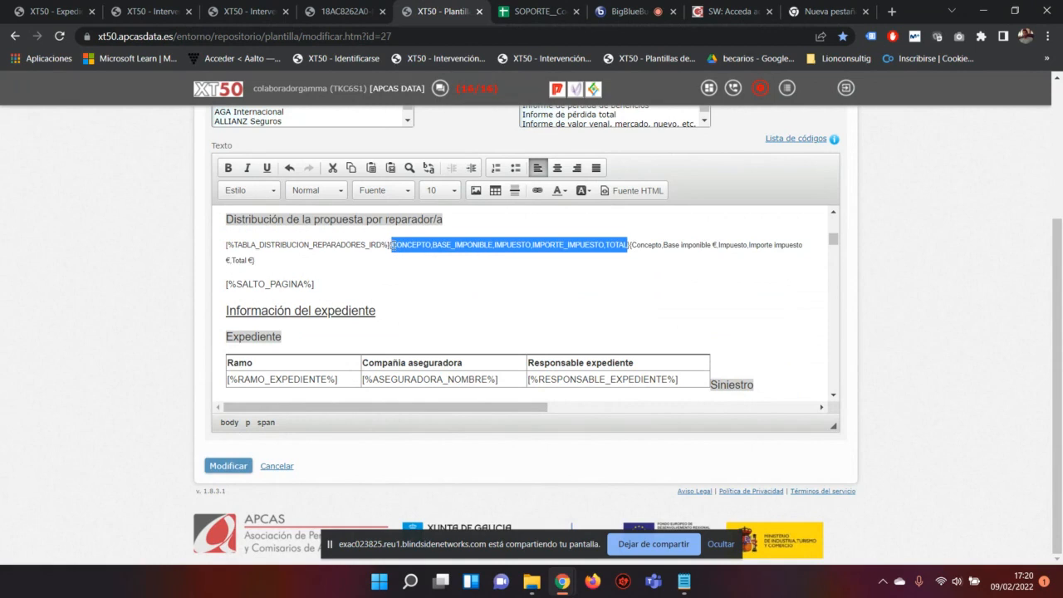
pyautogui.moveTo(633, 245); pyautogui.dragTo(802, 244)
pyautogui.click(652, 244)
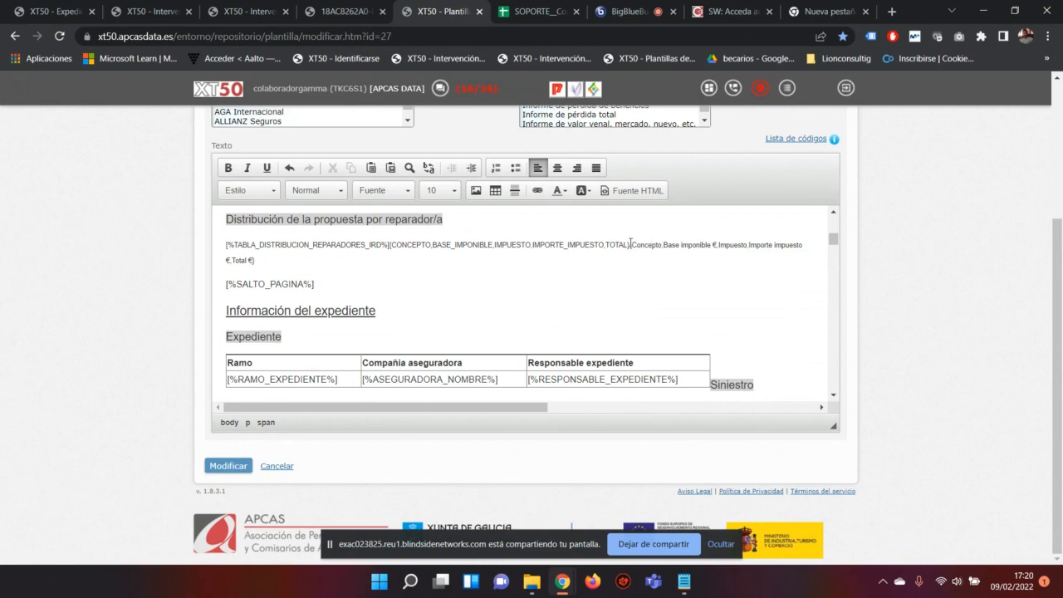
pyautogui.moveTo(632, 245); pyautogui.dragTo(663, 246)
pyautogui.click(353, 256)
# Step: Set the whole repairer tag line to size 8 with bold, italic and underline off
pyautogui.moveTo(399, 263); pyautogui.dragTo(213, 248)
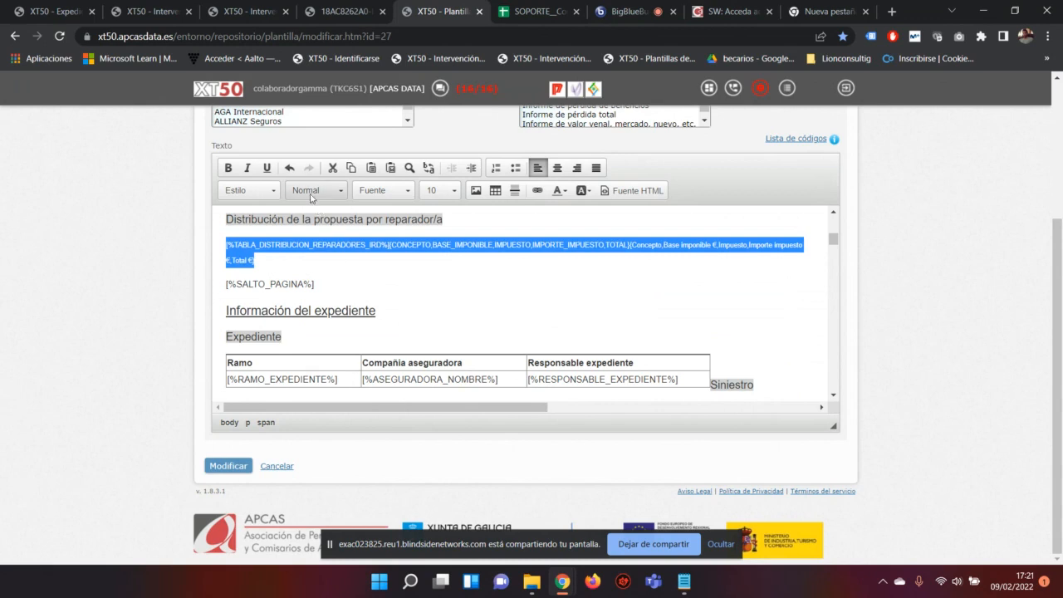
pyautogui.click(229, 167)
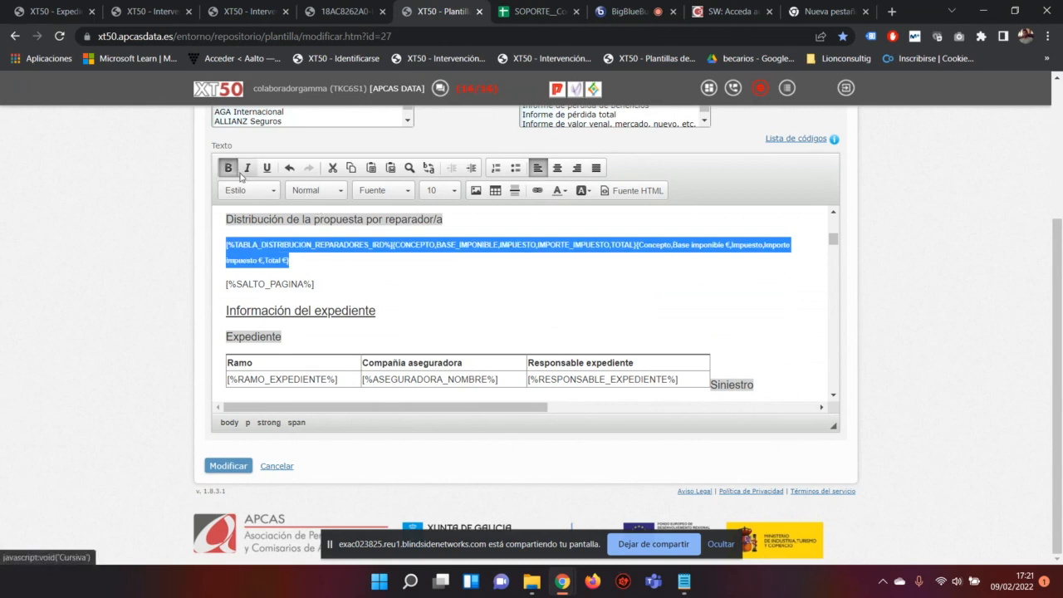
pyautogui.click(247, 169)
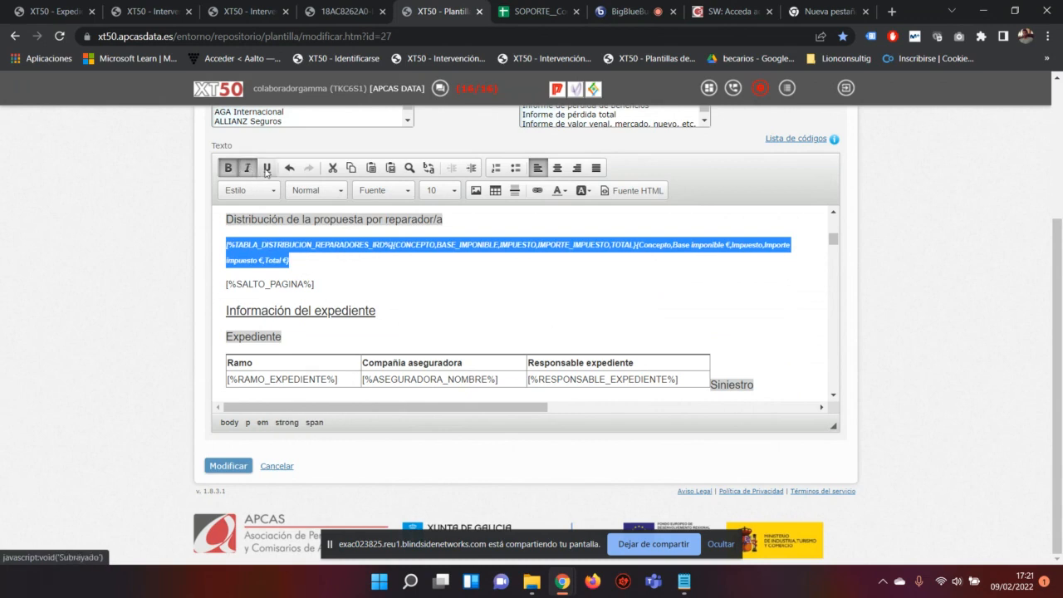
pyautogui.click(265, 168)
pyautogui.click(228, 168)
pyautogui.click(247, 168)
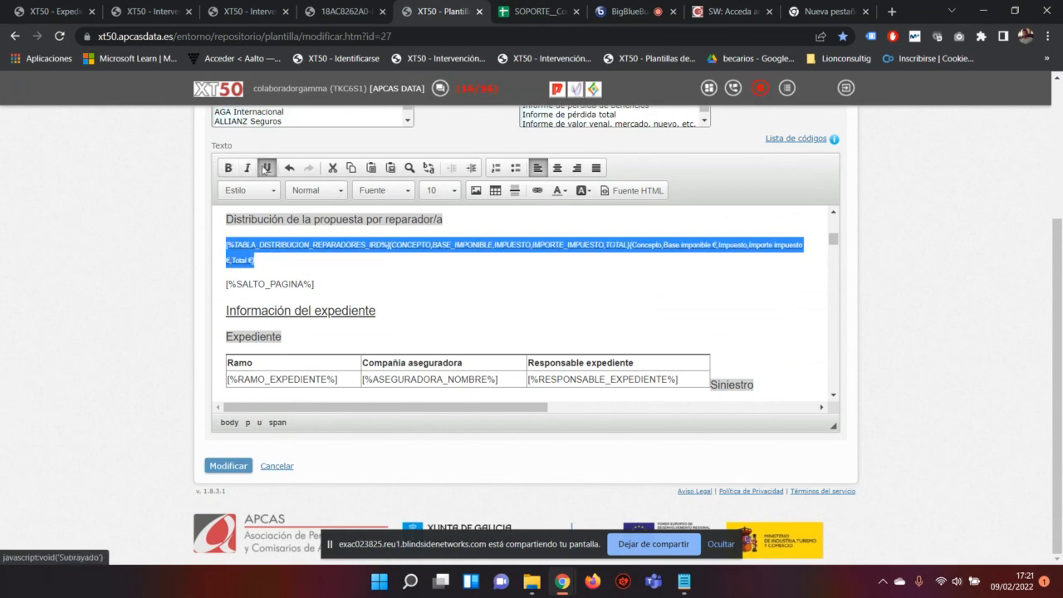
pyautogui.click(266, 167)
pyautogui.click(432, 191)
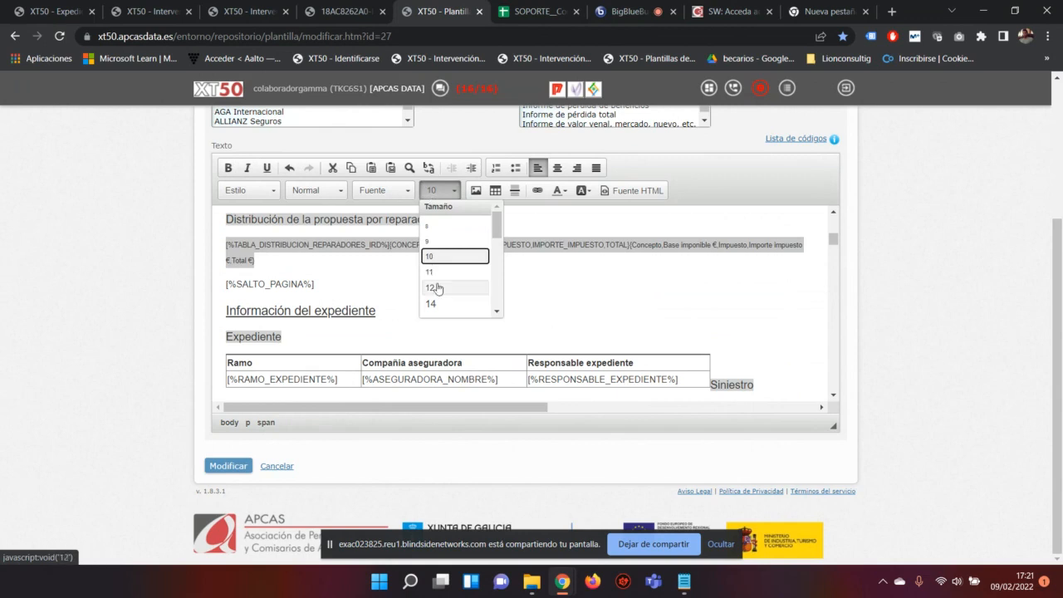
pyautogui.click(432, 226)
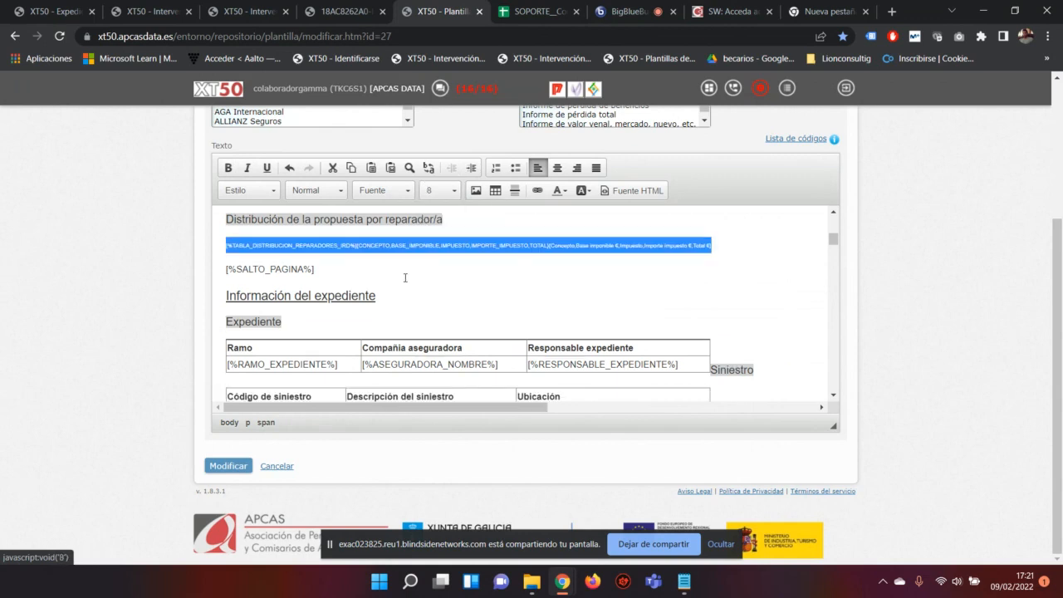
# Step: Compare the font sizes of the reparador/a heading, the SALTO_PAGINA line and the tag line
pyautogui.click(439, 193)
pyautogui.scroll(2, 448, 238)
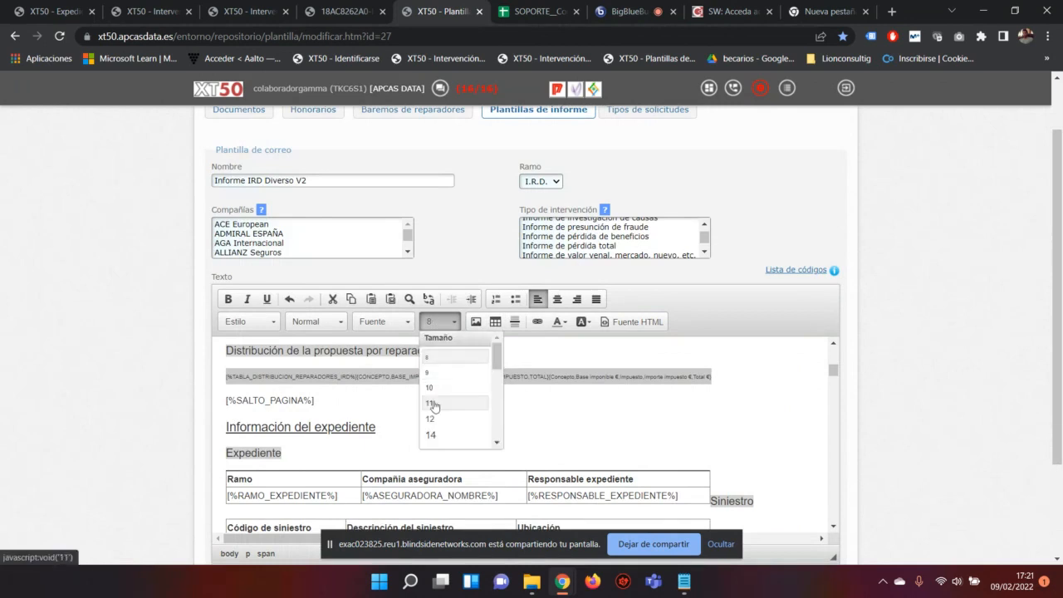
pyautogui.scroll(-2, 452, 403)
pyautogui.click(665, 417)
pyautogui.click(439, 322)
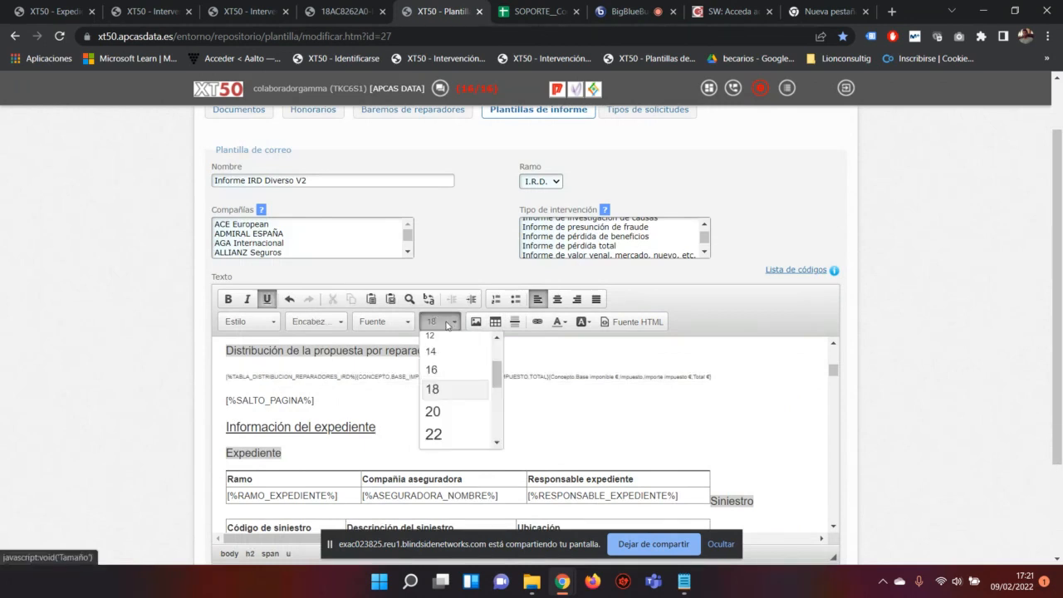
pyautogui.click(602, 388)
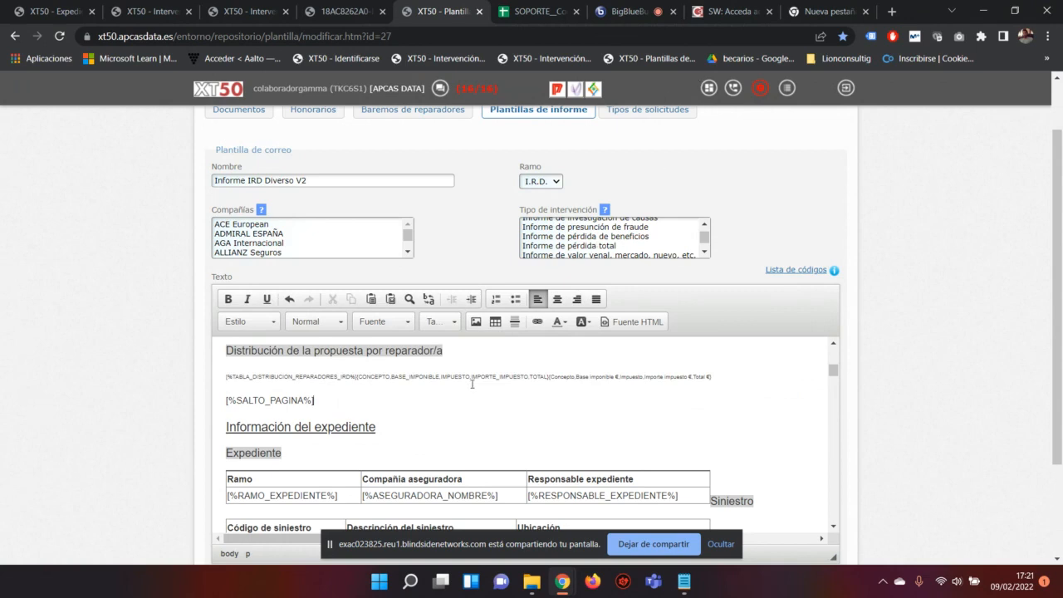
pyautogui.click(398, 376)
pyautogui.scroll(-1, 586, 390)
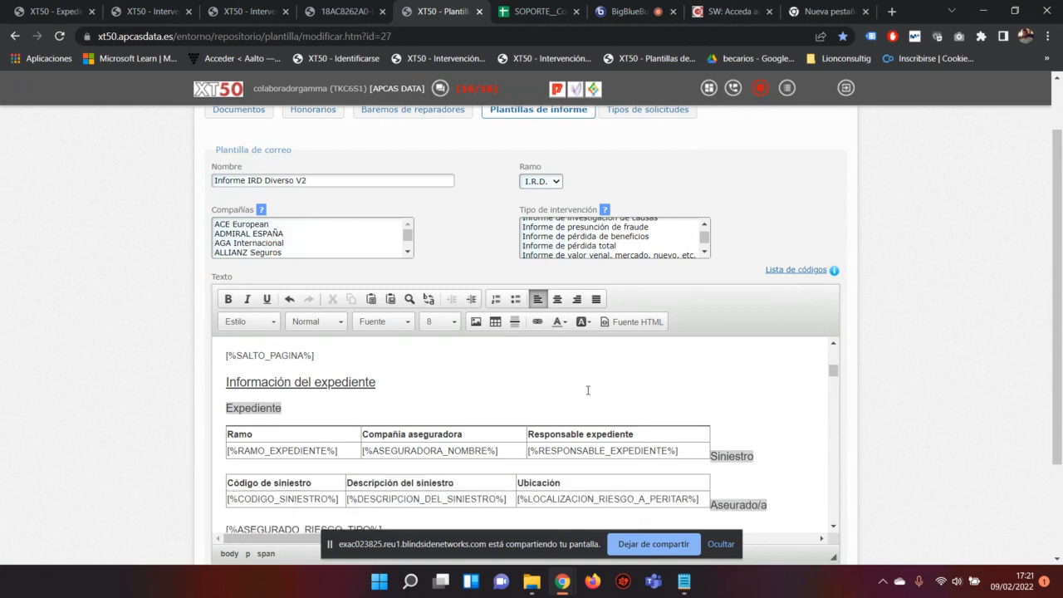
pyautogui.scroll(1, 586, 391)
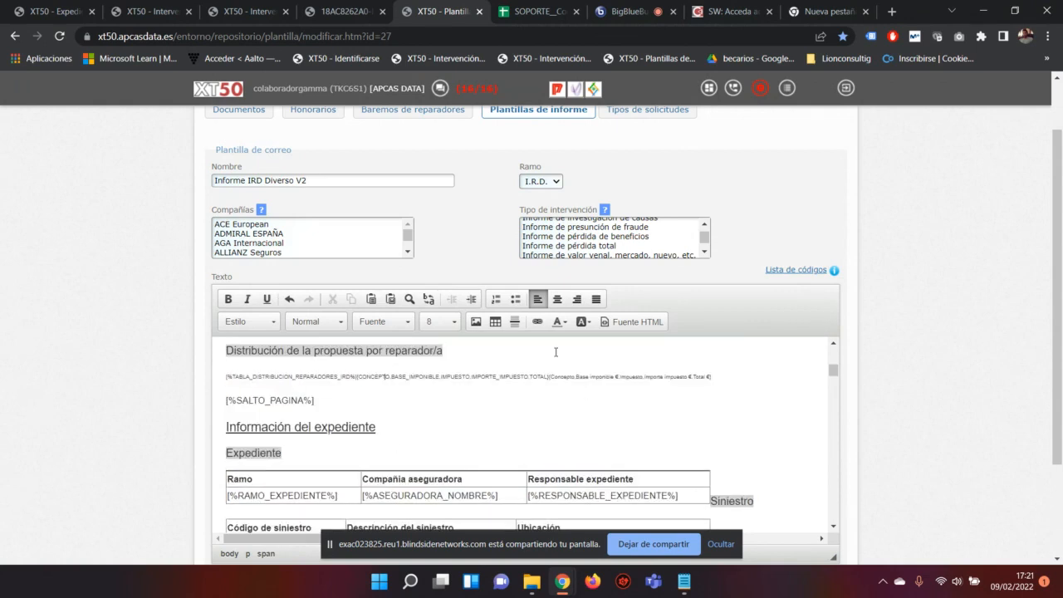
pyautogui.doubleClick(264, 479)
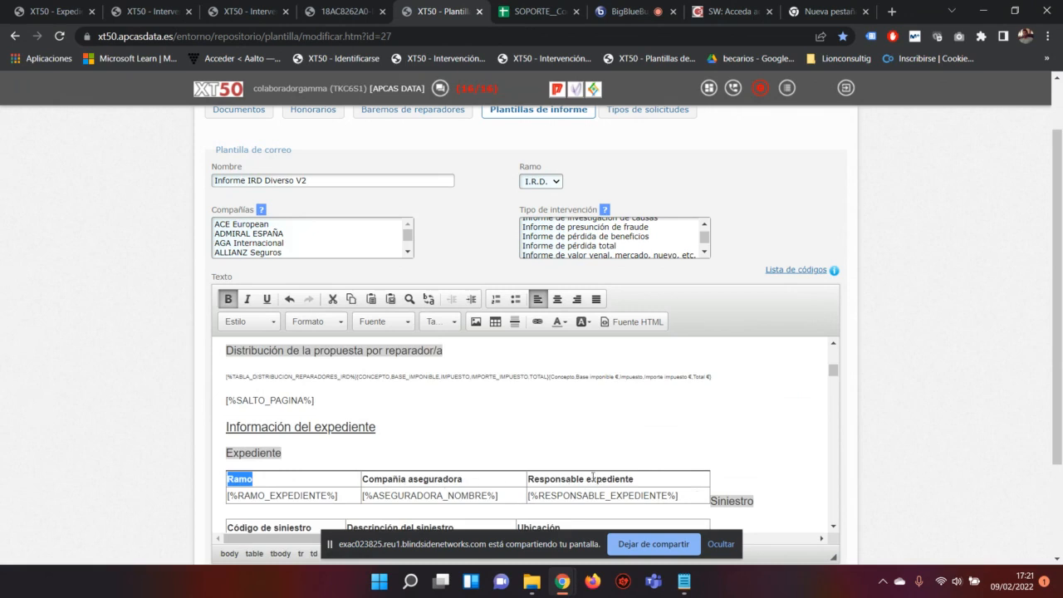
pyautogui.scroll(-1, 598, 479)
pyautogui.doubleClick(612, 424)
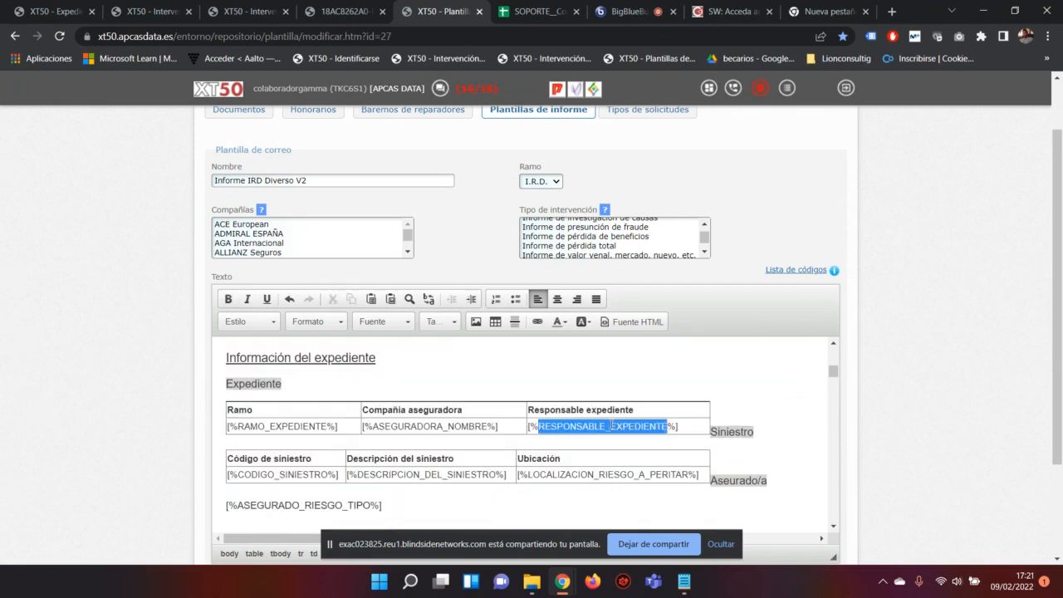
pyautogui.doubleClick(480, 425)
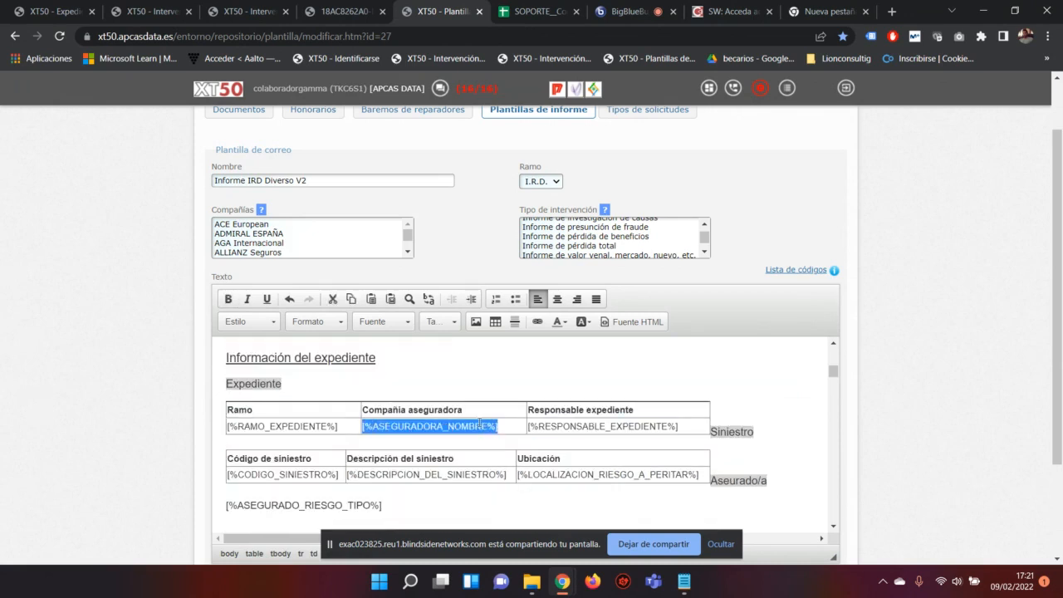
pyautogui.doubleClick(316, 424)
pyautogui.doubleClick(298, 410)
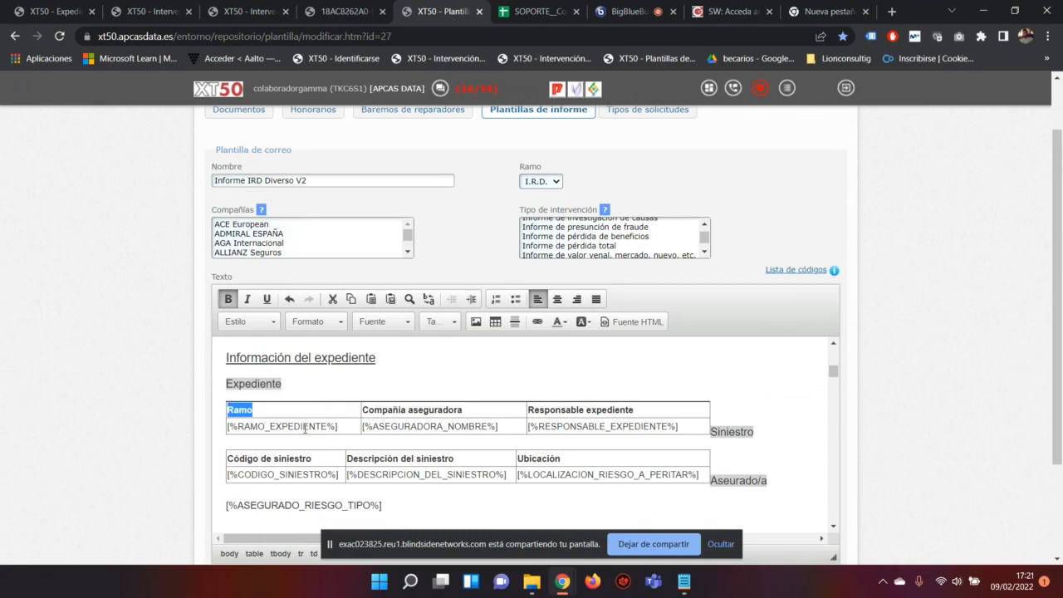
pyautogui.scroll(2, 418, 399)
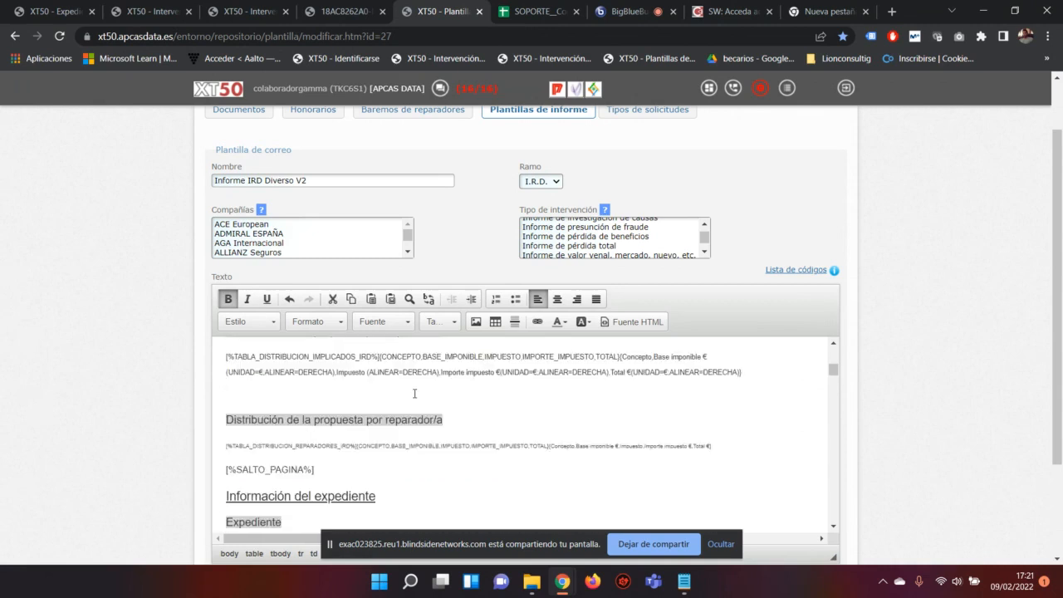
pyautogui.click(430, 456)
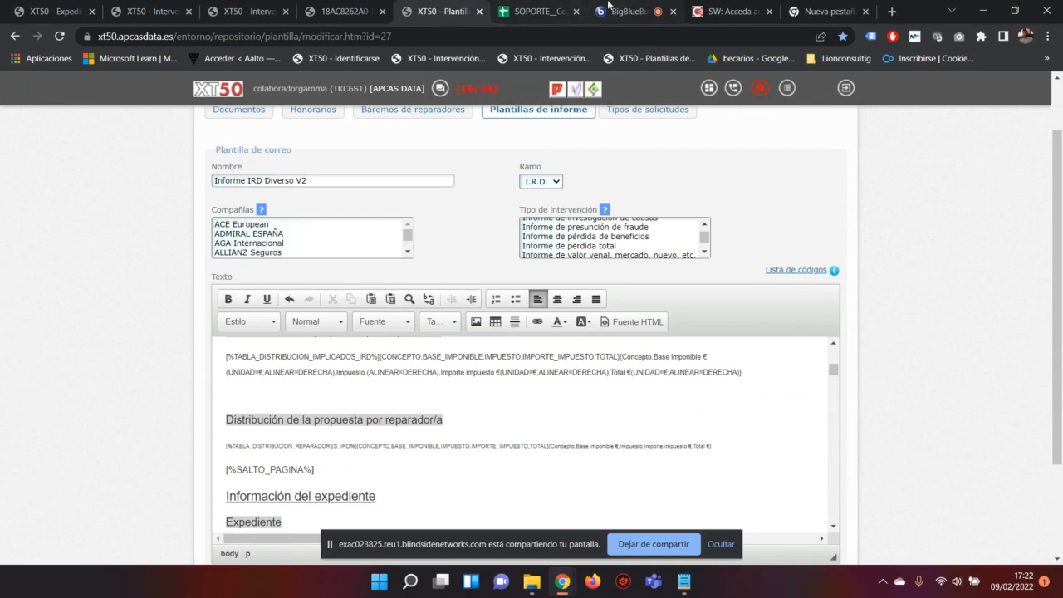
pyautogui.click(627, 11)
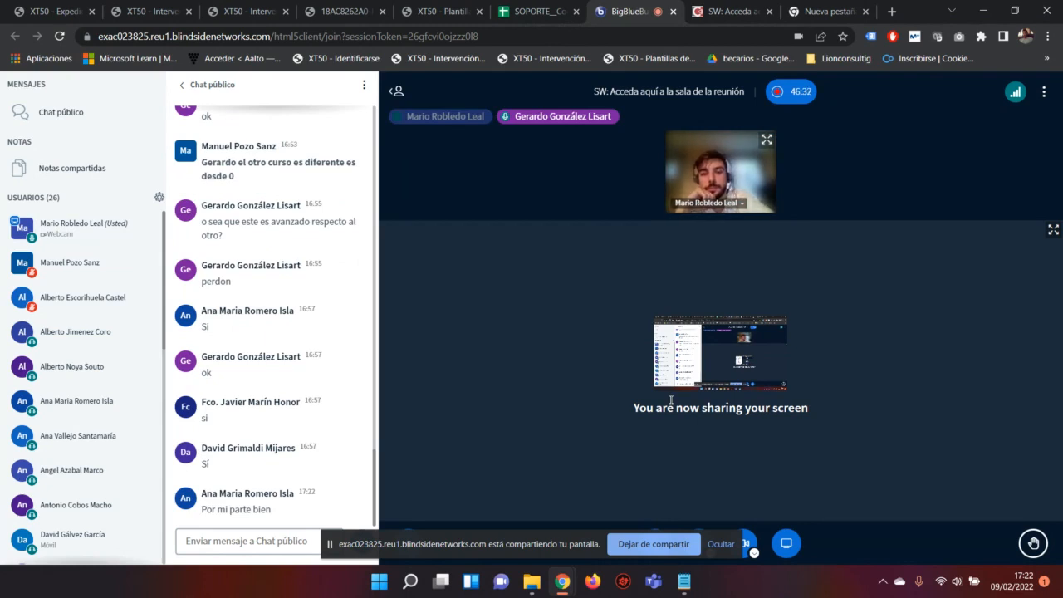
pyautogui.click(440, 11)
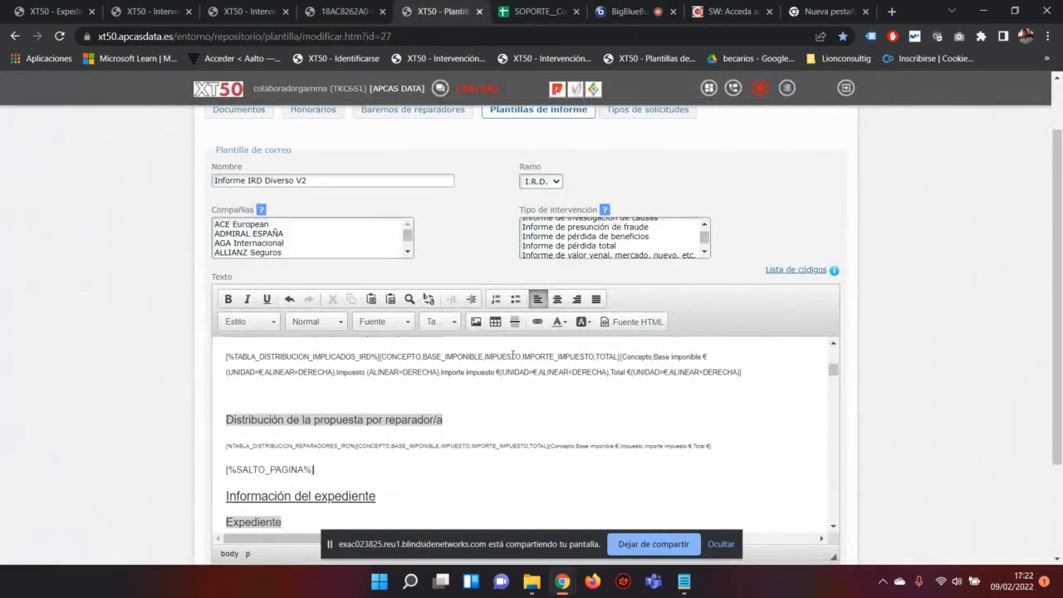
pyautogui.scroll(-3, 527, 392)
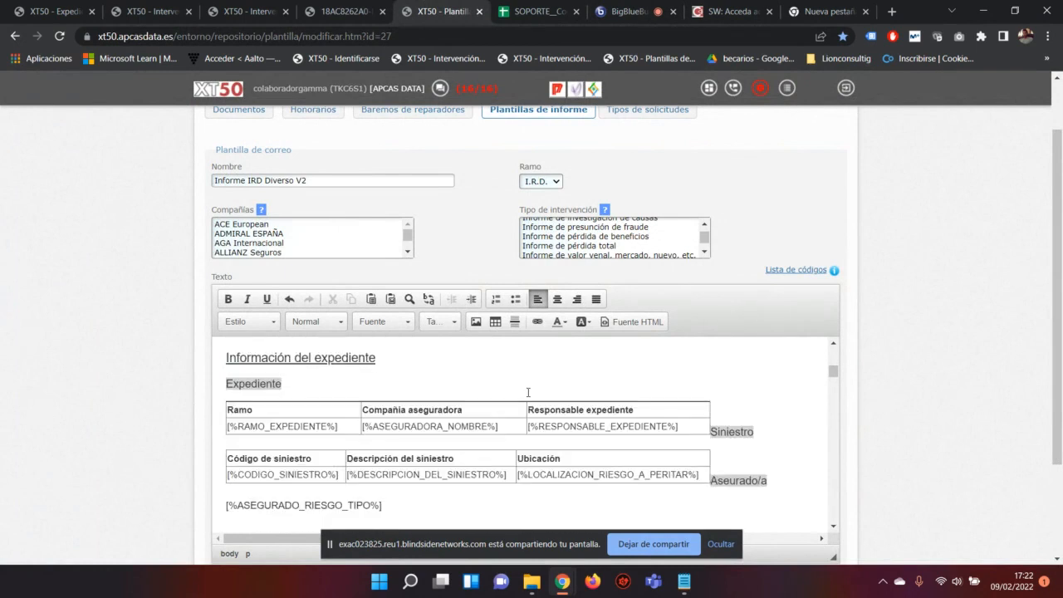
pyautogui.scroll(3, 523, 392)
# Step: Return the whole repairer tag line to font size 11
pyautogui.scroll(-5, 440, 384)
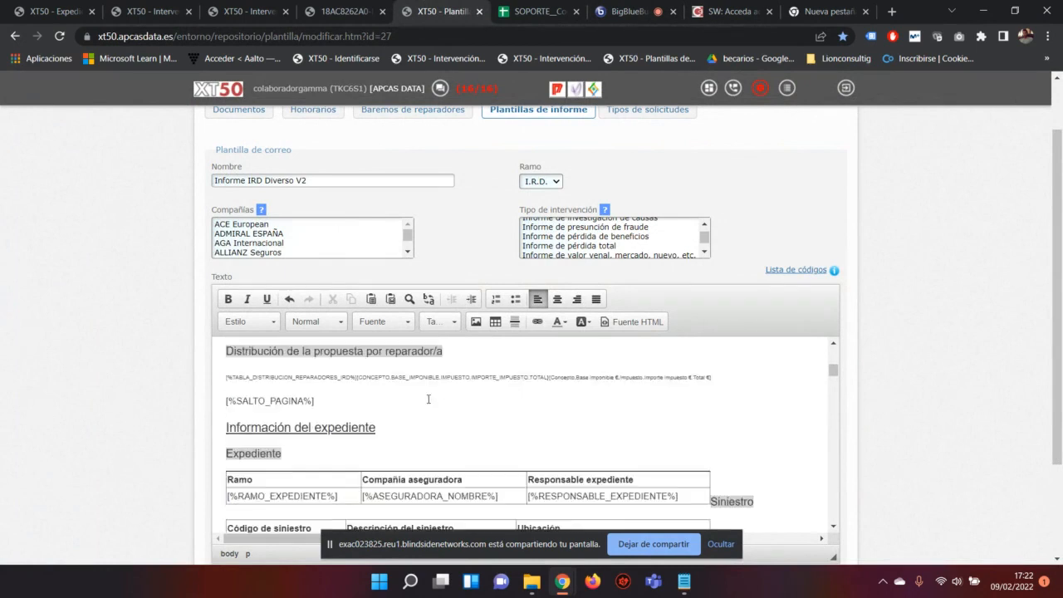
pyautogui.scroll(5, 421, 390)
pyautogui.scroll(1, 422, 390)
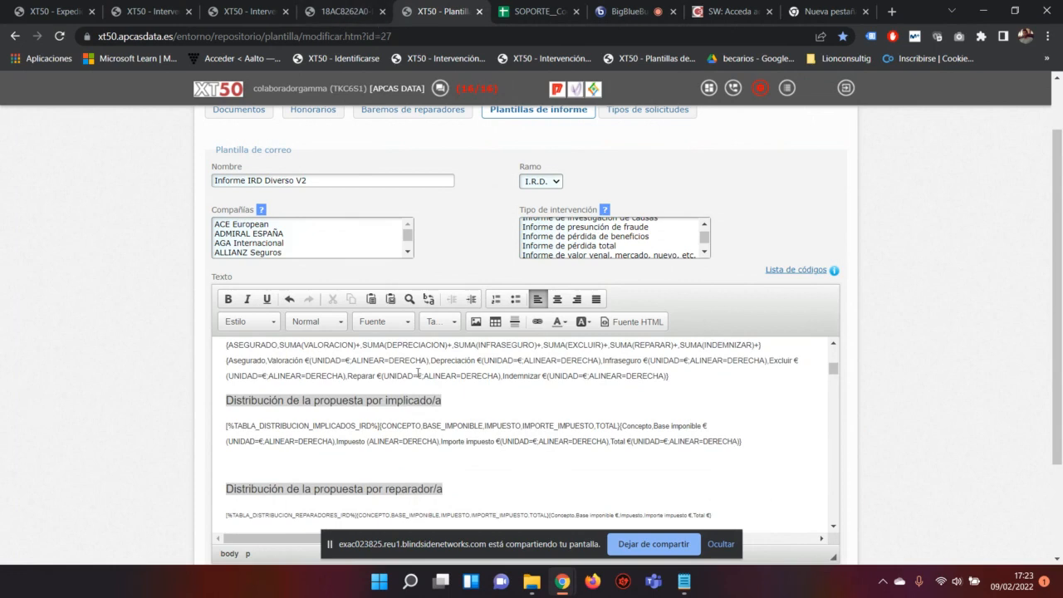
pyautogui.scroll(-2, 308, 424)
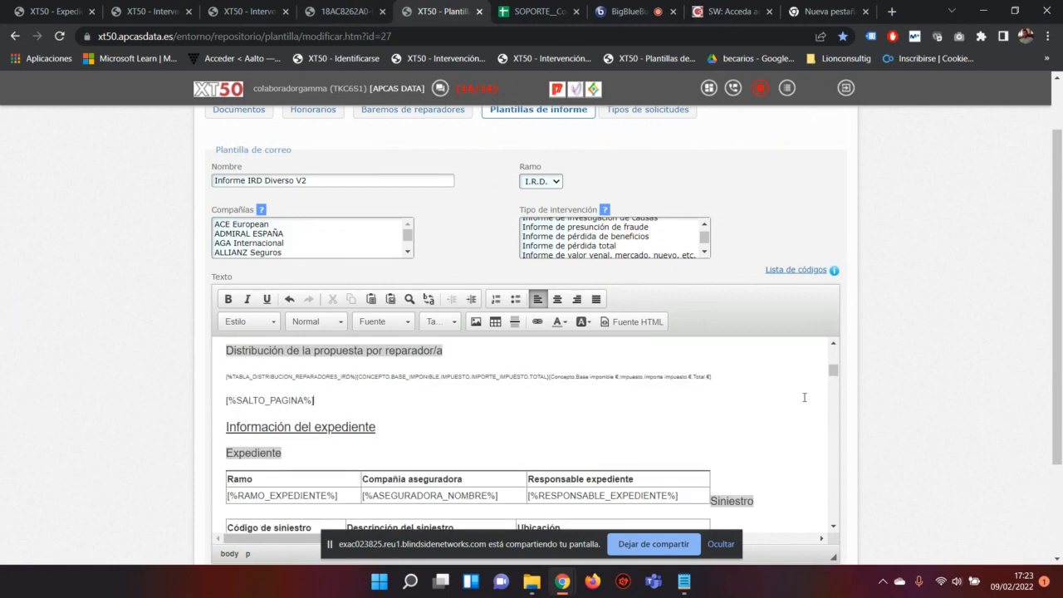
pyautogui.moveTo(738, 375); pyautogui.dragTo(225, 376)
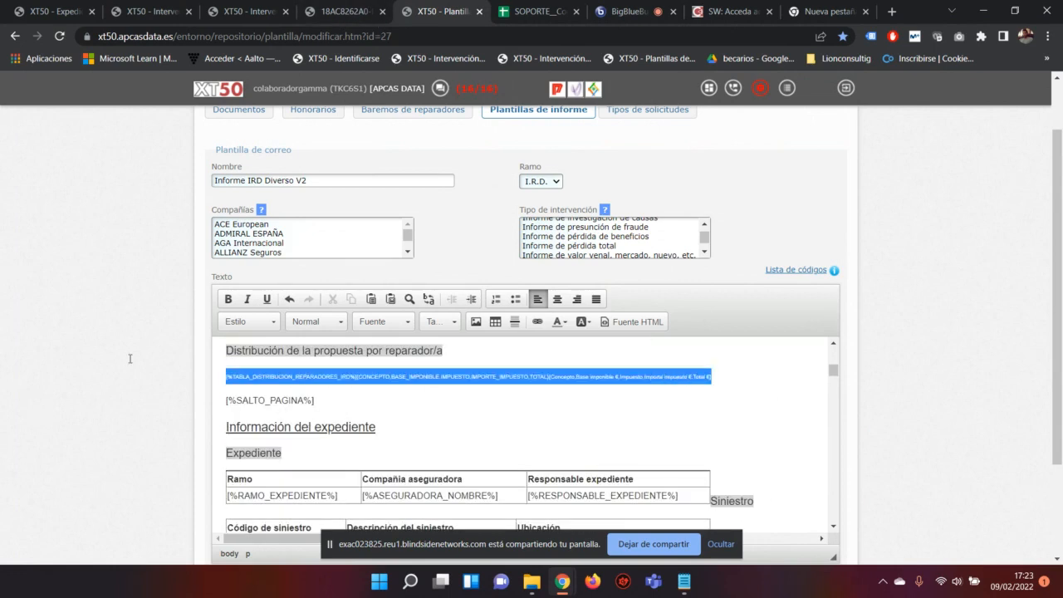
pyautogui.click(440, 322)
pyautogui.click(435, 404)
pyautogui.click(339, 376)
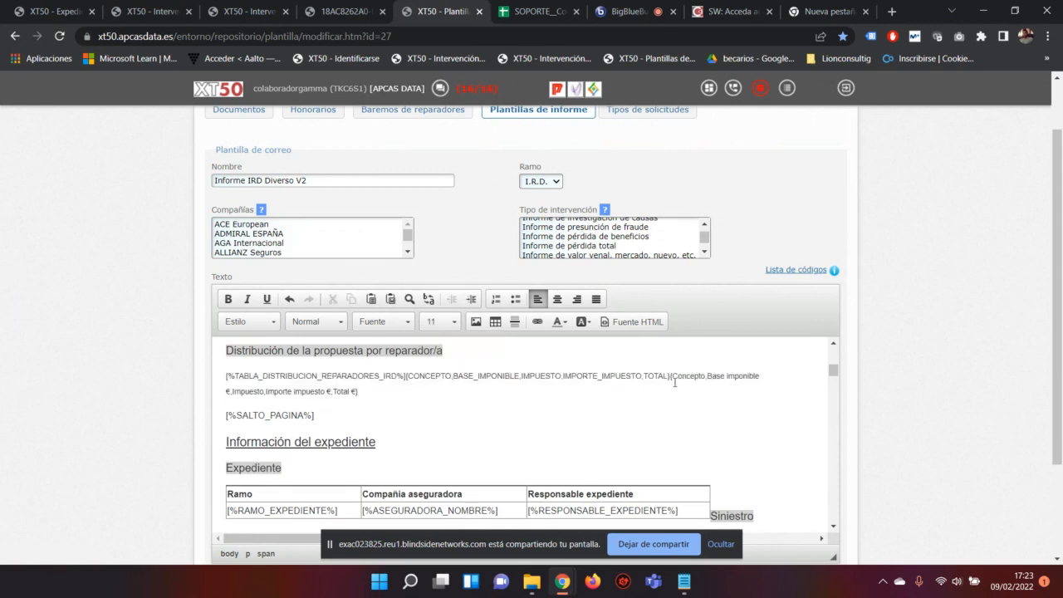
# Step: Compare the tag's Concepto column name with the Concepto header in the PDF report
pyautogui.moveTo(673, 381); pyautogui.dragTo(705, 380)
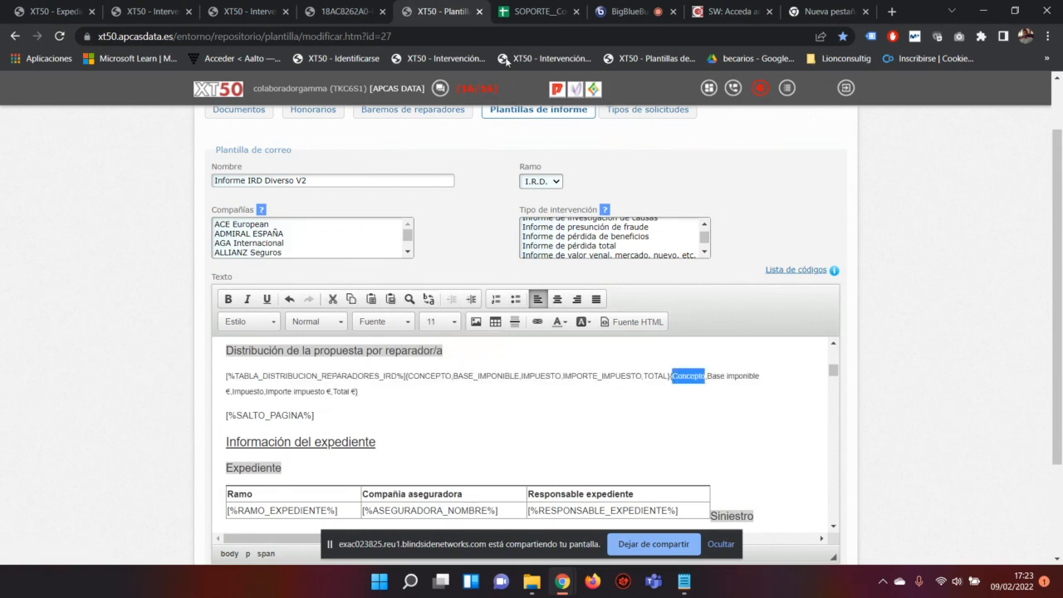
pyautogui.click(345, 12)
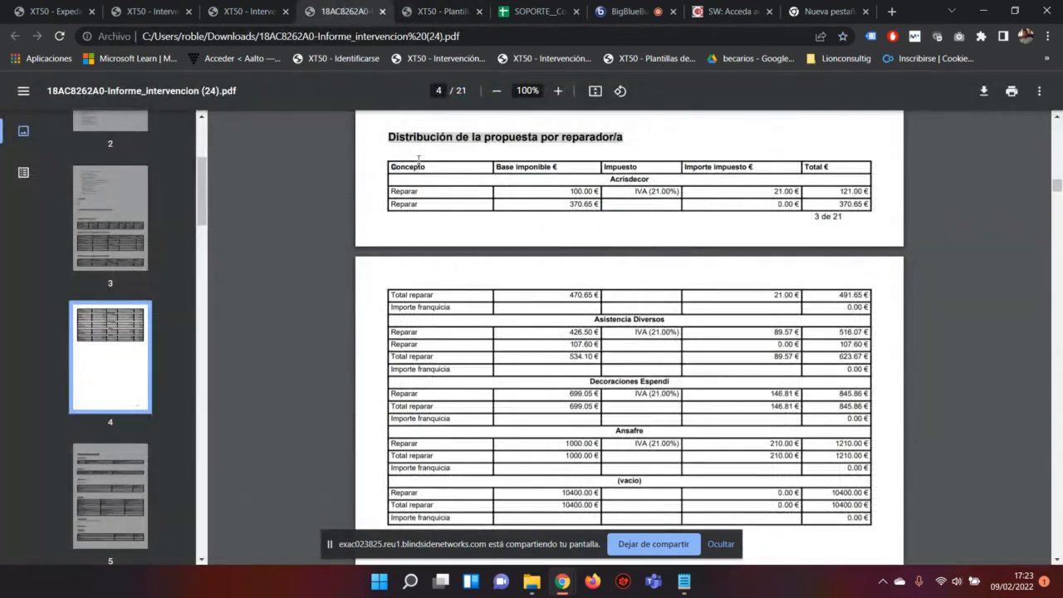
pyautogui.moveTo(427, 169); pyautogui.dragTo(387, 169)
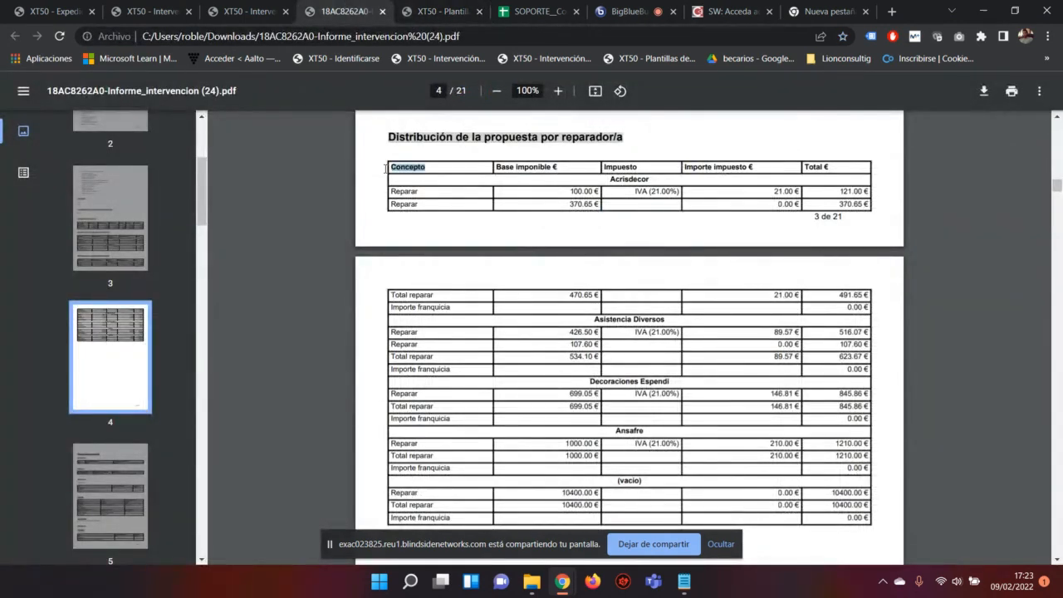
pyautogui.click(432, 10)
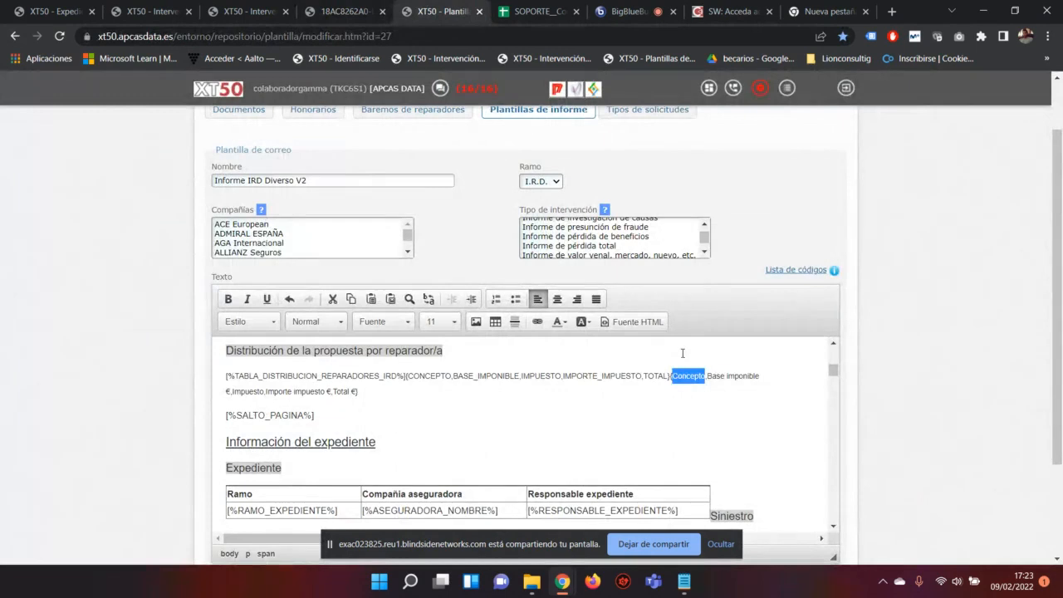
pyautogui.write('Descro')
pyautogui.press('BackSpace')
pyautogui.write('ipcion')
pyautogui.press('BackSpace')
pyautogui.press('BackSpace')
pyautogui.press('BackSpace')
pyautogui.press('BackSpace')
pyautogui.press('BackSpace')
pyautogui.press('BackSpace')
pyautogui.press('BackSpace')
pyautogui.press('BackSpace')
pyautogui.press('BackSpace')
pyautogui.press('BackSpace')
pyautogui.write('aaaaa')
pyautogui.moveTo(404, 376); pyautogui.dragTo(225, 376)
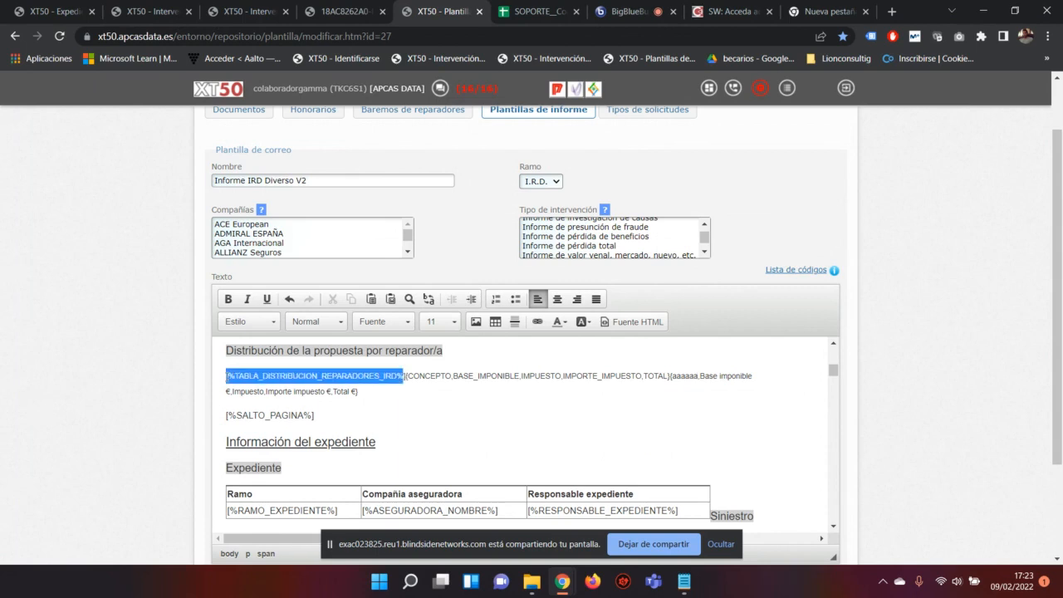
pyautogui.moveTo(405, 376); pyautogui.dragTo(670, 376)
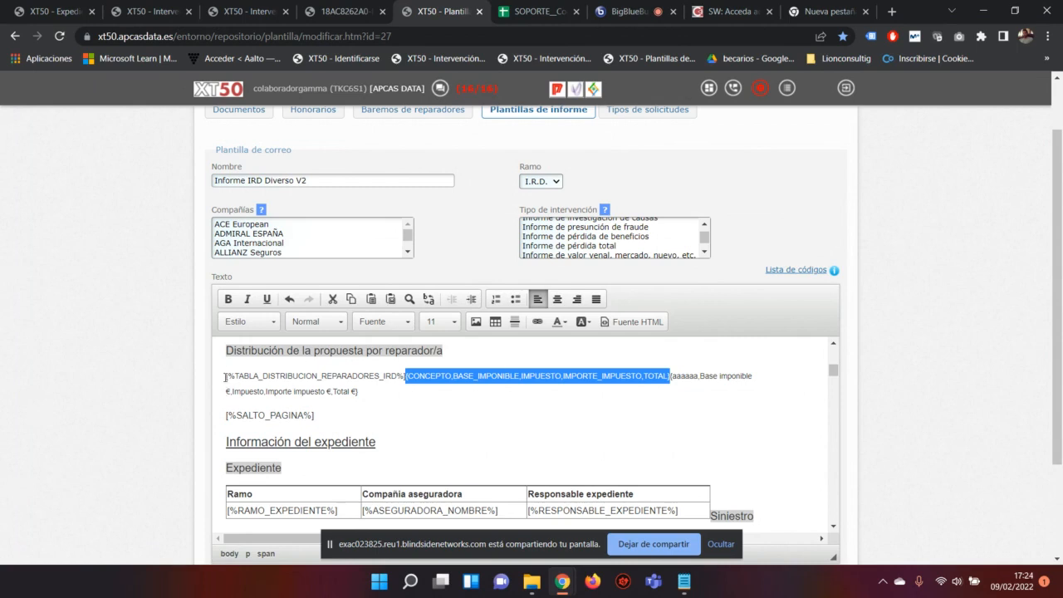
pyautogui.moveTo(226, 376); pyautogui.dragTo(407, 381)
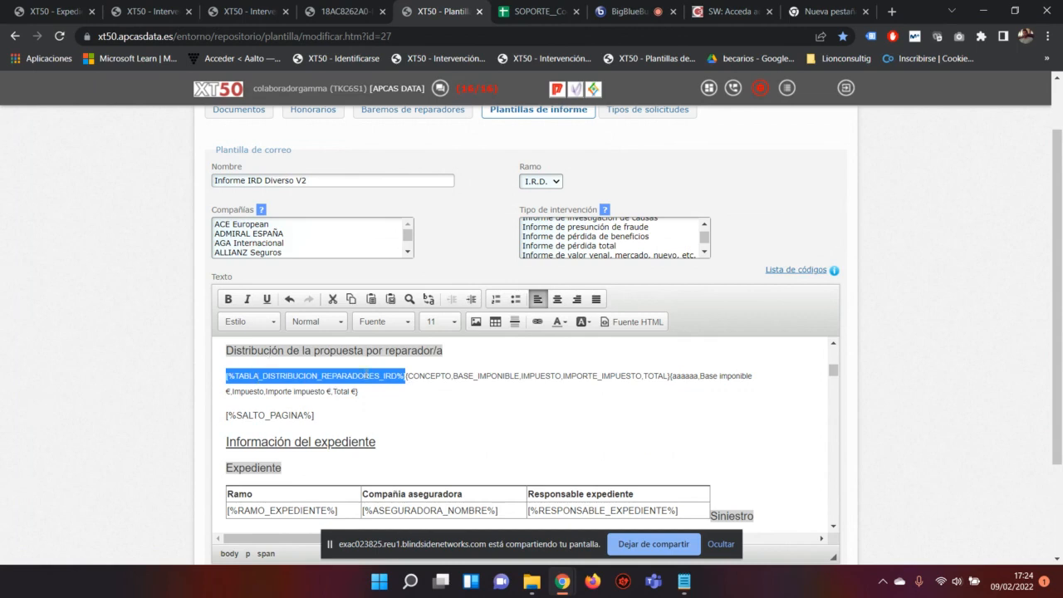
pyautogui.click(404, 375)
pyautogui.moveTo(403, 376); pyautogui.dragTo(669, 377)
pyautogui.click(407, 377)
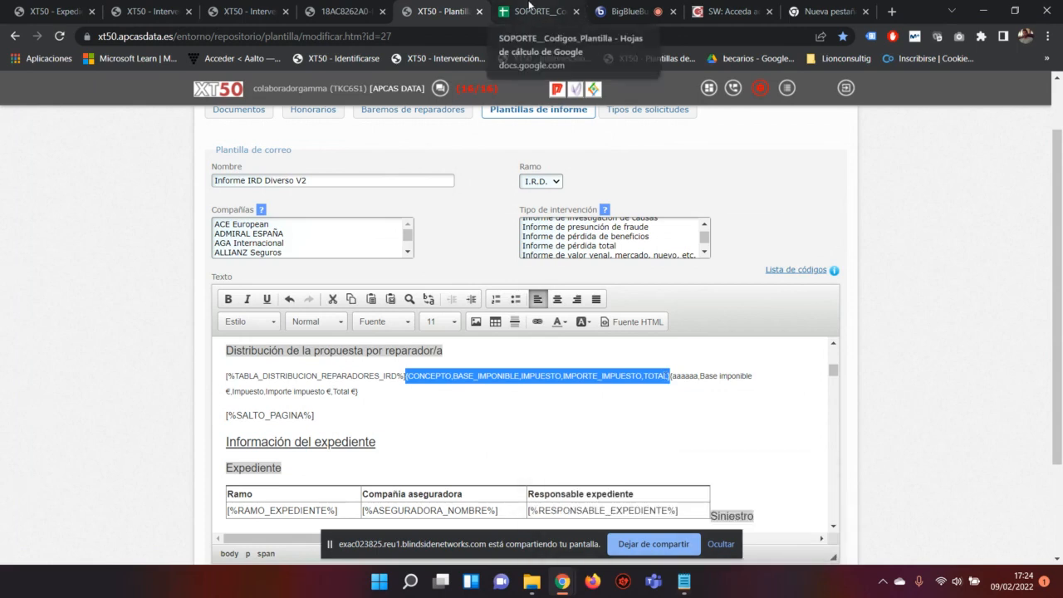
# Step: Check the code in the SOPORTE_Codigos_Plantilla spreadsheet, then locate the column names in XT50
pyautogui.click(529, 7)
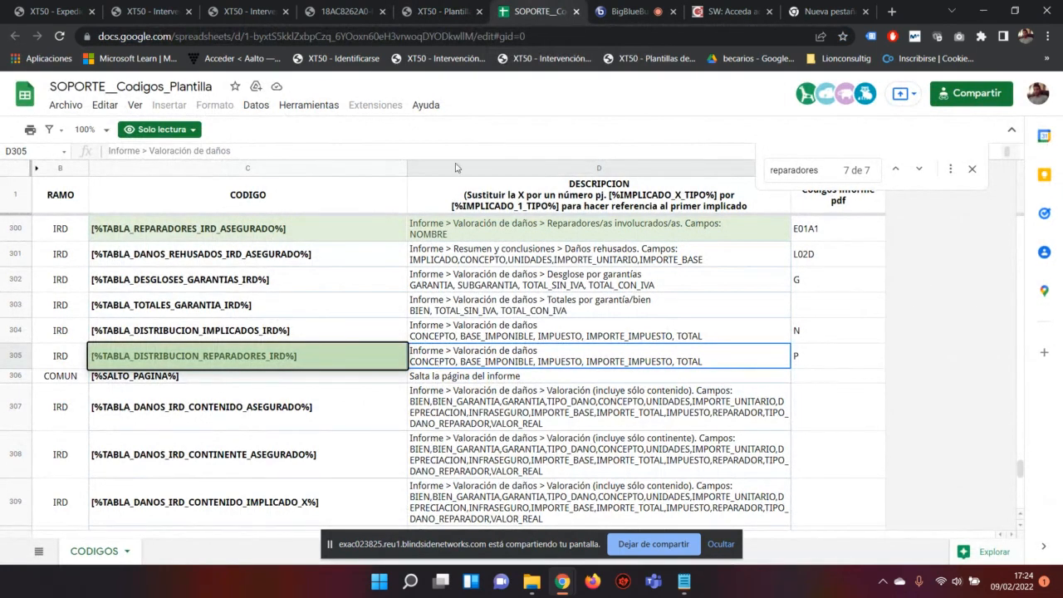
pyautogui.click(442, 10)
pyautogui.click(668, 378)
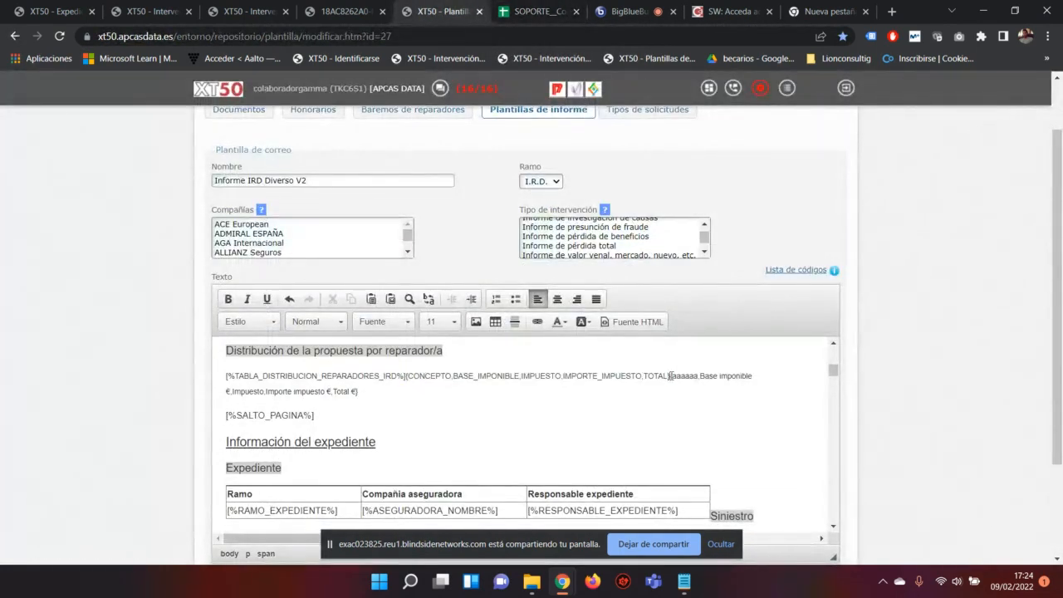
pyautogui.moveTo(669, 378); pyautogui.dragTo(362, 393)
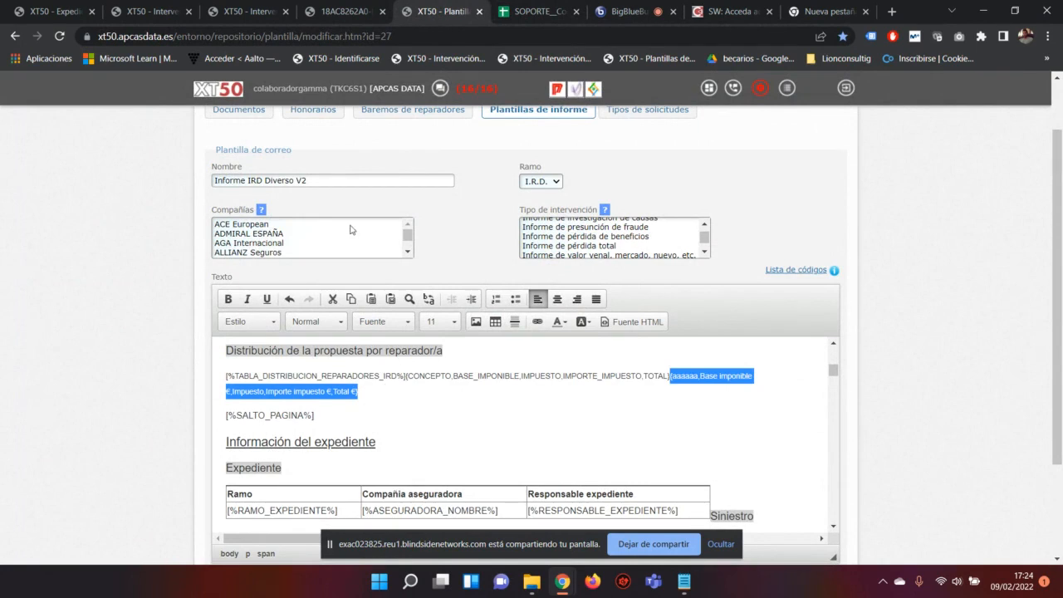
pyautogui.click(671, 375)
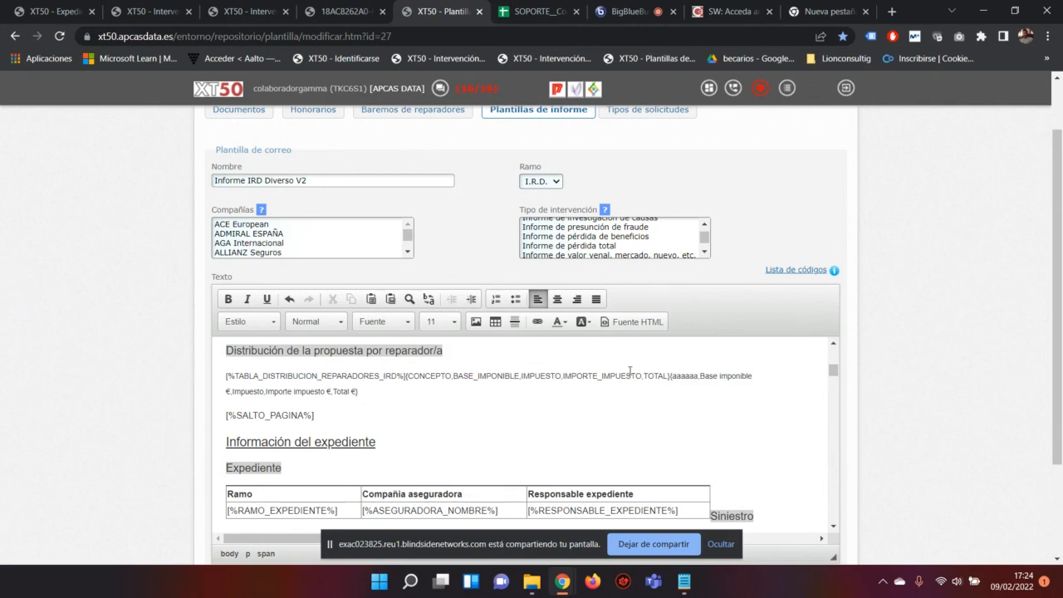
# Step: Trim the first column name to 'a', add ',b' and delete 'Base imponible €'
pyautogui.moveTo(406, 374); pyautogui.dragTo(698, 376)
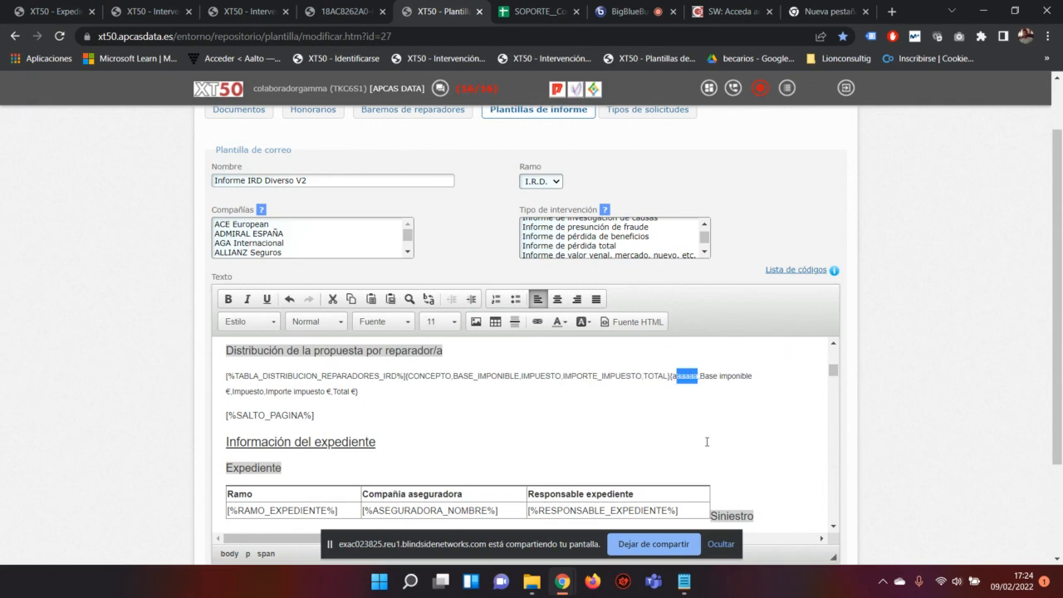
pyautogui.press('Delete')
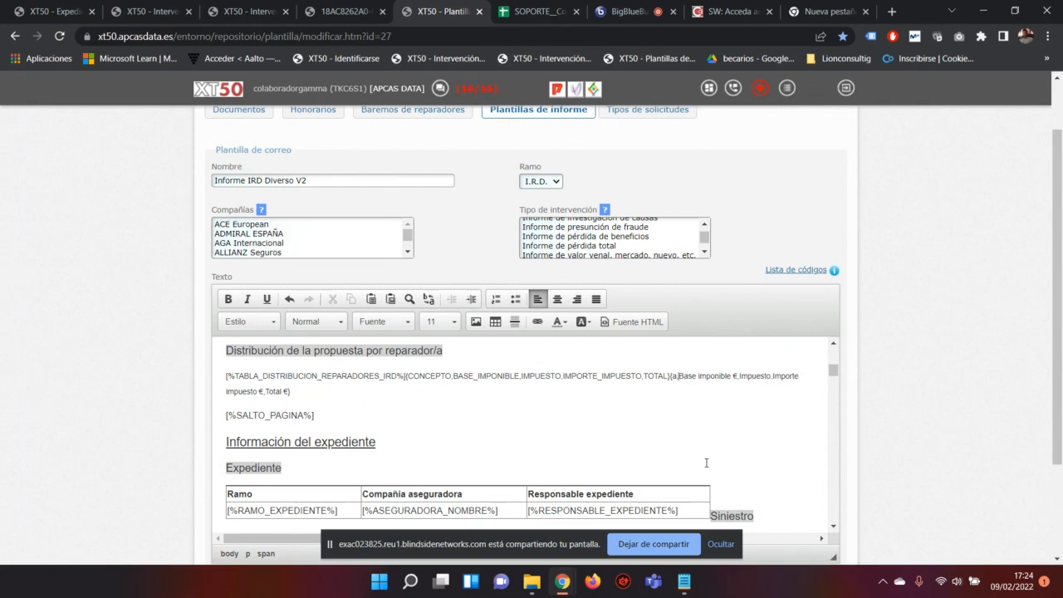
pyautogui.write(',b')
pyautogui.hotkey('shift', 'Right')
pyautogui.hotkey('shift', 'Right')
pyautogui.hotkey('shift', 'Right')
pyautogui.hotkey('shift', 'Right')
pyautogui.hotkey('shift', 'Right')
pyautogui.hotkey('shift', 'Right')
pyautogui.hotkey('shift', 'Right')
pyautogui.hotkey('shift', 'Right')
pyautogui.hotkey('shift', 'Right')
pyautogui.hotkey('shift', 'Right')
pyautogui.hotkey('shift', 'Right')
pyautogui.hotkey('shift', 'Right')
pyautogui.hotkey('shift', 'Right')
pyautogui.hotkey('shift', 'Right')
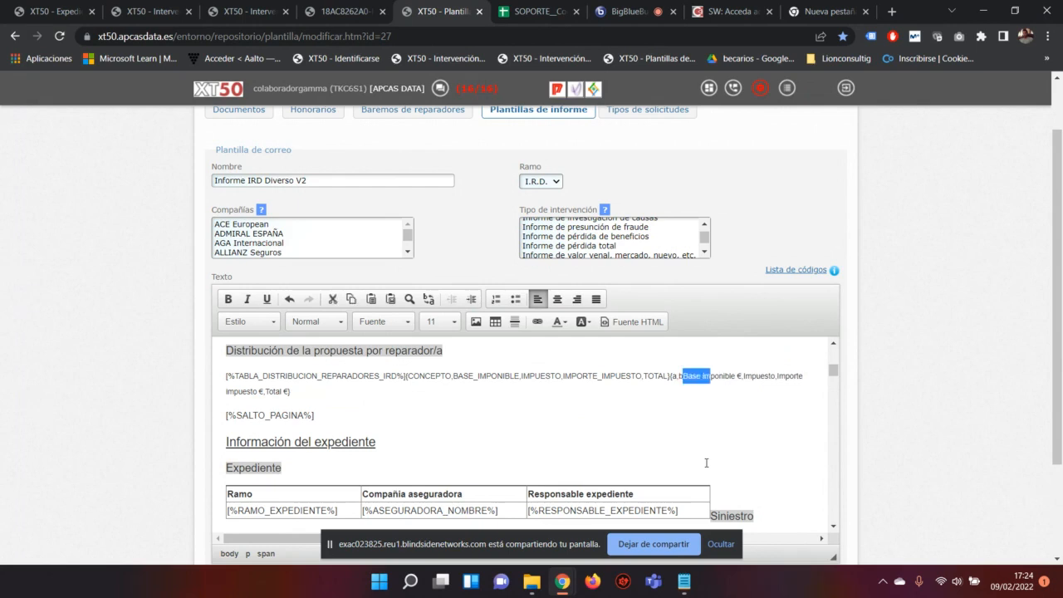
pyautogui.hotkey('shift', 'Right')
pyautogui.hotkey('shift', 'Right')
pyautogui.press('Delete')
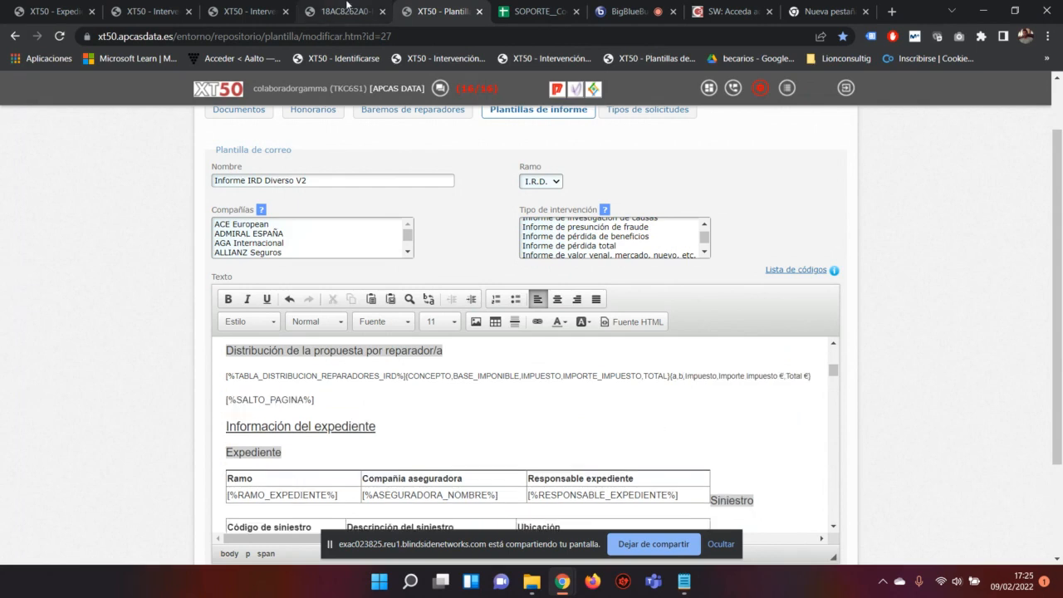
pyautogui.click(347, 7)
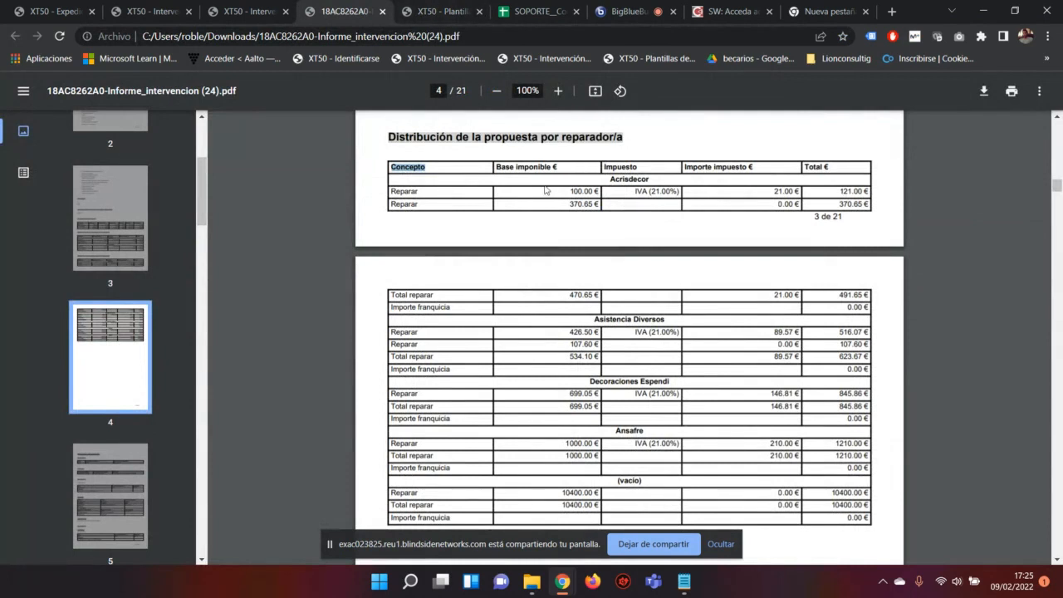
pyautogui.tripleClick(564, 168)
pyautogui.doubleClick(548, 167)
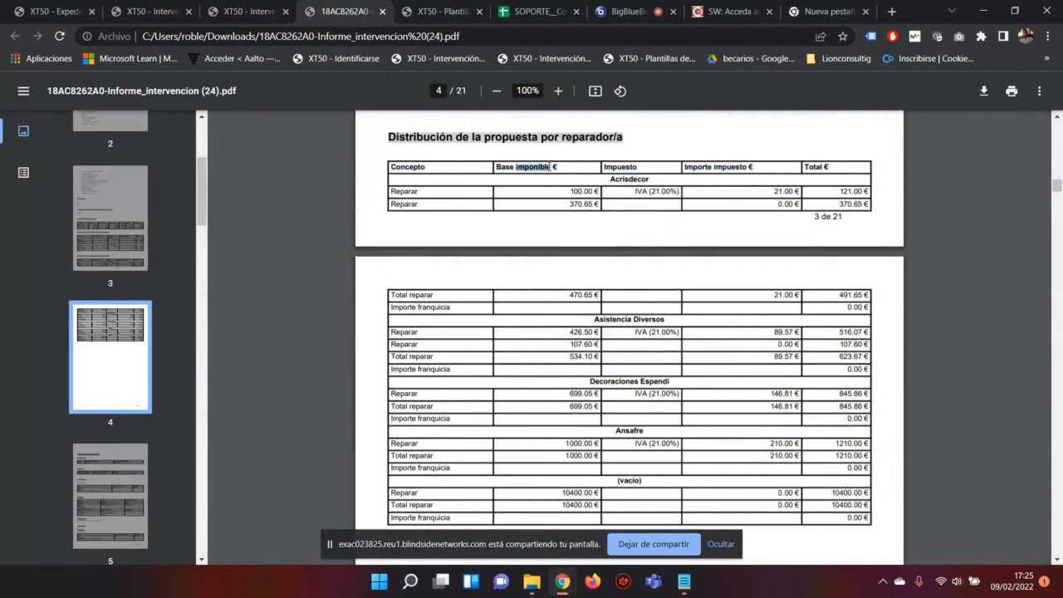
pyautogui.click(437, 10)
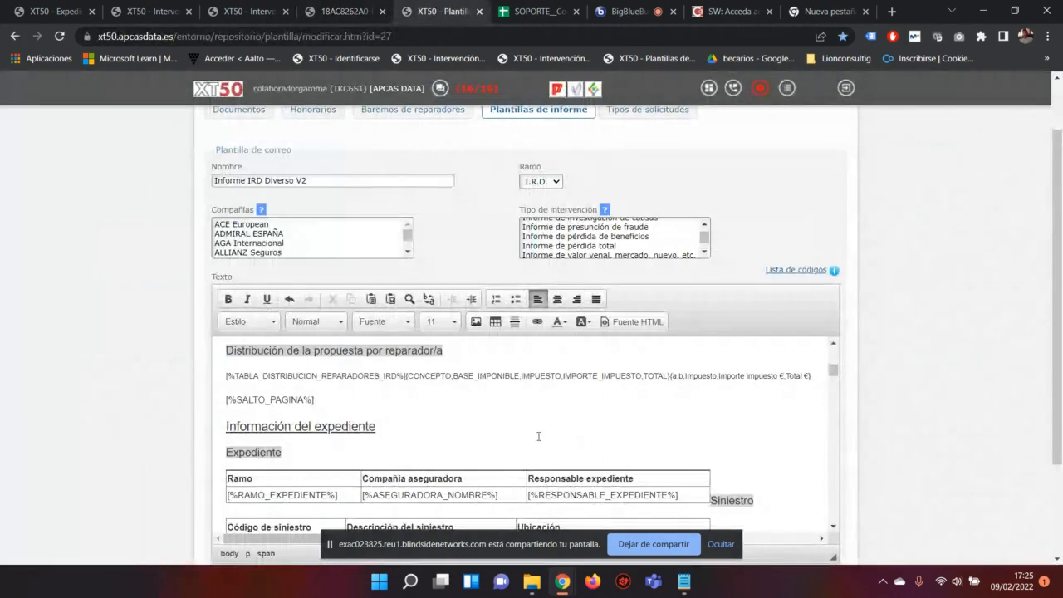
pyautogui.moveTo(457, 376); pyautogui.dragTo(520, 376)
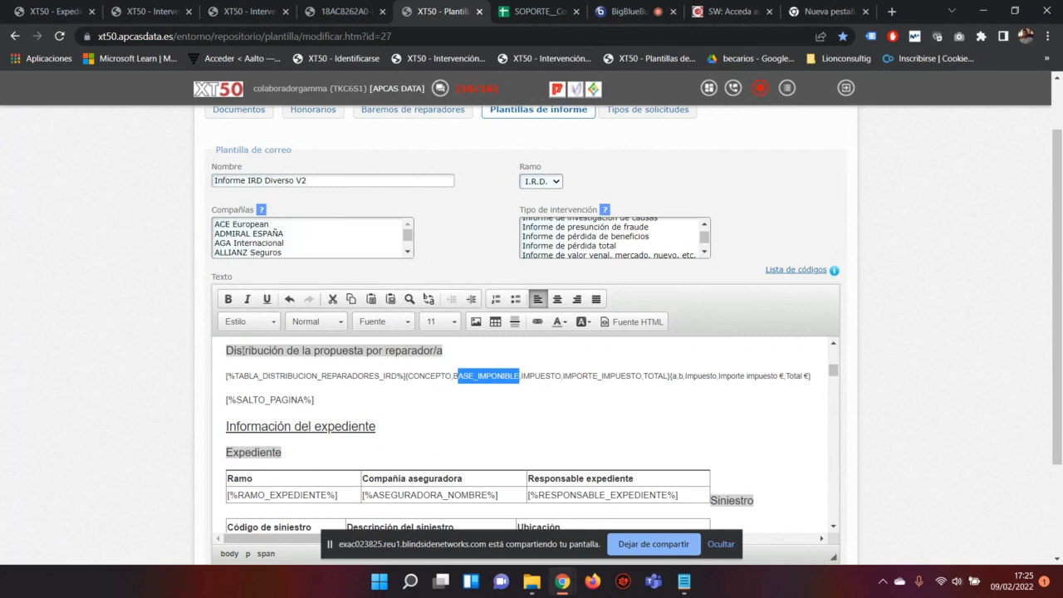
pyautogui.moveTo(227, 376); pyautogui.dragTo(406, 367)
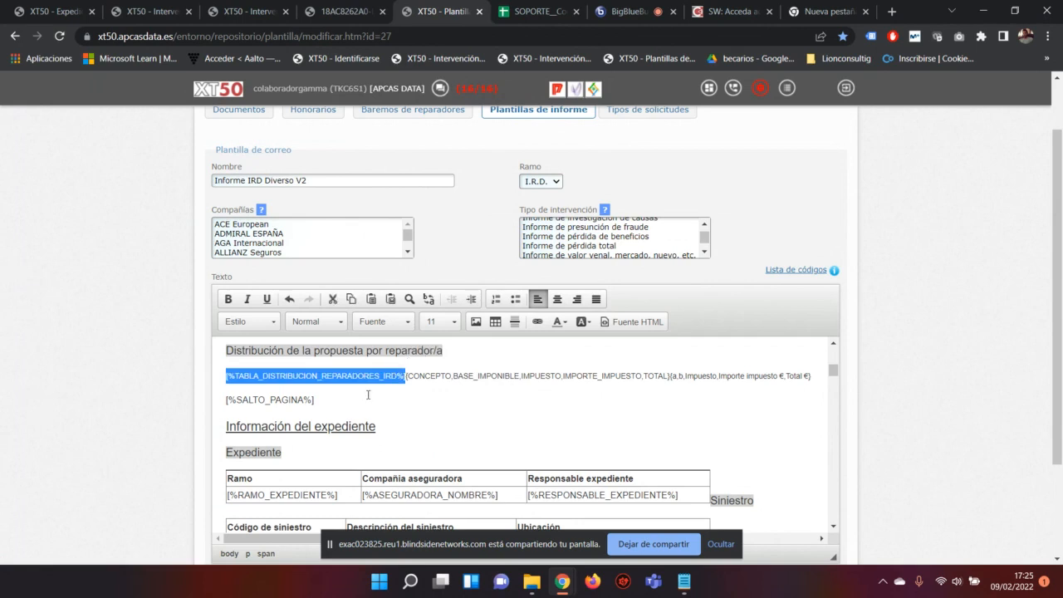
pyautogui.click(407, 378)
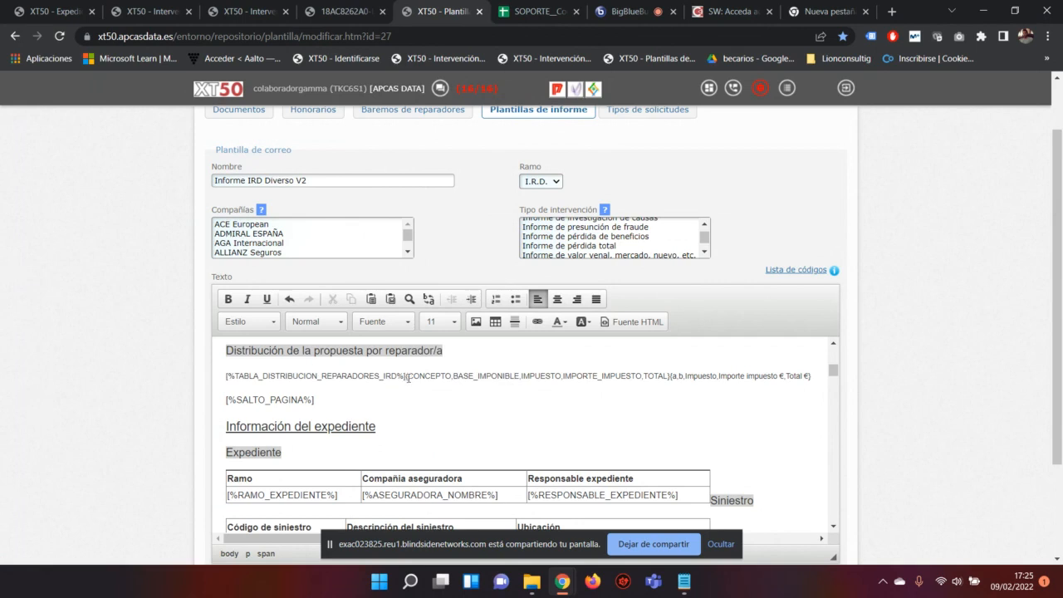
pyautogui.moveTo(408, 378); pyautogui.dragTo(807, 367)
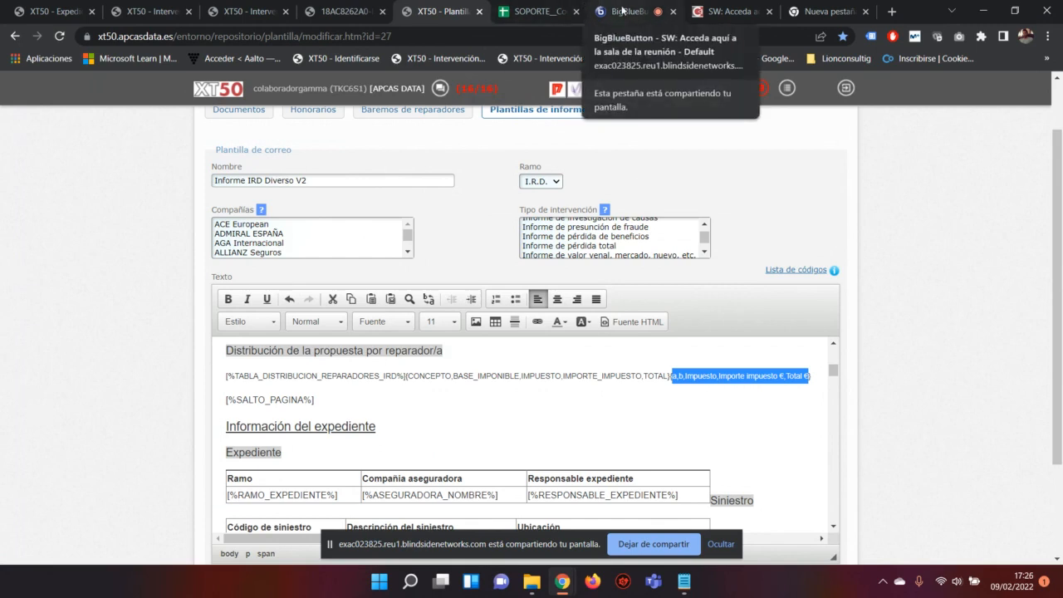
# Step: Glance at the BigBlueButton meeting, then return to XT50 and clear the column-name selection
pyautogui.click(621, 10)
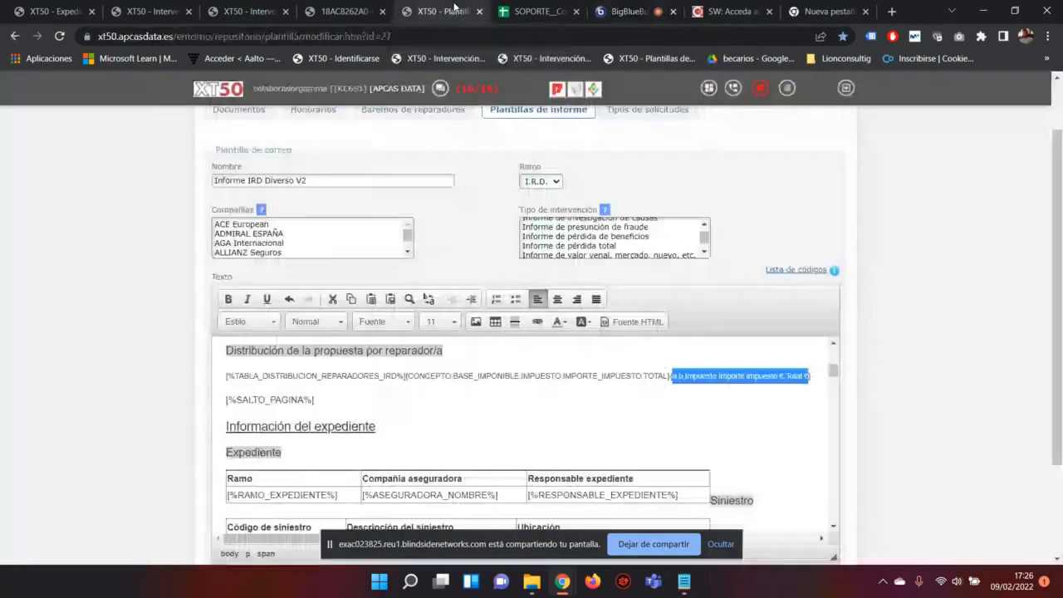
pyautogui.click(458, 10)
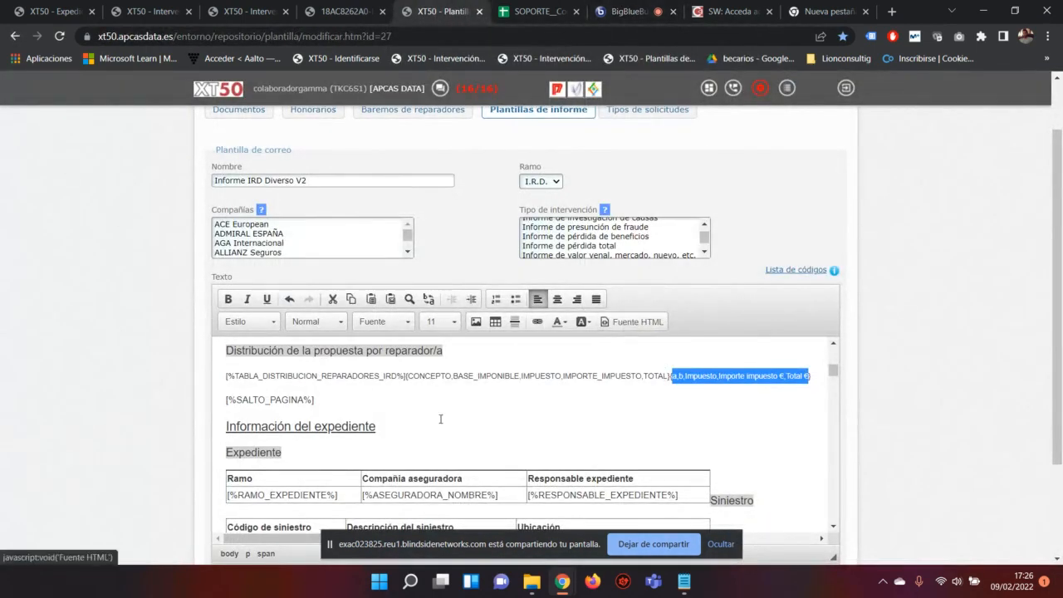
pyautogui.click(375, 383)
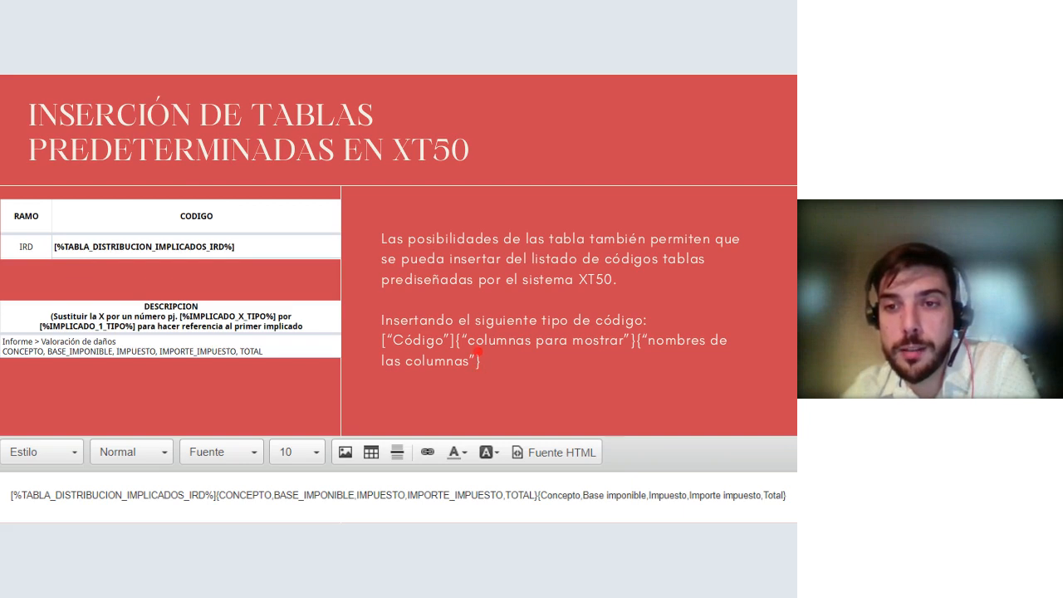
# Step: Advance the slides to 'Ejemplo del resultado', step back once, then show it again
pyautogui.scroll(4, 495, 358)
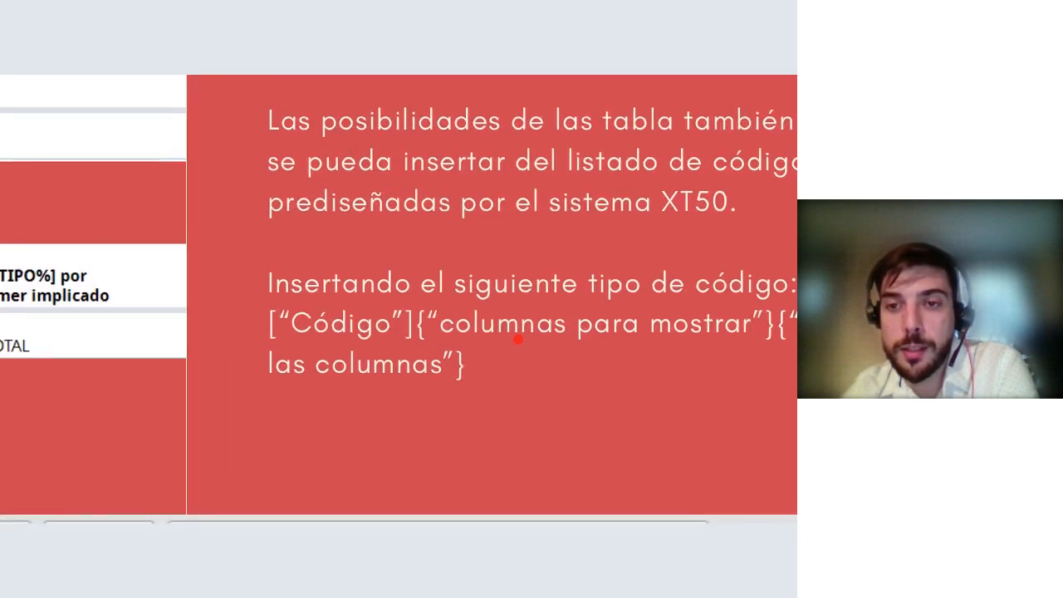
pyautogui.moveTo(518, 337); pyautogui.dragTo(306, 322)
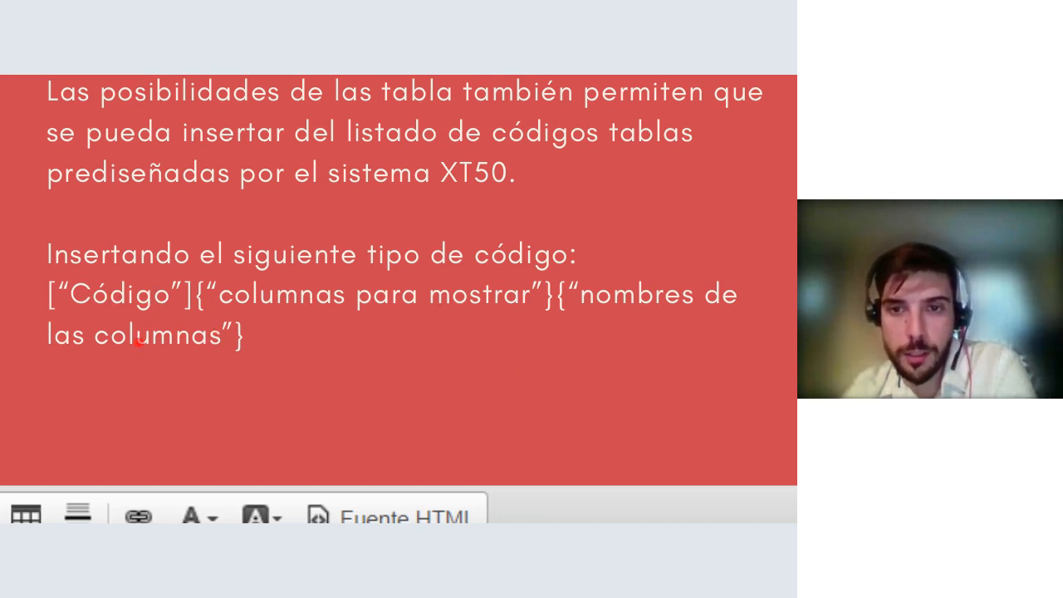
pyautogui.press('Right')
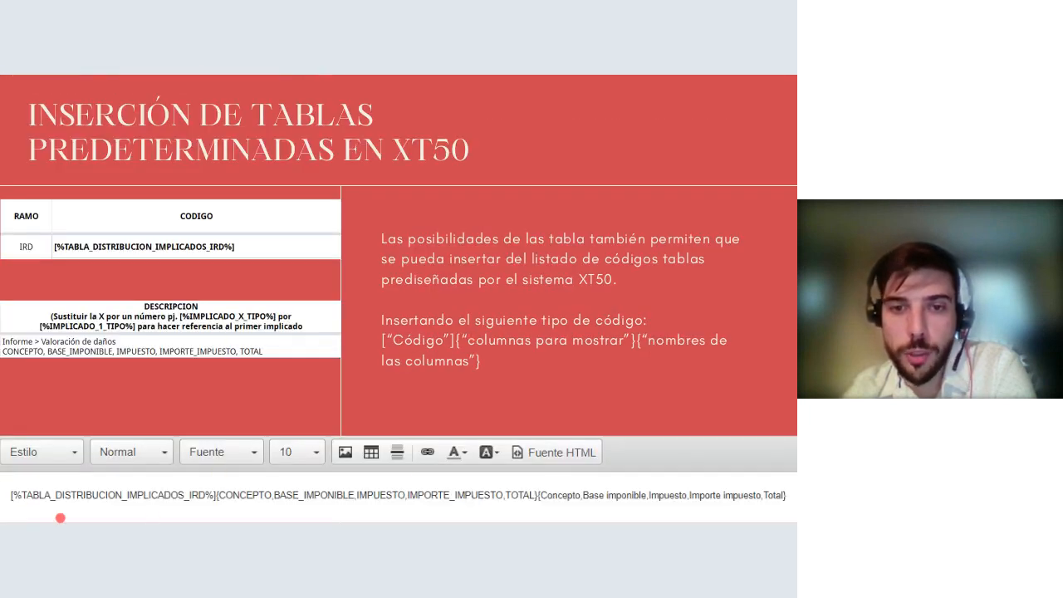
pyautogui.scroll(1, 150, 493)
pyautogui.scroll(2, 150, 493)
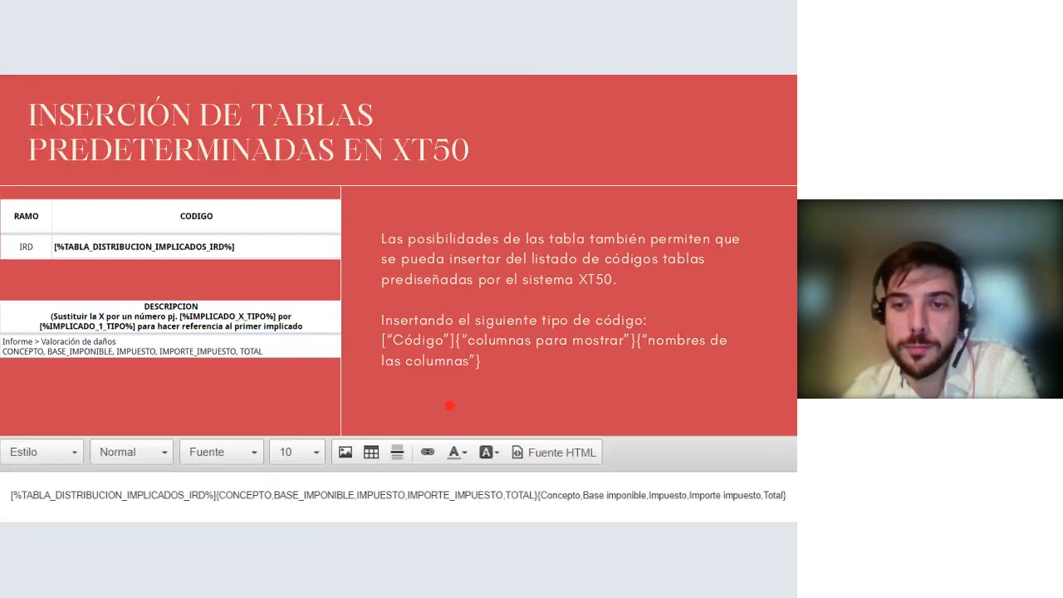
pyautogui.press('Right')
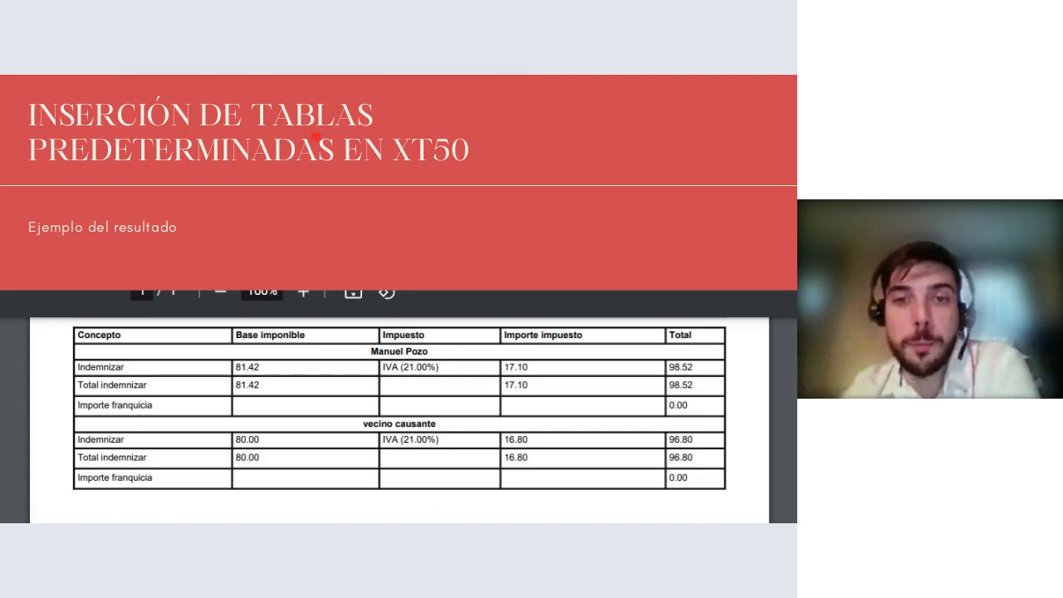
pyautogui.press('Right')
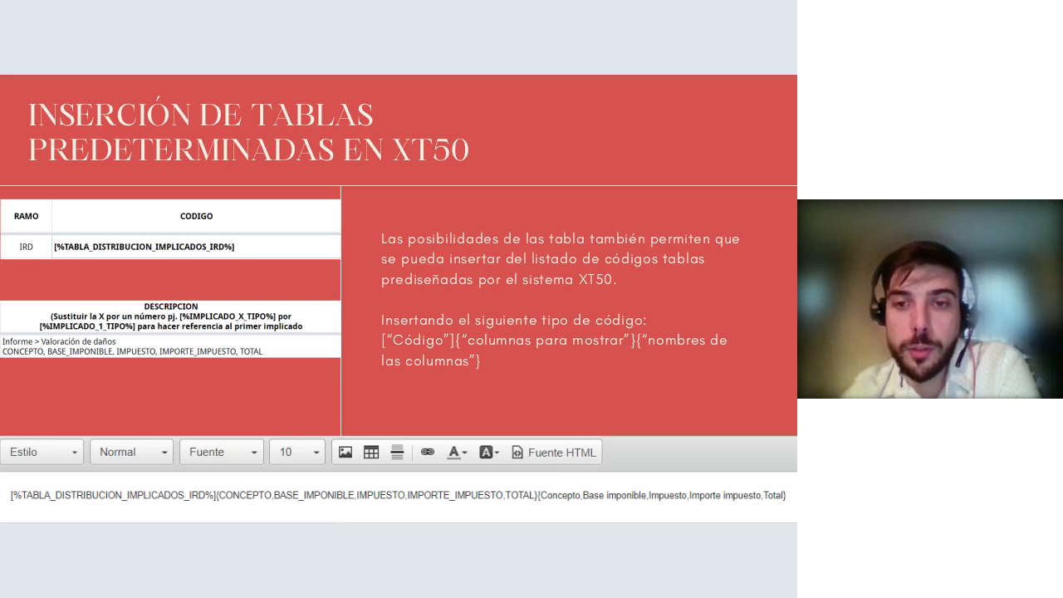
pyautogui.press('Left')
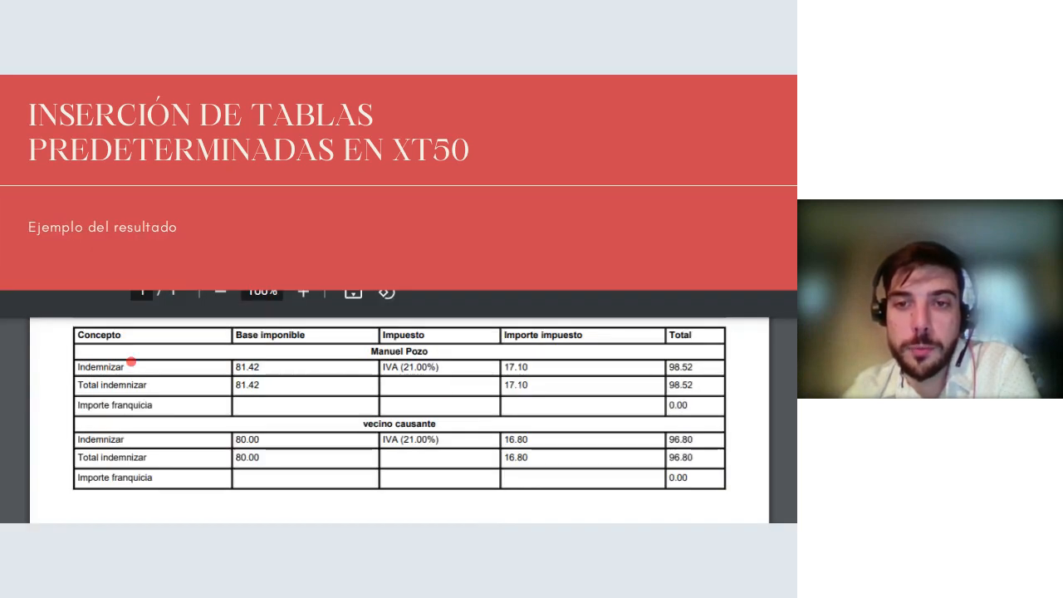
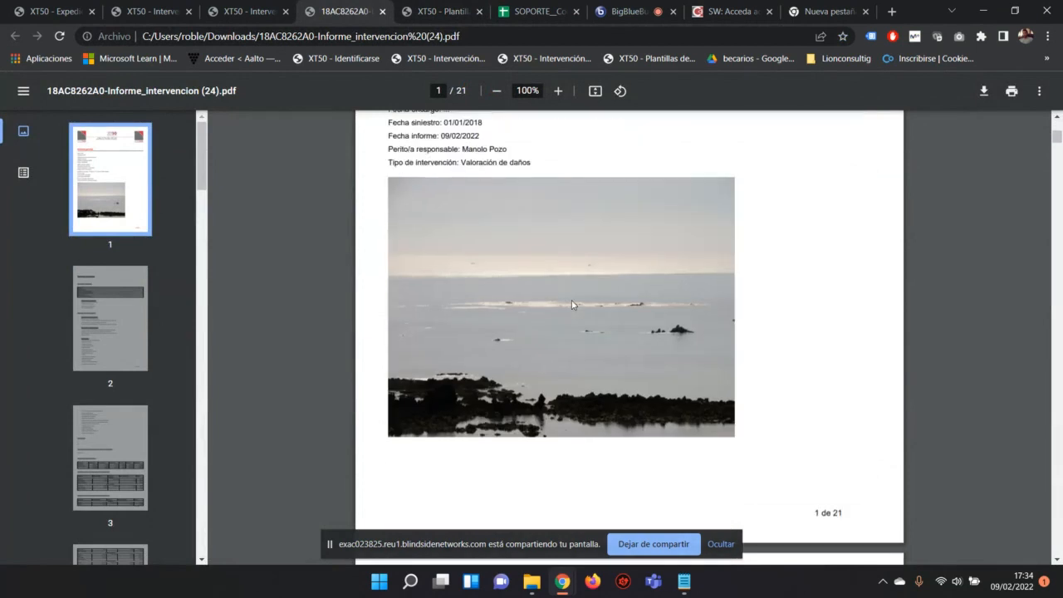
# Step: Review the report PDF from page 1 to 10 and back to page 3, then return to the XT50 - Plantilla tab
pyautogui.scroll(-14, 569, 307)
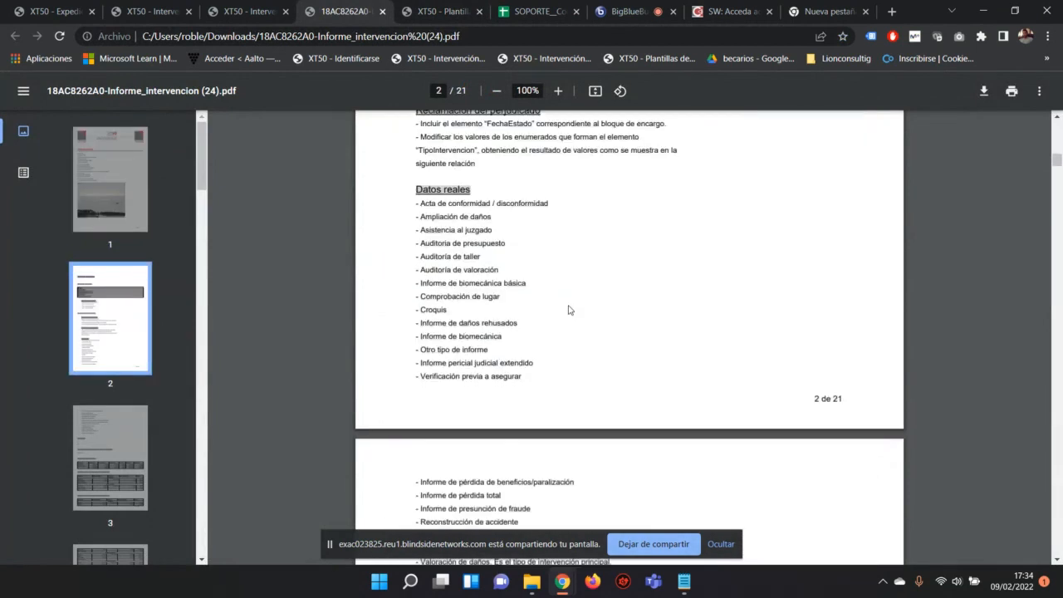
pyautogui.scroll(-17, 569, 310)
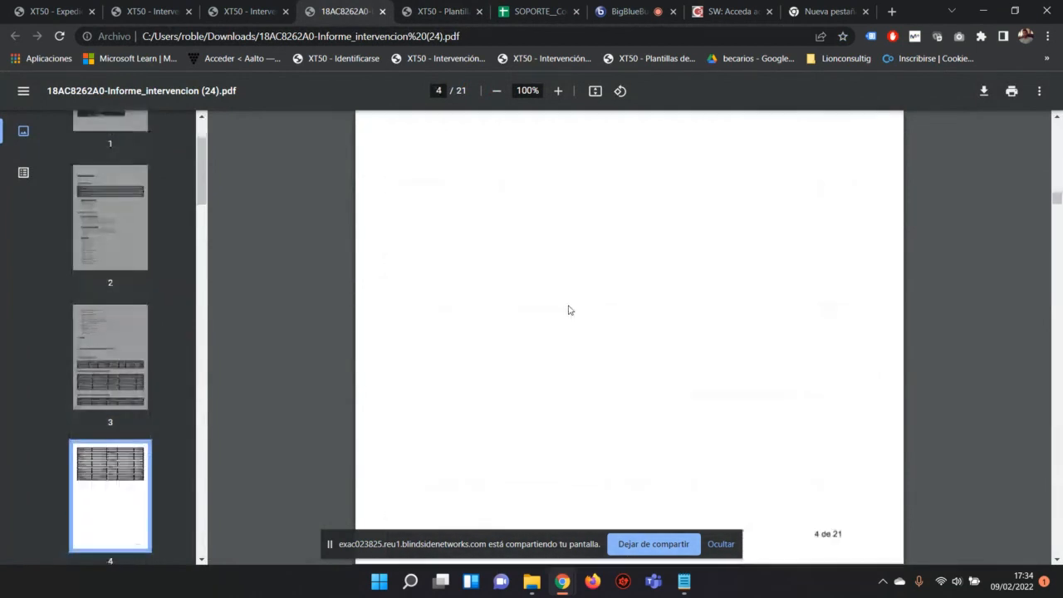
pyautogui.scroll(-15, 569, 310)
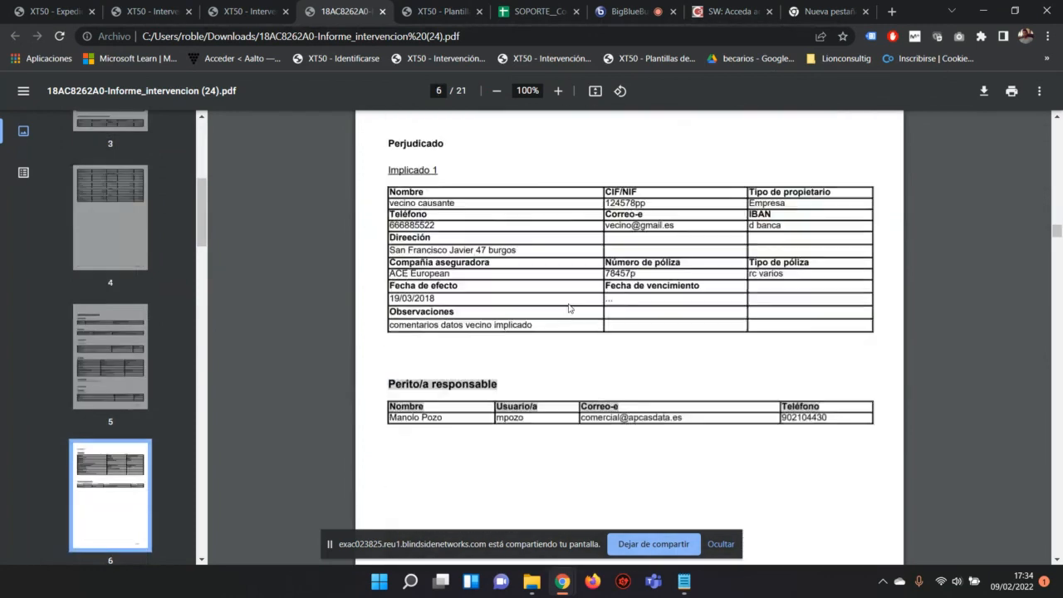
pyautogui.scroll(-16, 569, 310)
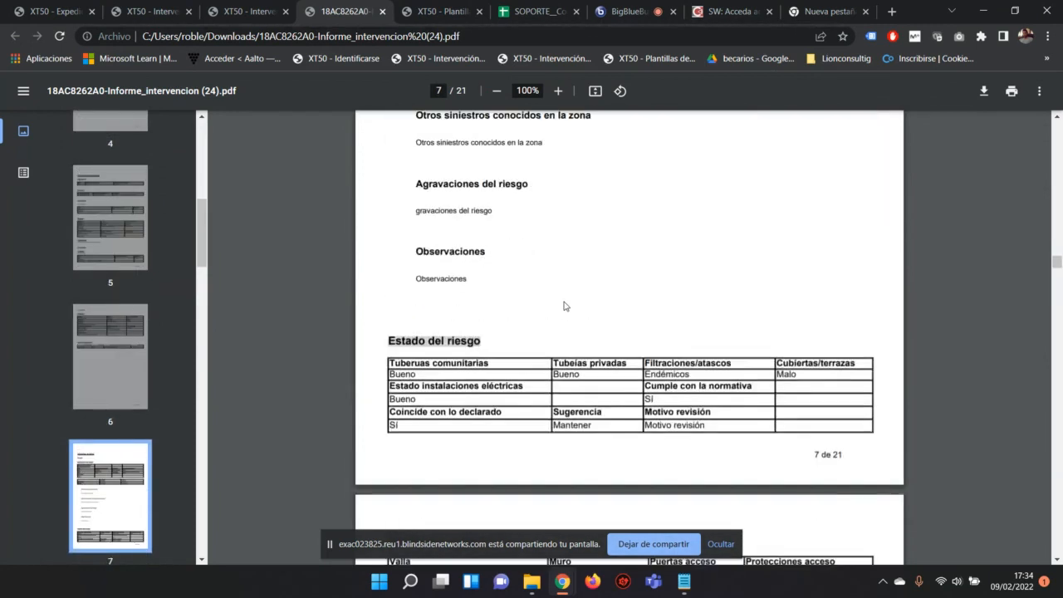
pyautogui.scroll(-20, 564, 307)
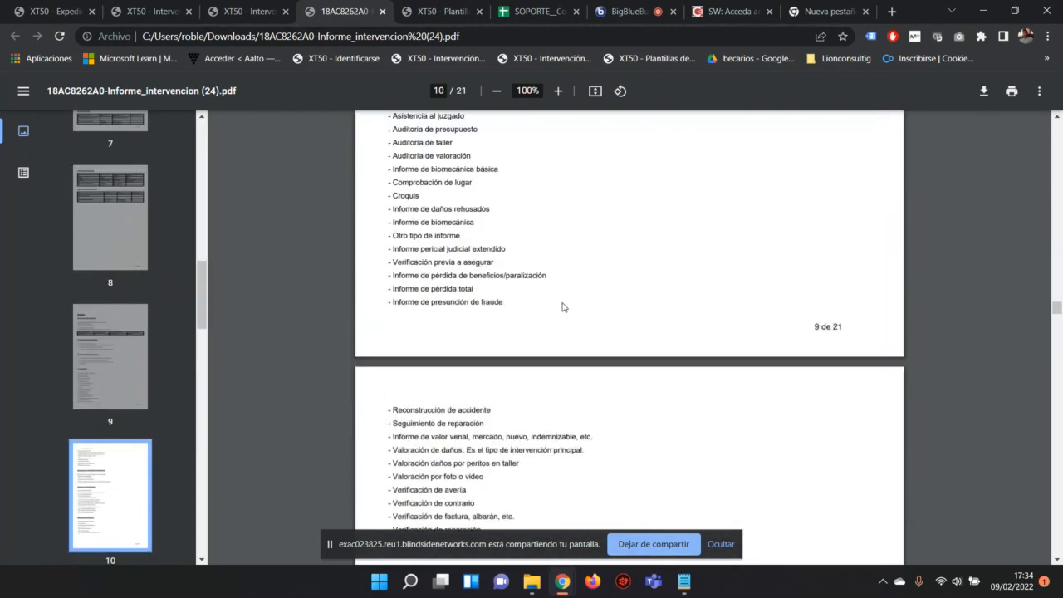
pyautogui.scroll(-9, 562, 307)
pyautogui.scroll(18, 467, 299)
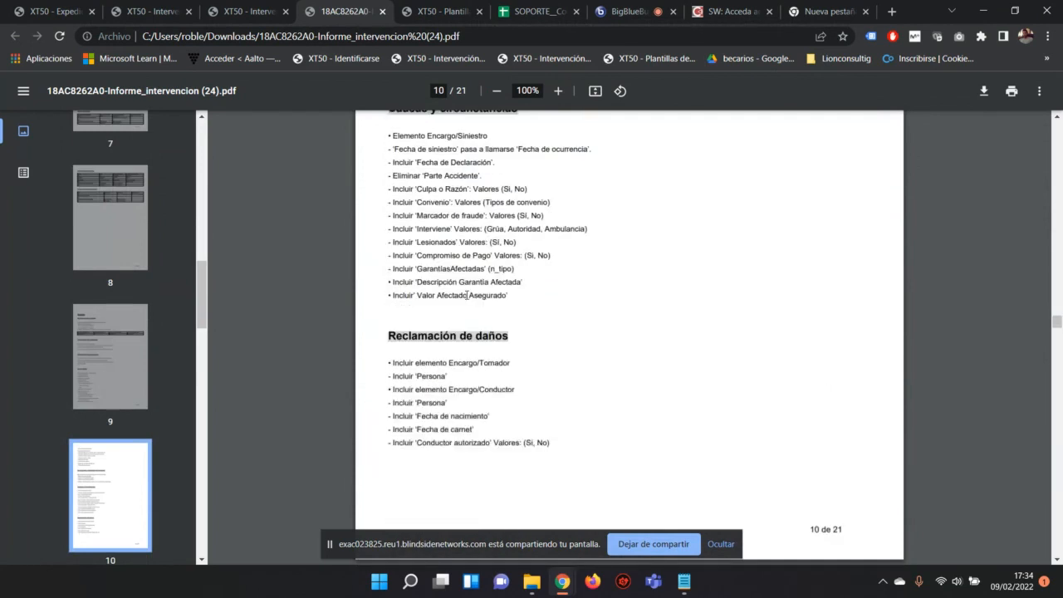
pyautogui.scroll(20, 477, 304)
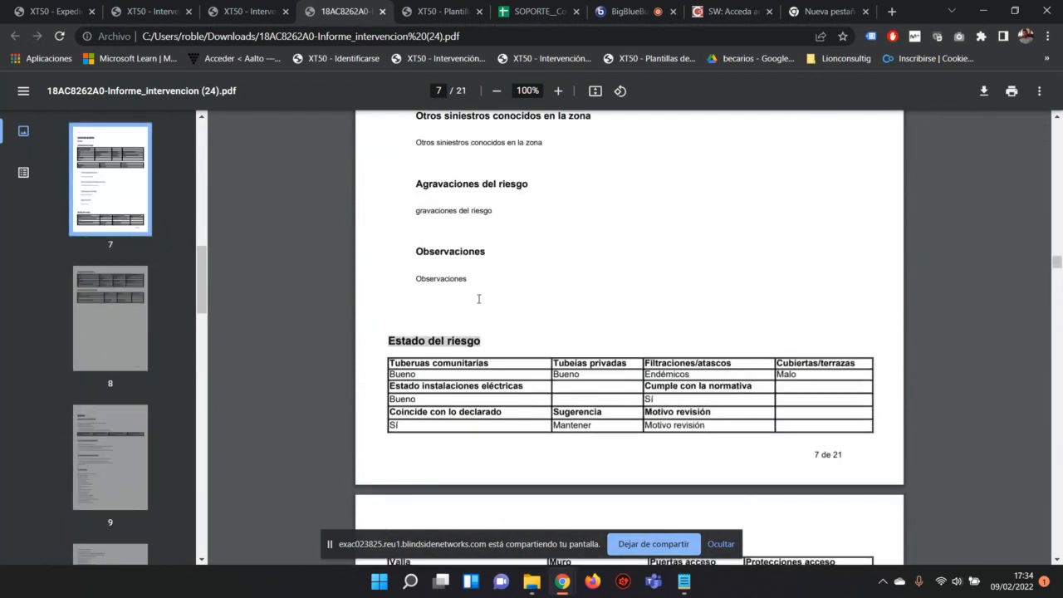
pyautogui.scroll(20, 478, 303)
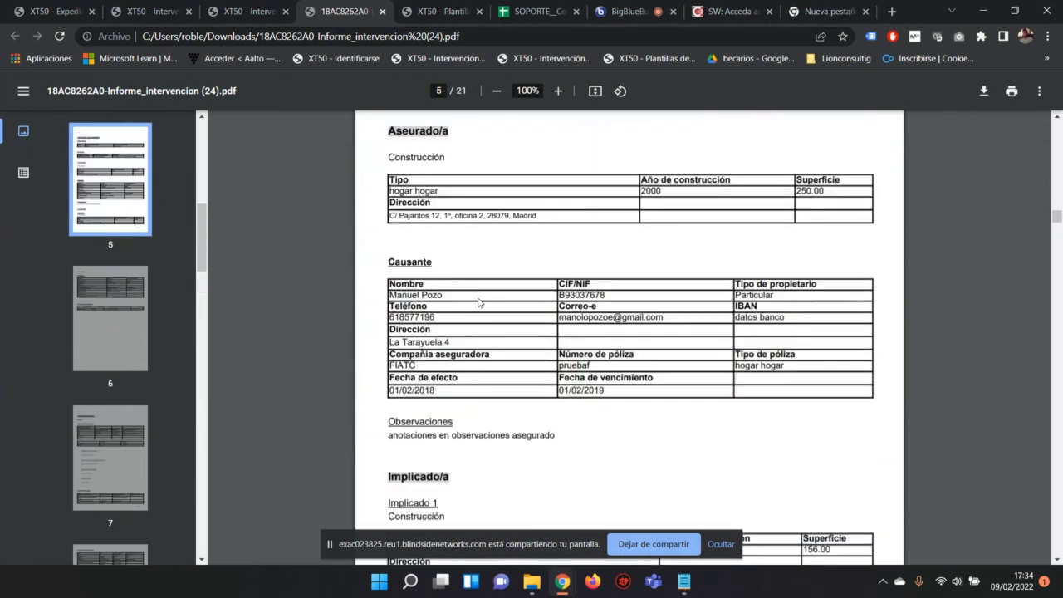
pyautogui.scroll(20, 478, 302)
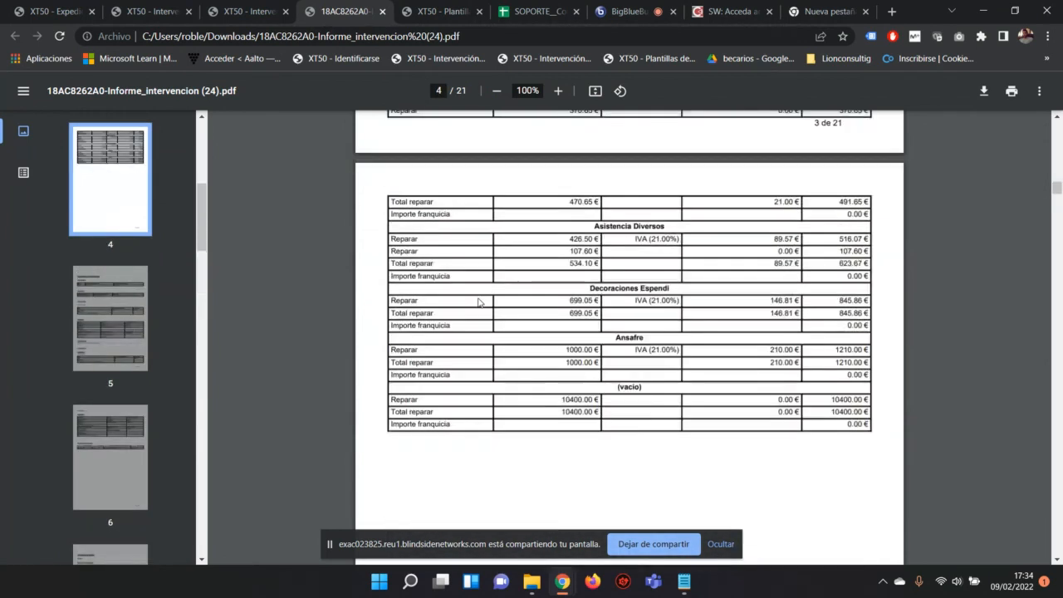
pyautogui.scroll(5, 479, 302)
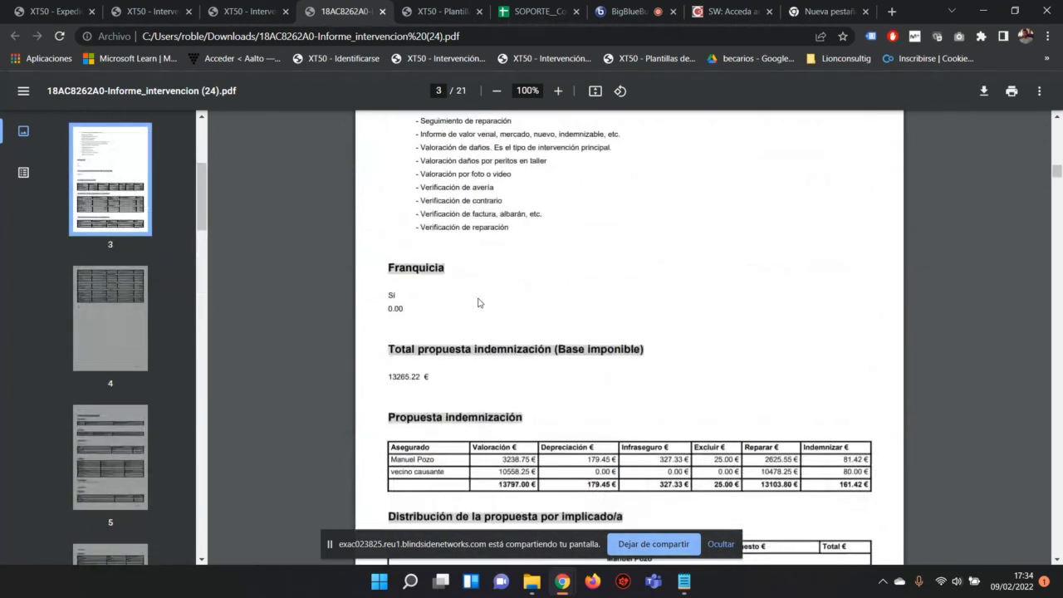
pyautogui.click(450, 12)
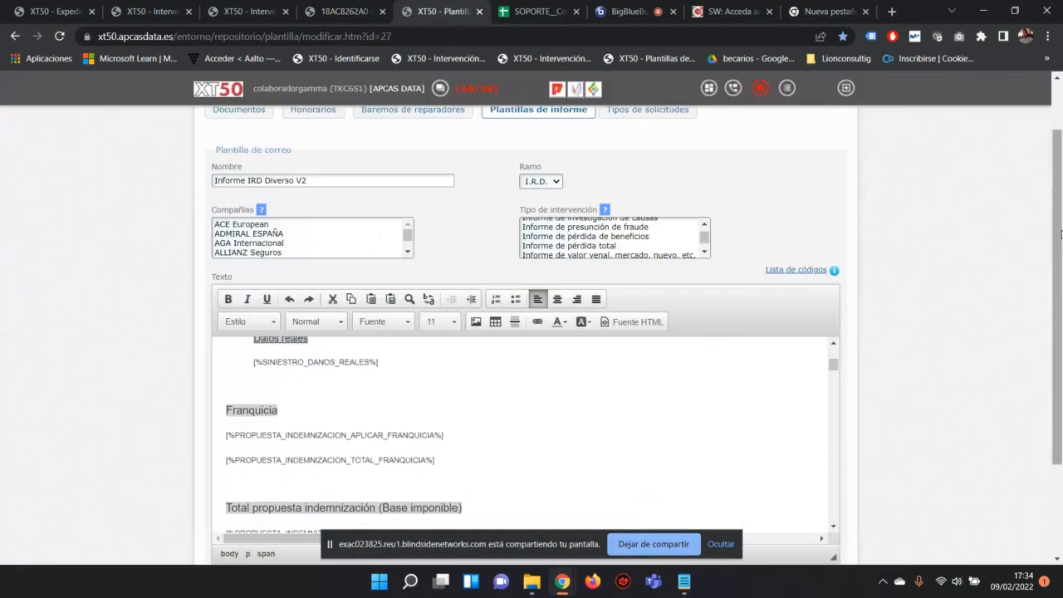
# Step: Search the template page for 'franq' to find the Franquicia text
pyautogui.scroll(2, 984, 274)
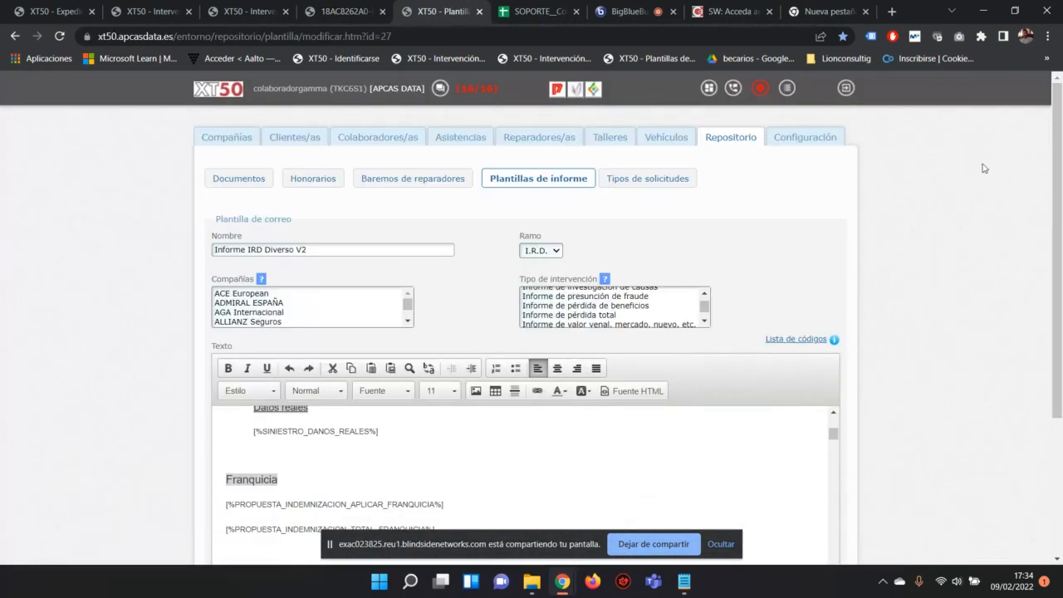
pyautogui.hotkey('ctrl', 'f')
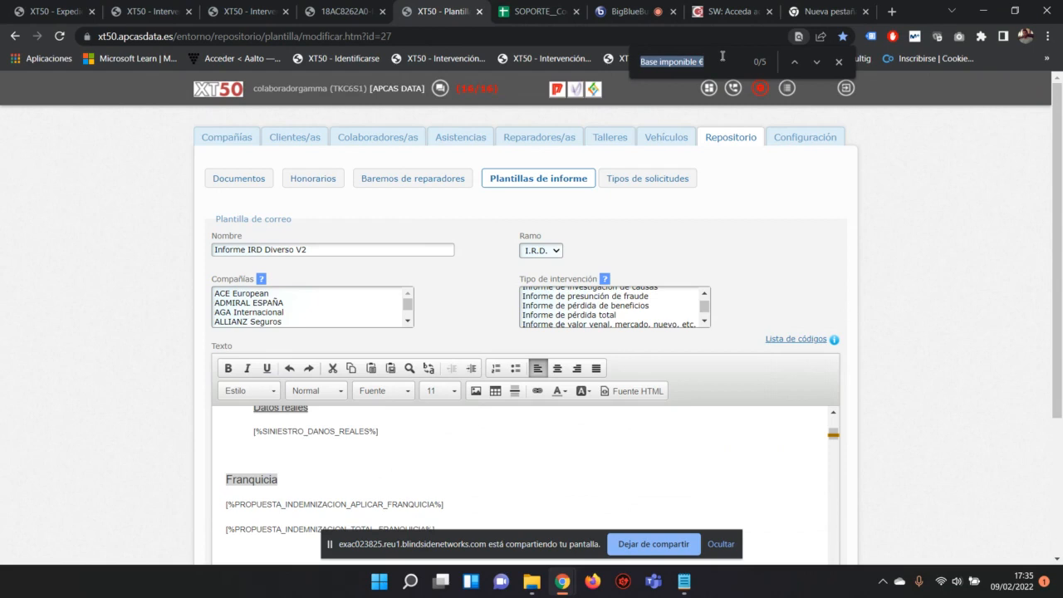
pyautogui.write('frac')
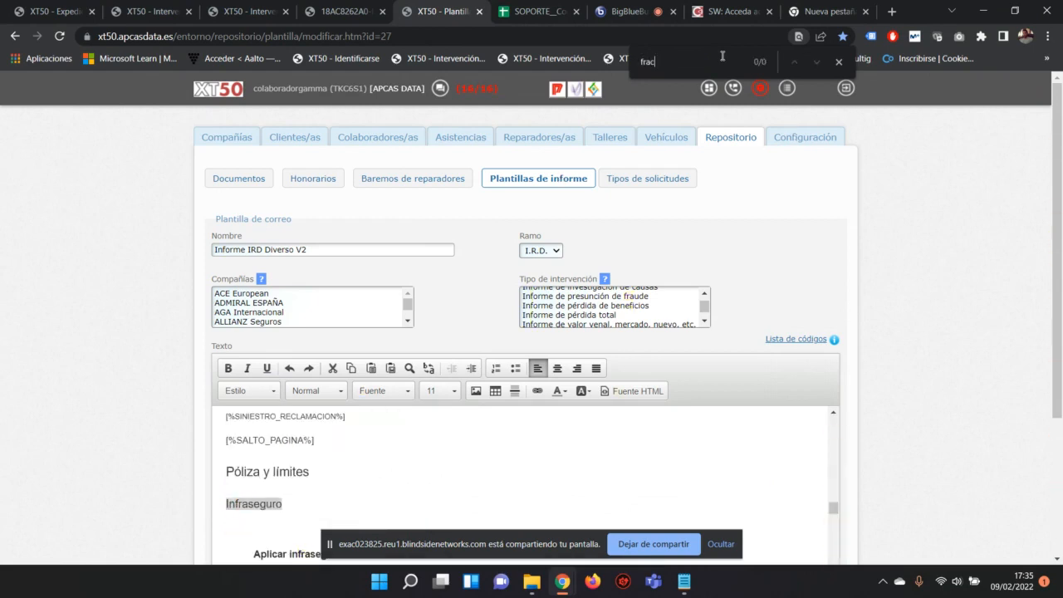
pyautogui.press('BackSpace')
pyautogui.write('n')
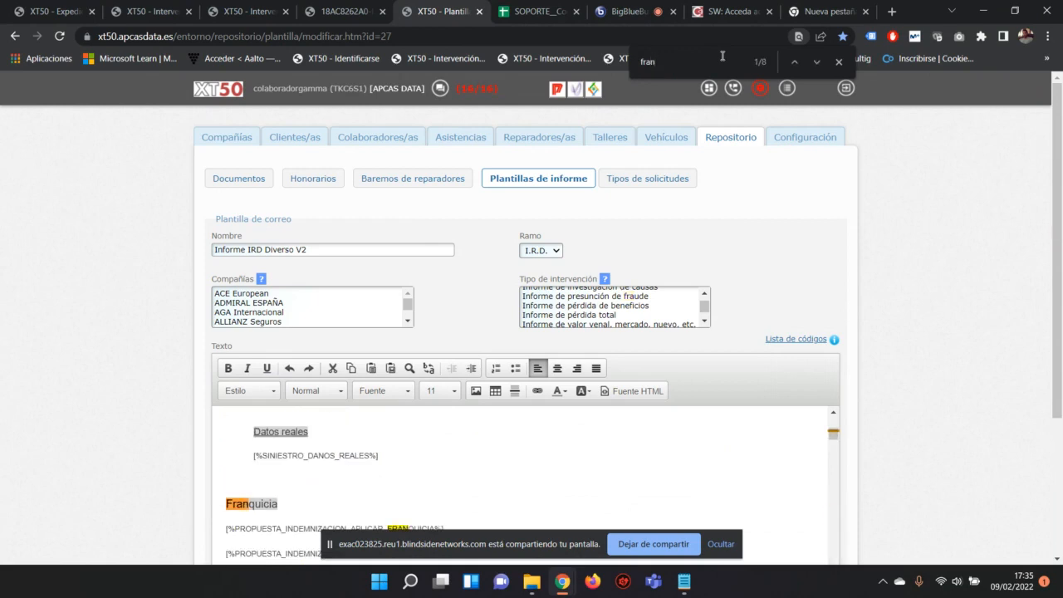
pyautogui.write('q')
pyautogui.press('Return')
pyautogui.press('Return')
pyautogui.press('Return')
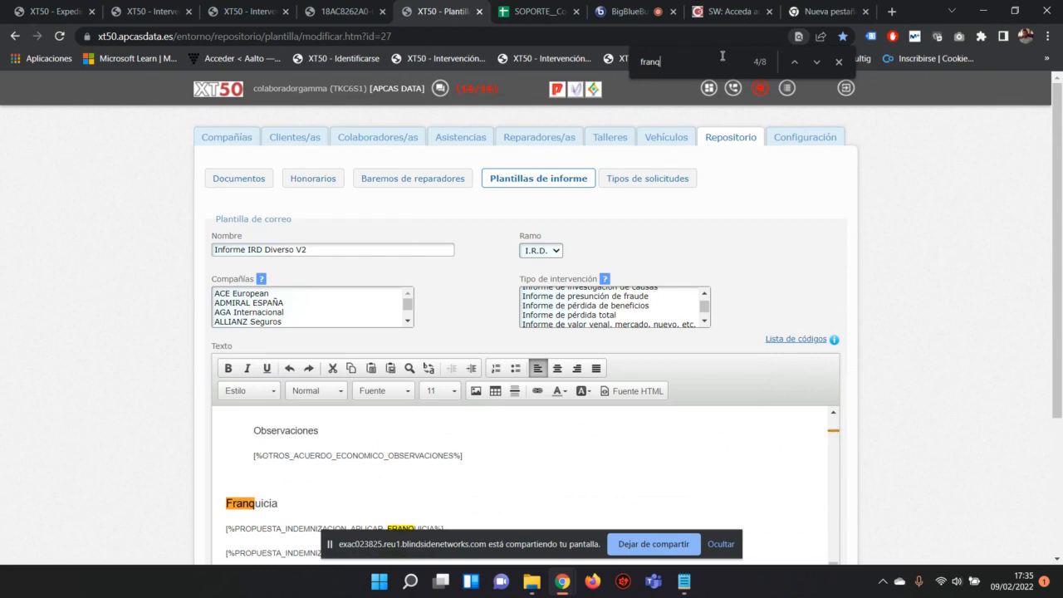
# Step: Go to the Franquicia heading match and delete it with its two placeholder lines
pyautogui.scroll(-4, 397, 386)
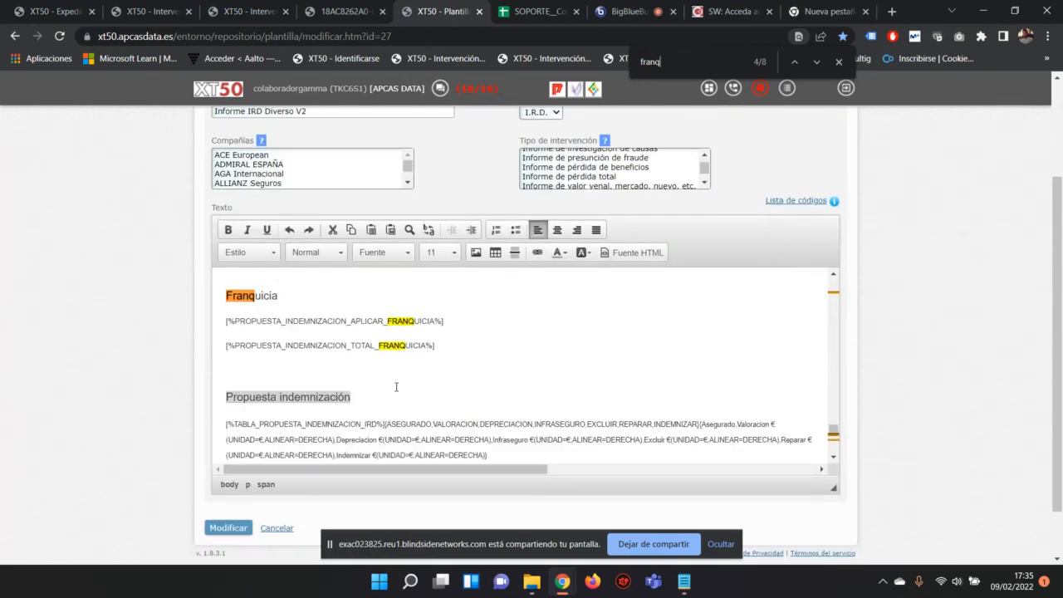
pyautogui.click(793, 61)
pyautogui.click(793, 61)
pyautogui.click(793, 61)
pyautogui.click(794, 63)
pyautogui.click(812, 63)
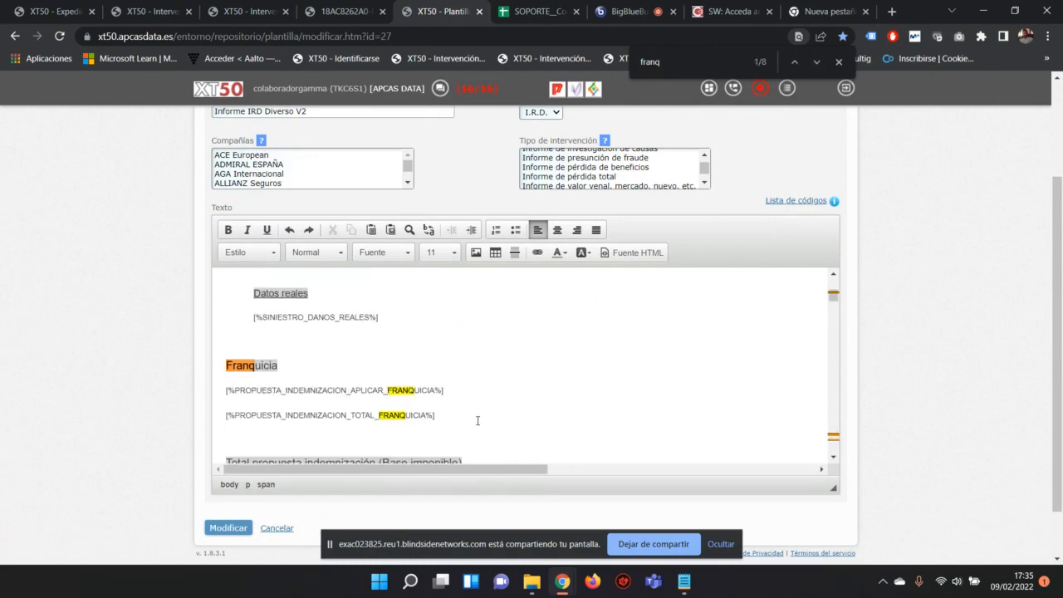
pyautogui.moveTo(478, 420); pyautogui.dragTo(165, 372)
pyautogui.press('Delete')
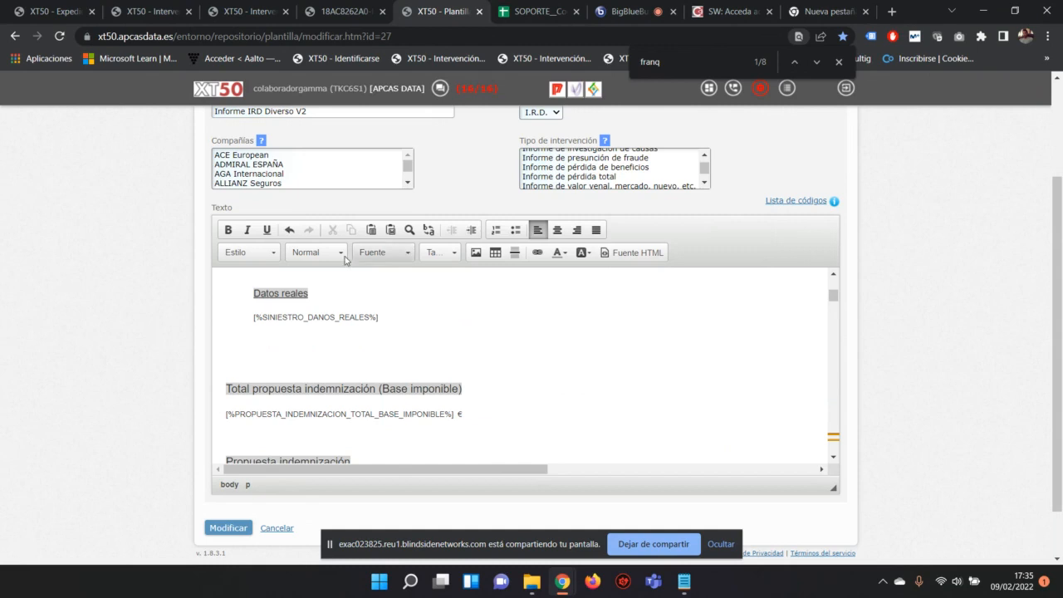
# Step: Select 'reales' in the Datos reales heading and the Garantia word in braces, typing 'aaaaaaaaaaa'
pyautogui.doubleClick(291, 290)
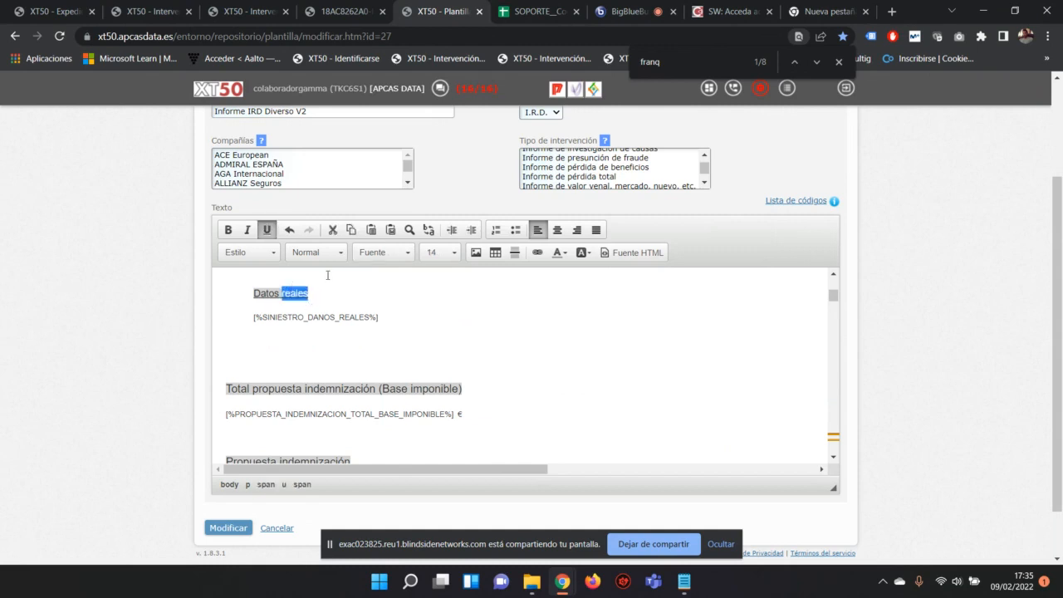
pyautogui.scroll(10, 382, 308)
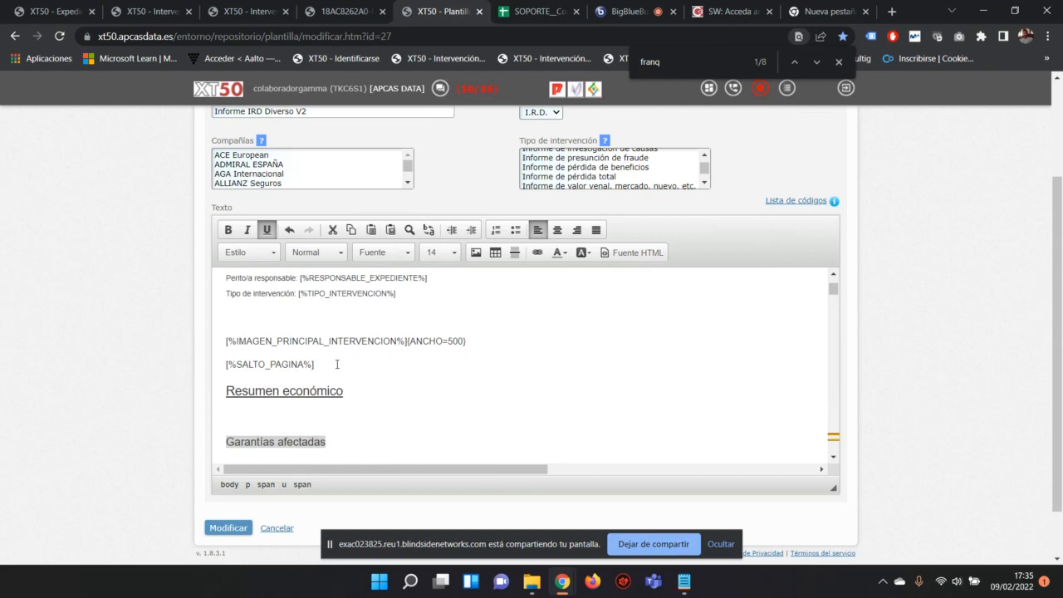
pyautogui.scroll(-3, 372, 382)
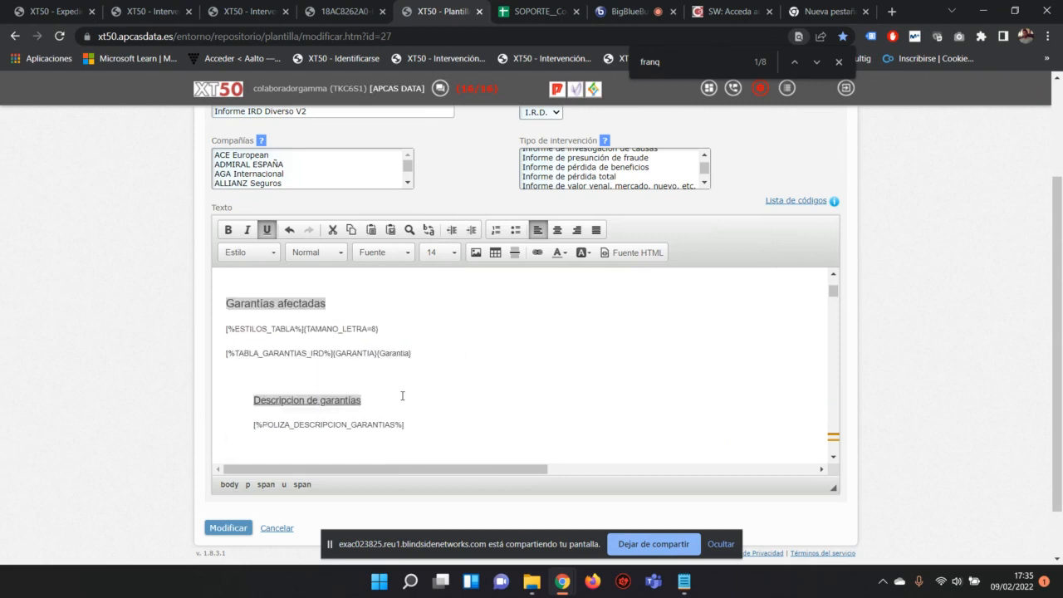
pyautogui.moveTo(380, 353); pyautogui.dragTo(413, 355)
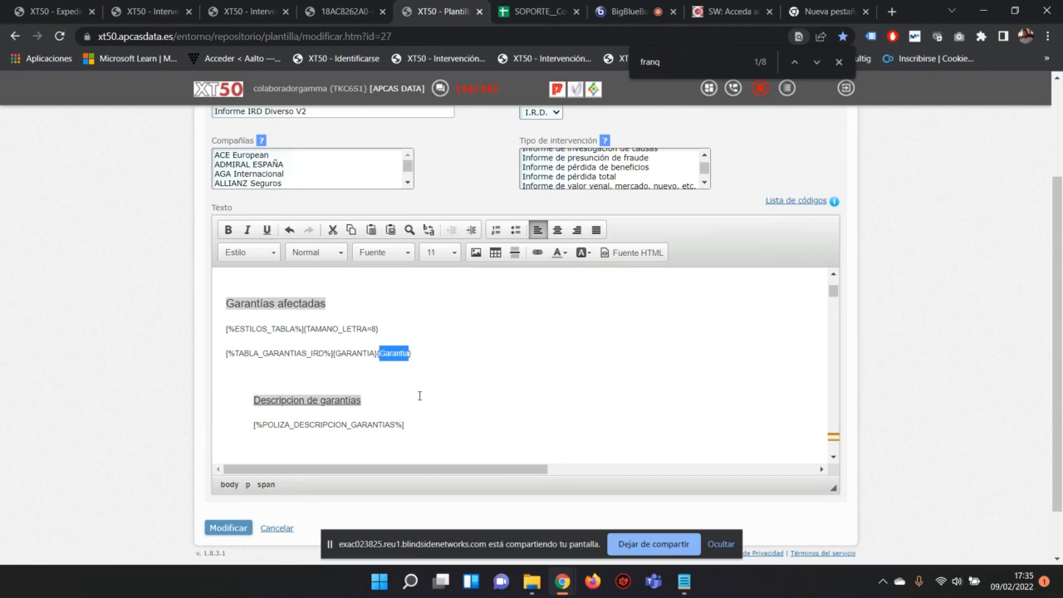
pyautogui.write('aaaaaaaaaaa')
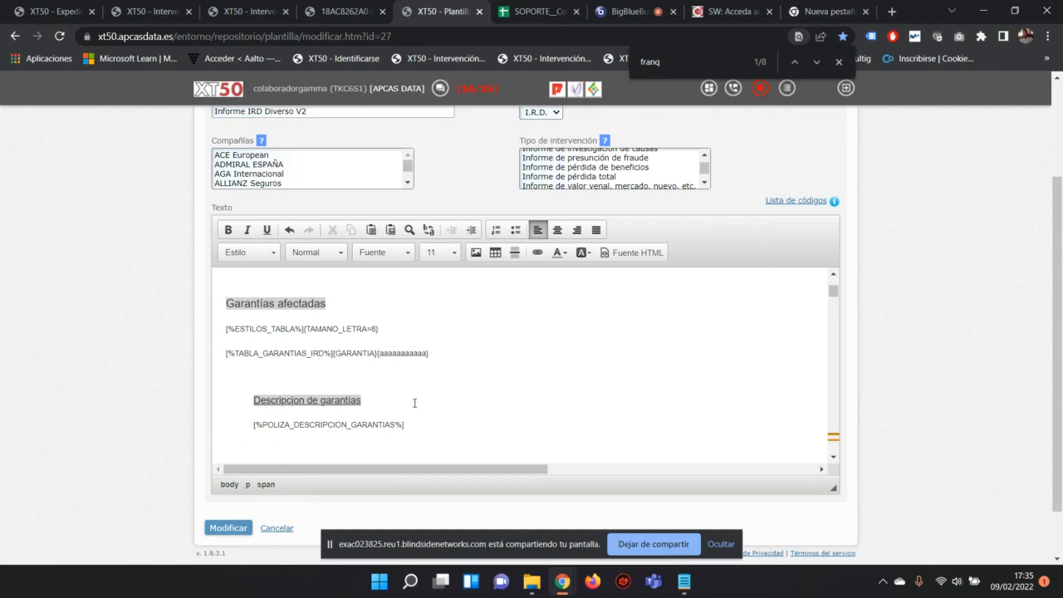
# Step: Select the Garantías afectadas section, then clear the selection
pyautogui.scroll(2, 414, 403)
pyautogui.scroll(4, 424, 363)
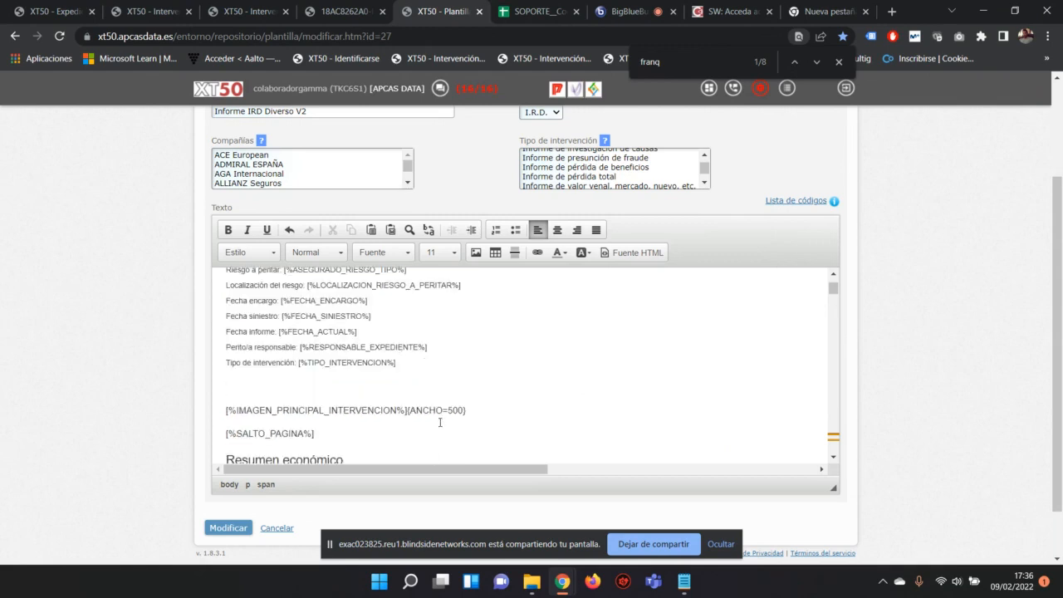
pyautogui.scroll(-7, 440, 422)
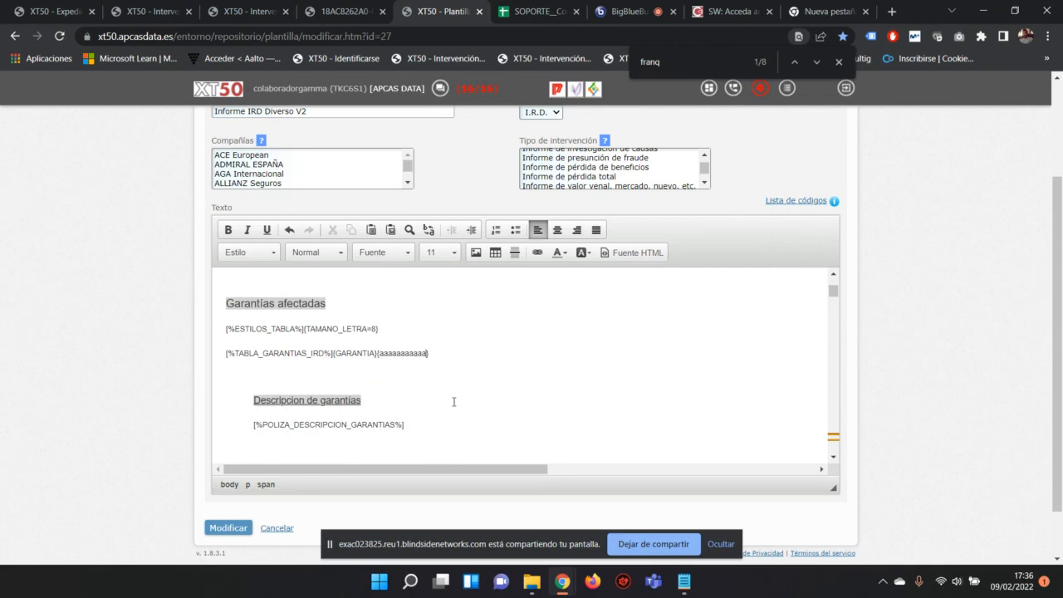
pyautogui.scroll(-2, 453, 402)
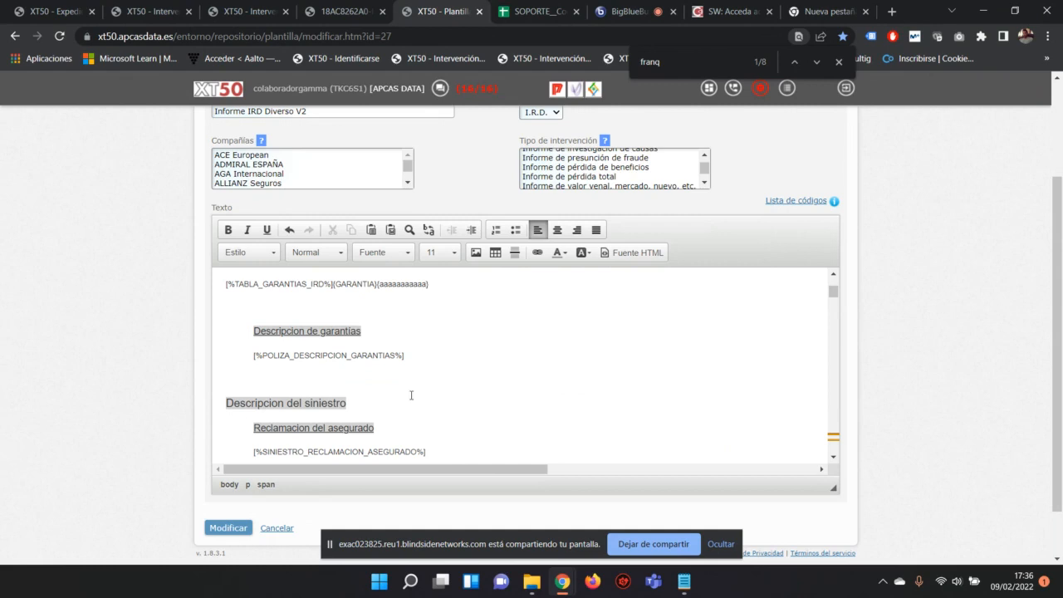
pyautogui.scroll(1, 411, 395)
pyautogui.moveTo(429, 353); pyautogui.dragTo(186, 305)
pyautogui.hotkey('ctrl', 'c')
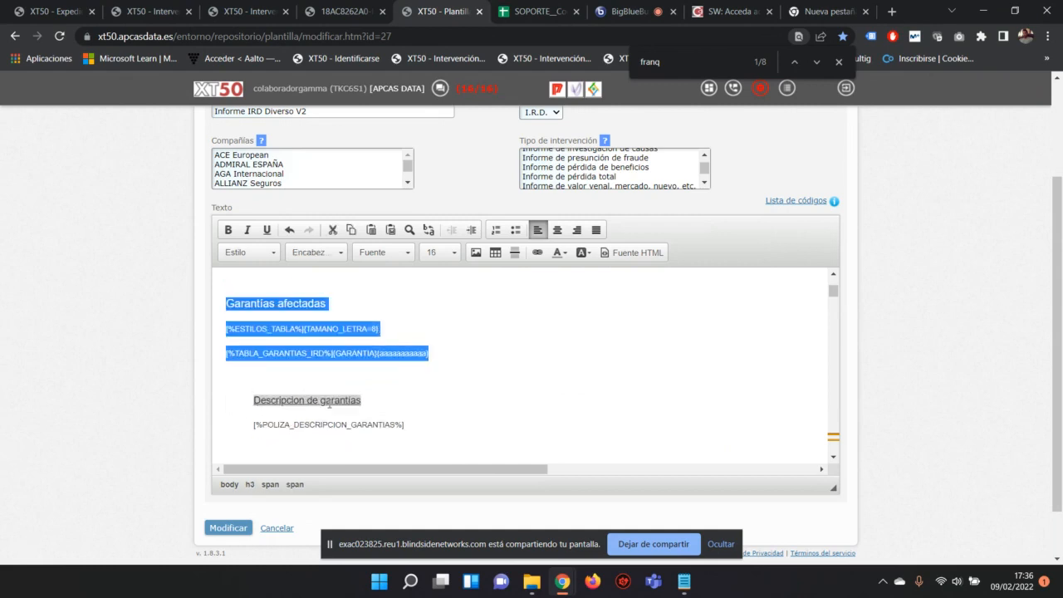
pyautogui.click(292, 378)
# Step: Paste the copied Garantías afectadas heading and its two code lines on a new line
pyautogui.press('Return')
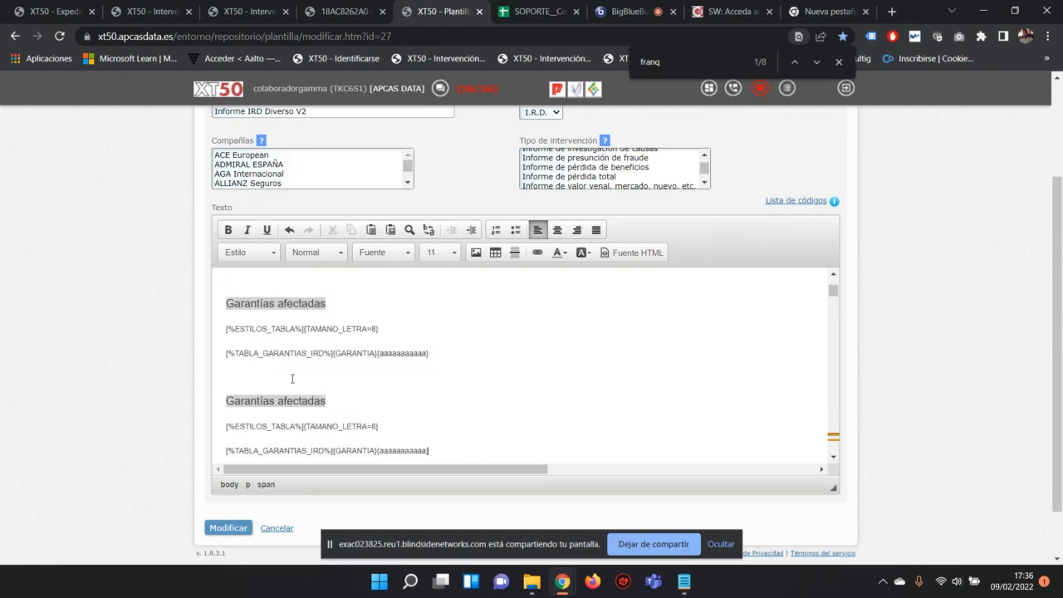
pyautogui.hotkey('ctrl', 'v')
pyautogui.scroll(-1, 292, 378)
pyautogui.scroll(-1, 293, 378)
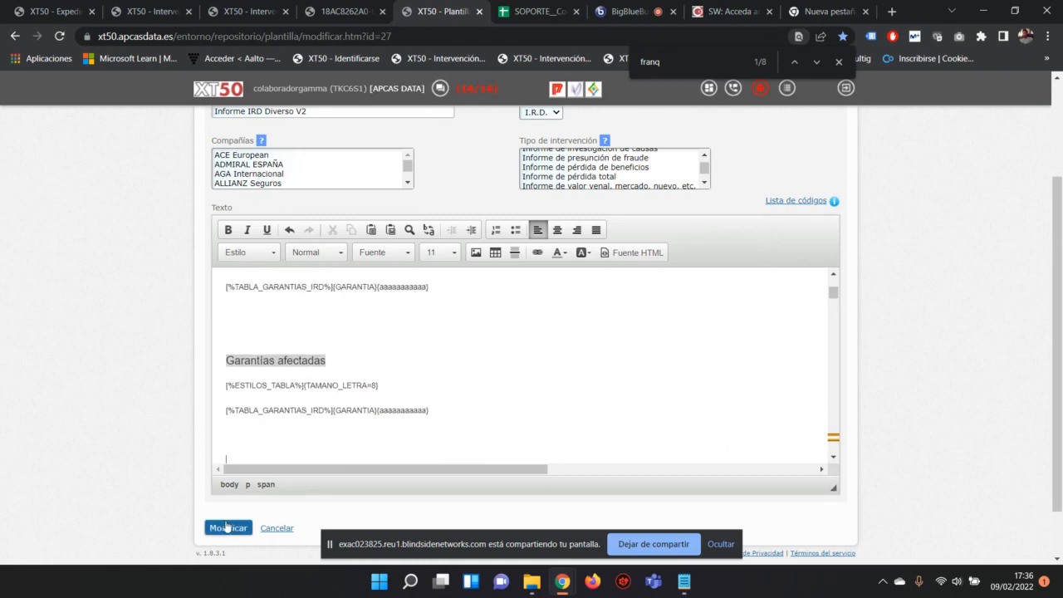
# Step: Select the proposal table template text, then deselect it
pyautogui.scroll(10, 448, 353)
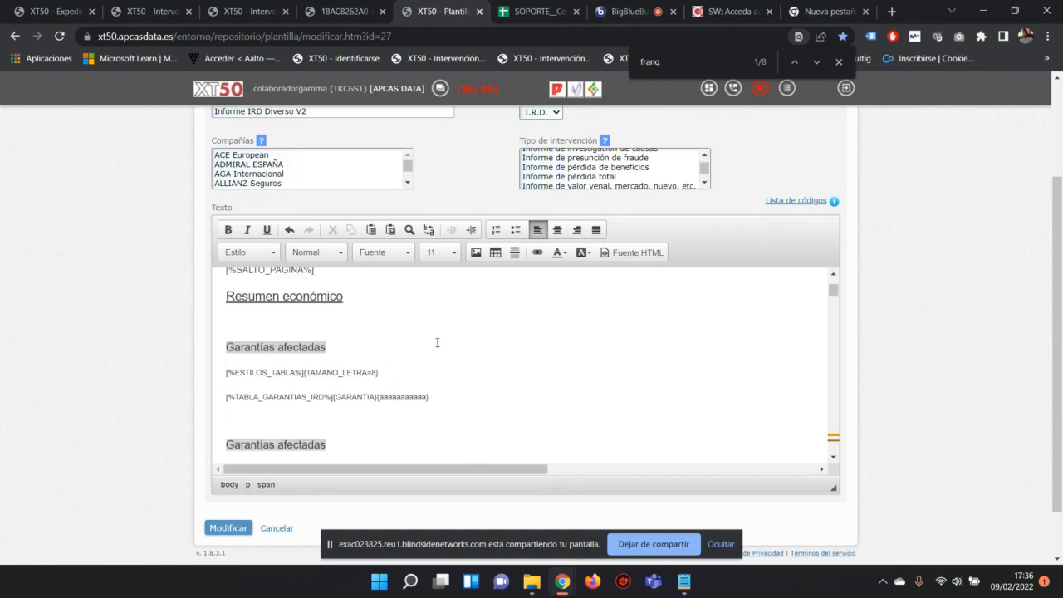
pyautogui.scroll(3, 432, 333)
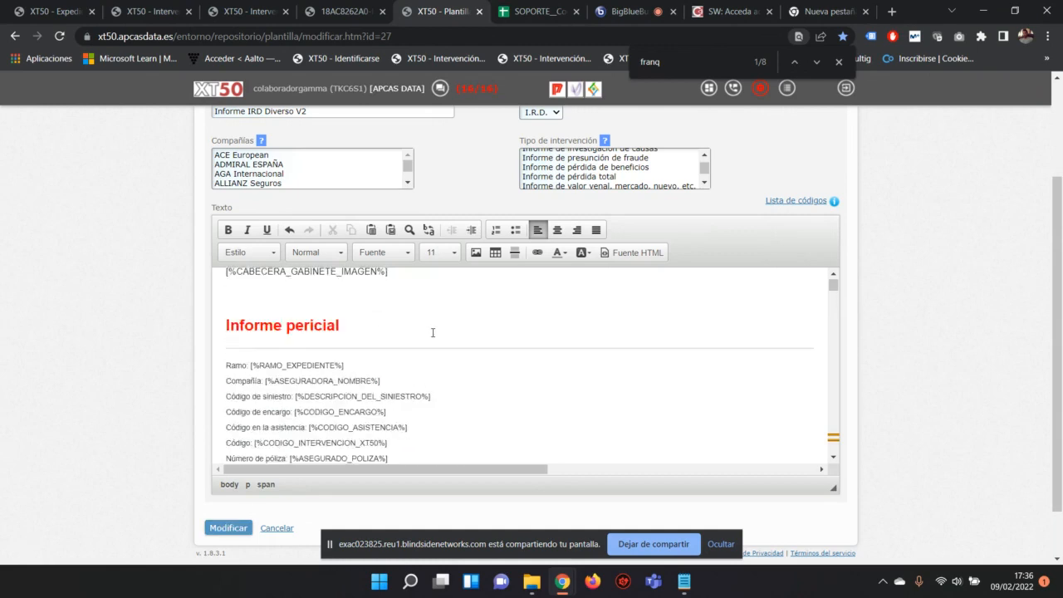
pyautogui.scroll(-8, 432, 334)
pyautogui.scroll(-8, 433, 332)
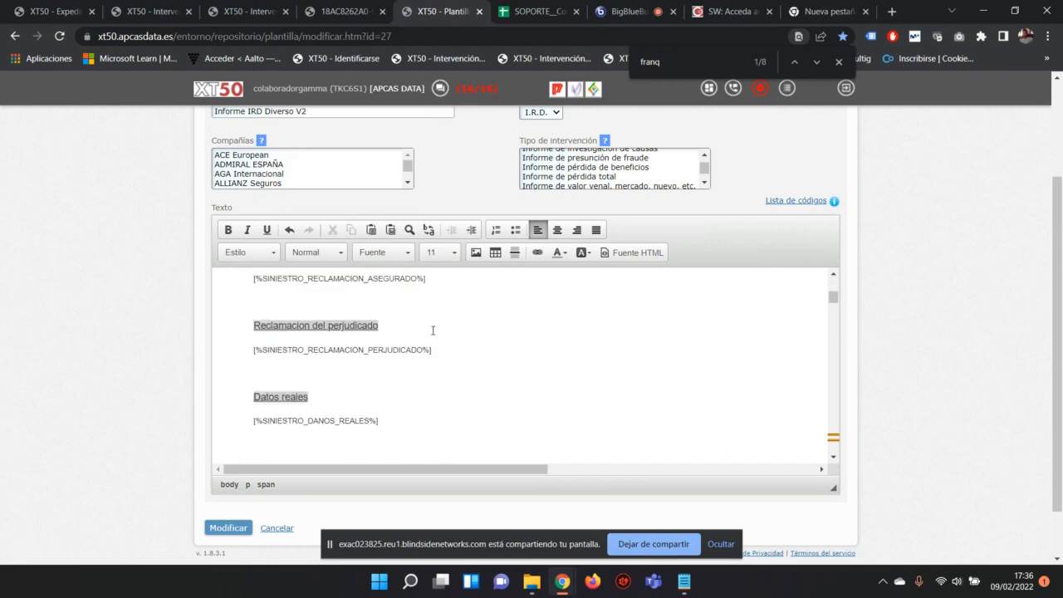
pyautogui.scroll(-2, 406, 332)
pyautogui.scroll(2, 411, 340)
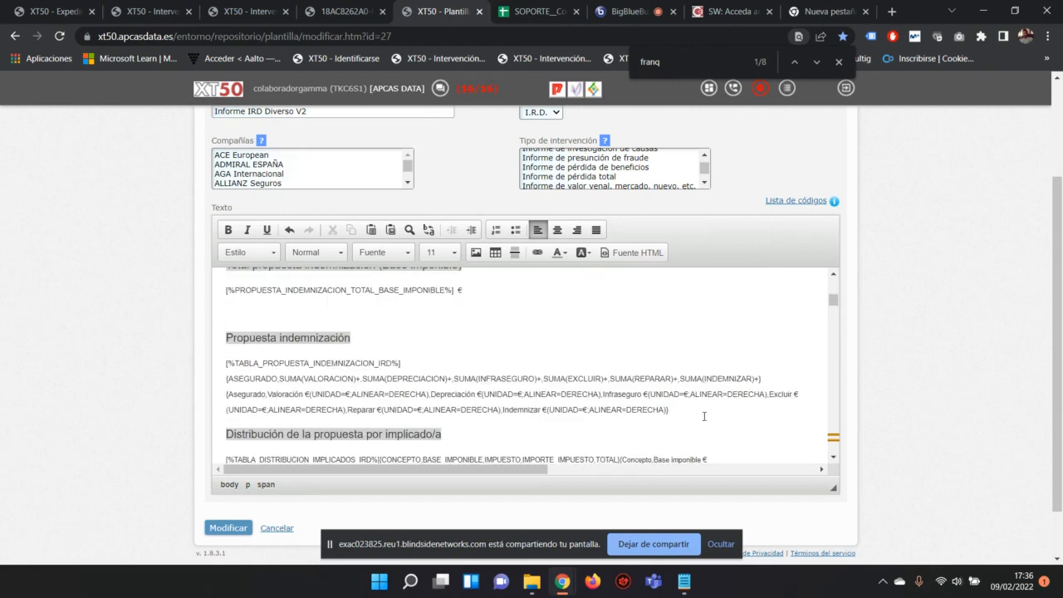
pyautogui.moveTo(702, 413); pyautogui.dragTo(491, 394)
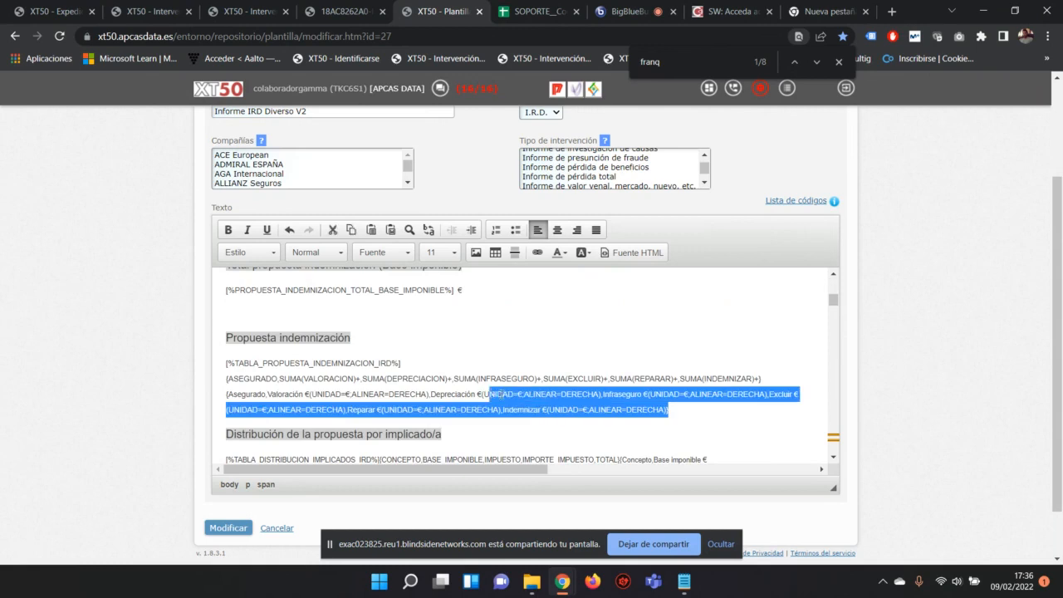
pyautogui.scroll(-5, 504, 390)
pyautogui.click(431, 342)
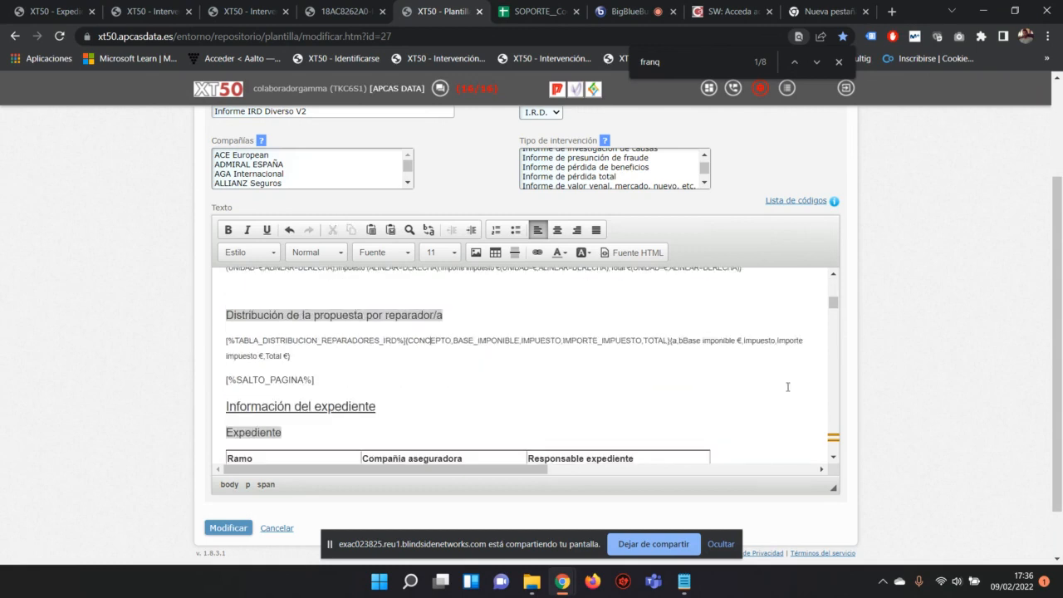
# Step: Move down to Valoracion daños contenido and select its [%TABLA_DANOS_IRD_CONTENIDO_ASEGURADO%] line
pyautogui.scroll(-10, 719, 370)
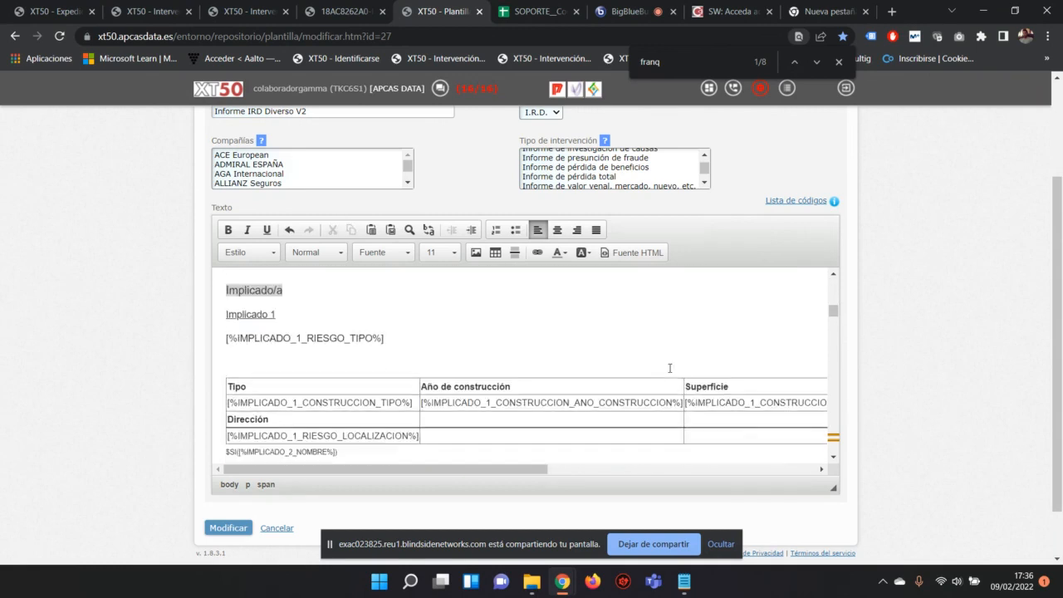
pyautogui.scroll(-8, 669, 368)
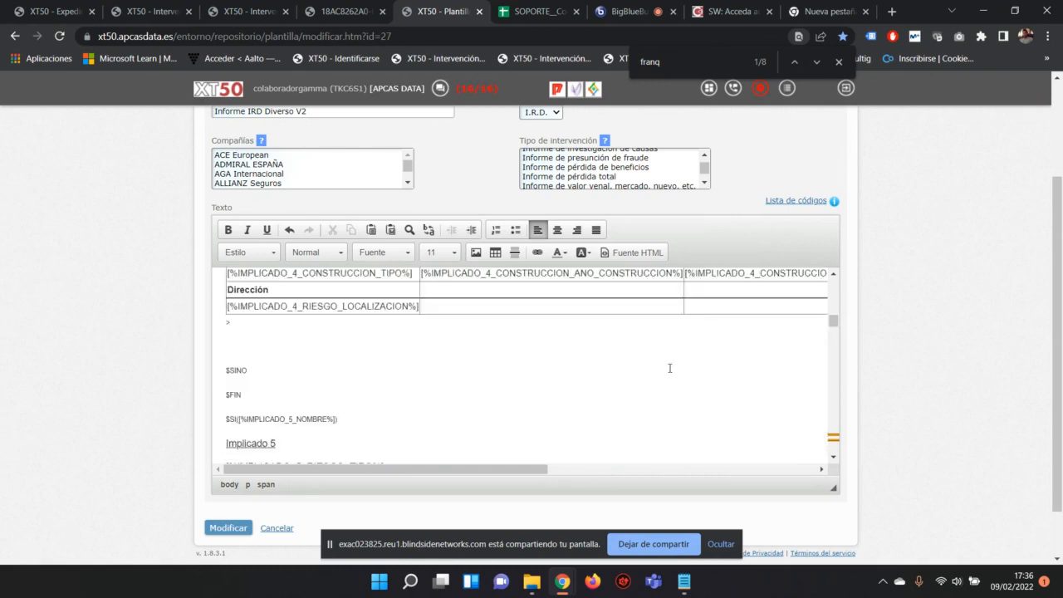
pyautogui.scroll(6, 670, 368)
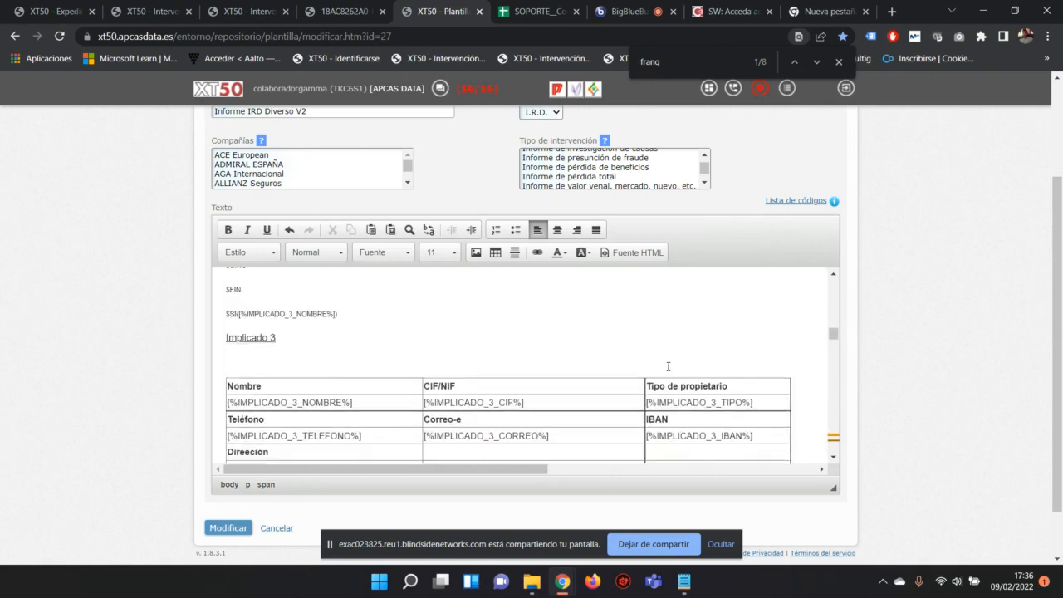
pyautogui.scroll(-7, 665, 358)
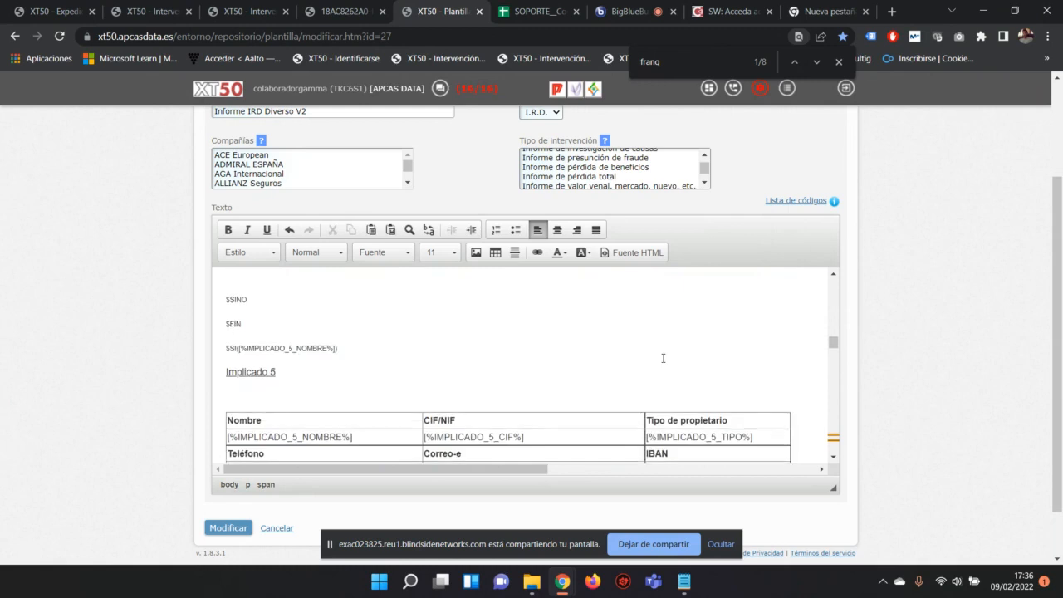
pyautogui.scroll(-10, 663, 357)
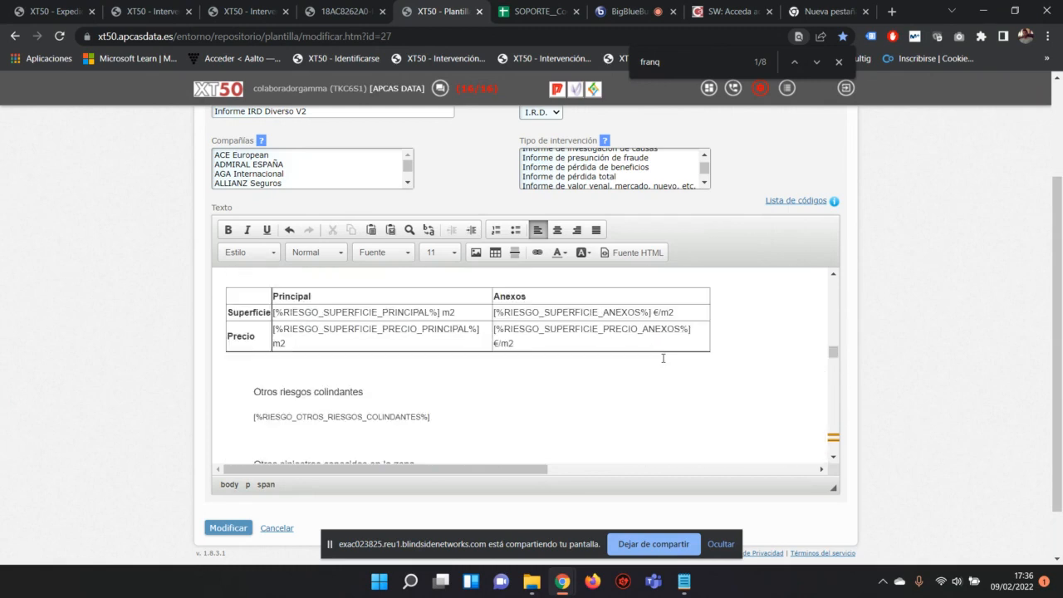
pyautogui.scroll(-3, 662, 357)
pyautogui.scroll(-8, 663, 358)
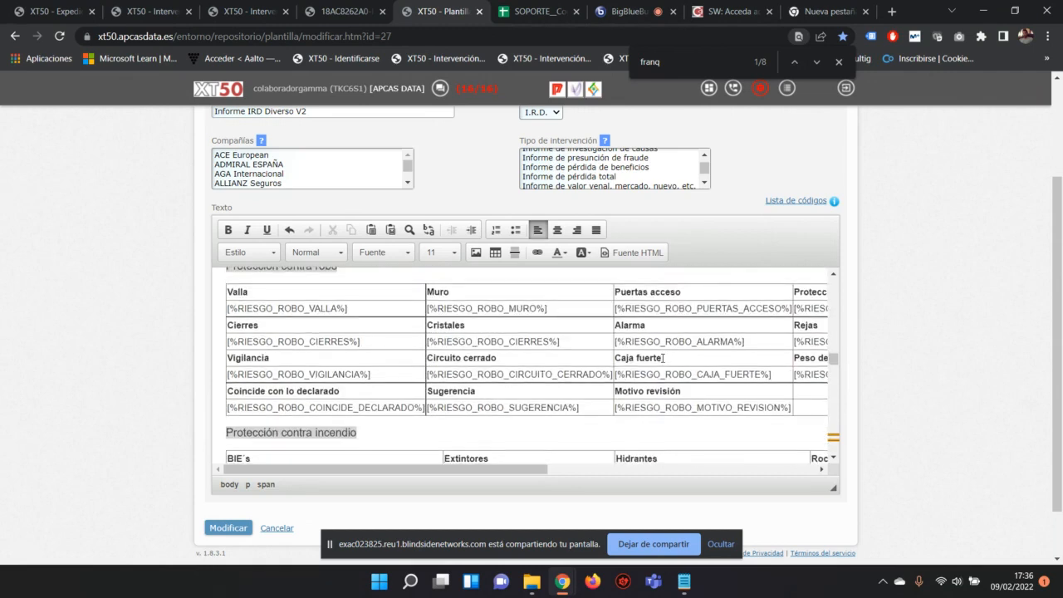
pyautogui.scroll(-10, 663, 358)
pyautogui.scroll(-10, 562, 358)
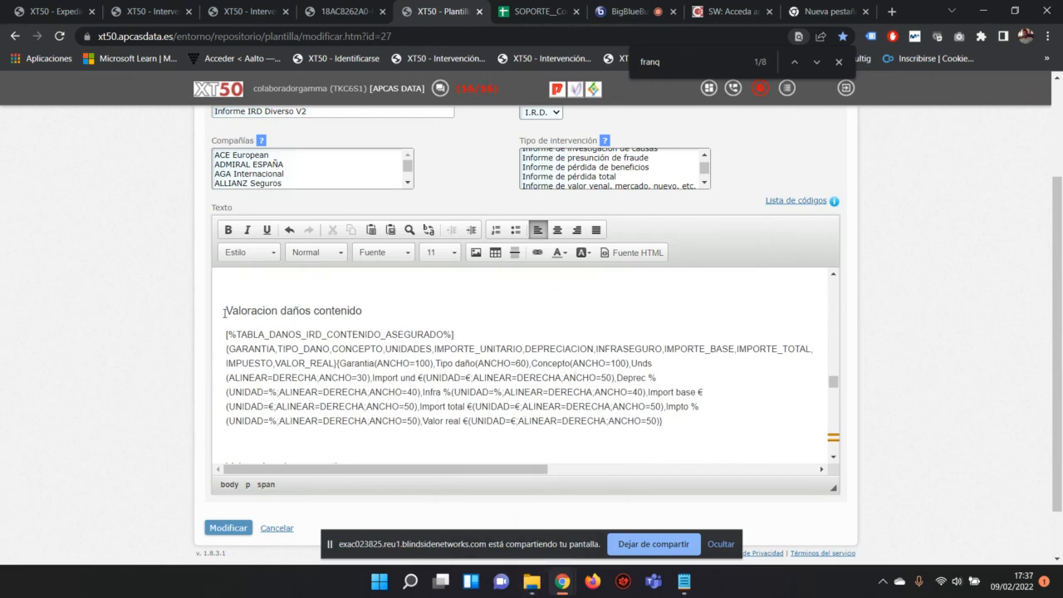
pyautogui.moveTo(226, 333); pyautogui.dragTo(459, 335)
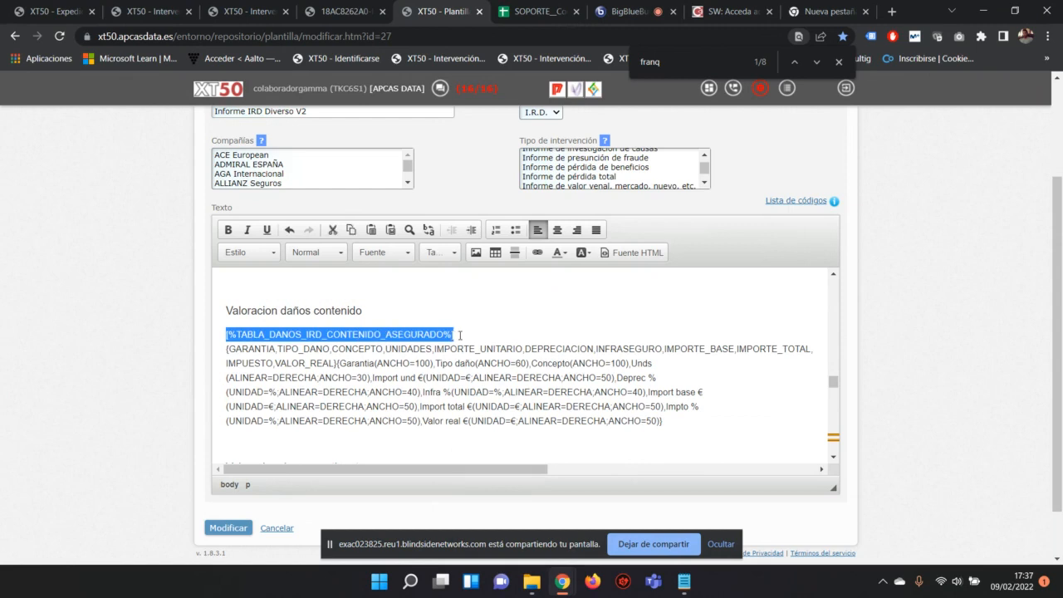
pyautogui.moveTo(460, 334); pyautogui.dragTo(486, 331)
pyautogui.click(535, 11)
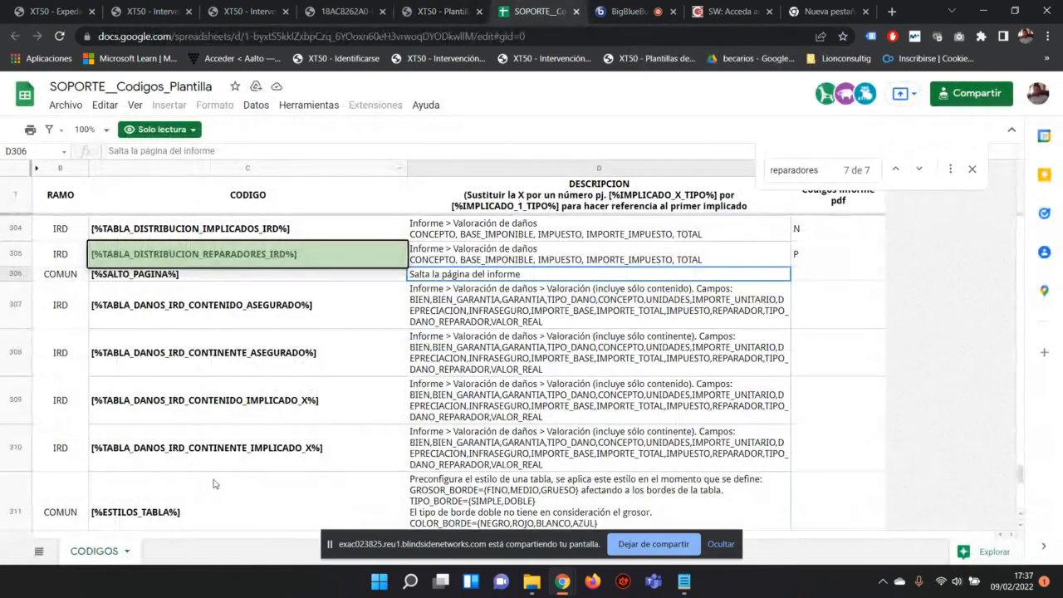
pyautogui.click(443, 11)
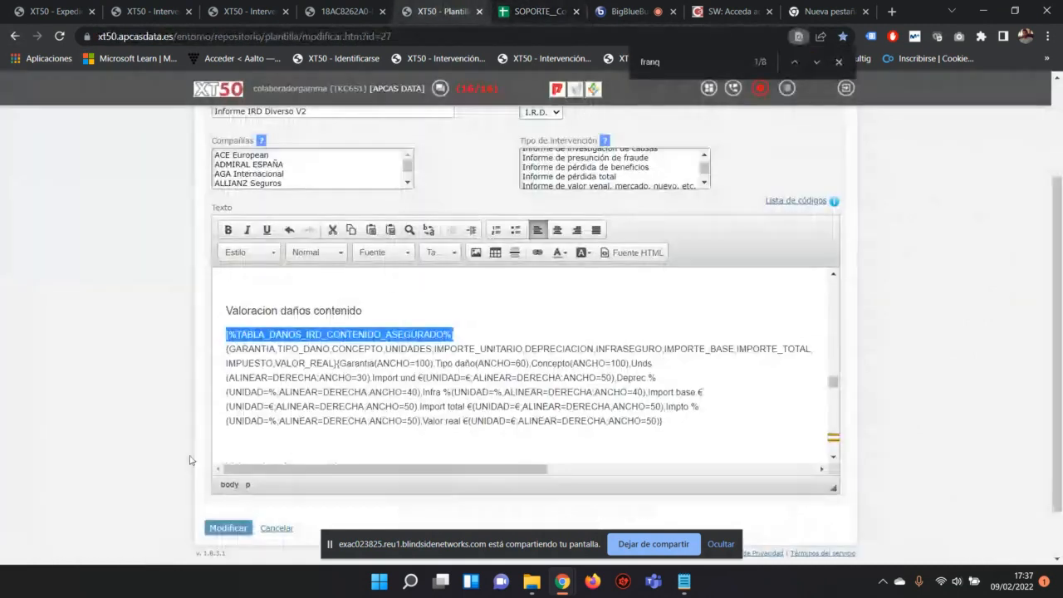
pyautogui.click(224, 349)
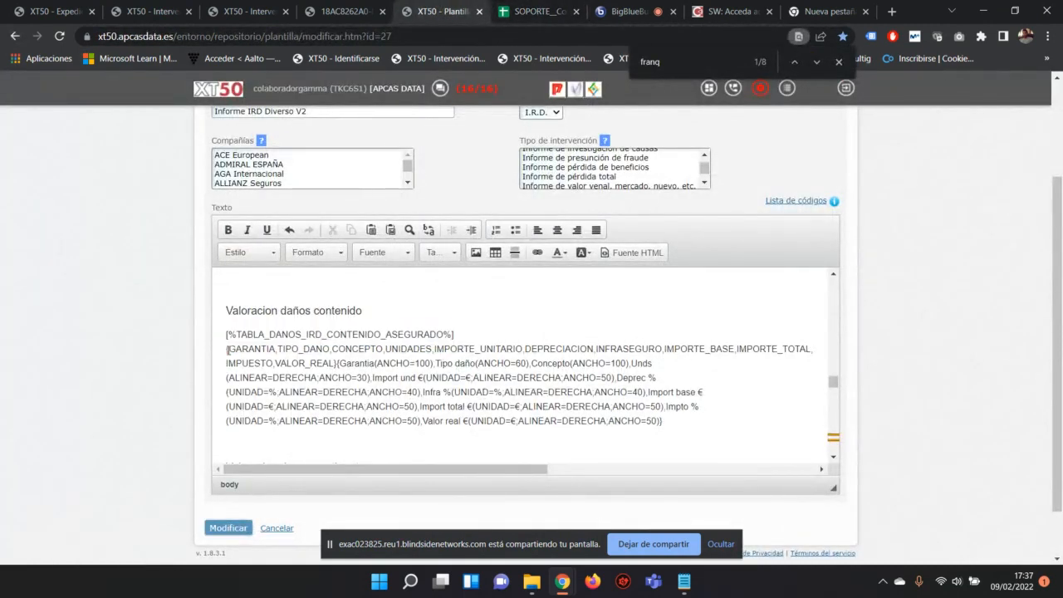
pyautogui.moveTo(224, 349); pyautogui.dragTo(335, 364)
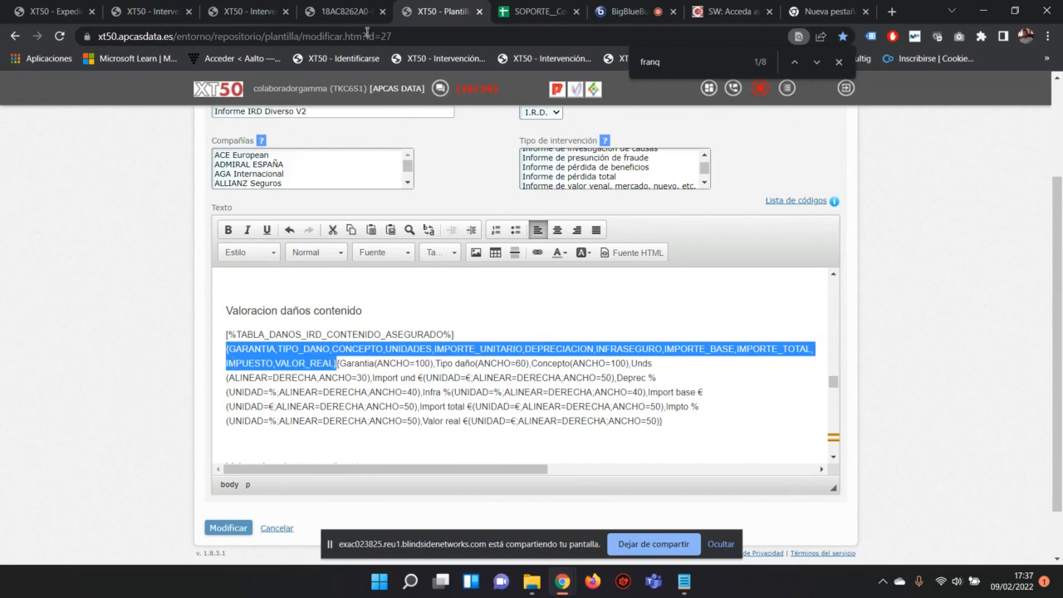
pyautogui.click(540, 11)
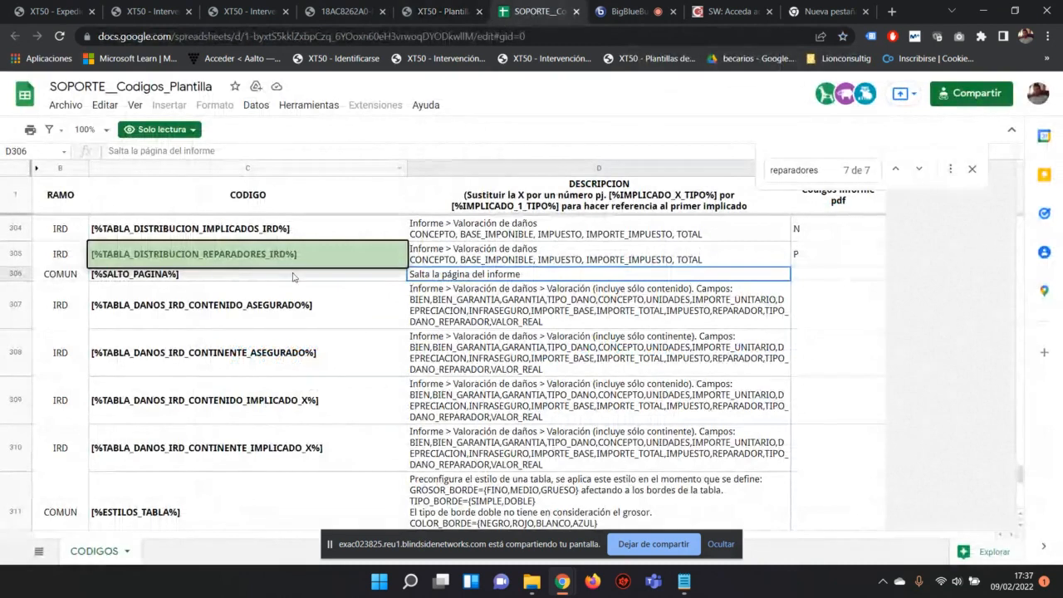
pyautogui.click(496, 258)
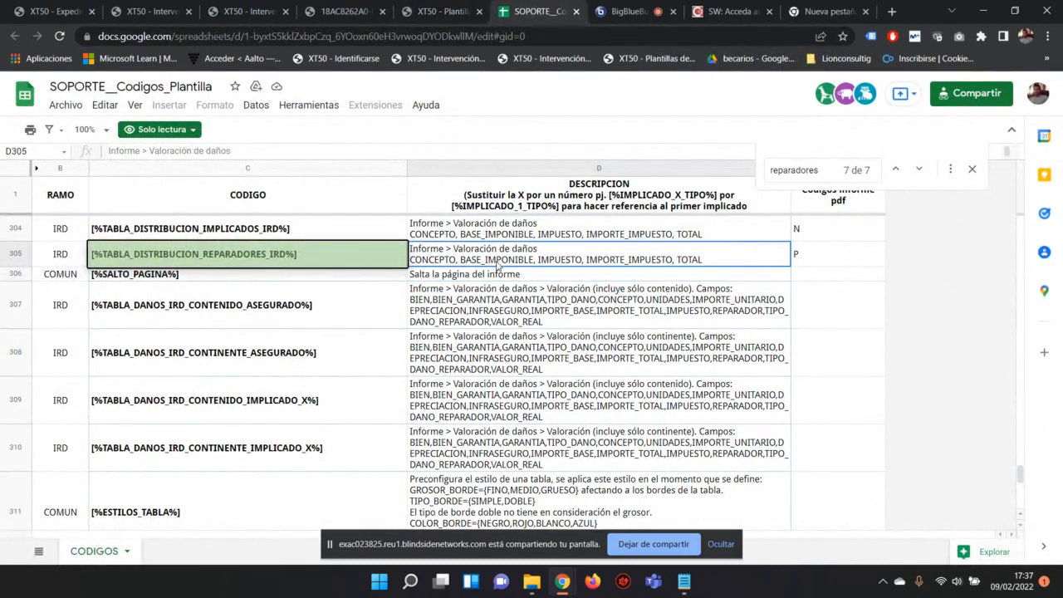
pyautogui.moveTo(337, 157); pyautogui.dragTo(336, 176)
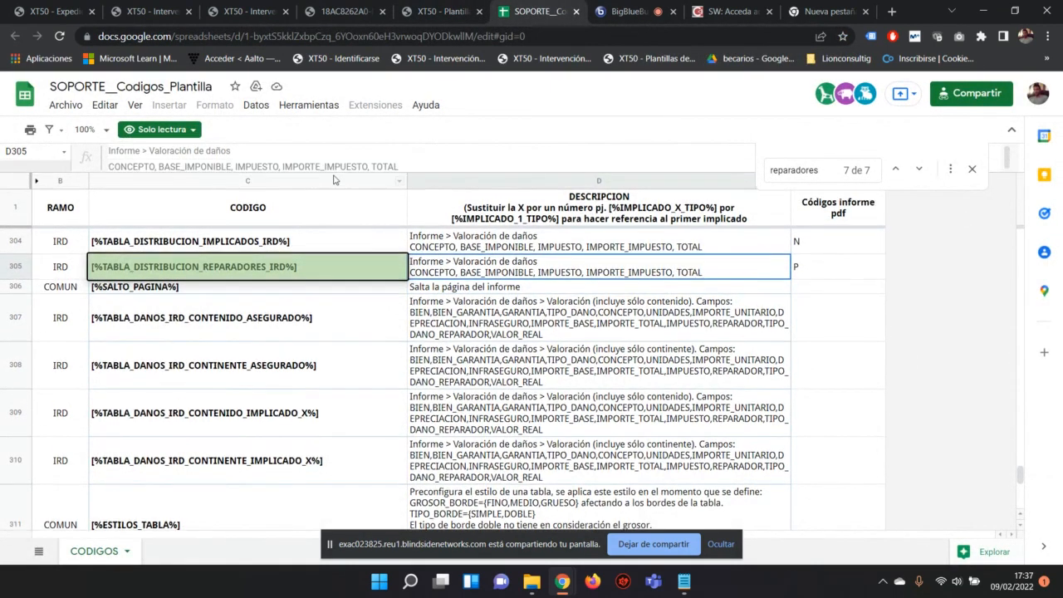
pyautogui.moveTo(400, 166); pyautogui.dragTo(102, 172)
pyautogui.moveTo(108, 172); pyautogui.dragTo(108, 168)
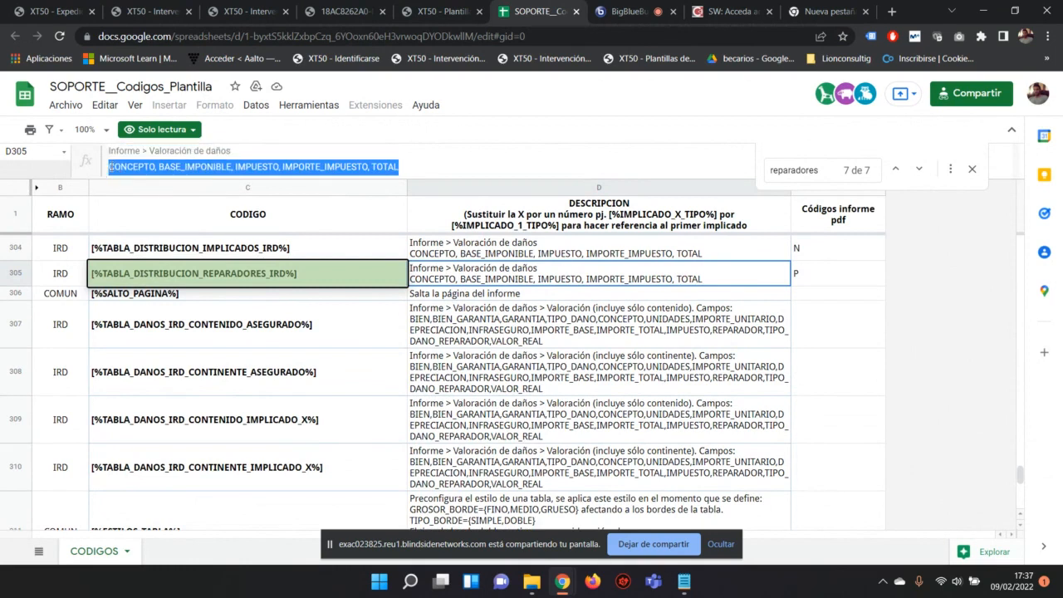
pyautogui.click(440, 12)
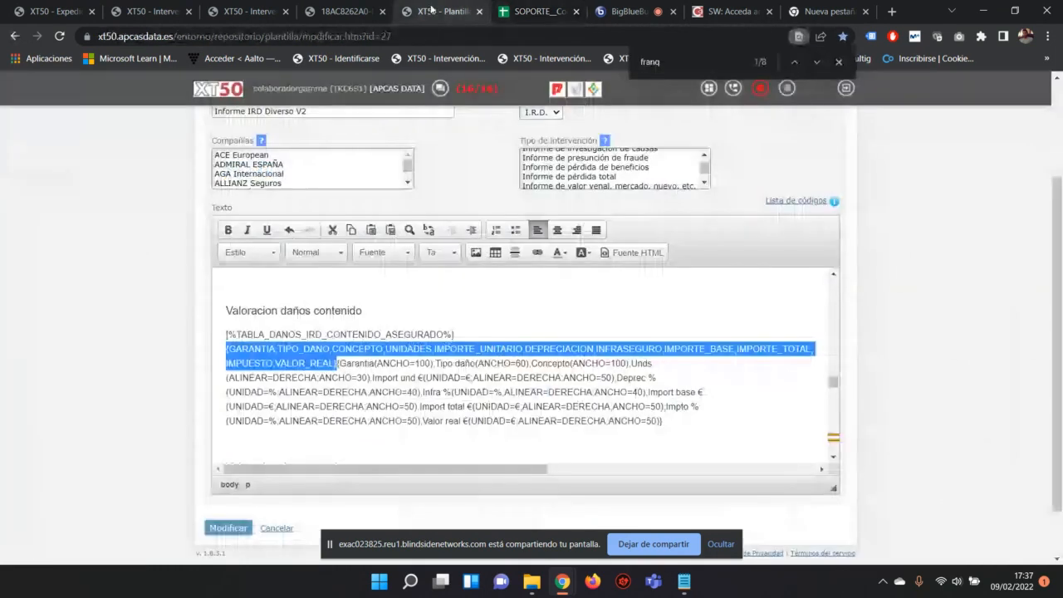
pyautogui.click(374, 378)
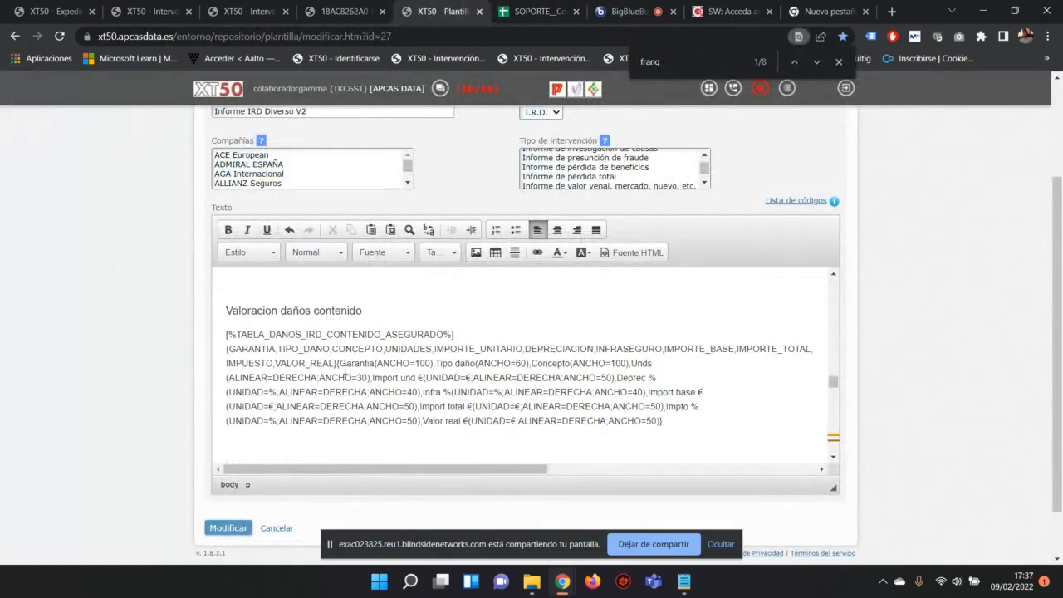
pyautogui.moveTo(336, 363); pyautogui.dragTo(680, 429)
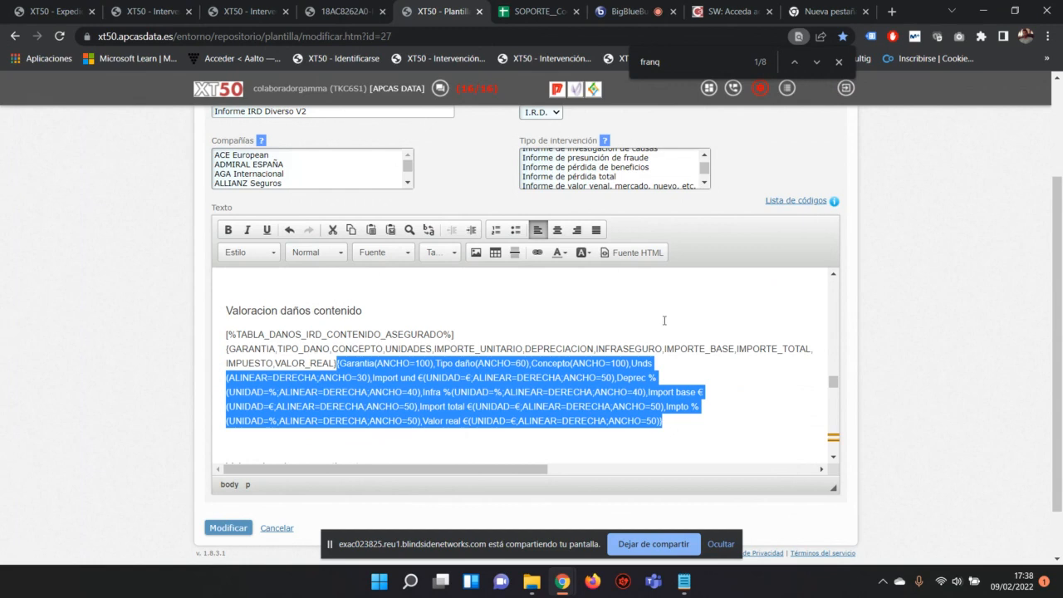
pyautogui.click(435, 363)
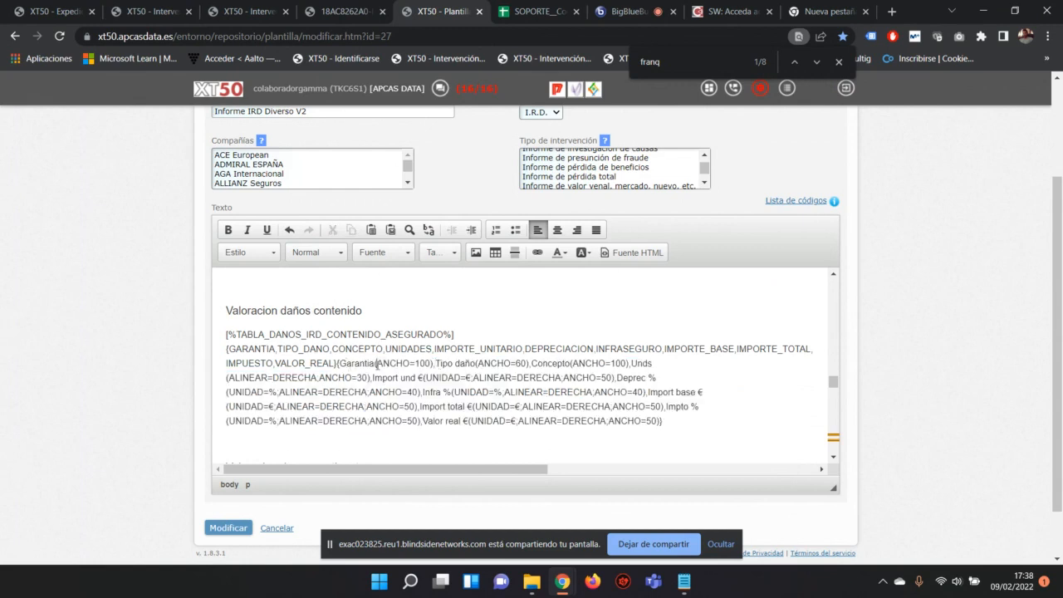
pyautogui.moveTo(434, 363); pyautogui.dragTo(339, 364)
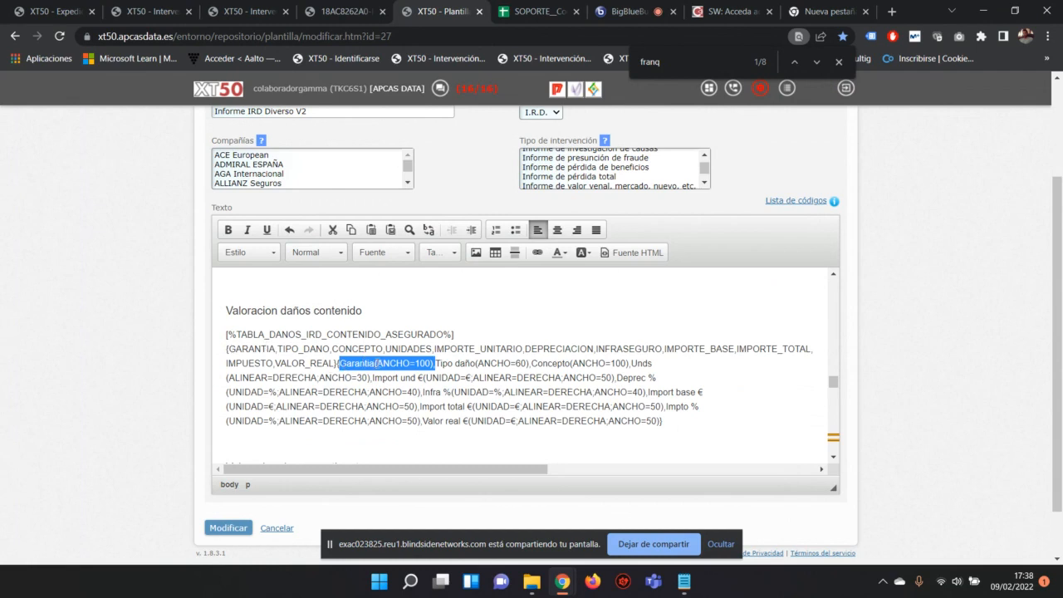
pyautogui.click(377, 363)
pyautogui.moveTo(435, 363); pyautogui.dragTo(374, 365)
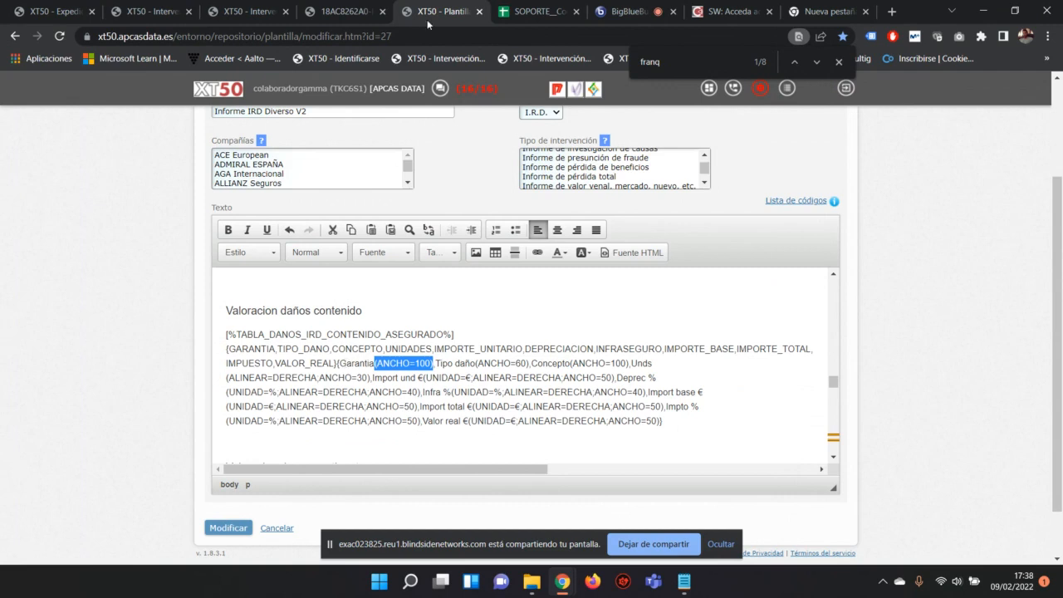
pyautogui.click(342, 12)
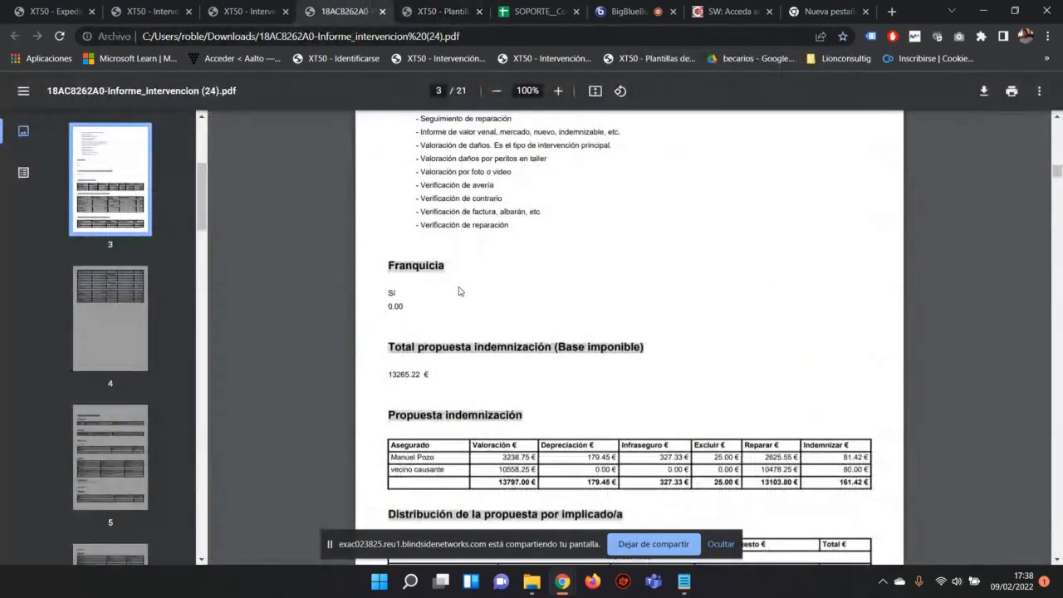
# Step: View PDF pages 3 to 6, then back in the template select the Tipo daño column definition
pyautogui.scroll(-5, 459, 289)
pyautogui.scroll(-14, 459, 290)
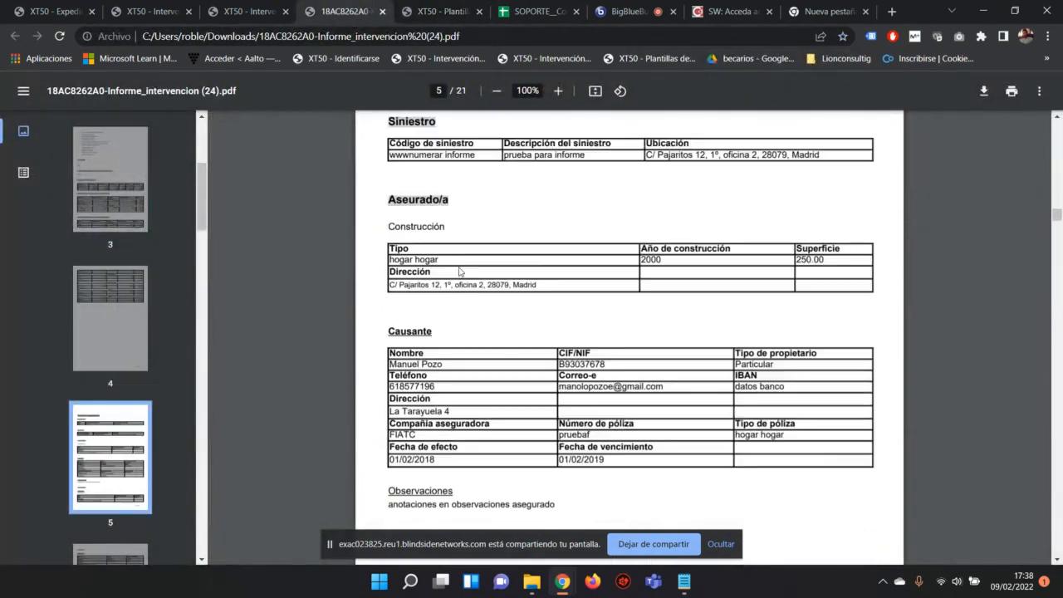
pyautogui.scroll(-3, 459, 270)
pyautogui.scroll(-11, 459, 270)
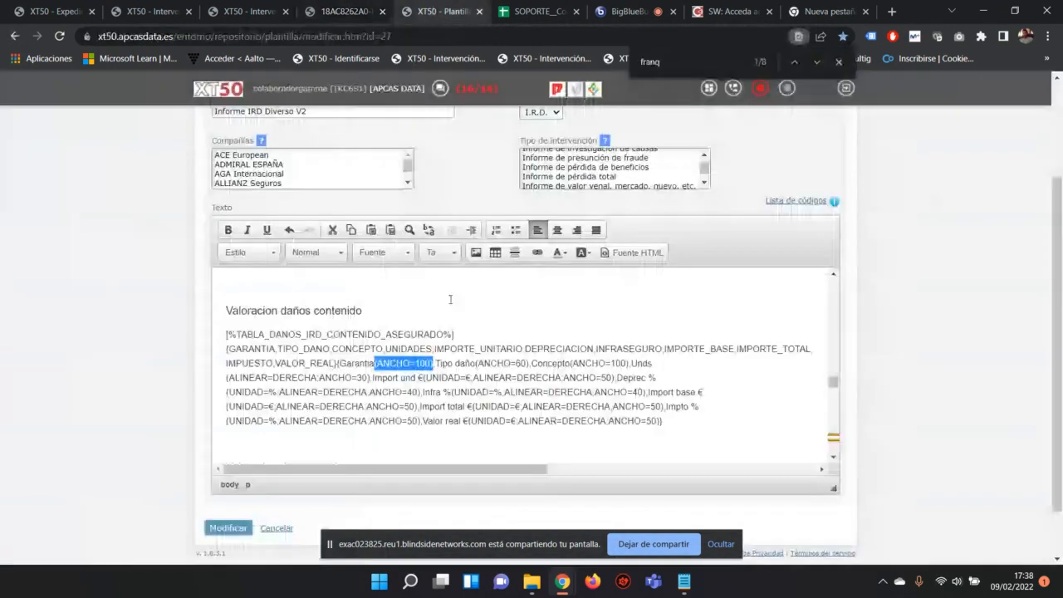
pyautogui.click(440, 11)
pyautogui.moveTo(435, 363); pyautogui.dragTo(532, 366)
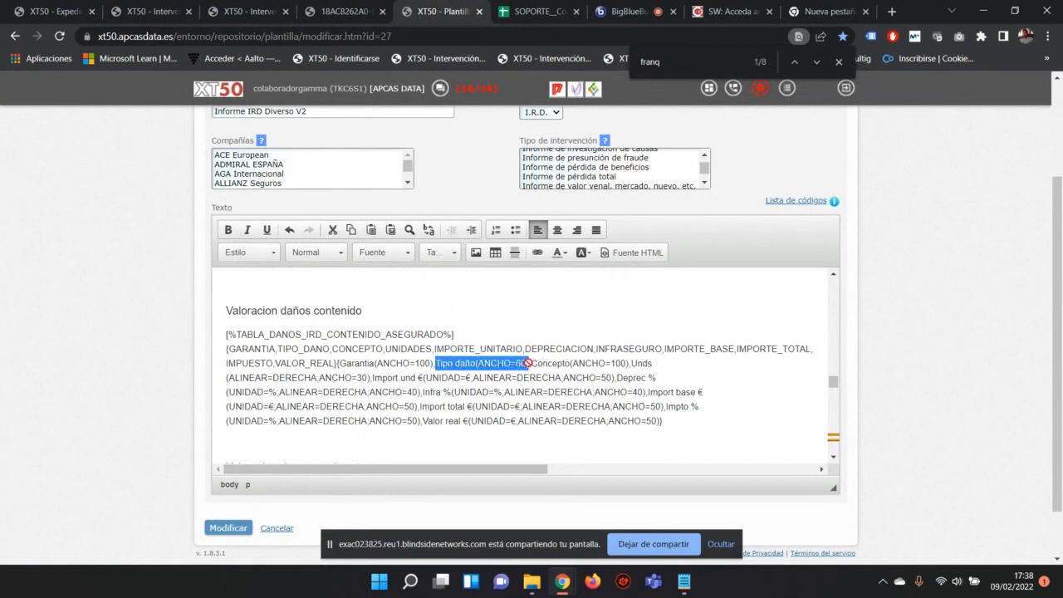
pyautogui.moveTo(629, 363); pyautogui.dragTo(370, 377)
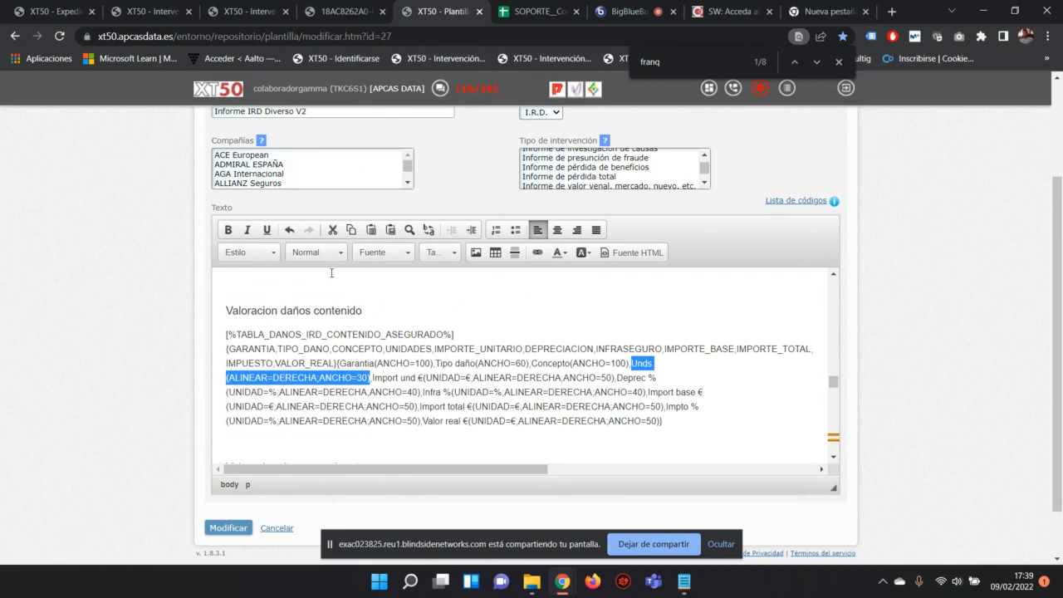
# Step: In the report PDF, search for 'valoracion' and step through the first matches
pyautogui.click(347, 10)
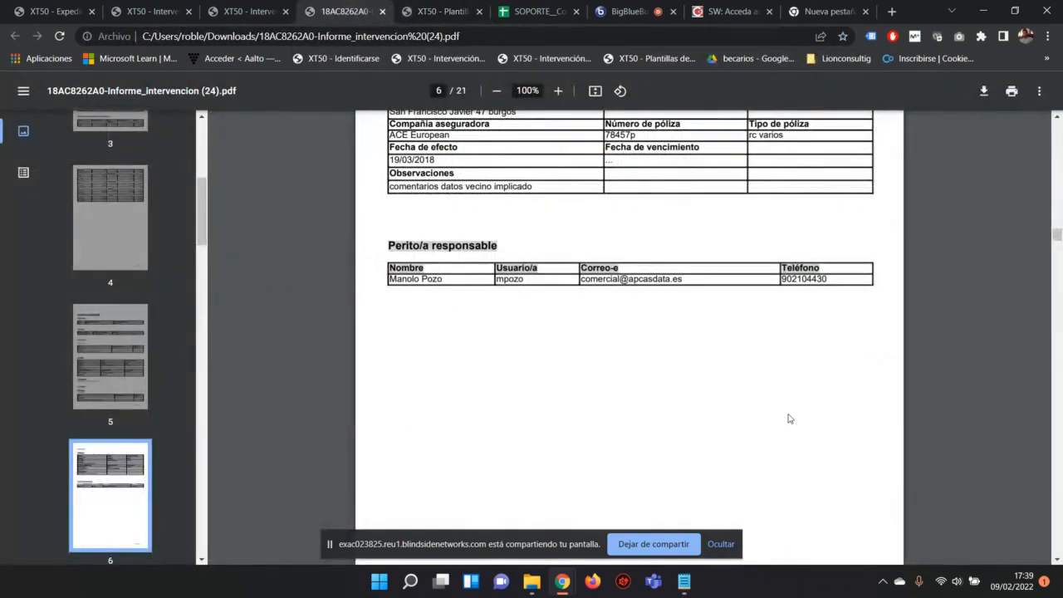
pyautogui.hotkey('ctrl', 'f')
pyautogui.write('franq')
pyautogui.press('BackSpace')
pyautogui.press('BackSpace')
pyautogui.press('BackSpace')
pyautogui.press('BackSpace')
pyautogui.press('BackSpace')
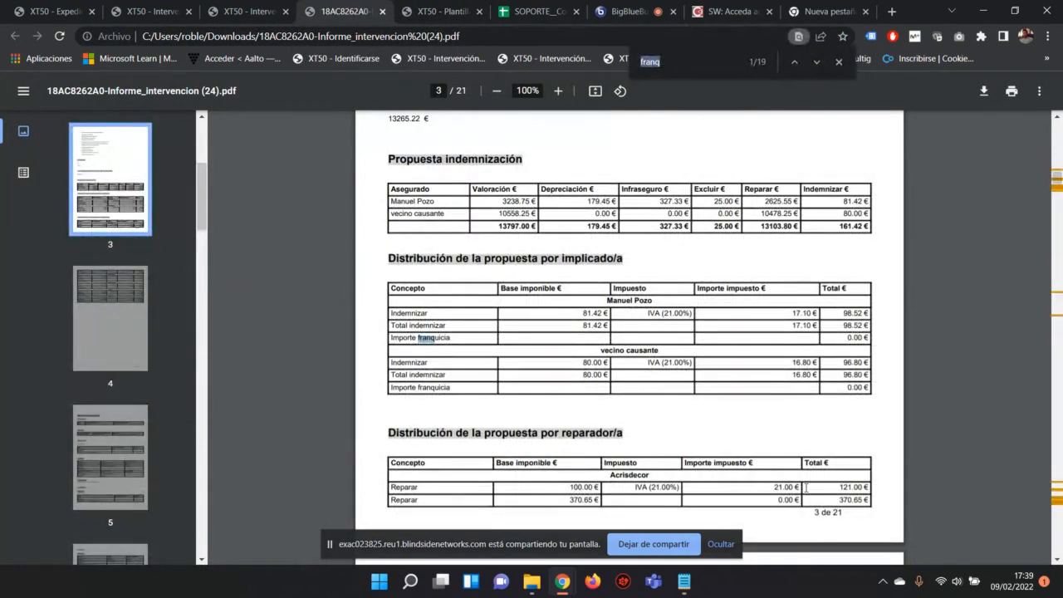
pyautogui.write('valoracion')
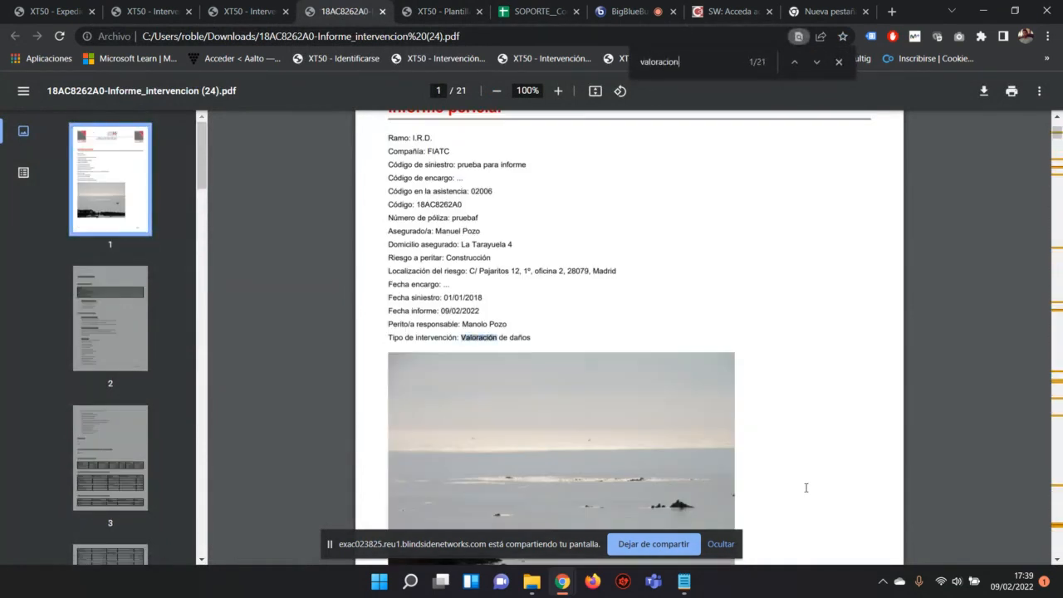
pyautogui.press('Return')
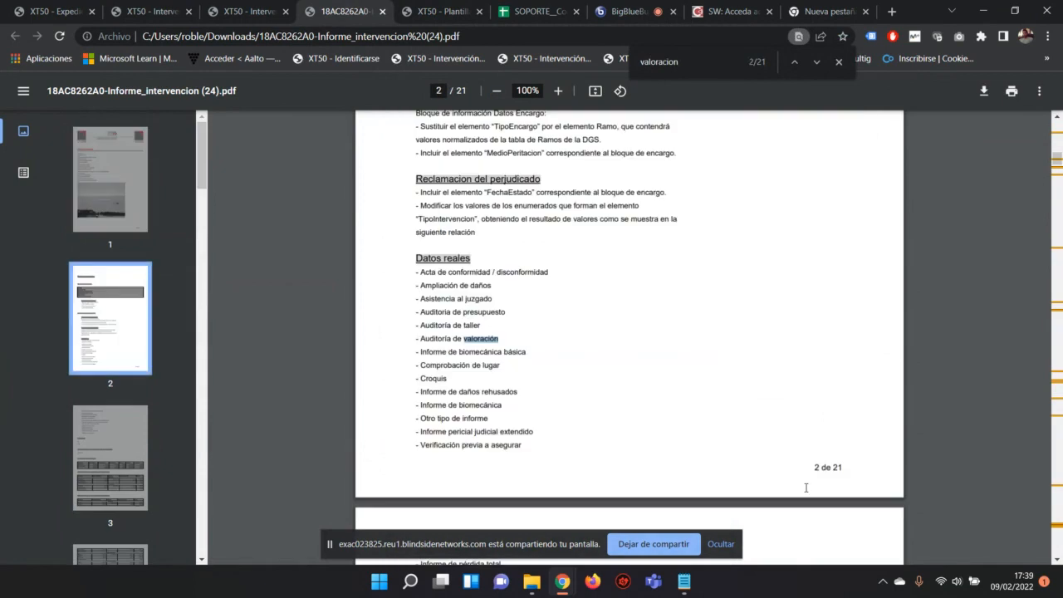
pyautogui.press('Return')
pyautogui.press('Return')
pyautogui.press('Return')
pyautogui.press('Return')
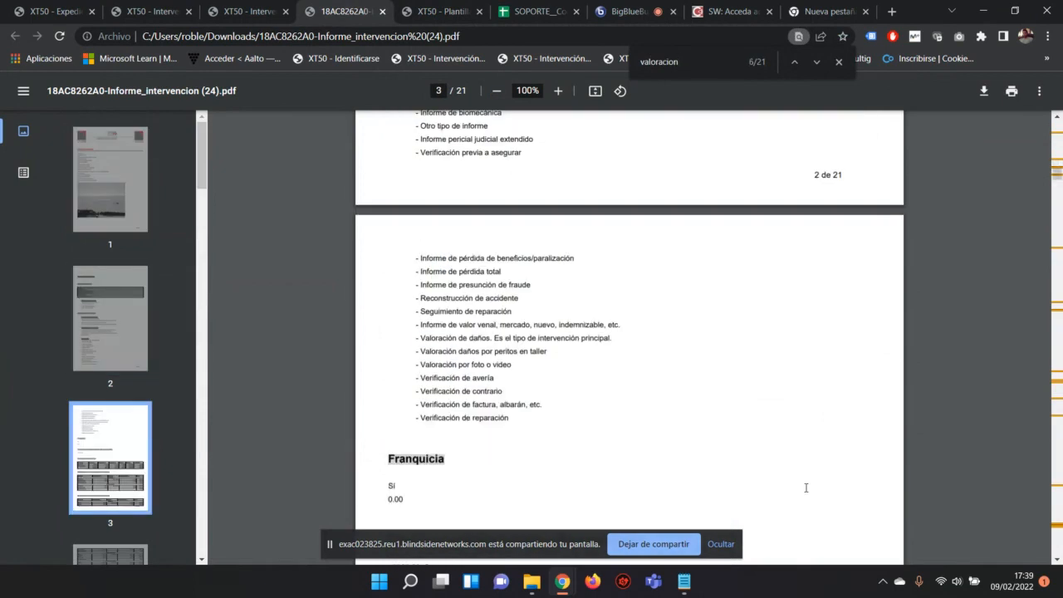
pyautogui.press('Return')
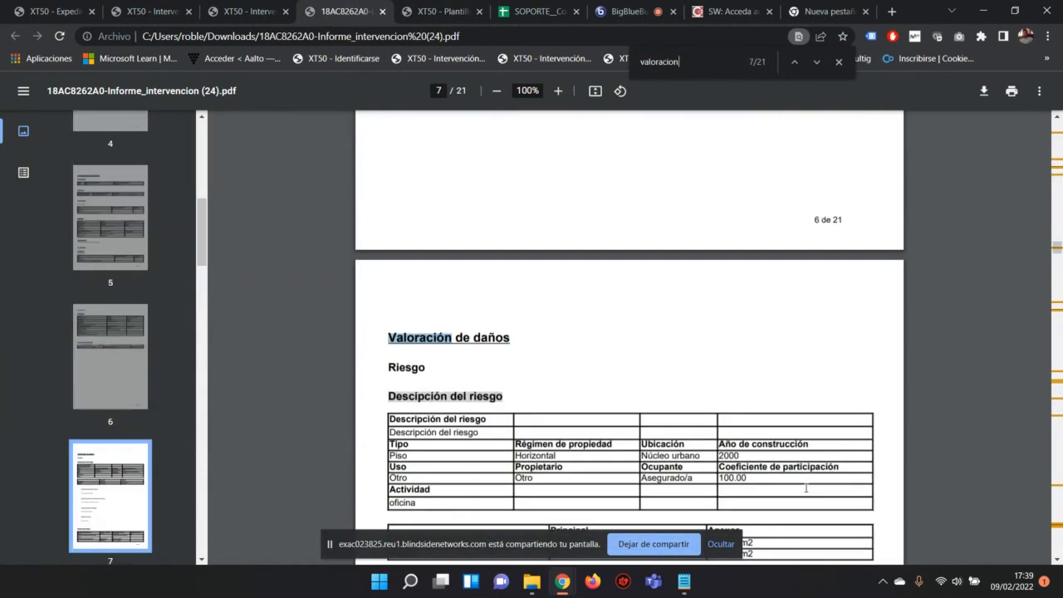
pyautogui.scroll(-3, 796, 495)
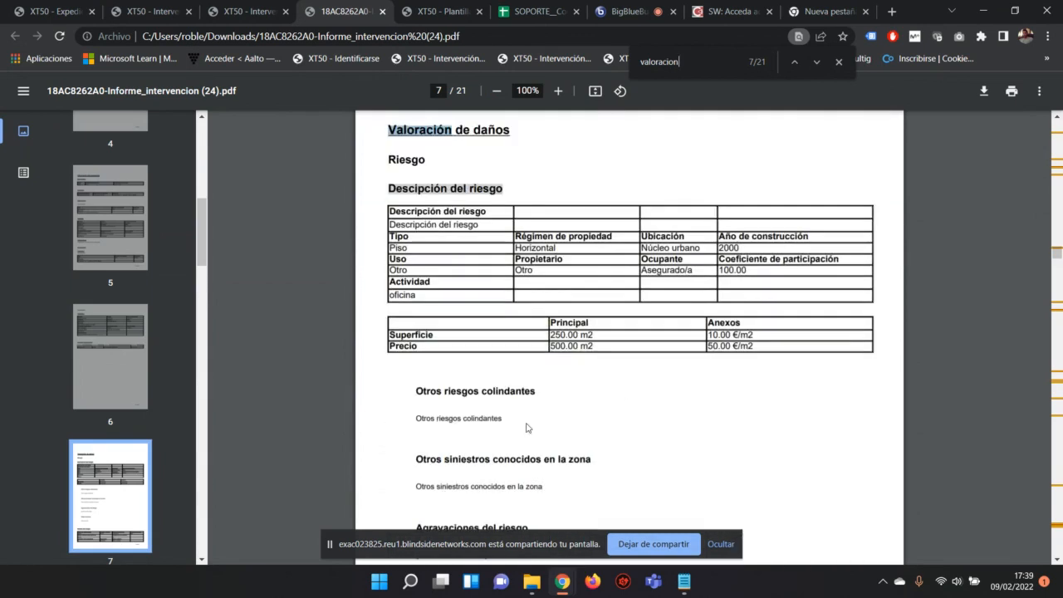
# Step: Step through valoracion matches to the Valoracion daños contenido table on page 13
pyautogui.click(815, 64)
pyautogui.click(816, 64)
pyautogui.doubleClick(816, 63)
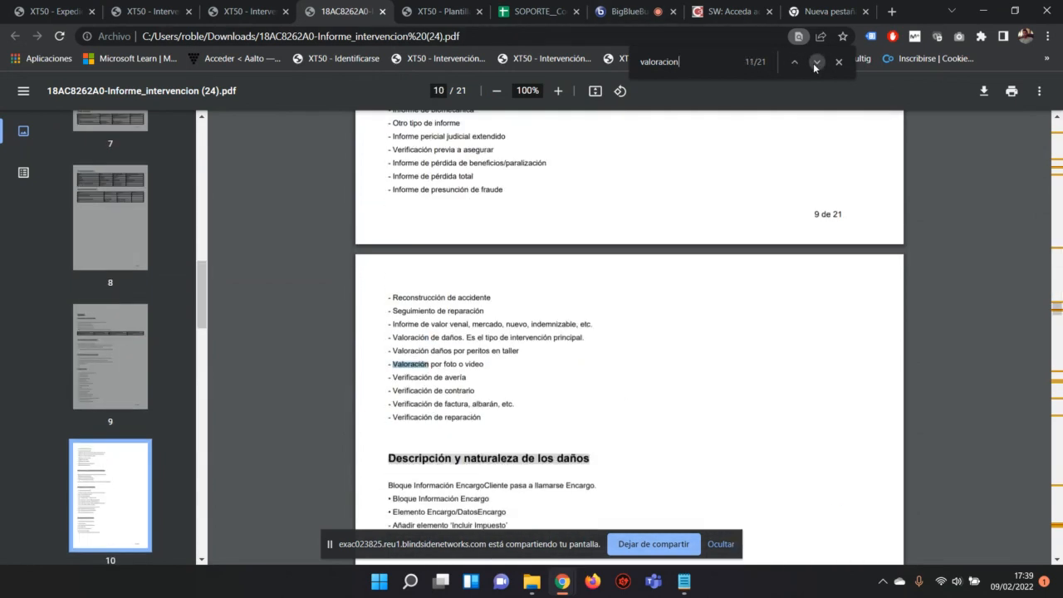
pyautogui.click(815, 64)
pyautogui.click(815, 64)
pyautogui.click(793, 64)
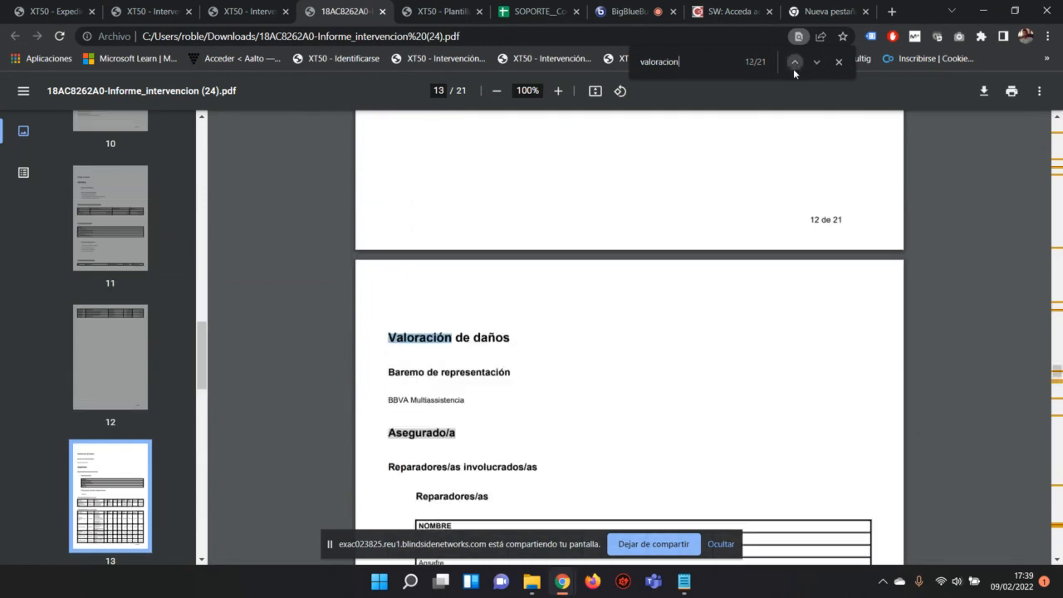
pyautogui.click(815, 64)
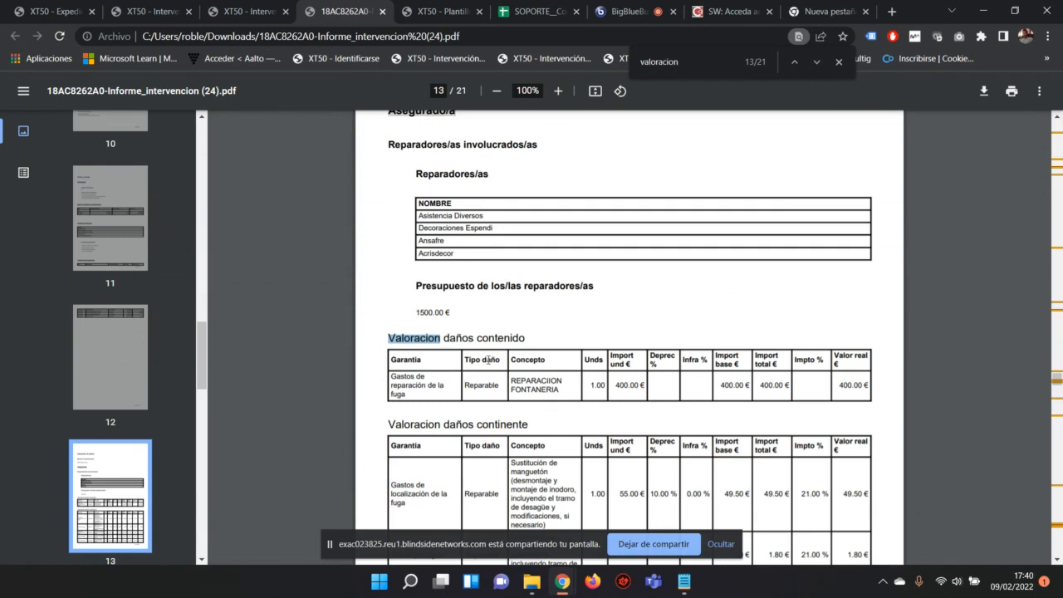
# Step: Mark the table rows, Unds header, REPARACIION FONTANERIA and its 1.00 quantity, then return to XT50
pyautogui.moveTo(394, 355); pyautogui.dragTo(855, 392)
pyautogui.click(436, 362)
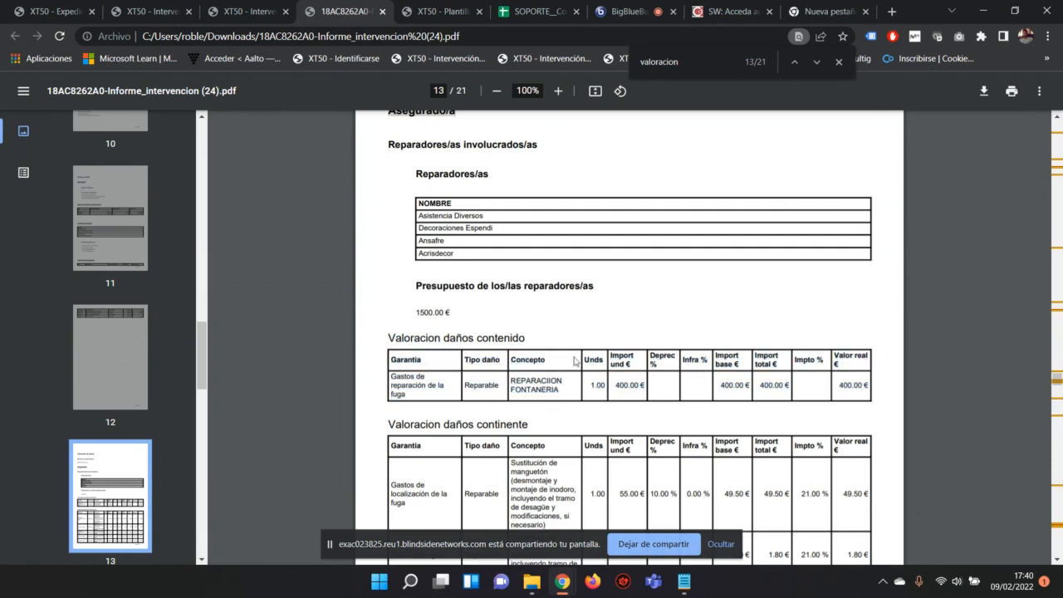
pyautogui.moveTo(602, 357); pyautogui.dragTo(585, 359)
pyautogui.click(606, 352)
pyautogui.moveTo(570, 391); pyautogui.dragTo(502, 376)
pyautogui.moveTo(590, 387); pyautogui.dragTo(602, 386)
pyautogui.click(433, 10)
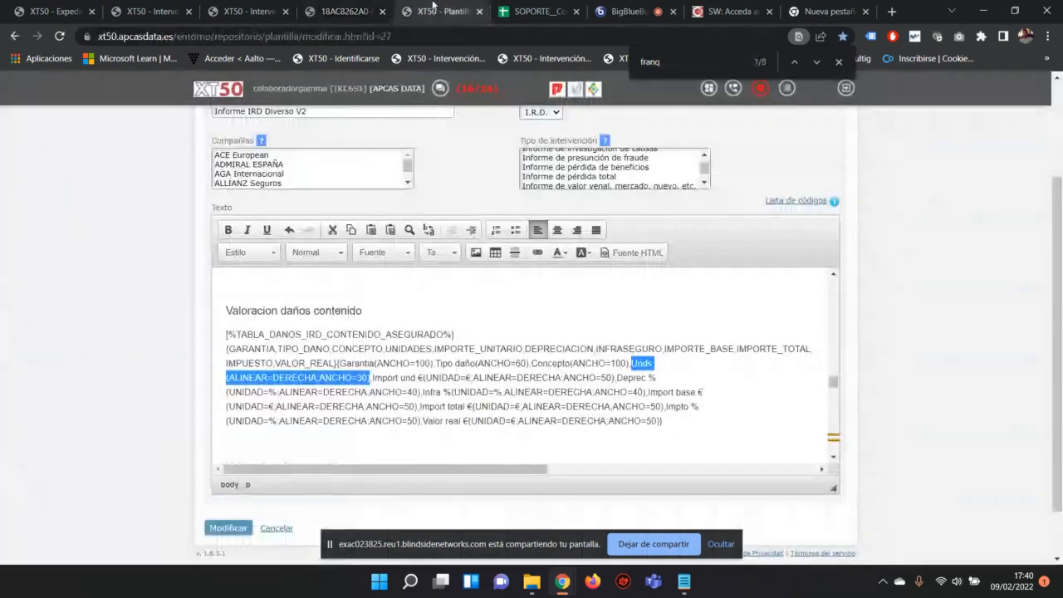
# Step: Delete '(ALINEAR=DERECHA;ANCHO=30)' after the Unds column name
pyautogui.click(368, 377)
pyautogui.moveTo(368, 378); pyautogui.dragTo(226, 377)
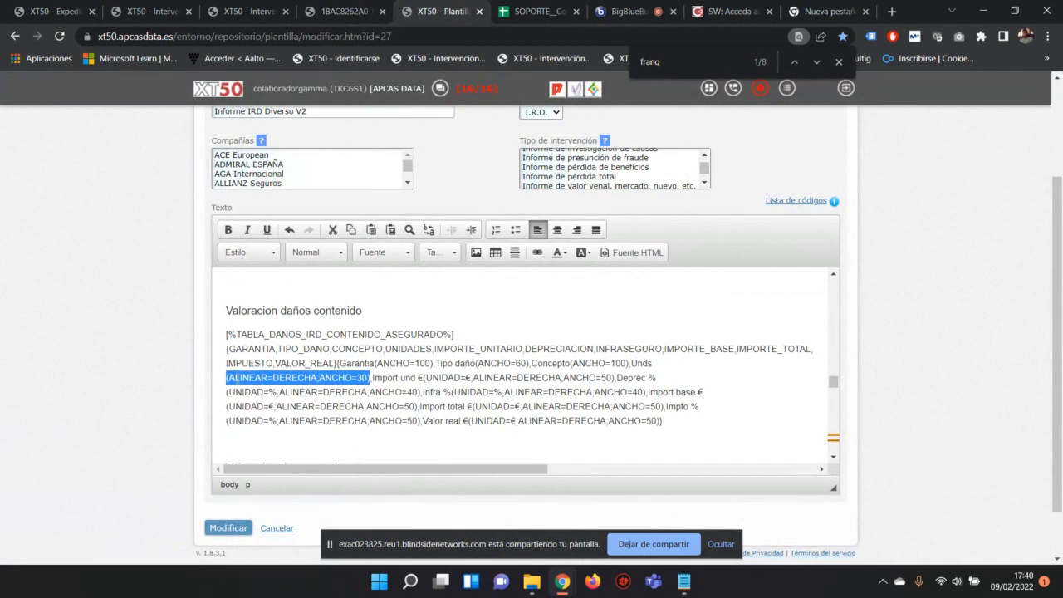
pyautogui.press('Delete')
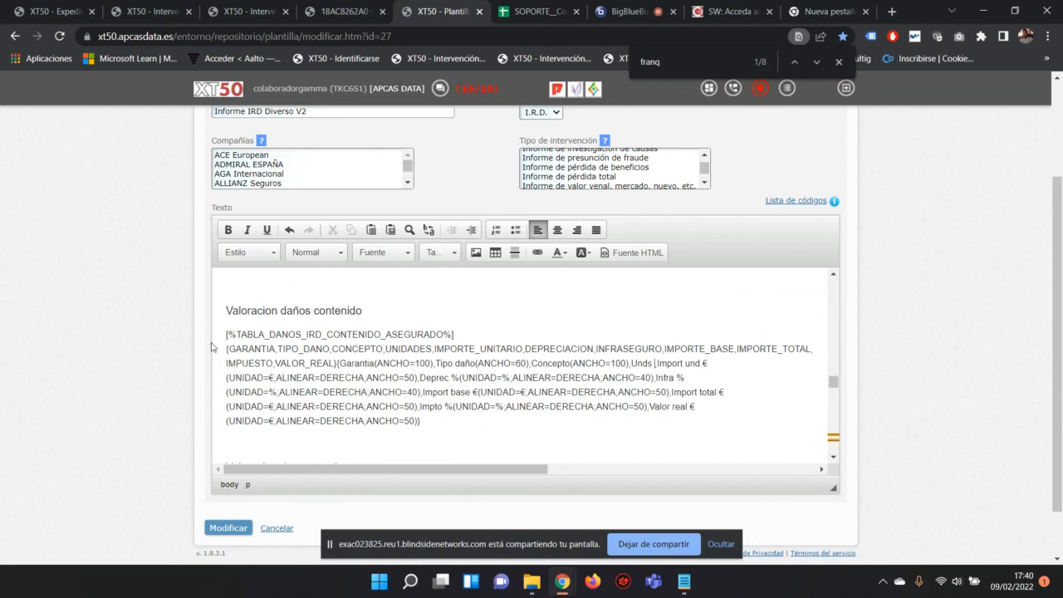
# Step: Glance at the SOPORTE sheet and the PDF, then select the Import und € alignment and width parameters
pyautogui.click(539, 12)
pyautogui.click(440, 12)
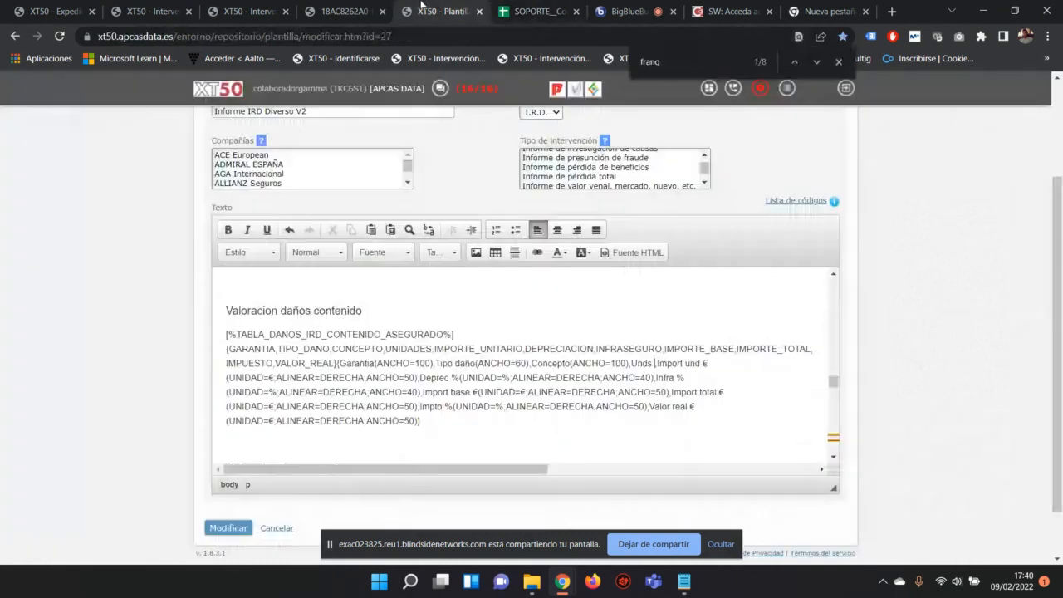
pyautogui.click(348, 12)
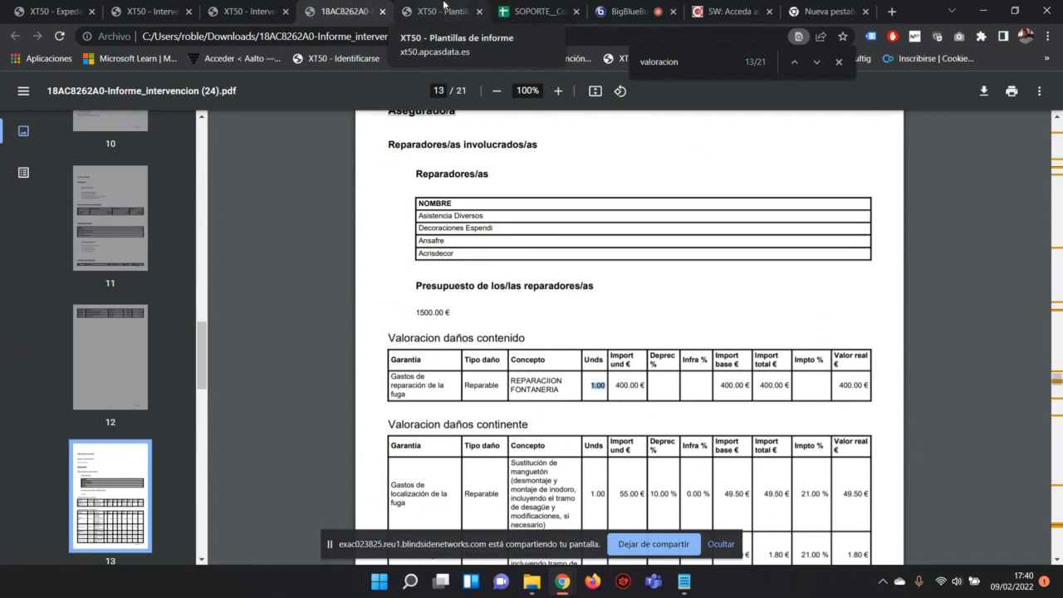
pyautogui.click(444, 4)
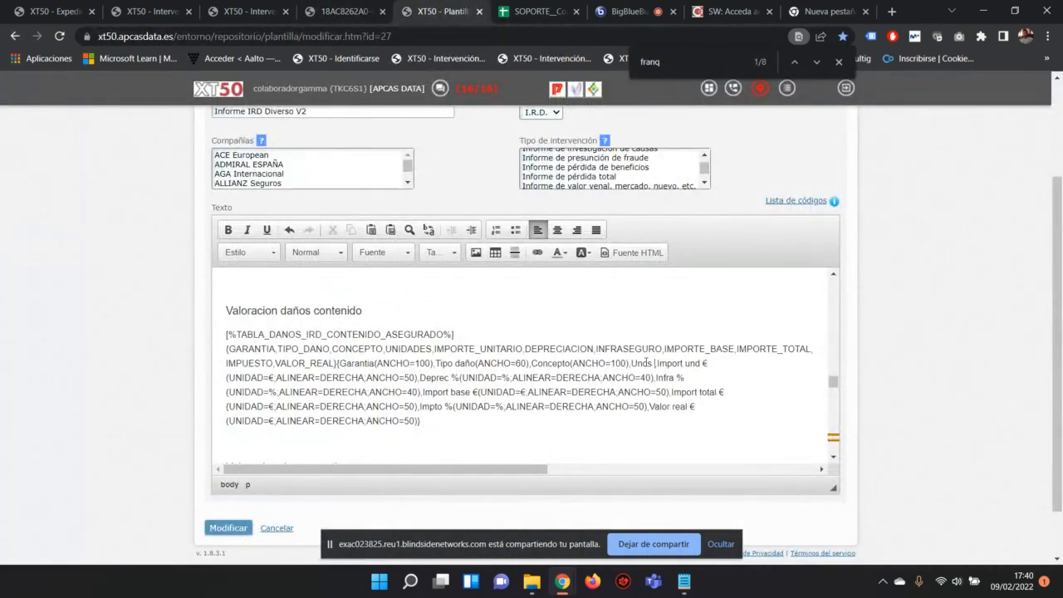
pyautogui.moveTo(657, 365); pyautogui.dragTo(418, 378)
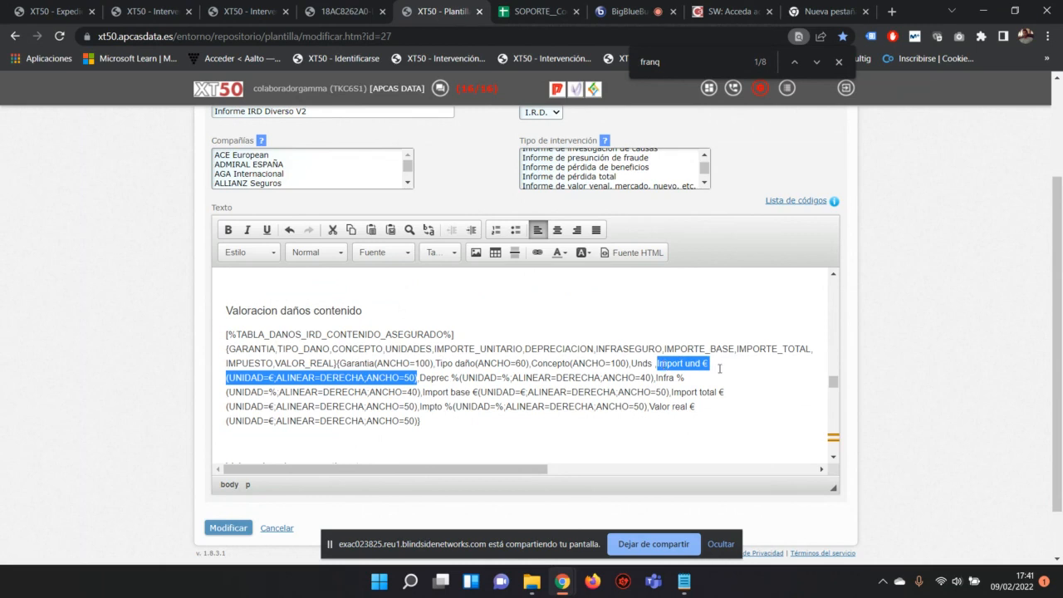
pyautogui.click(227, 378)
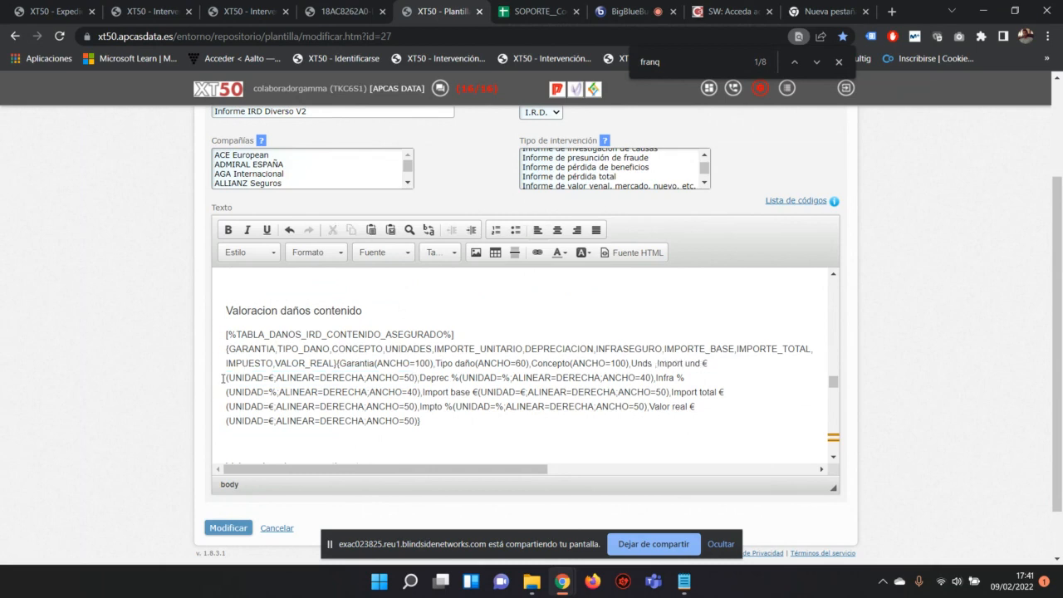
pyautogui.moveTo(228, 379); pyautogui.dragTo(417, 377)
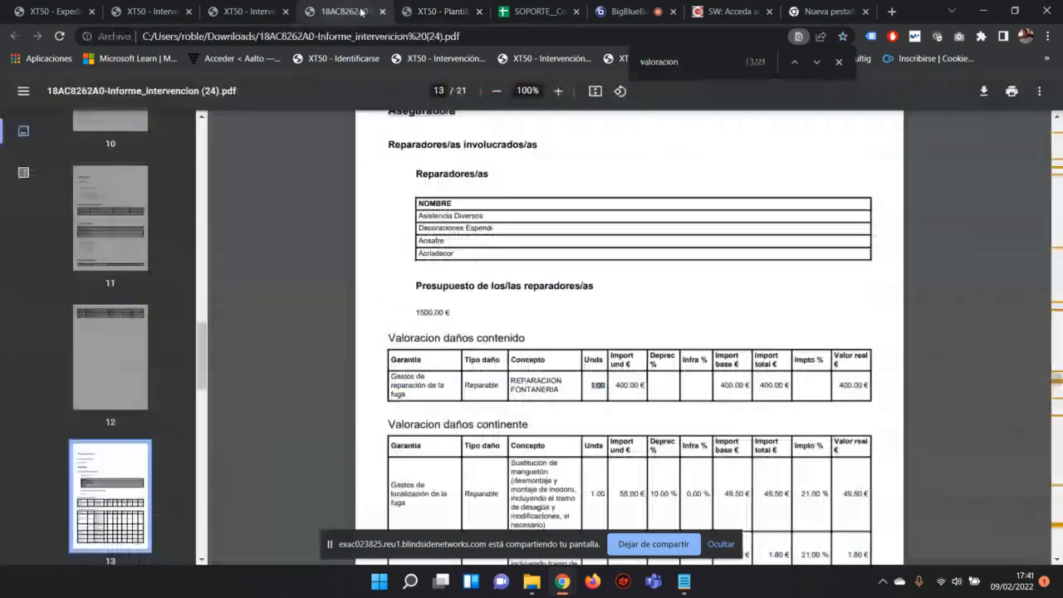
# Step: In the report PDF, mark the first continente table rows and the 55.00 € unit amount
pyautogui.click(369, 11)
pyautogui.scroll(-1, 633, 384)
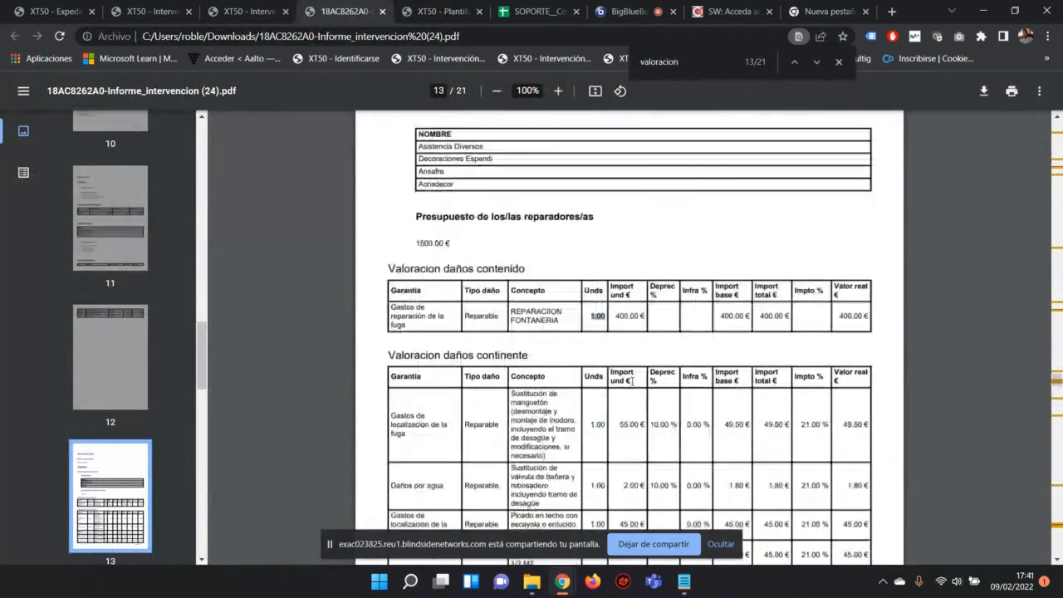
pyautogui.moveTo(615, 316); pyautogui.dragTo(645, 314)
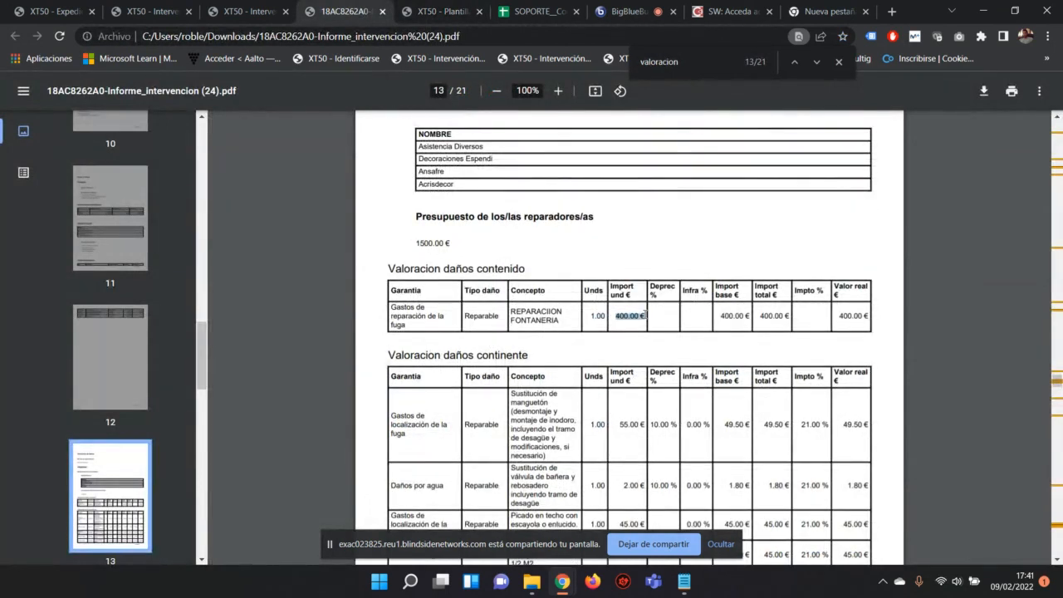
pyautogui.scroll(-1, 631, 299)
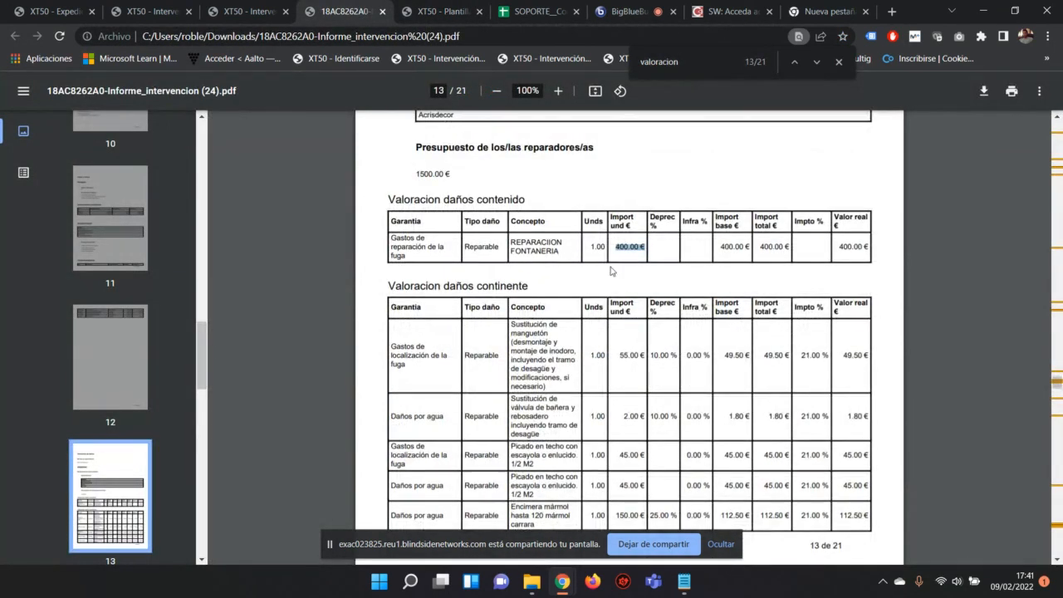
pyautogui.moveTo(513, 309); pyautogui.dragTo(664, 387)
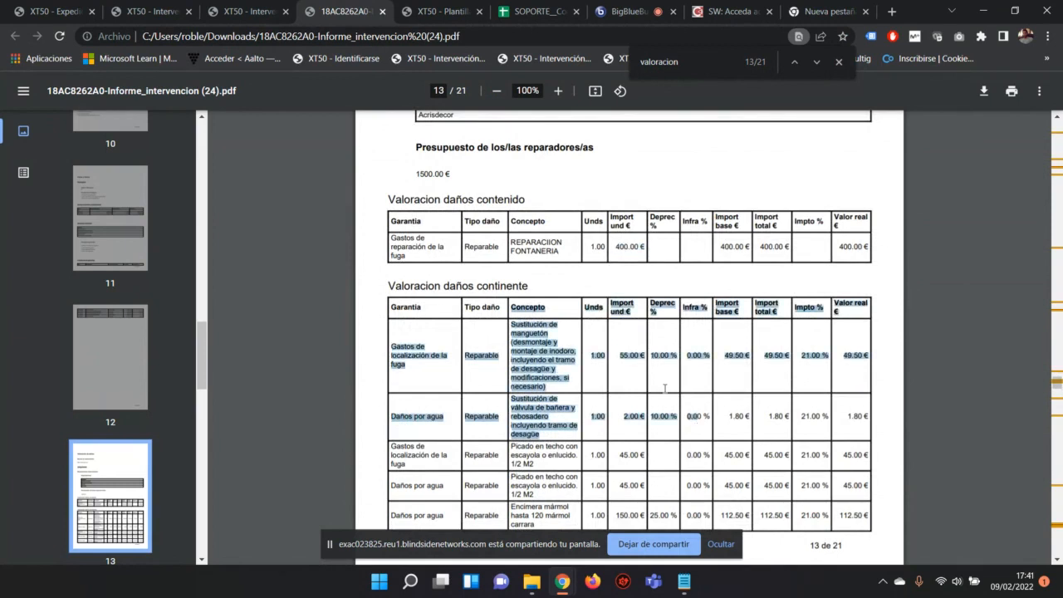
pyautogui.moveTo(619, 355); pyautogui.dragTo(647, 355)
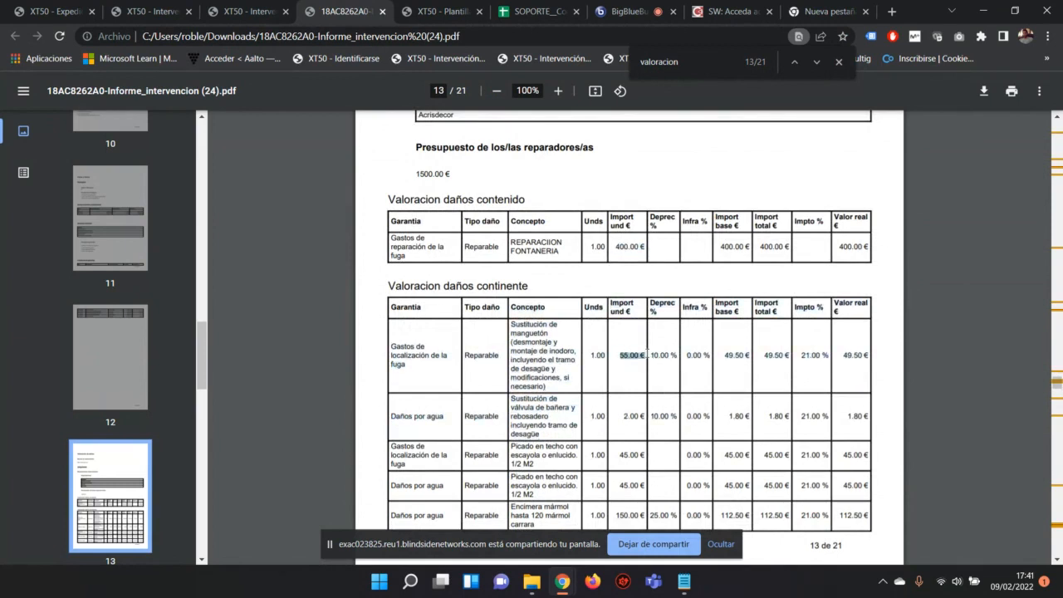
# Step: Compare the Unds header, 1.00 values and 55.00 € amount, then return to XT50
pyautogui.moveTo(584, 220); pyautogui.dragTo(606, 247)
pyautogui.moveTo(588, 355); pyautogui.dragTo(602, 361)
pyautogui.moveTo(589, 417); pyautogui.dragTo(608, 416)
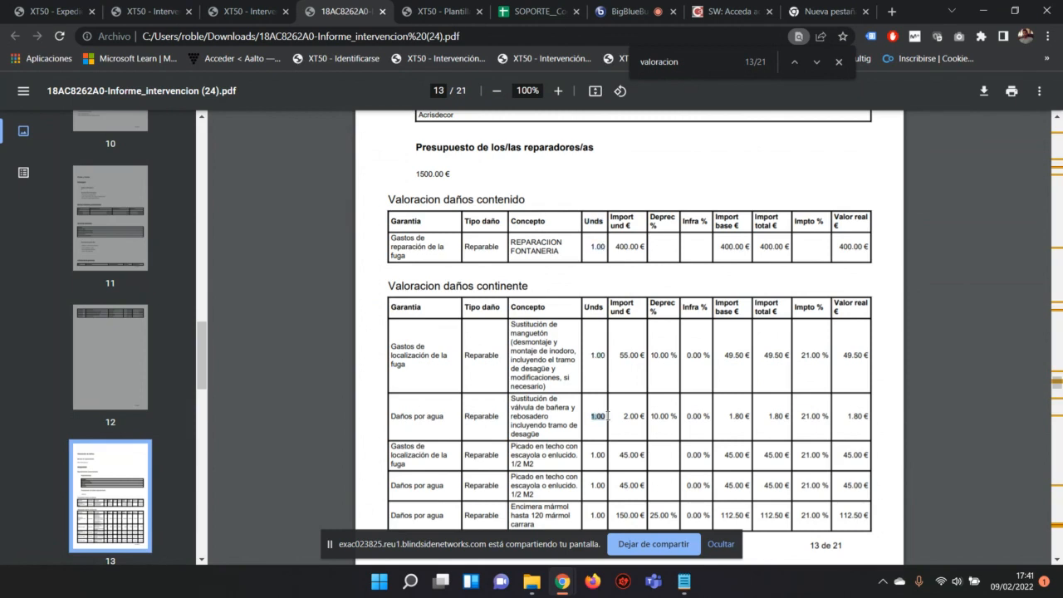
pyautogui.click(625, 347)
pyautogui.moveTo(621, 358); pyautogui.dragTo(653, 359)
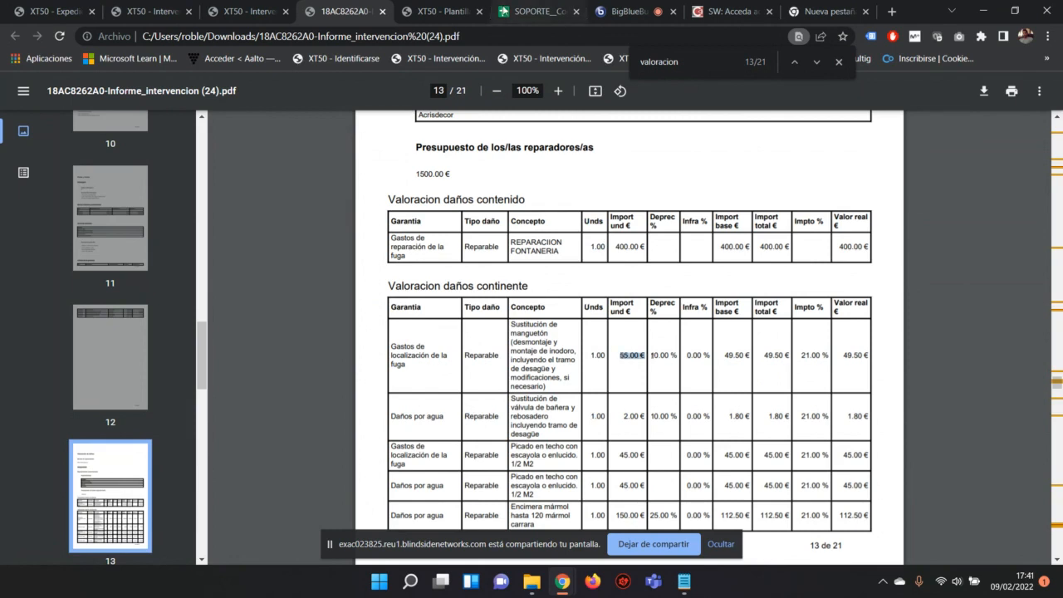
pyautogui.click(445, 10)
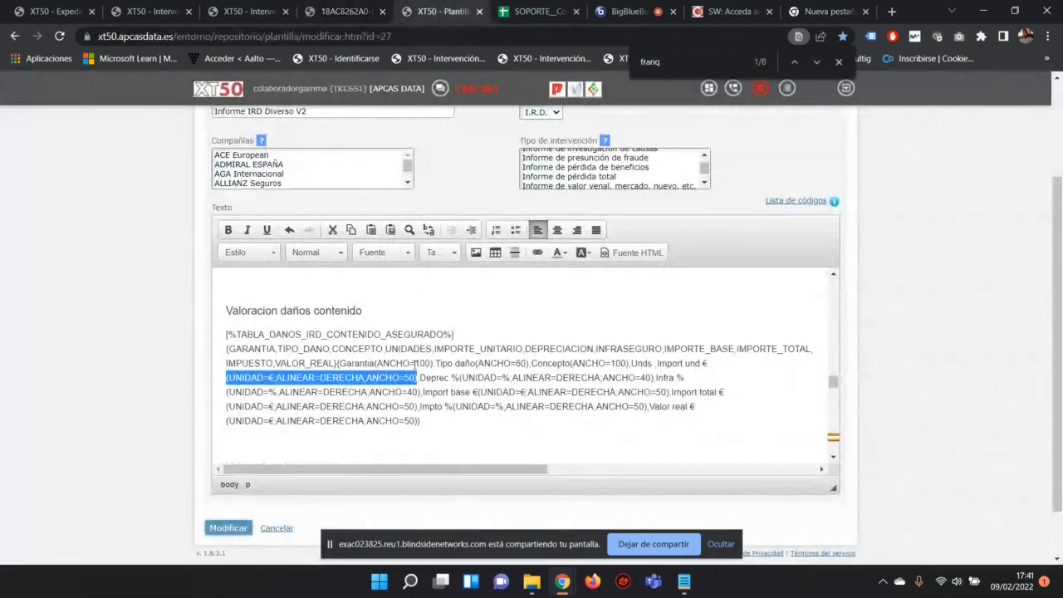
pyautogui.click(272, 378)
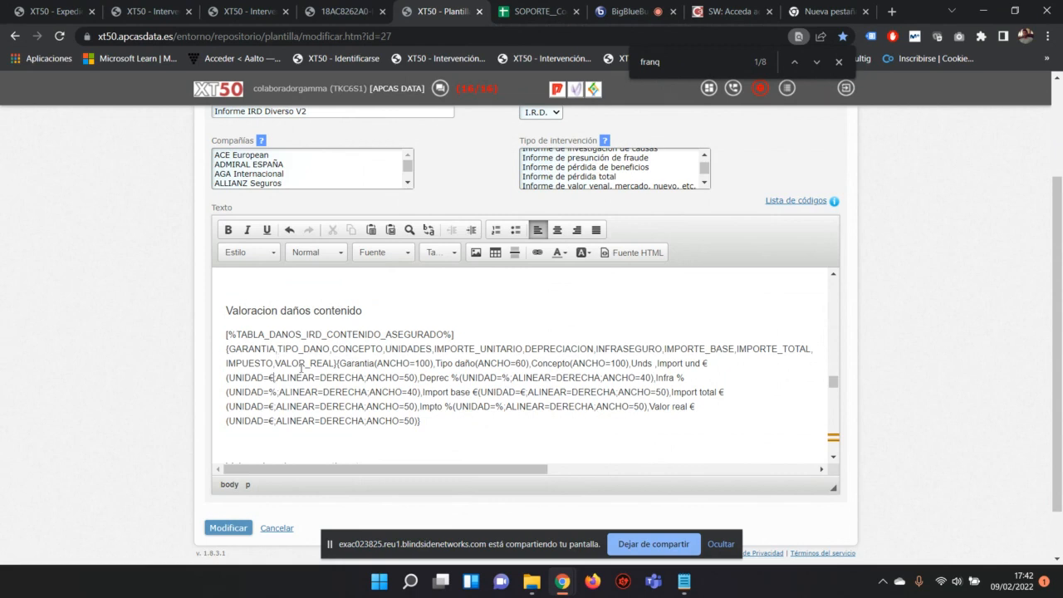
pyautogui.moveTo(275, 378); pyautogui.dragTo(366, 378)
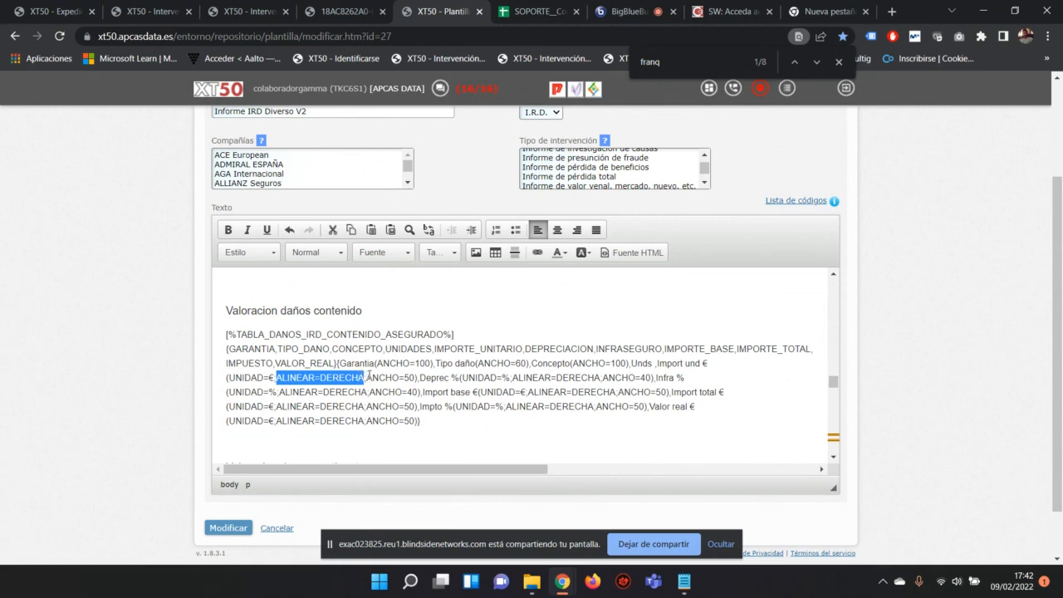
pyautogui.moveTo(366, 378); pyautogui.dragTo(417, 378)
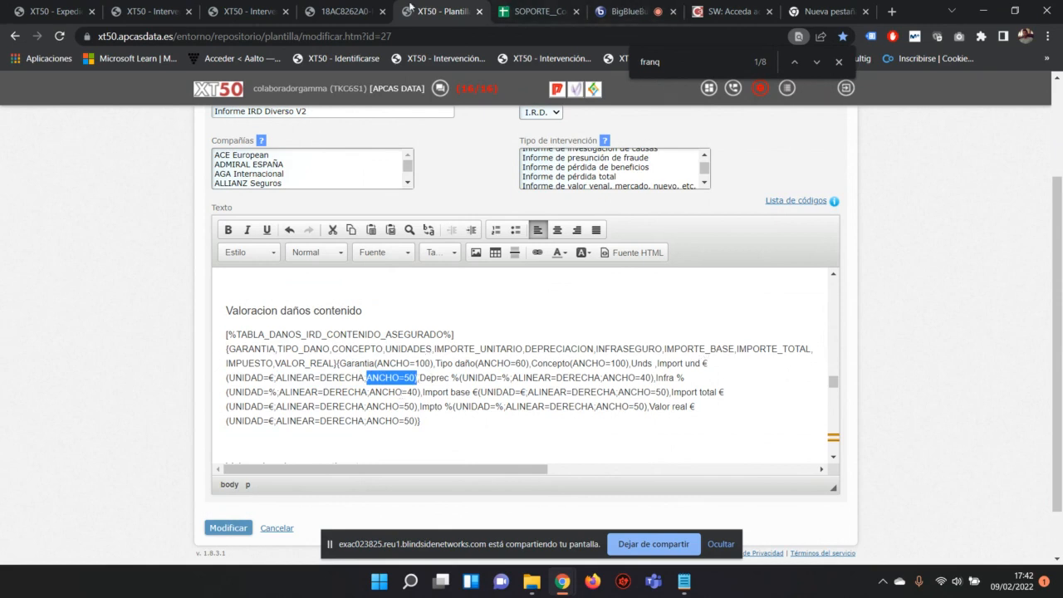
pyautogui.click(343, 10)
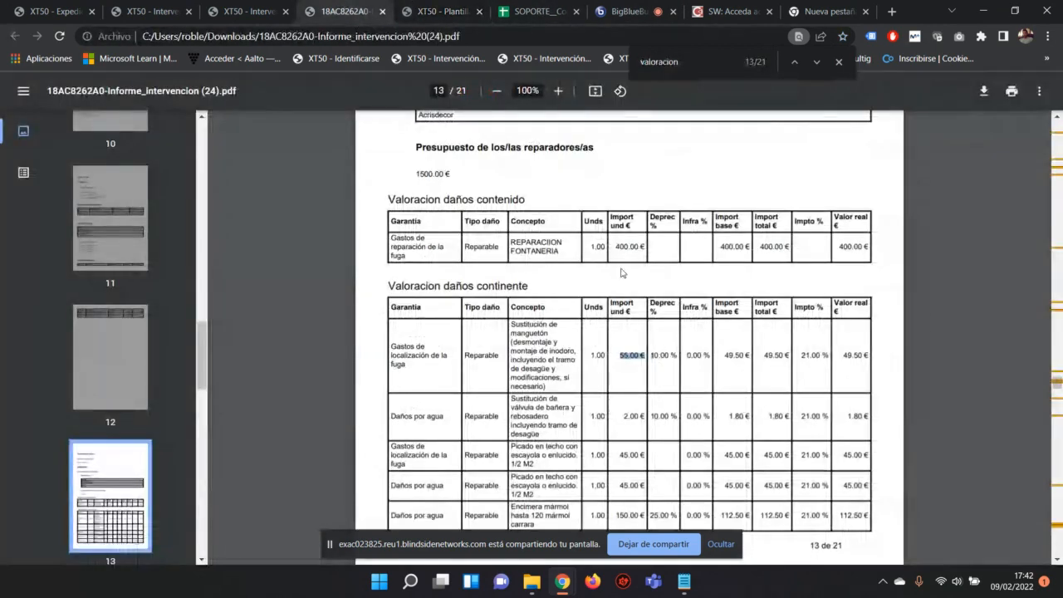
pyautogui.moveTo(620, 360); pyautogui.dragTo(645, 352)
pyautogui.moveTo(553, 310); pyautogui.dragTo(508, 304)
pyautogui.click(554, 367)
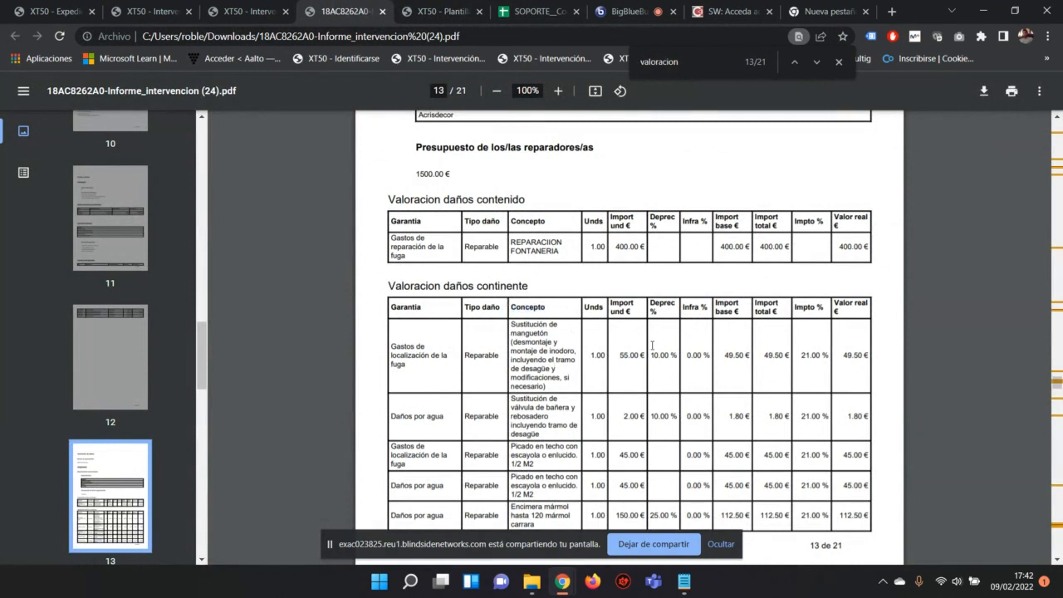
pyautogui.moveTo(619, 355); pyautogui.dragTo(648, 356)
pyautogui.click(455, 9)
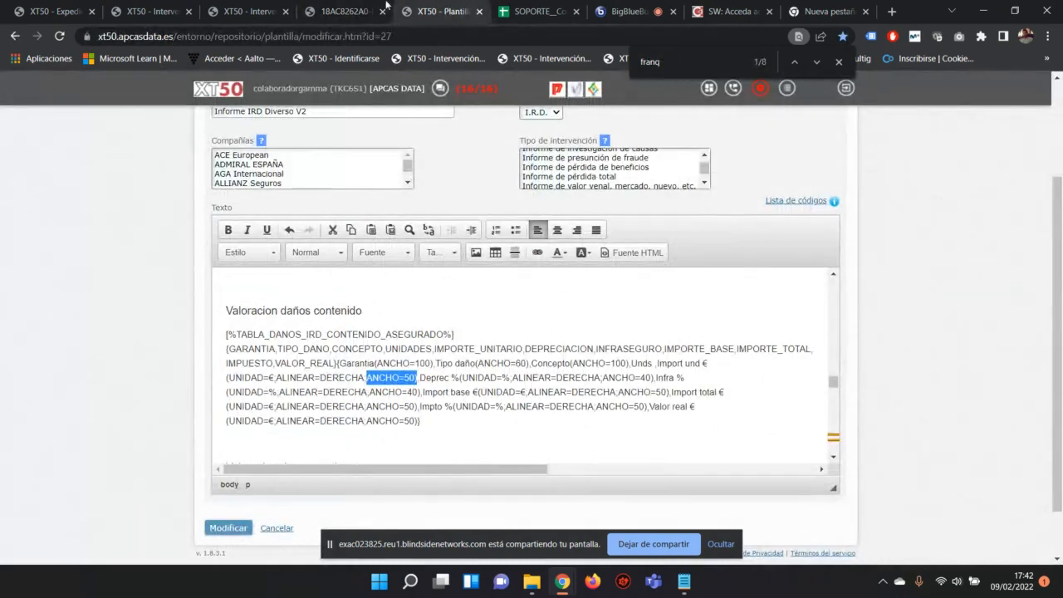
pyautogui.click(349, 11)
pyautogui.moveTo(523, 333); pyautogui.dragTo(646, 356)
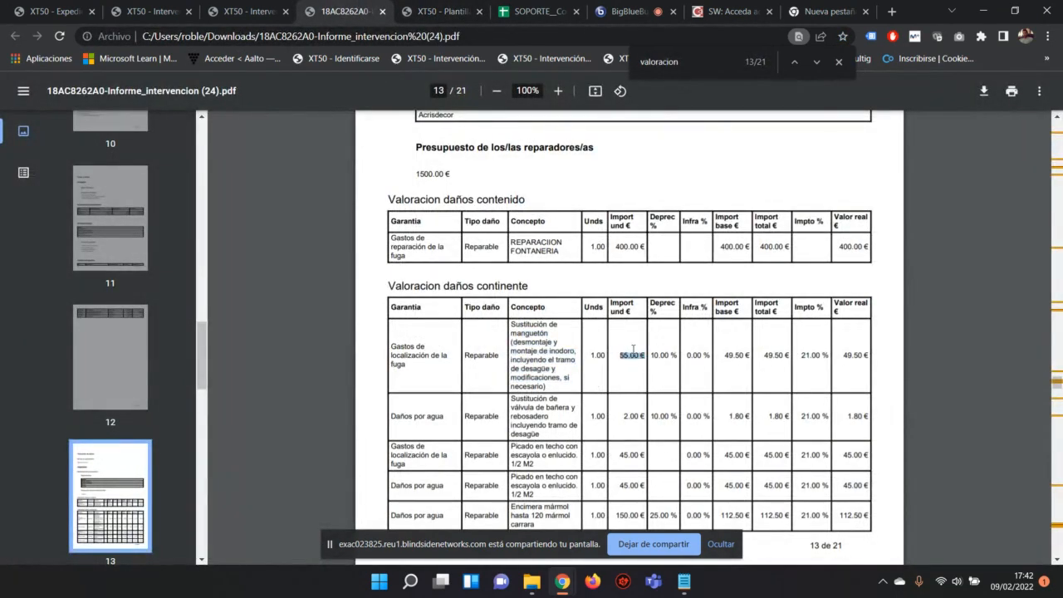
pyautogui.click(669, 315)
pyautogui.click(420, 19)
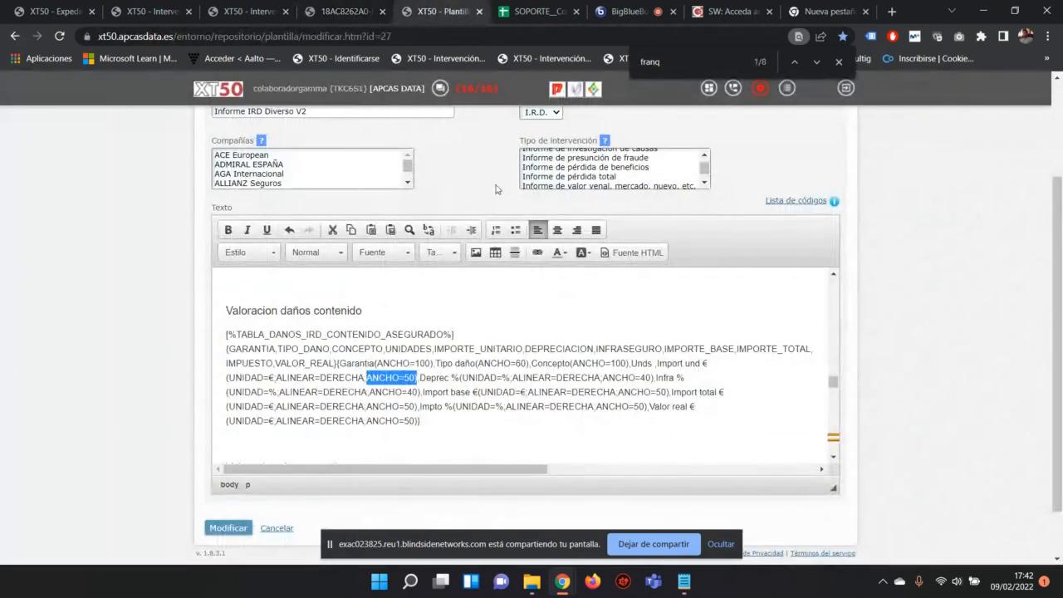
pyautogui.moveTo(419, 378); pyautogui.dragTo(506, 379)
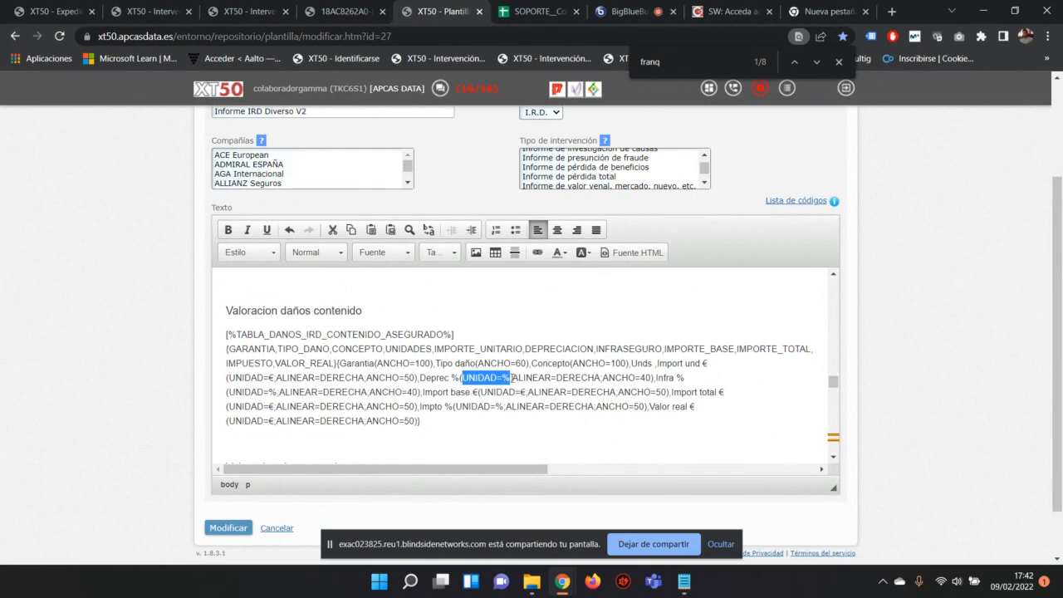
pyautogui.moveTo(513, 378); pyautogui.dragTo(651, 378)
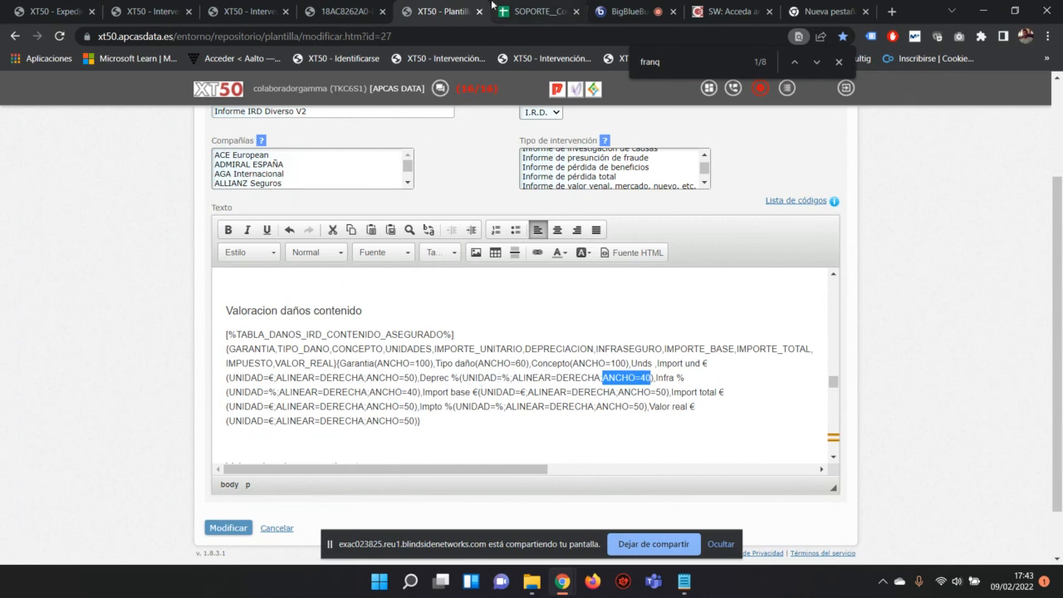
pyautogui.click(344, 11)
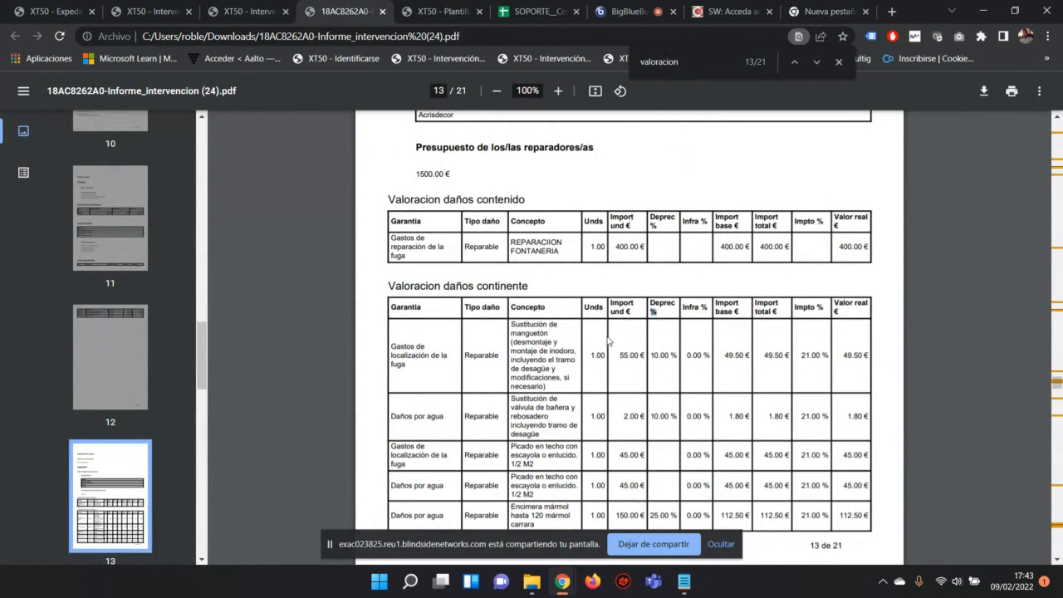
pyautogui.click(436, 11)
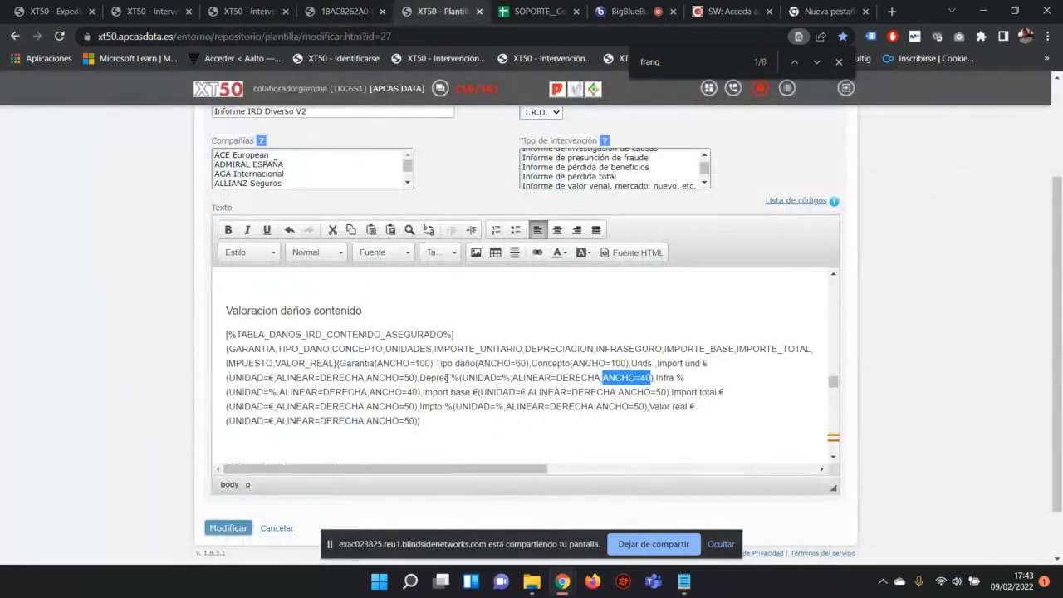
pyautogui.moveTo(419, 377); pyautogui.dragTo(656, 380)
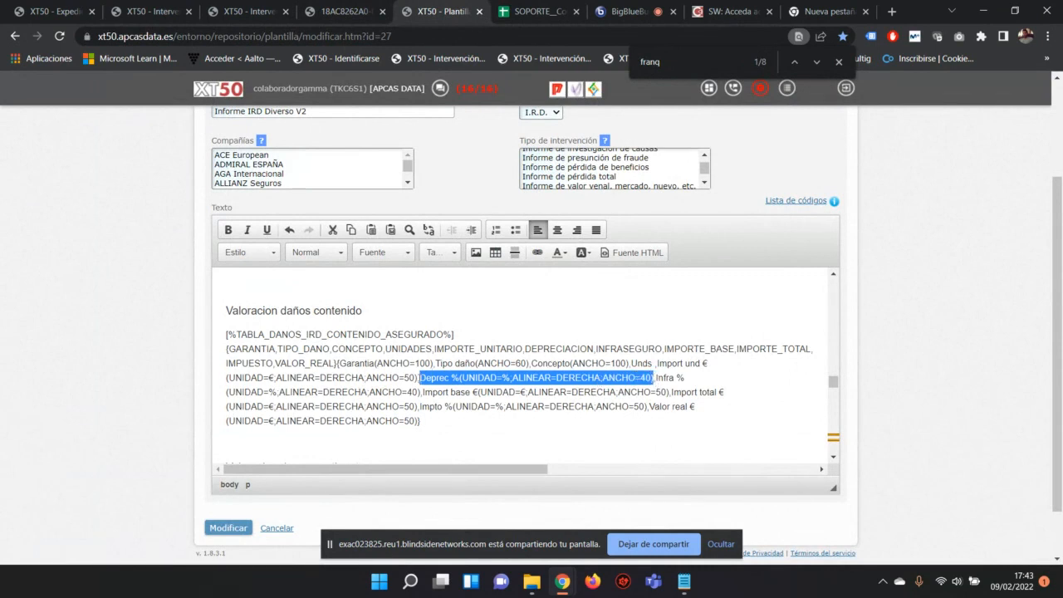
pyautogui.click(444, 378)
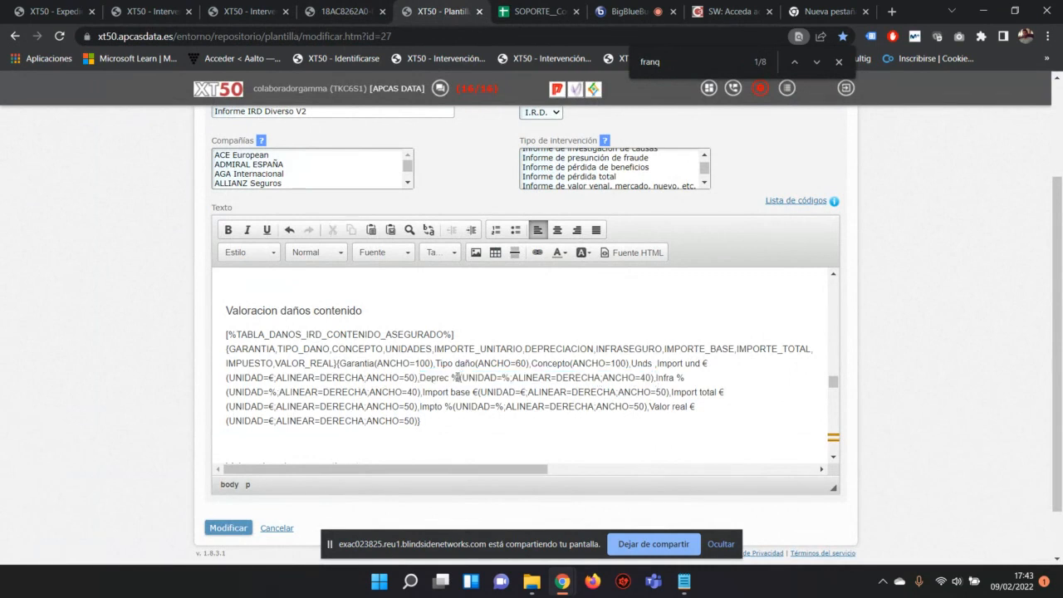
pyautogui.moveTo(459, 378); pyautogui.dragTo(655, 379)
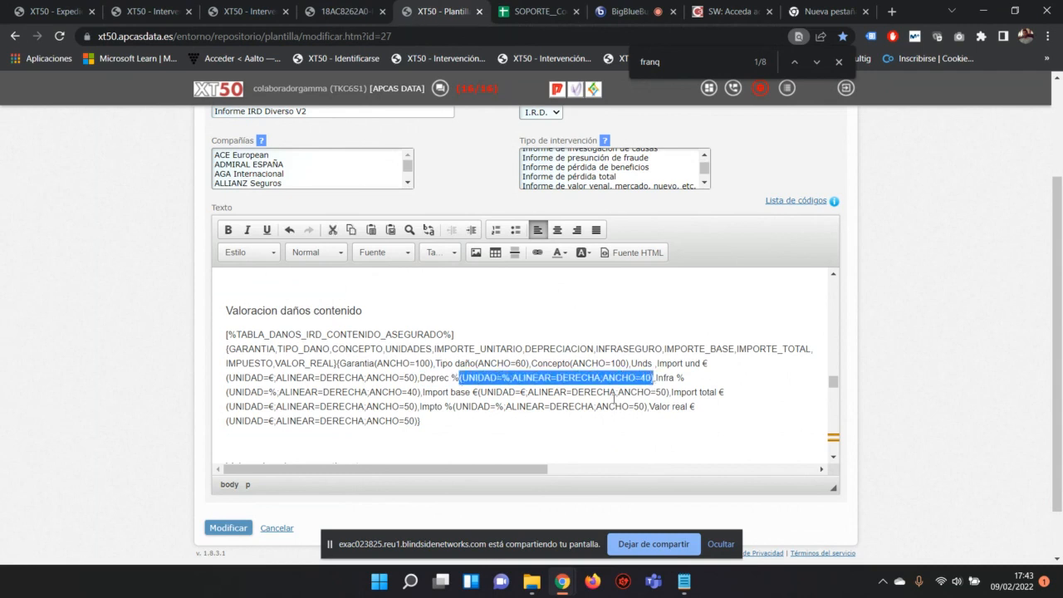
pyautogui.click(458, 378)
pyautogui.moveTo(453, 378); pyautogui.dragTo(652, 378)
pyautogui.click(463, 379)
pyautogui.click(460, 377)
pyautogui.click(465, 378)
pyautogui.click(501, 382)
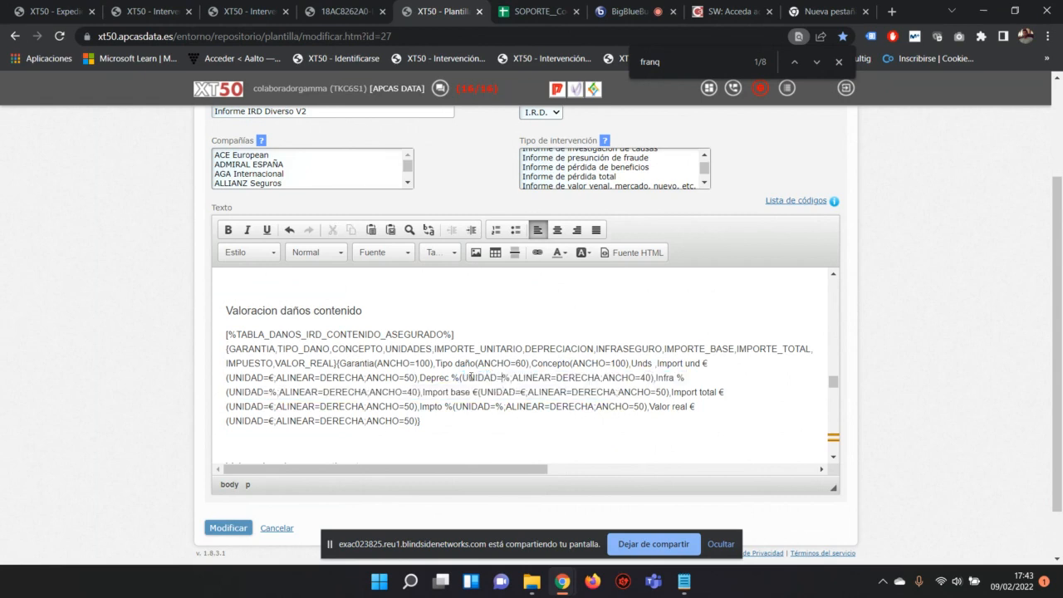
pyautogui.doubleClick(512, 378)
pyautogui.click(511, 378)
# Step: Delete ';ALINEAR=DERECHA;ANCHO=40' after UNIDAD=%, then undo the accidental paste
pyautogui.moveTo(511, 378); pyautogui.dragTo(649, 377)
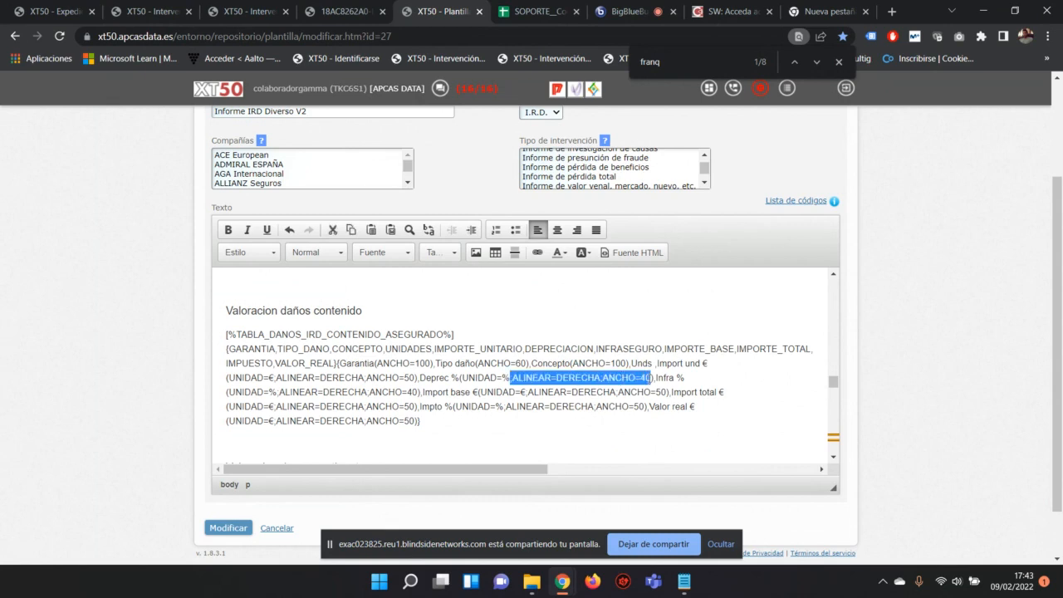
pyautogui.press('Delete')
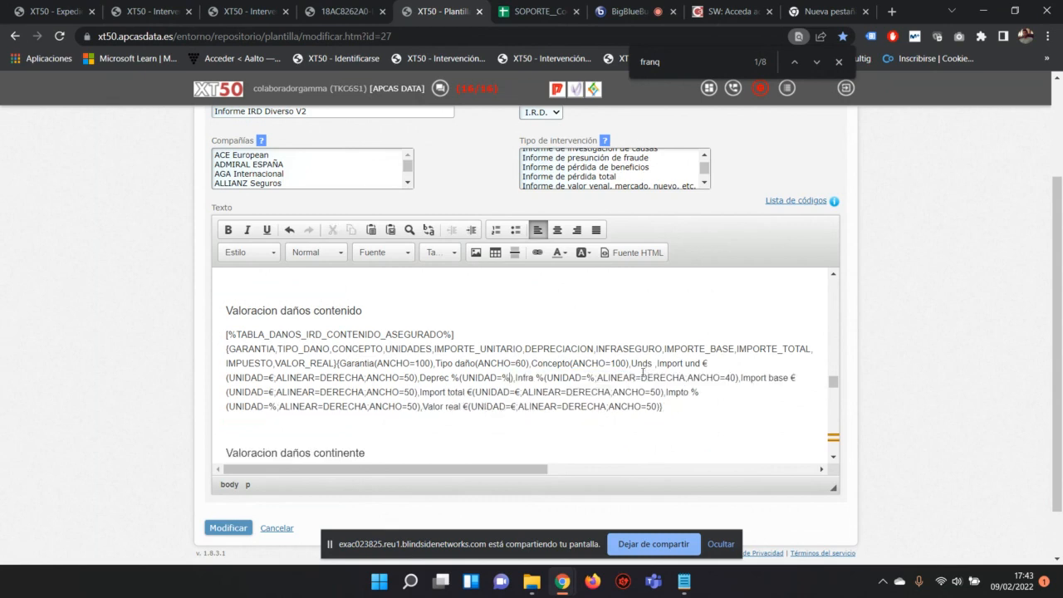
pyautogui.write('Garantías afectadas [%ESTILOS_TABLA%]{TAMANO_LETRA=8} [%TABLA_GARANTIAS_IRD%]{GARANTIA}{aaaaaaaaaaa}')
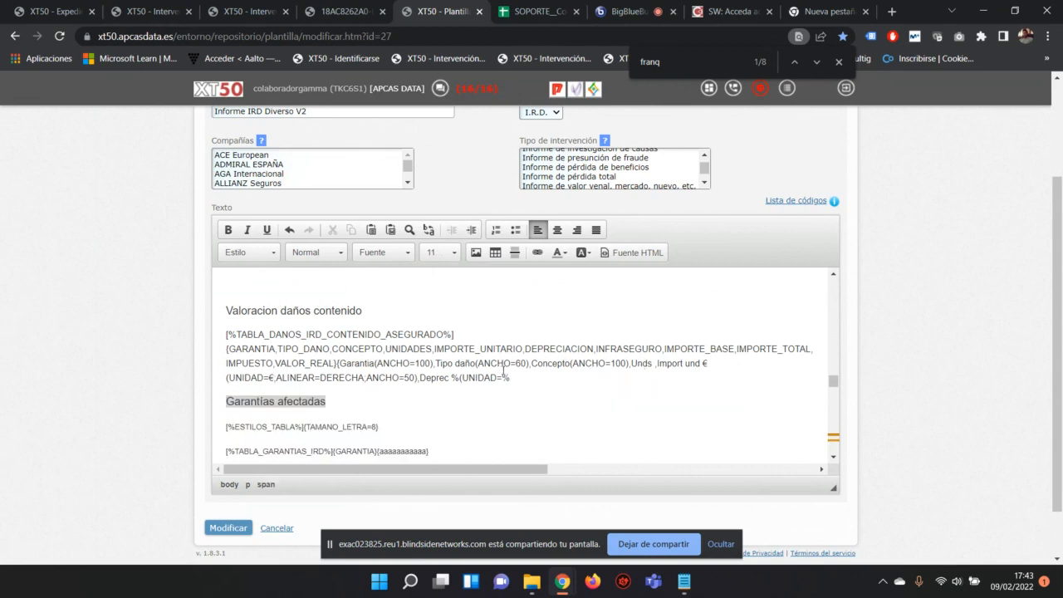
pyautogui.hotkey('ctrl', 'z')
pyautogui.hotkey('ctrl', 'z')
pyautogui.hotkey('ctrl', 'z')
pyautogui.click(524, 376)
# Step: Check the Import total settings and highlight the Infra % alignment and width settings
pyautogui.scroll(-1, 543, 359)
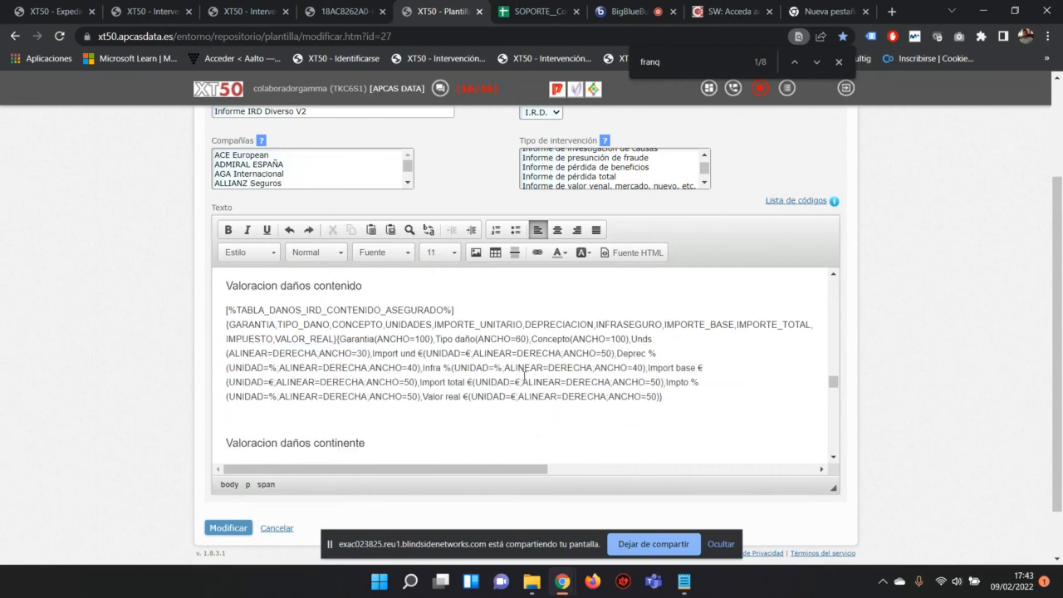
pyautogui.scroll(-1, 543, 359)
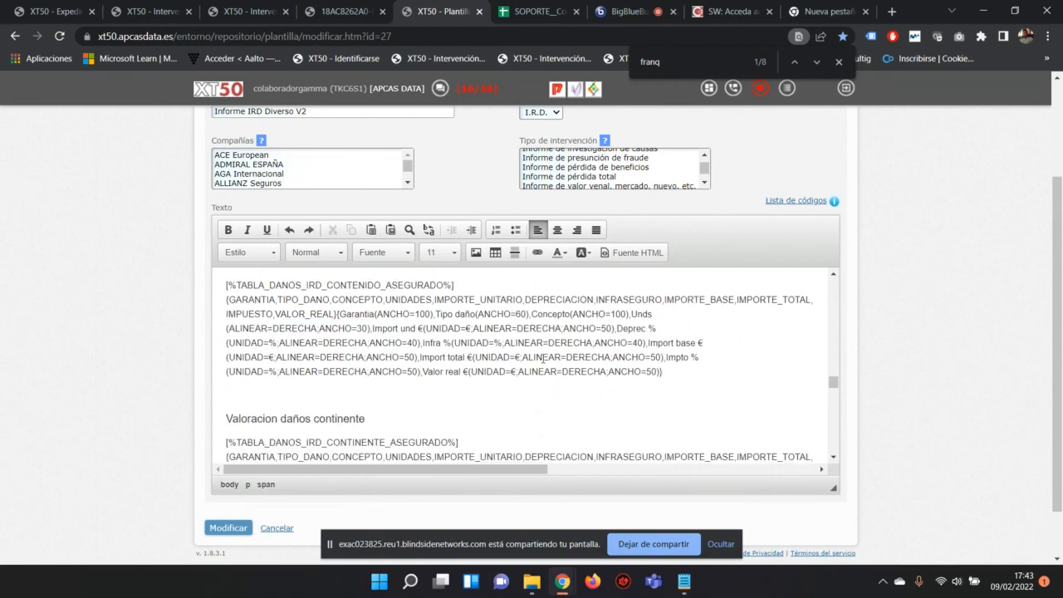
pyautogui.click(547, 357)
pyautogui.scroll(-3, 547, 357)
pyautogui.scroll(2, 498, 349)
pyautogui.scroll(1, 499, 349)
pyautogui.moveTo(501, 343); pyautogui.dragTo(643, 345)
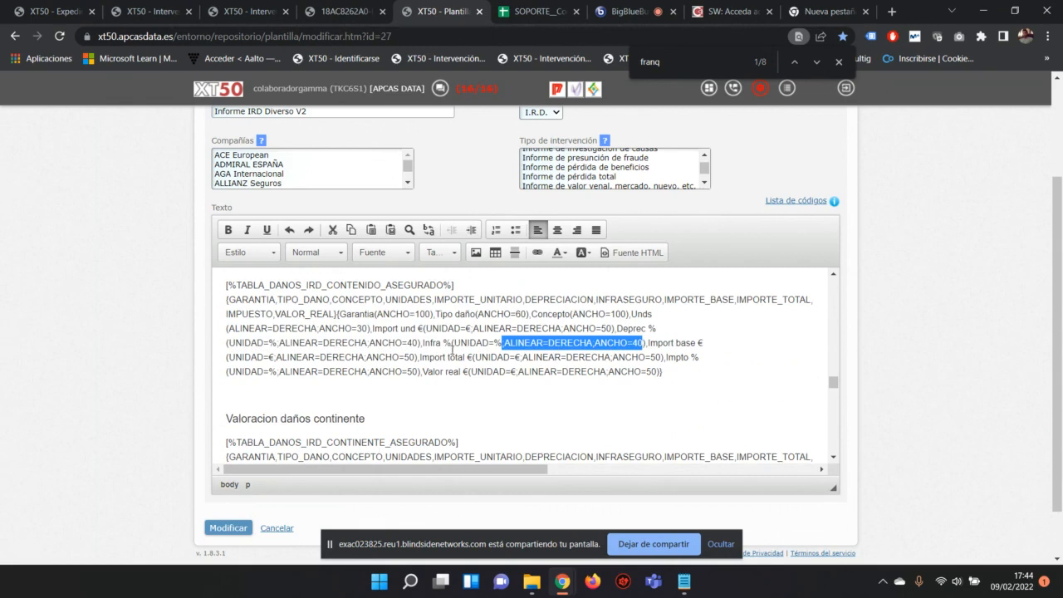
pyautogui.click(345, 11)
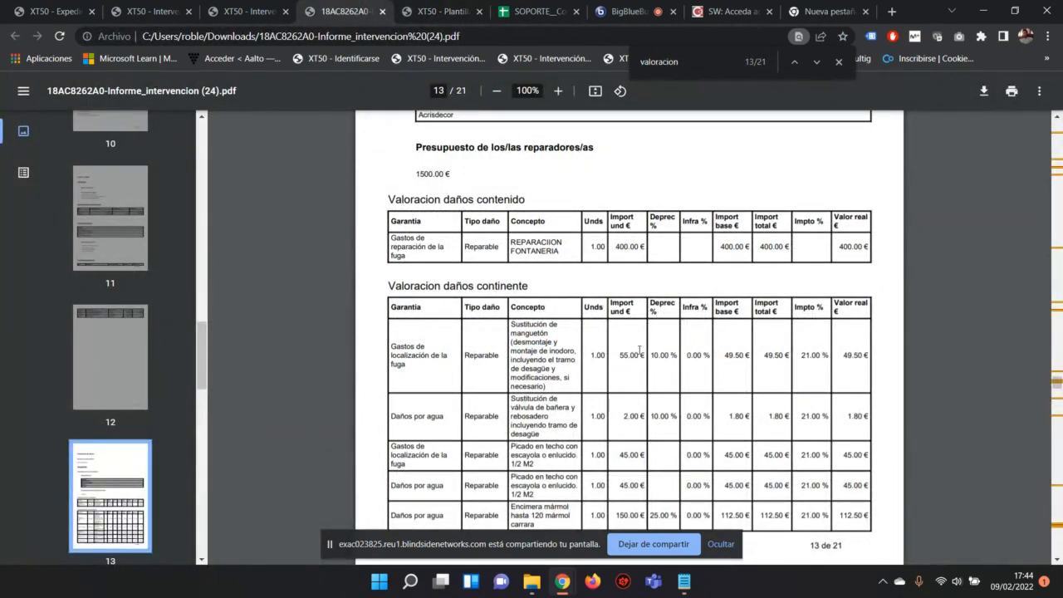
pyautogui.moveTo(644, 355); pyautogui.dragTo(623, 355)
pyautogui.click(631, 357)
pyautogui.moveTo(646, 356); pyautogui.dragTo(615, 353)
pyautogui.click(635, 356)
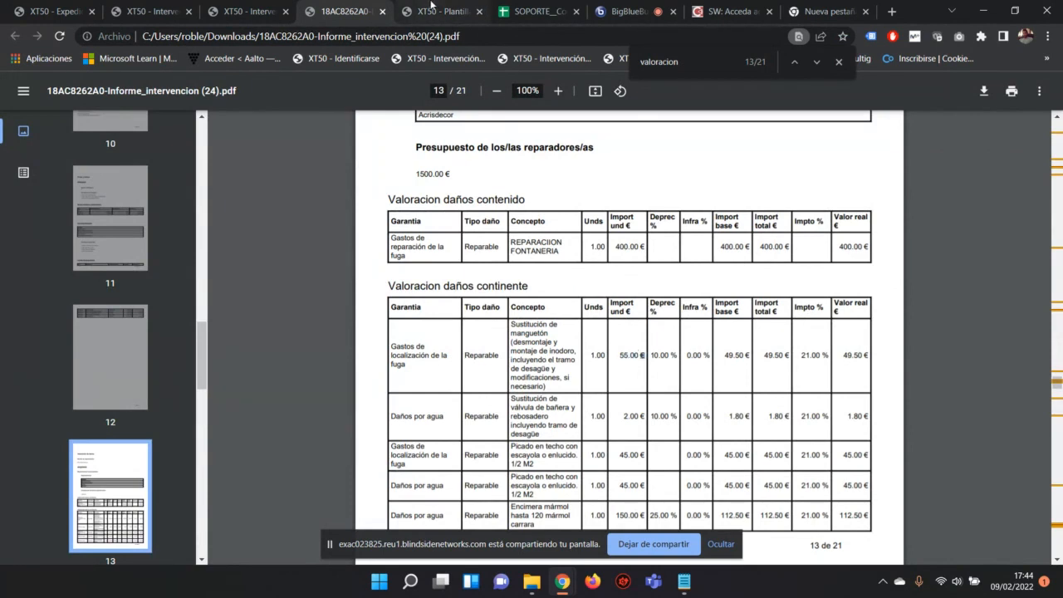
pyautogui.click(432, 11)
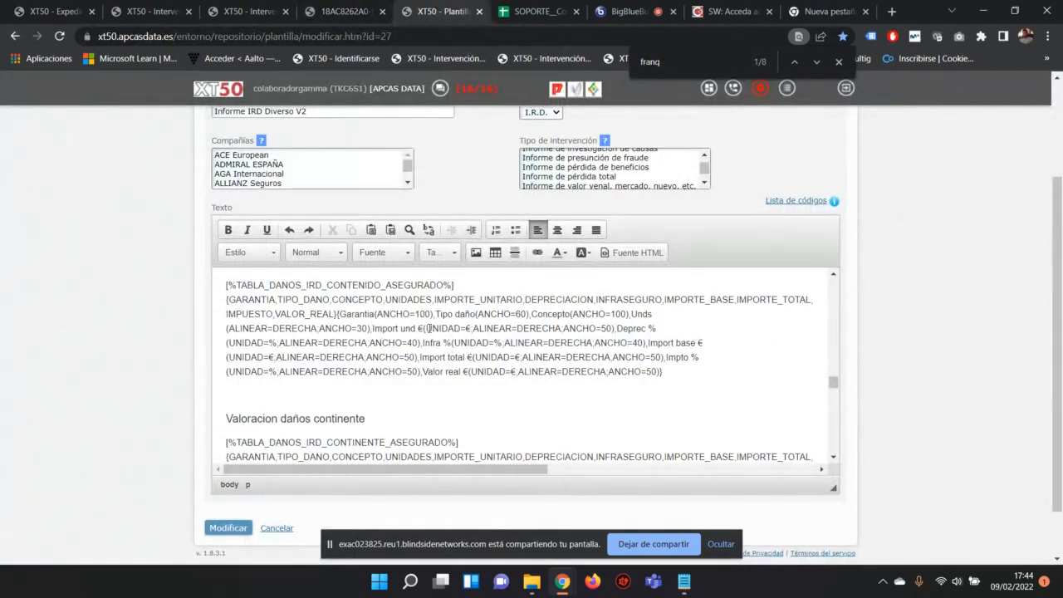
pyautogui.moveTo(471, 328); pyautogui.dragTo(612, 327)
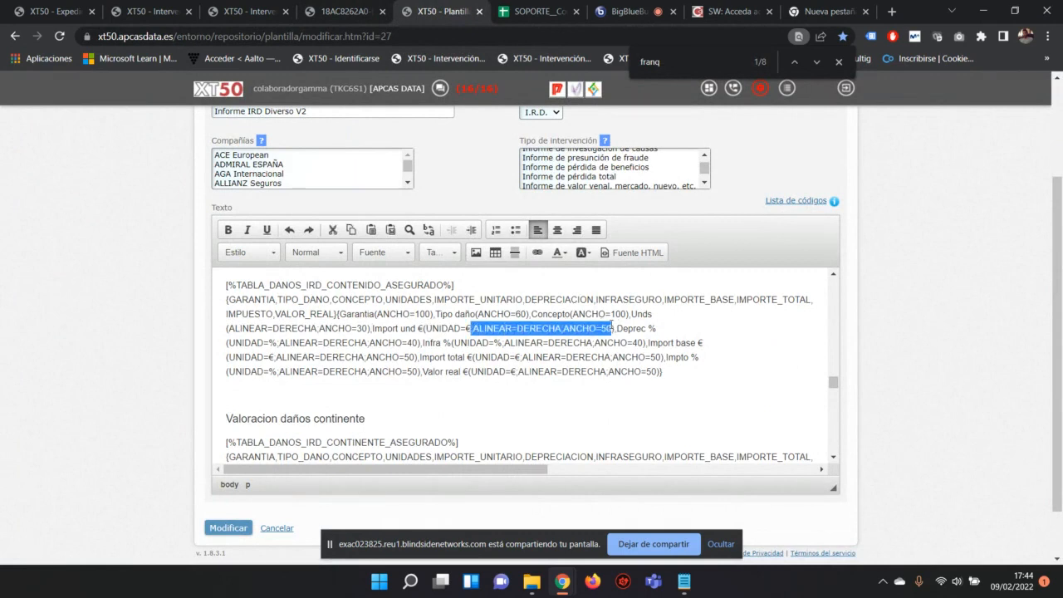
pyautogui.press('Delete')
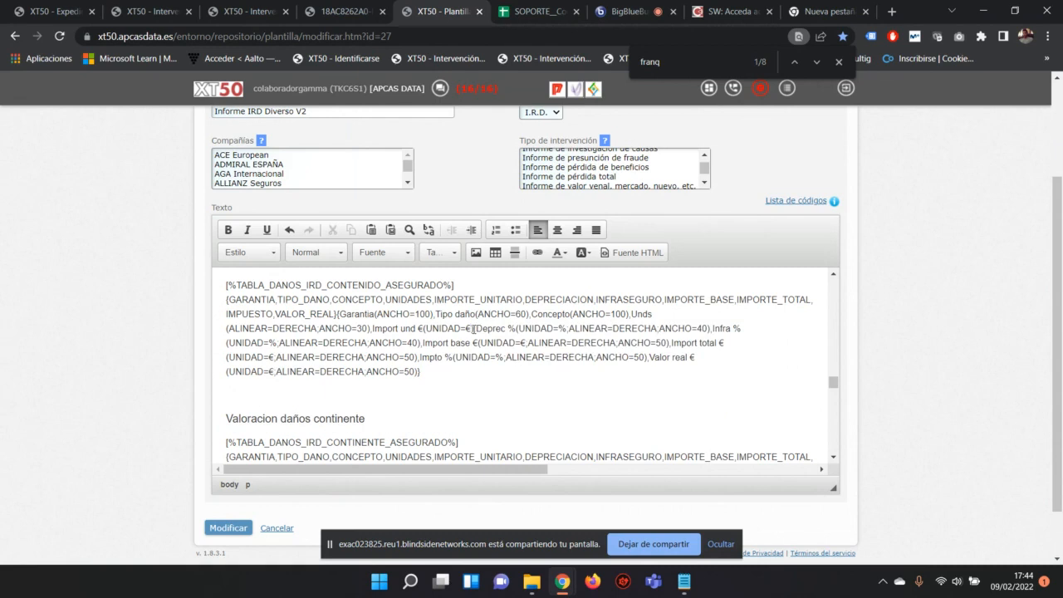
pyautogui.moveTo(473, 328); pyautogui.dragTo(423, 329)
pyautogui.click(372, 329)
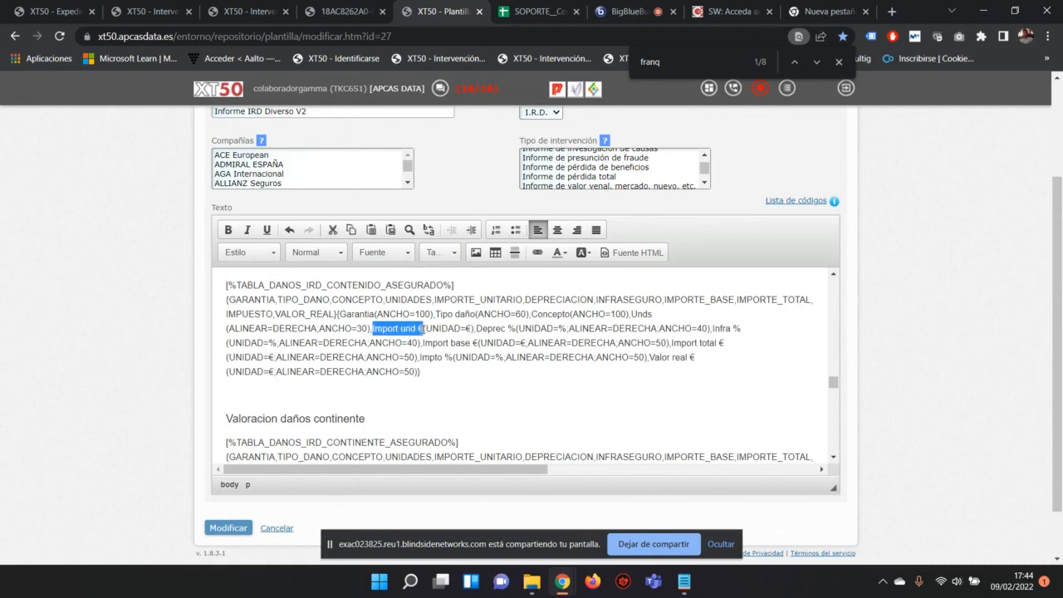
pyautogui.click(424, 330)
pyautogui.moveTo(424, 330); pyautogui.dragTo(474, 329)
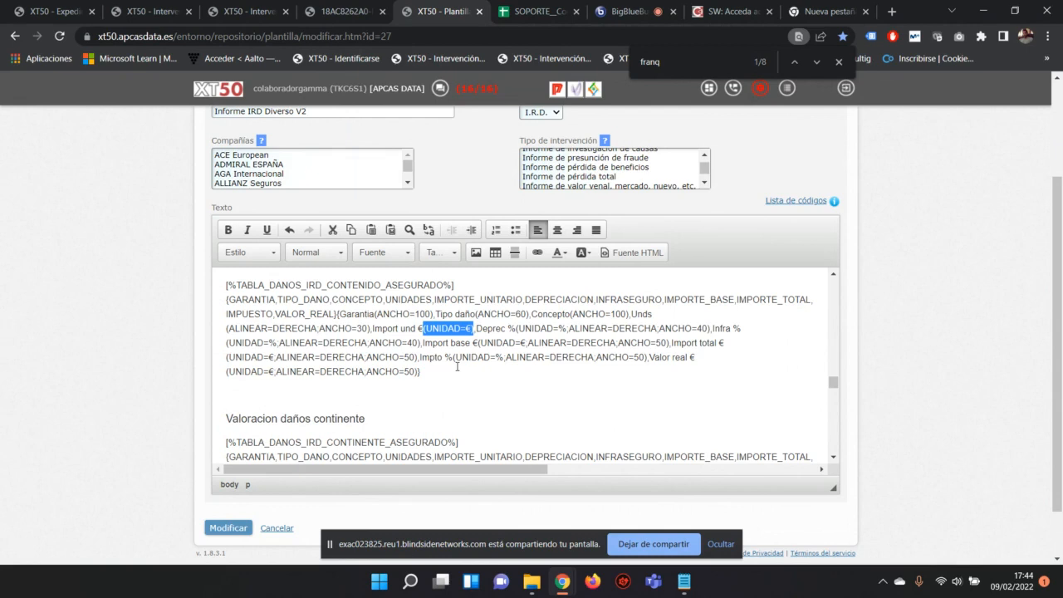
# Step: Undo the € unit edit so Import und € again has UNIDAD=€, ALINEAR=DERECHA and ANCHO=50
pyautogui.press('Right')
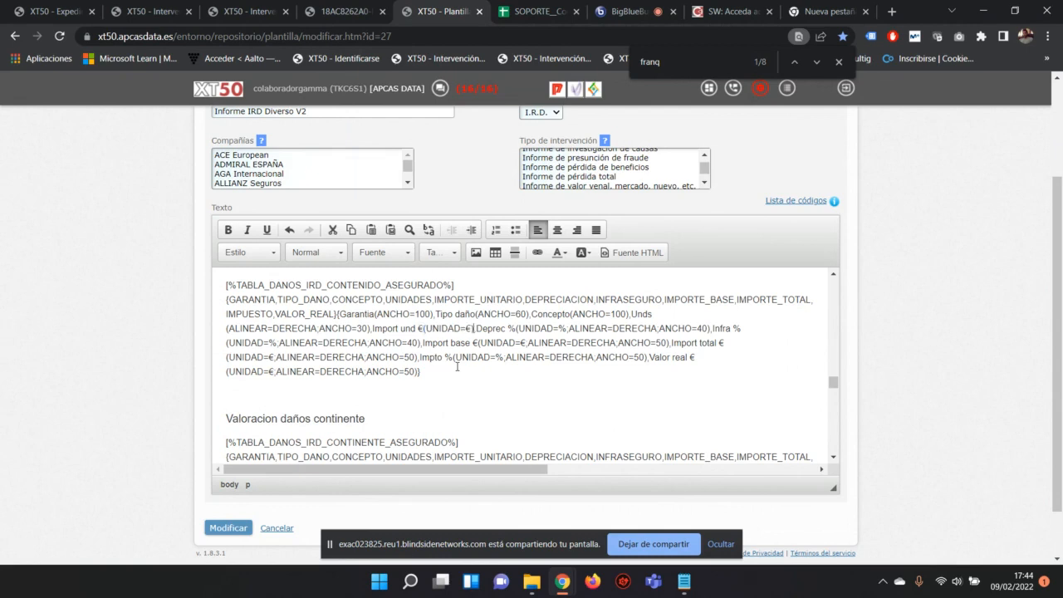
pyautogui.press('BackSpace')
pyautogui.write('*')
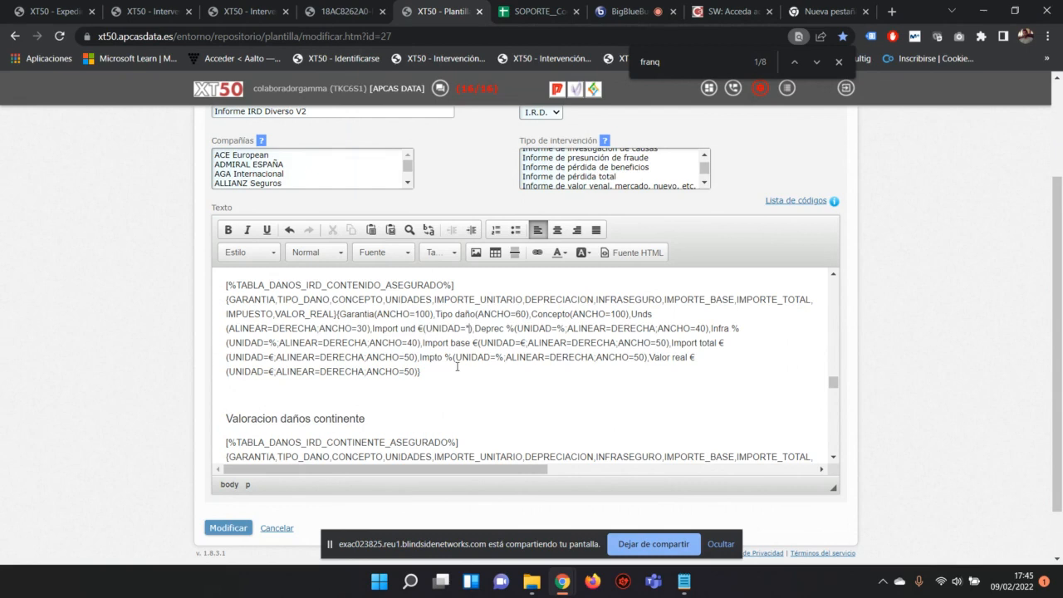
pyautogui.press('BackSpace')
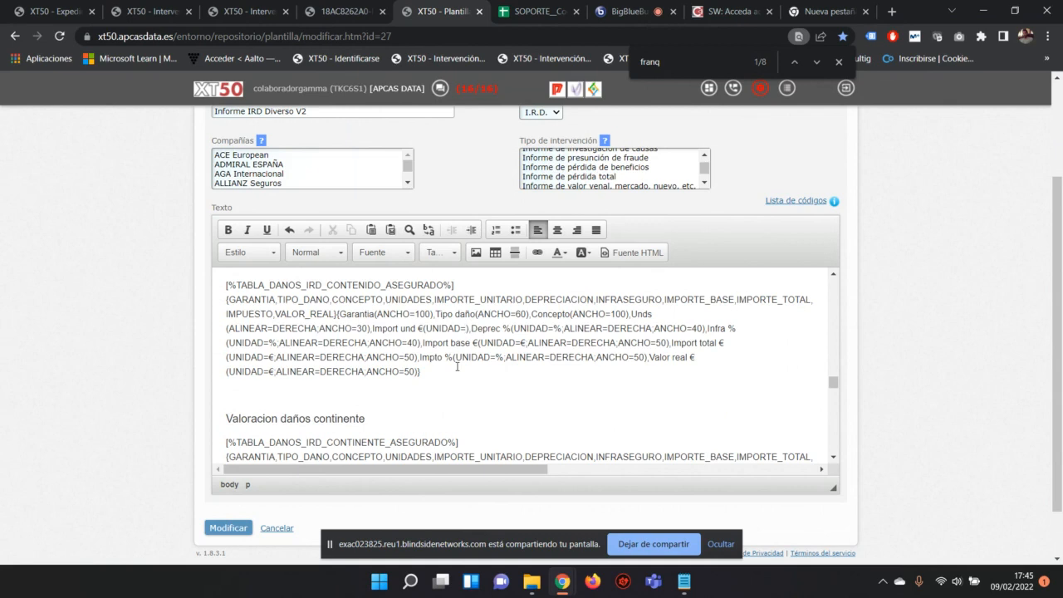
pyautogui.hotkey('ctrl', 'z')
pyautogui.hotkey('ctrl', 'z')
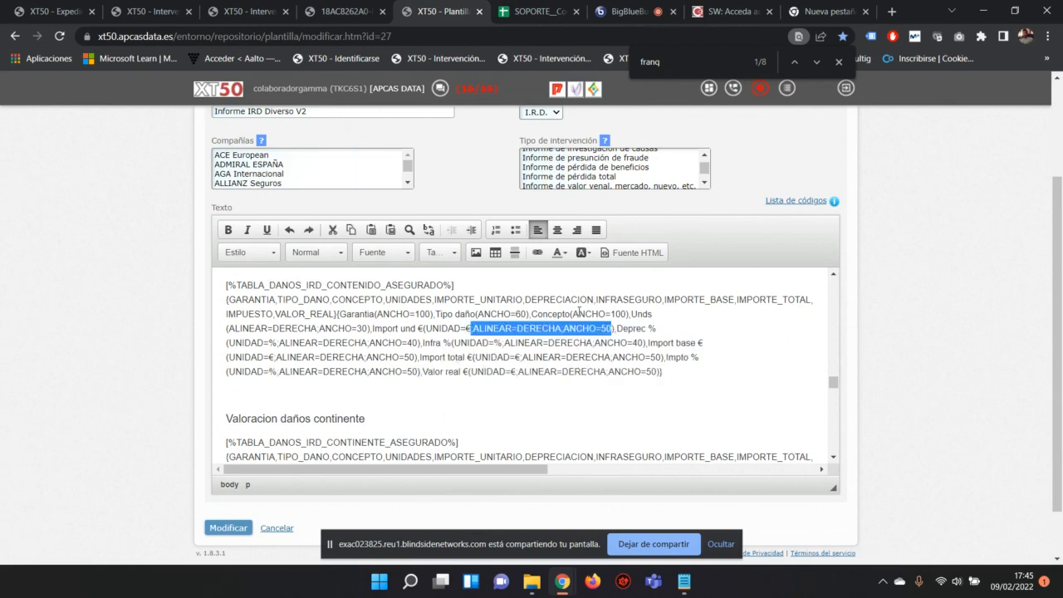
pyautogui.click(592, 329)
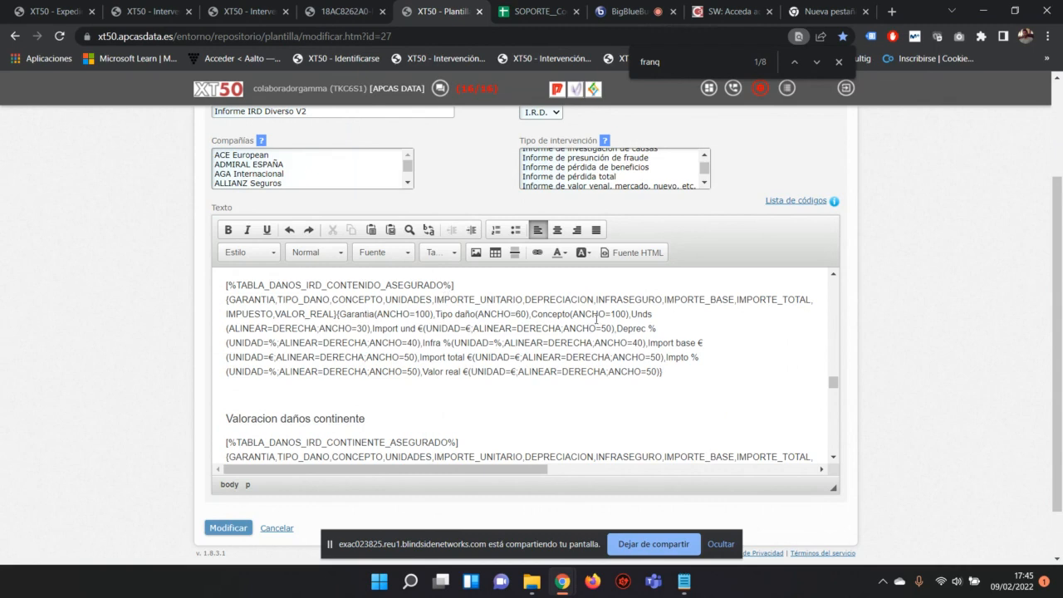
pyautogui.moveTo(532, 314); pyautogui.dragTo(633, 314)
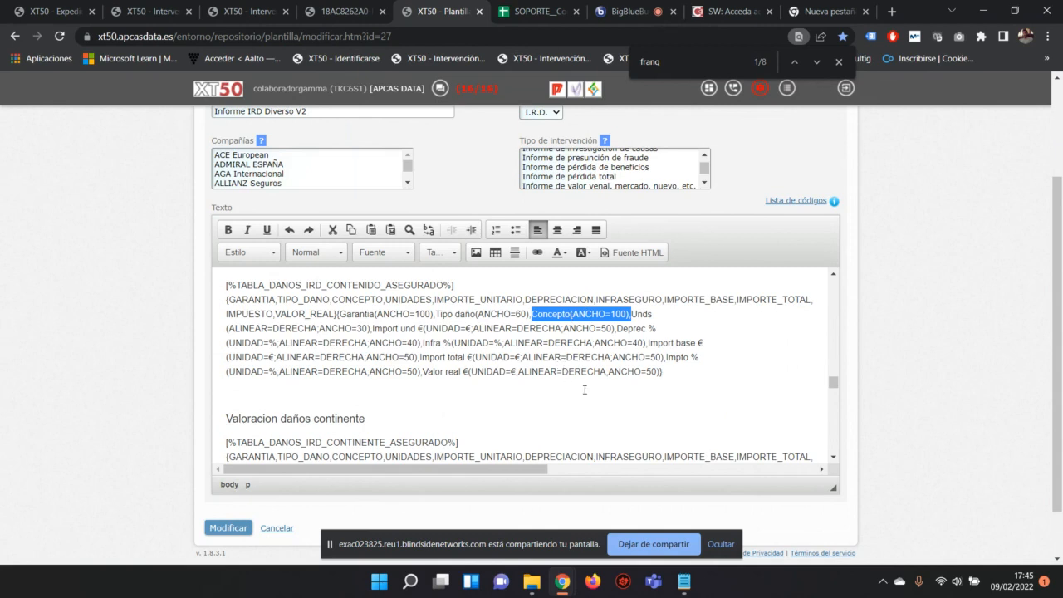
# Step: Leave the template editor for the SOPORTE__Codigos_Plantilla sheet at the [%TABLA_DISTRIBUCION_REPARADORES_IRD%] row
pyautogui.click(663, 372)
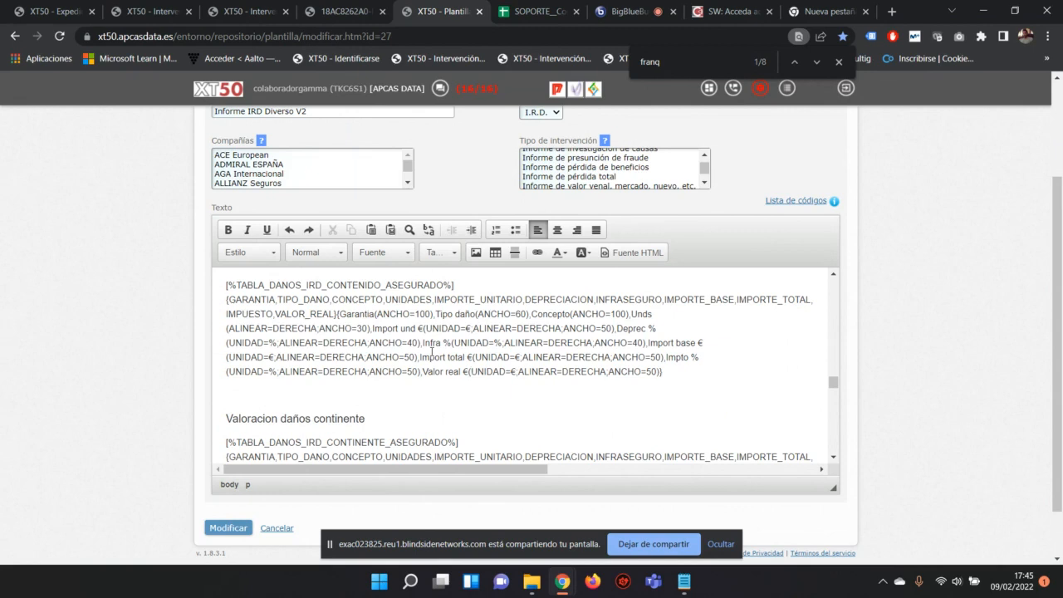
pyautogui.scroll(-5, 441, 341)
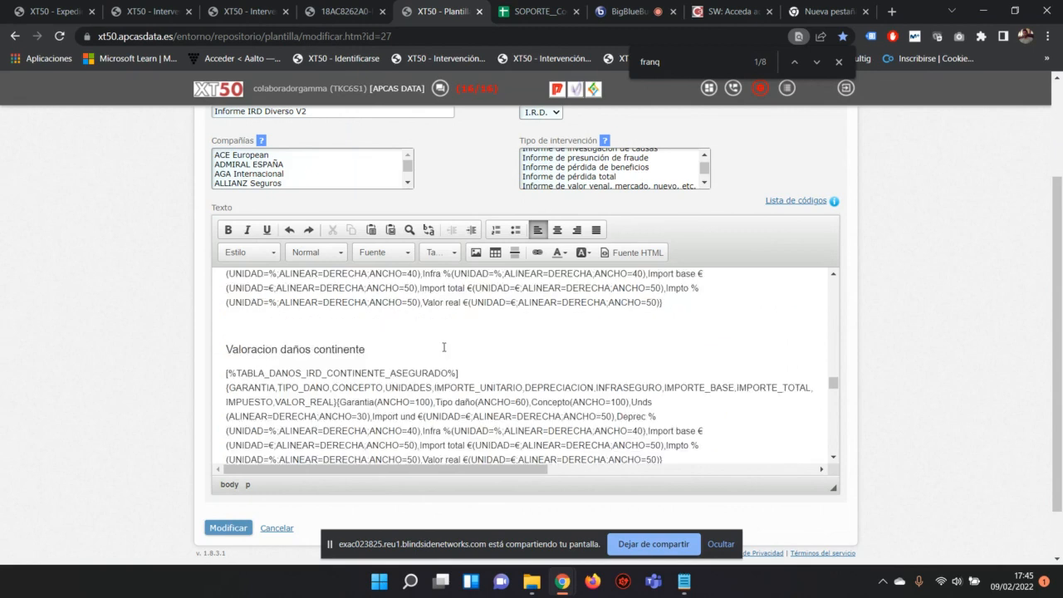
pyautogui.scroll(-5, 444, 347)
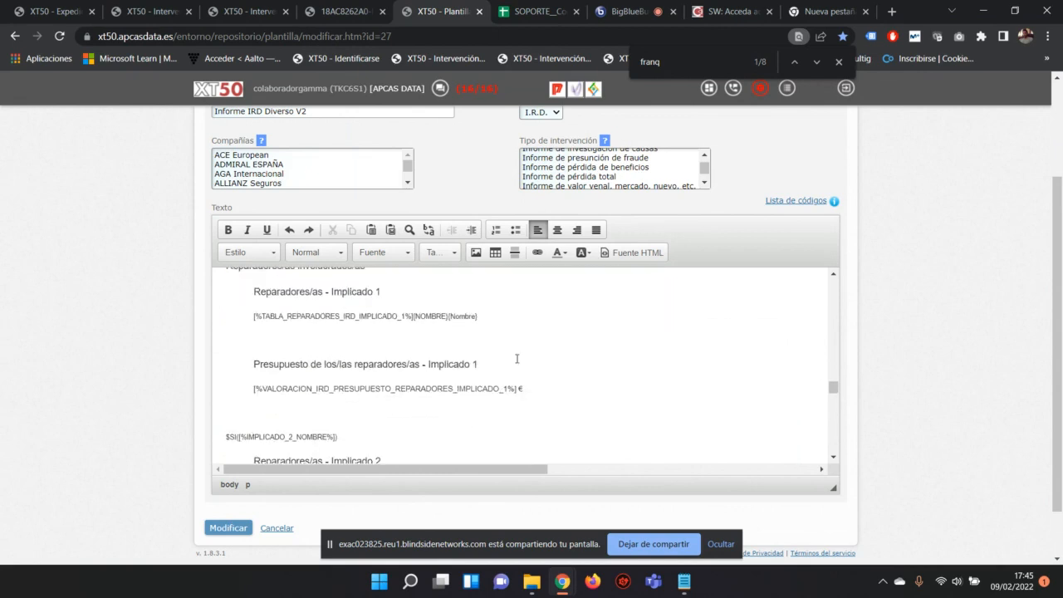
pyautogui.scroll(5, 585, 358)
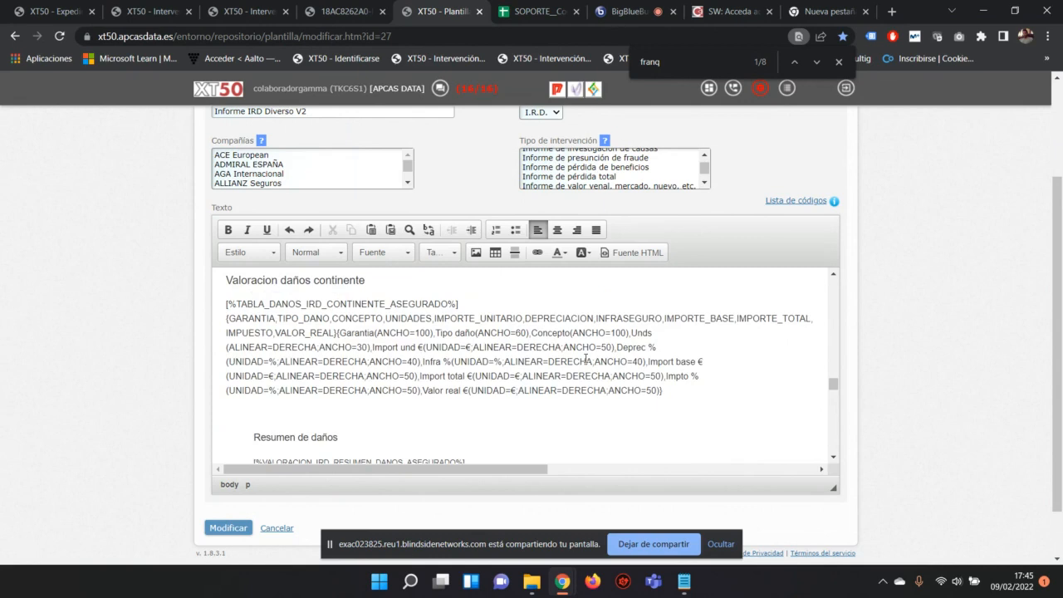
pyautogui.hotkey('ctrl', 'Tab')
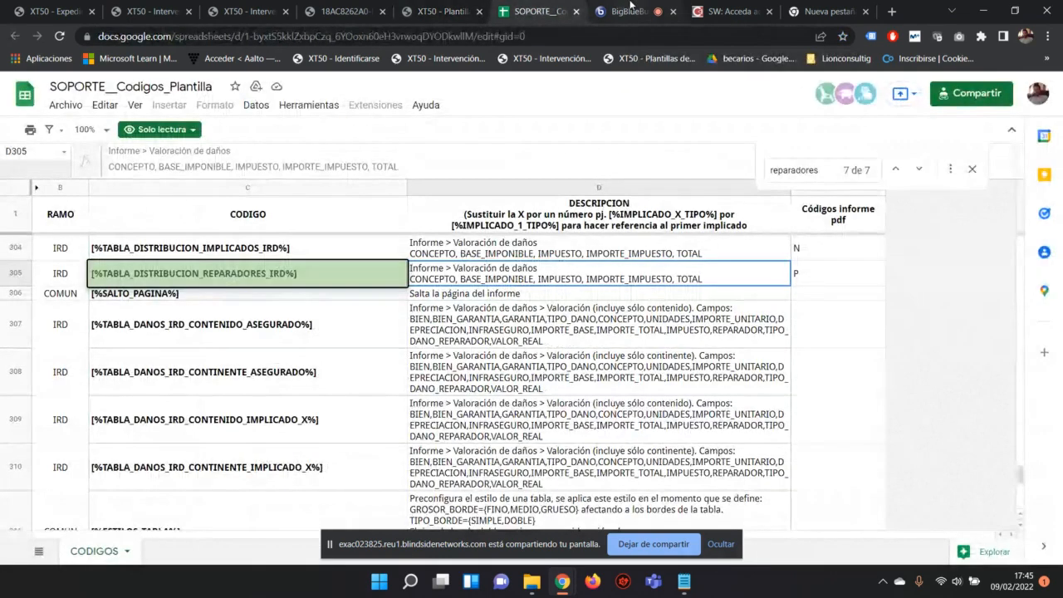
# Step: Back in the code sheet, read the DESCRIPCION note and select the IRD repairer, refused-damage and totals codes
pyautogui.click(630, 8)
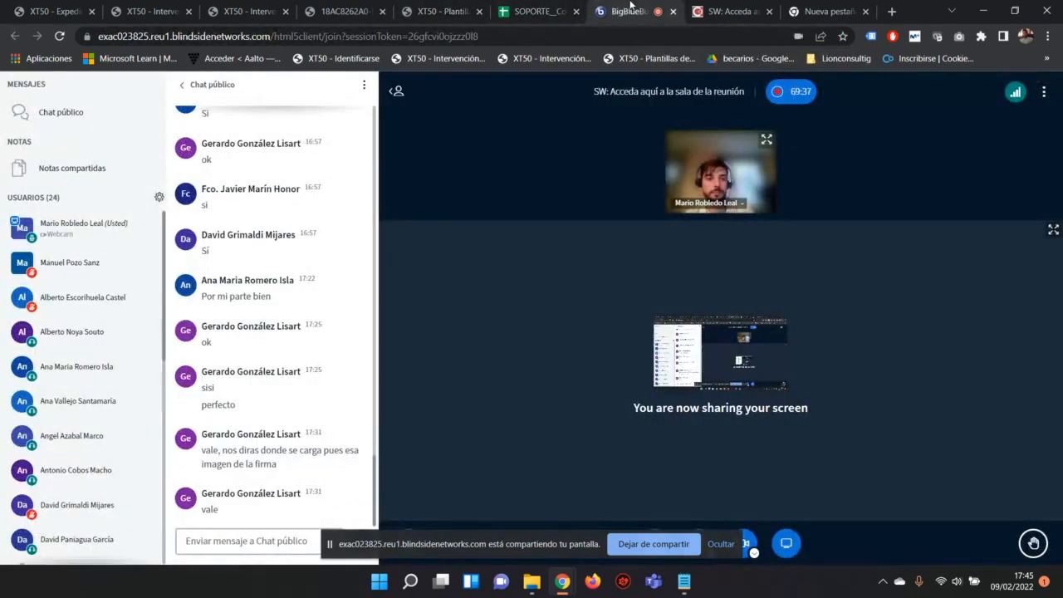
pyautogui.click(532, 11)
pyautogui.hotkey('ctrl', 'shift', 'Tab')
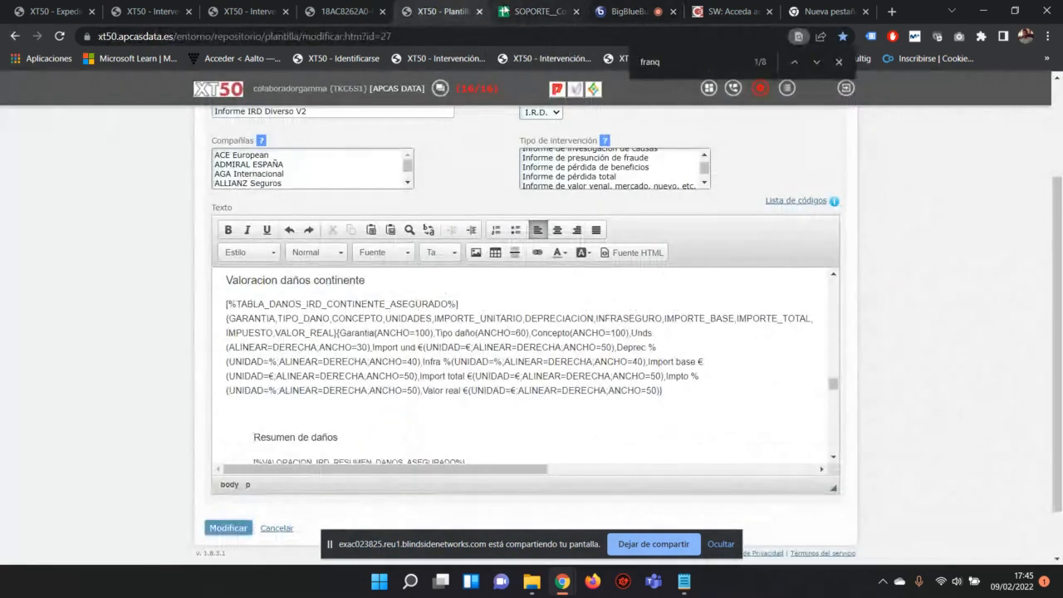
pyautogui.click(515, 11)
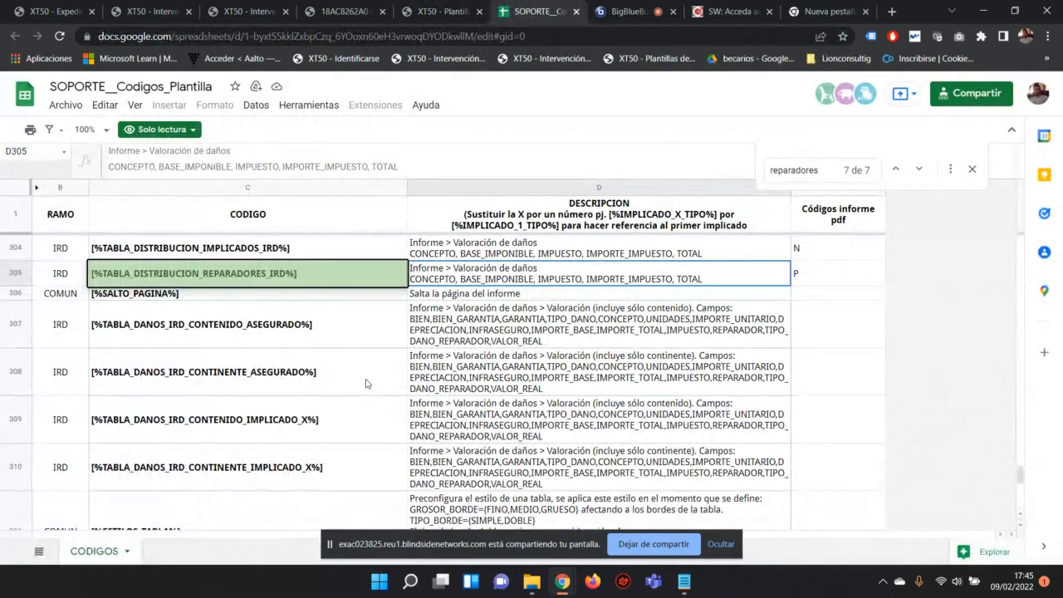
pyautogui.scroll(3, 366, 384)
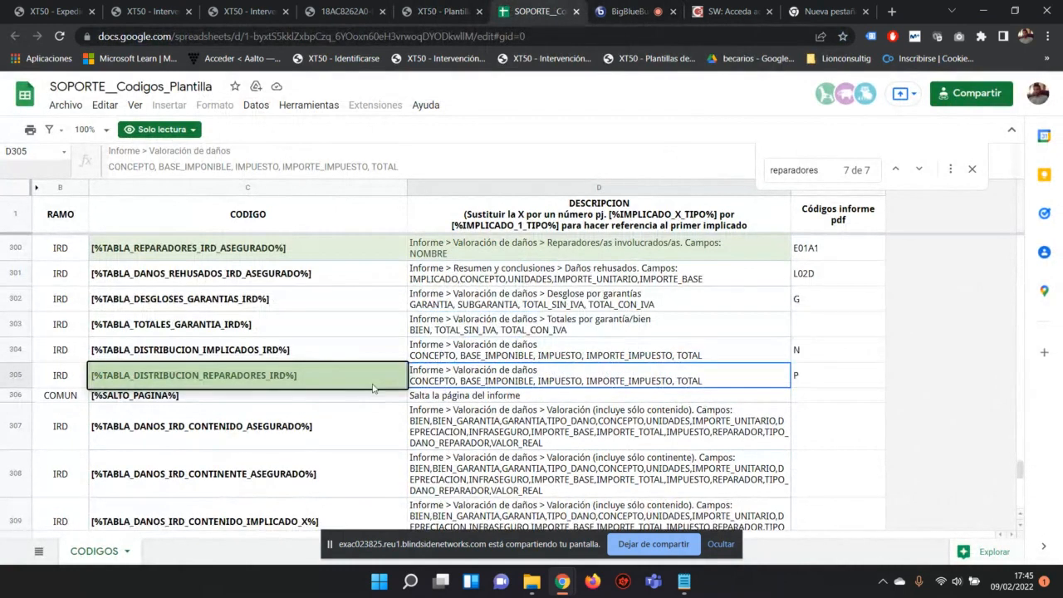
pyautogui.click(751, 230)
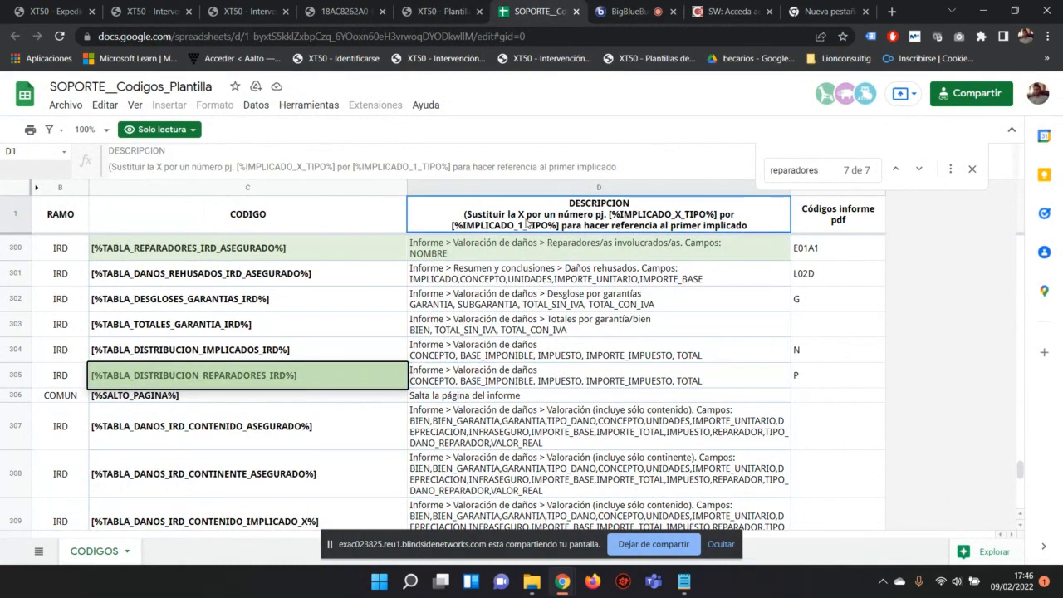
pyautogui.click(227, 241)
pyautogui.click(244, 220)
pyautogui.click(226, 280)
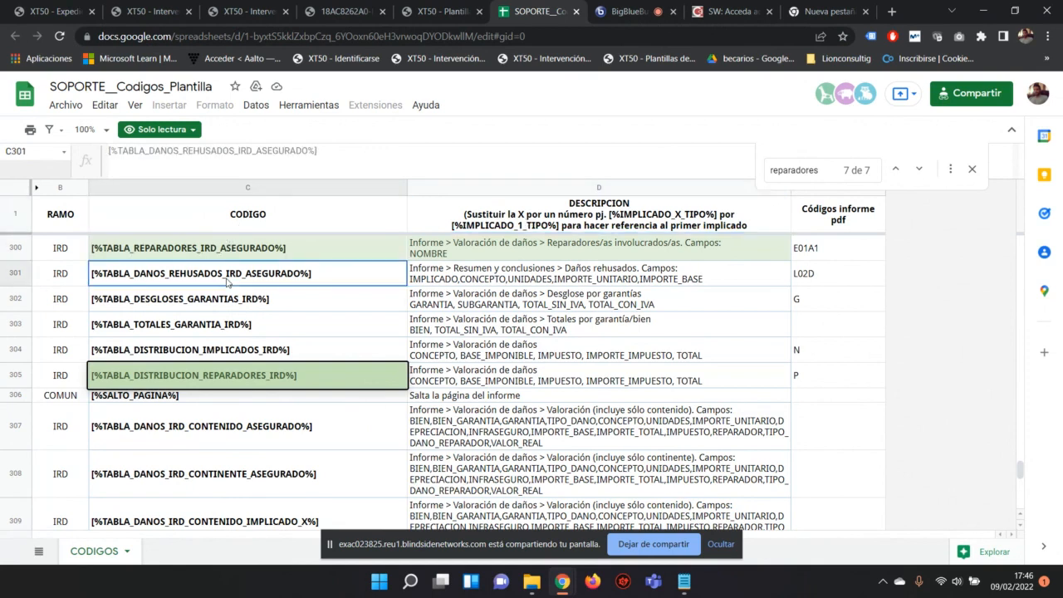
pyautogui.click(220, 321)
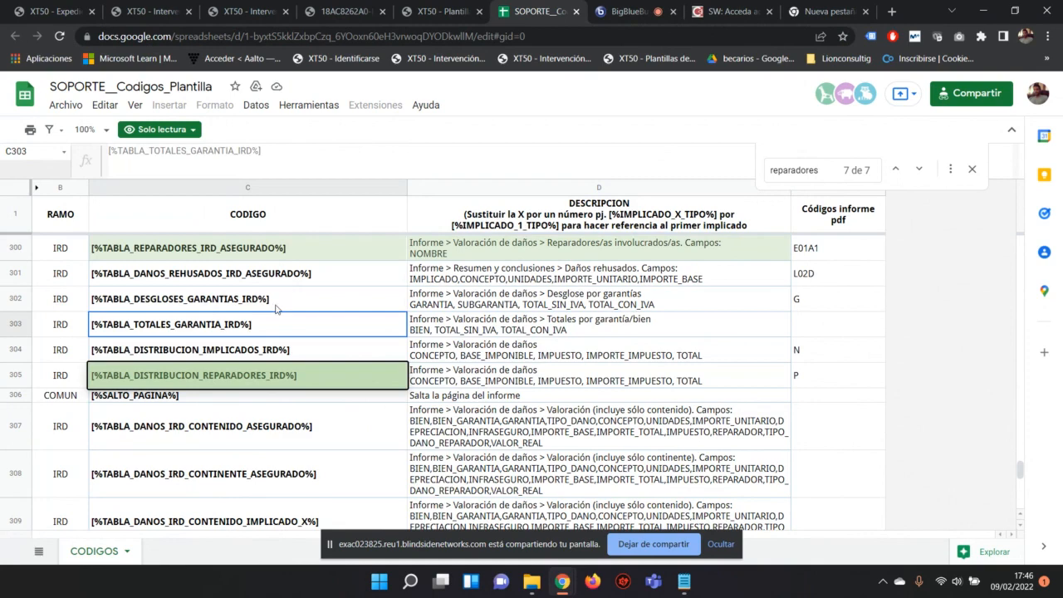
# Step: Find row 138's [%IMPLICADO_X_CIF%] code ('Implicado. CIF', A04C2), highlight it, then go back to XT50
pyautogui.scroll(-5, 282, 299)
pyautogui.scroll(-3, 276, 309)
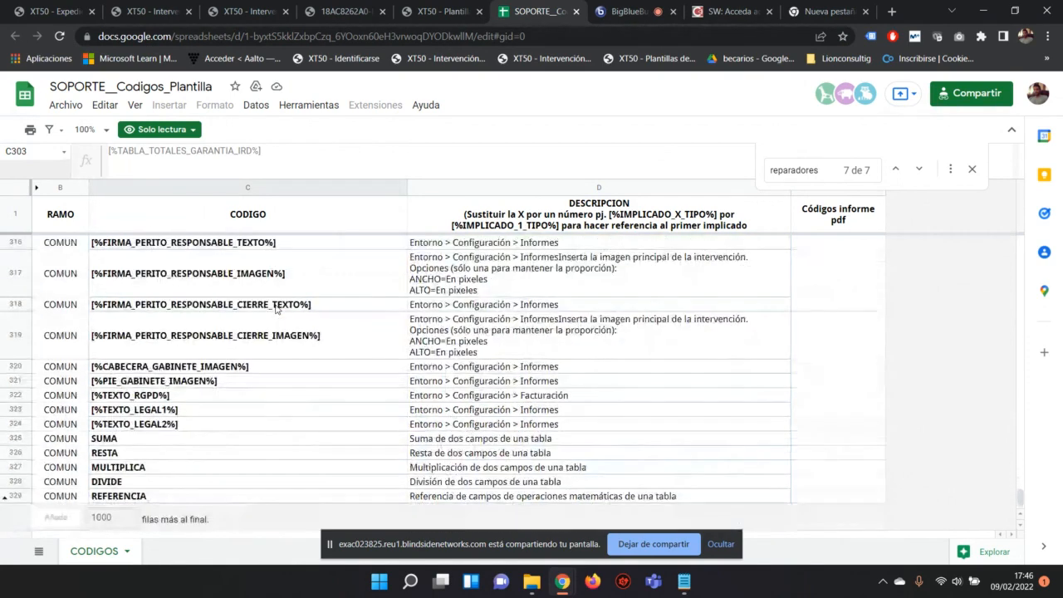
pyautogui.scroll(5, 245, 297)
pyautogui.scroll(20, 257, 300)
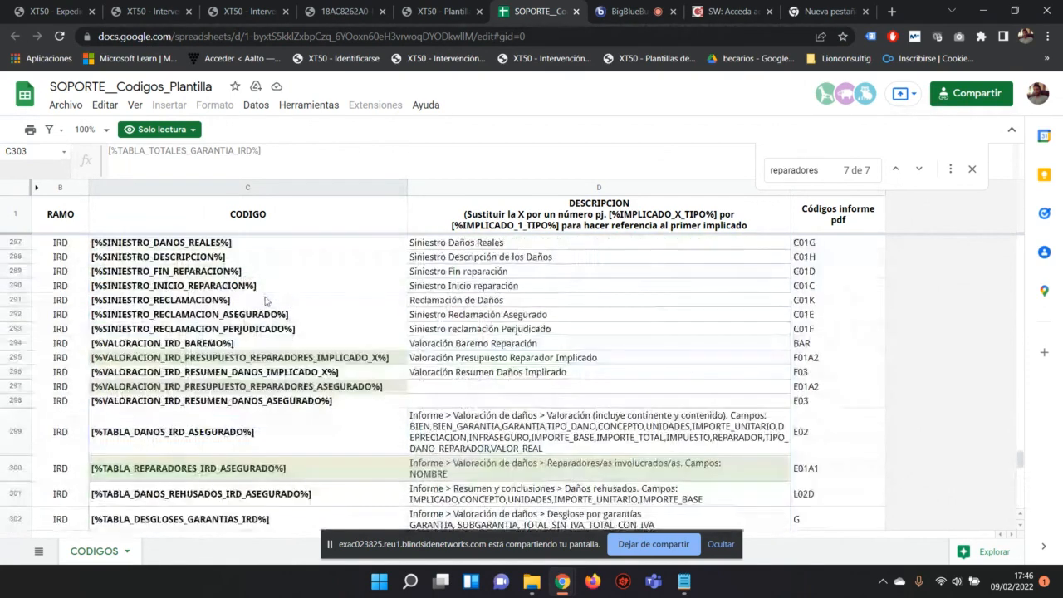
pyautogui.scroll(15, 272, 305)
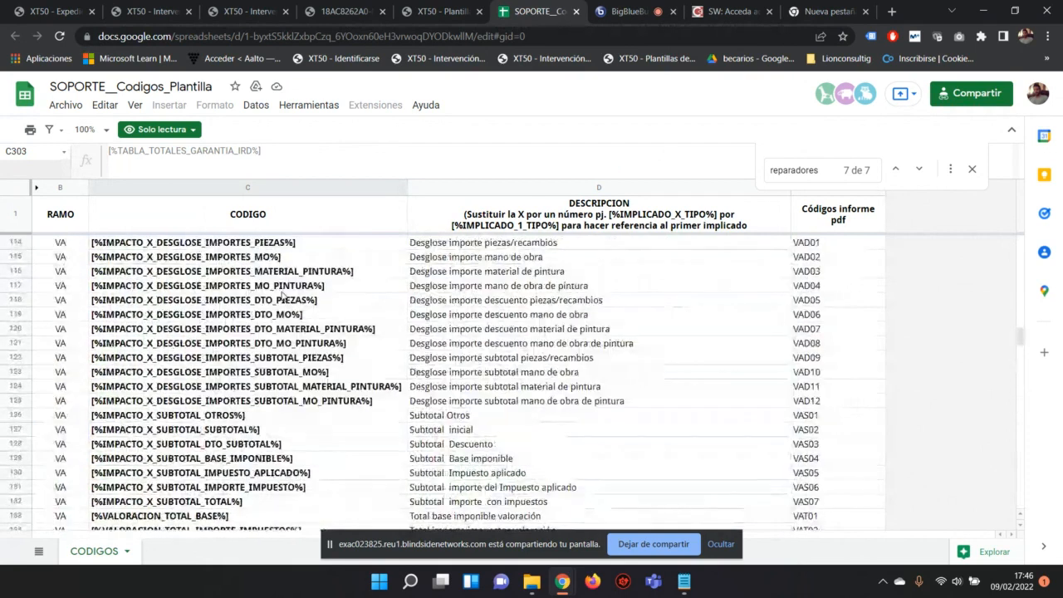
pyautogui.scroll(-10, 282, 294)
pyautogui.scroll(2, 158, 307)
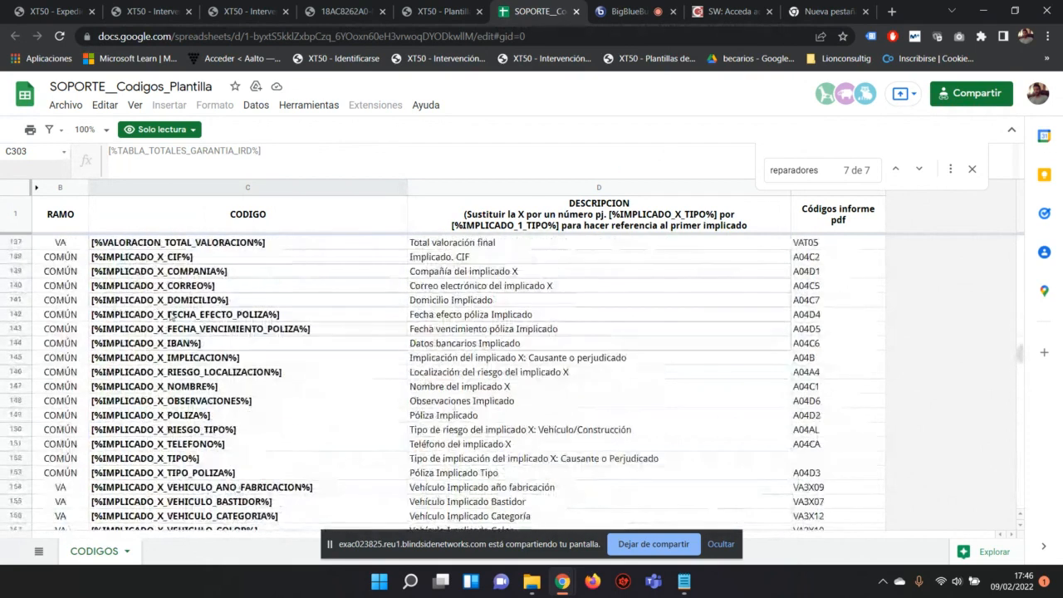
pyautogui.click(87, 258)
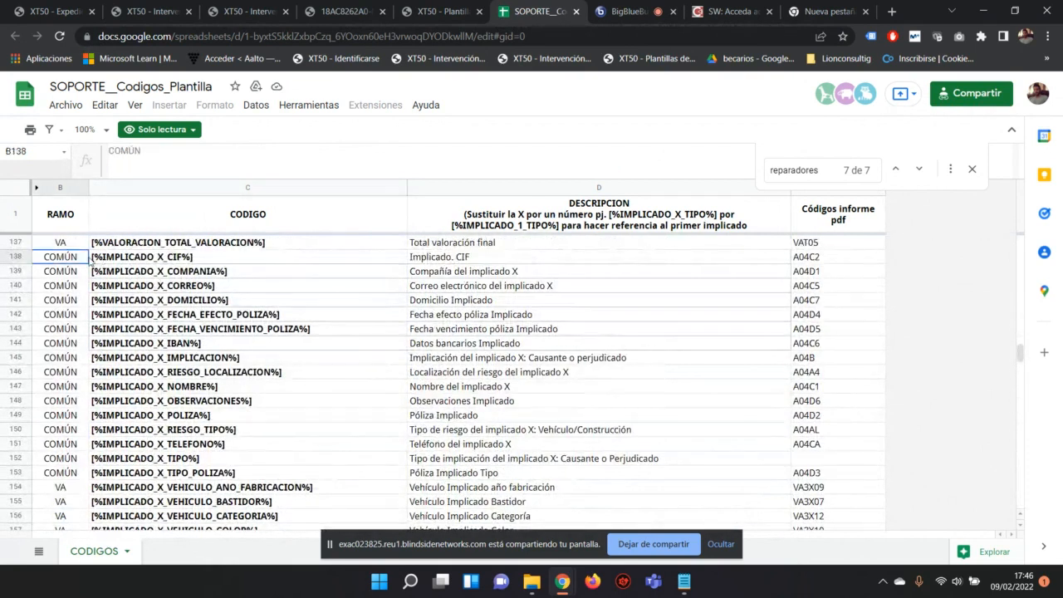
pyautogui.click(141, 259)
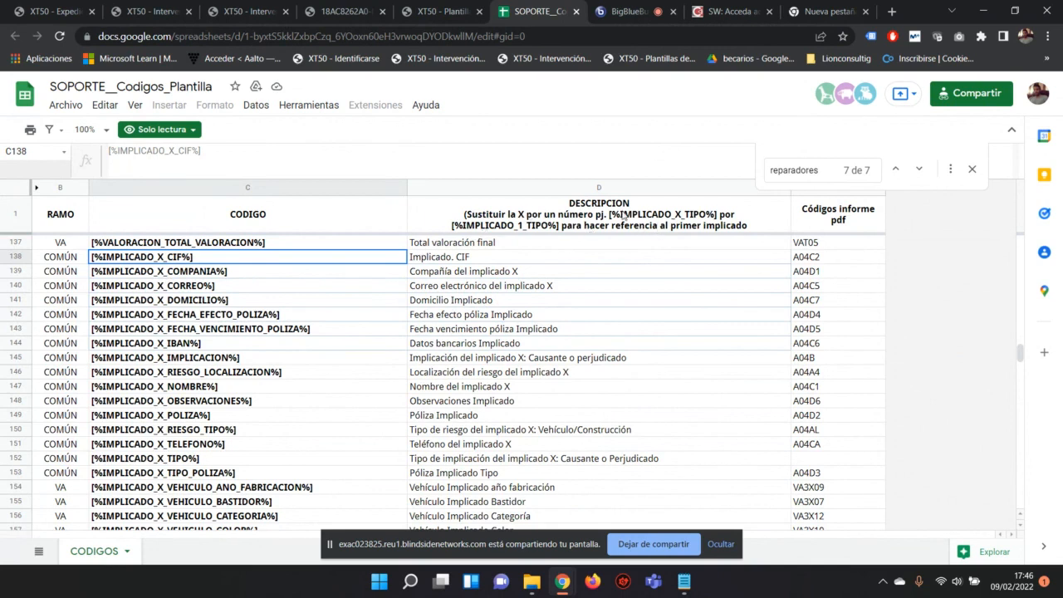
pyautogui.tripleClick(197, 147)
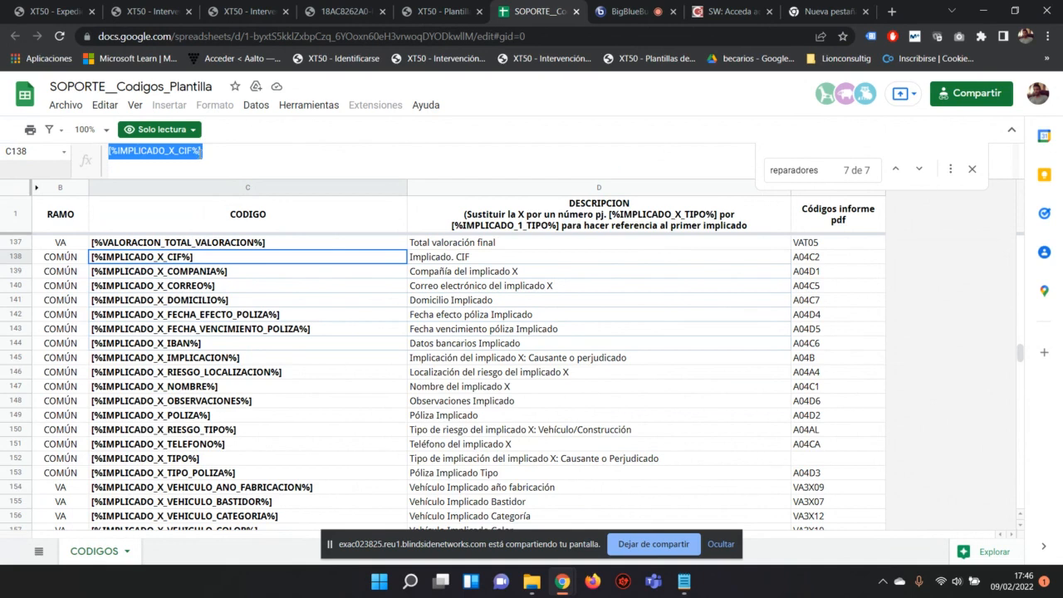
pyautogui.click(446, 10)
pyautogui.scroll(-5, 370, 350)
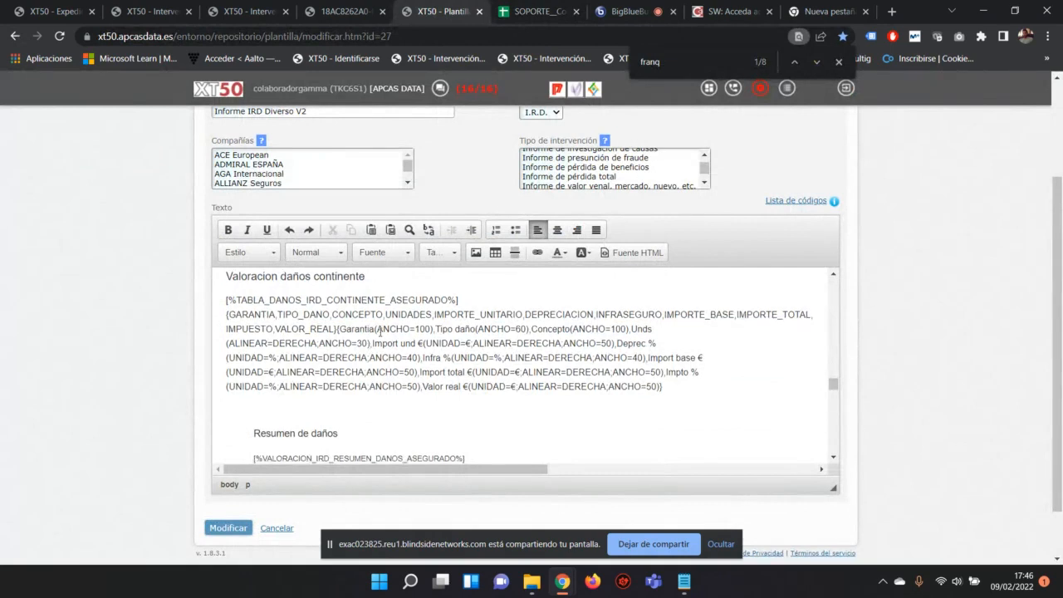
pyautogui.scroll(-1, 400, 335)
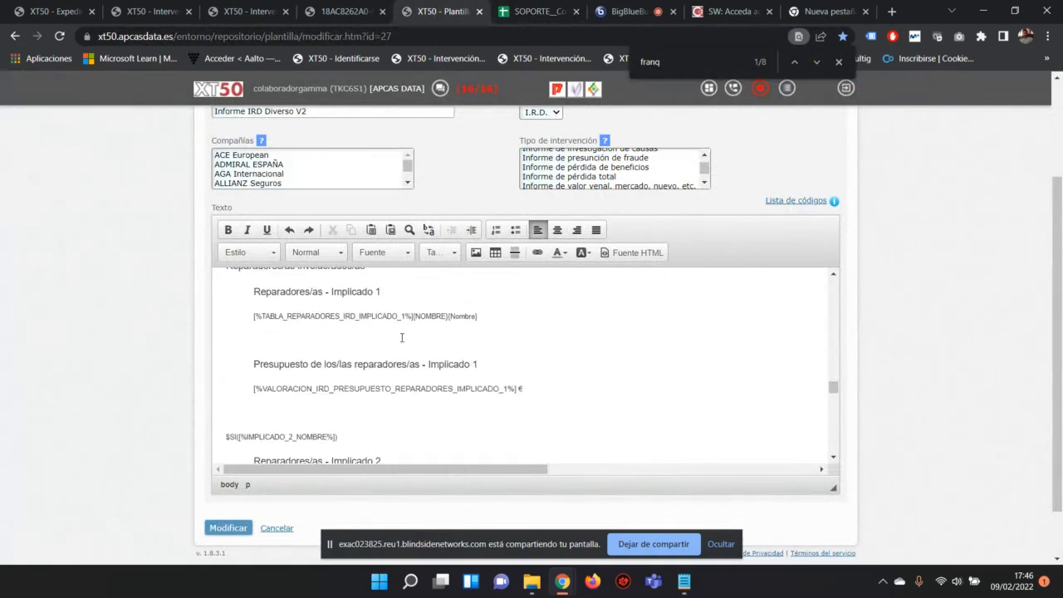
pyautogui.moveTo(251, 317); pyautogui.dragTo(488, 319)
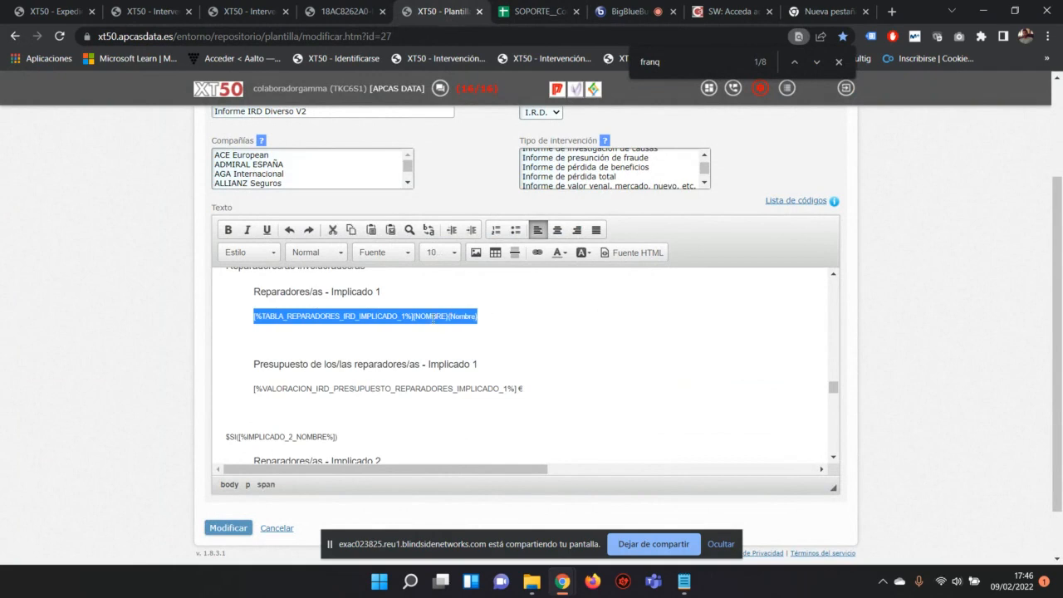
pyautogui.click(299, 317)
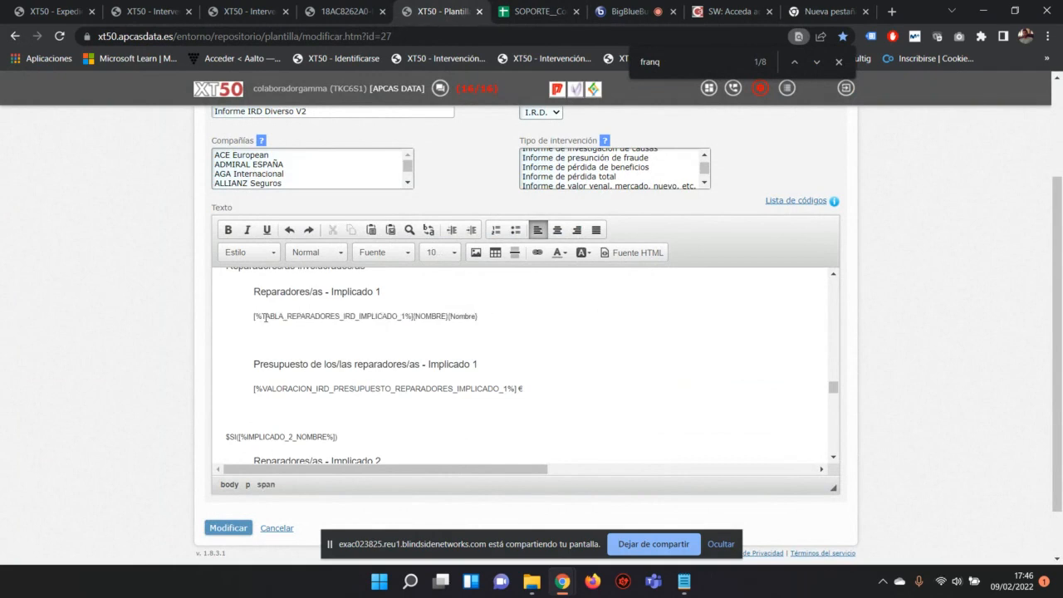
pyautogui.moveTo(370, 316); pyautogui.dragTo(401, 316)
pyautogui.click(405, 317)
pyautogui.click(540, 11)
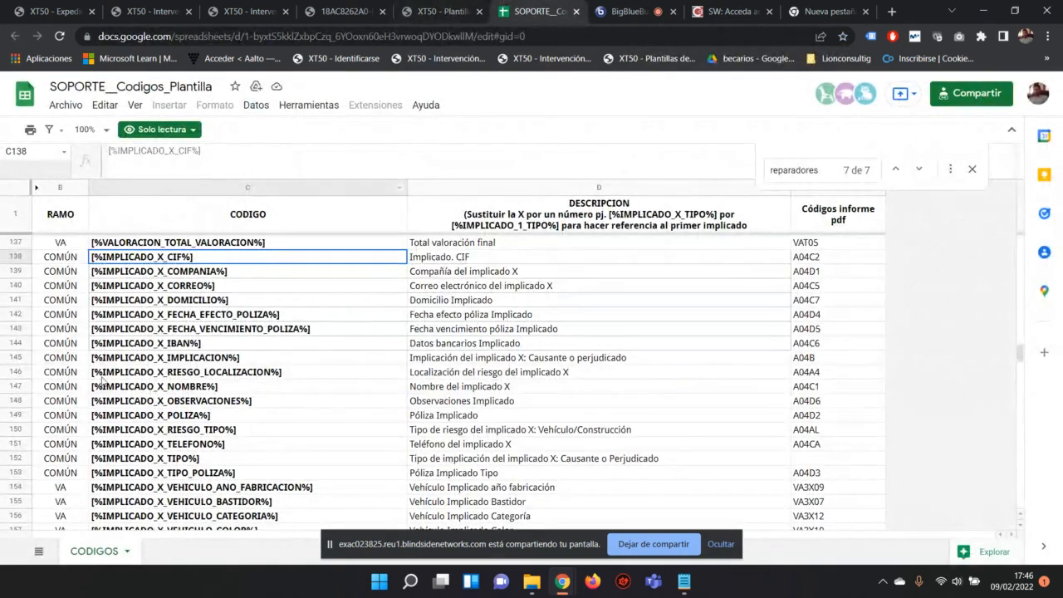
pyautogui.click(154, 268)
pyautogui.click(147, 302)
pyautogui.click(147, 330)
pyautogui.click(145, 371)
pyautogui.click(147, 415)
pyautogui.click(148, 444)
pyautogui.click(147, 459)
pyautogui.click(166, 407)
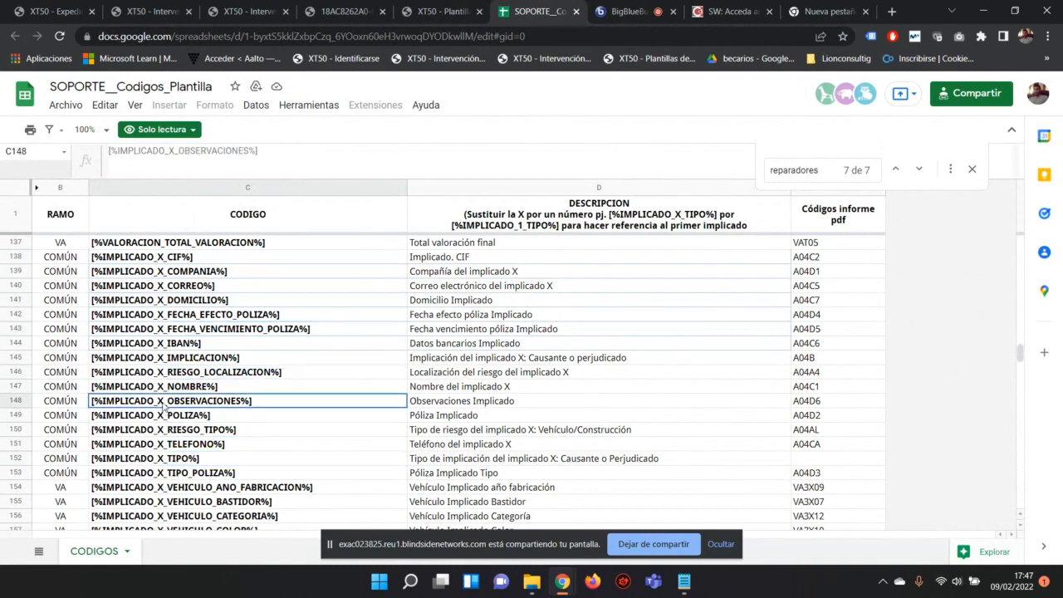
pyautogui.click(170, 259)
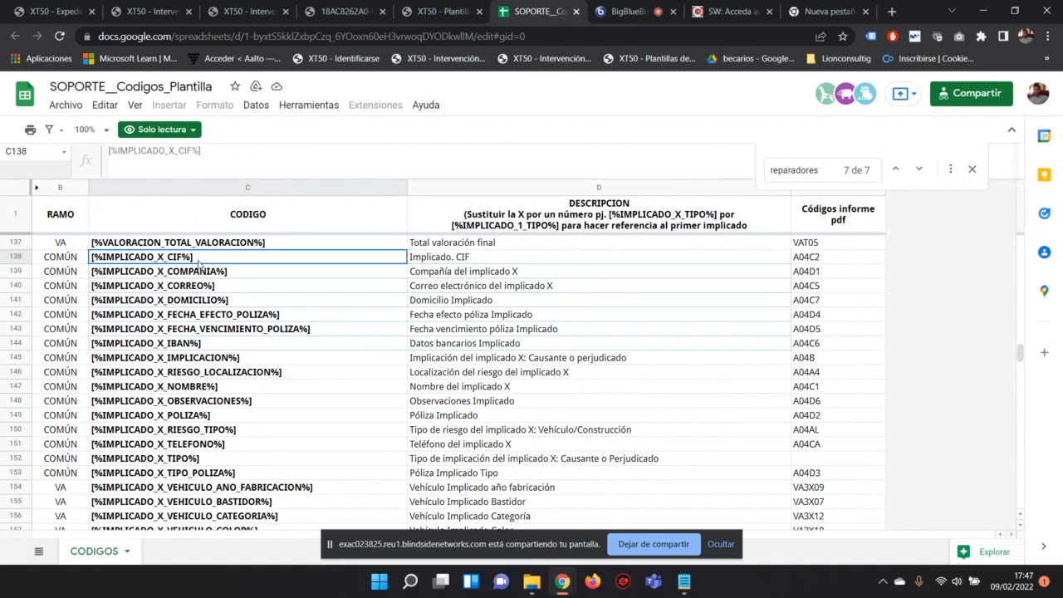
pyautogui.click(440, 12)
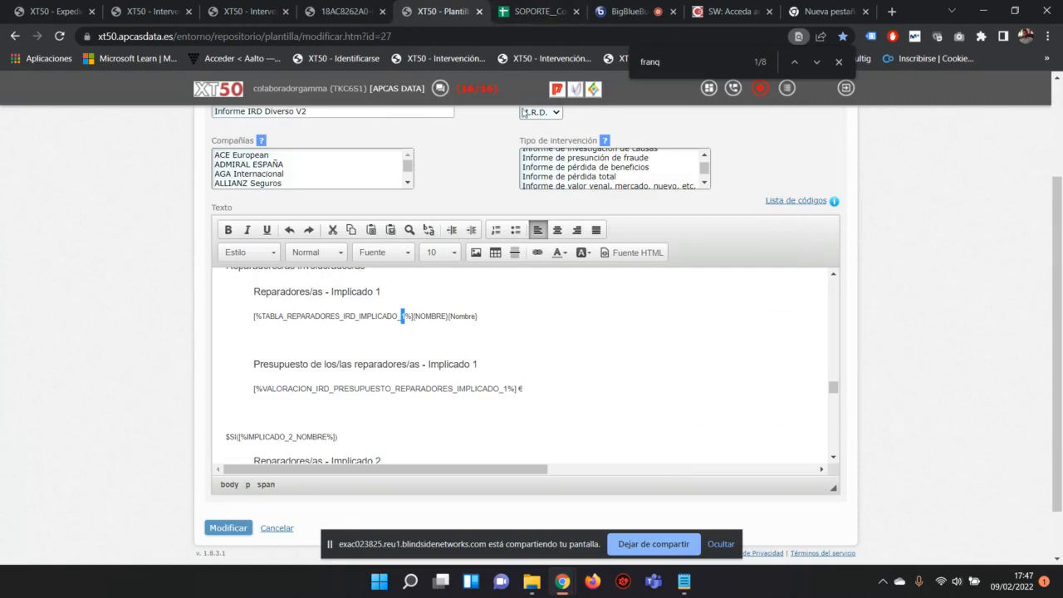
pyautogui.click(384, 5)
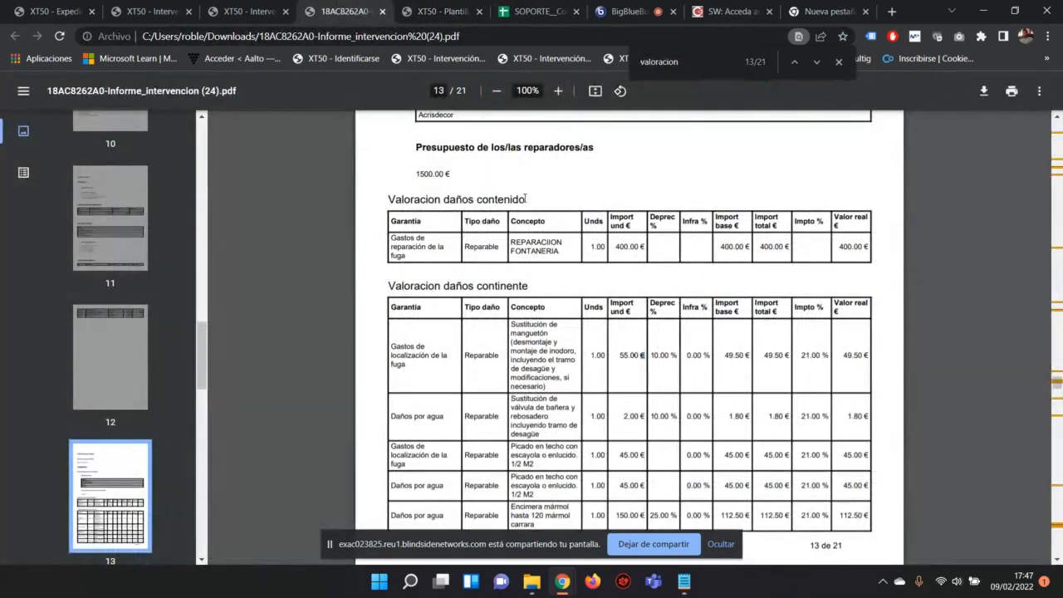
pyautogui.moveTo(532, 200); pyautogui.dragTo(417, 174)
pyautogui.click(434, 6)
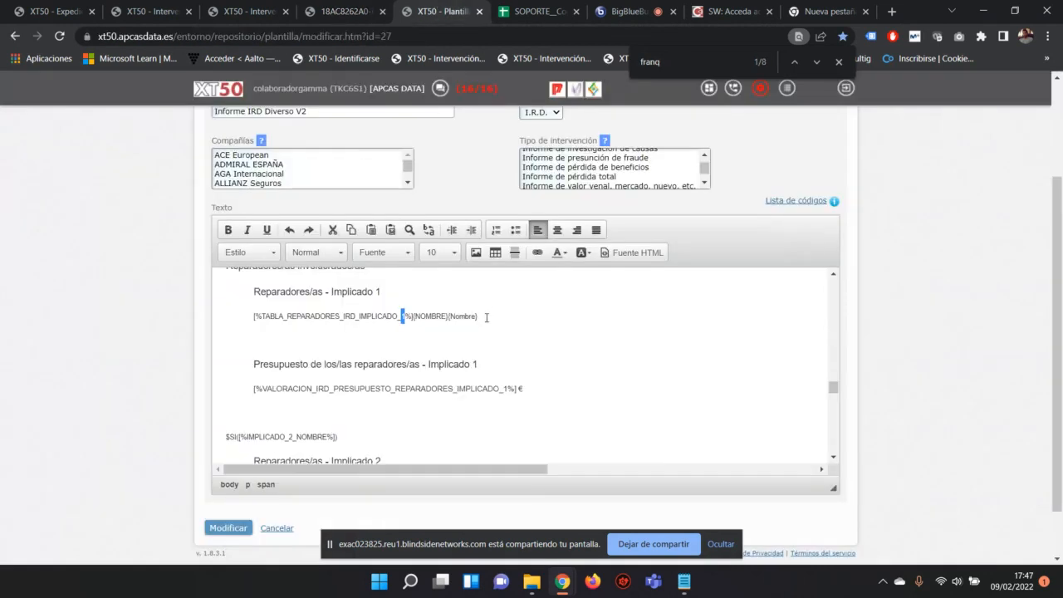
pyautogui.click(497, 7)
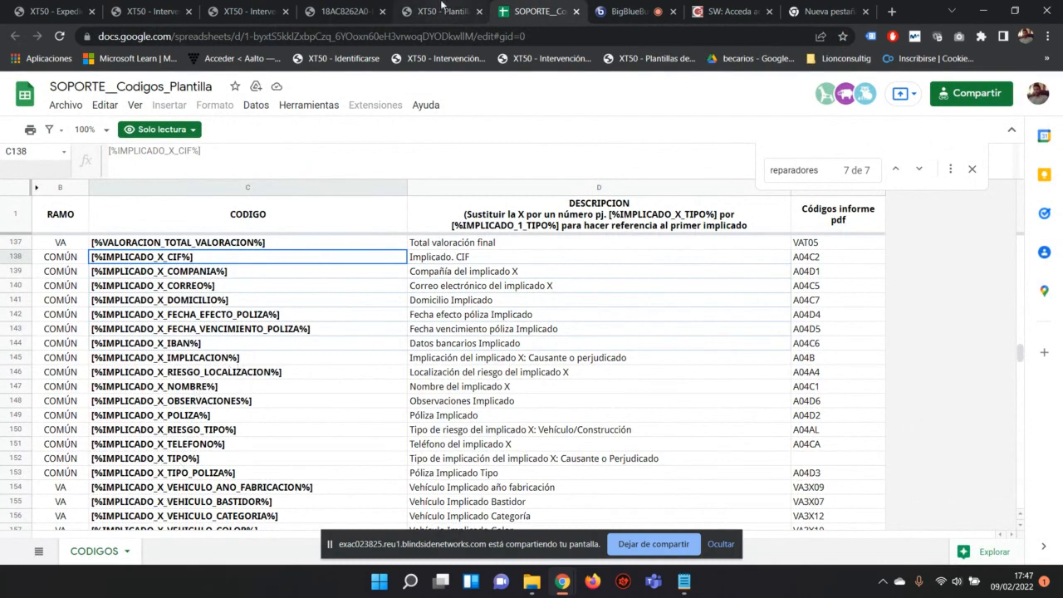
pyautogui.click(442, 9)
# Step: Select the Implicado 2 block from its $SI condition line down to $FIN
pyautogui.scroll(3, 496, 314)
pyautogui.scroll(-3, 496, 314)
pyautogui.scroll(-3, 495, 316)
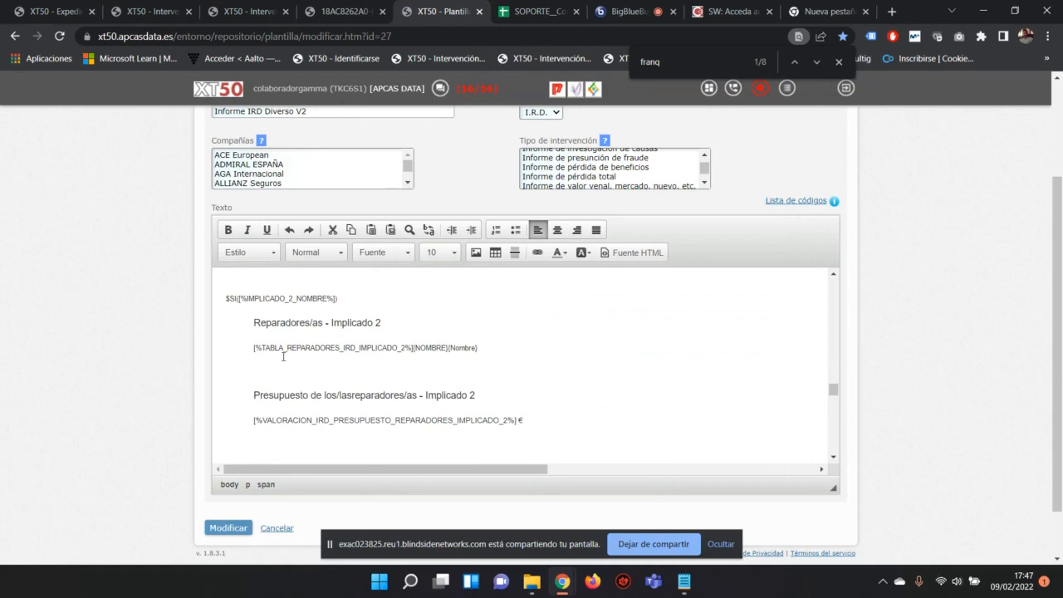
pyautogui.scroll(4, 388, 307)
pyautogui.scroll(5, 388, 307)
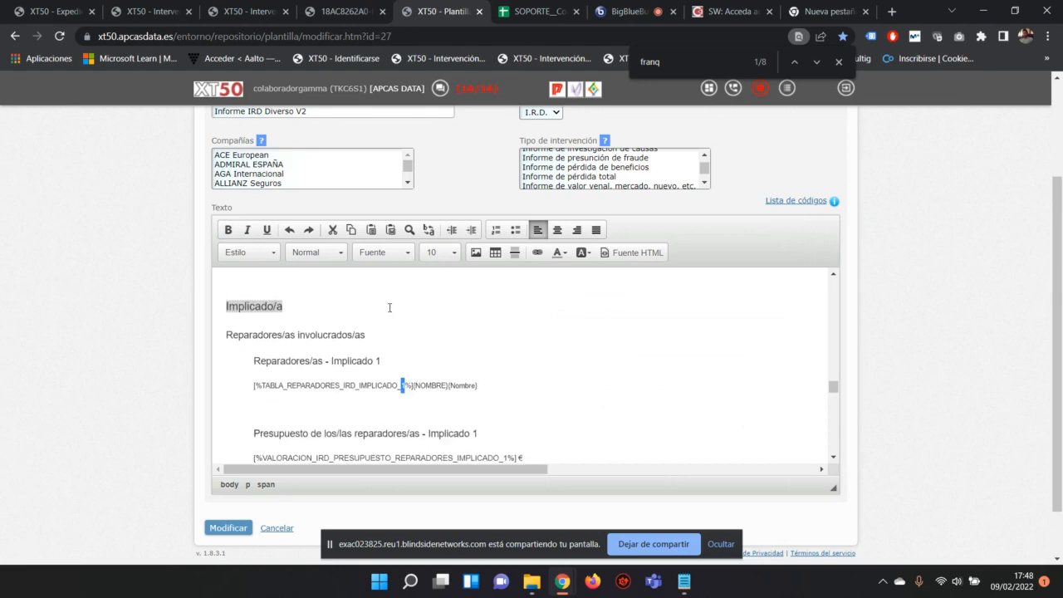
pyautogui.scroll(-8, 390, 307)
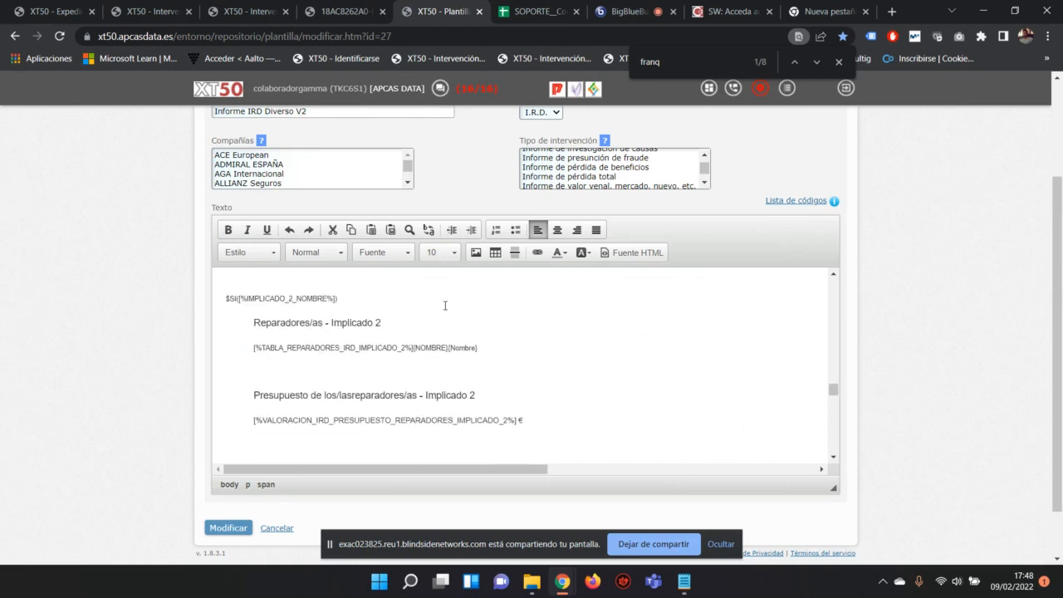
pyautogui.moveTo(368, 297); pyautogui.dragTo(228, 301)
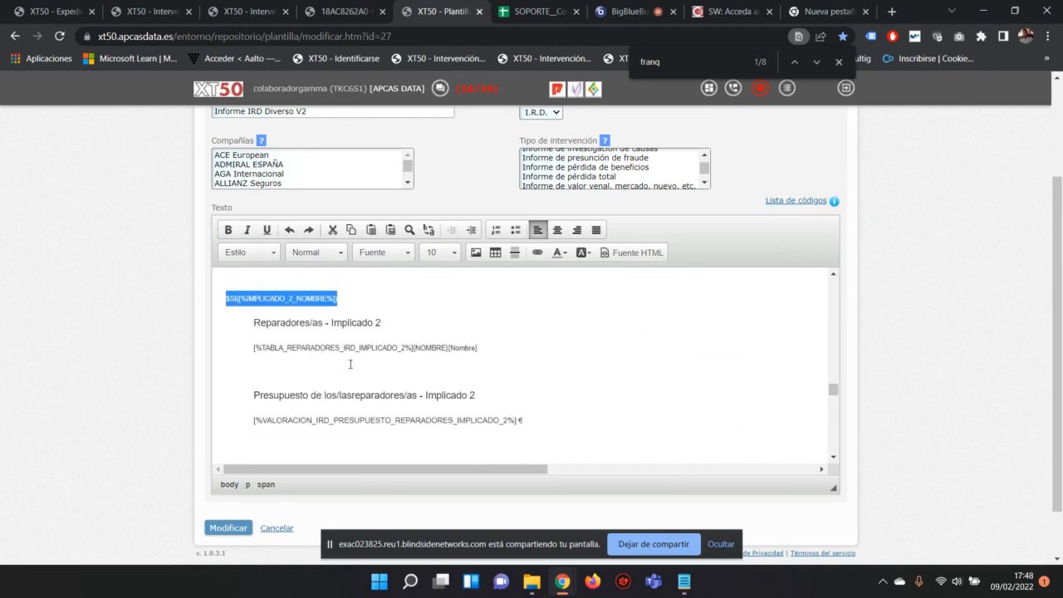
pyautogui.scroll(-3, 352, 364)
pyautogui.scroll(2, 351, 362)
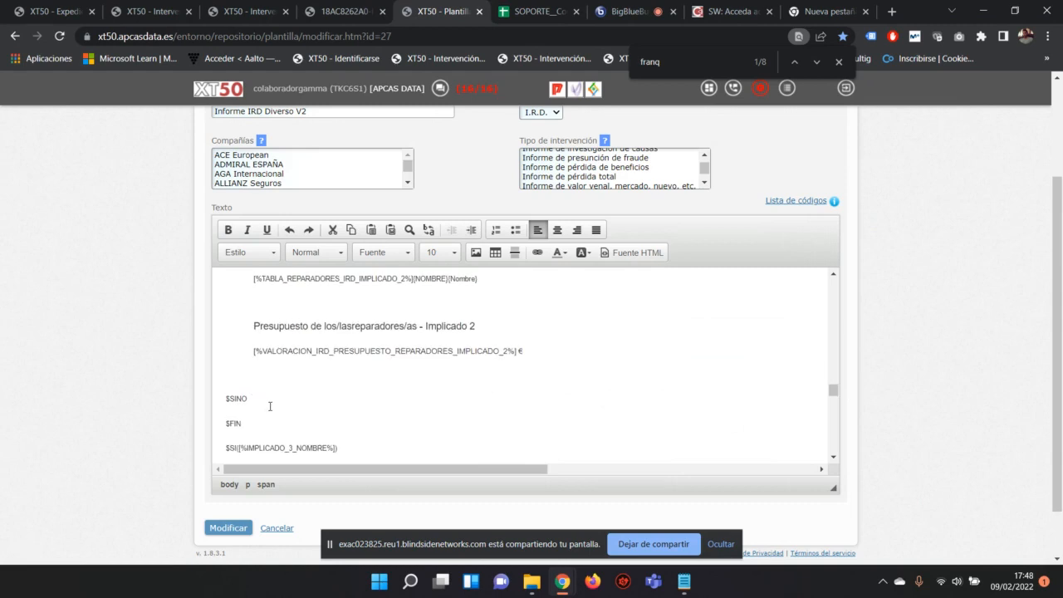
pyautogui.moveTo(259, 424); pyautogui.dragTo(227, 369)
pyautogui.scroll(2, 245, 329)
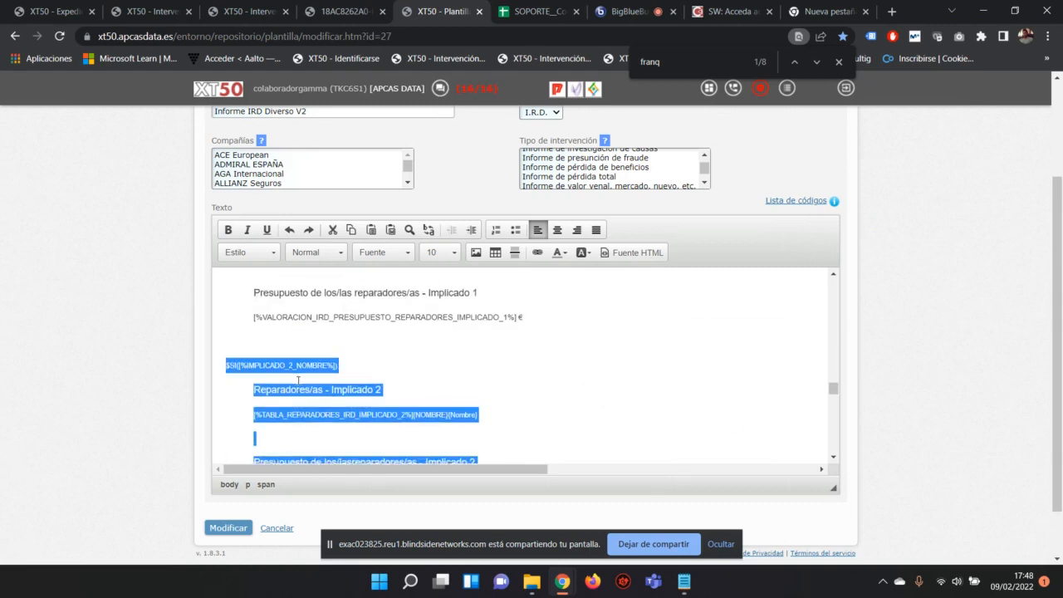
pyautogui.scroll(-1, 298, 380)
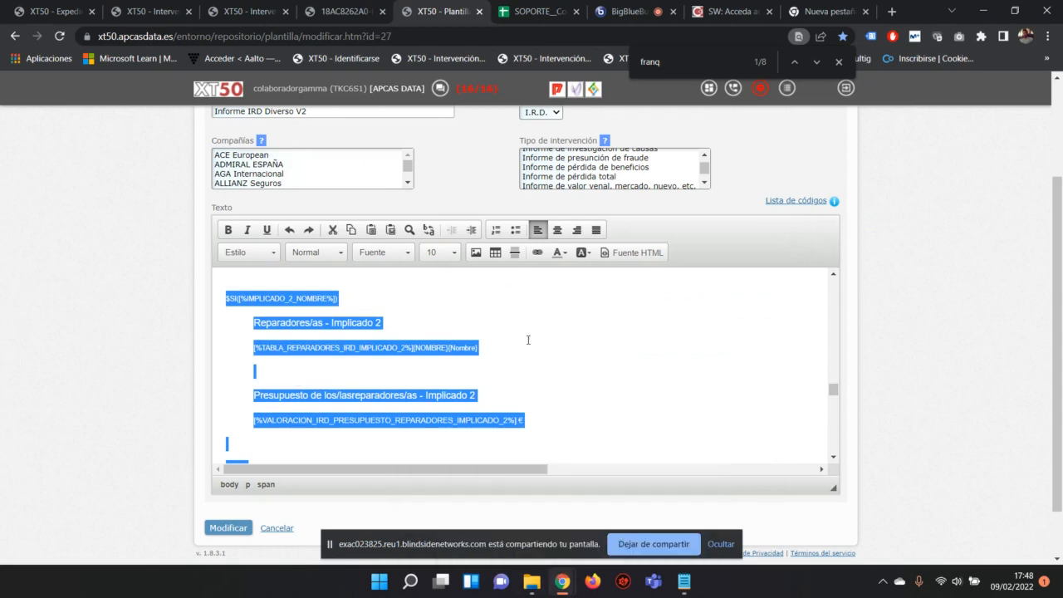
# Step: Highlight the [%IMPLICADO_2_NOMBRE%] condition text and the 'Reparadores/as - Implicado 2' lines below it
pyautogui.click(347, 296)
pyautogui.moveTo(347, 296)
pyautogui.mouseDown()
pyautogui.moveTo(226, 297)
pyautogui.moveTo(333, 290)
pyautogui.mouseUp()
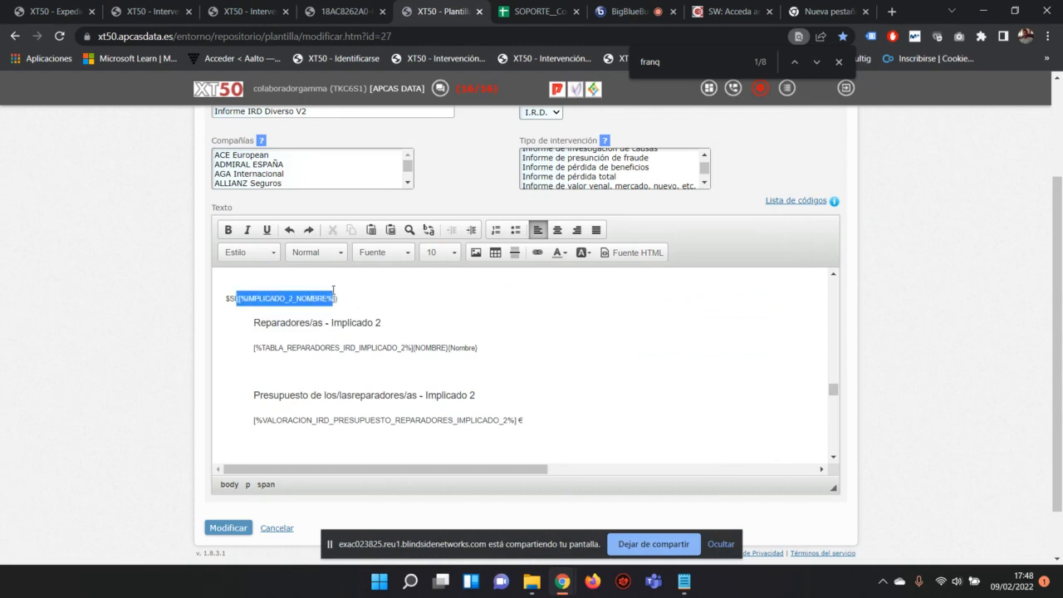
pyautogui.click(335, 296)
pyautogui.moveTo(341, 298); pyautogui.dragTo(225, 297)
pyautogui.scroll(-1, 239, 299)
pyautogui.scroll(1, 239, 299)
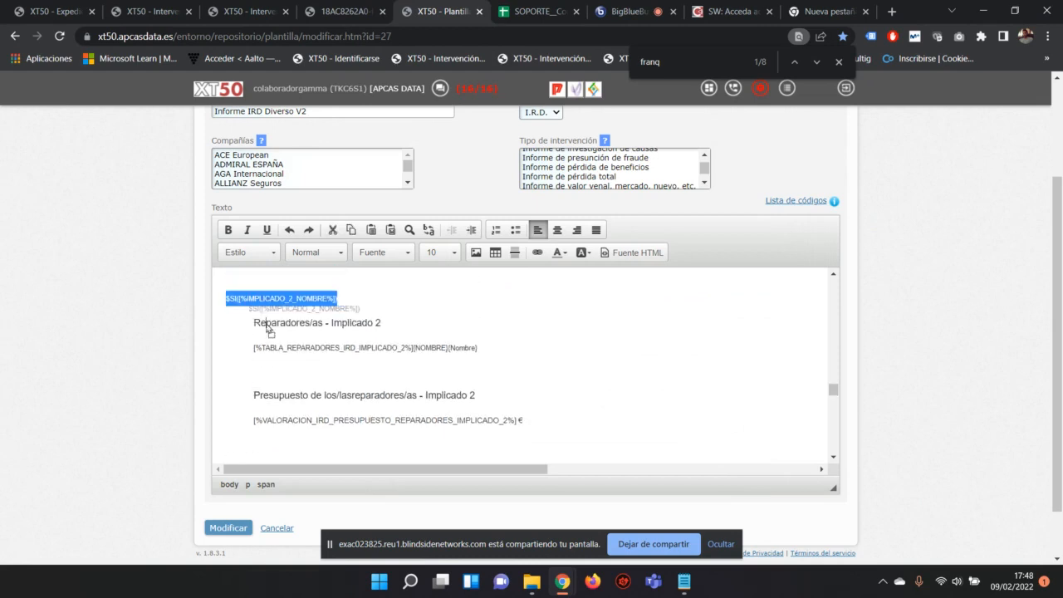
pyautogui.scroll(-1, 445, 365)
pyautogui.moveTo(573, 358); pyautogui.dragTo(248, 323)
pyautogui.scroll(1, 282, 370)
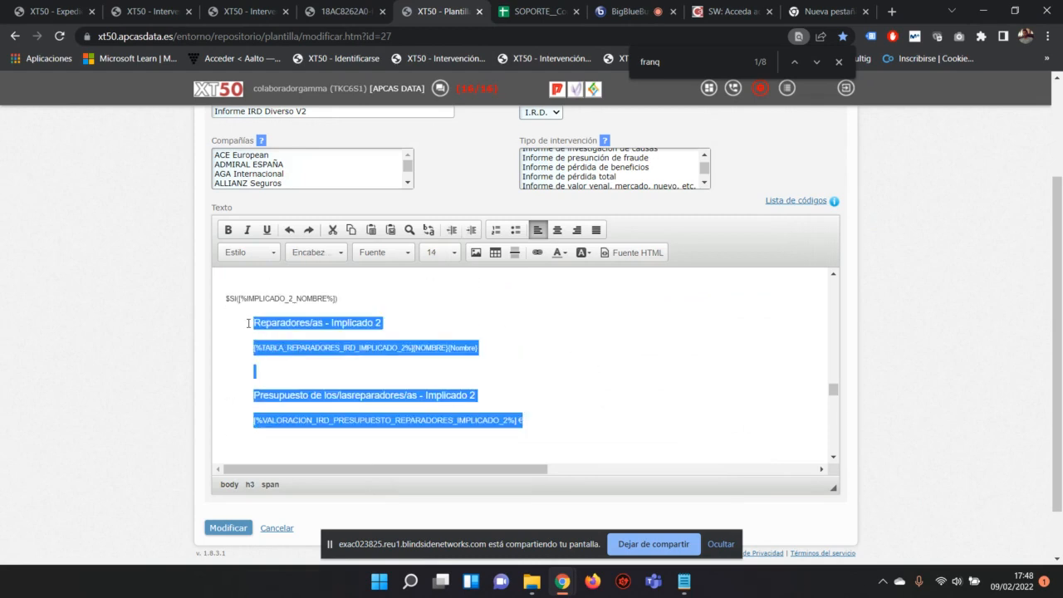
pyautogui.click(345, 12)
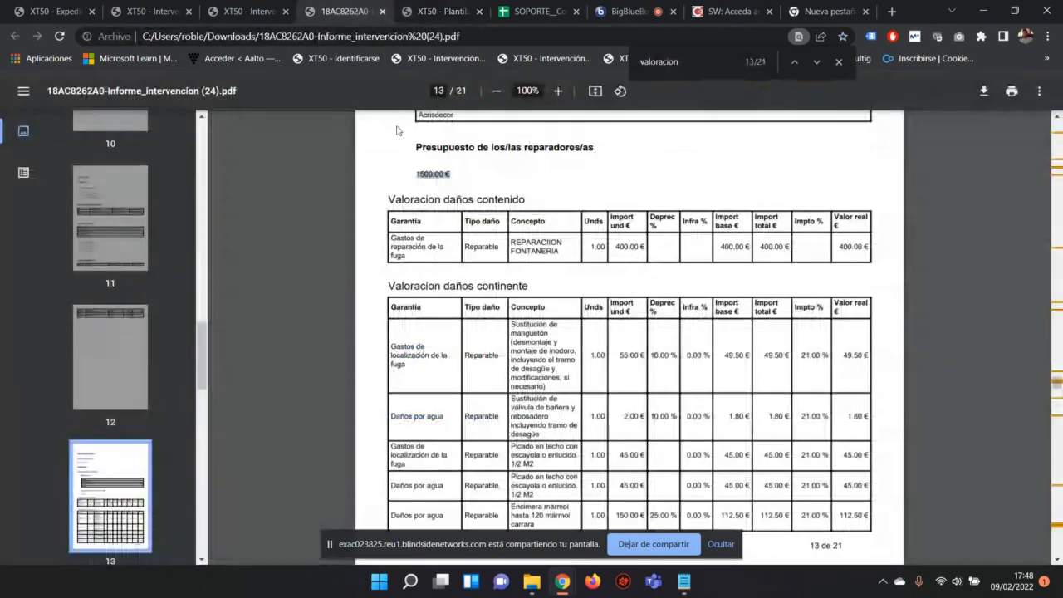
pyautogui.hotkey('ctrl', 'f')
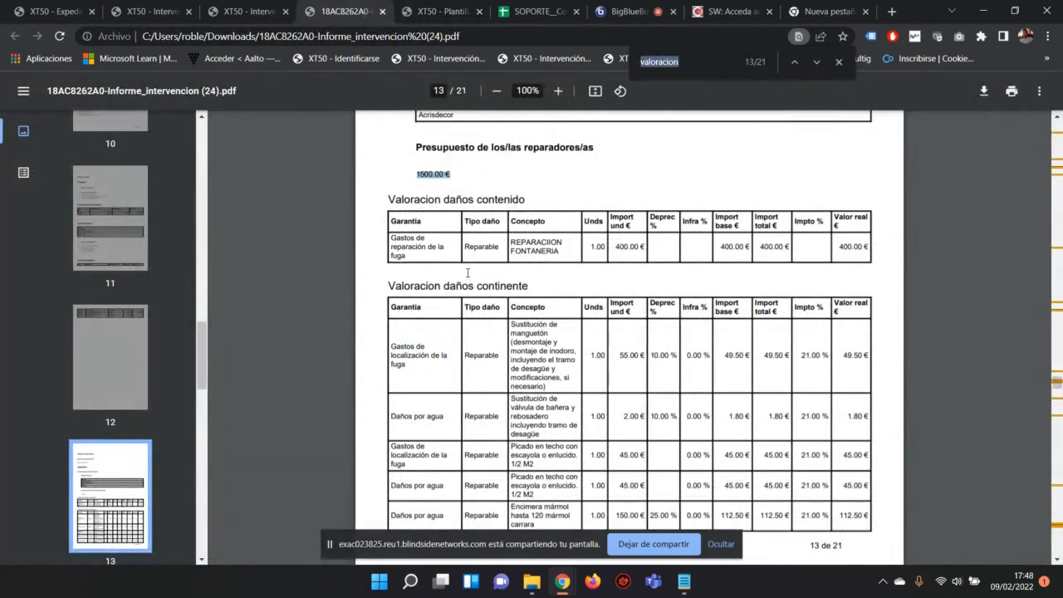
pyautogui.write('implicado')
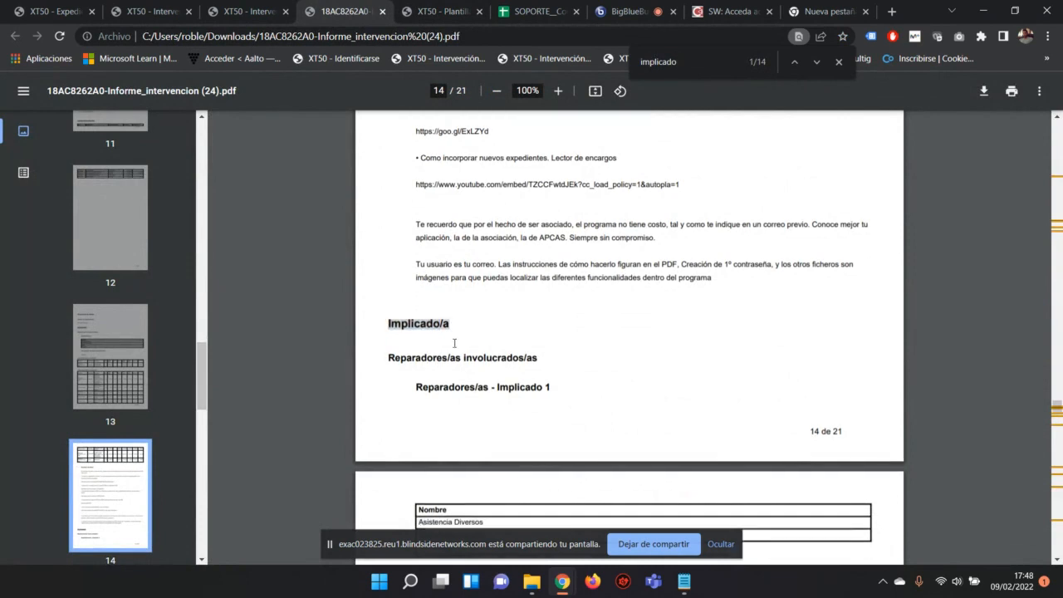
pyautogui.scroll(-3, 466, 353)
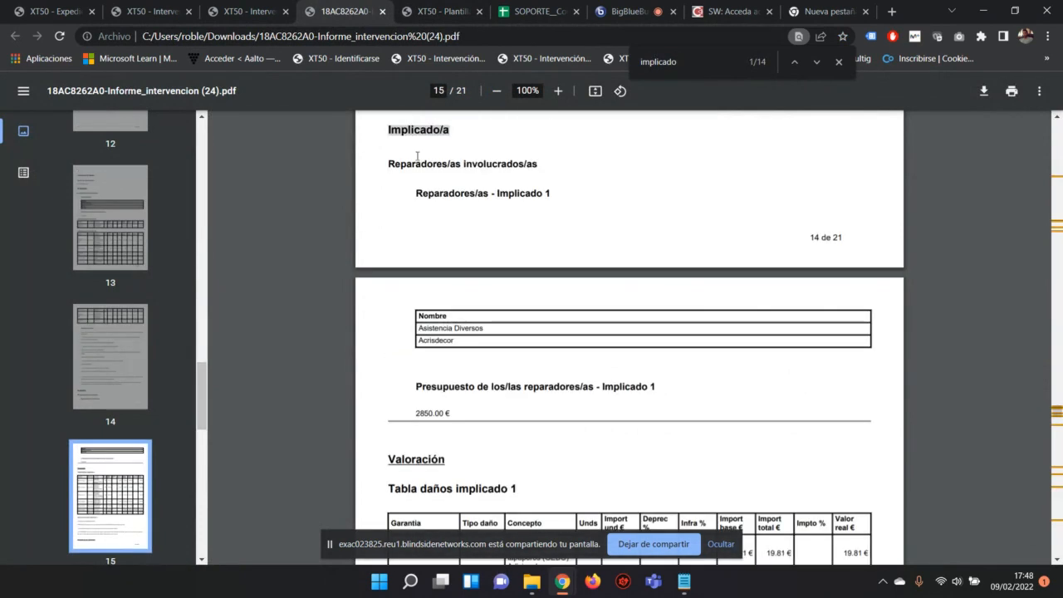
pyautogui.click(432, 11)
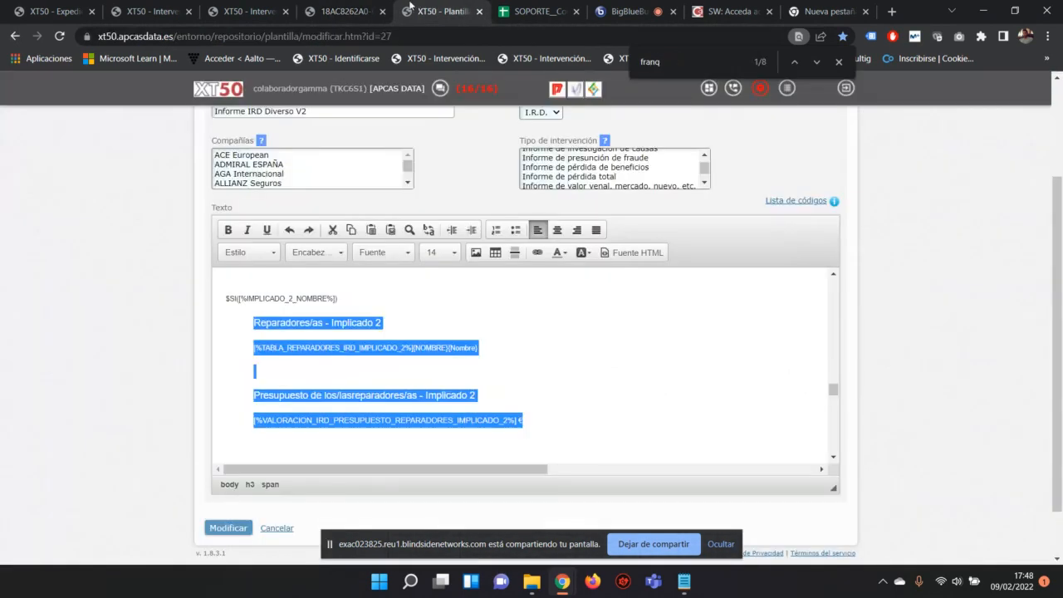
pyautogui.scroll(2, 340, 401)
pyautogui.click(384, 327)
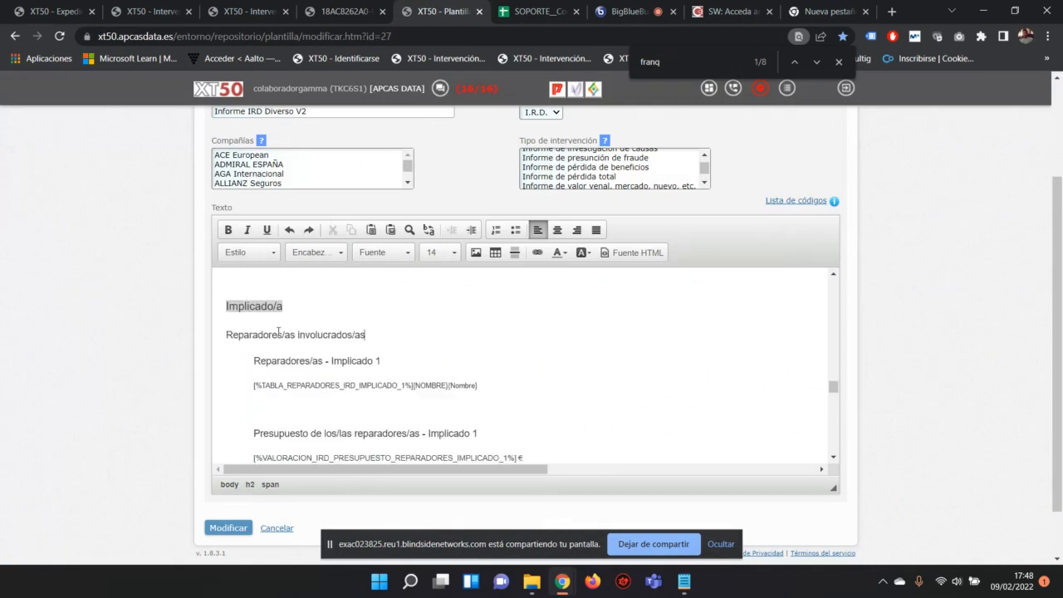
pyautogui.scroll(-2, 230, 332)
pyautogui.scroll(2, 262, 302)
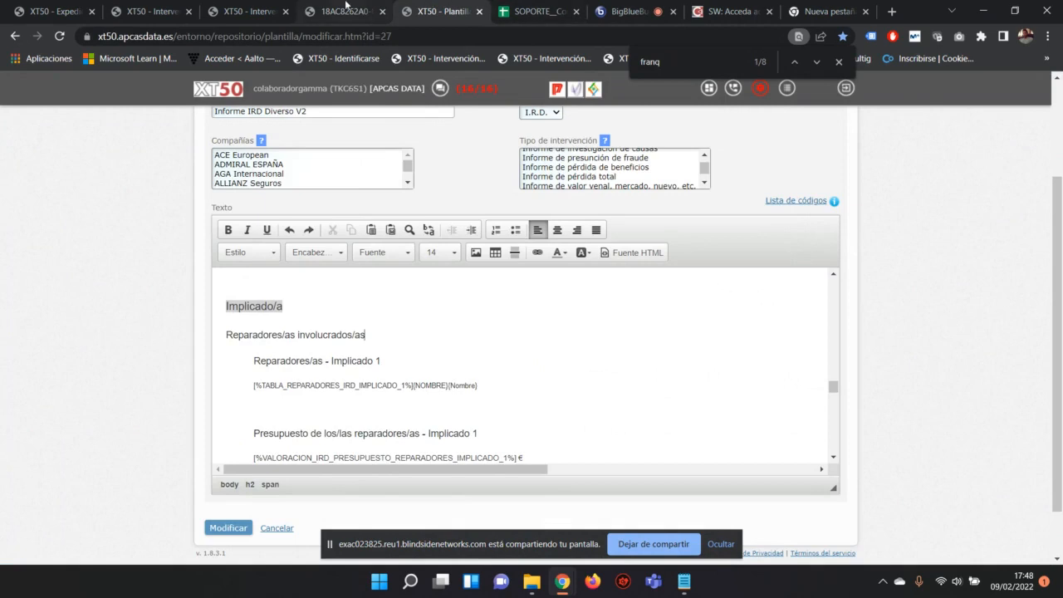
pyautogui.click(352, 8)
pyautogui.moveTo(390, 164); pyautogui.dragTo(590, 159)
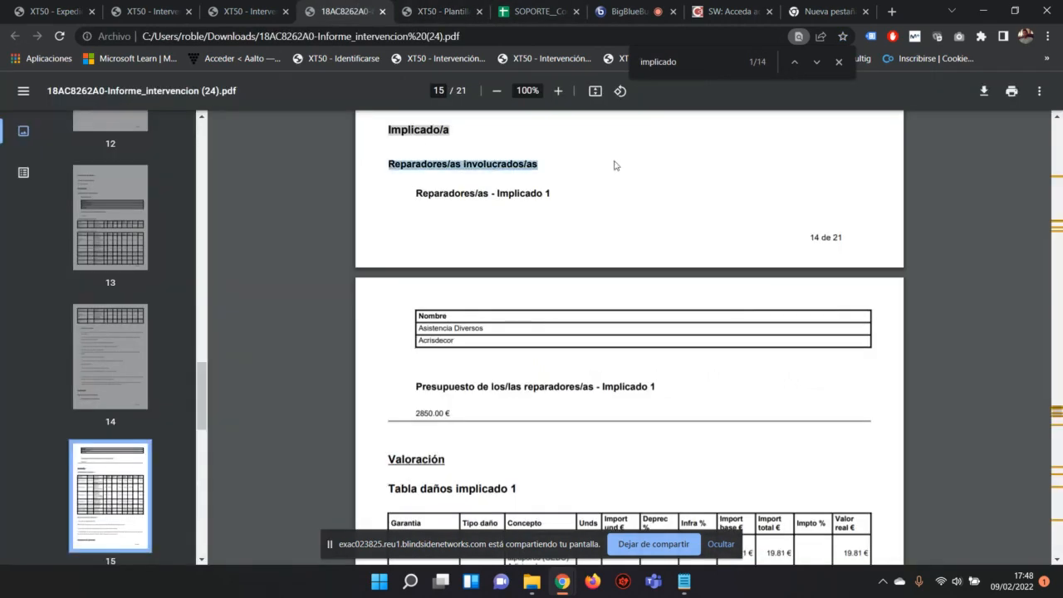
pyautogui.click(432, 12)
pyautogui.moveTo(256, 365); pyautogui.dragTo(382, 362)
pyautogui.click(349, 12)
pyautogui.moveTo(415, 192); pyautogui.dragTo(550, 193)
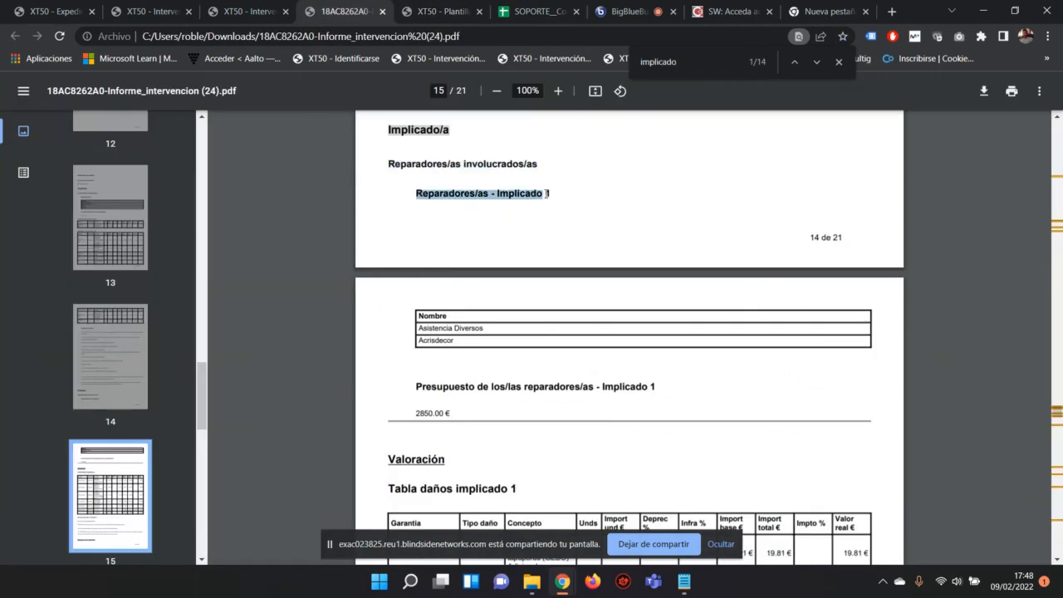
pyautogui.click(425, 8)
pyautogui.scroll(-1, 328, 305)
pyautogui.moveTo(500, 316); pyautogui.dragTo(275, 336)
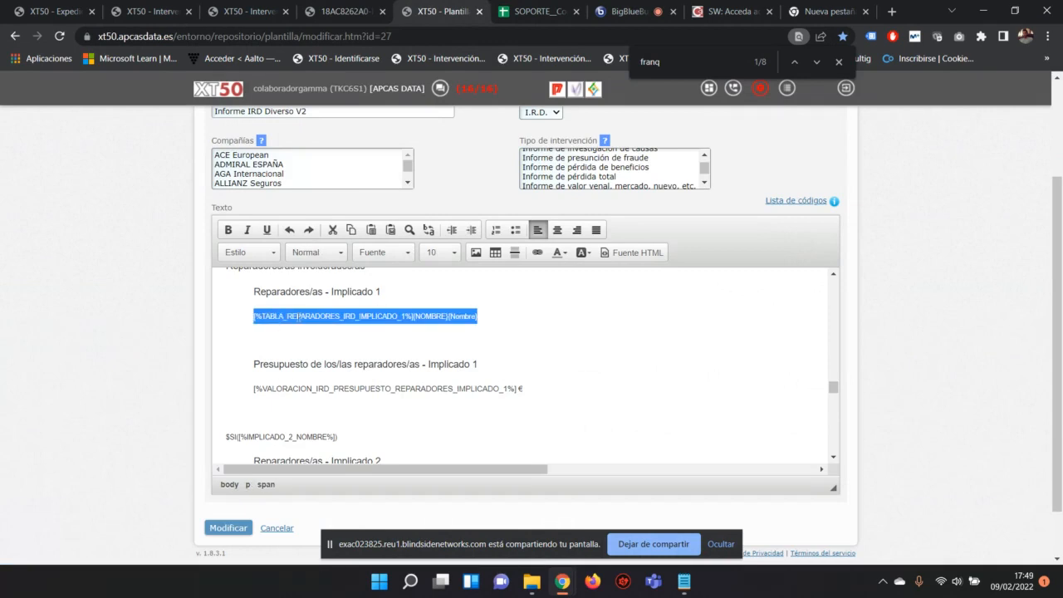
pyautogui.click(336, 11)
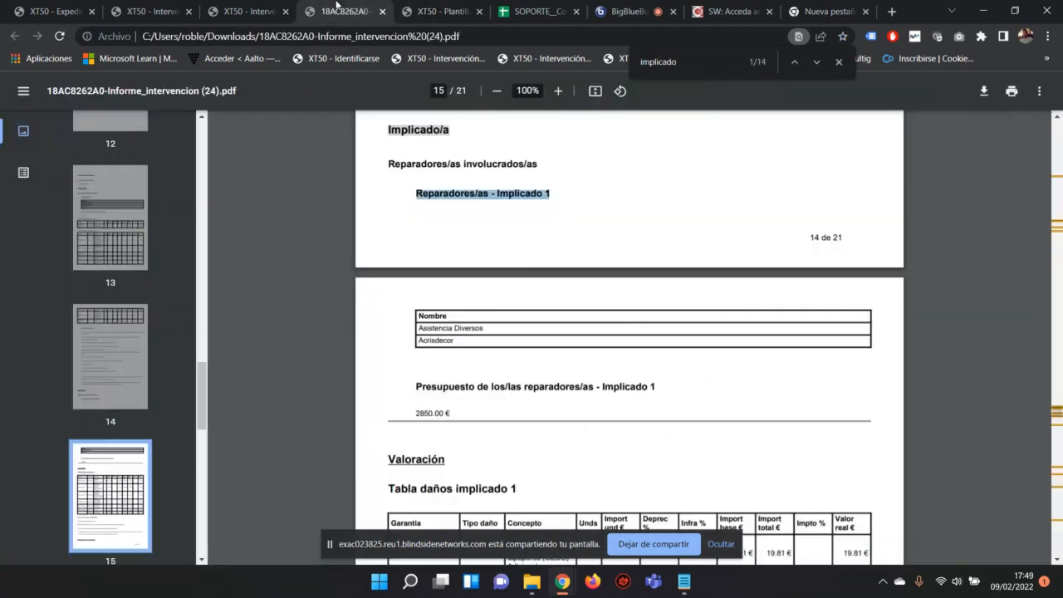
pyautogui.moveTo(414, 315); pyautogui.dragTo(489, 325)
pyautogui.moveTo(423, 340); pyautogui.dragTo(462, 340)
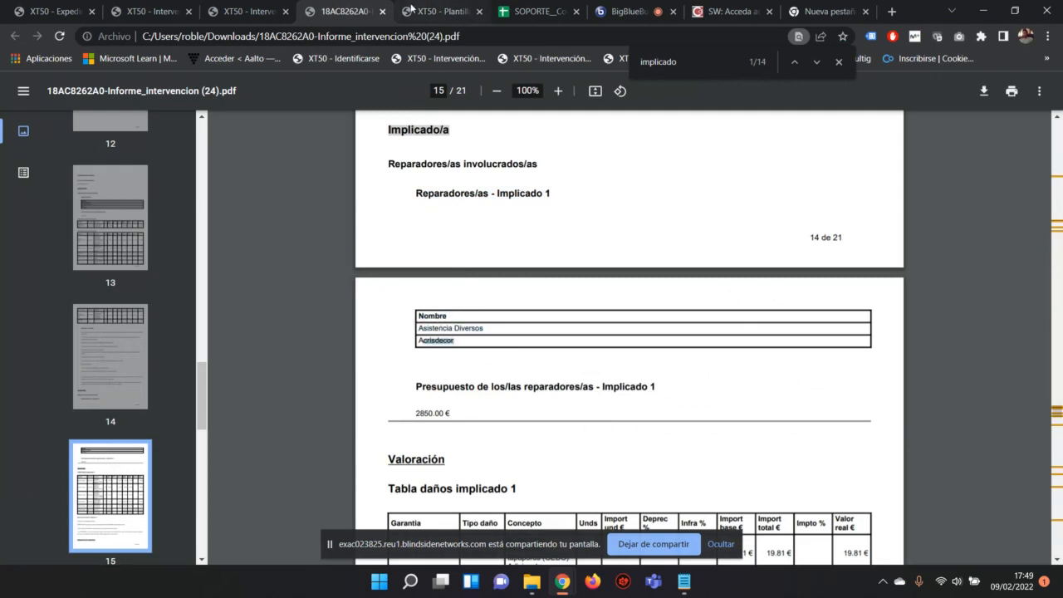
pyautogui.click(431, 11)
pyautogui.scroll(-1, 377, 326)
pyautogui.moveTo(533, 327); pyautogui.dragTo(248, 297)
pyautogui.scroll(-1, 236, 345)
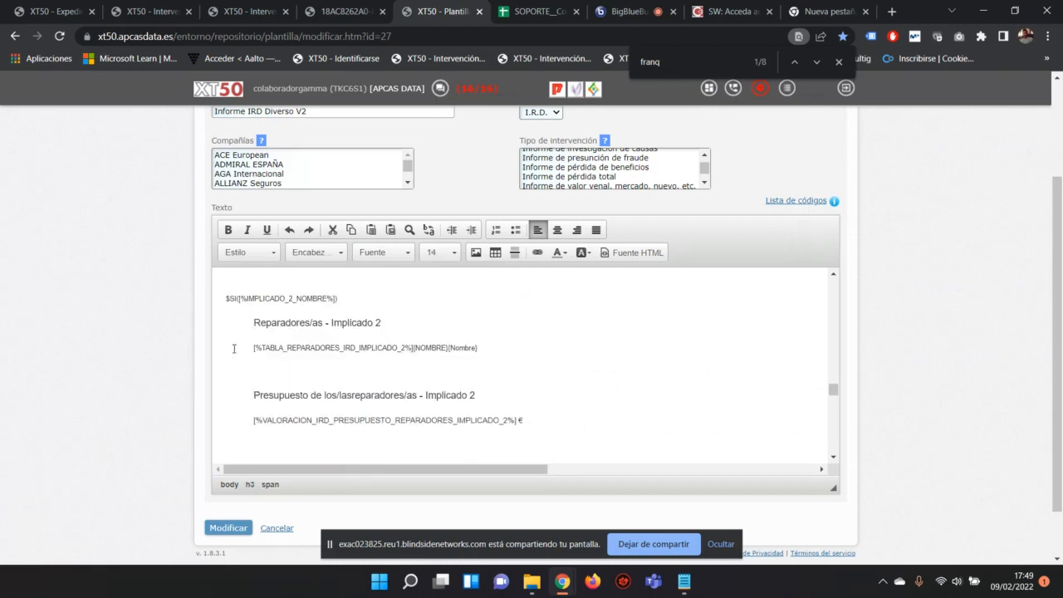
pyautogui.moveTo(227, 297); pyautogui.dragTo(328, 407)
pyautogui.scroll(-1, 482, 346)
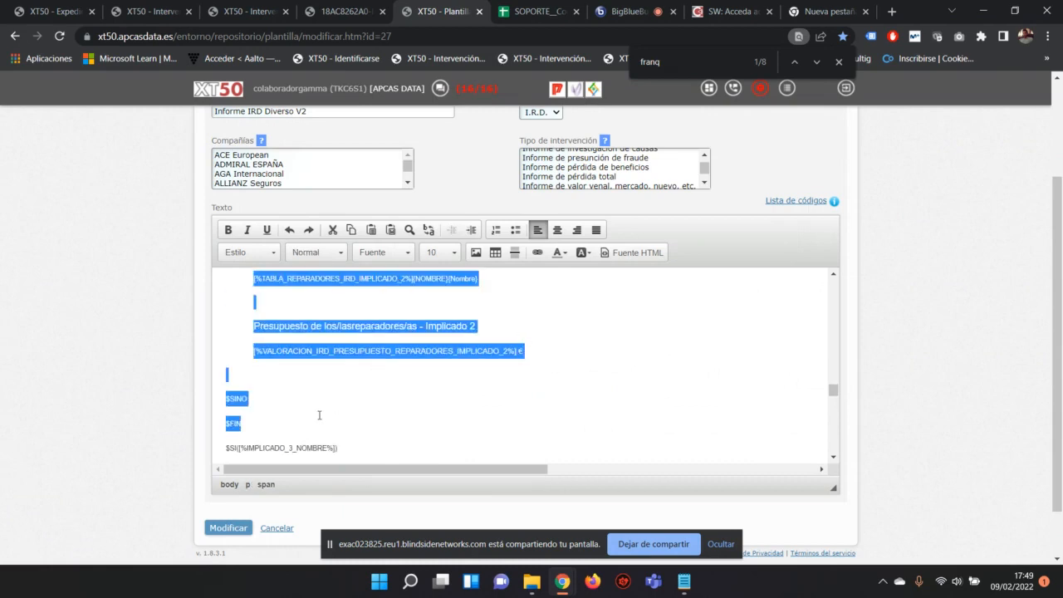
pyautogui.scroll(1, 335, 408)
pyautogui.scroll(-1, 337, 407)
pyautogui.scroll(1, 350, 380)
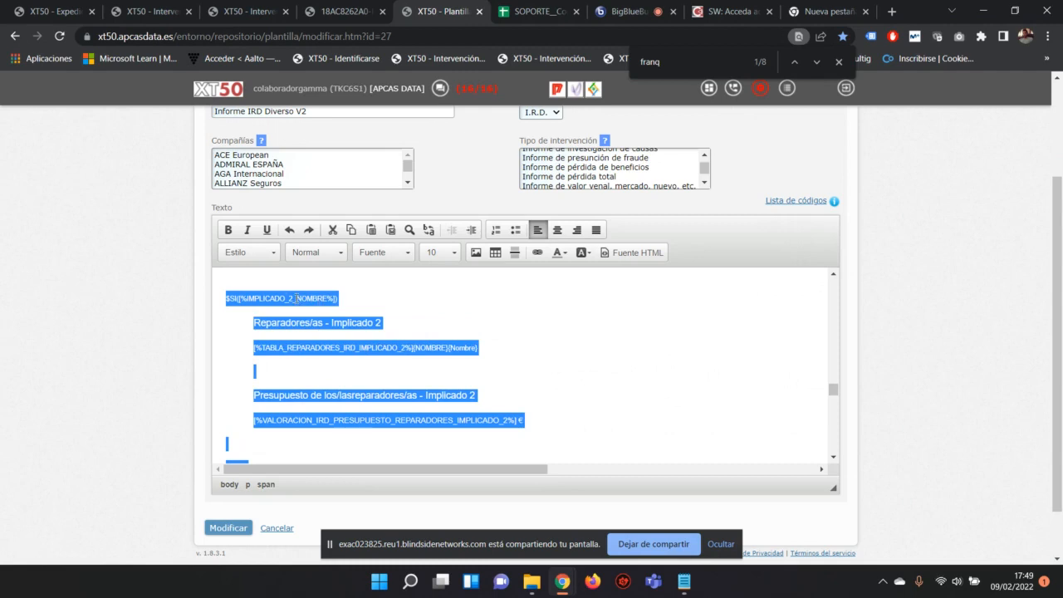
pyautogui.moveTo(351, 296); pyautogui.dragTo(224, 297)
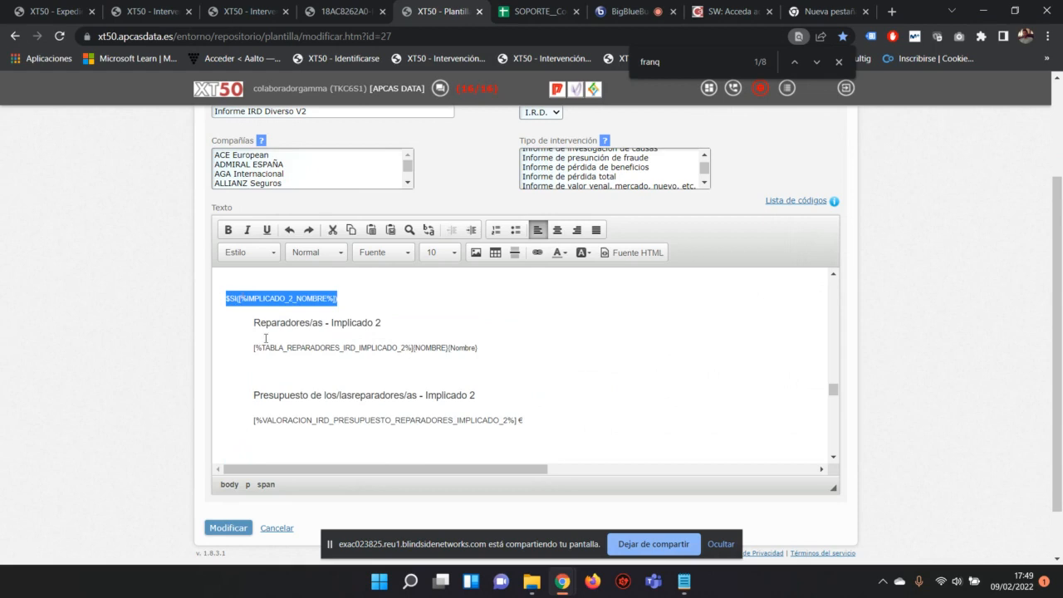
pyautogui.scroll(-2, 581, 356)
pyautogui.scroll(2, 565, 429)
pyautogui.moveTo(555, 436); pyautogui.dragTo(252, 322)
pyautogui.scroll(-1, 255, 394)
pyautogui.doubleClick(255, 395)
pyautogui.scroll(-1, 249, 397)
pyautogui.moveTo(245, 345); pyautogui.dragTo(219, 339)
pyautogui.click(237, 343)
pyautogui.click(236, 336)
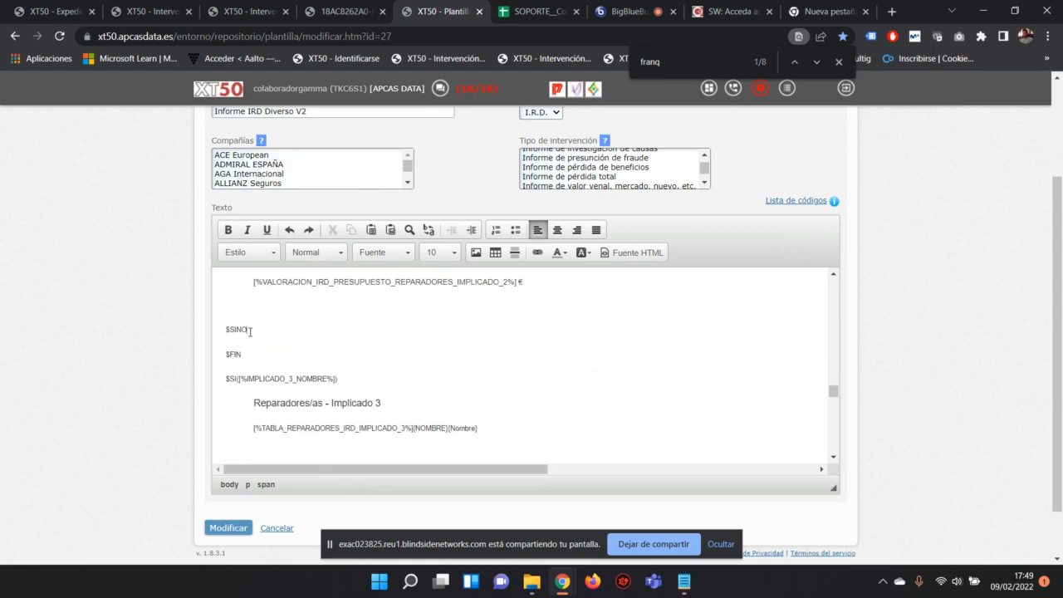
pyautogui.scroll(2, 266, 357)
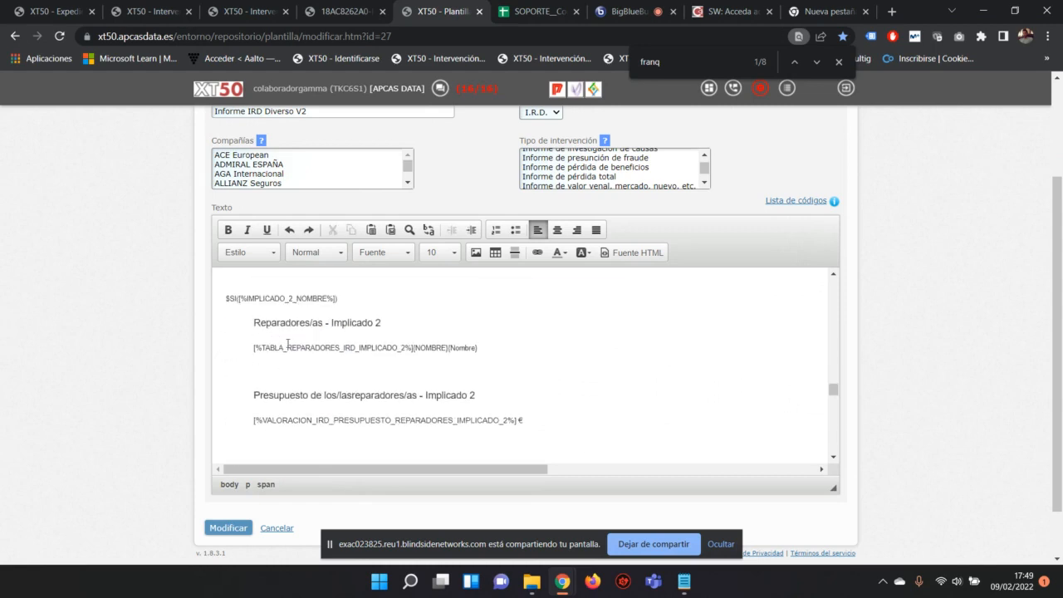
pyautogui.moveTo(341, 298); pyautogui.dragTo(220, 291)
pyautogui.moveTo(559, 429); pyautogui.dragTo(233, 313)
pyautogui.scroll(-2, 239, 352)
pyautogui.moveTo(238, 353); pyautogui.dragTo(239, 339)
pyautogui.click(258, 330)
pyautogui.press('Return')
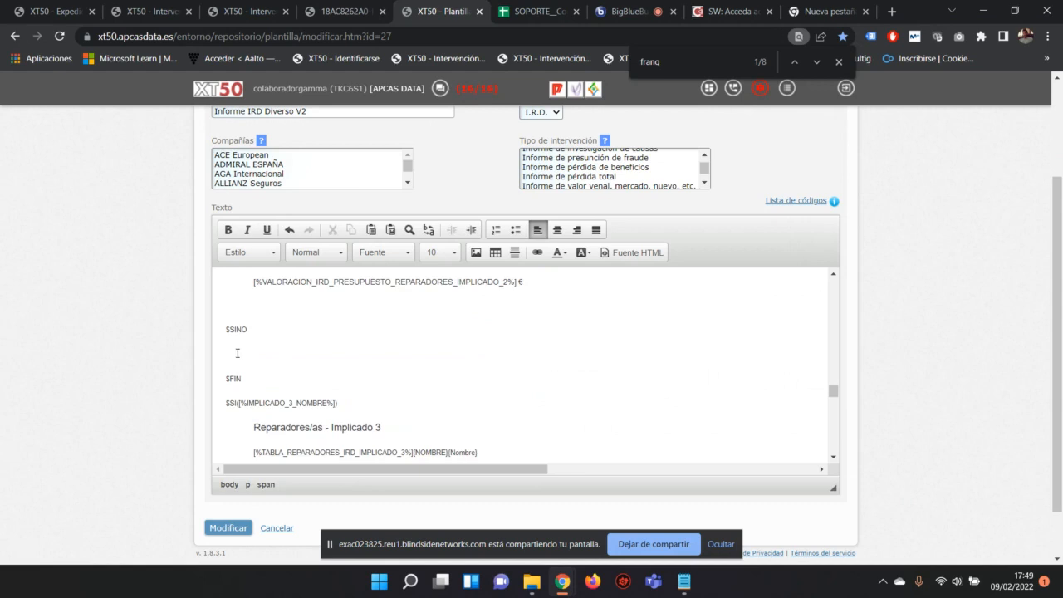
pyautogui.moveTo(261, 354); pyautogui.dragTo(202, 351)
pyautogui.click(332, 12)
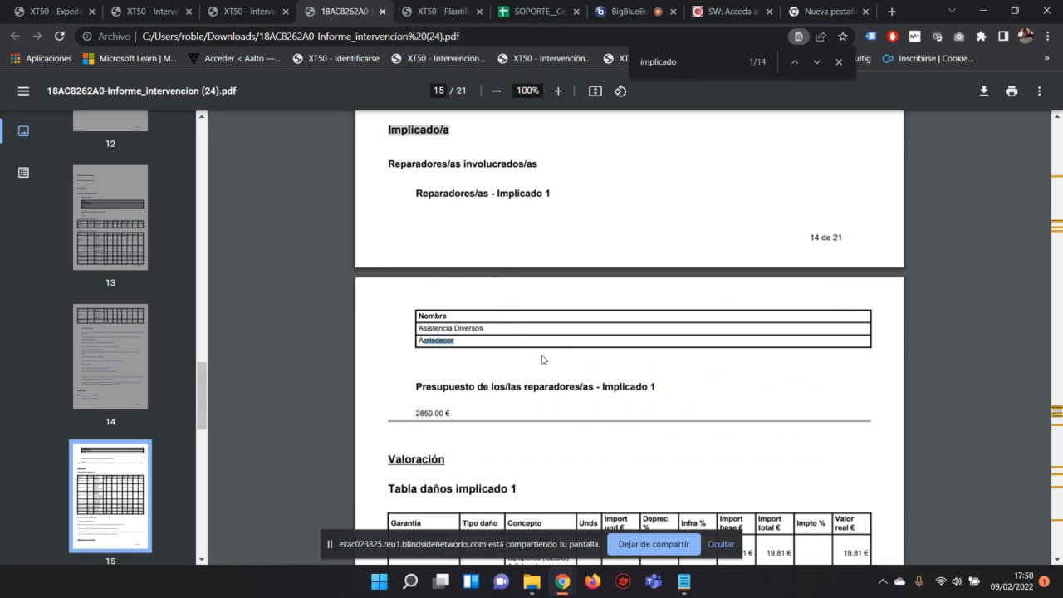
pyautogui.click(432, 12)
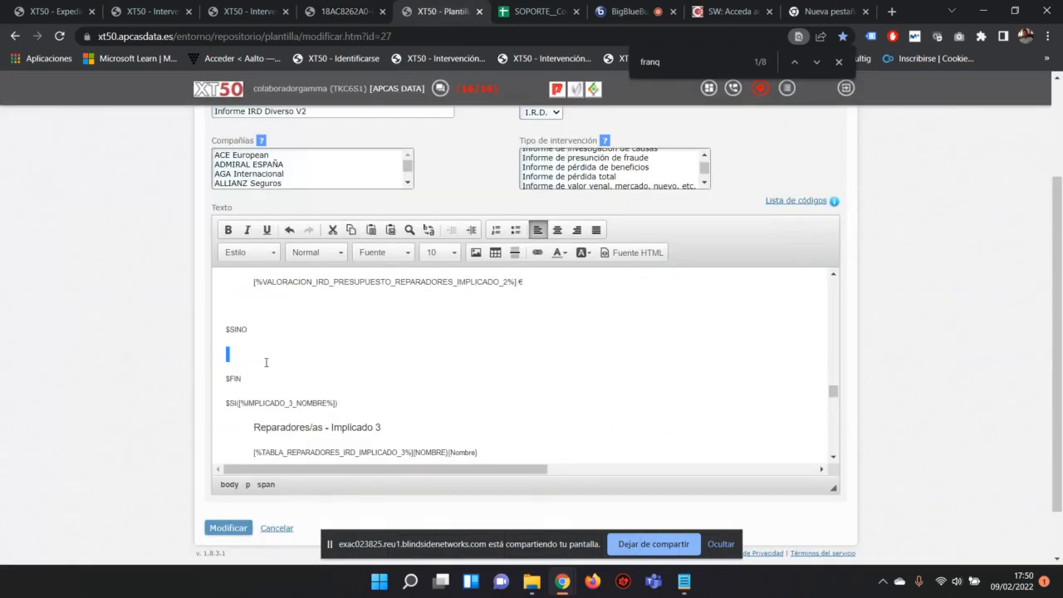
pyautogui.press('BackSpace')
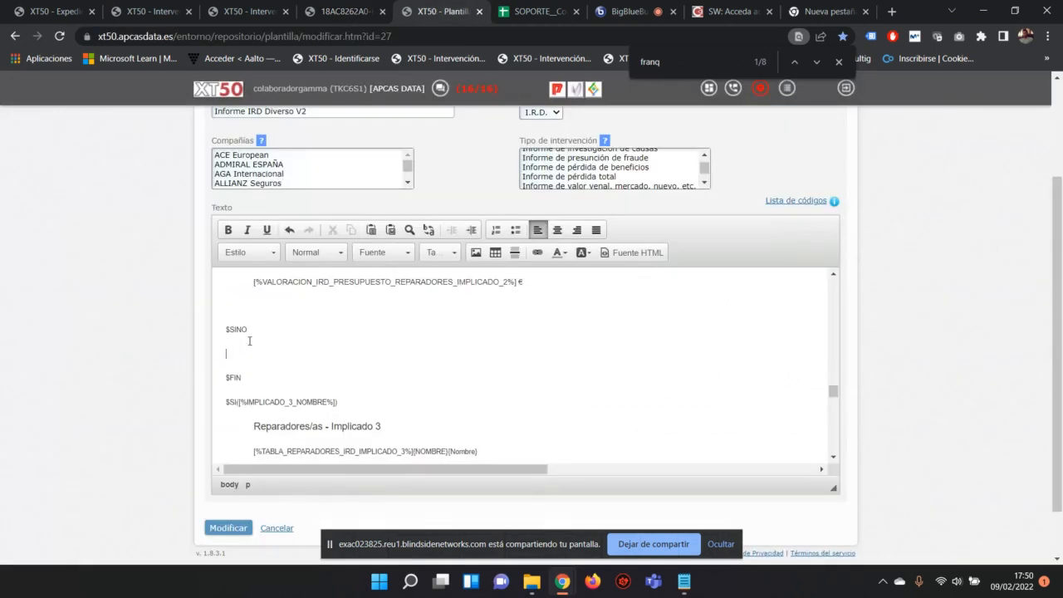
# Step: Scroll down to the FIRMA_PERITO_RESPONSABLE_CIERRE codes, 'Madrid .[%FECHA_ACTUAL%]' and [%TEXTO_RGPD%]
pyautogui.scroll(3, 254, 342)
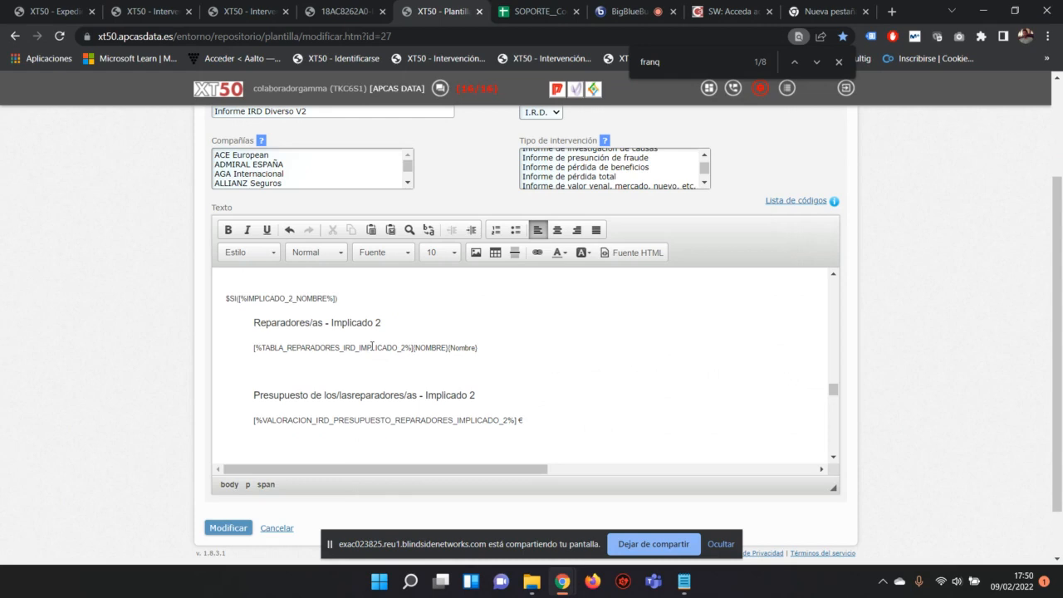
pyautogui.scroll(-1, 371, 346)
pyautogui.scroll(-2, 365, 338)
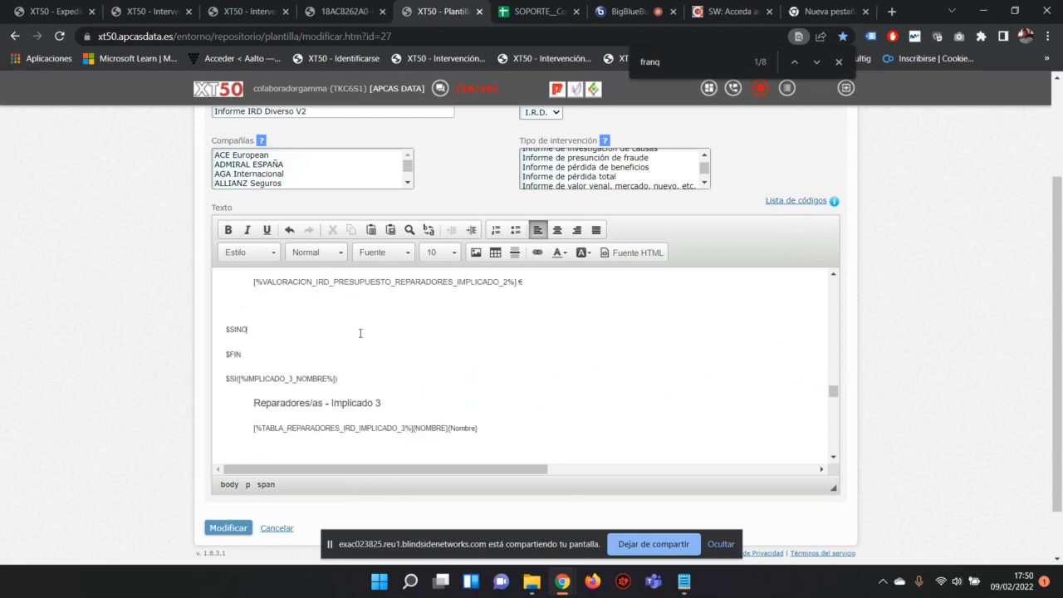
pyautogui.scroll(-3, 436, 284)
pyautogui.scroll(-8, 436, 287)
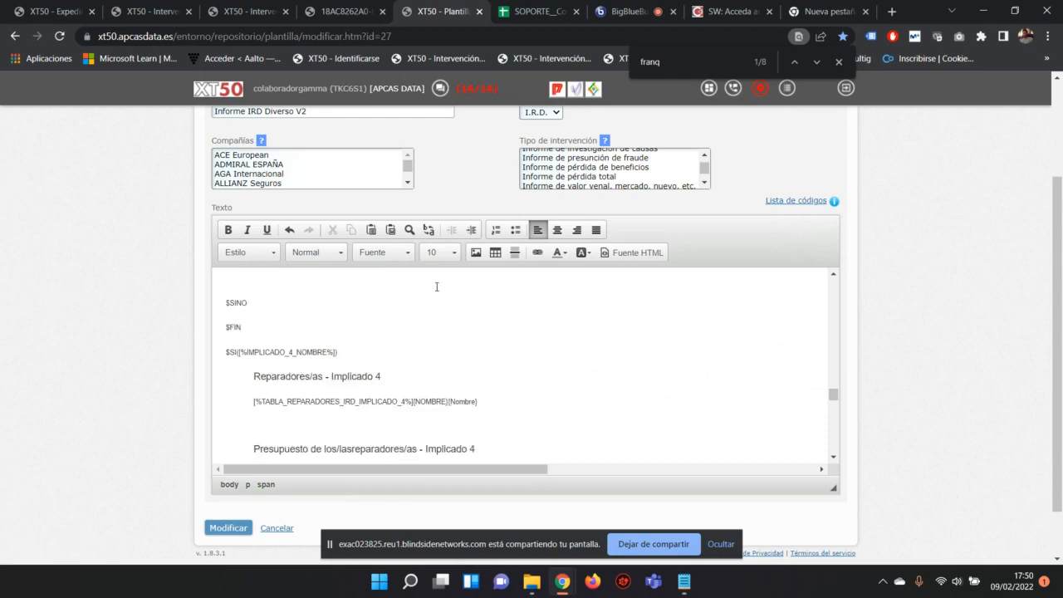
pyautogui.scroll(-3, 436, 287)
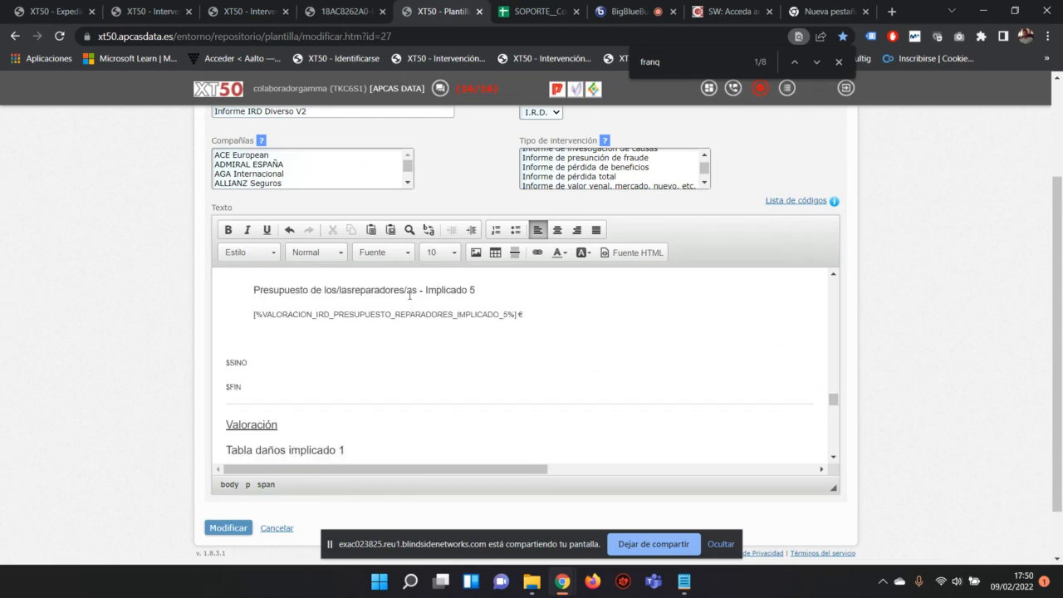
pyautogui.scroll(-3, 351, 333)
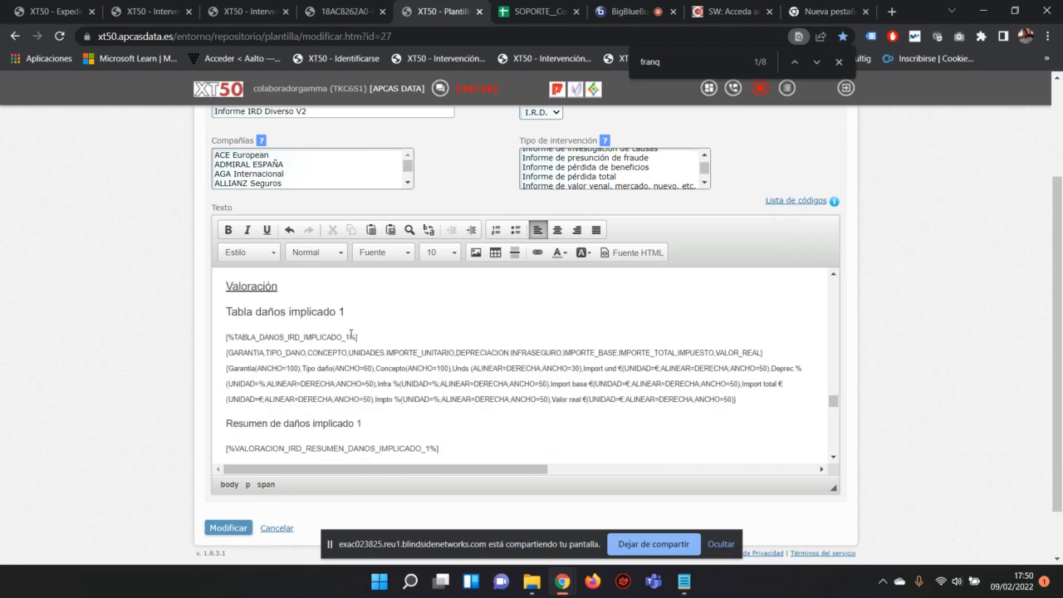
pyautogui.scroll(-6, 483, 361)
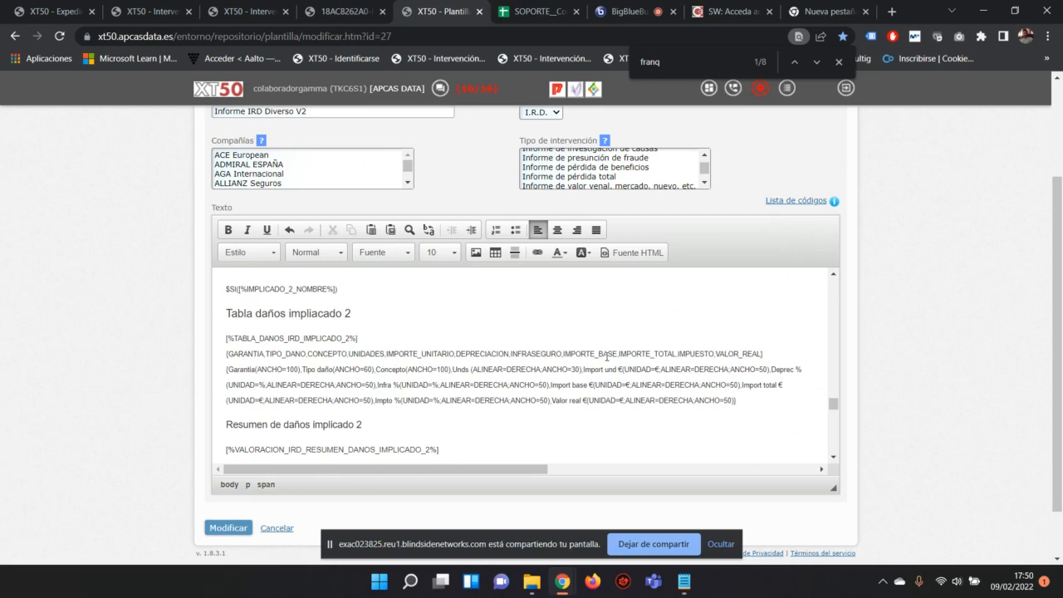
pyautogui.scroll(-3, 605, 355)
pyautogui.scroll(5, 593, 352)
pyautogui.moveTo(376, 362); pyautogui.dragTo(140, 360)
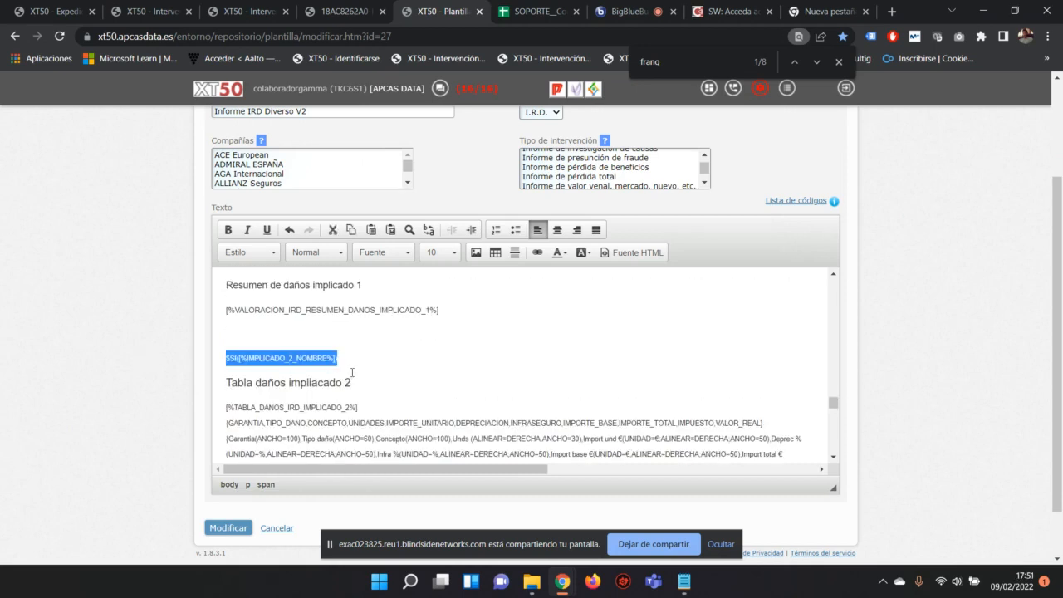
pyautogui.scroll(-3, 352, 373)
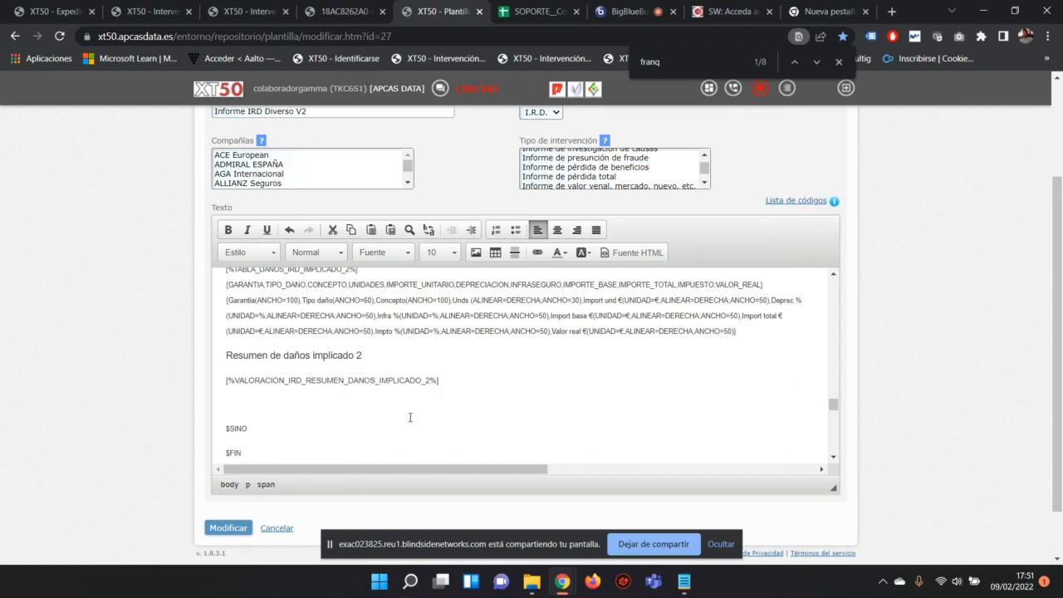
pyautogui.scroll(-4, 408, 412)
pyautogui.scroll(-3, 406, 394)
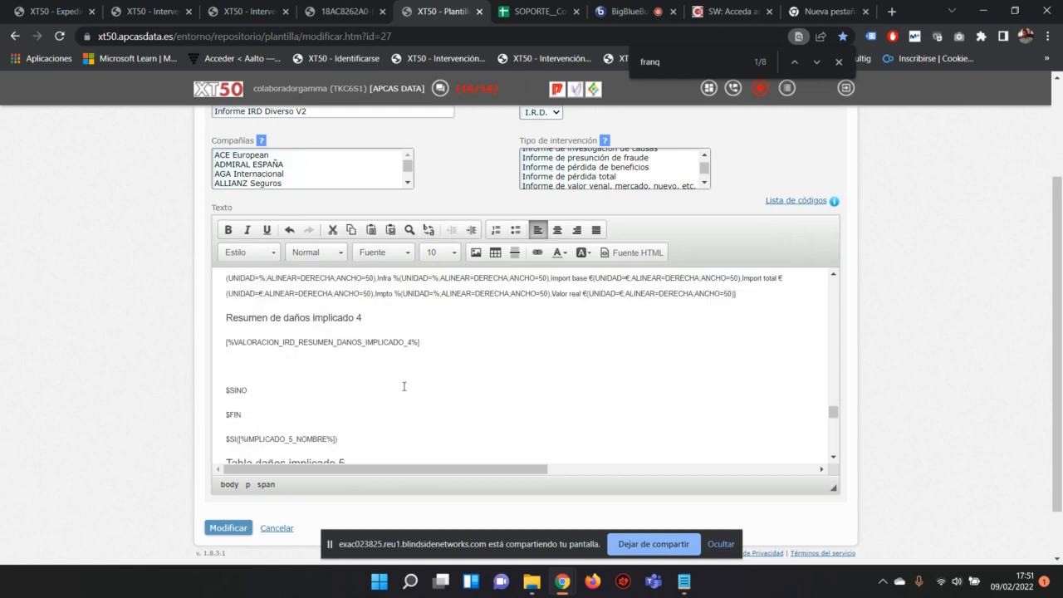
pyautogui.scroll(-2, 404, 282)
pyautogui.scroll(-8, 404, 281)
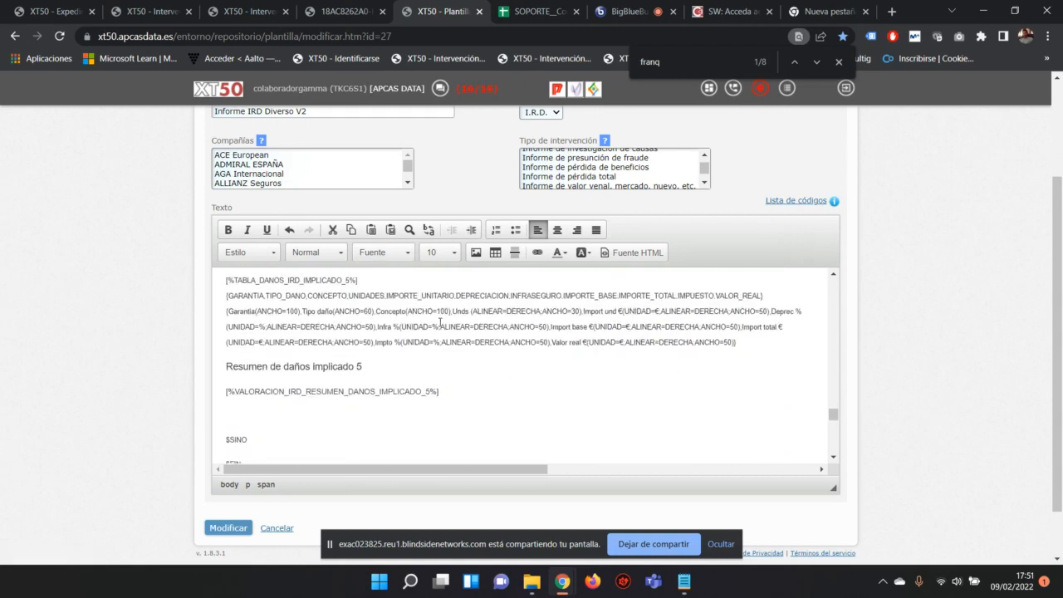
pyautogui.scroll(-6, 441, 322)
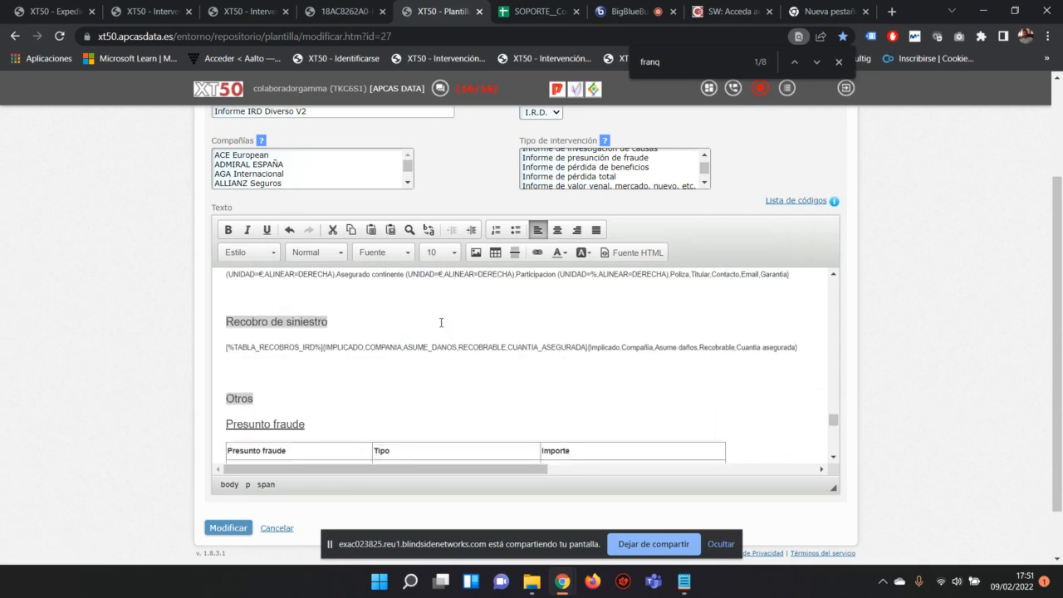
pyautogui.scroll(-3, 445, 319)
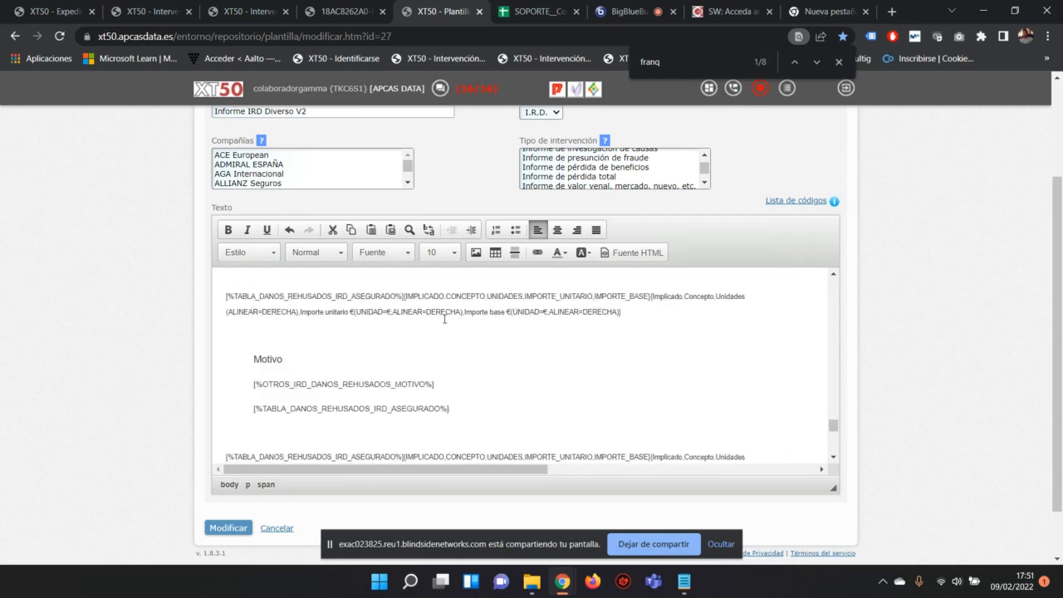
pyautogui.scroll(-10, 446, 318)
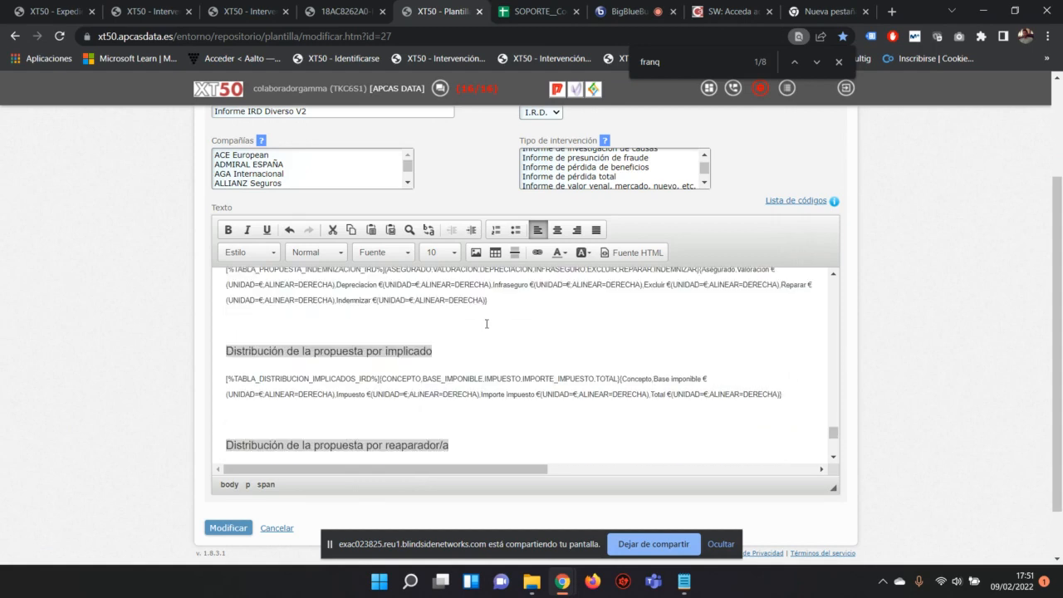
pyautogui.scroll(-8, 489, 324)
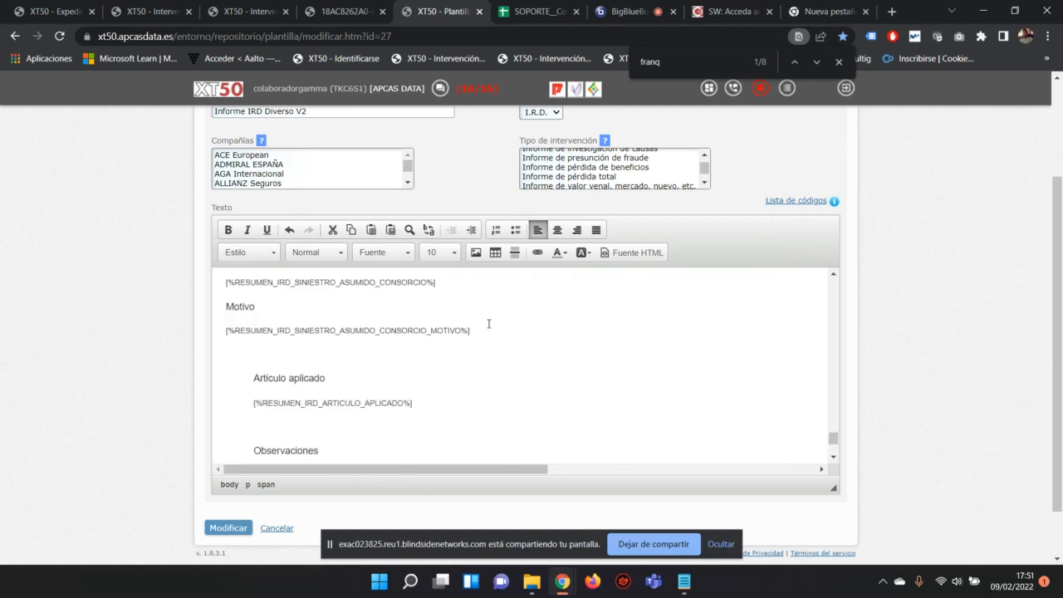
pyautogui.scroll(-5, 488, 324)
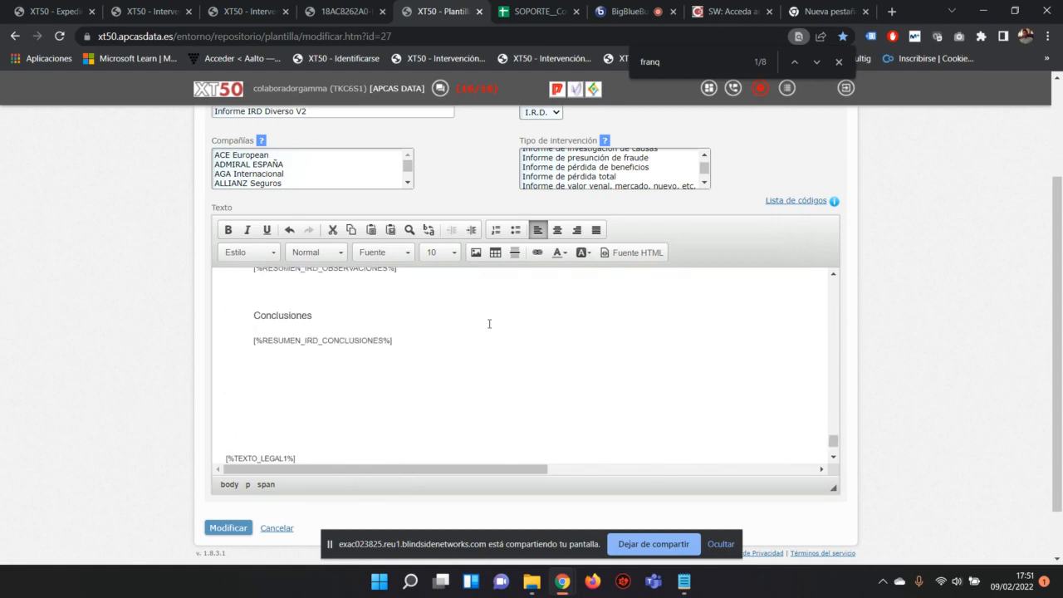
pyautogui.scroll(-5, 489, 324)
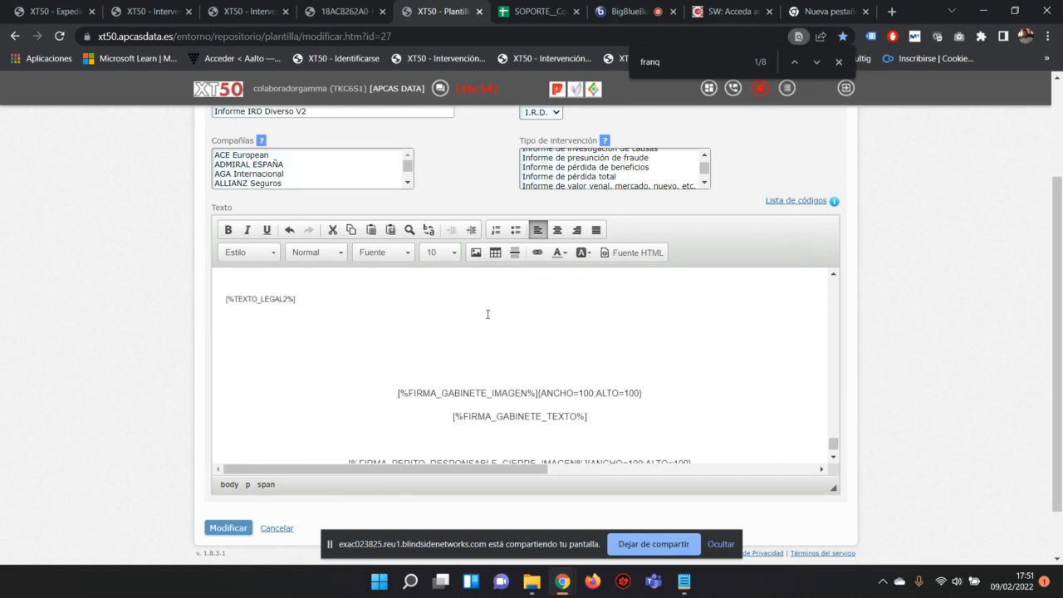
pyautogui.scroll(-2, 494, 323)
pyautogui.scroll(-4, 495, 324)
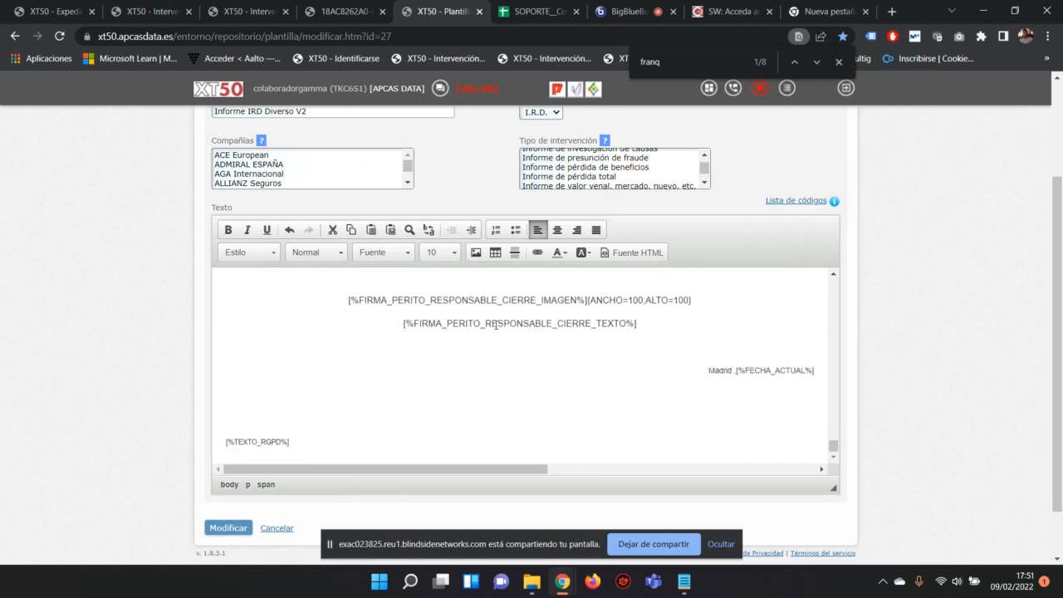
pyautogui.moveTo(822, 304); pyautogui.dragTo(678, 305)
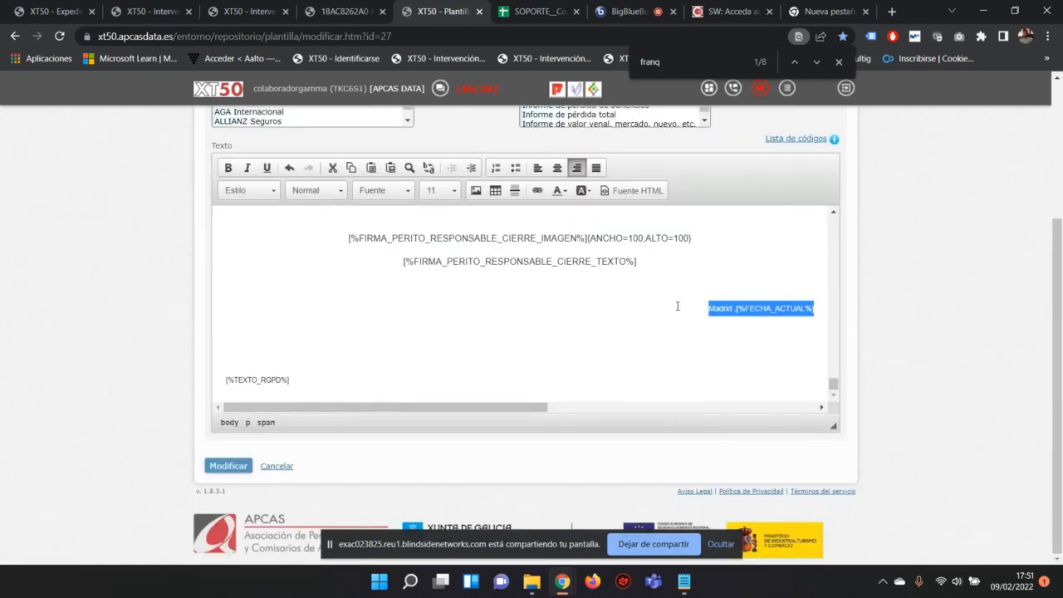
pyautogui.moveTo(295, 381); pyautogui.dragTo(203, 382)
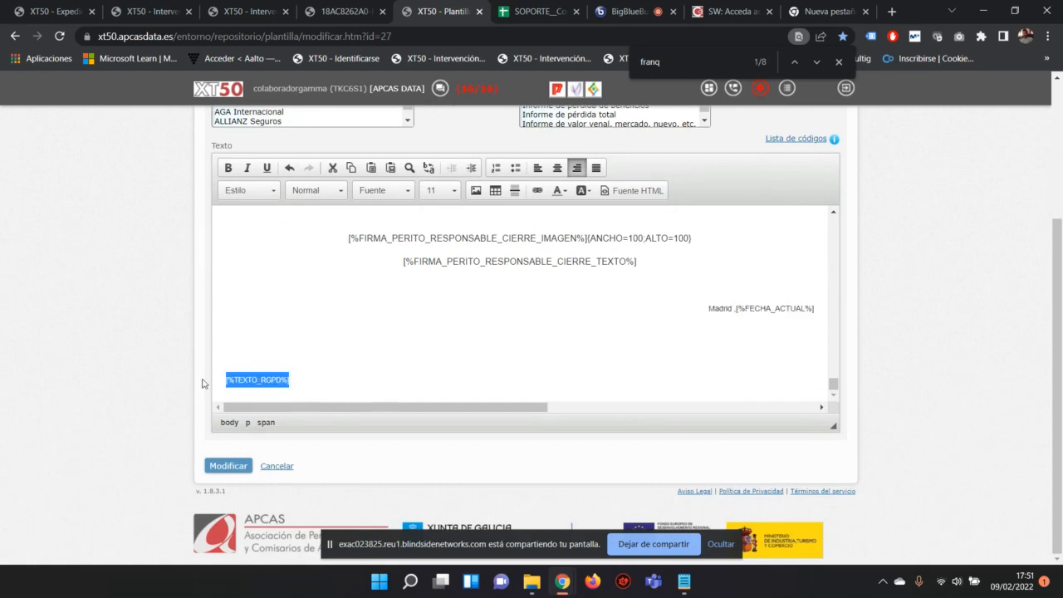
pyautogui.scroll(6, 399, 353)
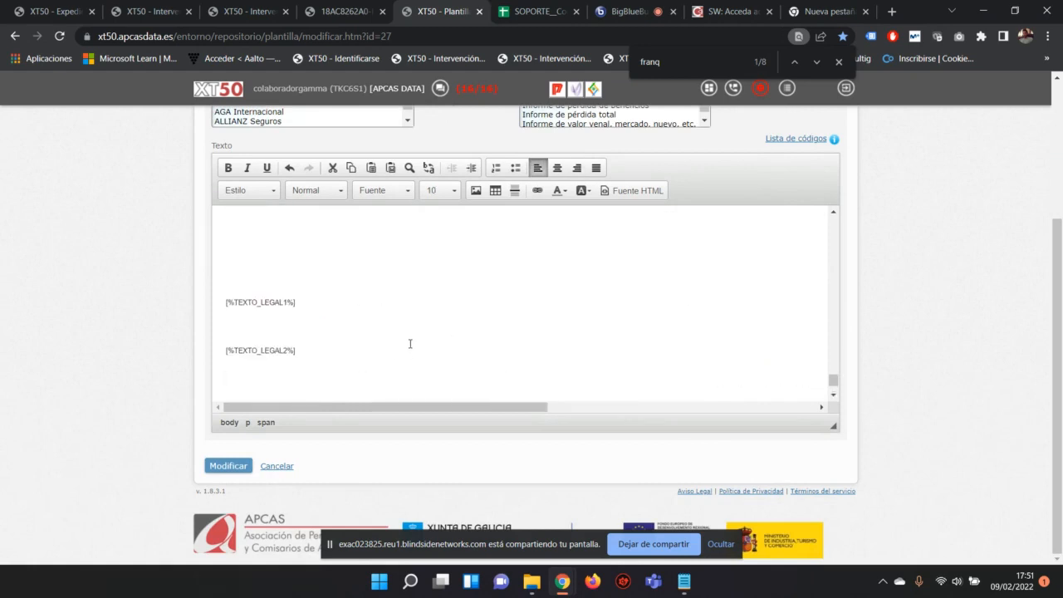
pyautogui.scroll(-2, 410, 344)
pyautogui.click(228, 233)
pyautogui.moveTo(228, 233); pyautogui.dragTo(300, 233)
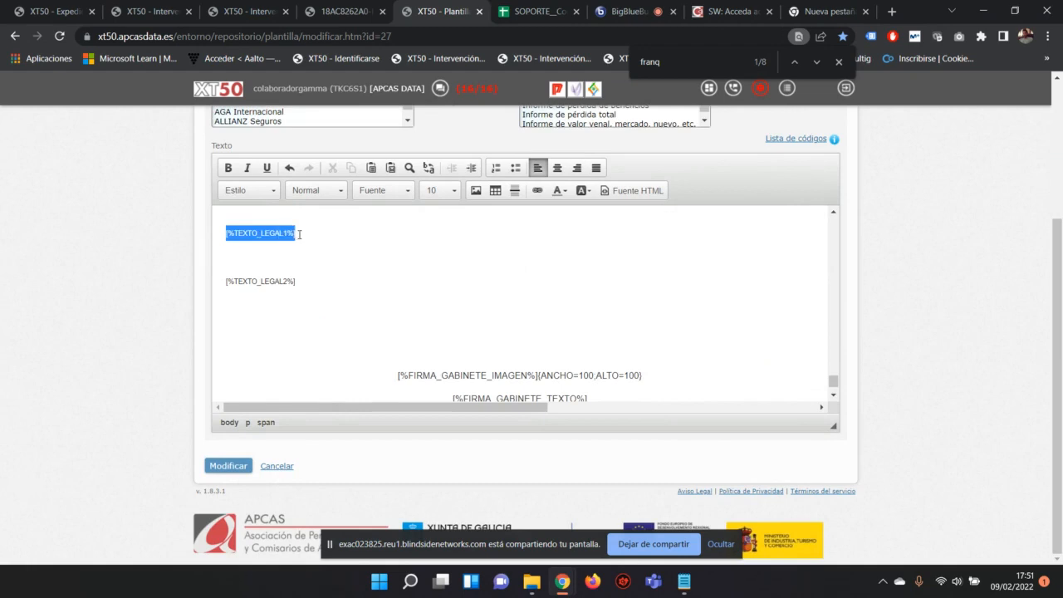
pyautogui.moveTo(307, 284); pyautogui.dragTo(207, 281)
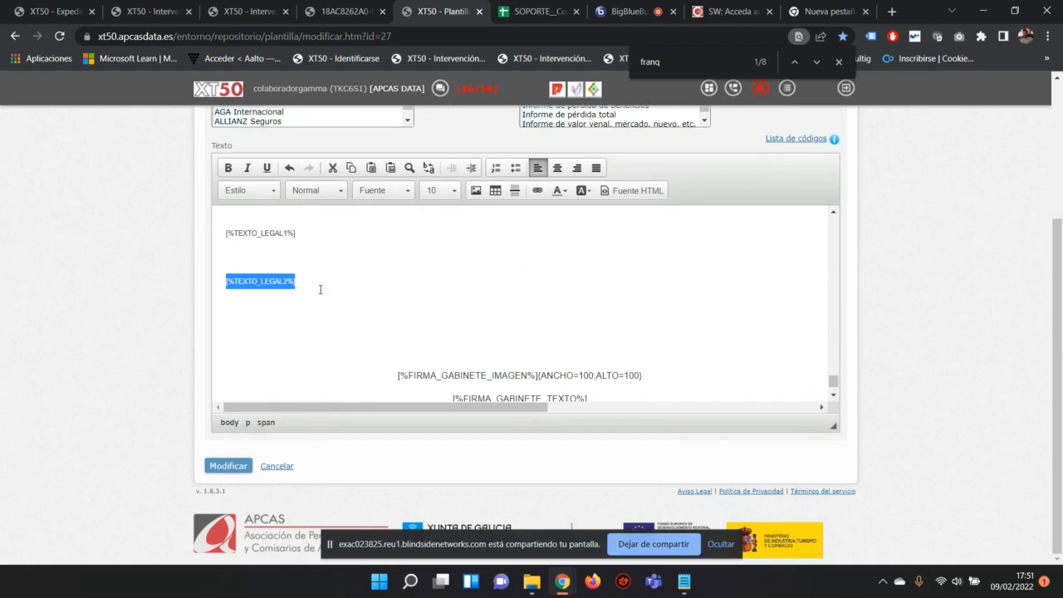
pyautogui.scroll(-3, 450, 293)
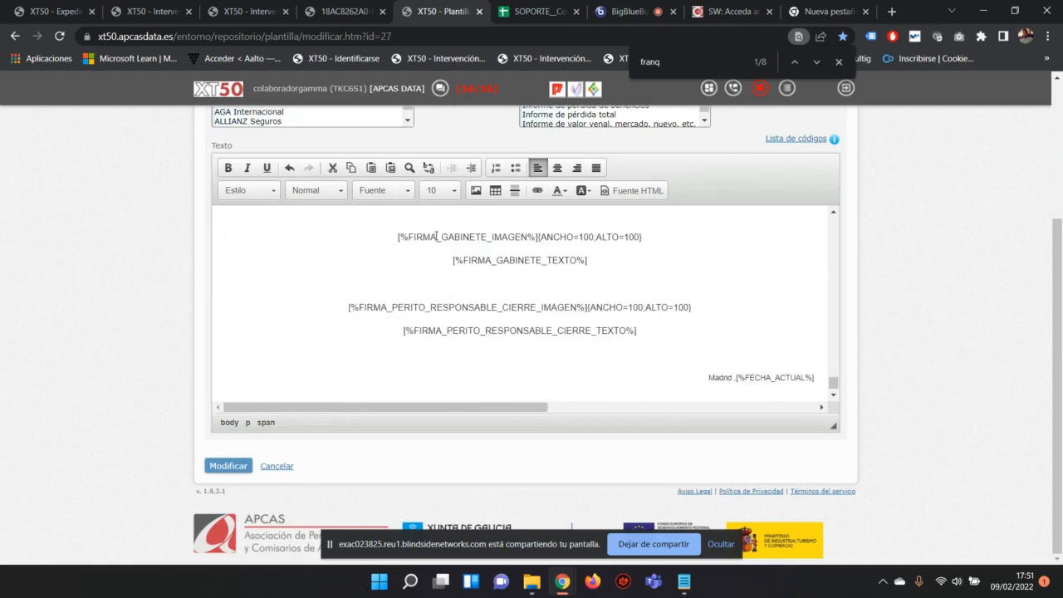
pyautogui.moveTo(388, 235); pyautogui.dragTo(538, 238)
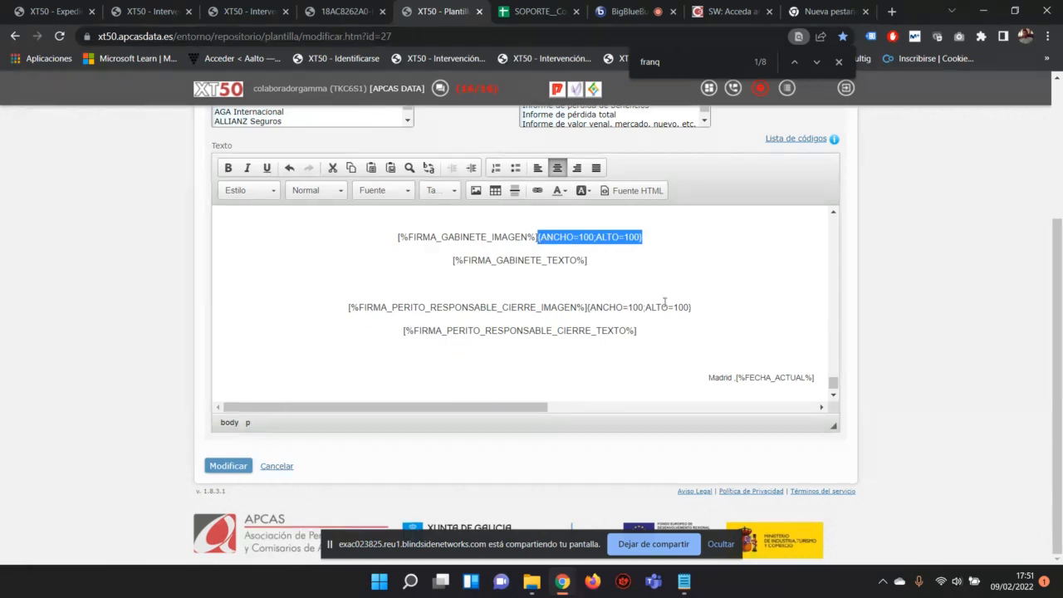
pyautogui.scroll(-1, 692, 336)
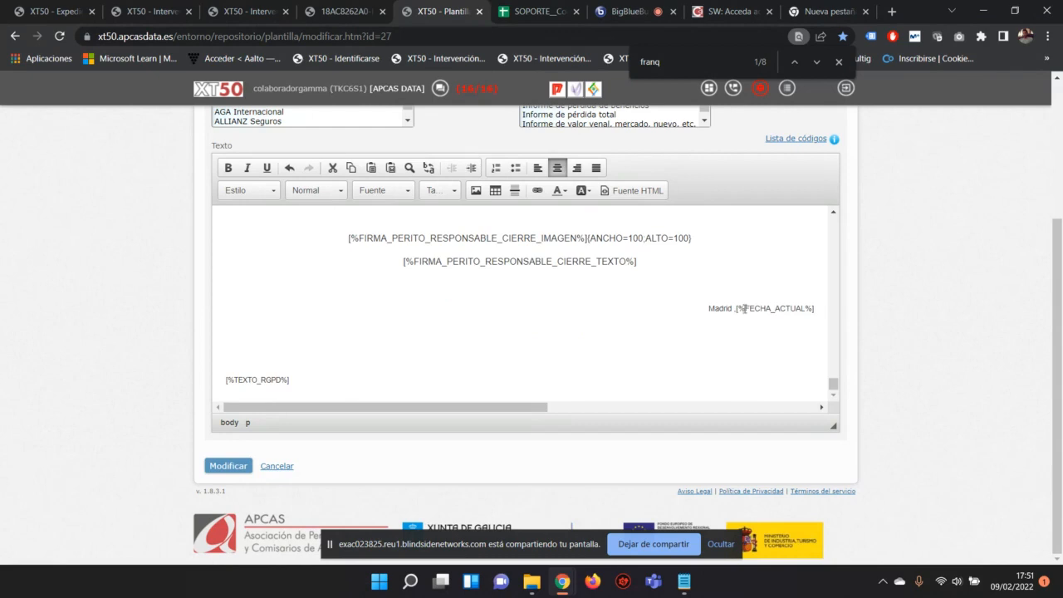
pyautogui.doubleClick(709, 305)
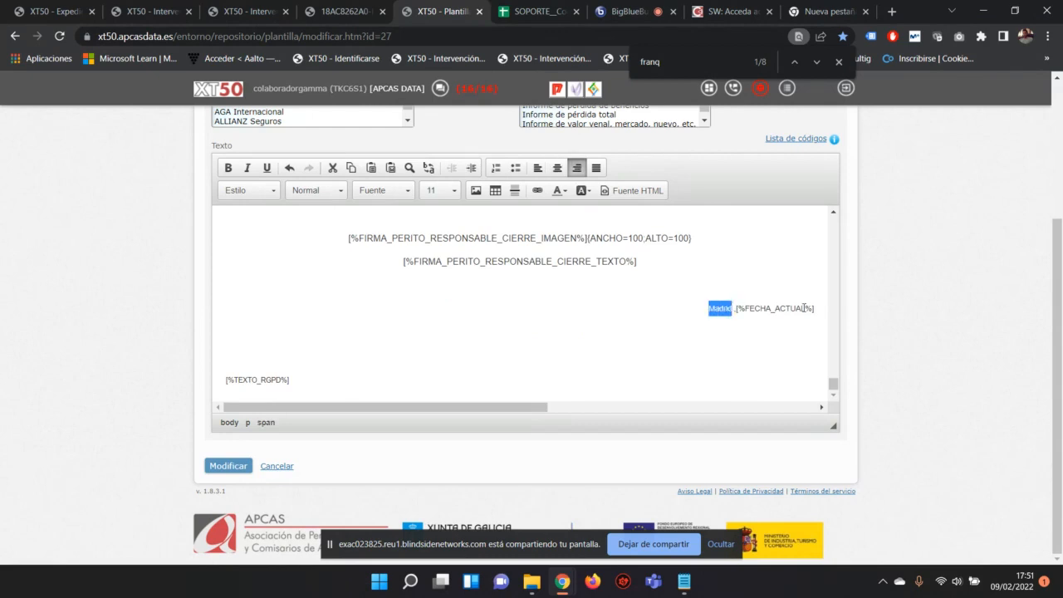
pyautogui.moveTo(808, 308); pyautogui.dragTo(797, 308)
pyautogui.moveTo(733, 309); pyautogui.dragTo(701, 310)
pyautogui.moveTo(821, 309); pyautogui.dragTo(737, 308)
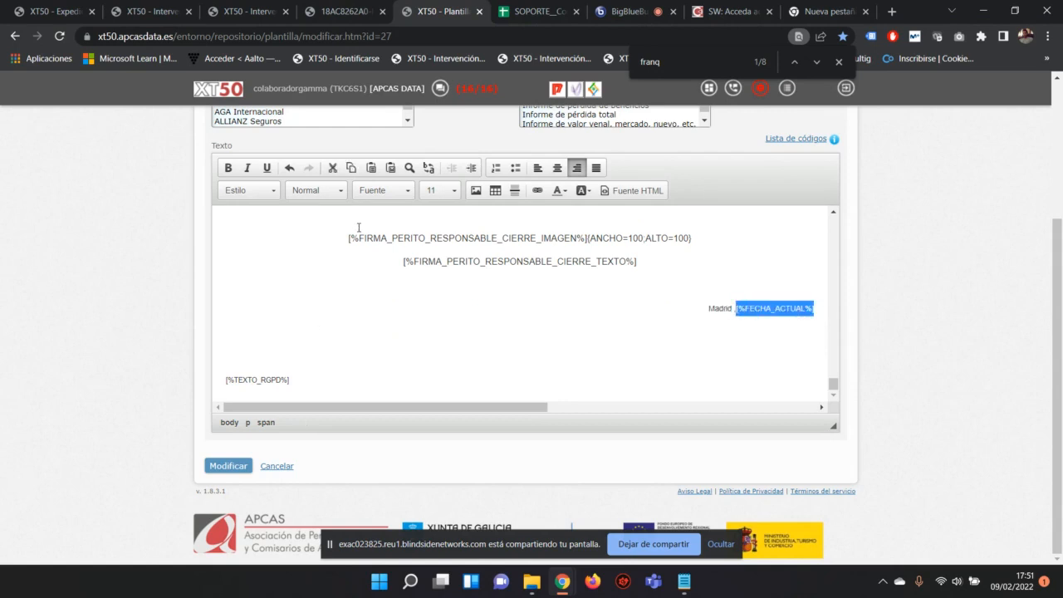
pyautogui.moveTo(315, 383); pyautogui.dragTo(201, 381)
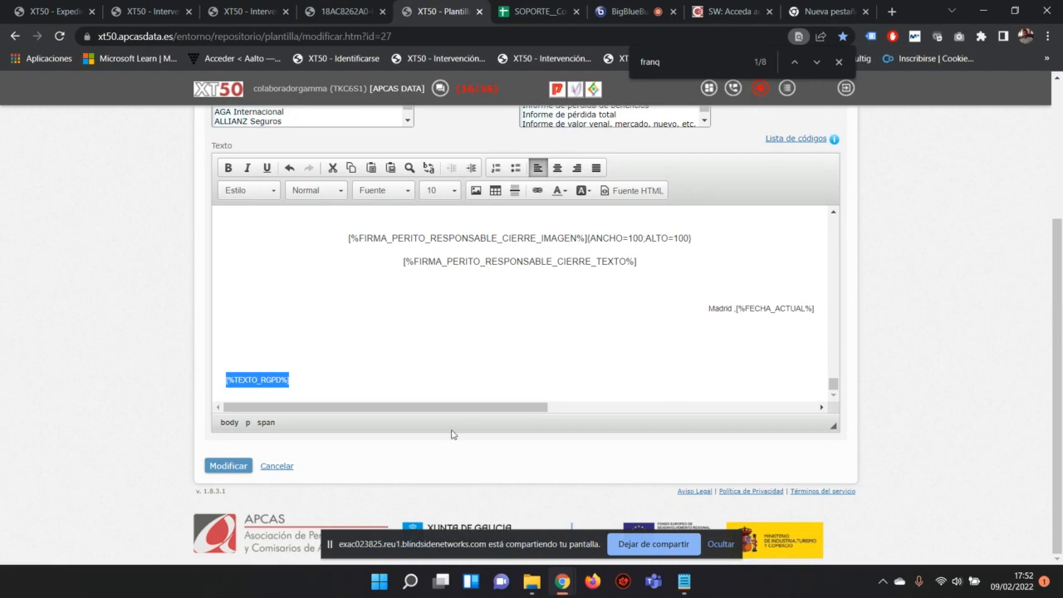
pyautogui.scroll(3, 544, 304)
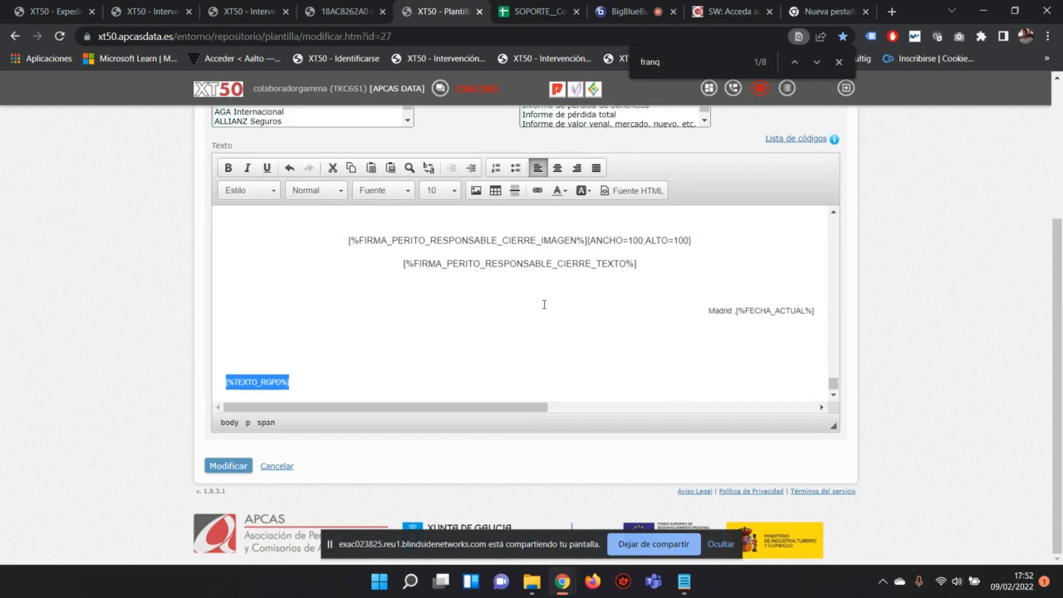
pyautogui.scroll(1, 908, 330)
pyautogui.scroll(2, 907, 330)
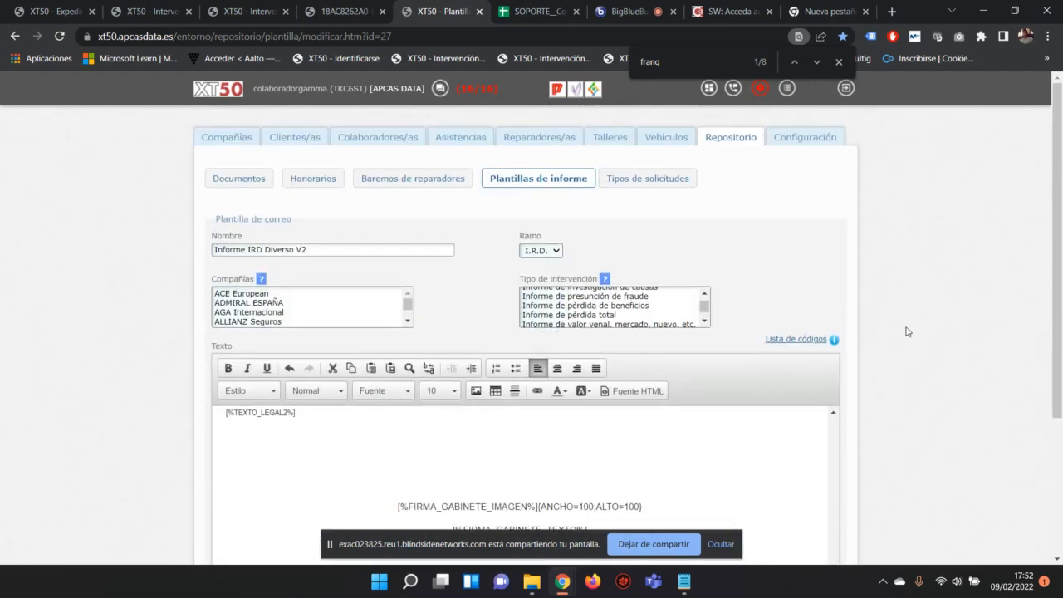
pyautogui.scroll(-1, 908, 331)
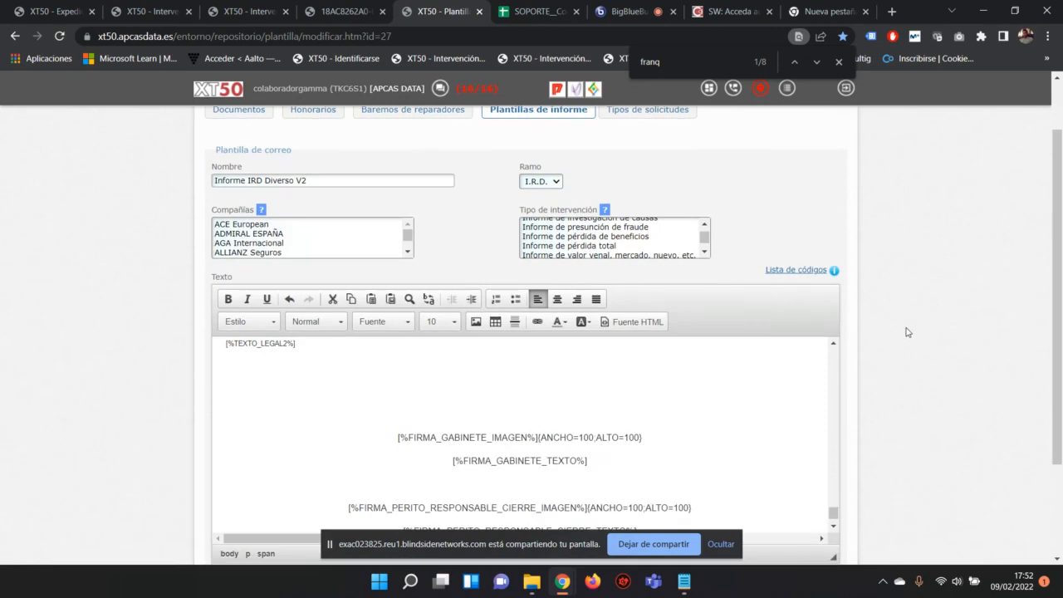
pyautogui.scroll(-1, 908, 333)
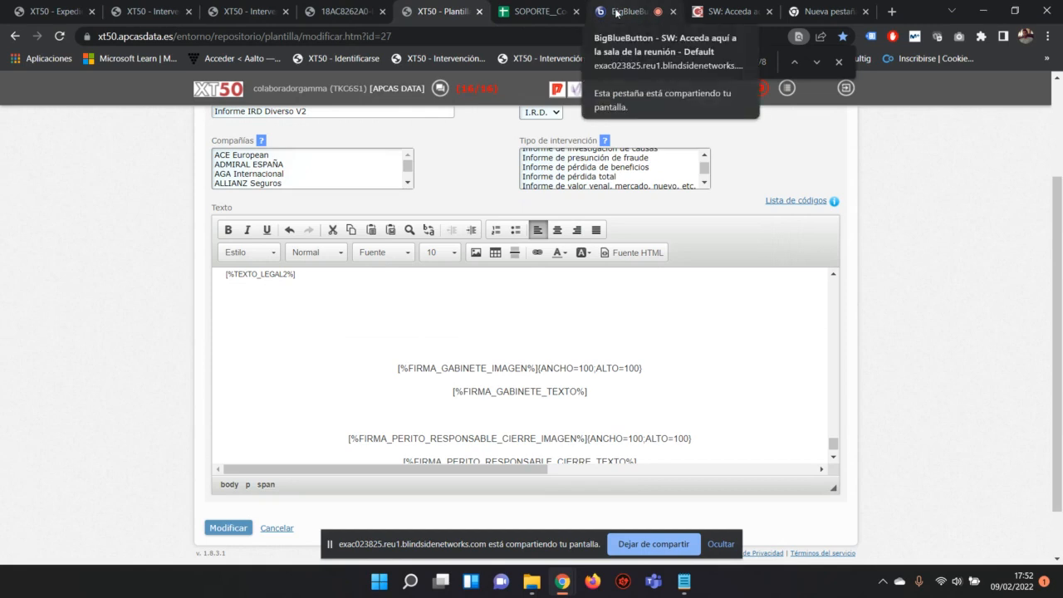
pyautogui.click(617, 13)
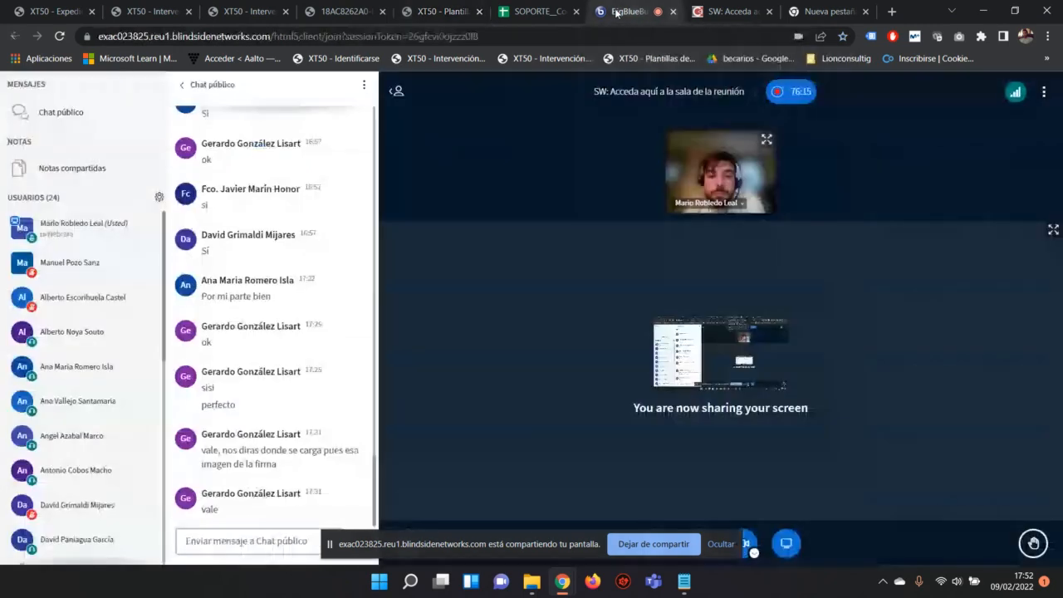
# Step: Glance at the SOPORTE code spreadsheet and the template editor, then return to the meeting
pyautogui.click(541, 10)
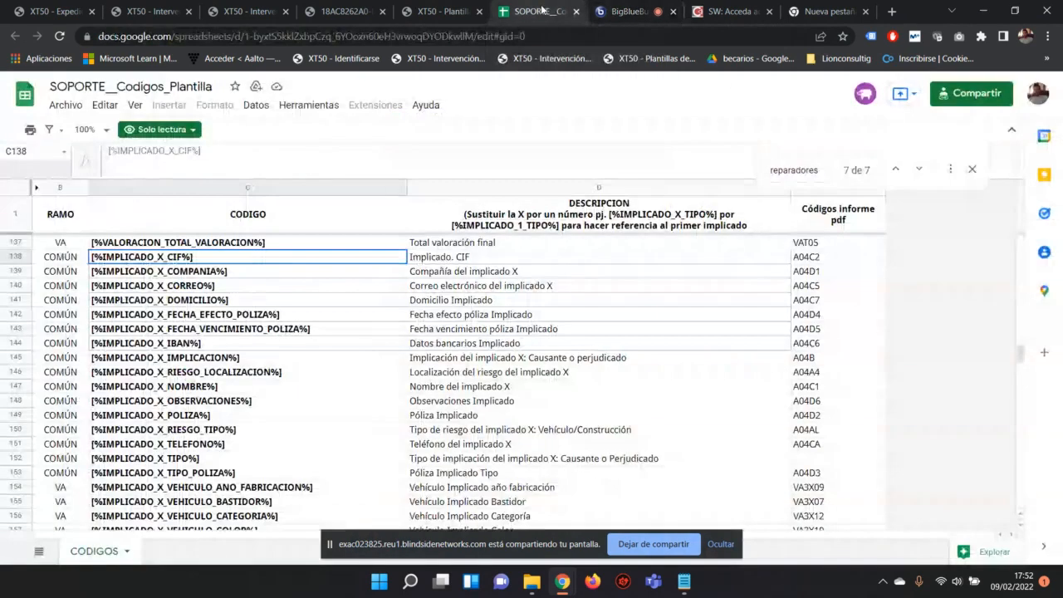
pyautogui.click(618, 12)
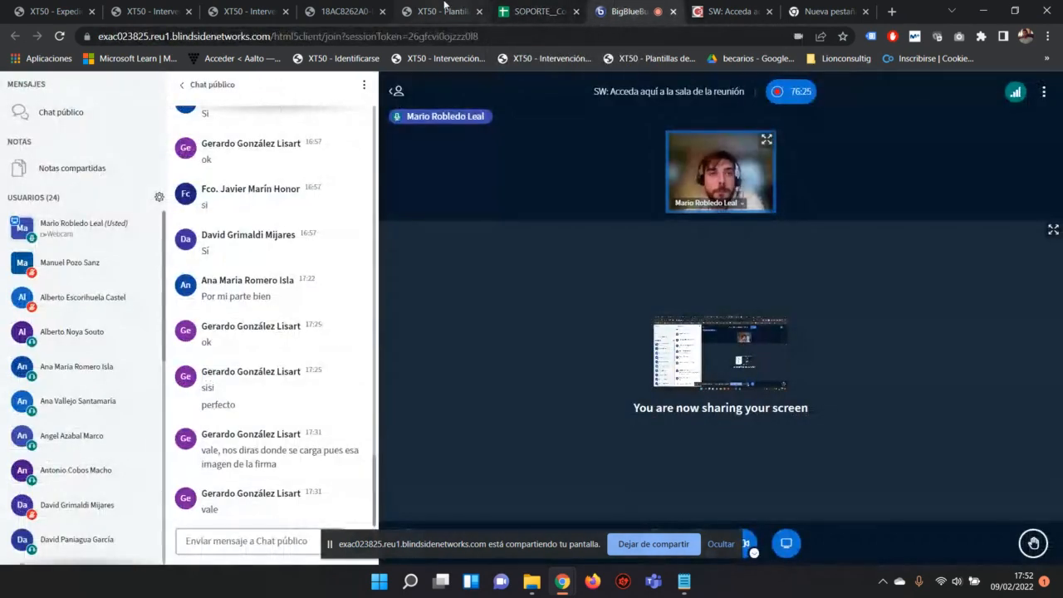
pyautogui.click(444, 10)
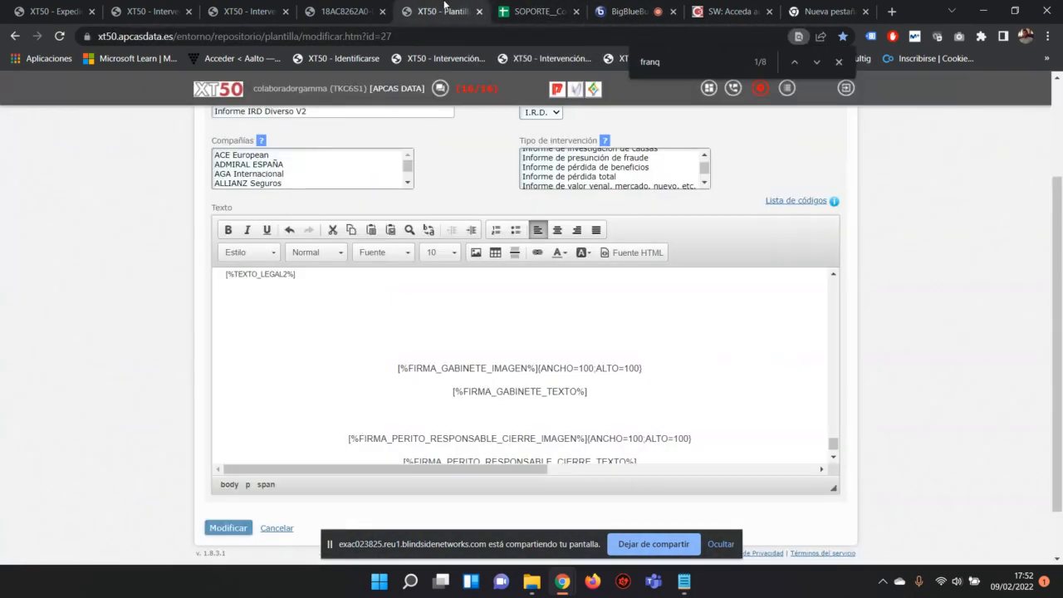
pyautogui.click(634, 10)
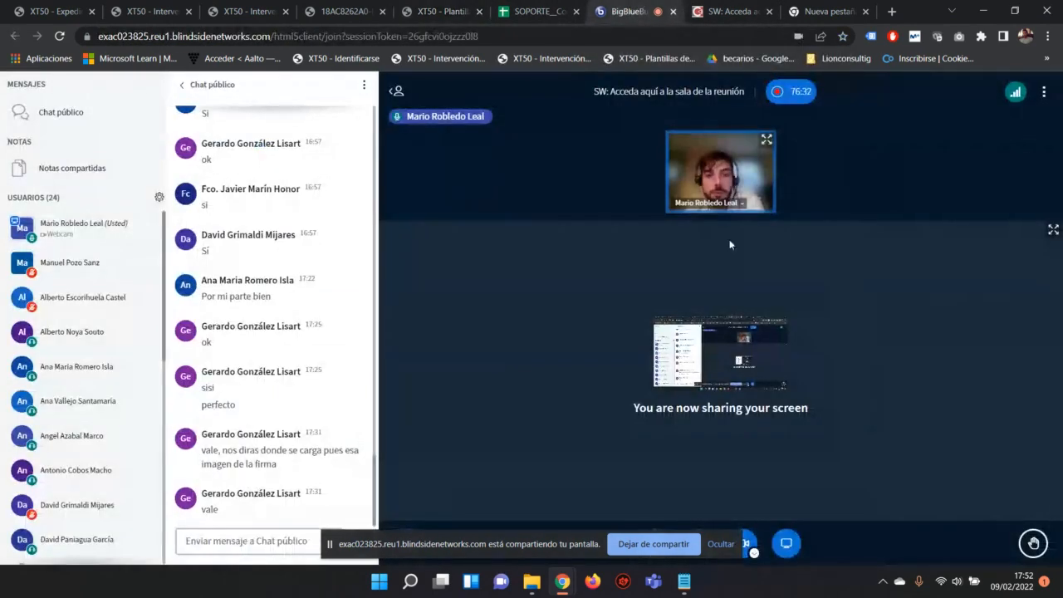
# Step: Stop the webcam and share it again with the Blur virtual background
pyautogui.click(741, 544)
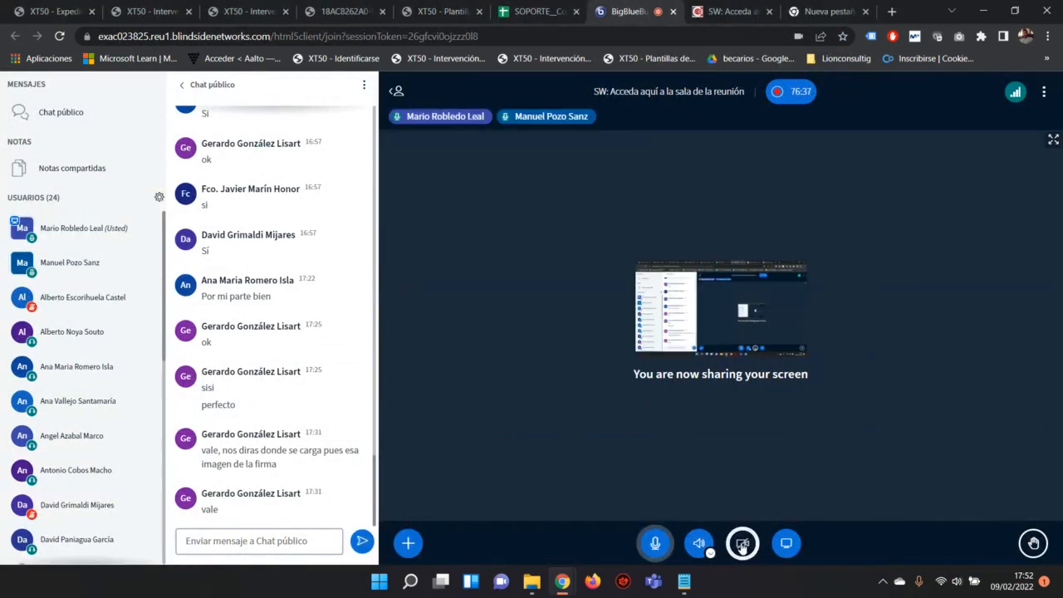
pyautogui.click(741, 544)
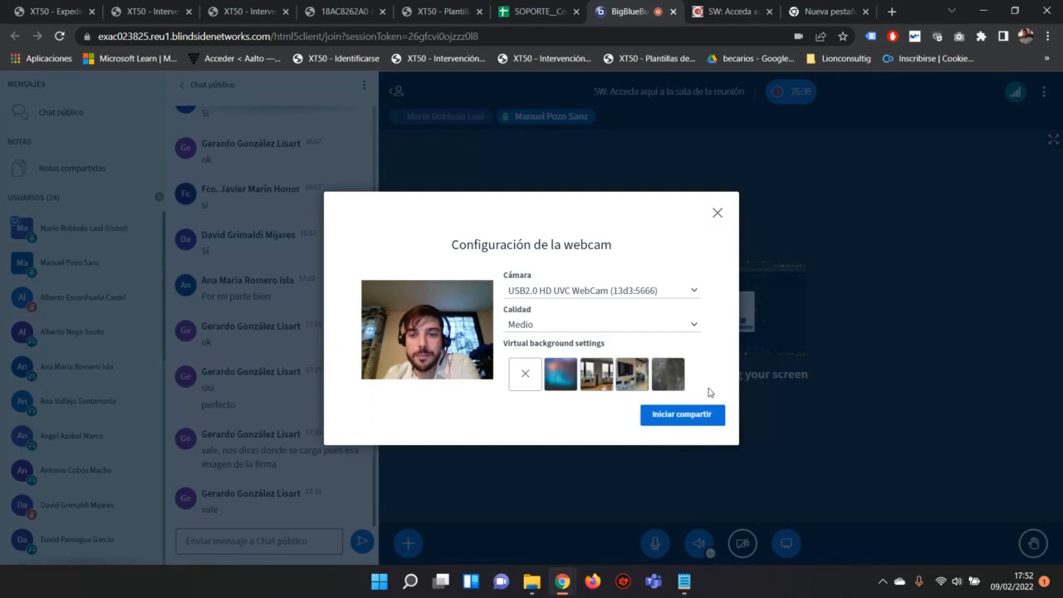
pyautogui.click(559, 378)
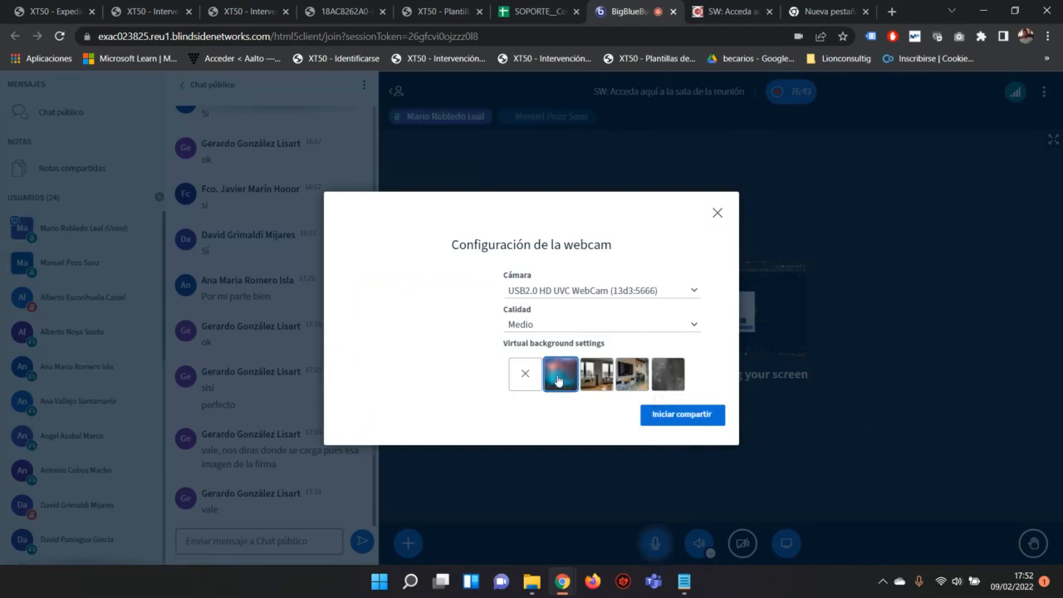
pyautogui.click(657, 414)
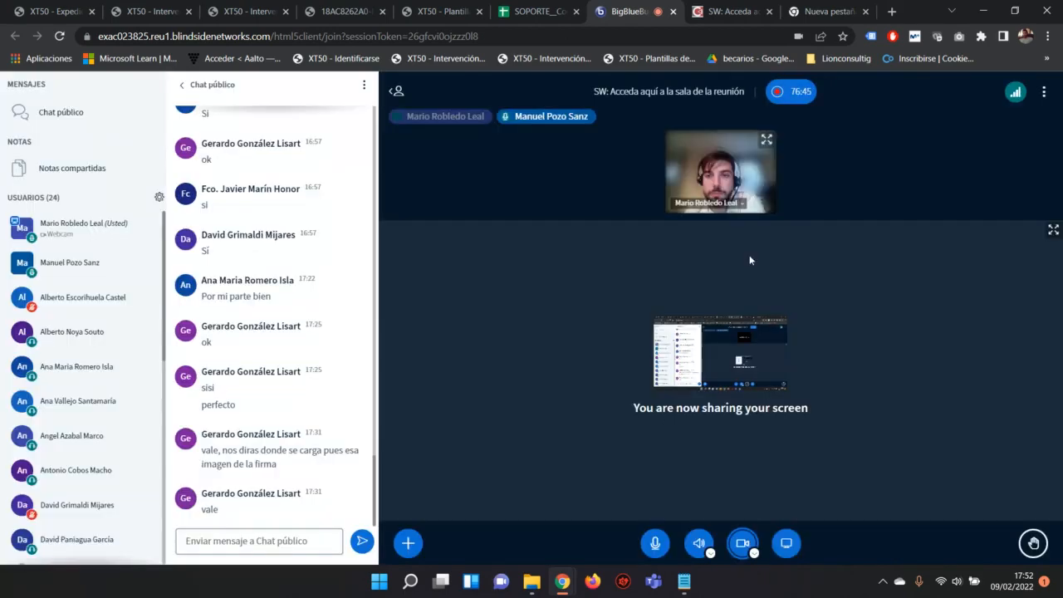
# Step: Close the template editor's find bar and open Configuración at Sistema de valoración
pyautogui.click(536, 12)
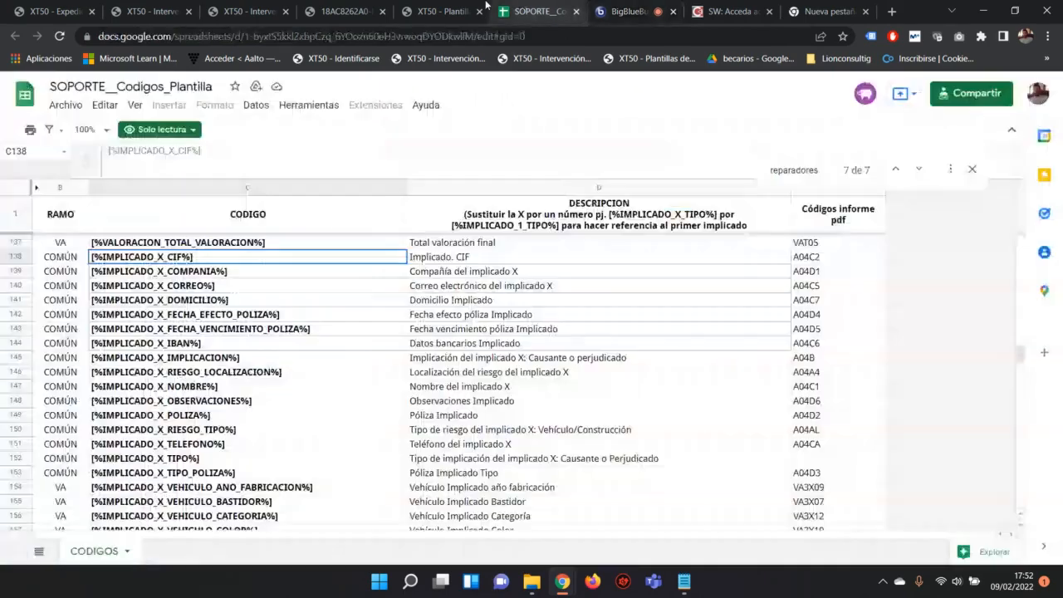
pyautogui.click(440, 12)
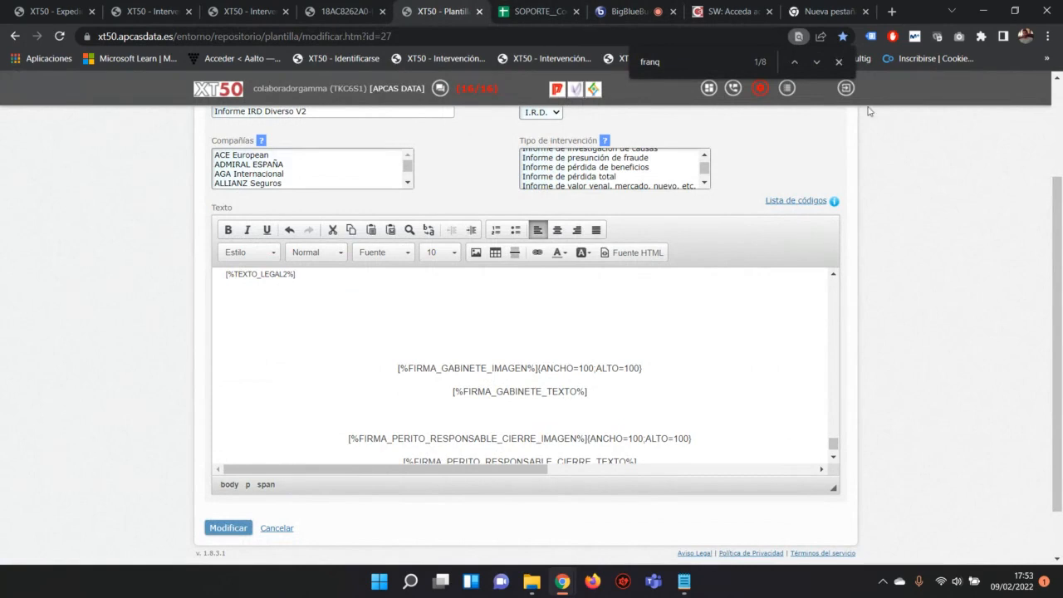
pyautogui.click(839, 60)
pyautogui.scroll(3, 723, 351)
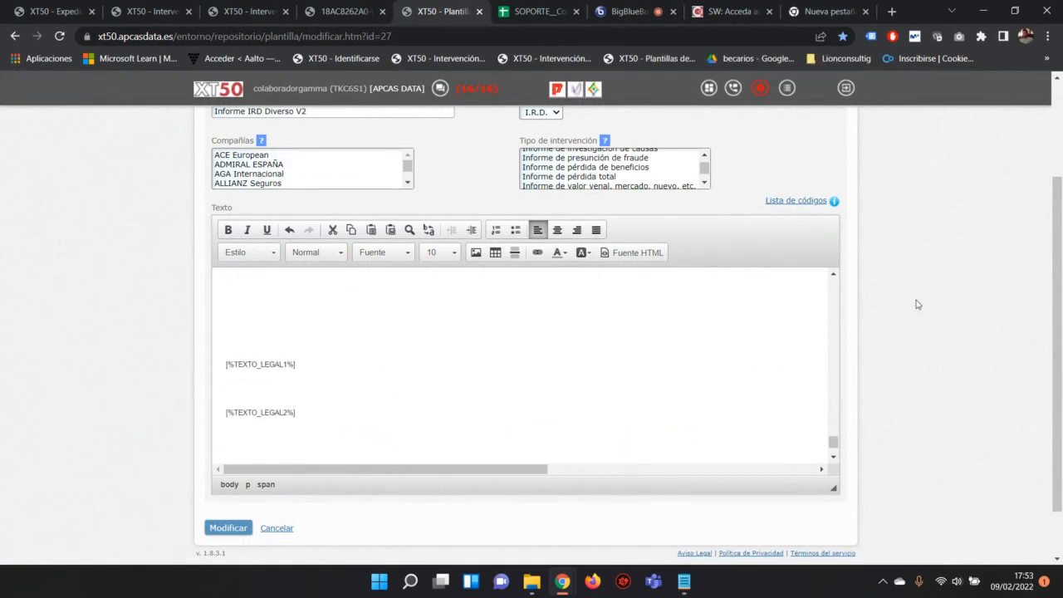
pyautogui.scroll(3, 919, 301)
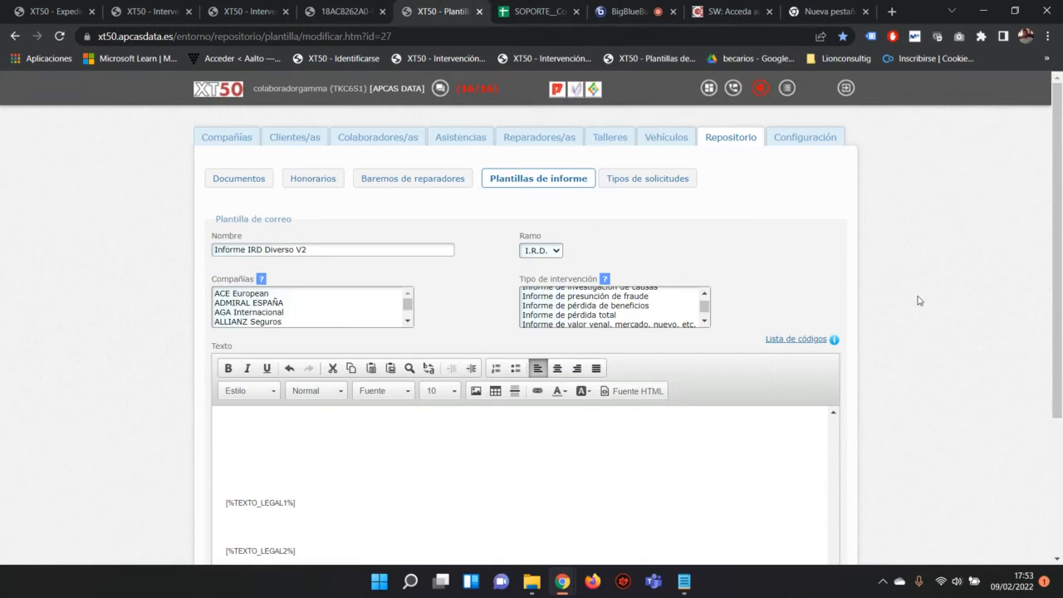
pyautogui.click(806, 139)
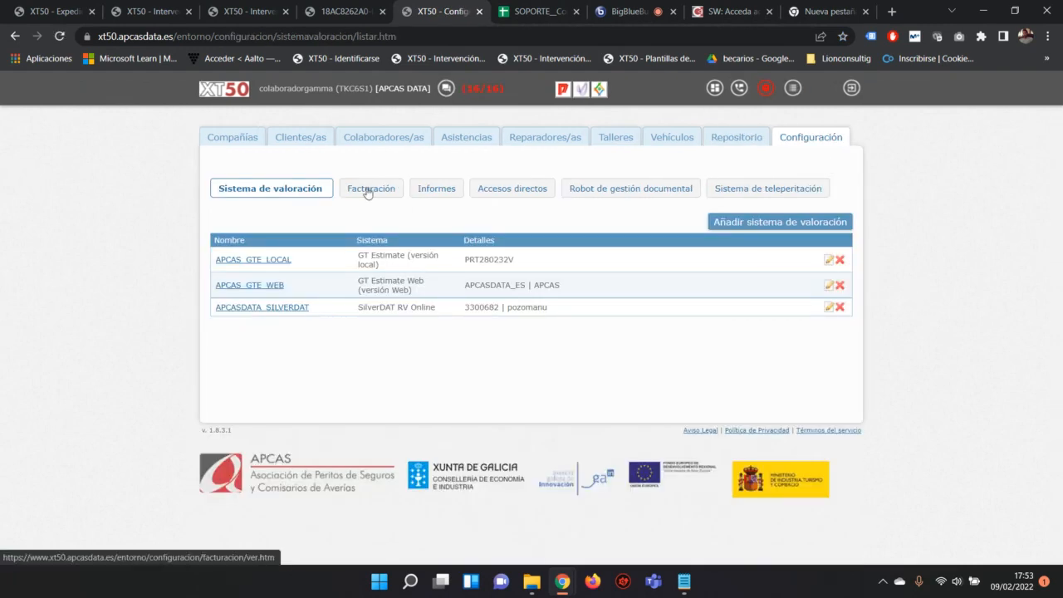
# Step: Review the Informes settings for cover header, footer image, signature and legal texts, then return to PDF page 15
pyautogui.click(433, 190)
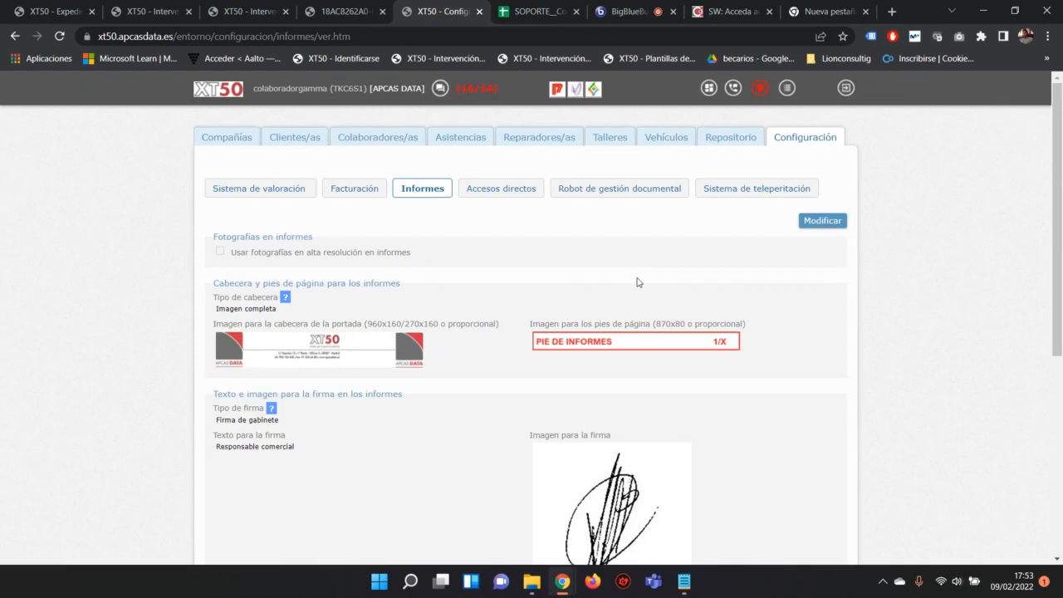
pyautogui.scroll(-5, 638, 283)
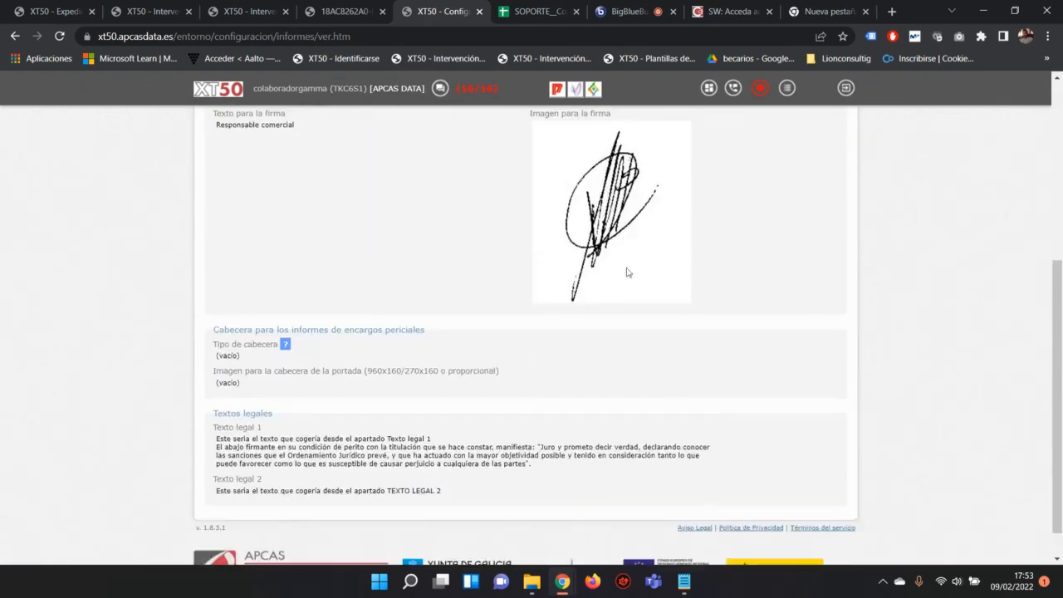
pyautogui.scroll(-1, 652, 286)
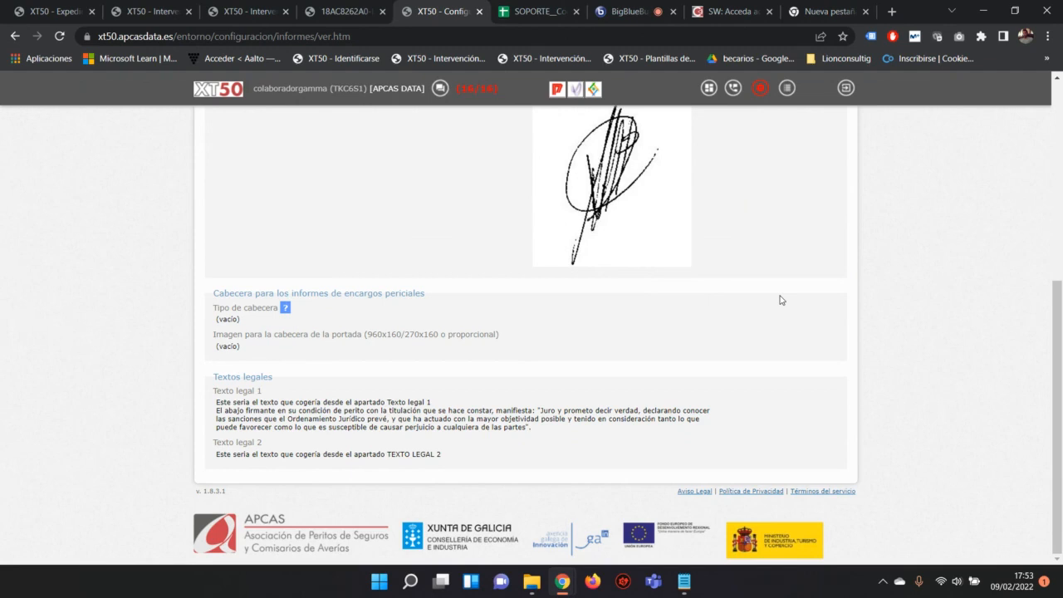
pyautogui.scroll(2, 780, 300)
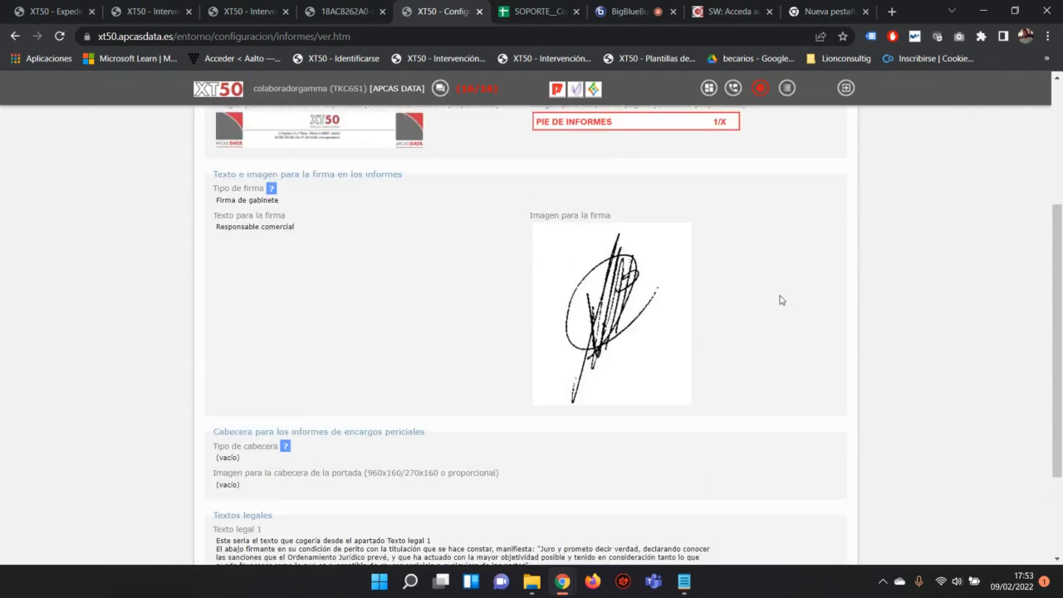
pyautogui.scroll(1, 547, 285)
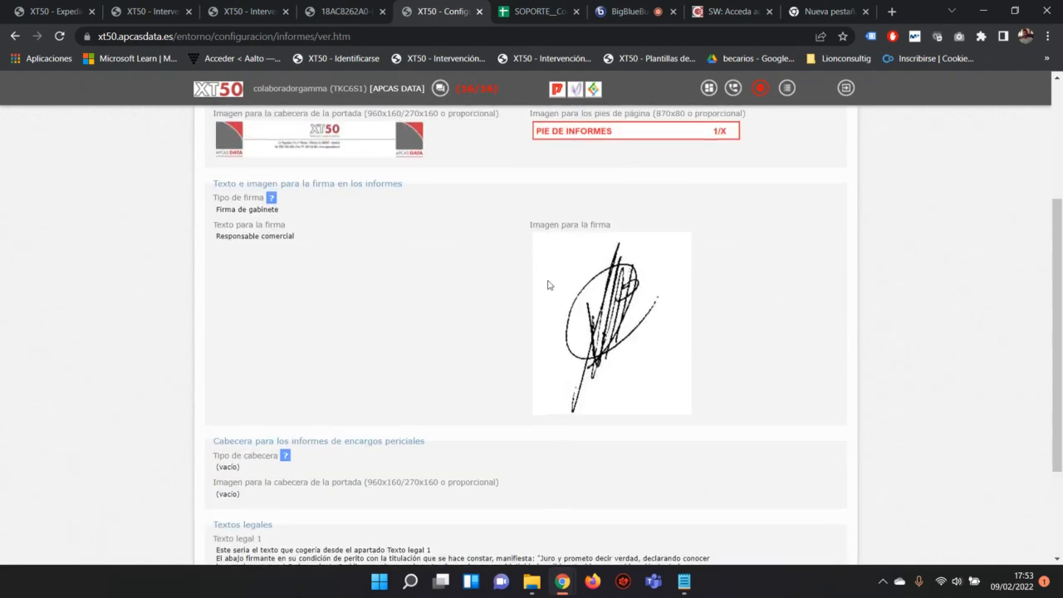
pyautogui.scroll(1, 547, 285)
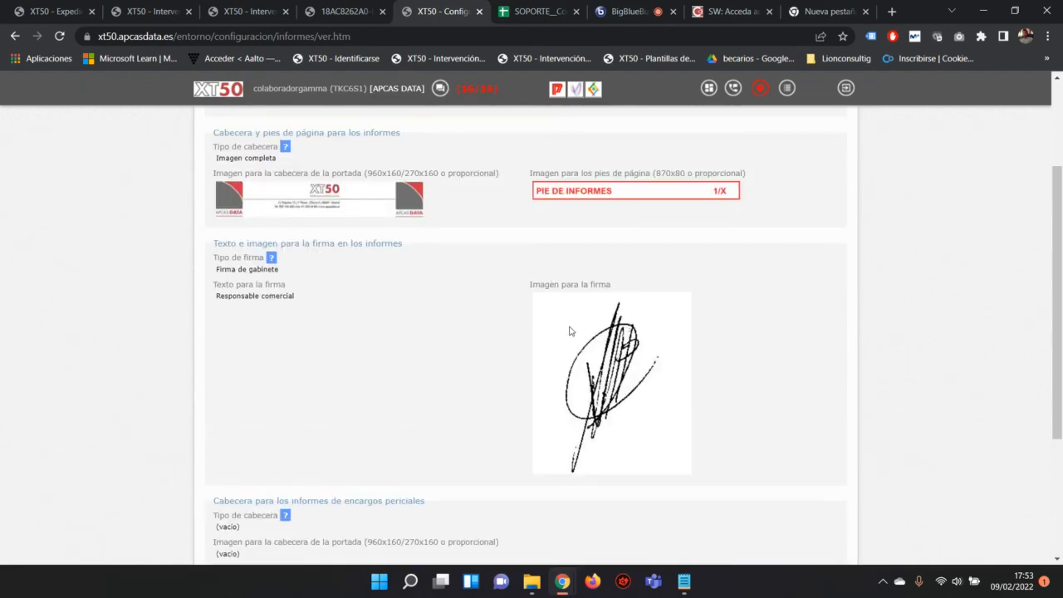
pyautogui.click(344, 12)
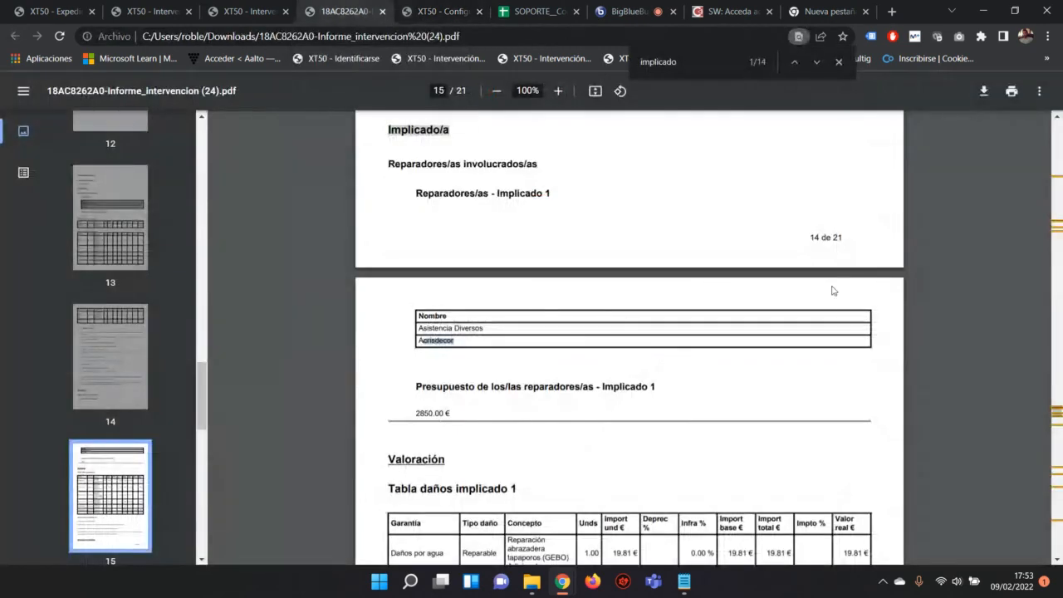
# Step: Compare the report's first page with the configured cover header image
pyautogui.scroll(20, 1059, 370)
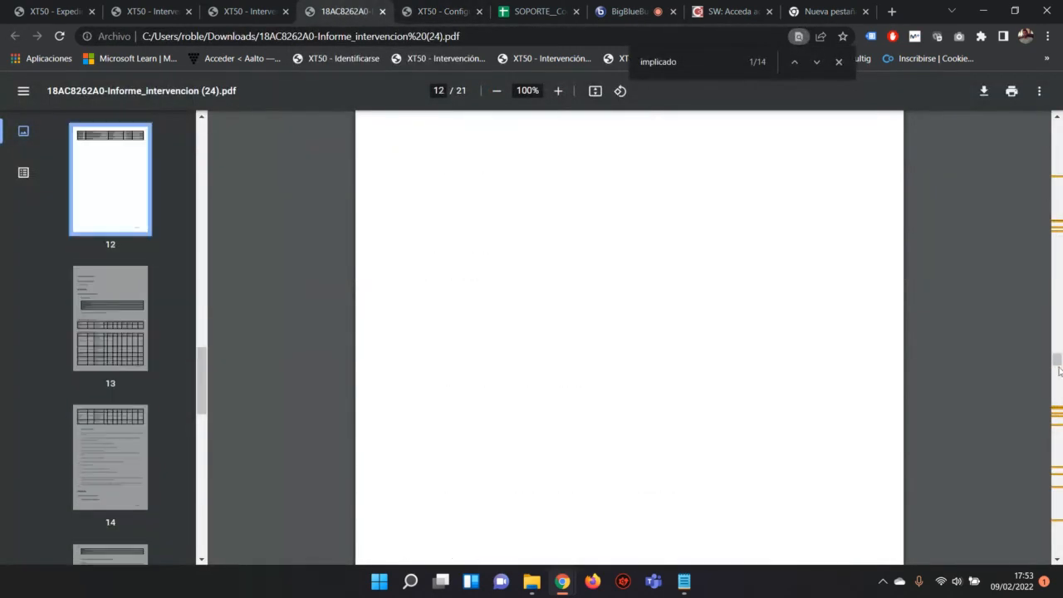
pyautogui.press('Home')
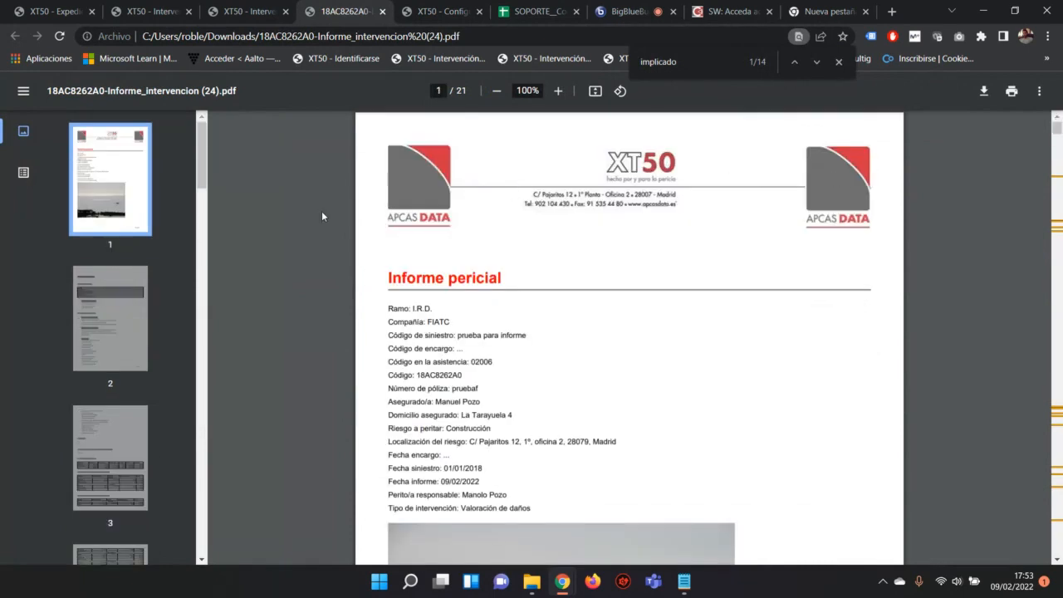
pyautogui.click(448, 11)
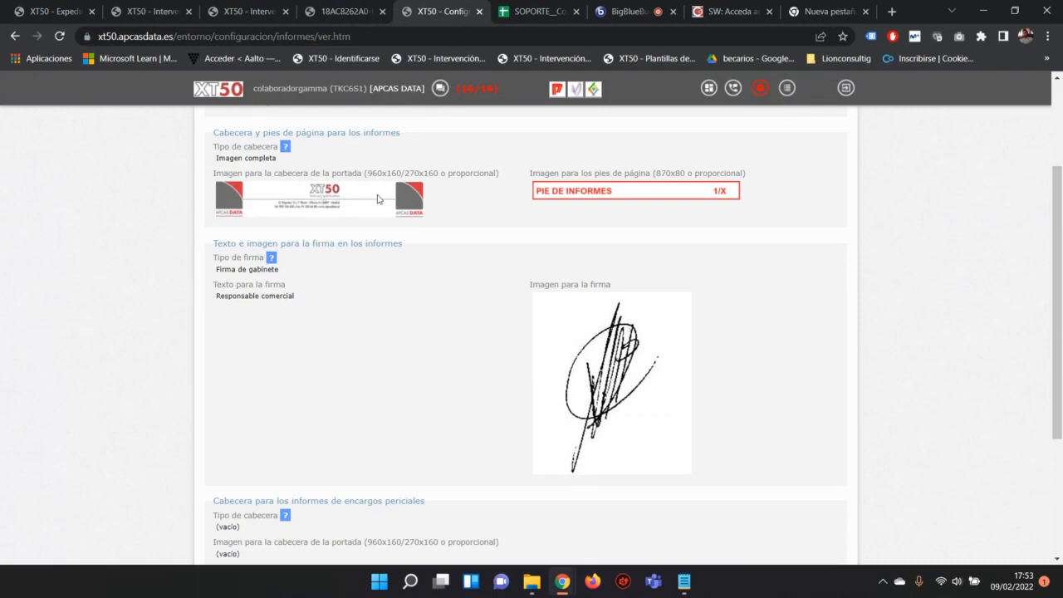
pyautogui.moveTo(461, 203); pyautogui.dragTo(214, 207)
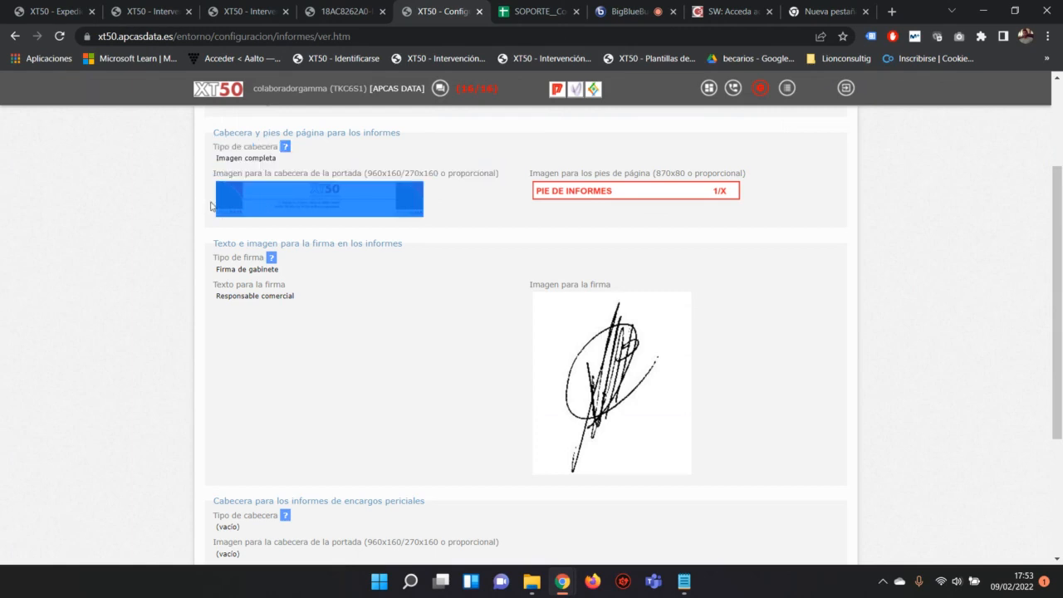
pyautogui.click(403, 297)
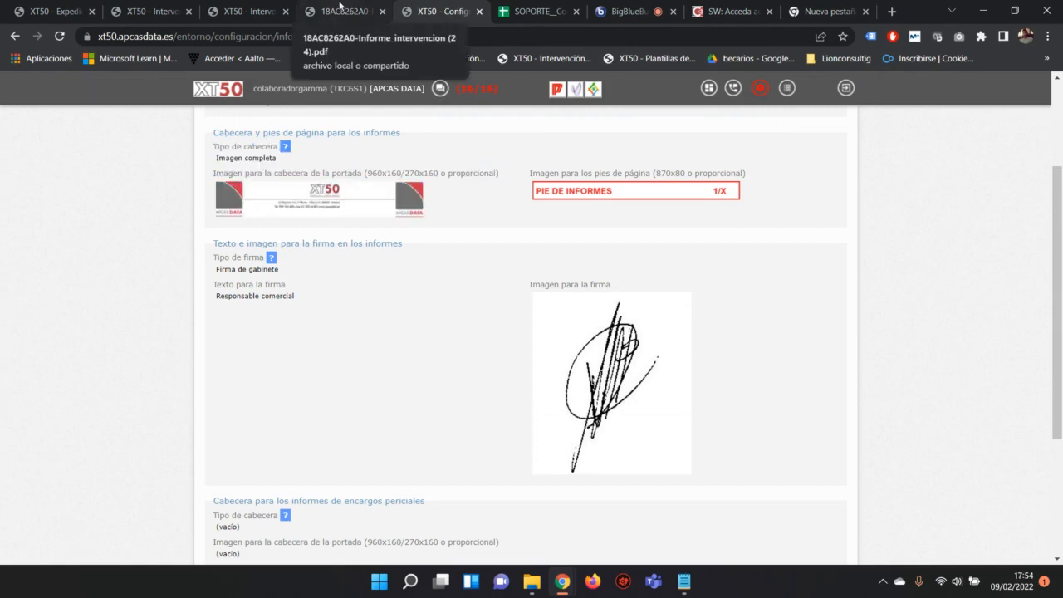
# Step: Move through the PDF to page 21 with the signature image, 'Responsable comercial', Madrid date and RGPD text
pyautogui.click(339, 7)
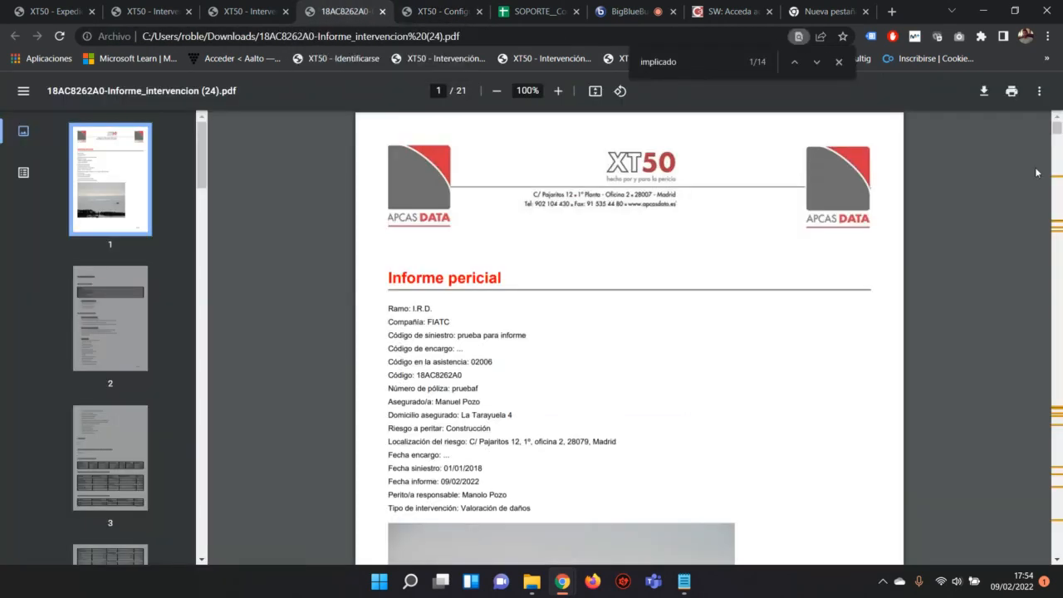
pyautogui.moveTo(1051, 138); pyautogui.dragTo(1060, 541)
pyautogui.scroll(2, 905, 352)
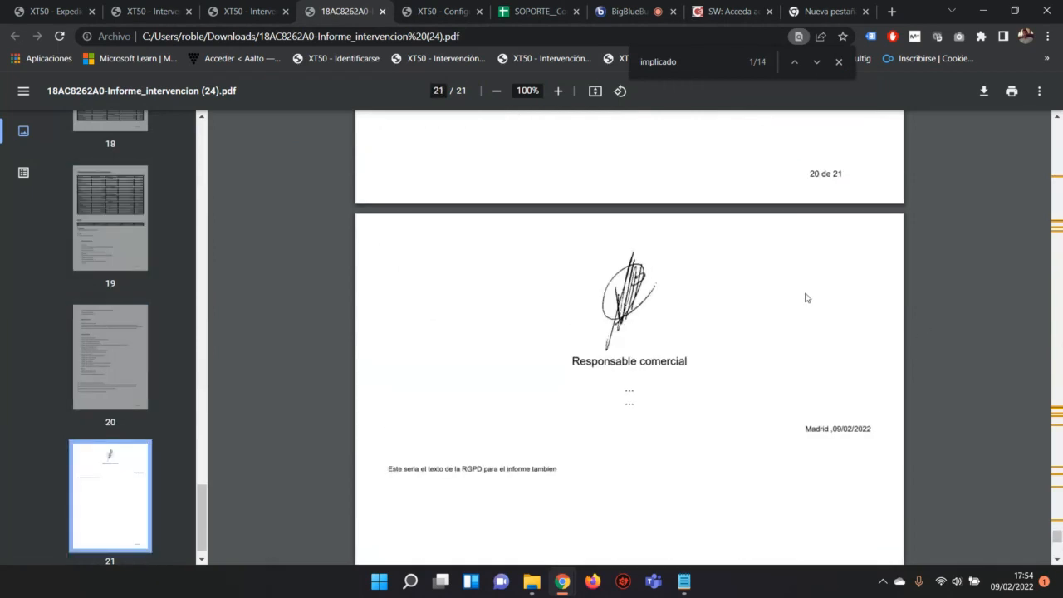
pyautogui.scroll(3, 822, 282)
pyautogui.scroll(-2, 790, 327)
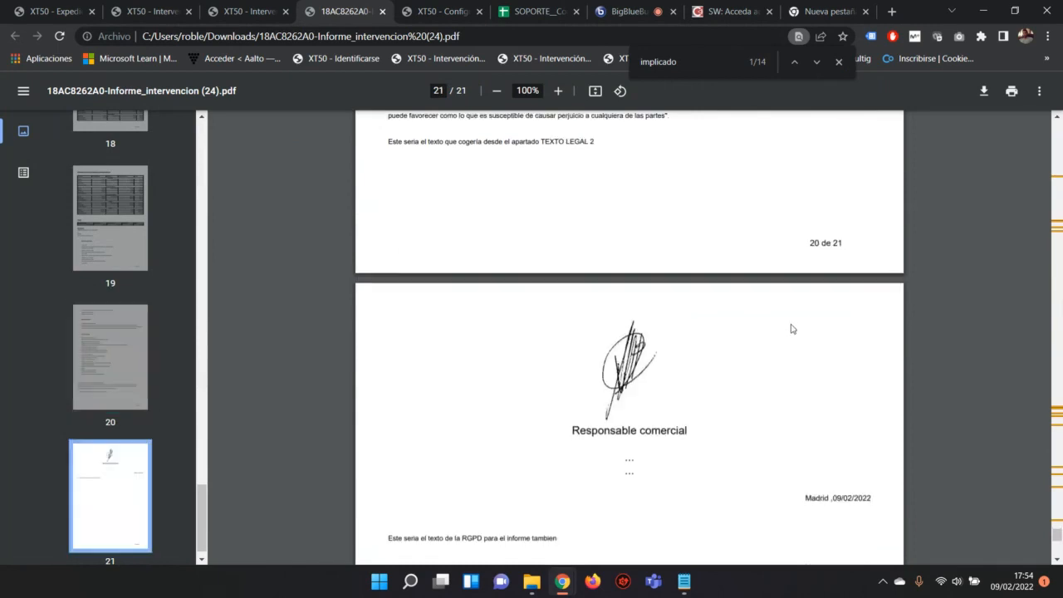
pyautogui.scroll(2, 793, 329)
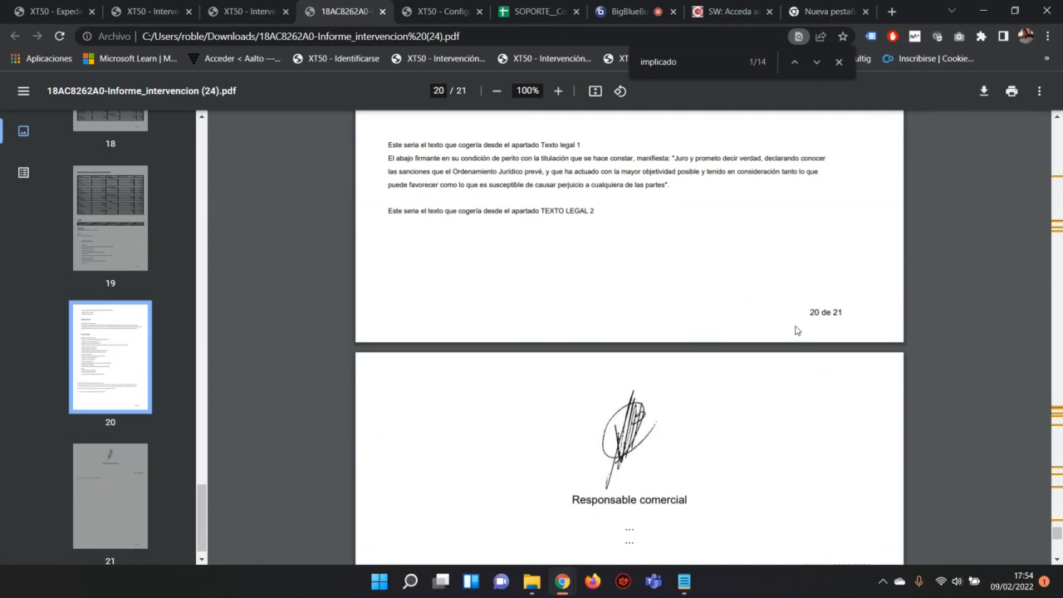
# Step: Highlight Texto legal 1 and Texto legal 2 in XT50 Config and match them against PDF page 20
pyautogui.click(437, 10)
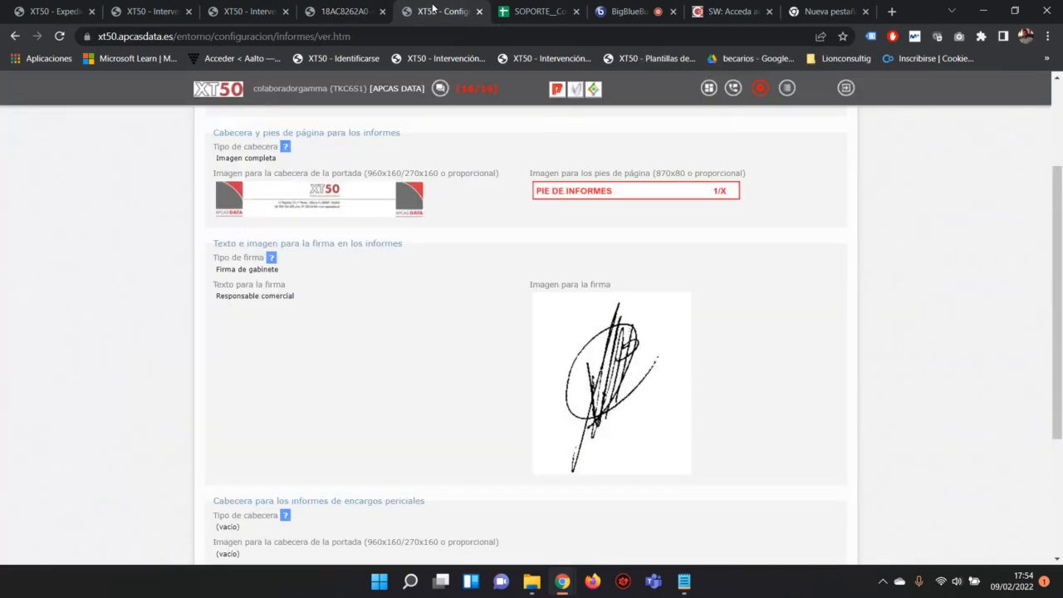
pyautogui.scroll(-1, 558, 363)
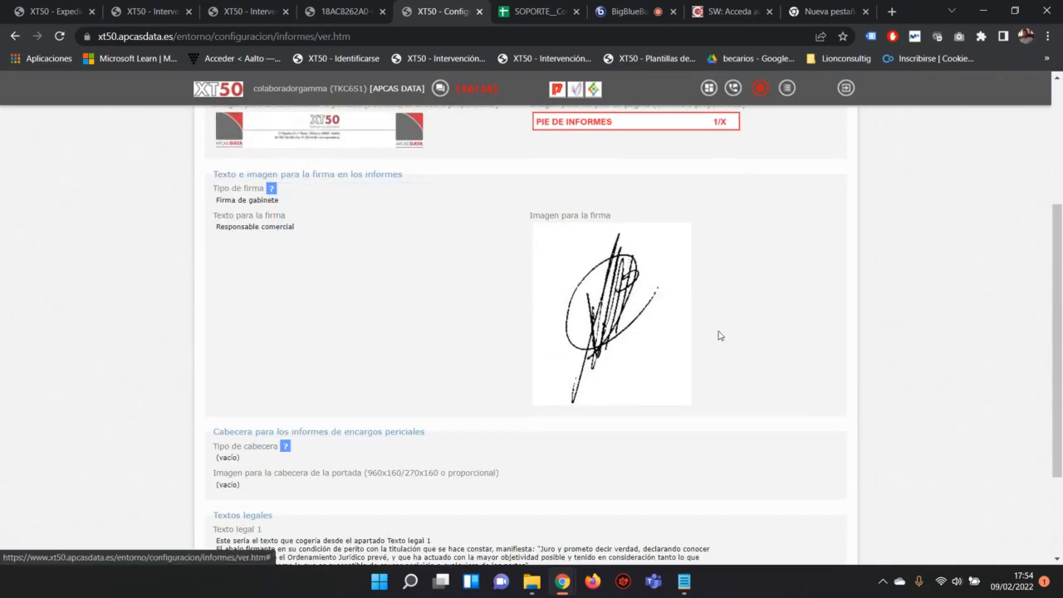
pyautogui.hotkey('ctrl', 'shift', 'Tab')
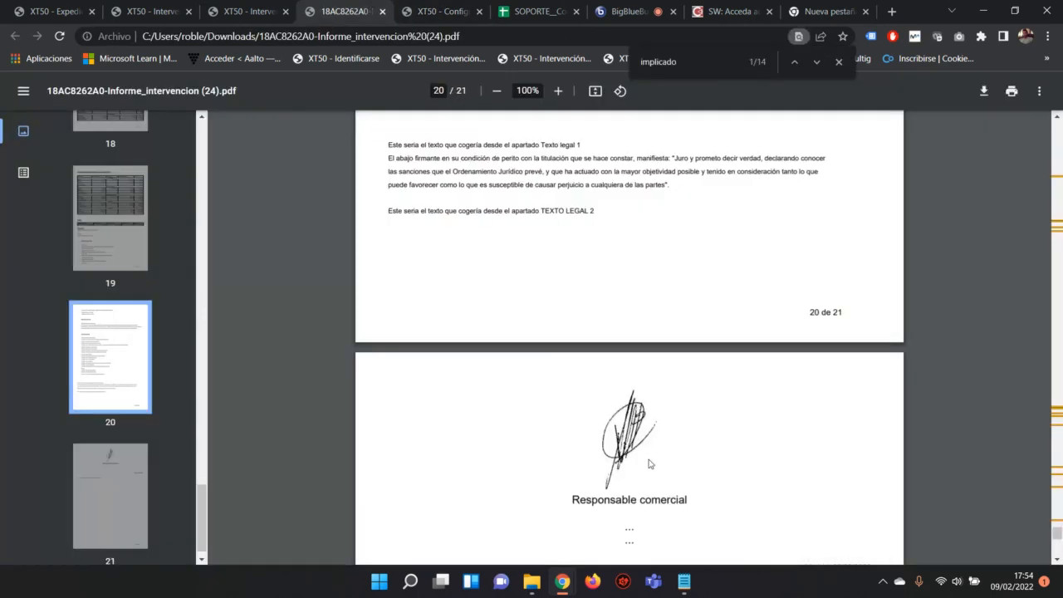
pyautogui.scroll(-3, 607, 434)
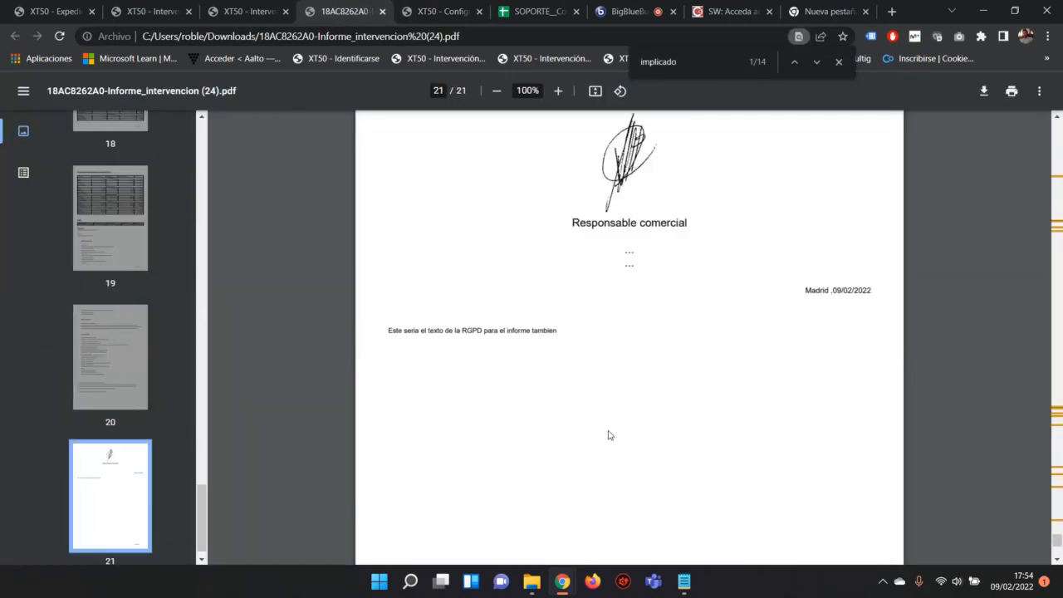
pyautogui.click(438, 11)
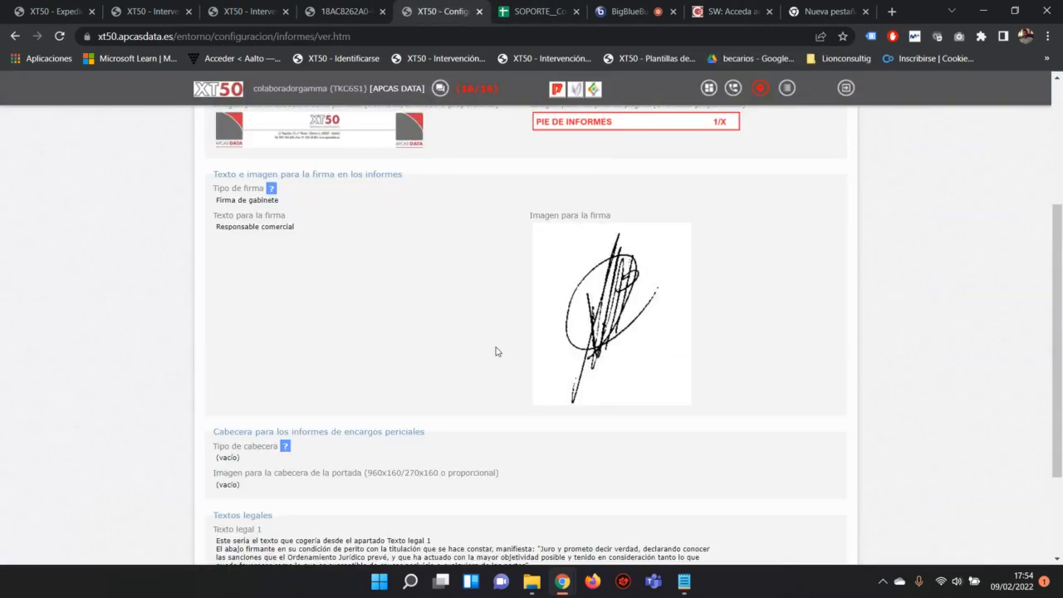
pyautogui.moveTo(550, 501); pyautogui.dragTo(223, 473)
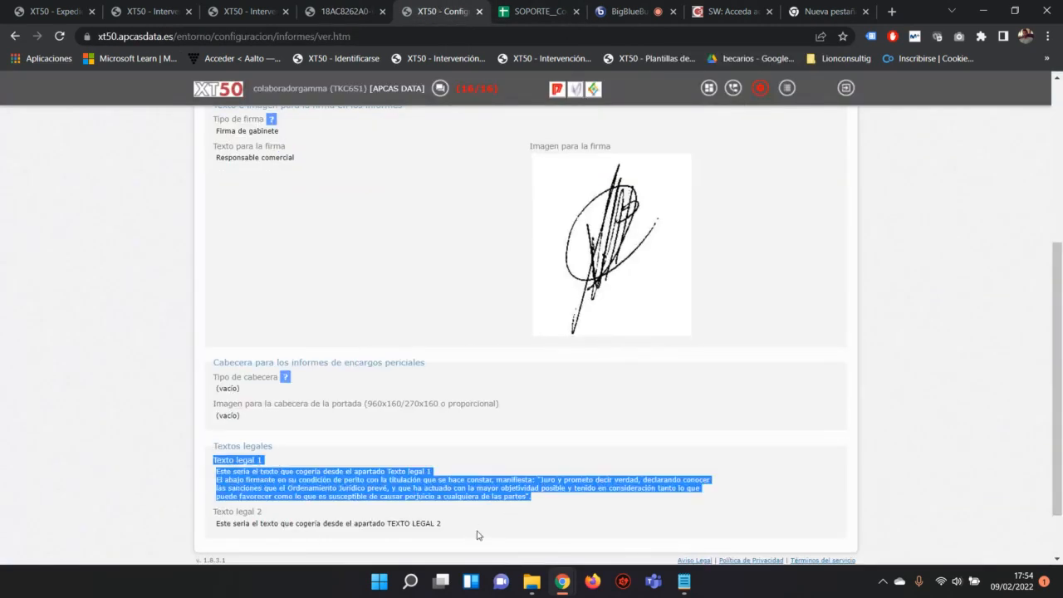
pyautogui.moveTo(442, 524); pyautogui.dragTo(218, 522)
pyautogui.click(344, 11)
pyautogui.scroll(3, 538, 364)
pyautogui.scroll(3, 539, 364)
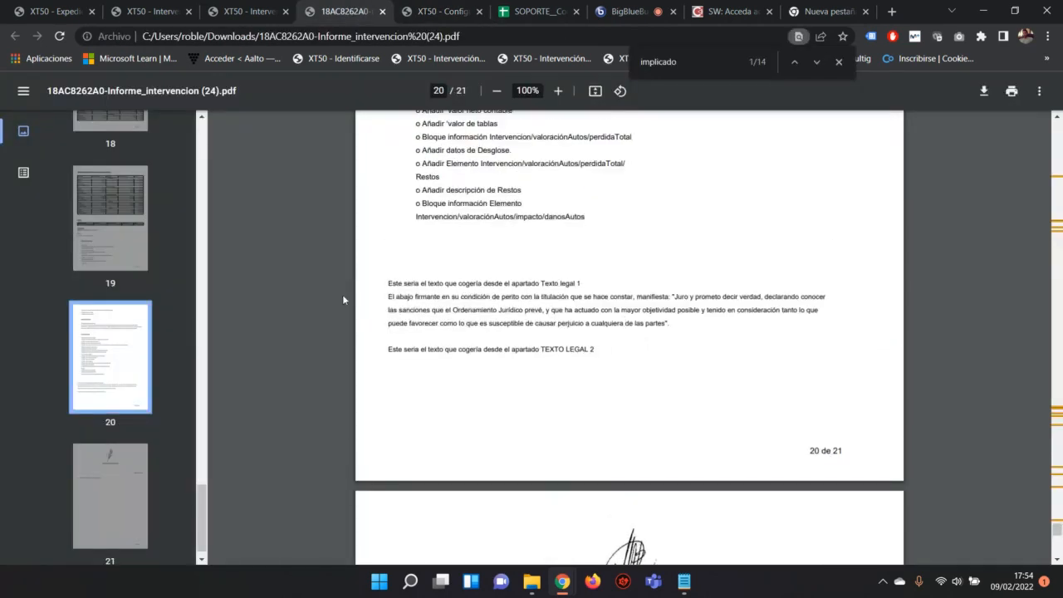
# Step: Highlight page 20's legal texts, review page 21, close the 'implicado' search, and return to BigBlueButton
pyautogui.moveTo(387, 283); pyautogui.dragTo(596, 359)
pyautogui.scroll(-3, 628, 374)
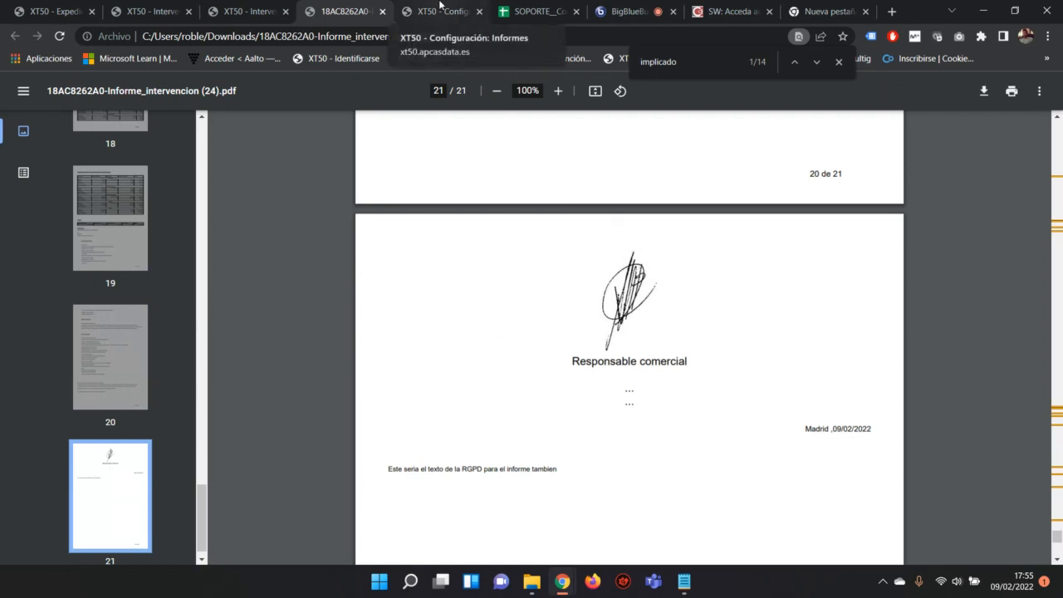
pyautogui.click(839, 61)
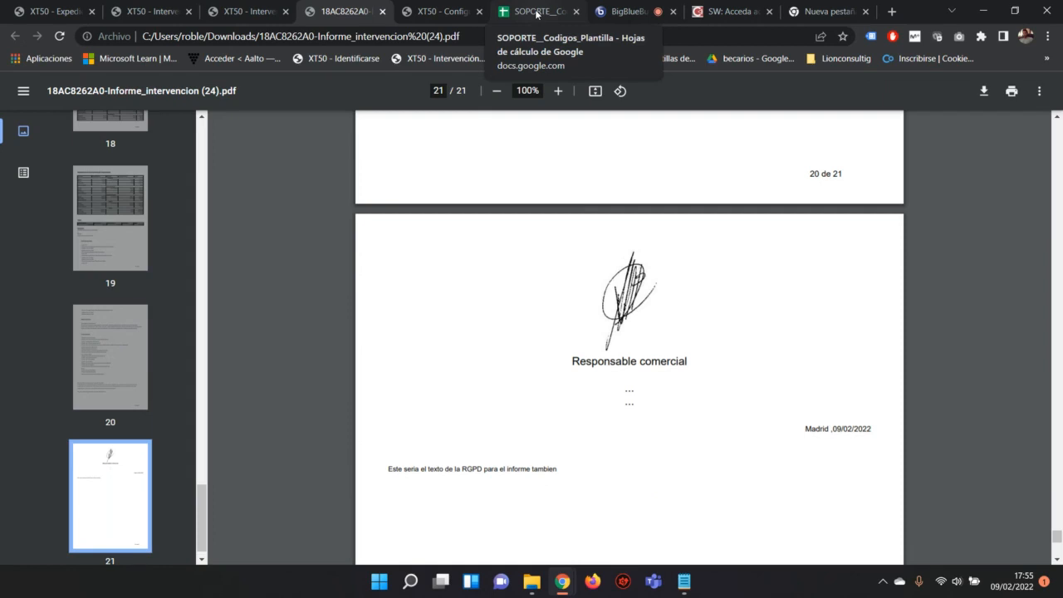
pyautogui.click(622, 10)
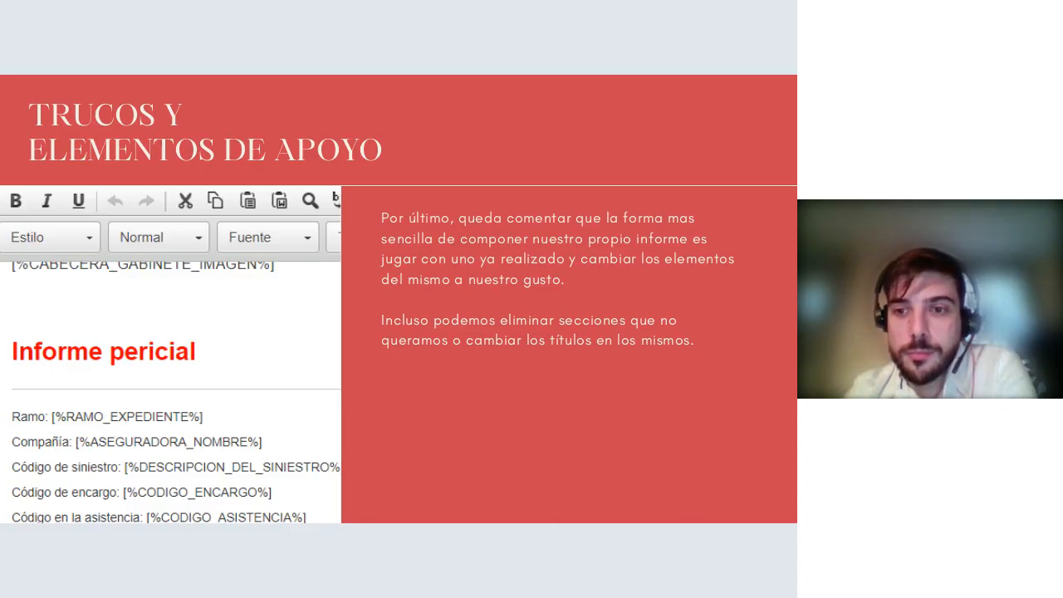
# Step: Move the presentation forward to the closing 'Preguntas y dudas' slide
pyautogui.press('Right')
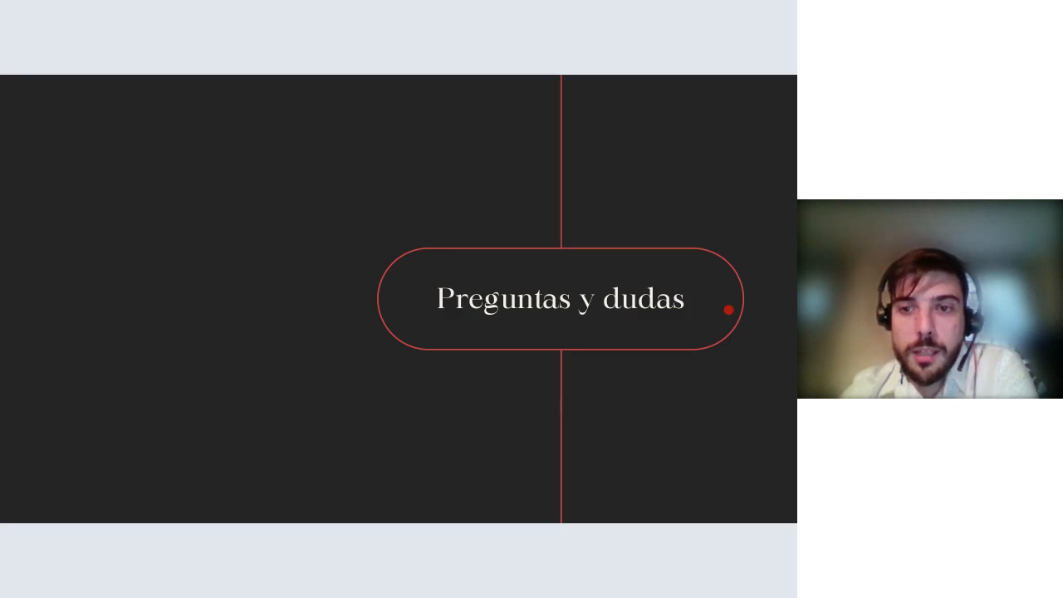
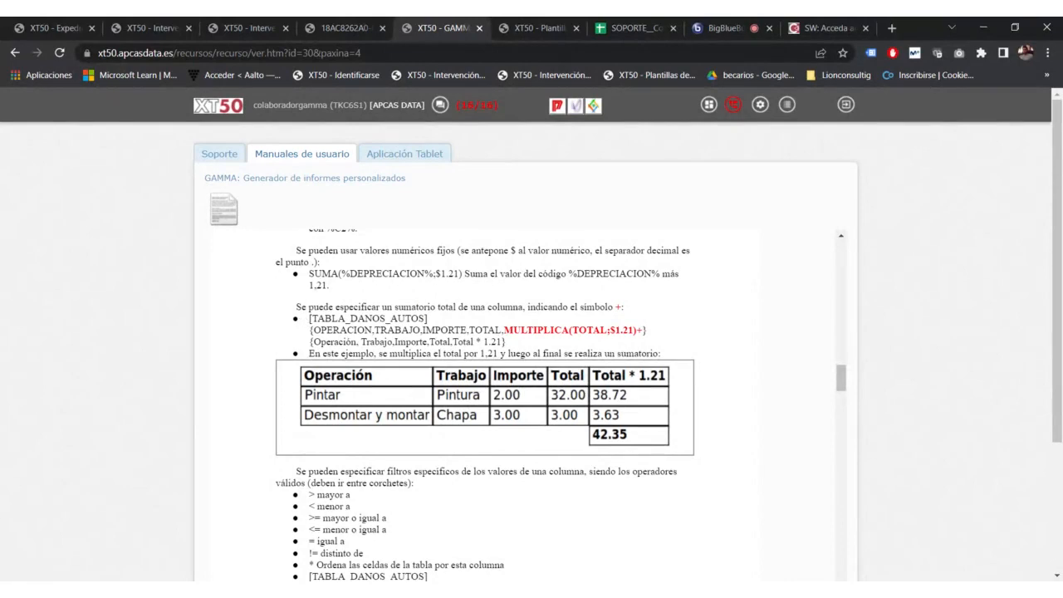
pyautogui.moveTo(309, 318); pyautogui.dragTo(428, 320)
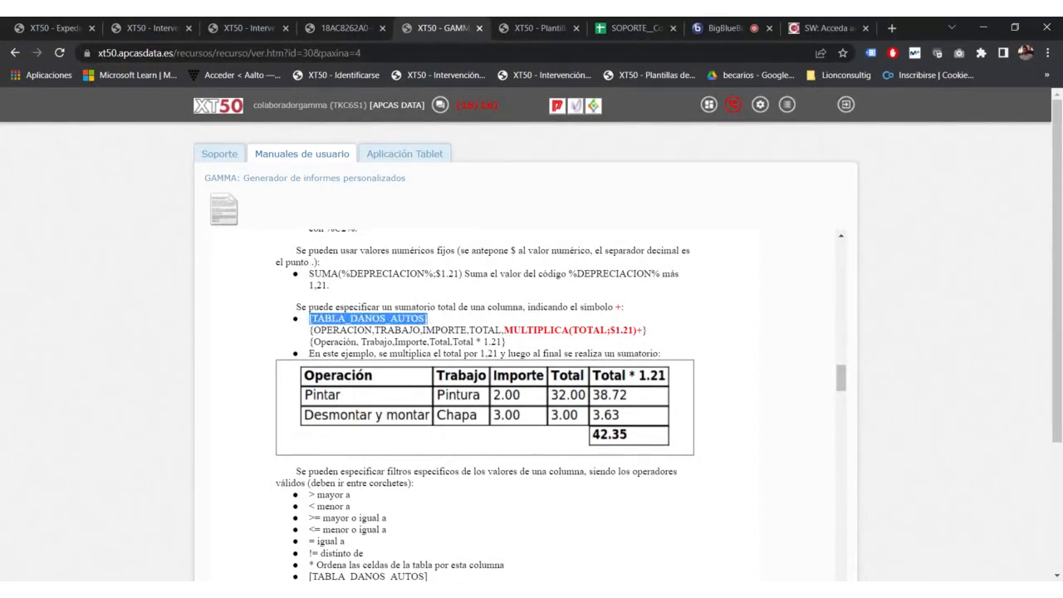
pyautogui.click(310, 337)
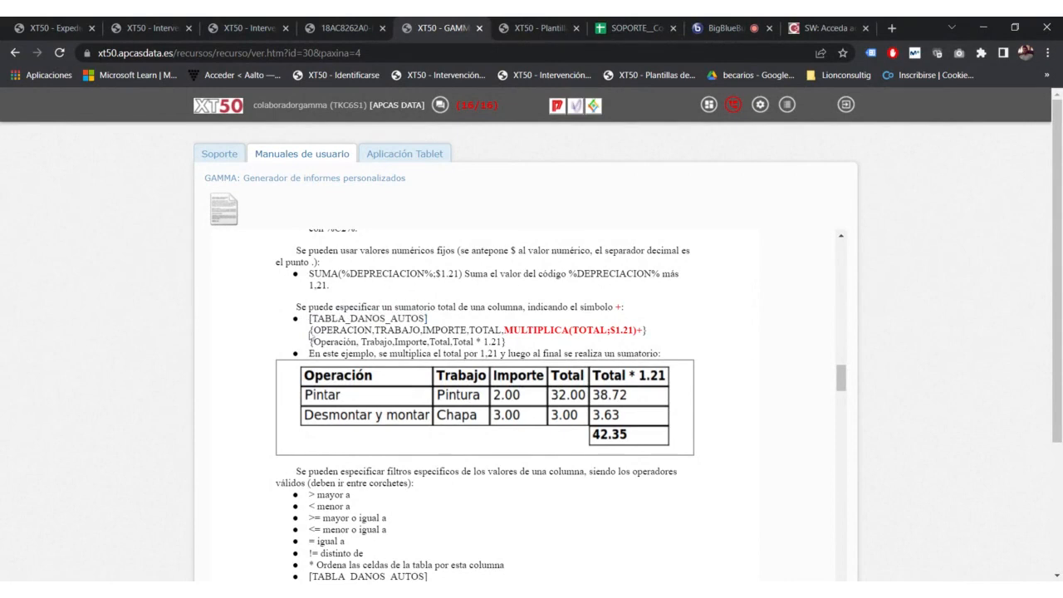
pyautogui.moveTo(308, 329); pyautogui.dragTo(647, 330)
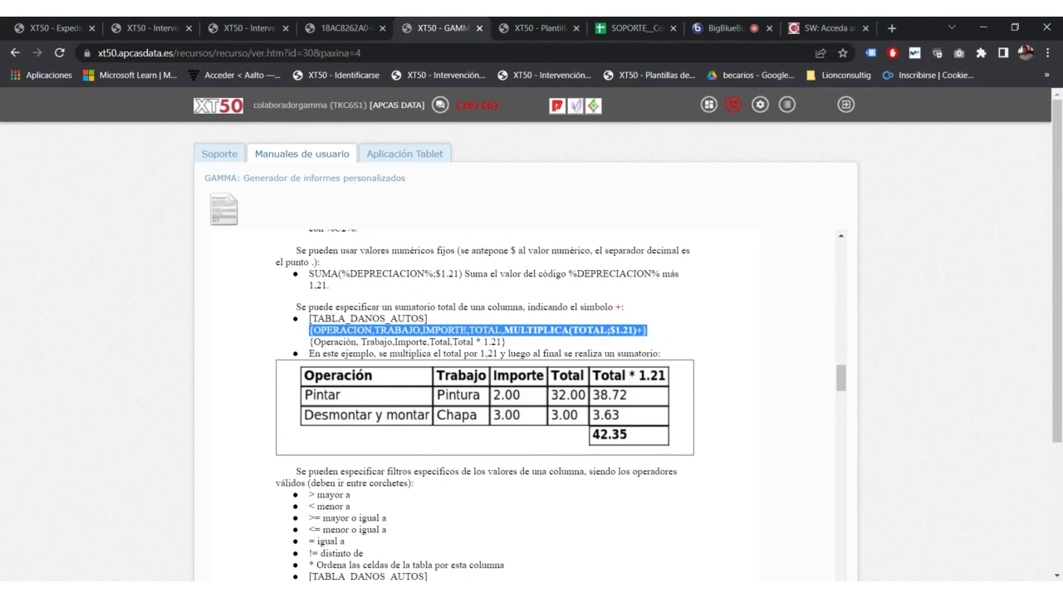
pyautogui.moveTo(372, 331); pyautogui.dragTo(313, 330)
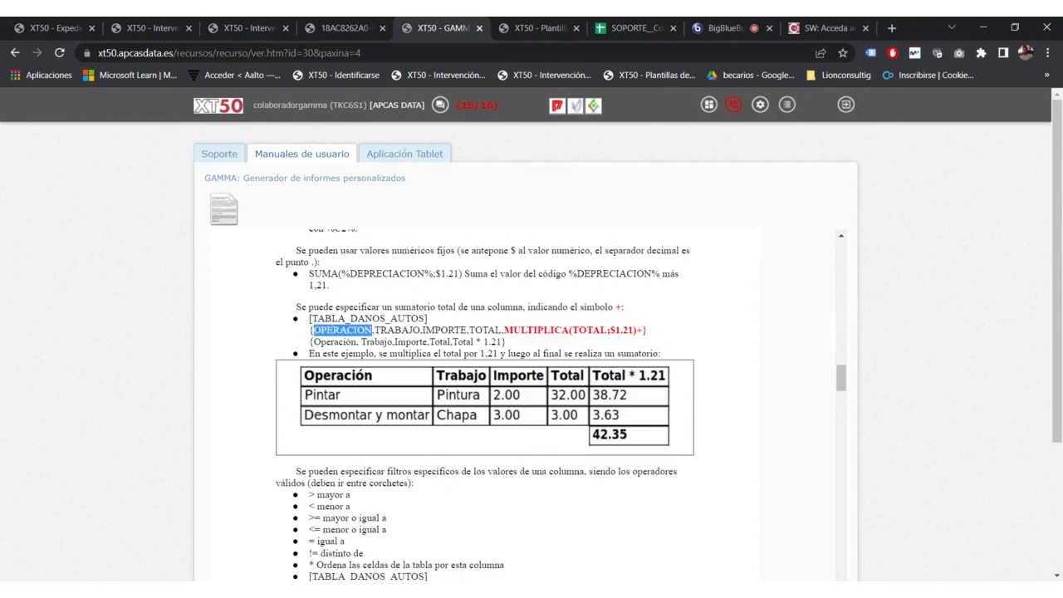
pyautogui.click(401, 375)
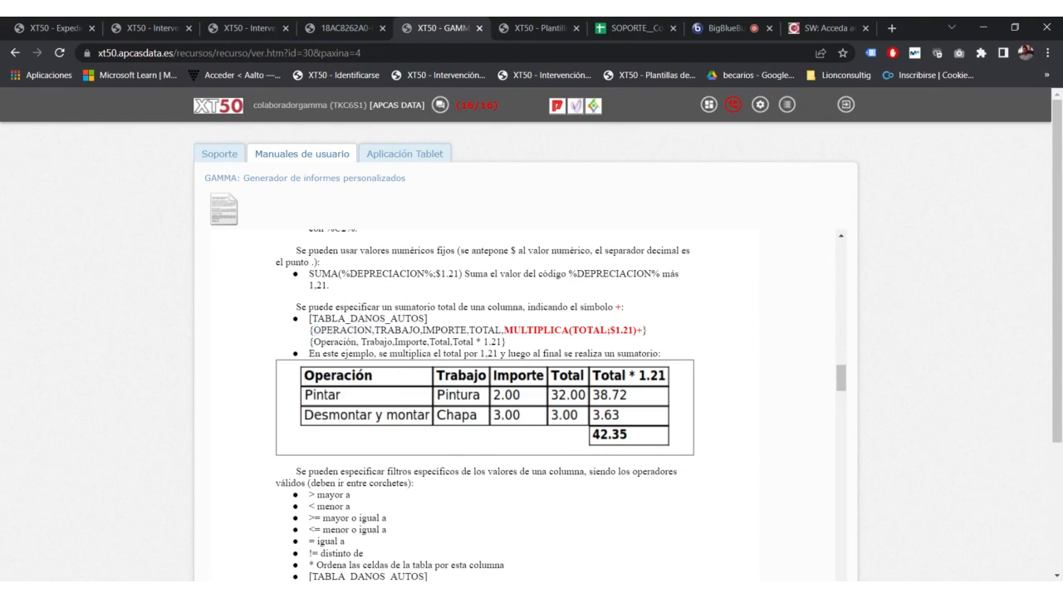
pyautogui.moveTo(374, 331); pyautogui.dragTo(495, 330)
pyautogui.click(507, 323)
pyautogui.moveTo(504, 331); pyautogui.dragTo(645, 330)
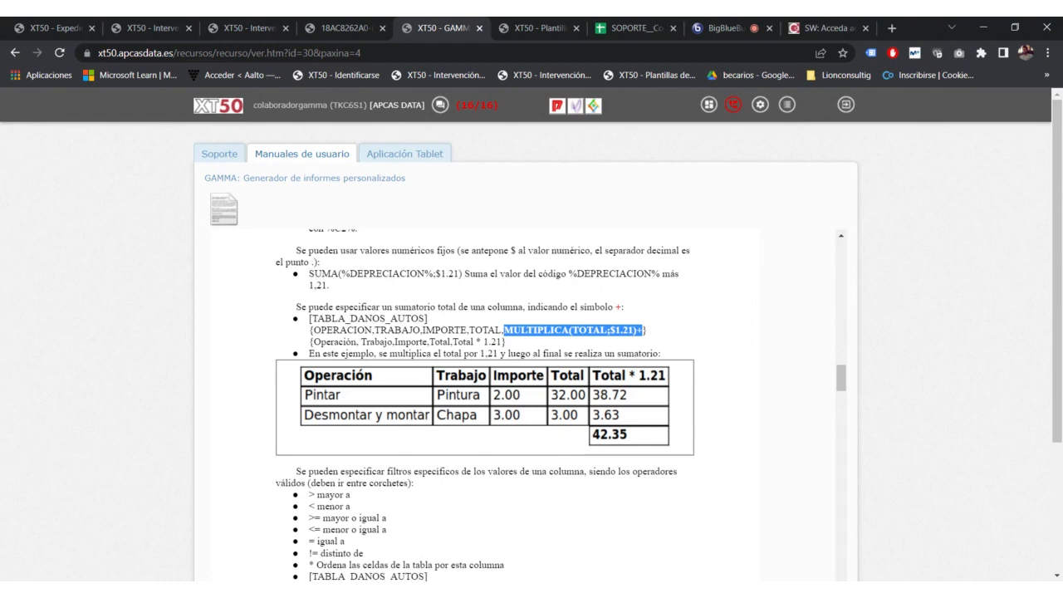
pyautogui.click(644, 330)
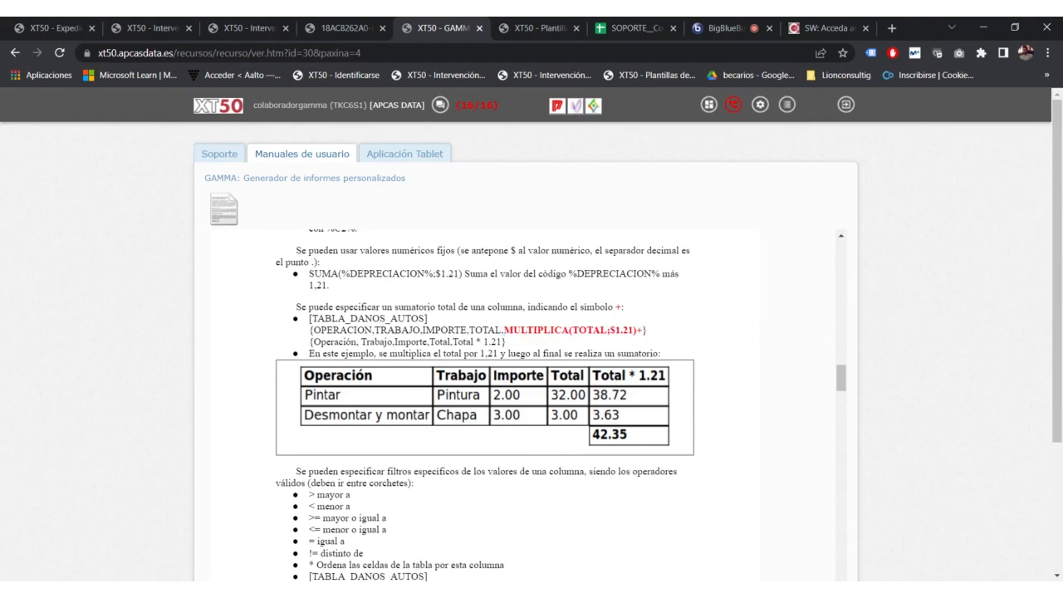
pyautogui.moveTo(503, 330); pyautogui.dragTo(570, 330)
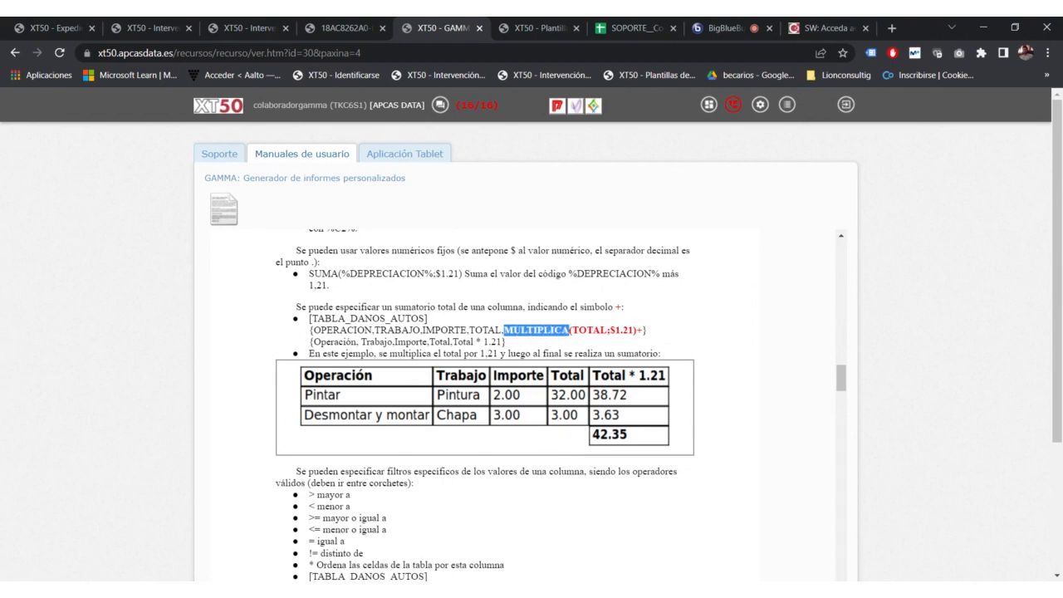
pyautogui.scroll(2, 517, 407)
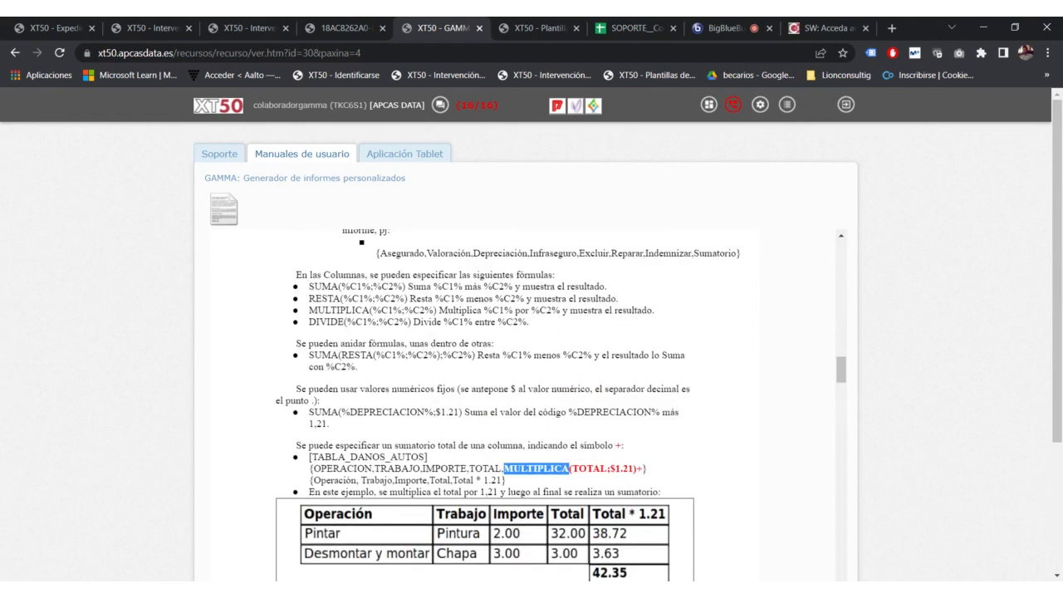
pyautogui.moveTo(307, 311); pyautogui.dragTo(373, 310)
pyautogui.scroll(-1, 564, 408)
pyautogui.click(564, 408)
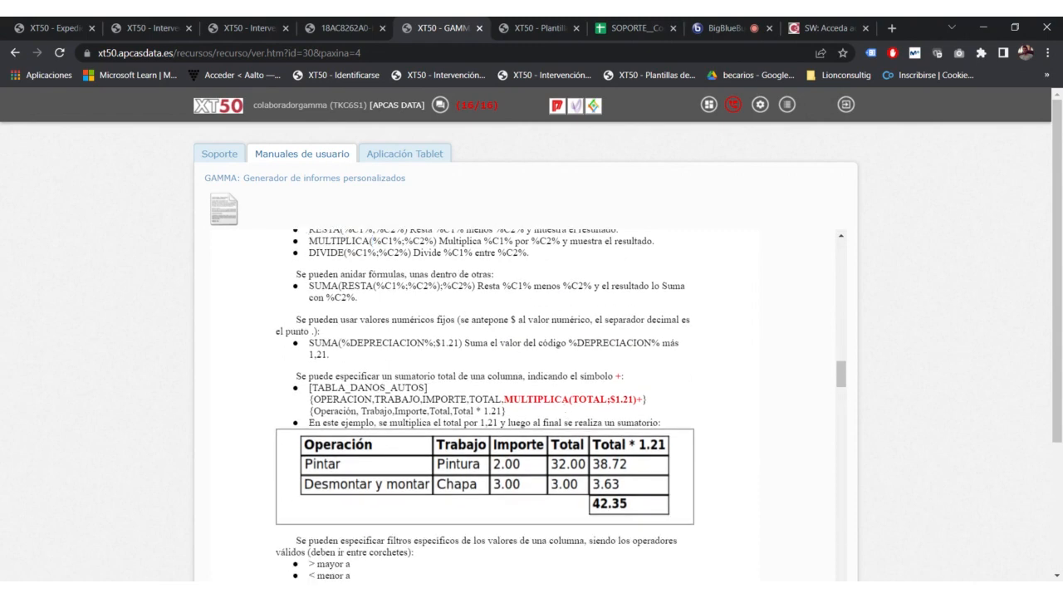
pyautogui.moveTo(503, 400); pyautogui.dragTo(637, 400)
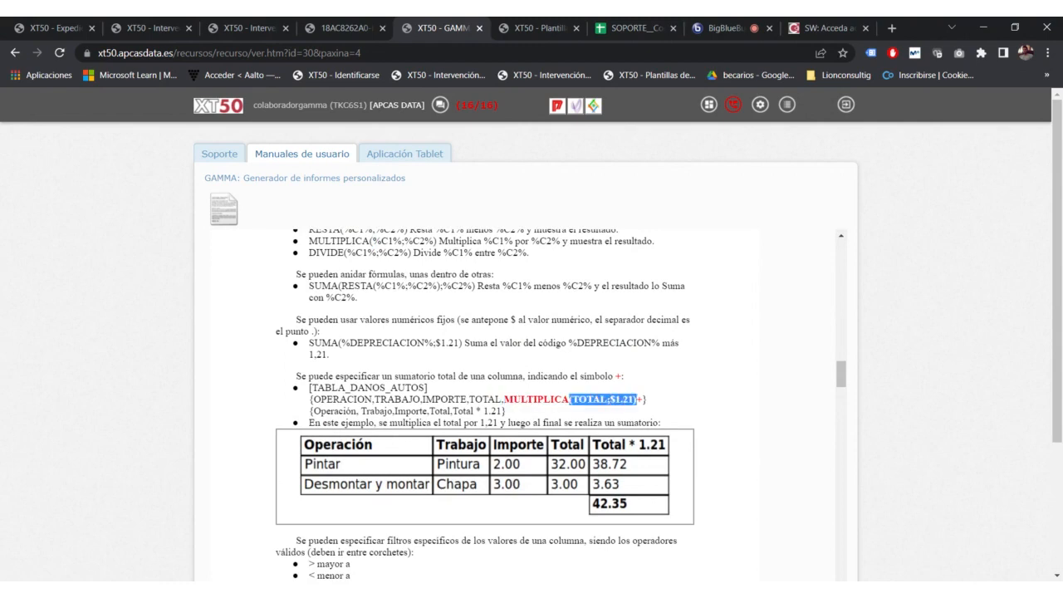
pyautogui.moveTo(469, 400); pyautogui.dragTo(503, 399)
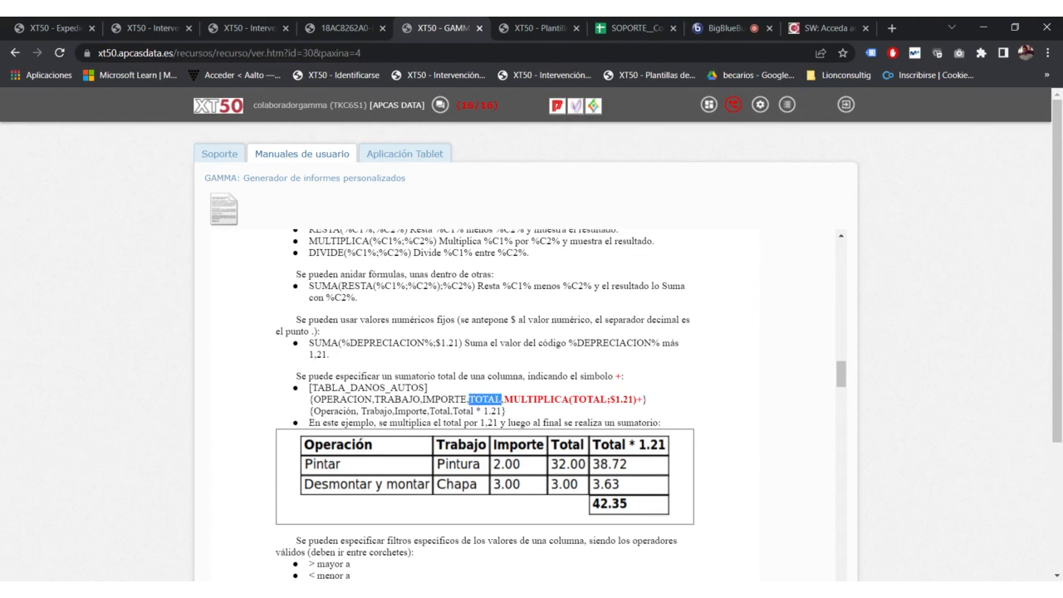
pyautogui.moveTo(573, 399); pyautogui.dragTo(606, 400)
pyautogui.click(611, 399)
pyautogui.click(607, 399)
pyautogui.moveTo(615, 399); pyautogui.dragTo(633, 399)
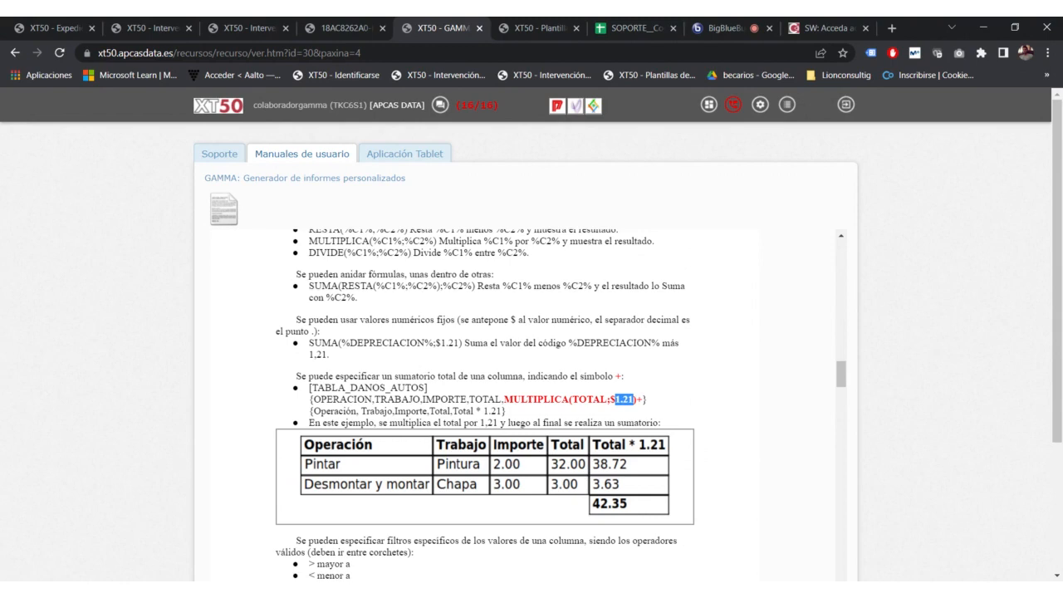
pyautogui.moveTo(314, 411); pyautogui.dragTo(453, 412)
pyautogui.click(360, 412)
pyautogui.click(501, 412)
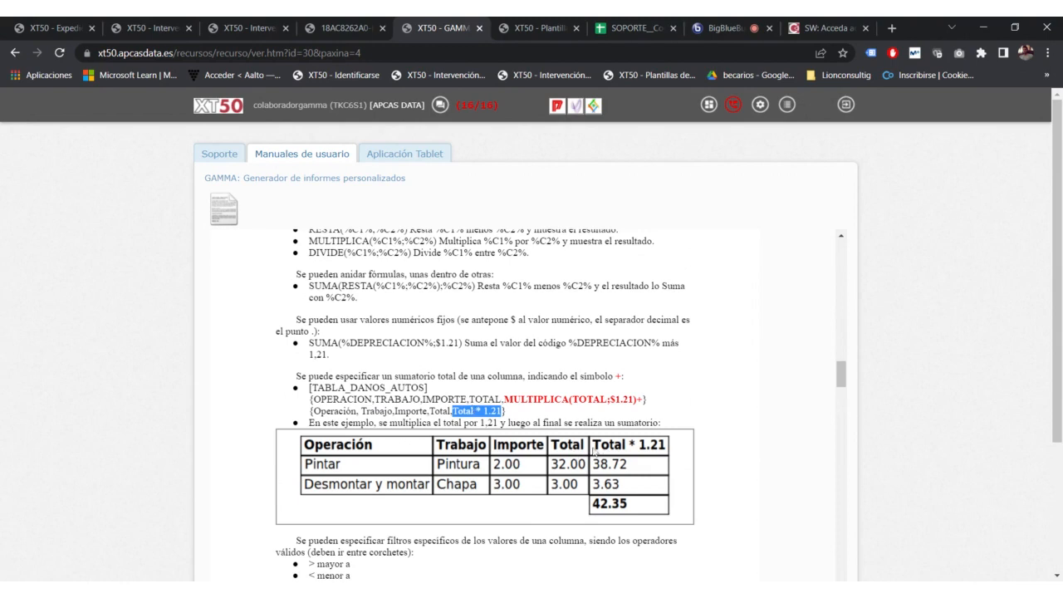
pyautogui.moveTo(503, 400); pyautogui.dragTo(642, 401)
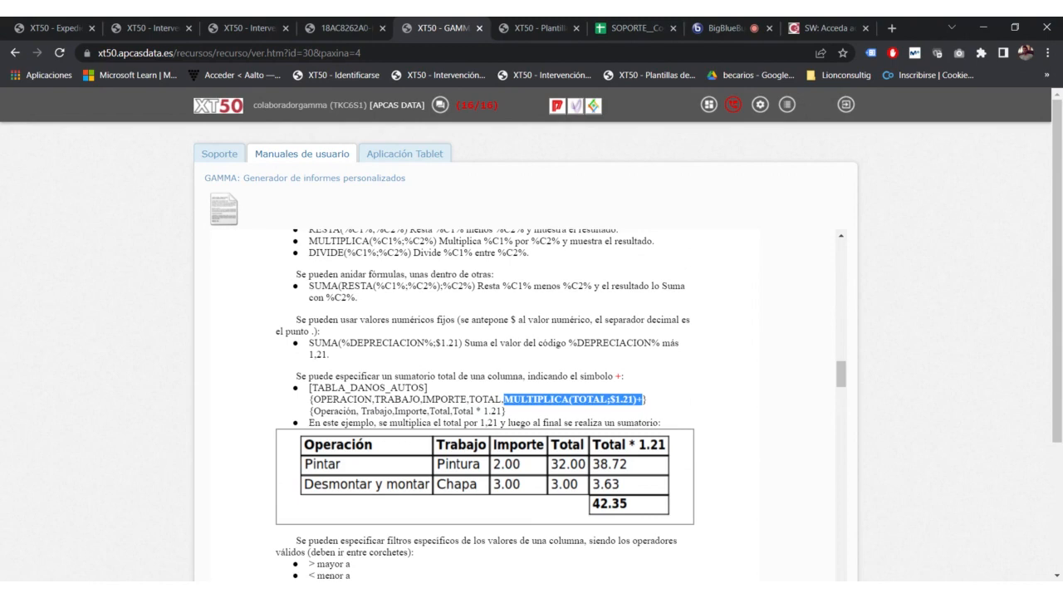
pyautogui.click(643, 400)
pyautogui.doubleClick(591, 399)
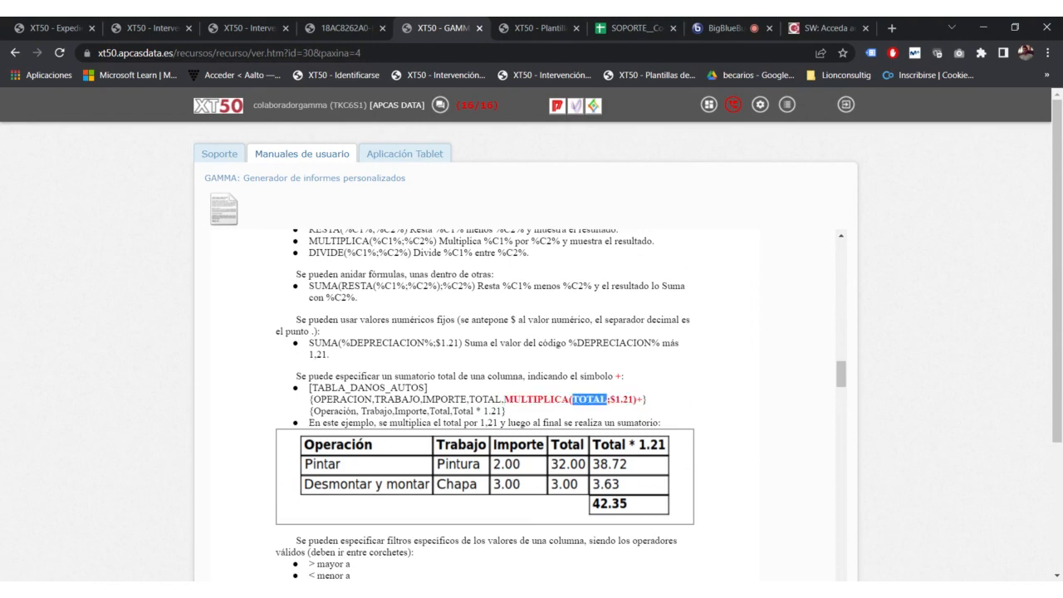
pyautogui.moveTo(610, 400); pyautogui.dragTo(637, 399)
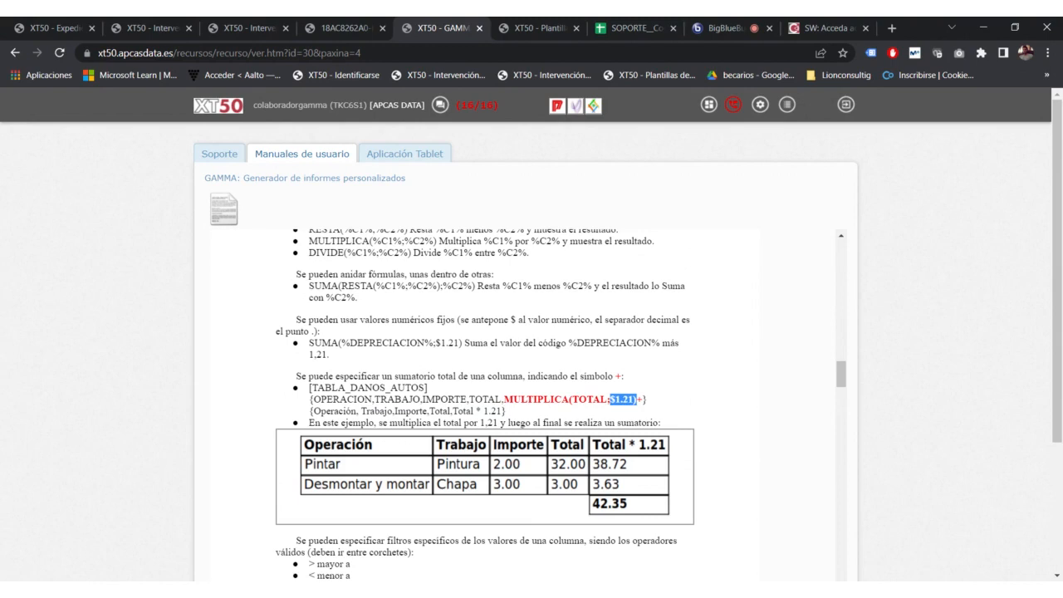
pyautogui.click(576, 398)
pyautogui.moveTo(572, 399); pyautogui.dragTo(635, 400)
pyautogui.moveTo(570, 399); pyautogui.dragTo(503, 399)
pyautogui.scroll(1, 328, 297)
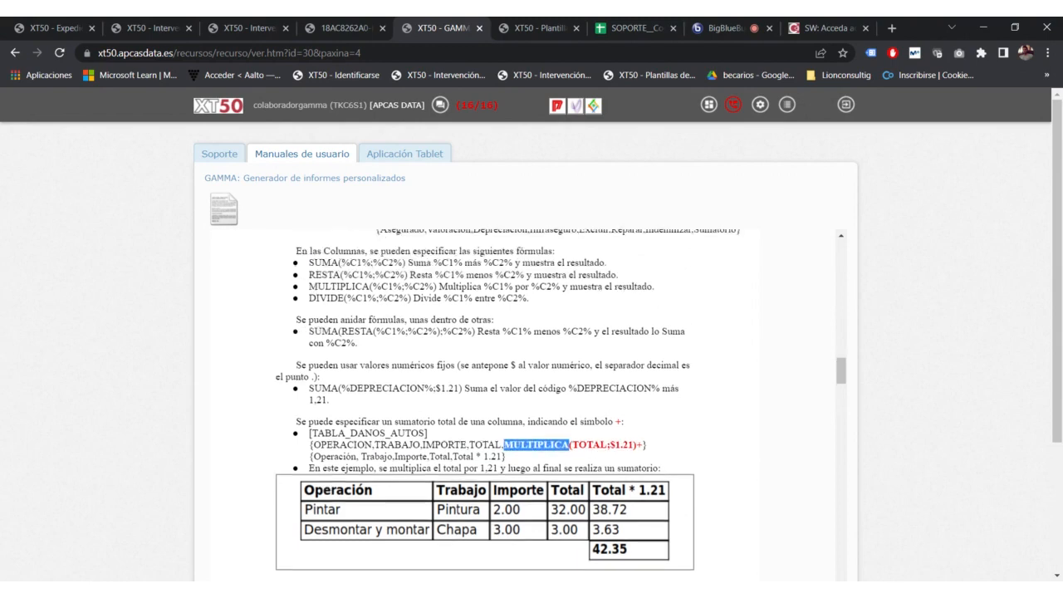
pyautogui.scroll(-1, 574, 399)
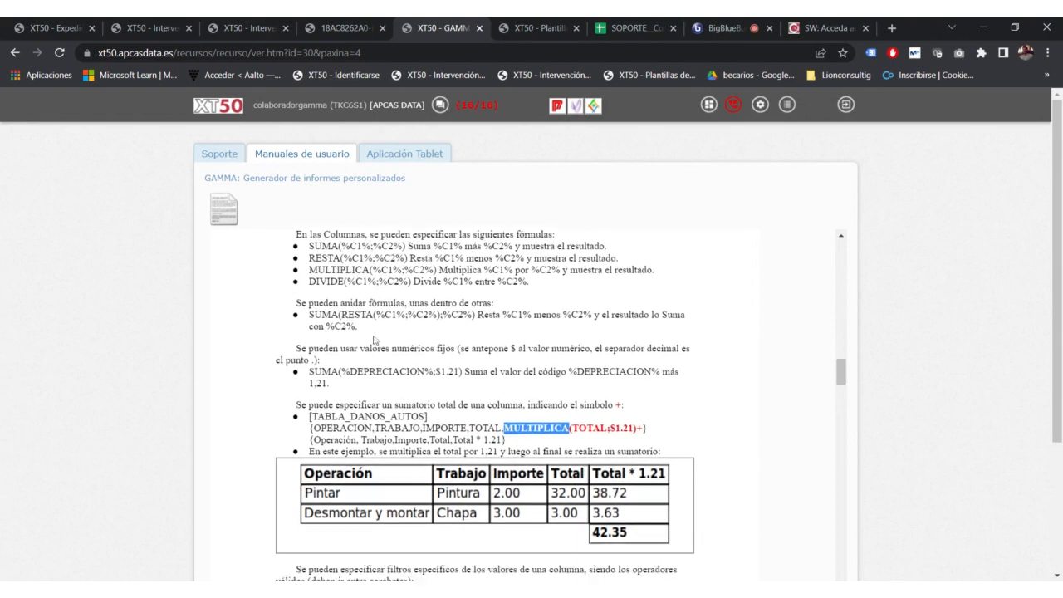
pyautogui.click(575, 399)
pyautogui.moveTo(574, 399); pyautogui.dragTo(636, 399)
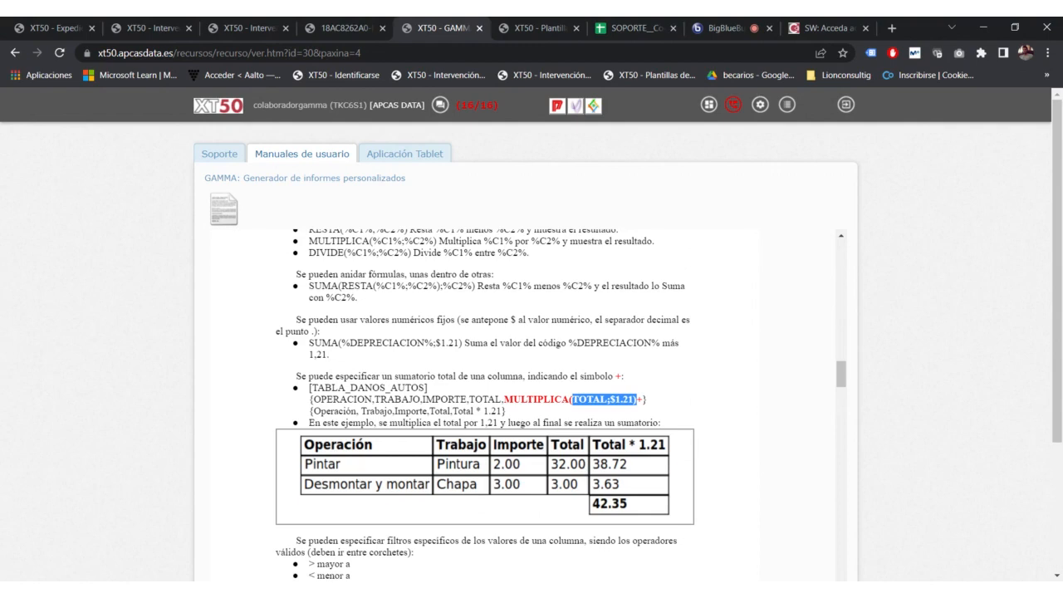
pyautogui.click(721, 29)
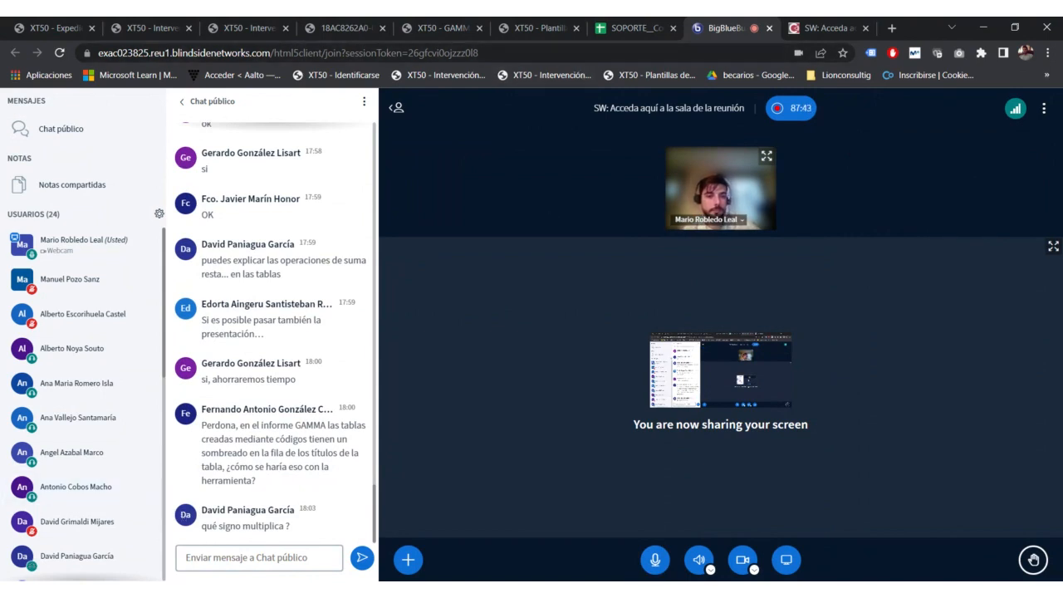
pyautogui.click(633, 28)
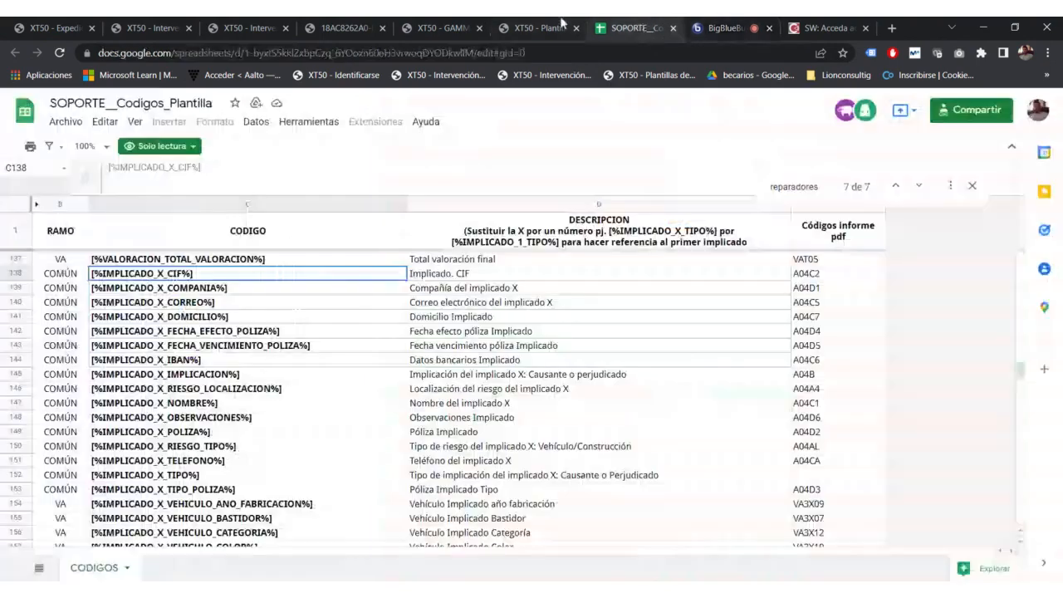
pyautogui.click(538, 25)
pyautogui.click(448, 25)
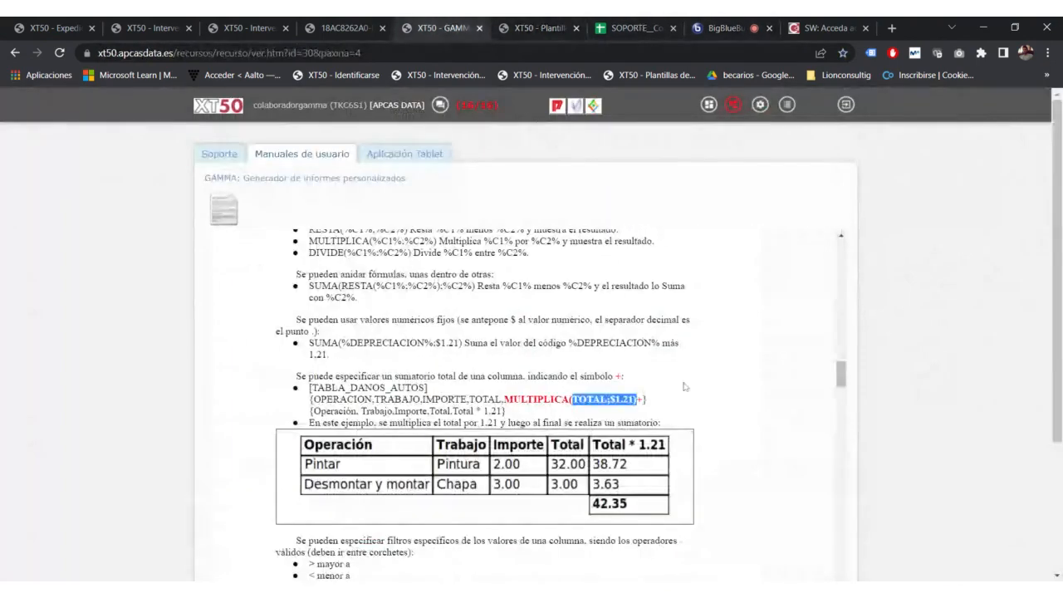
pyautogui.moveTo(569, 400); pyautogui.dragTo(504, 400)
pyautogui.scroll(1, 484, 404)
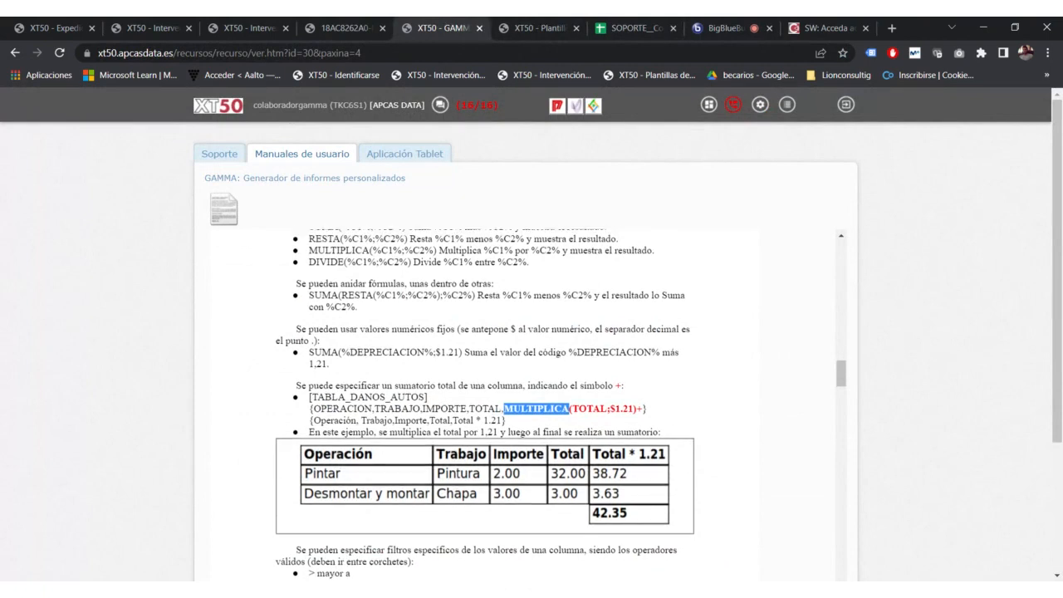
pyautogui.moveTo(309, 311); pyautogui.dragTo(402, 286)
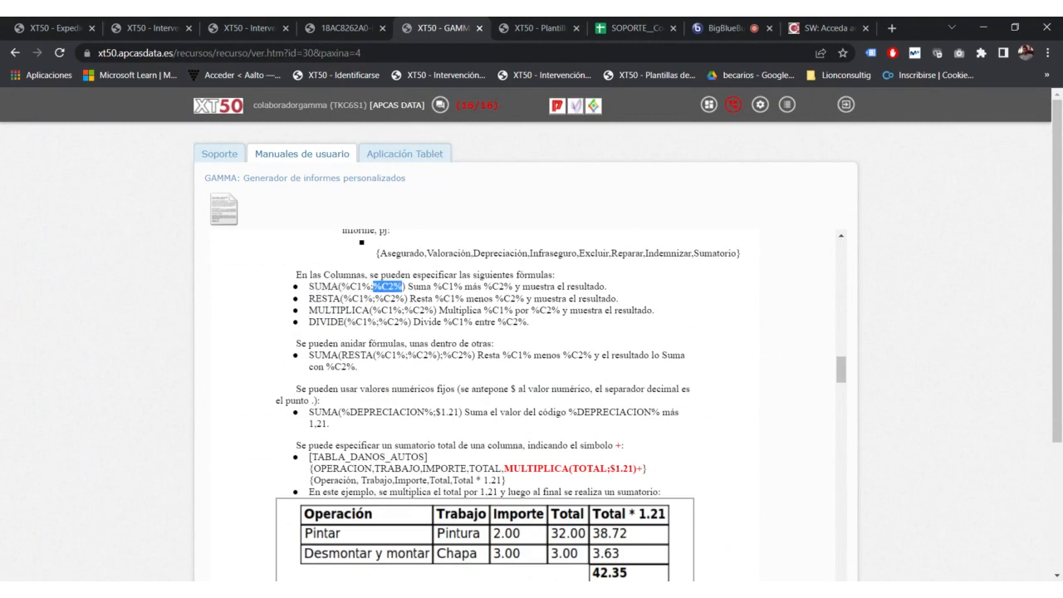
pyautogui.scroll(-2, 561, 405)
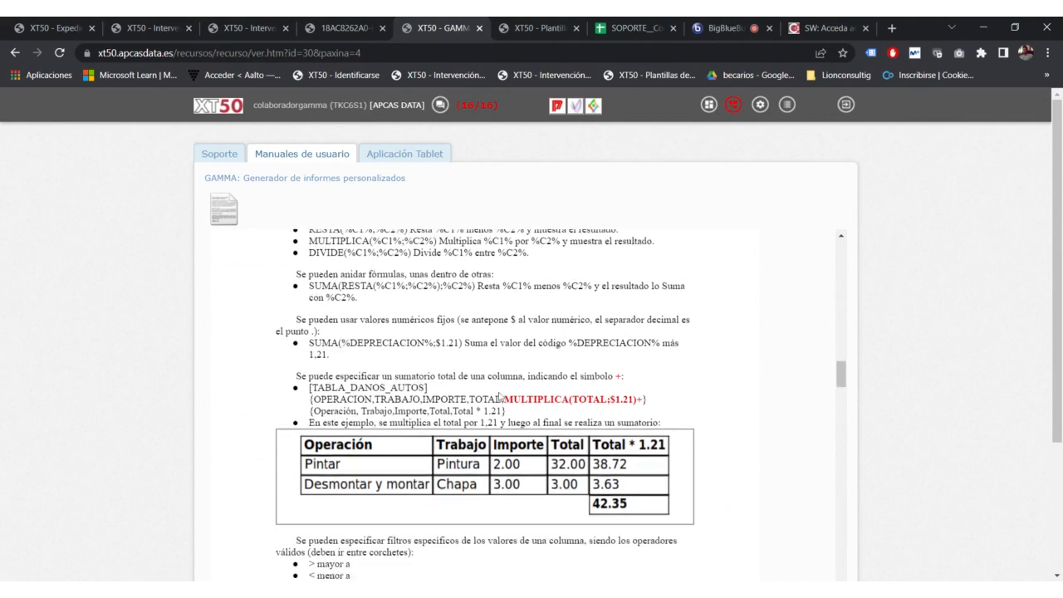
pyautogui.moveTo(503, 399); pyautogui.dragTo(644, 399)
pyautogui.click(644, 399)
pyautogui.moveTo(571, 400); pyautogui.dragTo(633, 399)
# Step: Highlight the Total * 1.21 column title, the column-title line and TOTAL in the manual example
pyautogui.moveTo(502, 411)
pyautogui.mouseDown()
pyautogui.moveTo(450, 411)
pyautogui.moveTo(501, 411)
pyautogui.mouseUp()
pyautogui.click(453, 404)
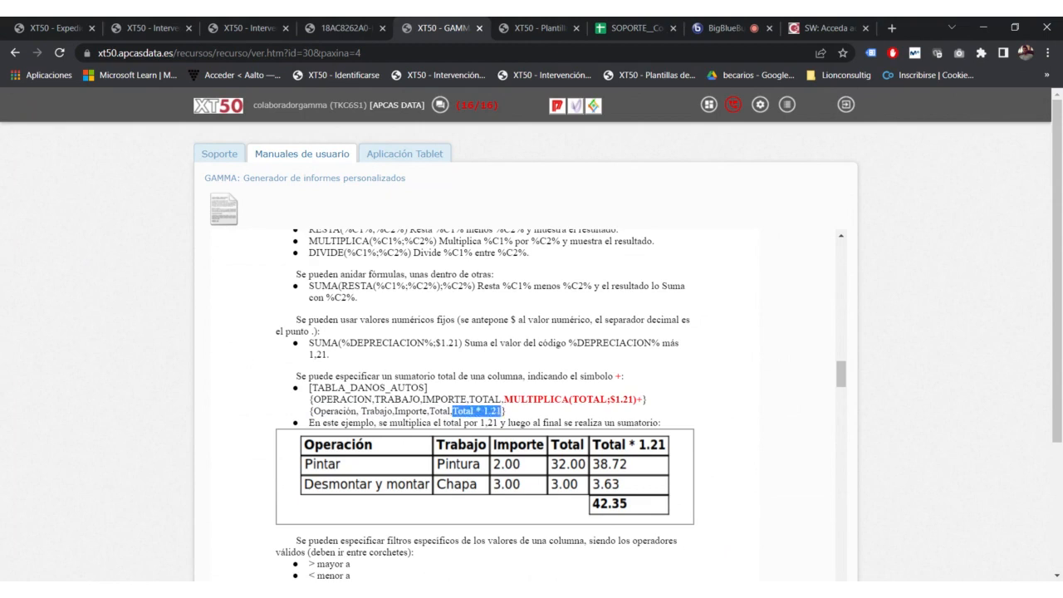
pyautogui.moveTo(514, 413); pyautogui.dragTo(307, 412)
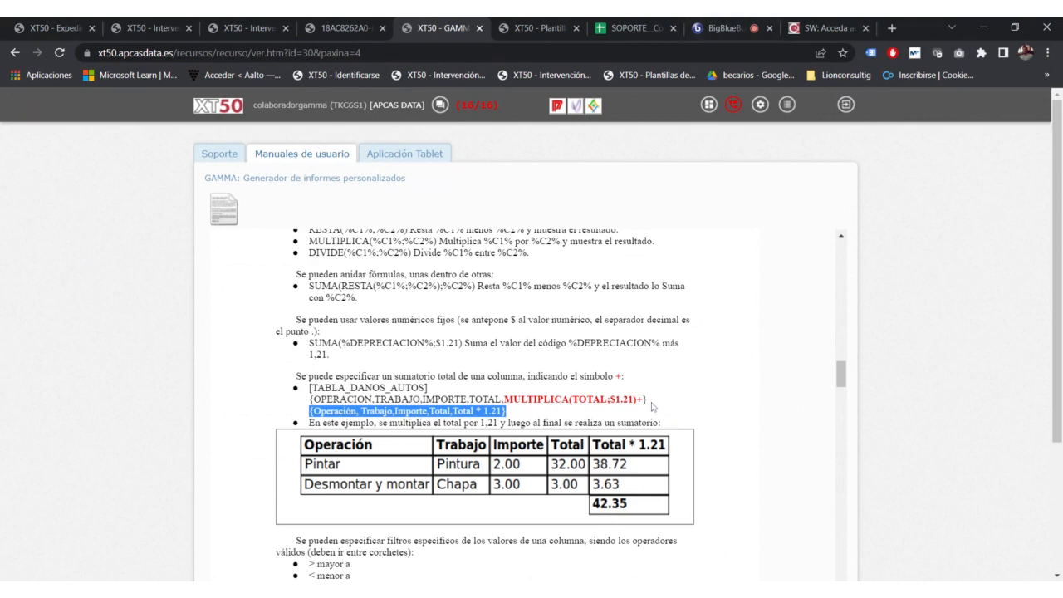
pyautogui.click(733, 404)
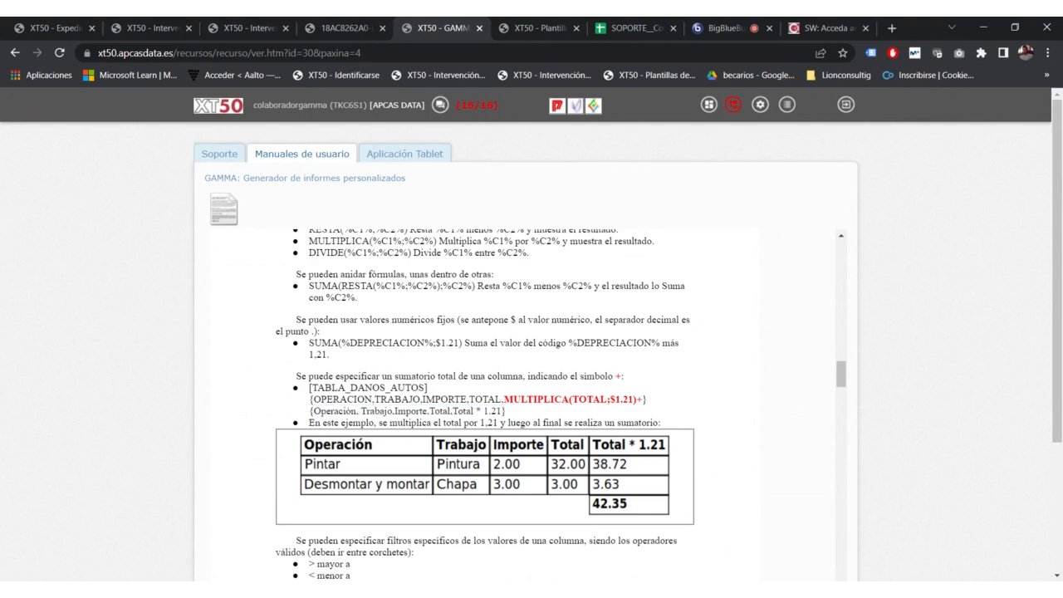
pyautogui.doubleClick(589, 400)
pyautogui.click(607, 410)
# Step: Highlight the 1.21 multiplier and the column titles again, then read the meeting chat
pyautogui.moveTo(643, 400)
pyautogui.mouseDown()
pyautogui.moveTo(615, 399)
pyautogui.moveTo(628, 399)
pyautogui.mouseUp()
pyautogui.click(632, 400)
pyautogui.moveTo(702, 410); pyautogui.dragTo(678, 405)
pyautogui.click(651, 400)
pyautogui.click(723, 26)
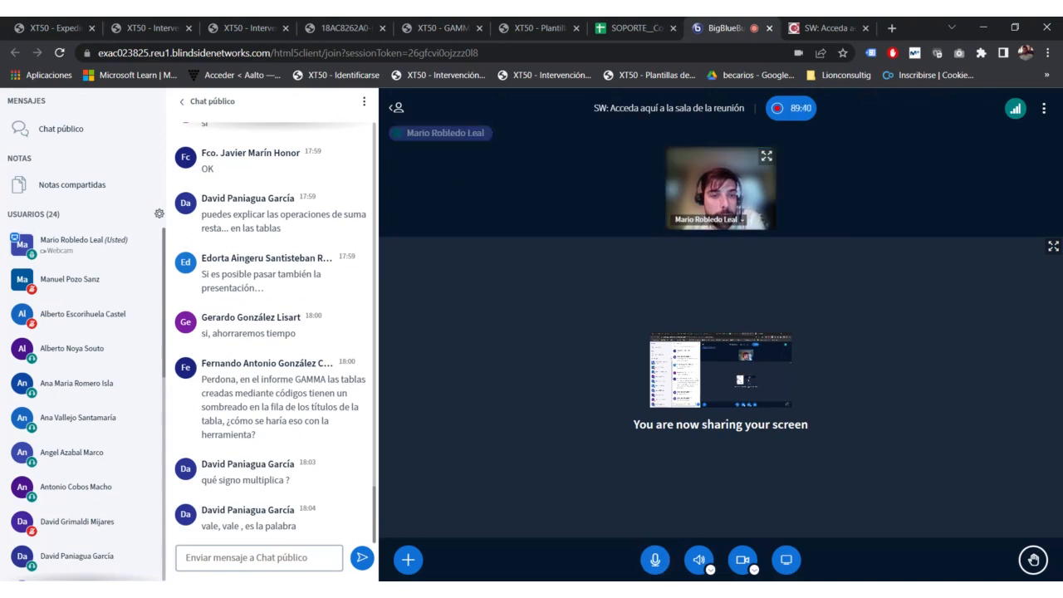
pyautogui.click(638, 28)
# Step: Type the test line zaaaaaa above the Propuesta indemnización heading in the template
pyautogui.click(544, 27)
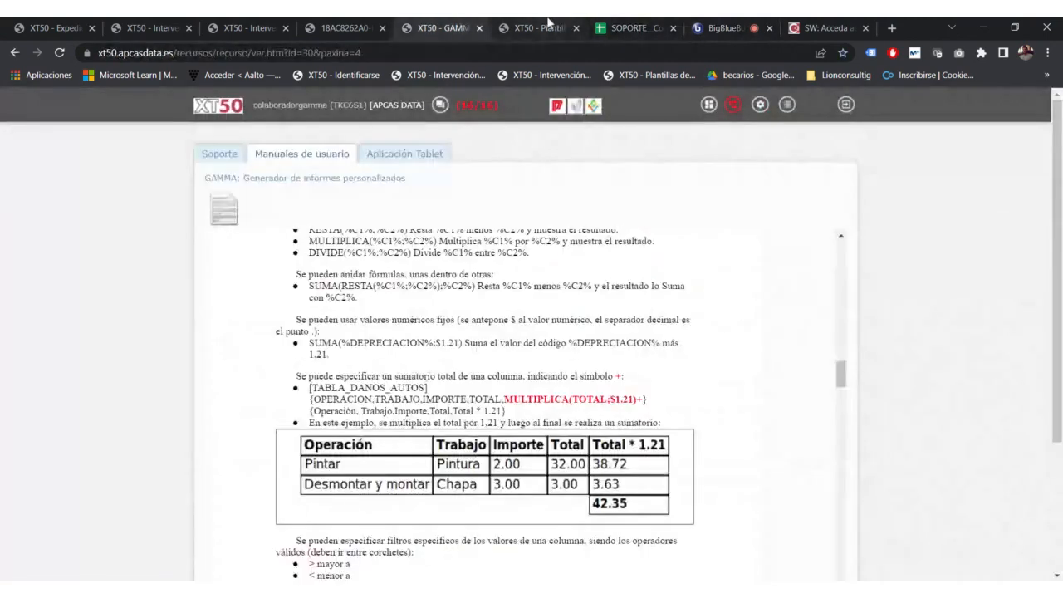
pyautogui.click(547, 23)
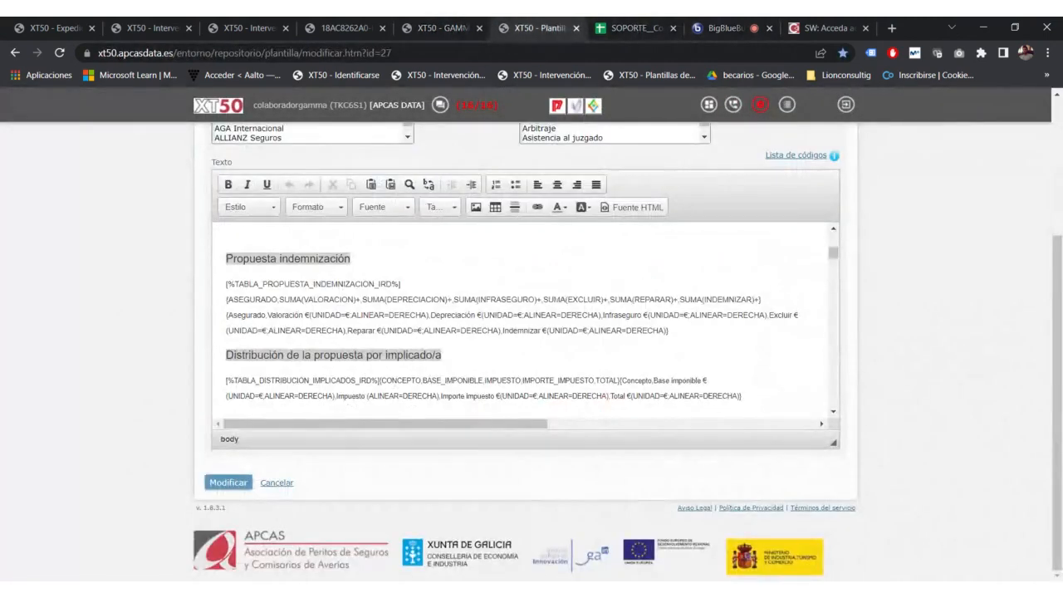
pyautogui.moveTo(351, 258); pyautogui.dragTo(226, 258)
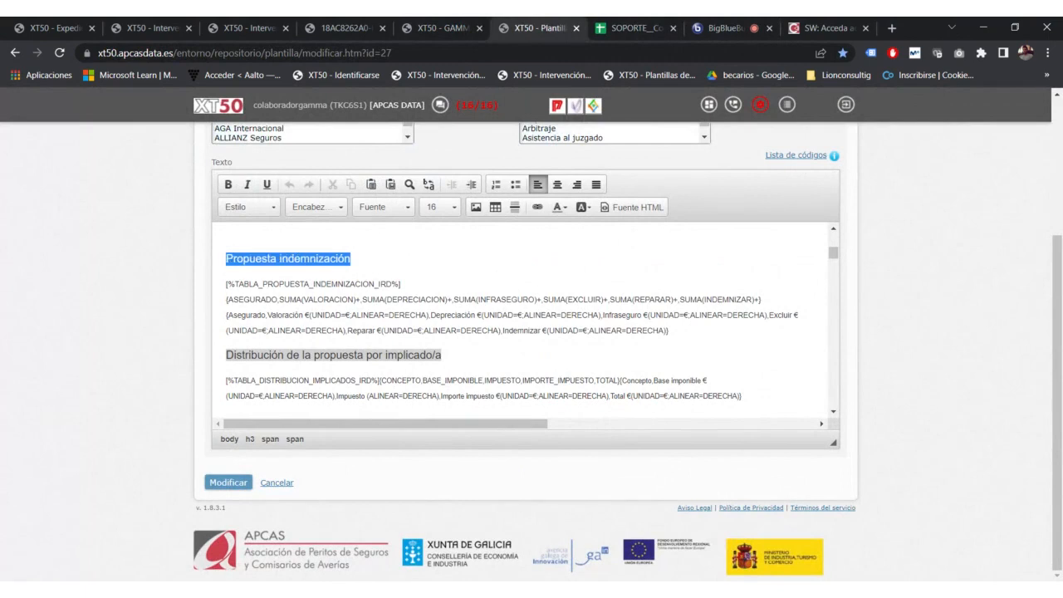
pyautogui.click(279, 258)
pyautogui.click(350, 258)
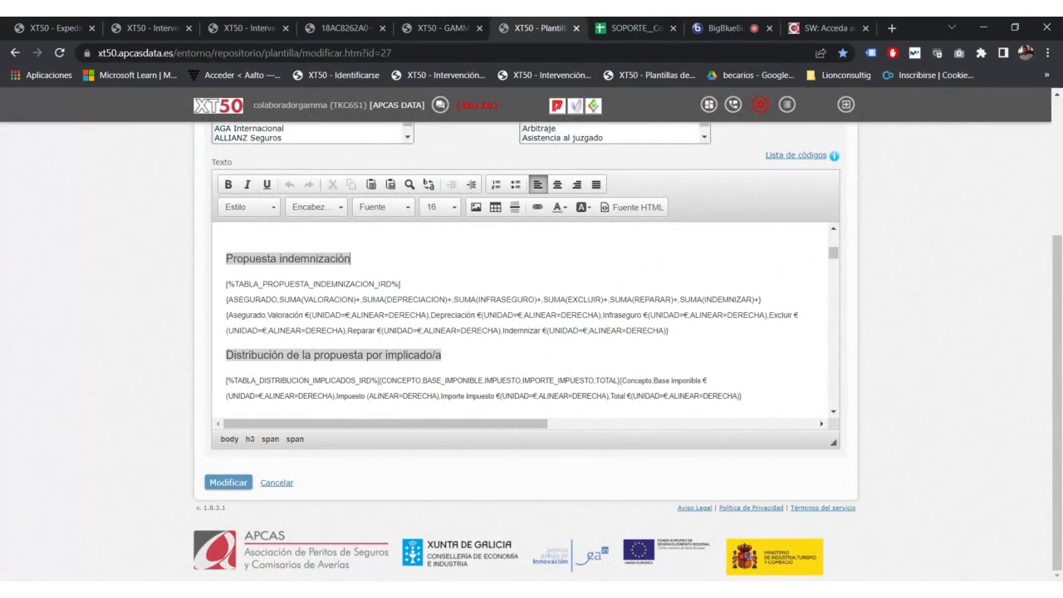
pyautogui.click(226, 235)
pyautogui.write('zaaaaaa')
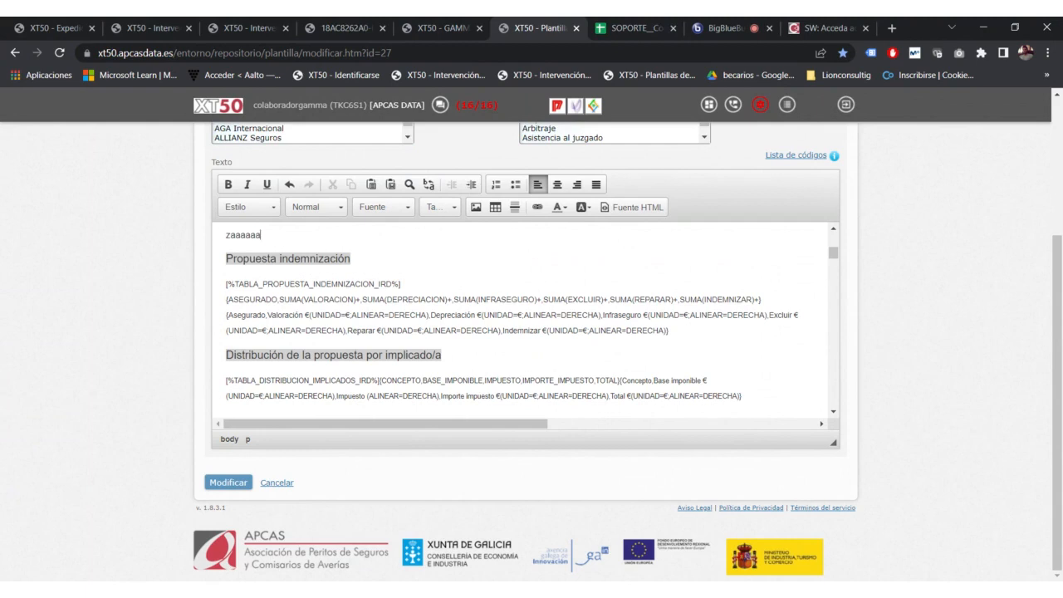
# Step: Shade zaaaaaa with a light grey background instead of dark grey, then check the chat
pyautogui.moveTo(260, 235); pyautogui.dragTo(226, 327)
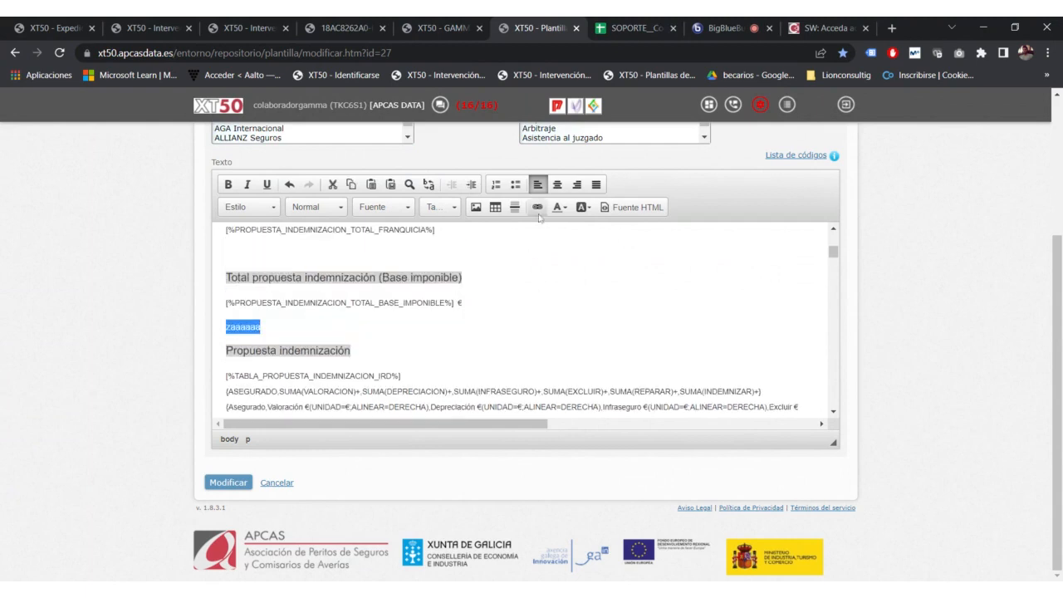
pyautogui.click(581, 207)
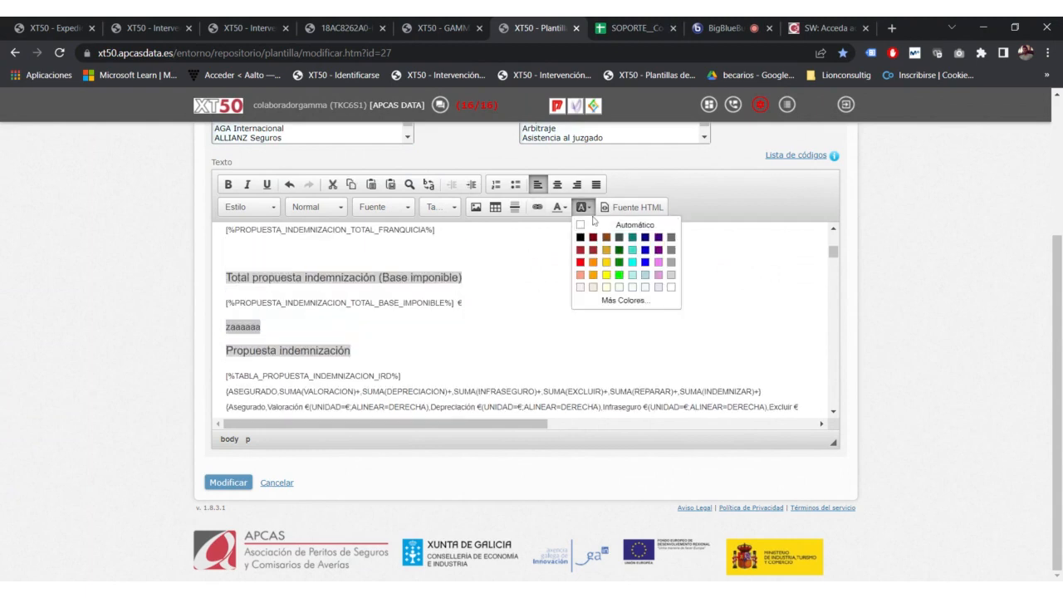
pyautogui.click(671, 238)
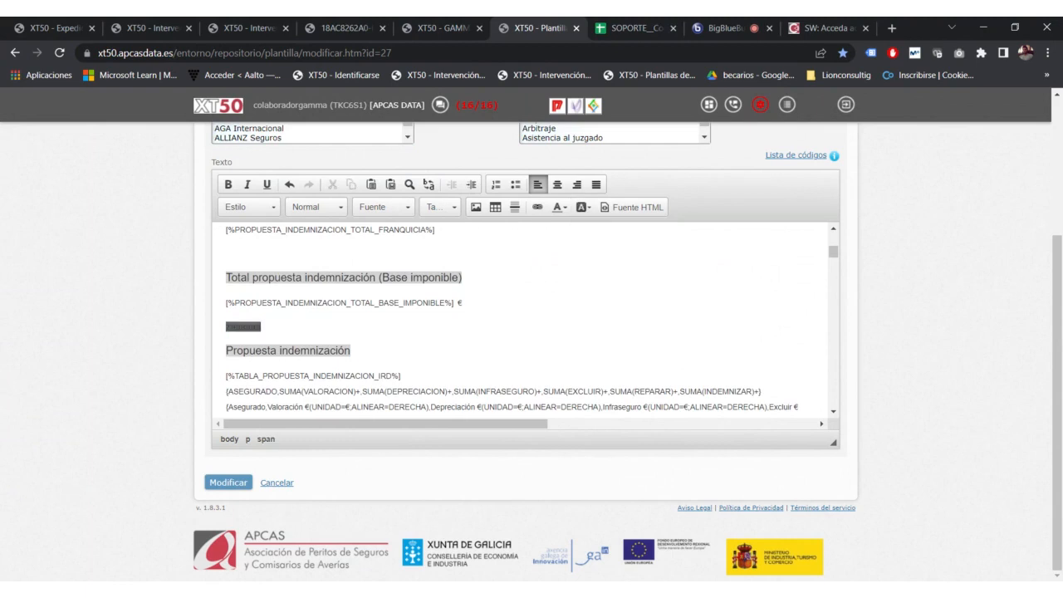
pyautogui.click(581, 206)
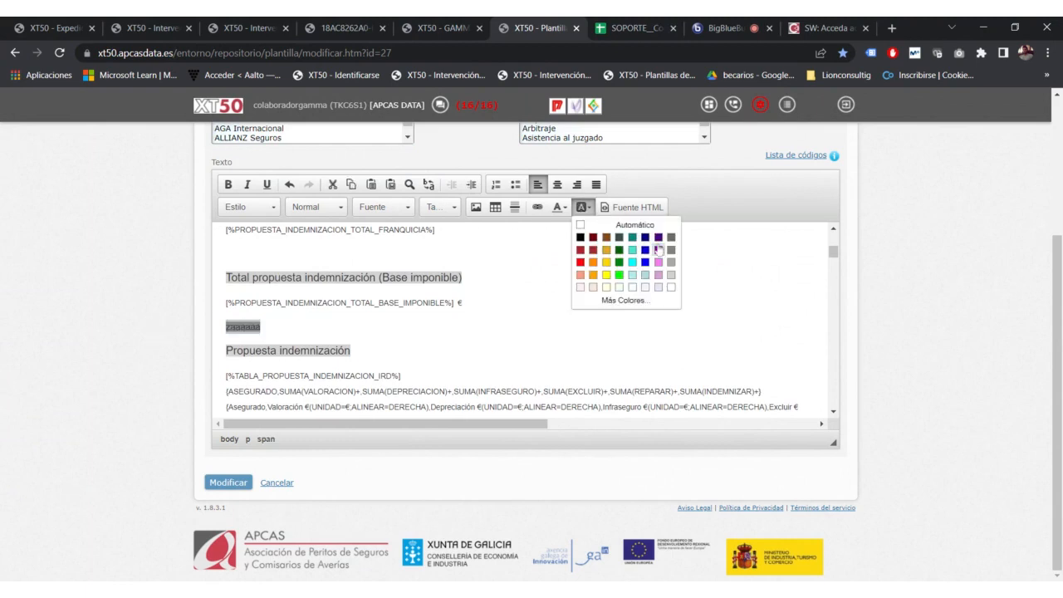
pyautogui.click(671, 274)
pyautogui.click(351, 349)
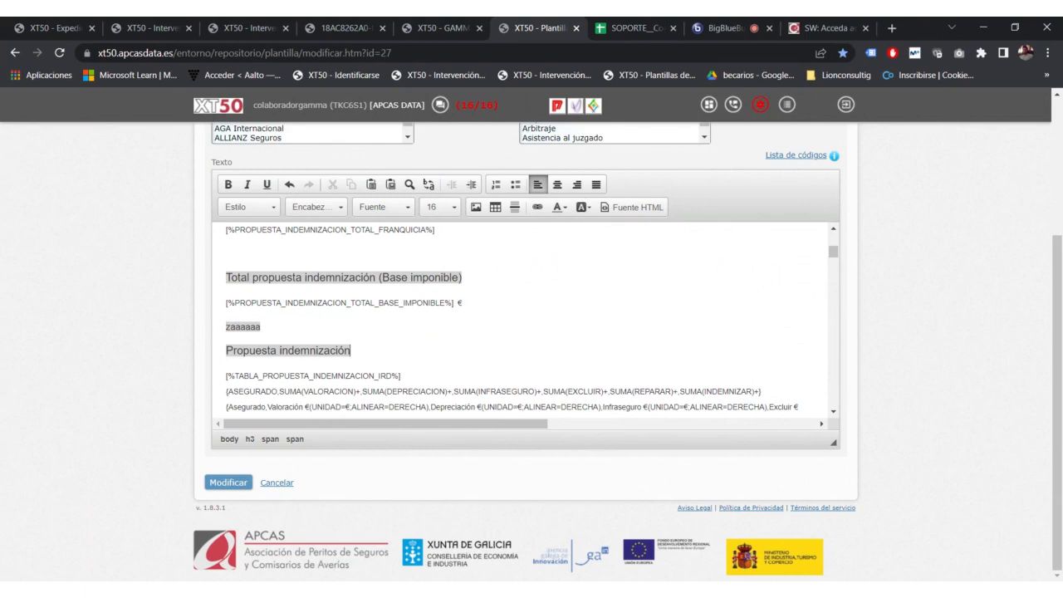
pyautogui.scroll(-1, 350, 349)
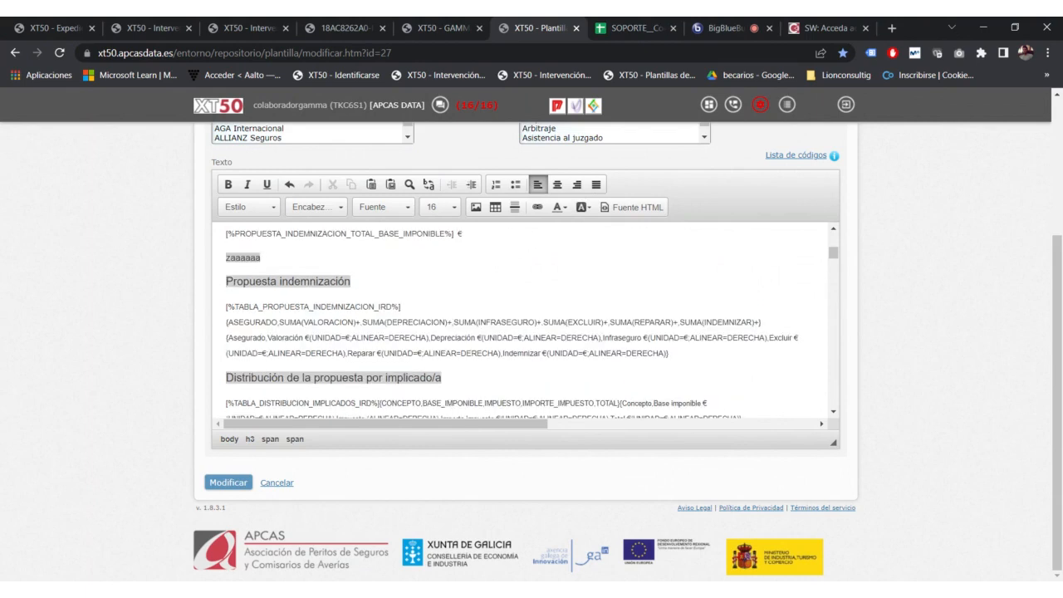
pyautogui.click(712, 22)
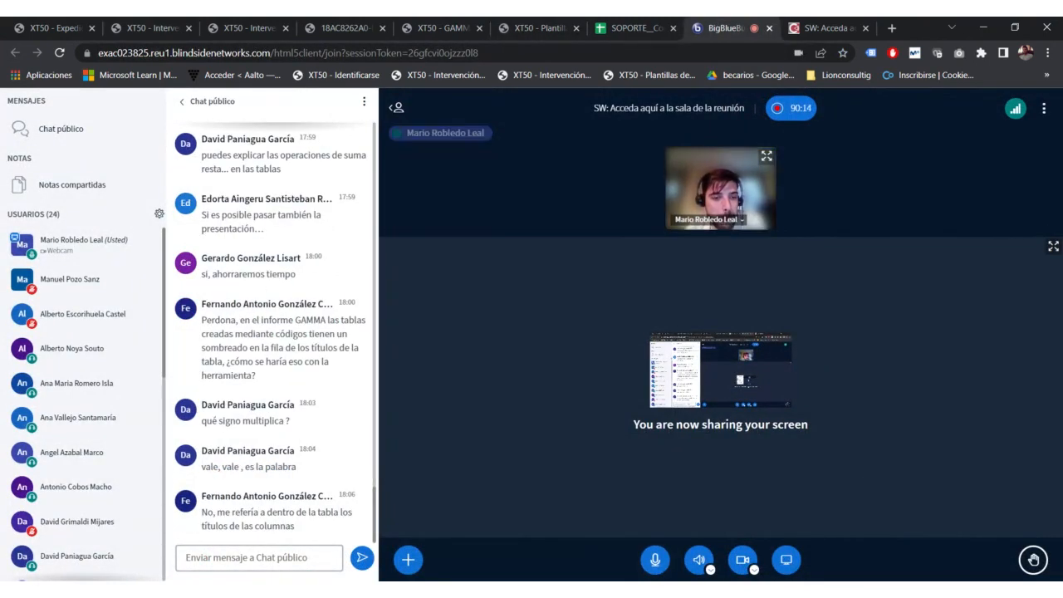
# Step: Cycle through the spreadsheet, meeting and template tabs back to the GAMMA user manual
pyautogui.click(631, 23)
pyautogui.click(701, 24)
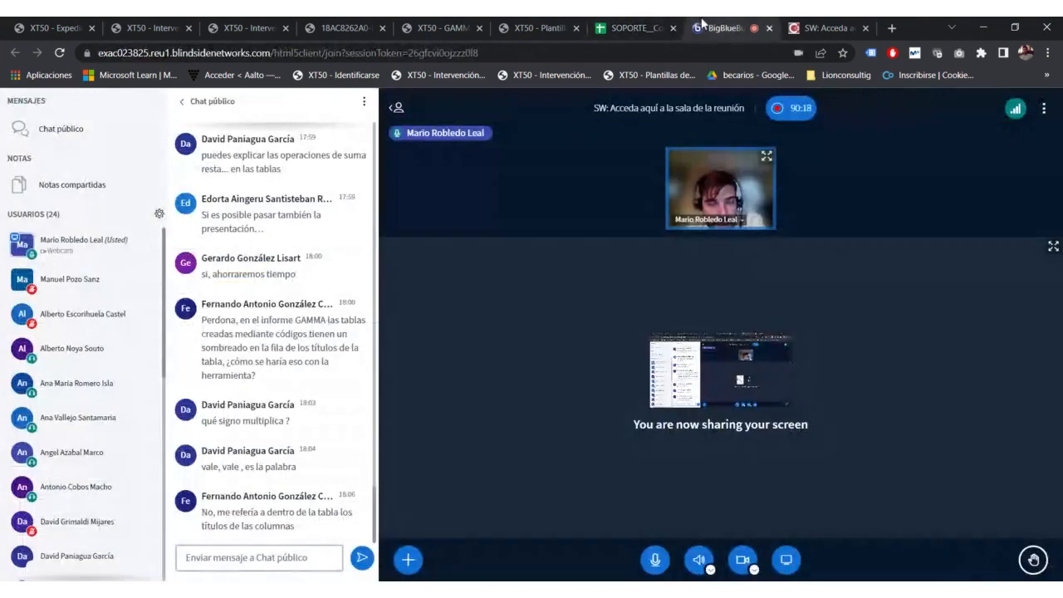
pyautogui.click(653, 22)
pyautogui.click(539, 26)
pyautogui.click(472, 26)
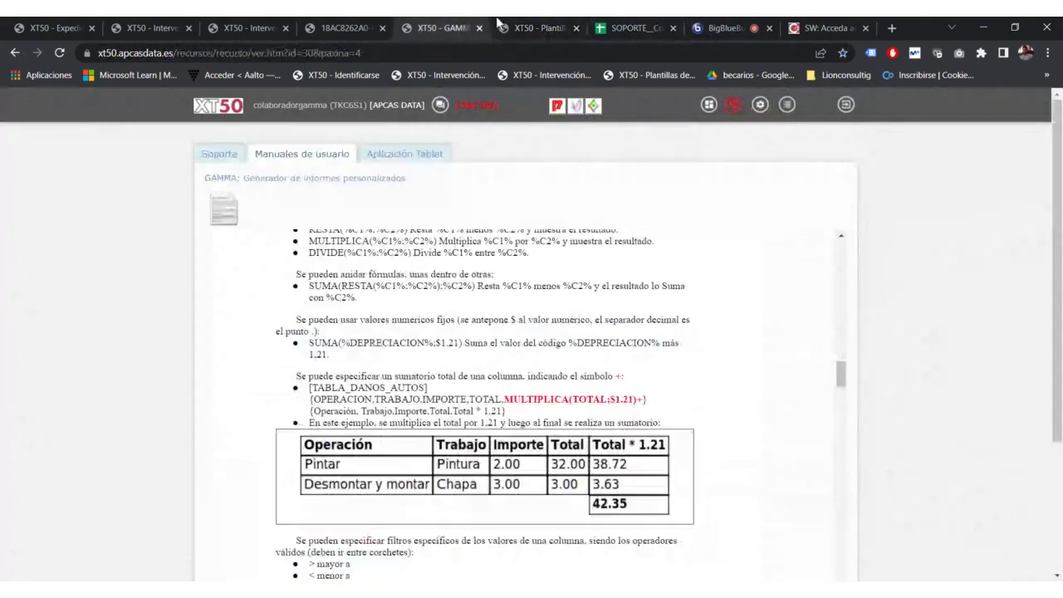
# Step: Compare the TABLA_PROPUESTA_INDEMNIZACION_IRD table code with the manual, then view the report PDF at page 19
pyautogui.click(518, 22)
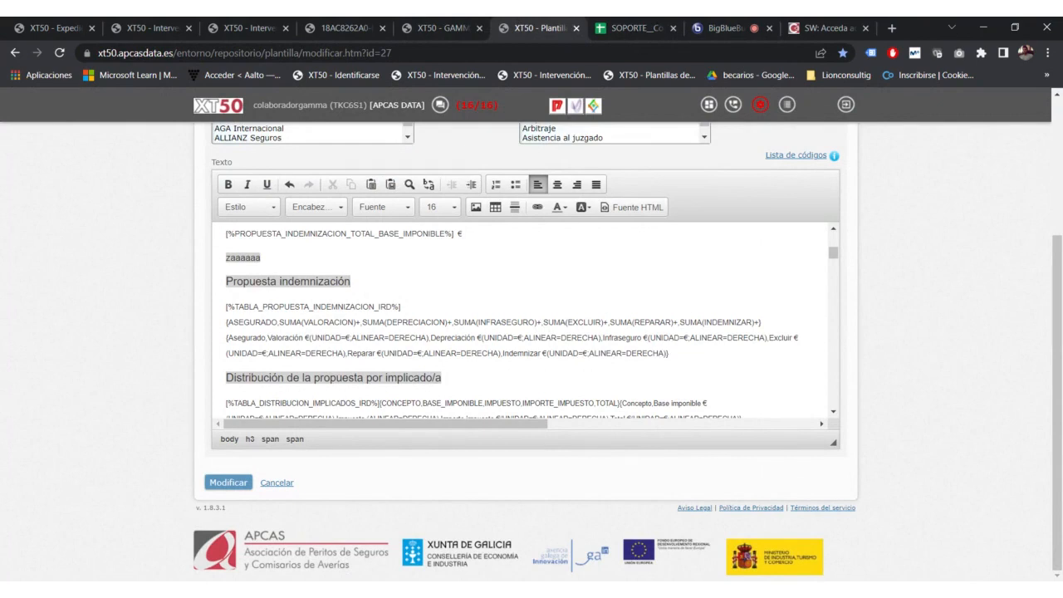
pyautogui.moveTo(401, 307); pyautogui.dragTo(225, 307)
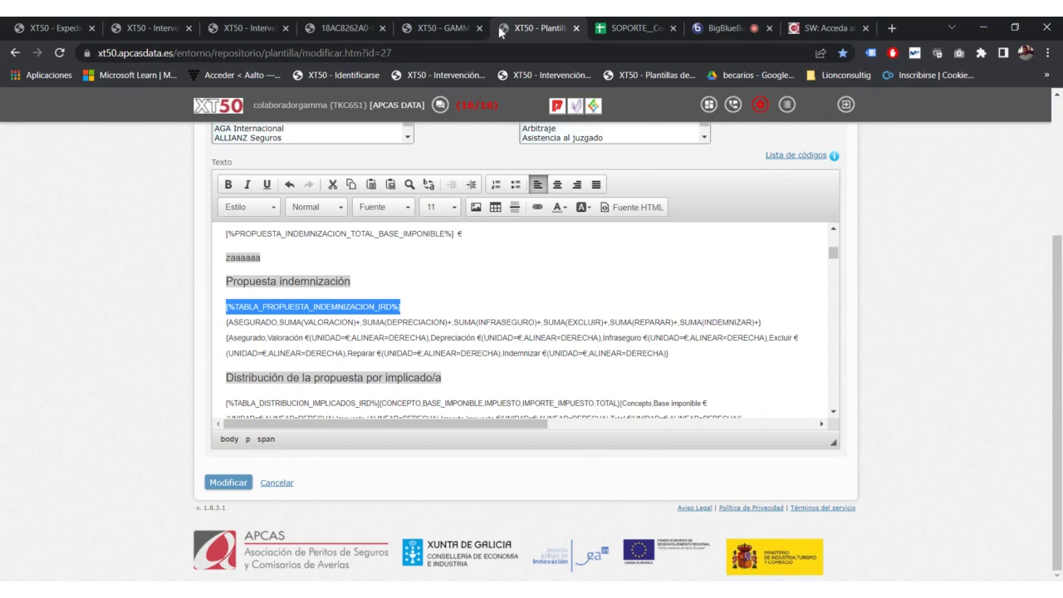
pyautogui.click(419, 26)
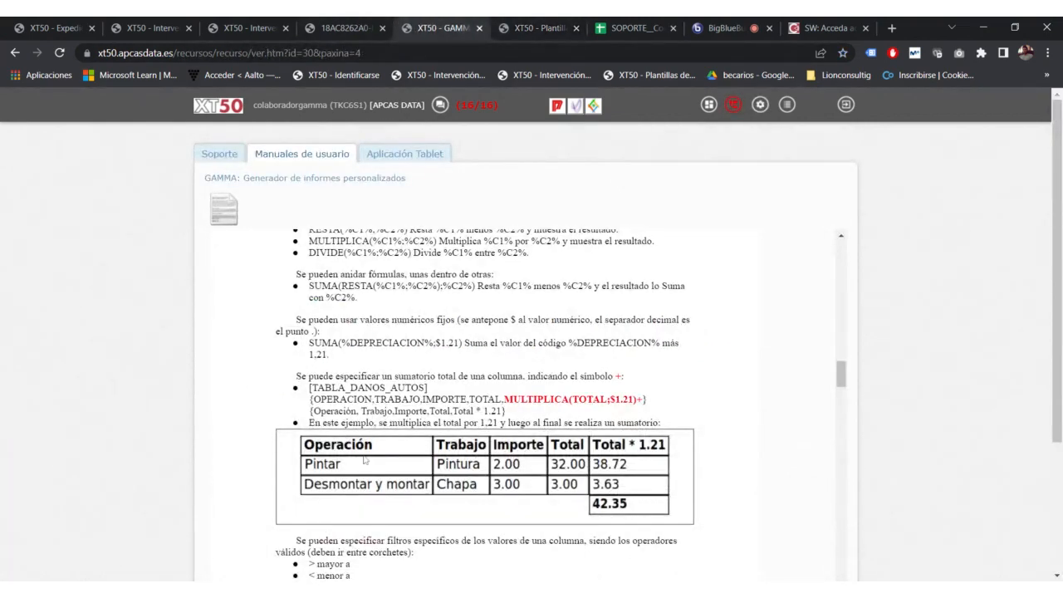
pyautogui.scroll(-2, 377, 450)
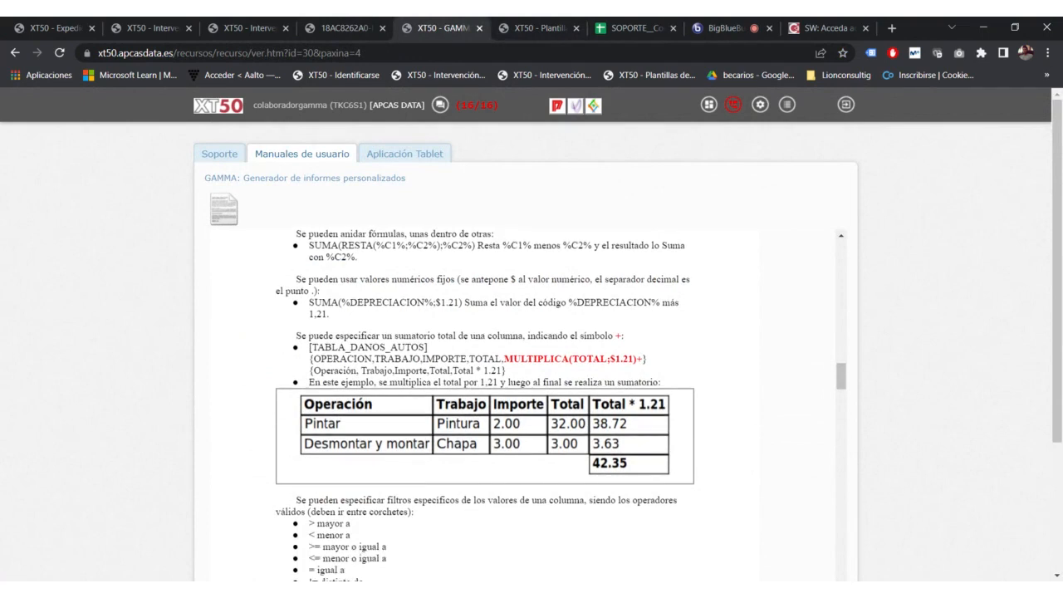
pyautogui.scroll(-1, 344, 399)
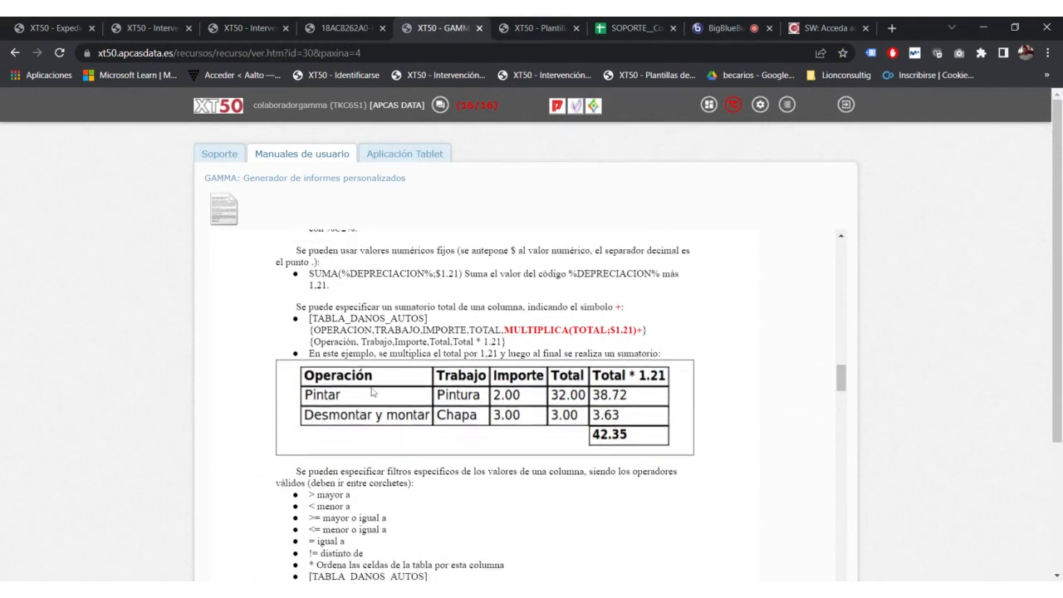
pyautogui.click(356, 28)
pyautogui.scroll(10, 390, 255)
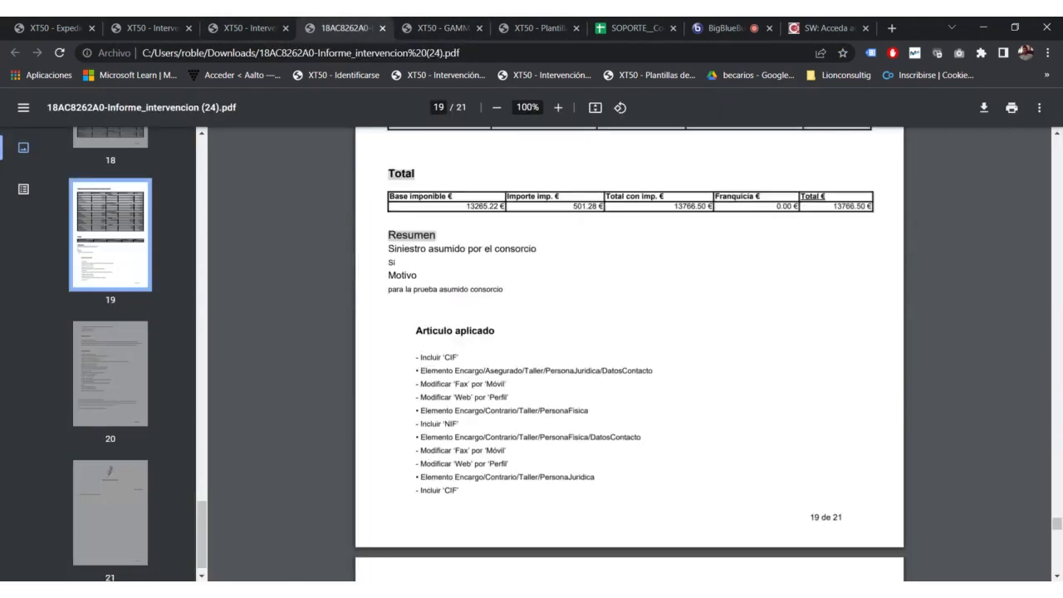
# Step: Highlight the Concepto column title in the report PDF, then go back to the template editor
pyautogui.scroll(10, 629, 353)
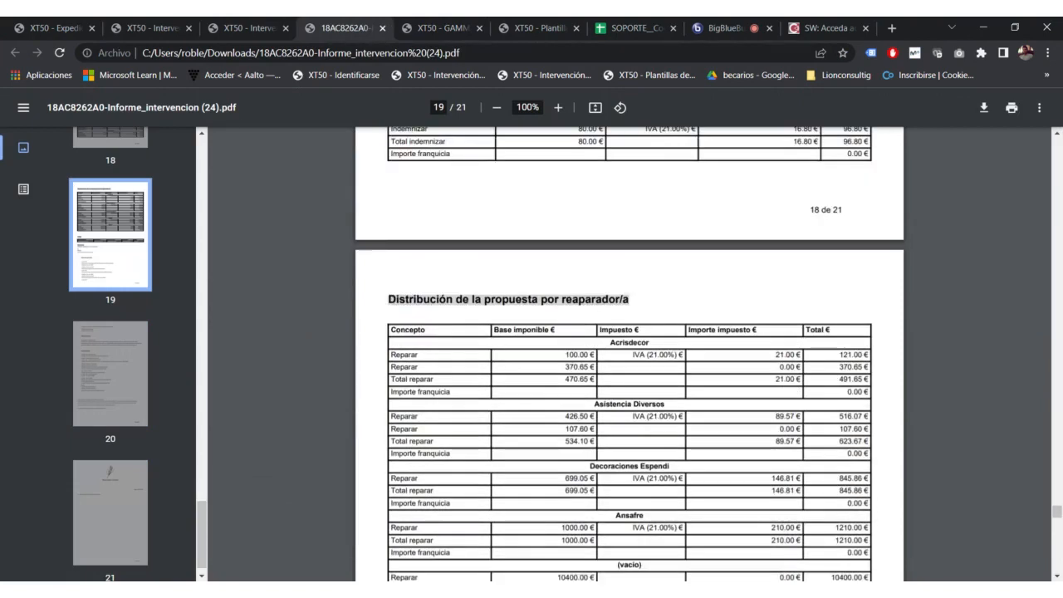
pyautogui.moveTo(425, 330); pyautogui.dragTo(390, 330)
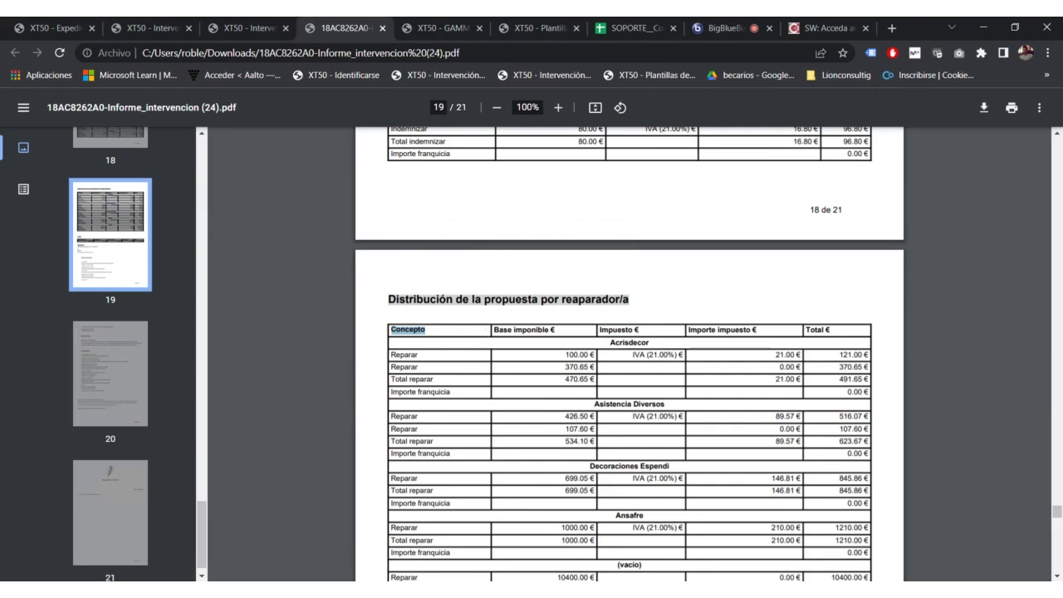
pyautogui.scroll(2, 480, 336)
pyautogui.click(436, 27)
pyautogui.click(523, 22)
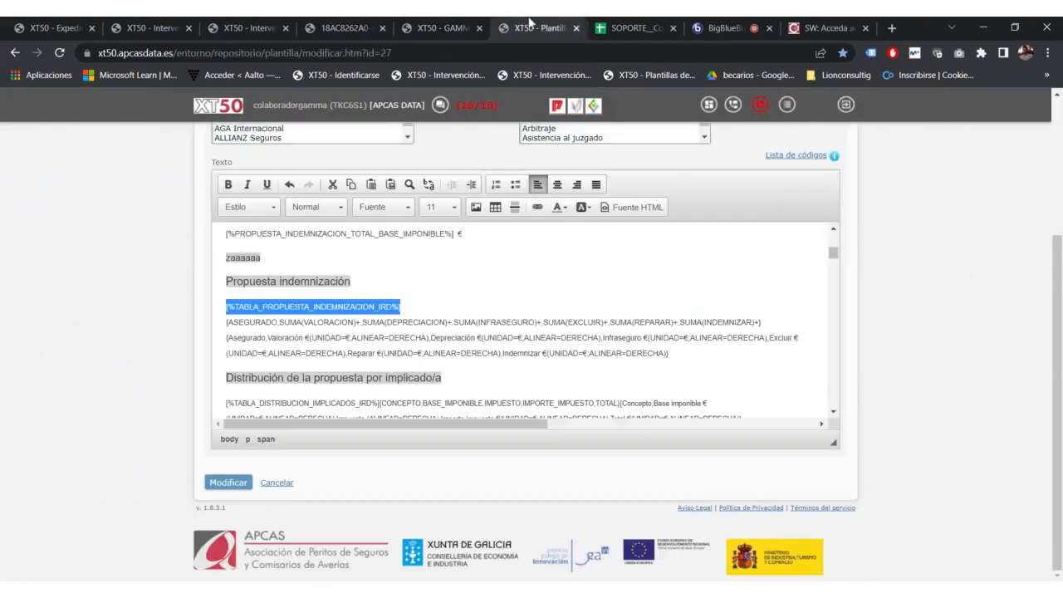
# Step: Show the template's HTML source and mark the heading's color:#FF0000 style, then read the chat
pyautogui.click(640, 208)
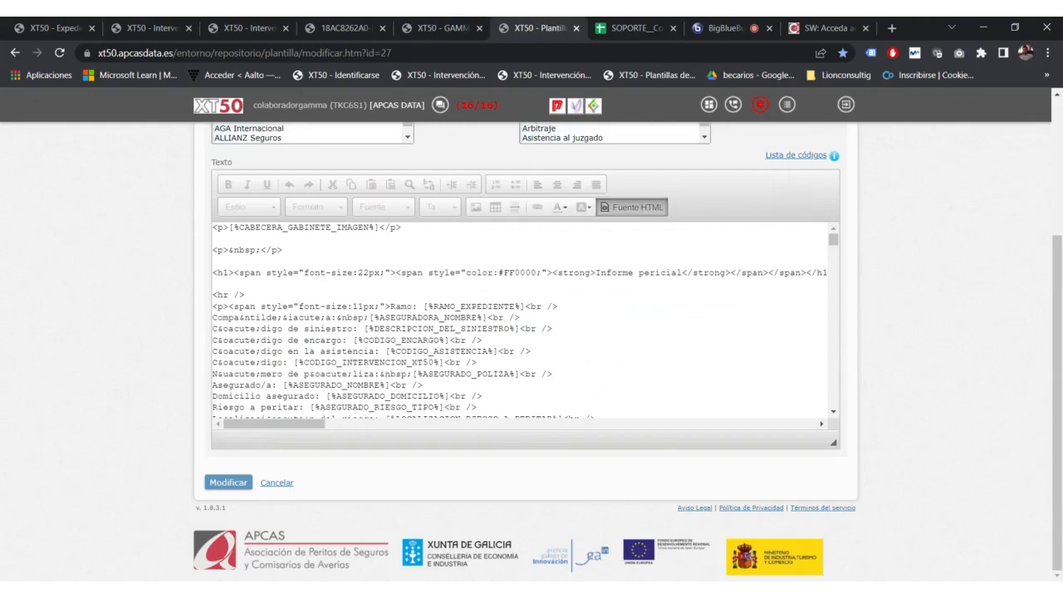
pyautogui.click(285, 250)
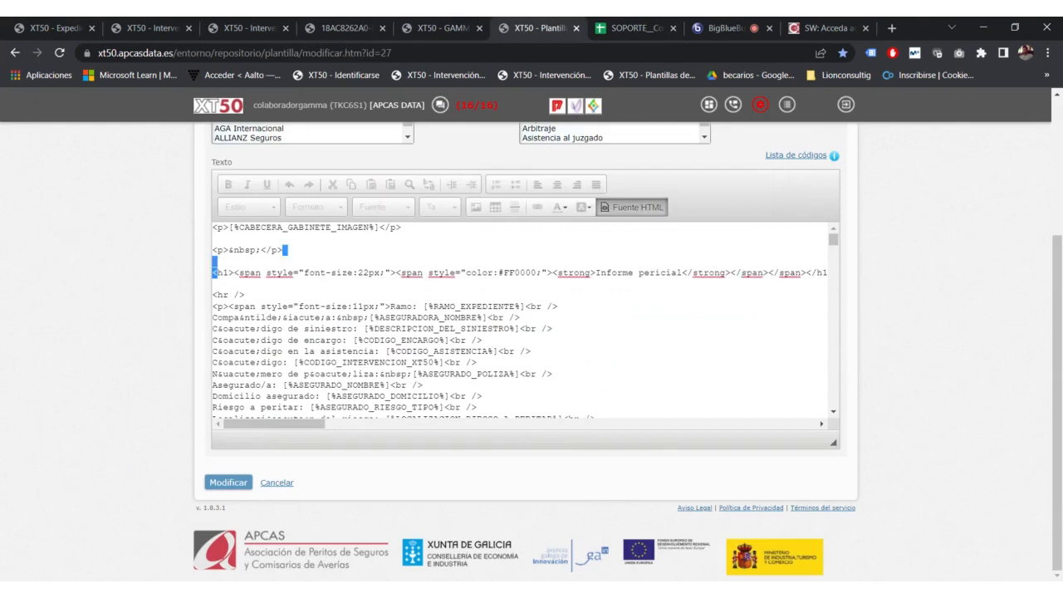
pyautogui.moveTo(213, 260); pyautogui.dragTo(521, 272)
pyautogui.click(212, 261)
pyautogui.moveTo(417, 273); pyautogui.dragTo(537, 272)
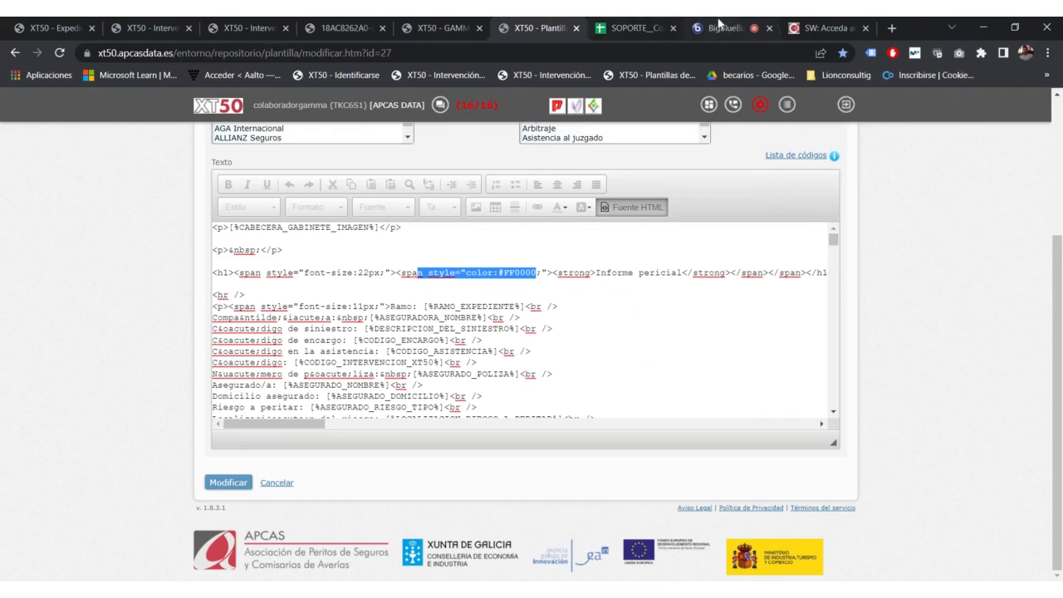
pyautogui.click(719, 25)
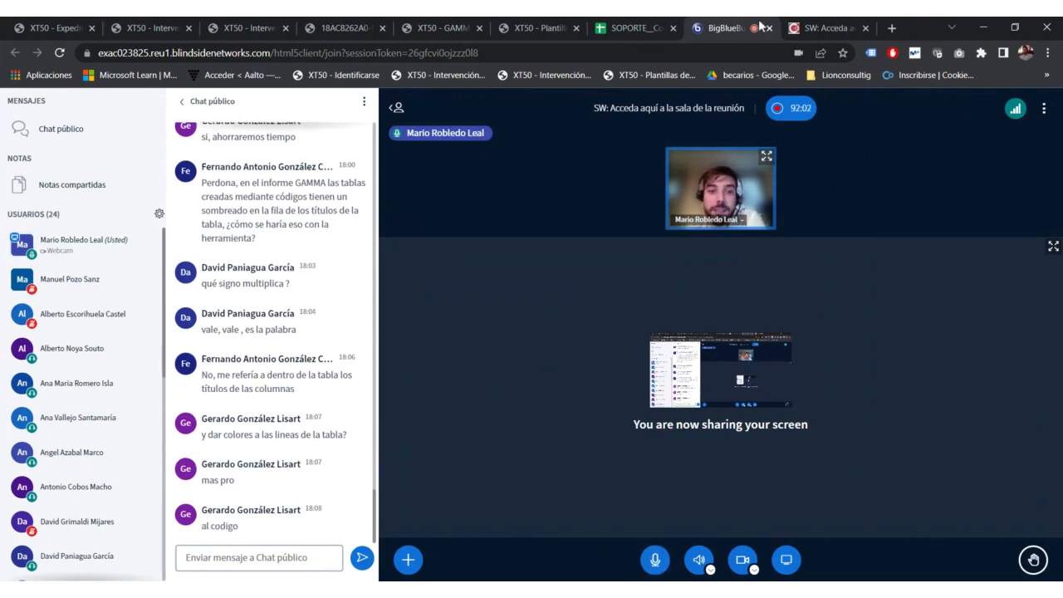
# Step: Glance at the SOPORTE spreadsheet and GAMMA manual, then return the template to formatted view
pyautogui.click(624, 25)
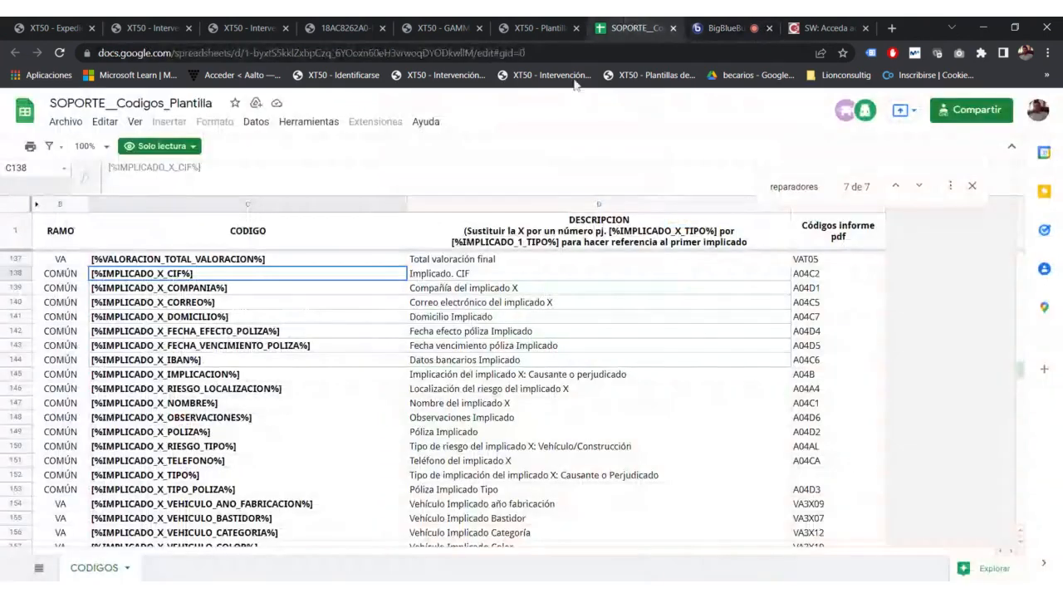
pyautogui.click(538, 27)
pyautogui.click(470, 25)
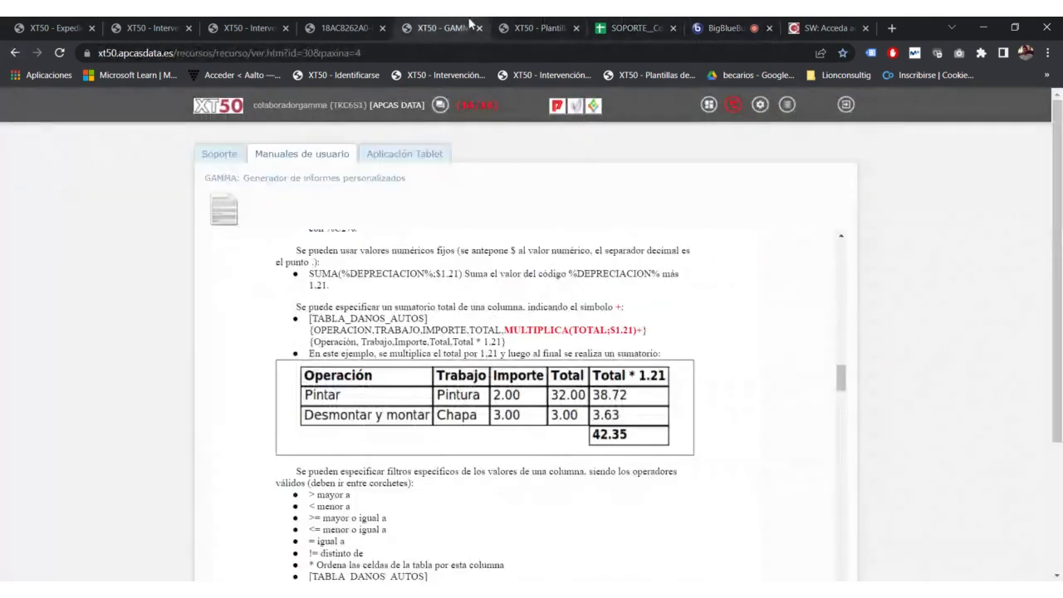
pyautogui.click(538, 27)
pyautogui.click(631, 206)
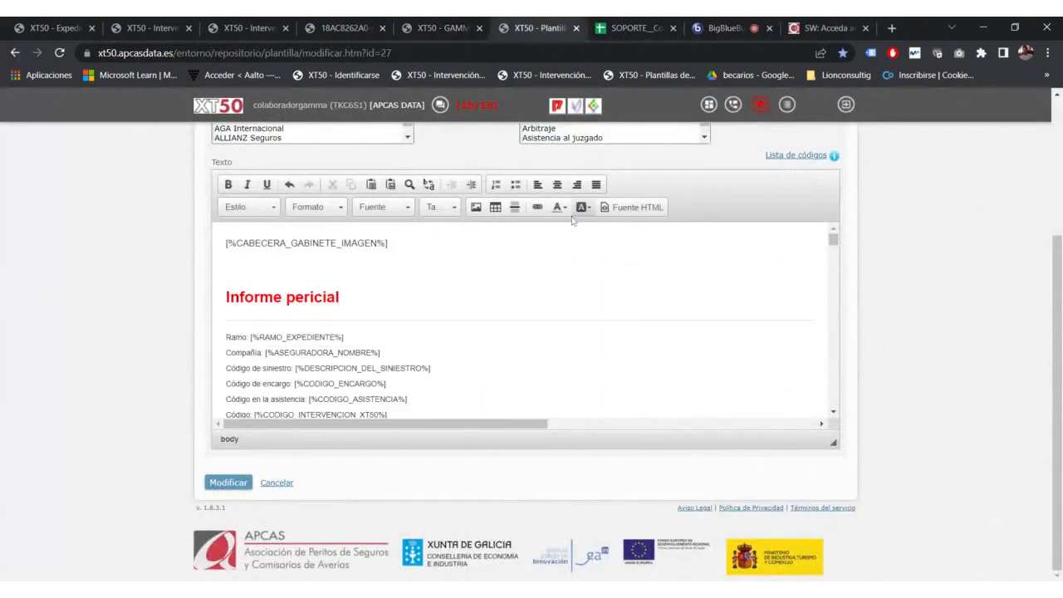
# Step: Open table properties (3 rows, 2 columns, width 500) and inspect the alignment and header options
pyautogui.click(495, 206)
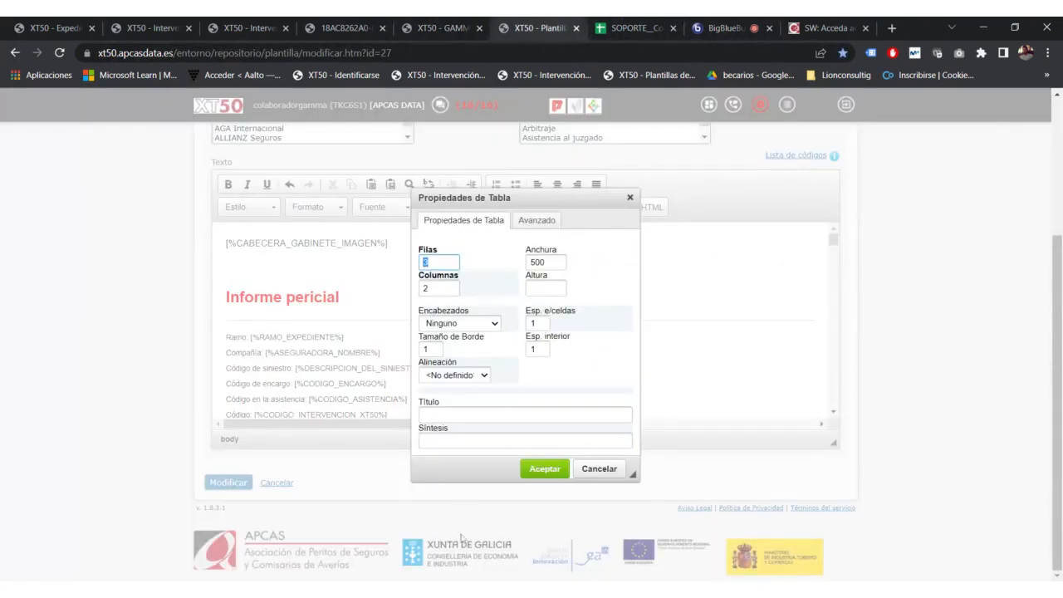
pyautogui.click(473, 377)
pyautogui.click(515, 378)
pyautogui.click(480, 324)
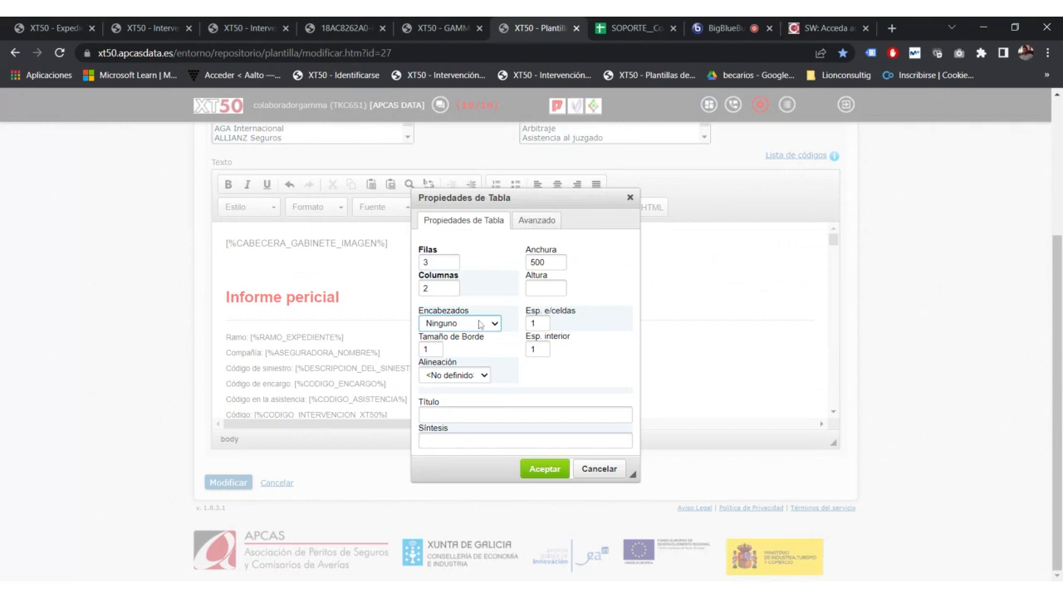
pyautogui.click(536, 378)
# Step: Cancel the new table and scroll the HTML source to the Tipo / Superficie table
pyautogui.click(629, 197)
pyautogui.click(631, 207)
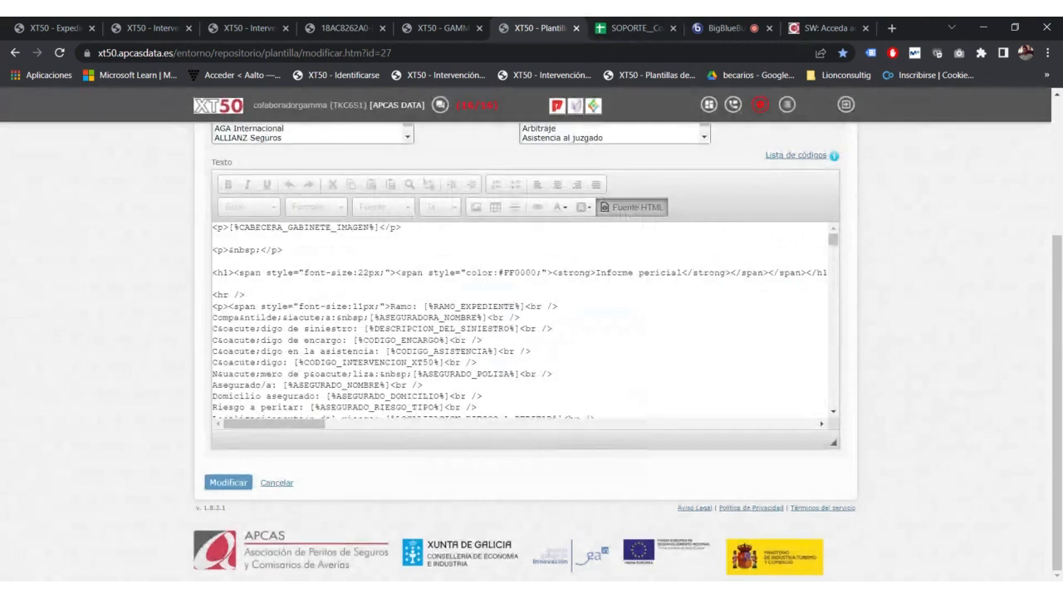
pyautogui.scroll(-5, 520, 324)
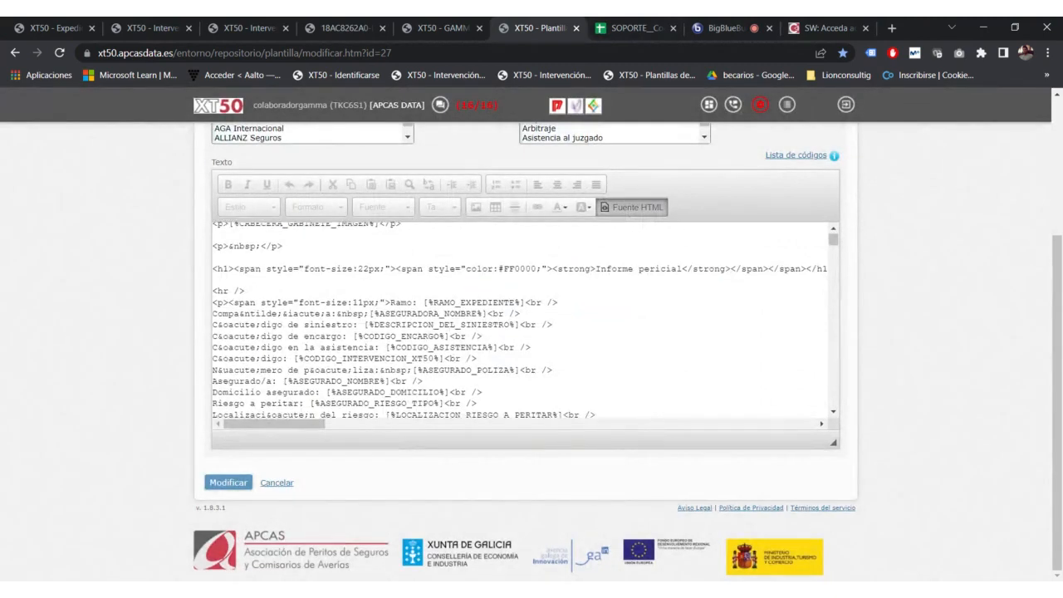
pyautogui.scroll(-10, 520, 324)
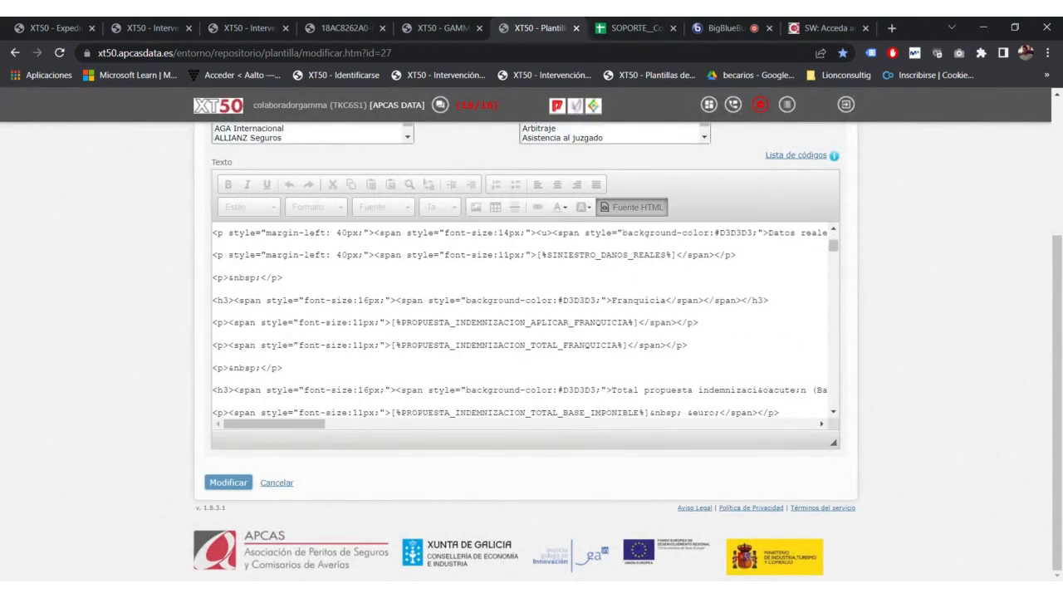
pyautogui.scroll(8, 520, 324)
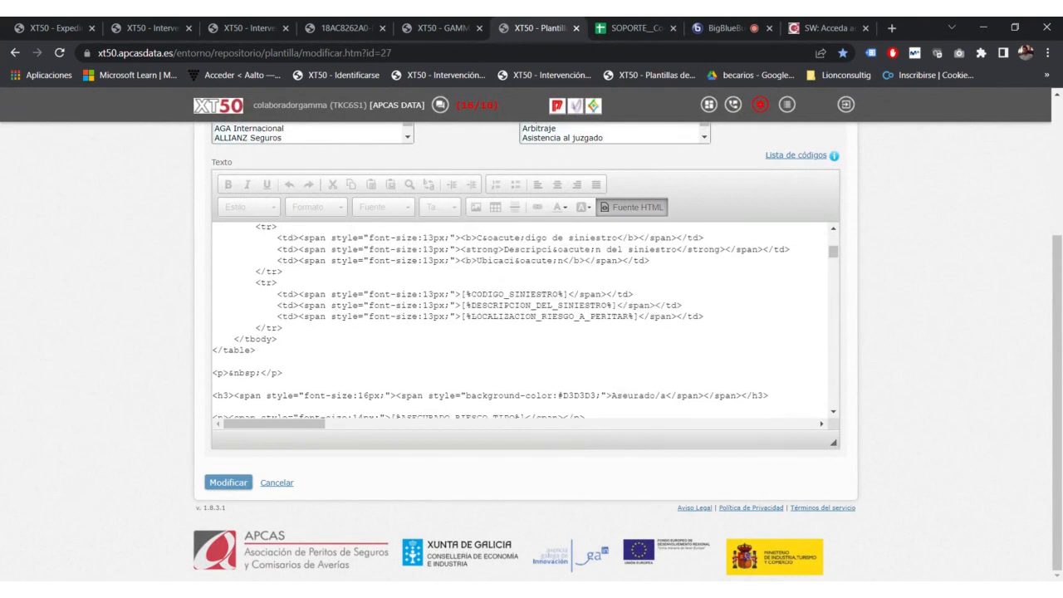
pyautogui.scroll(-5, 520, 324)
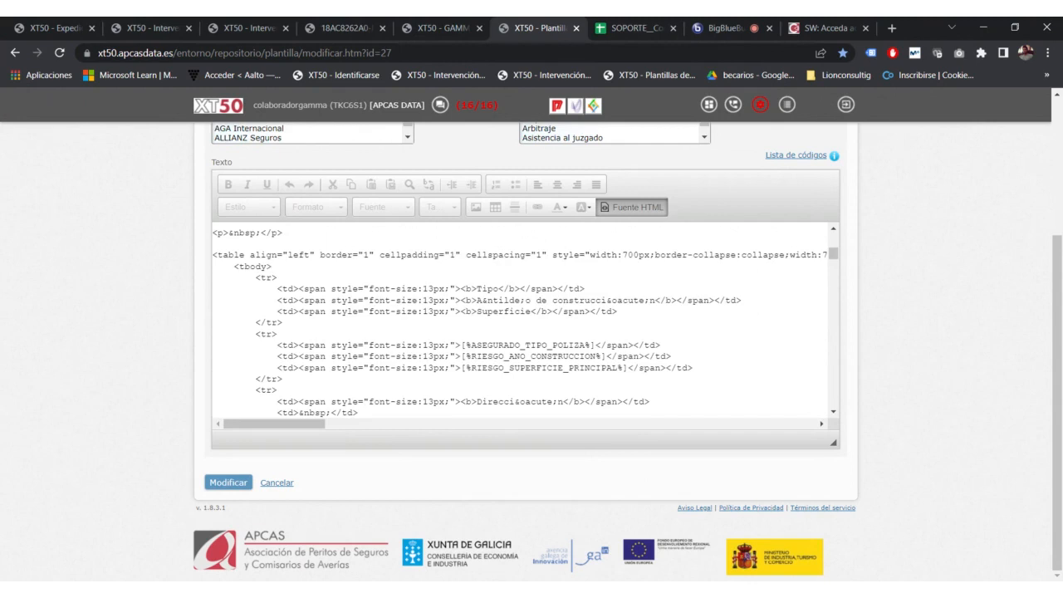
# Step: Mark the table tag and the opening and closing <td> tags of the Superficie header cell
pyautogui.moveTo(617, 312); pyautogui.dragTo(277, 311)
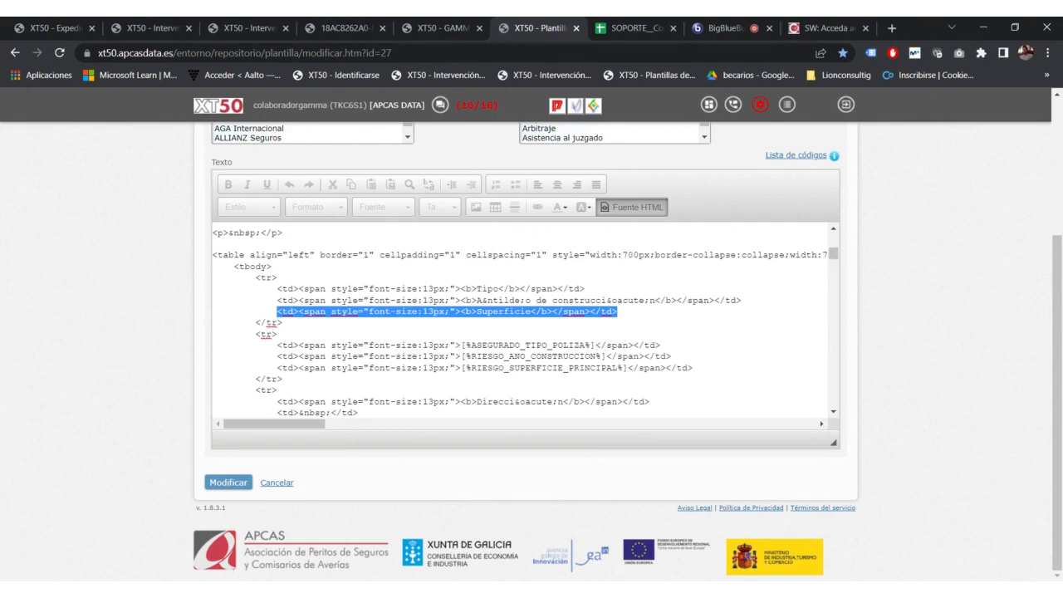
pyautogui.moveTo(217, 255); pyautogui.dragTo(255, 255)
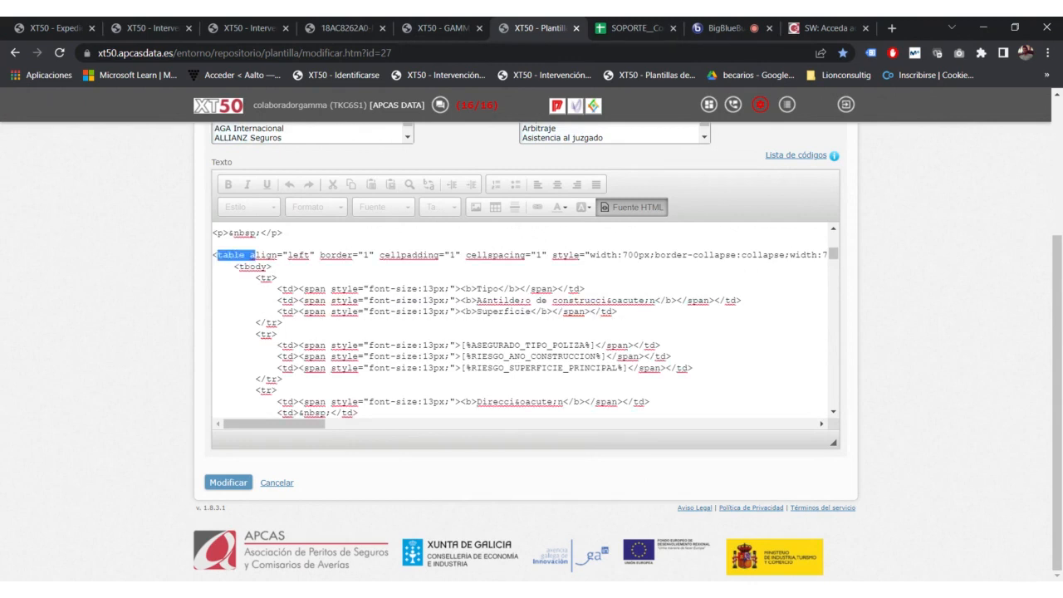
pyautogui.click(254, 256)
pyautogui.moveTo(277, 311); pyautogui.dragTo(297, 311)
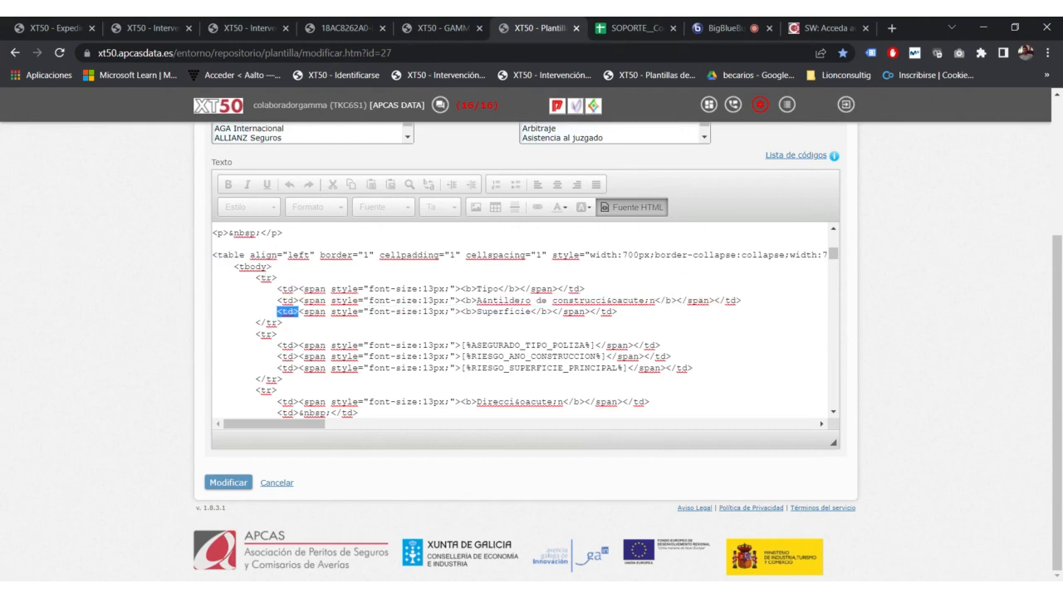
pyautogui.moveTo(616, 312); pyautogui.dragTo(589, 312)
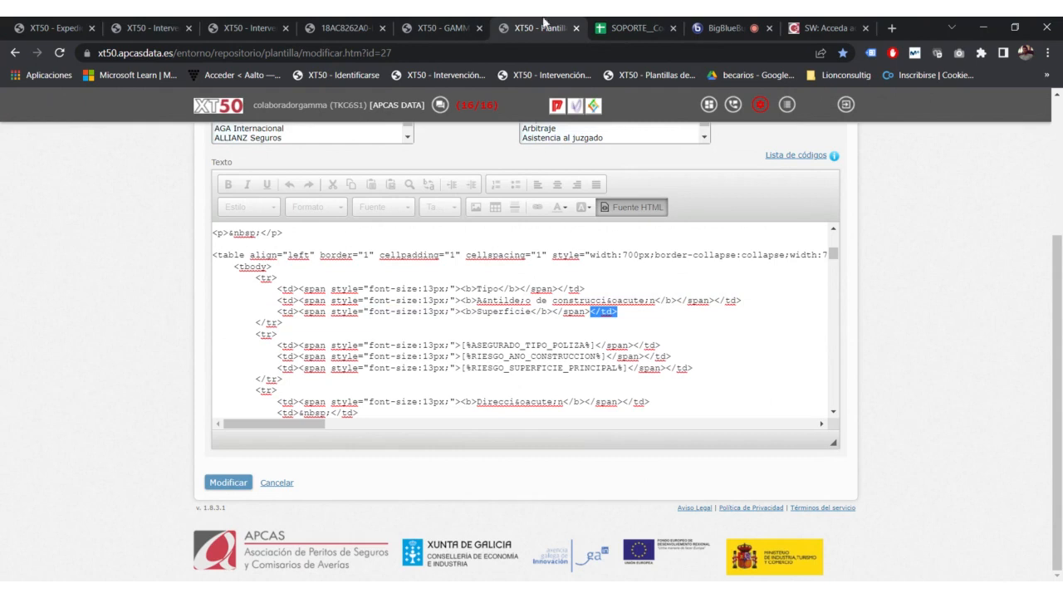
# Step: Read the new meeting questions, then show the template formatted again up to the Informe pericial heading
pyautogui.click(697, 31)
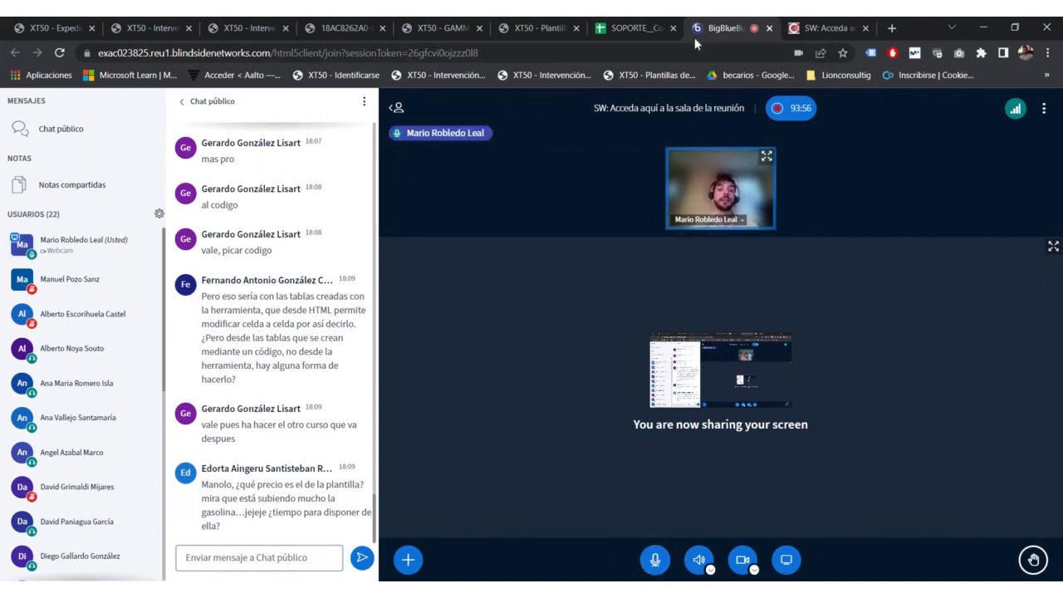
pyautogui.click(596, 31)
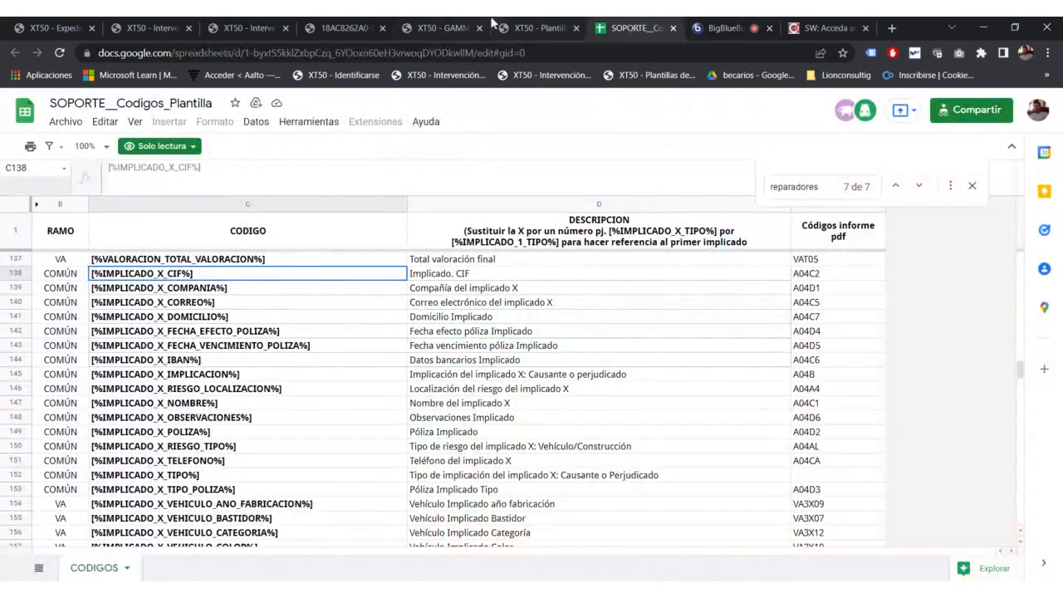
pyautogui.click(531, 27)
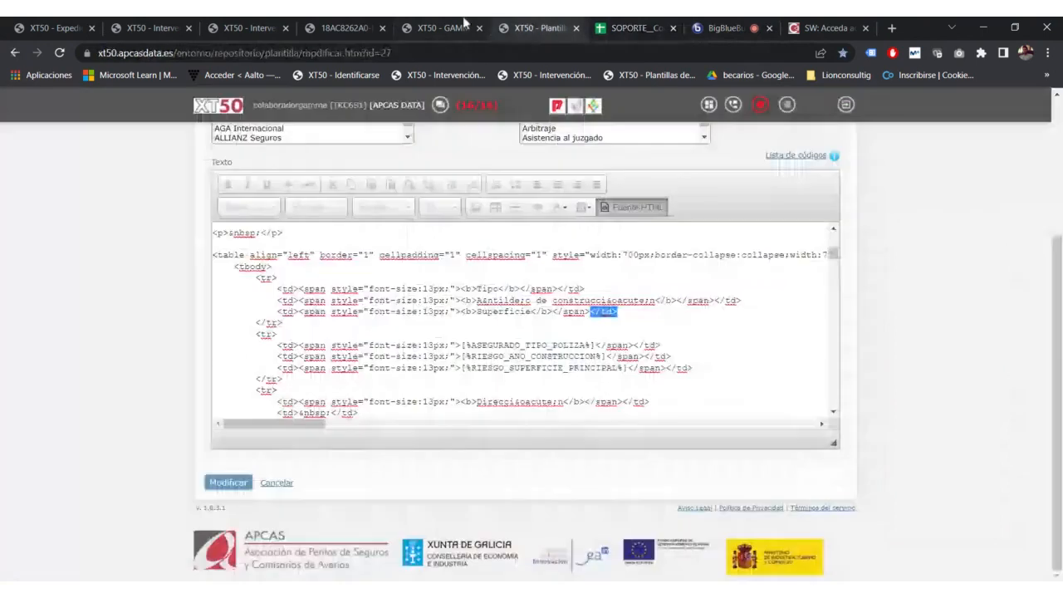
pyautogui.click(641, 207)
pyautogui.scroll(3, 664, 226)
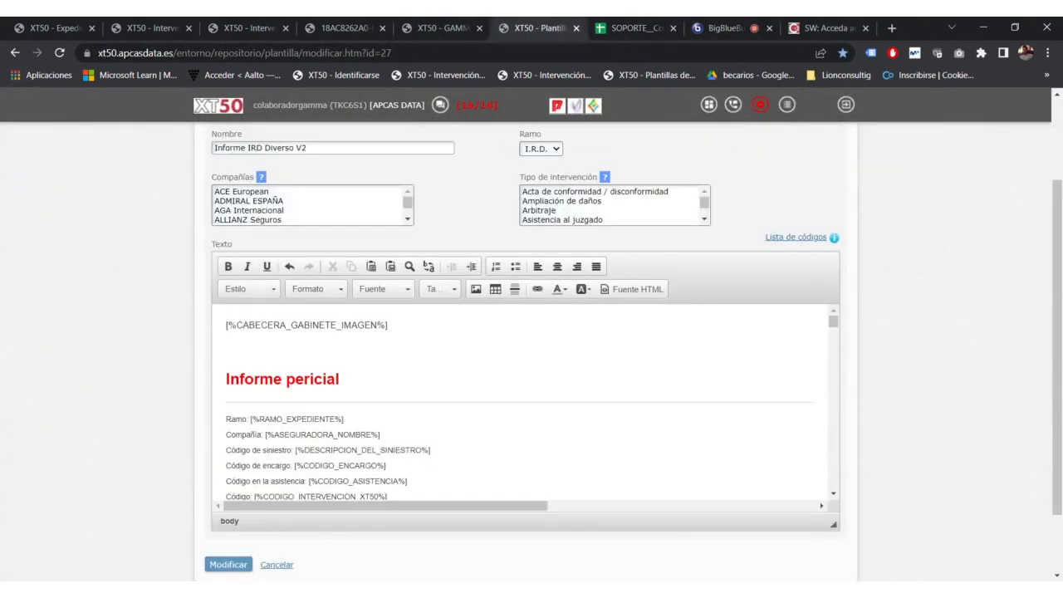
# Step: Add blank lines above the header code and insert a 3-row, 2-column table
pyautogui.scroll(-2, 664, 226)
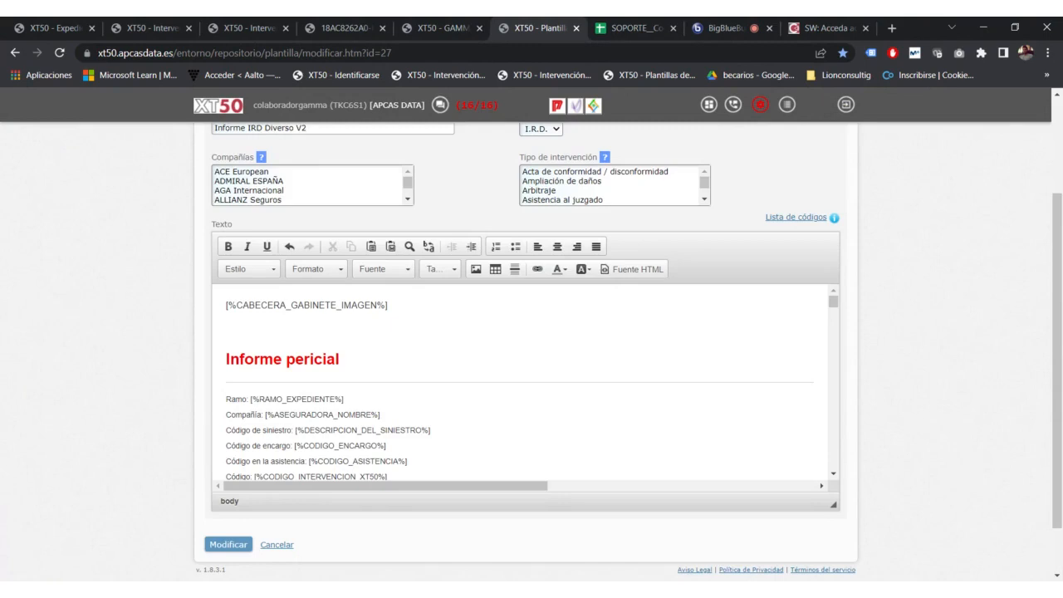
pyautogui.press('Return')
pyautogui.press('Return')
pyautogui.press('Return')
pyautogui.press('Return')
pyautogui.press('Return')
pyautogui.press('Return')
pyautogui.press('Return')
pyautogui.press('Return')
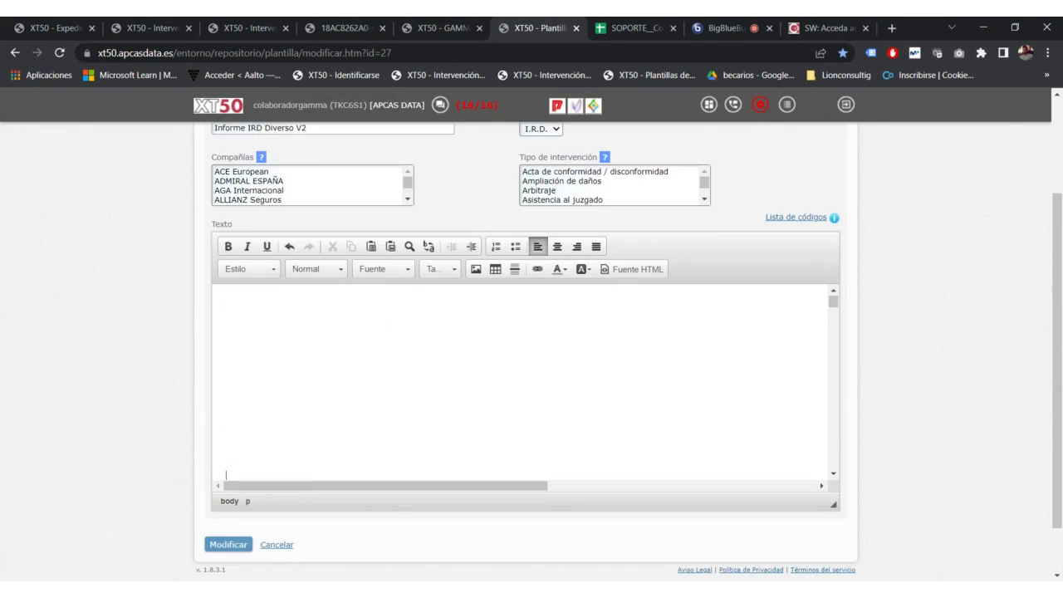
pyautogui.click(496, 268)
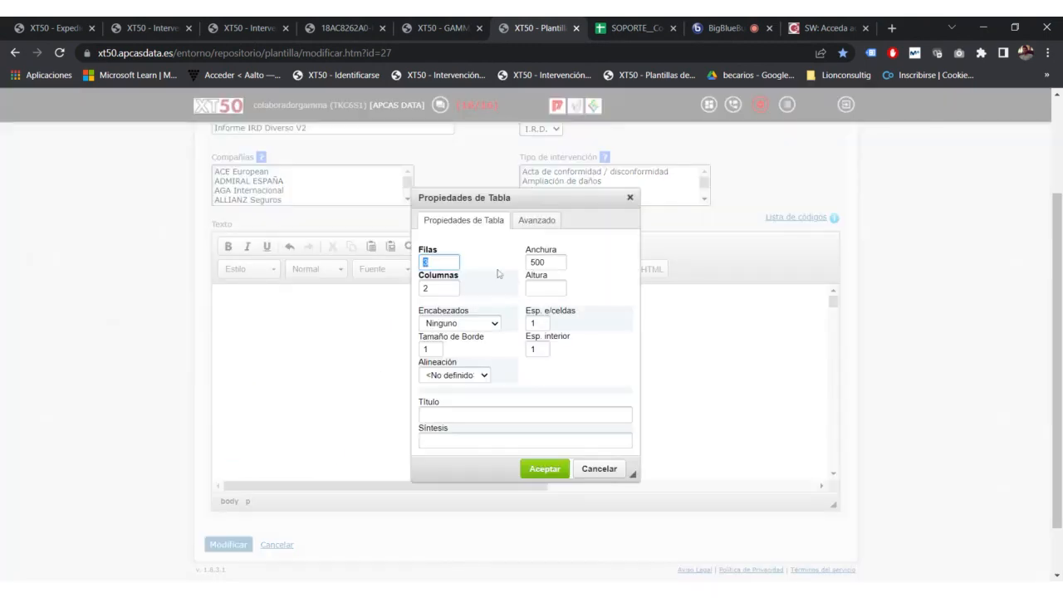
pyautogui.click(544, 468)
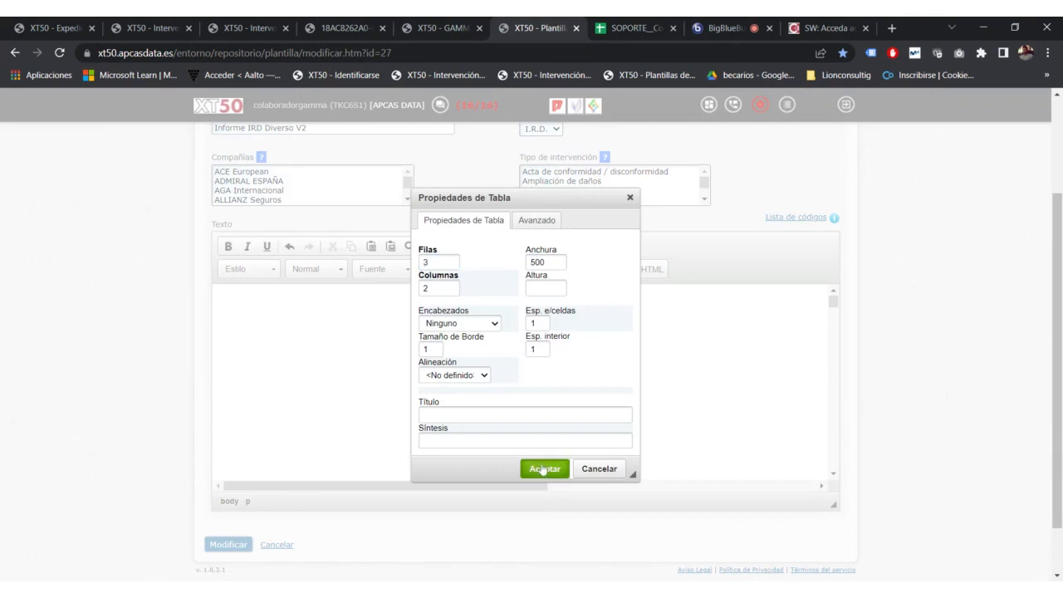
# Step: Inspect the new table's markup in the HTML source
pyautogui.click(631, 269)
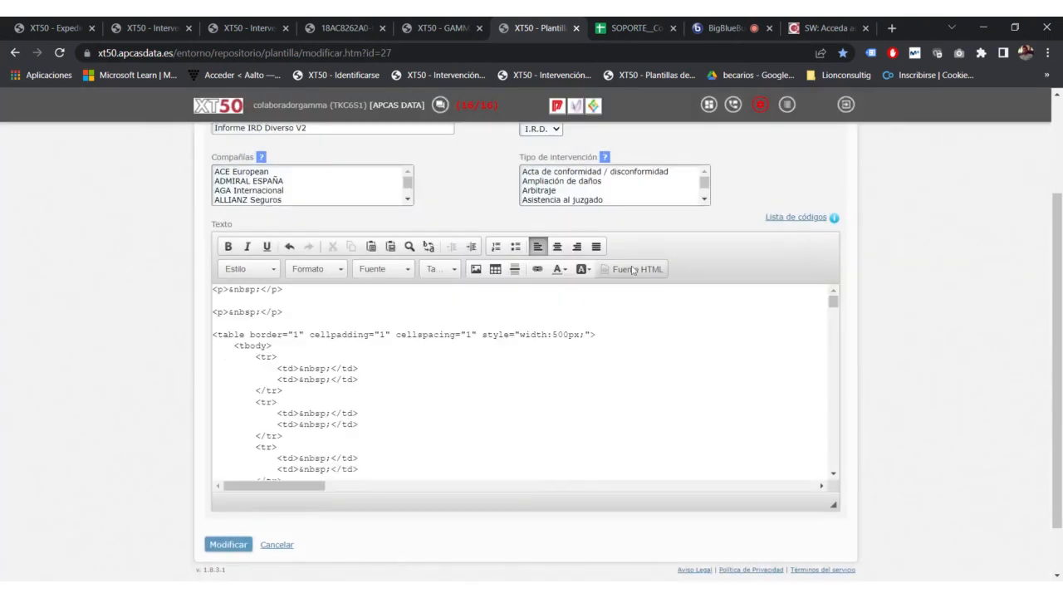
pyautogui.scroll(3, 1048, 304)
pyautogui.scroll(-1, 1049, 304)
pyautogui.scroll(-2, 1049, 304)
pyautogui.scroll(-2, 581, 373)
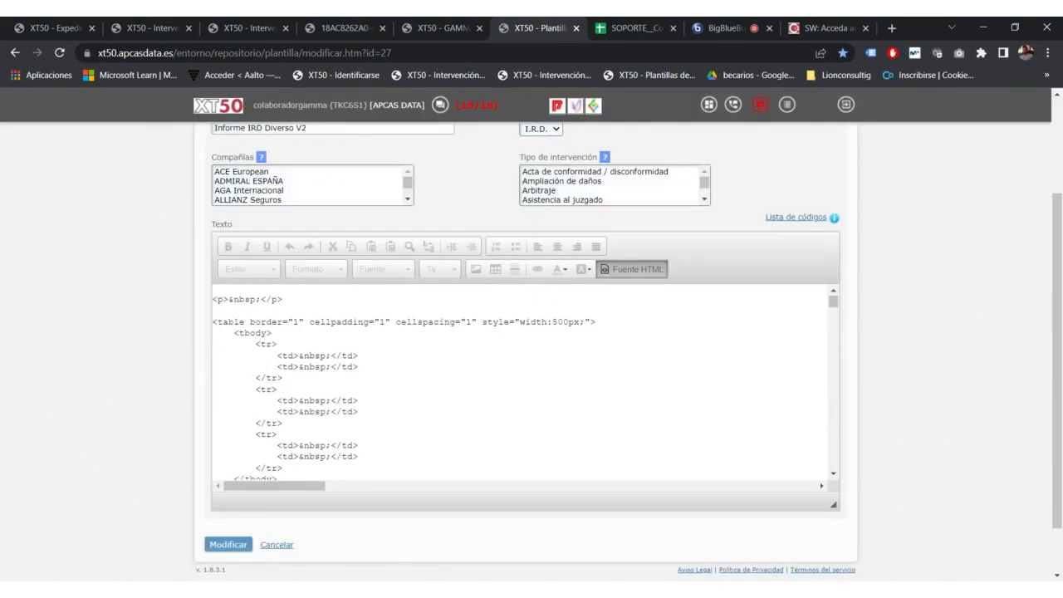
pyautogui.moveTo(258, 434); pyautogui.dragTo(213, 333)
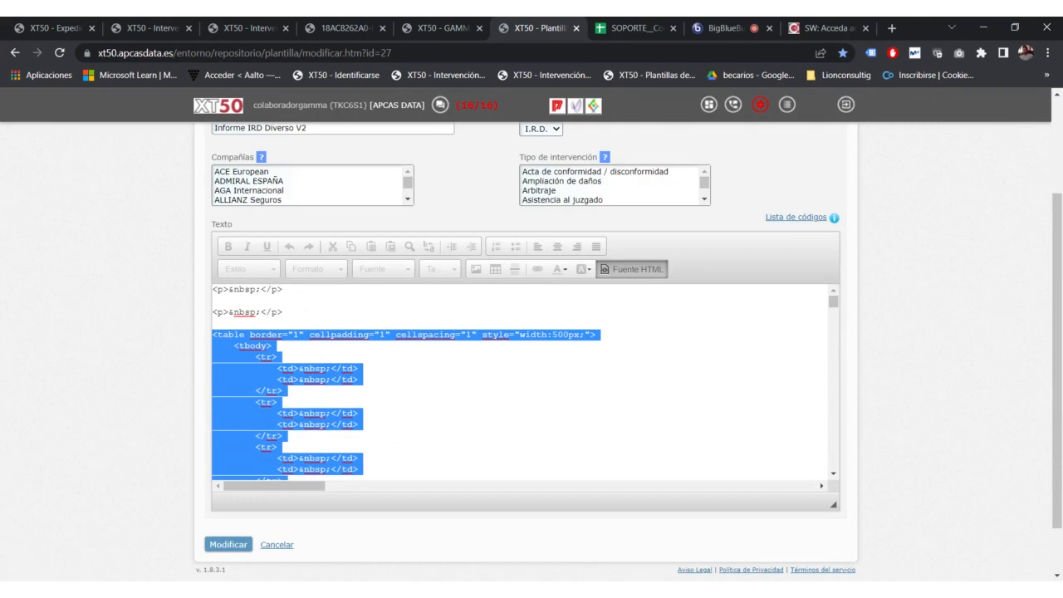
# Step: Check the table's 500 width in its properties without changes, then return to the HTML source
pyautogui.click(631, 269)
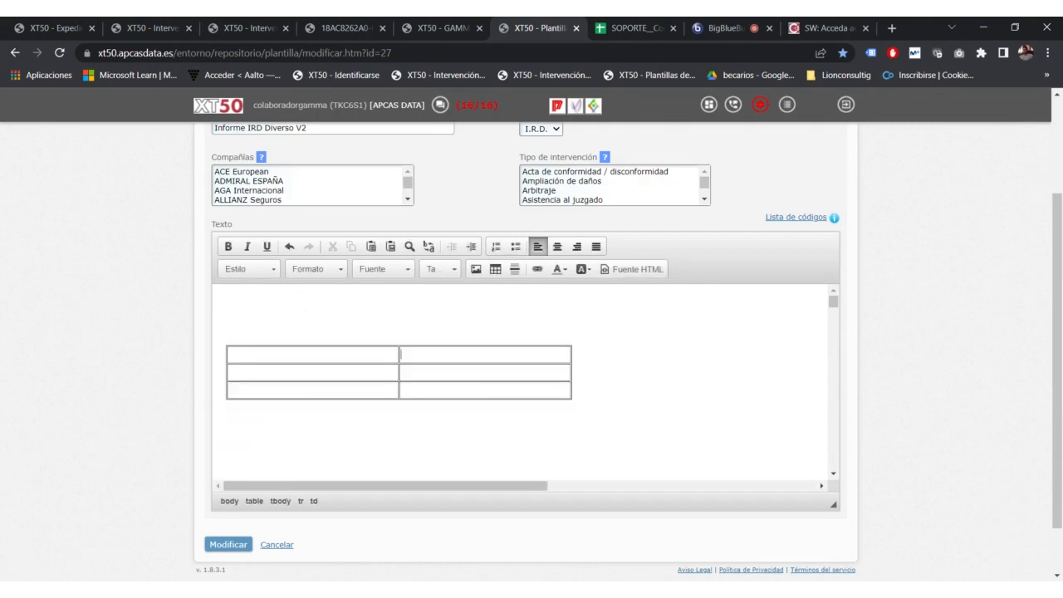
pyautogui.rightClick(462, 358)
pyautogui.click(501, 454)
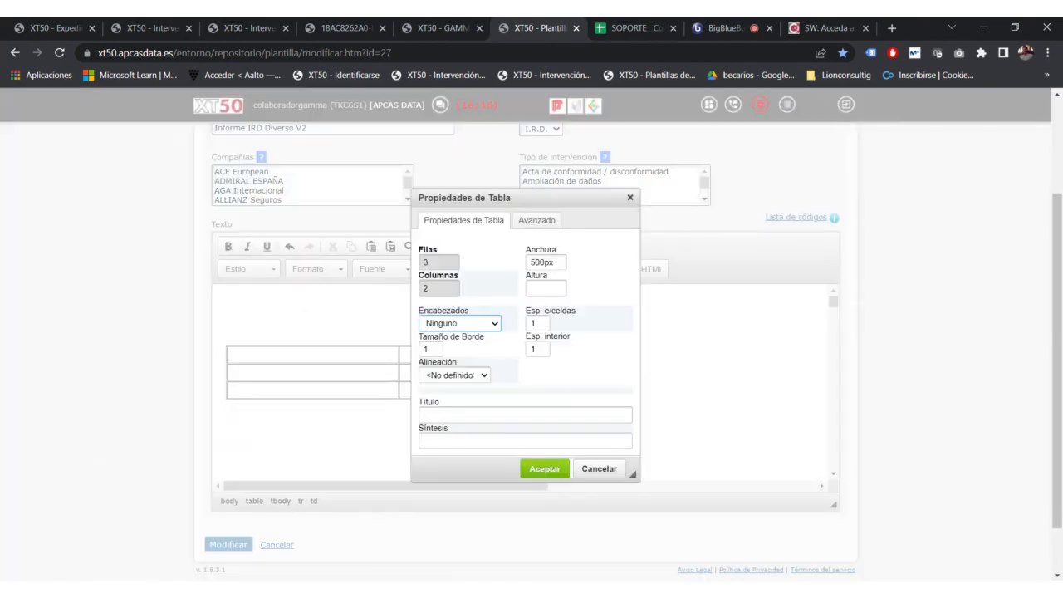
pyautogui.click(531, 262)
pyautogui.click(631, 198)
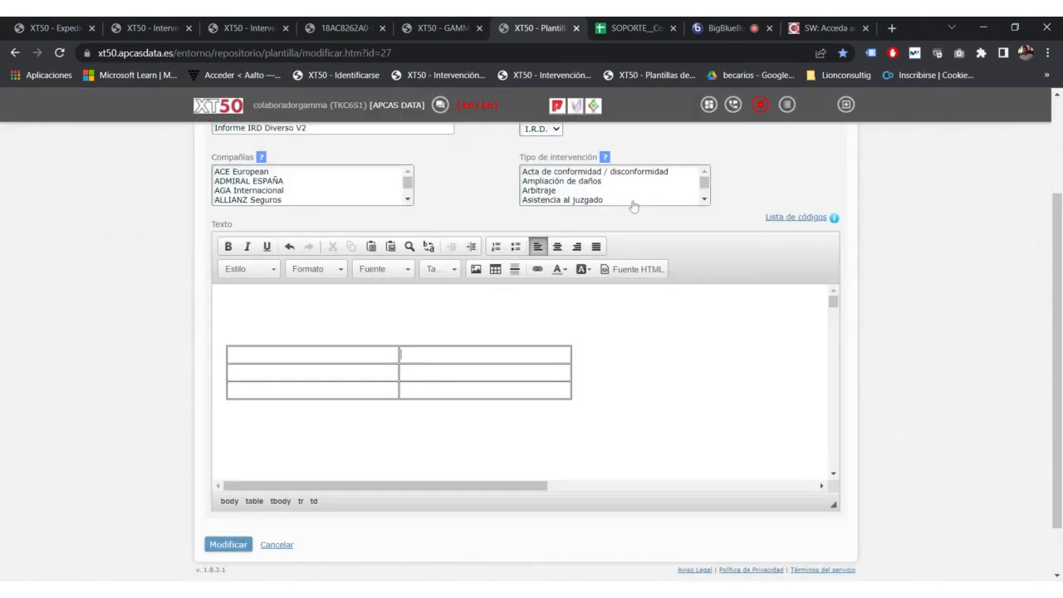
pyautogui.click(632, 271)
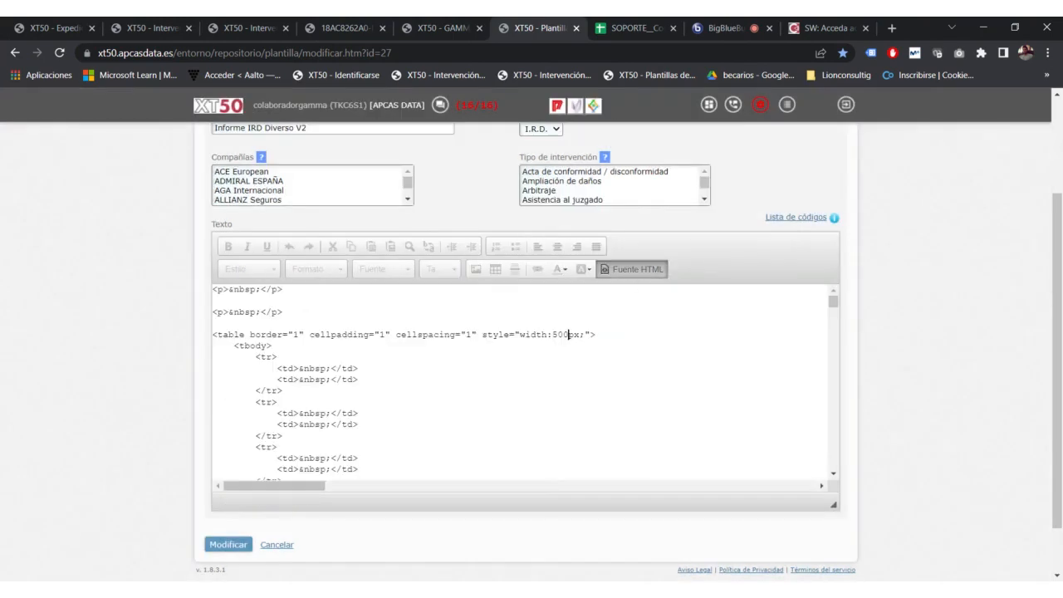
# Step: In Fuente HTML, review the table's width:500px, border, cellpadding, cellspacing and tbody markup
pyautogui.moveTo(580, 334); pyautogui.dragTo(520, 334)
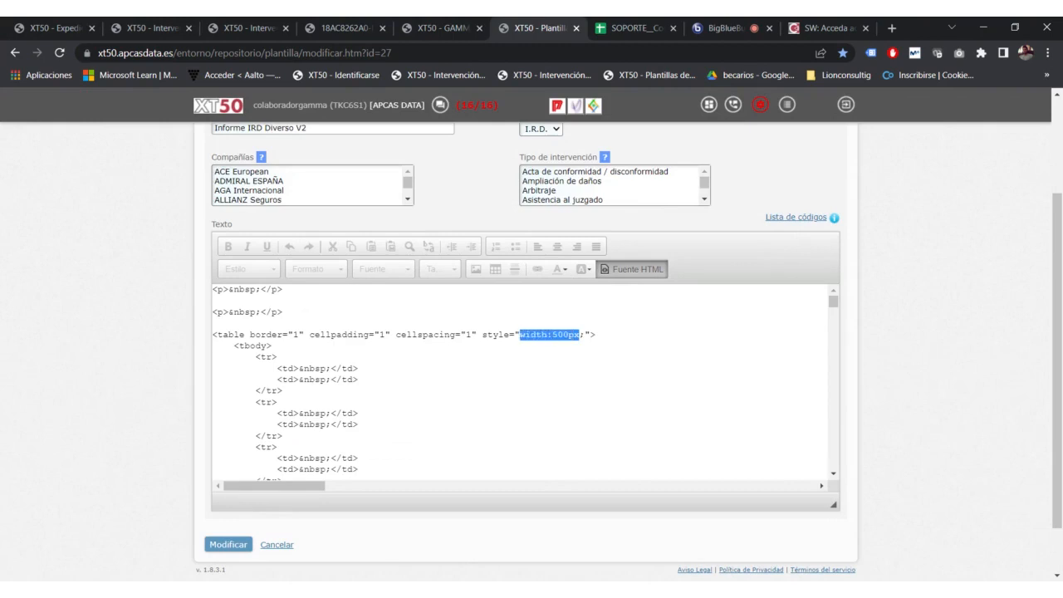
pyautogui.doubleClick(295, 335)
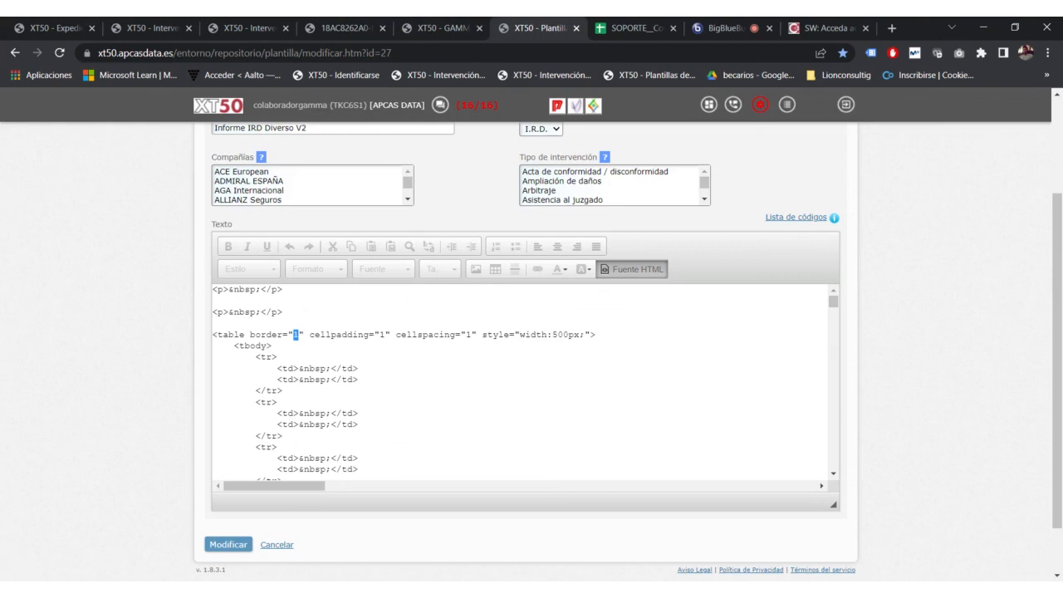
pyautogui.moveTo(374, 335); pyautogui.dragTo(385, 334)
pyautogui.moveTo(483, 334); pyautogui.dragTo(461, 335)
pyautogui.click(268, 346)
pyautogui.scroll(-3, 267, 345)
pyautogui.scroll(3, 267, 345)
pyautogui.moveTo(359, 368); pyautogui.dragTo(244, 345)
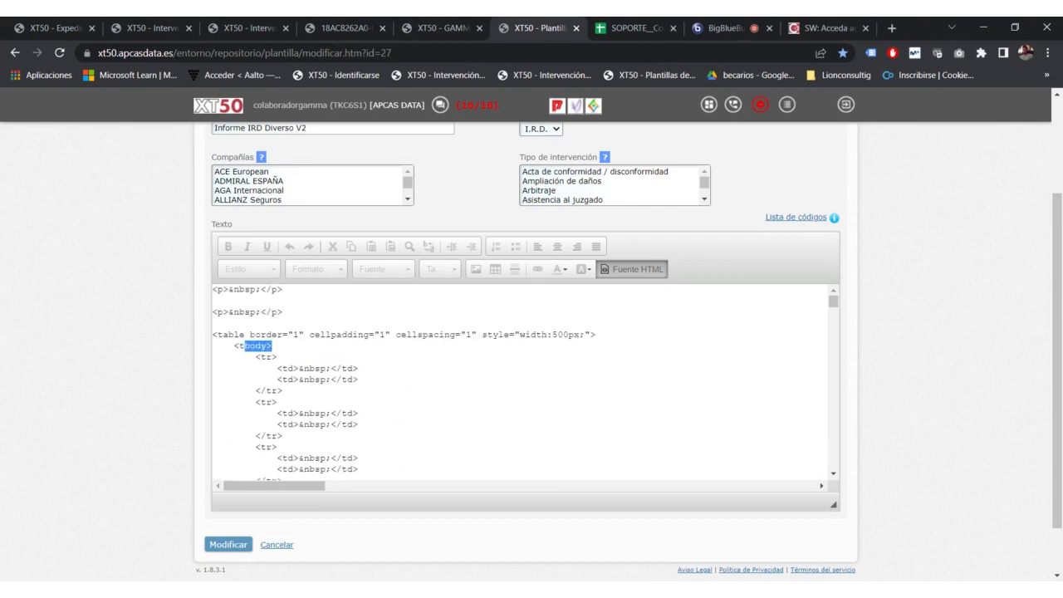
# Step: After a look at the meeting, return to the visual view and type 'aaaaa' in the first cell
pyautogui.click(713, 27)
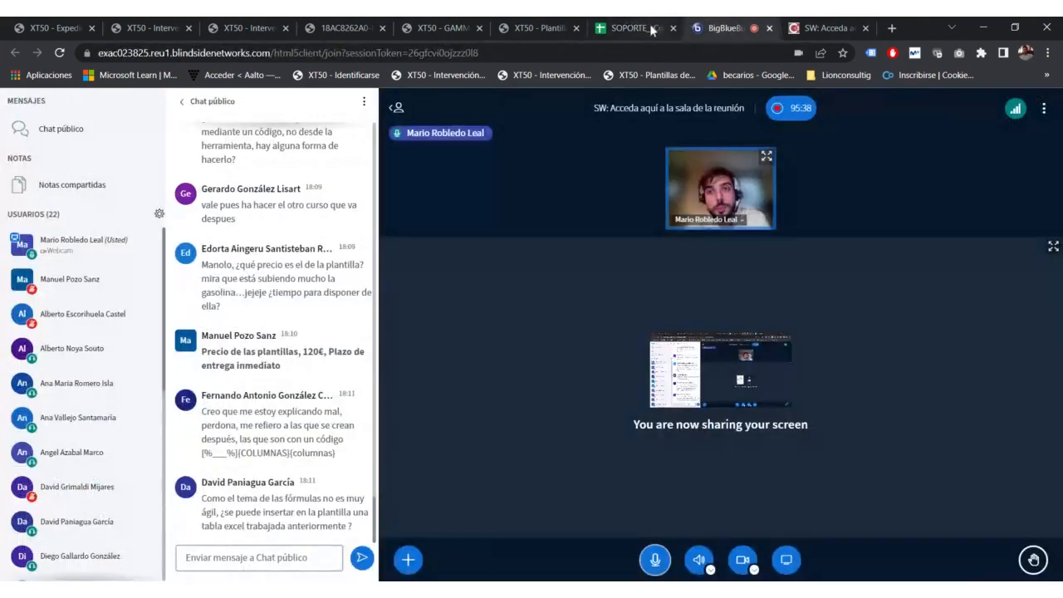
pyautogui.click(627, 27)
pyautogui.click(540, 28)
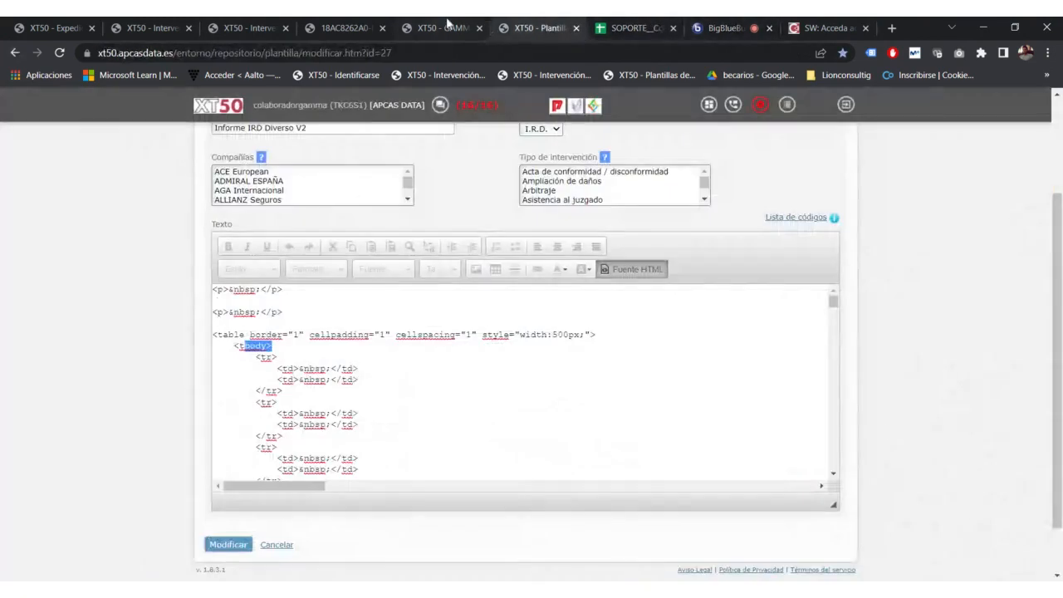
pyautogui.click(633, 269)
pyautogui.write('aaaaa')
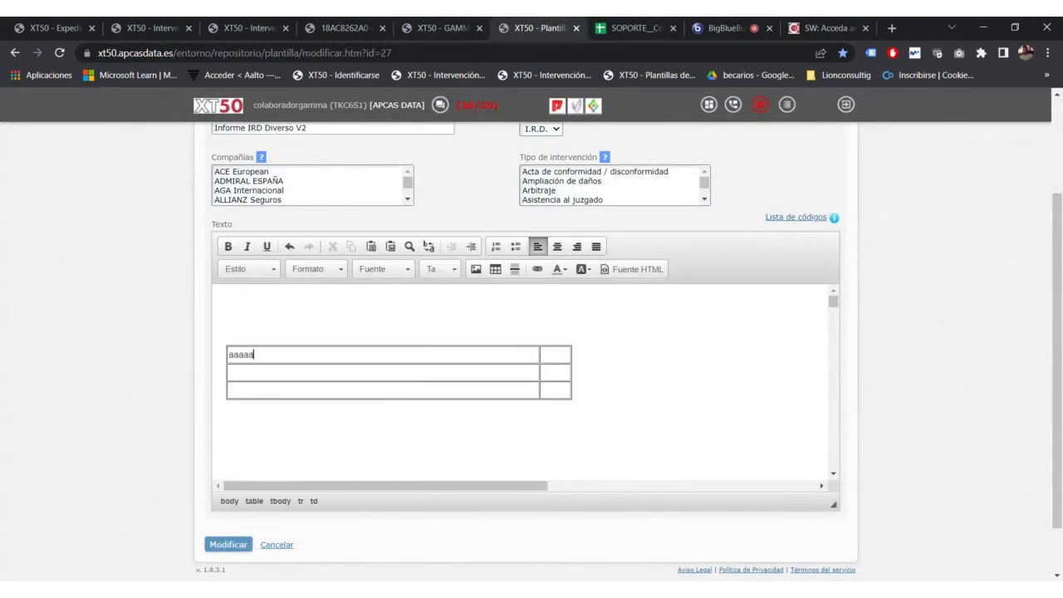
pyautogui.moveTo(254, 355); pyautogui.dragTo(218, 354)
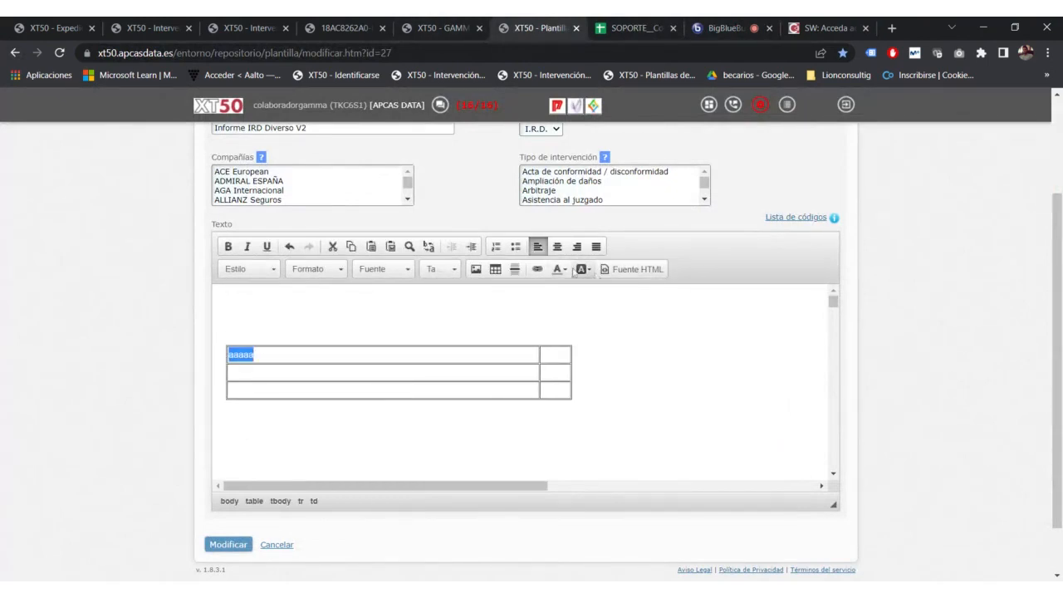
# Step: Make the 'aaaaa' text light grey from the text colour palette
pyautogui.click(561, 269)
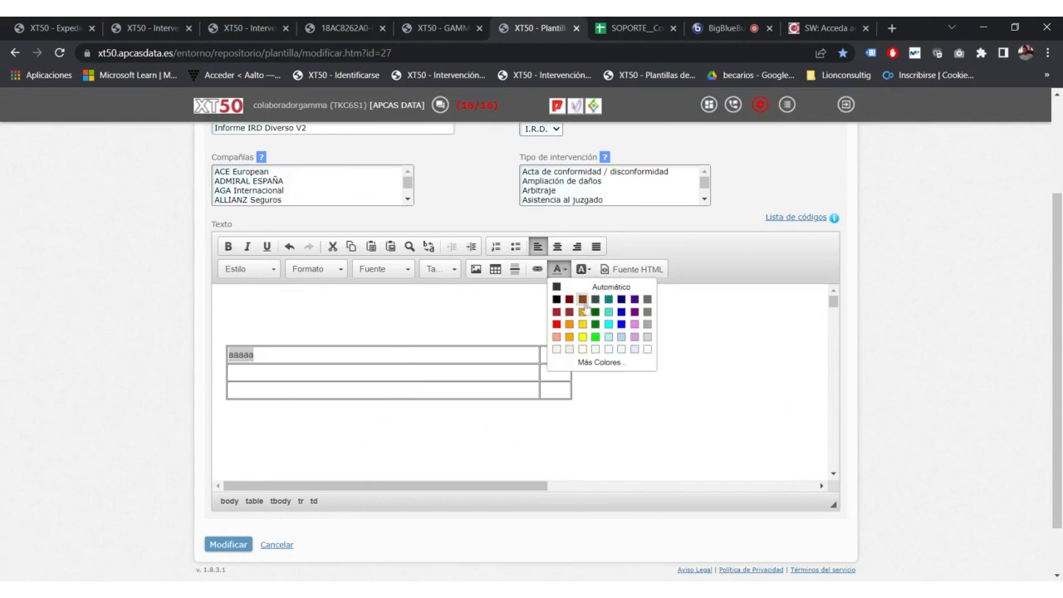
pyautogui.click(647, 336)
pyautogui.click(225, 438)
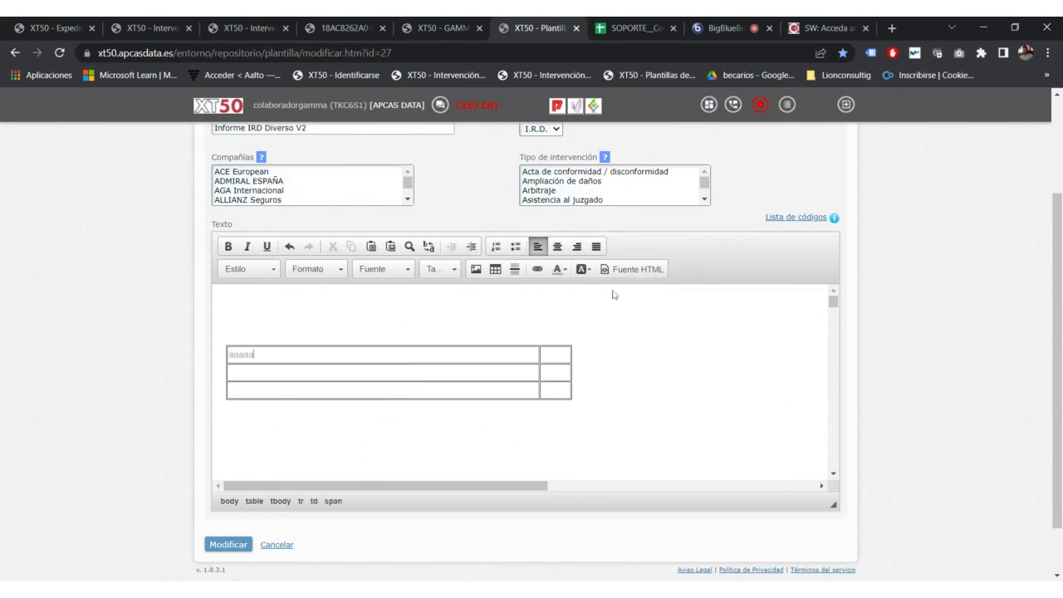
# Step: Reselect 'aaaaa' and give it a dark red background
pyautogui.hotkey('shift', 'Home')
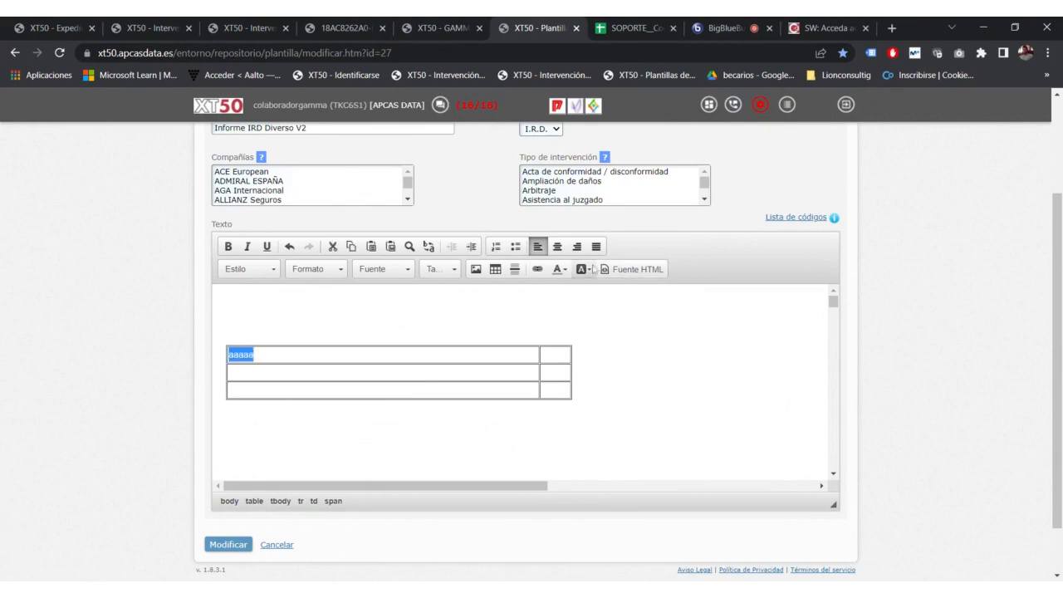
pyautogui.click(583, 269)
pyautogui.click(593, 299)
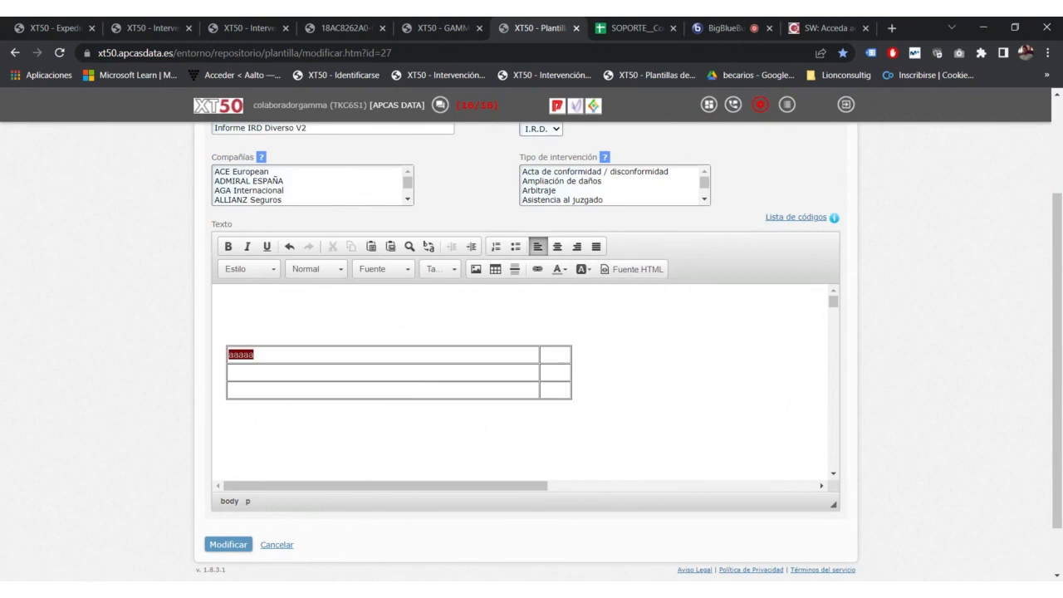
pyautogui.scroll(-12, 640, 289)
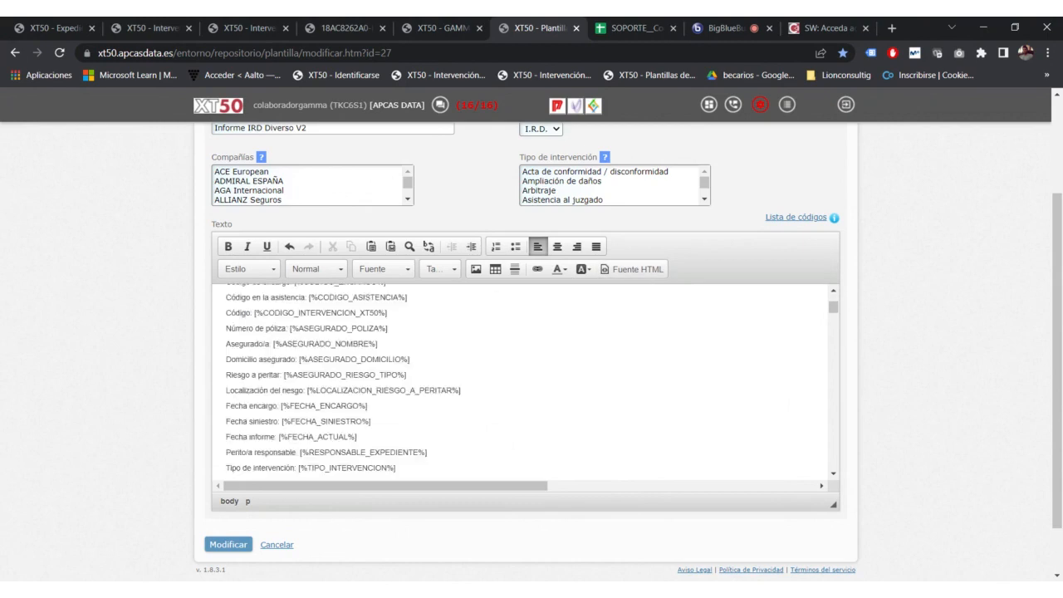
pyautogui.scroll(4, 526, 382)
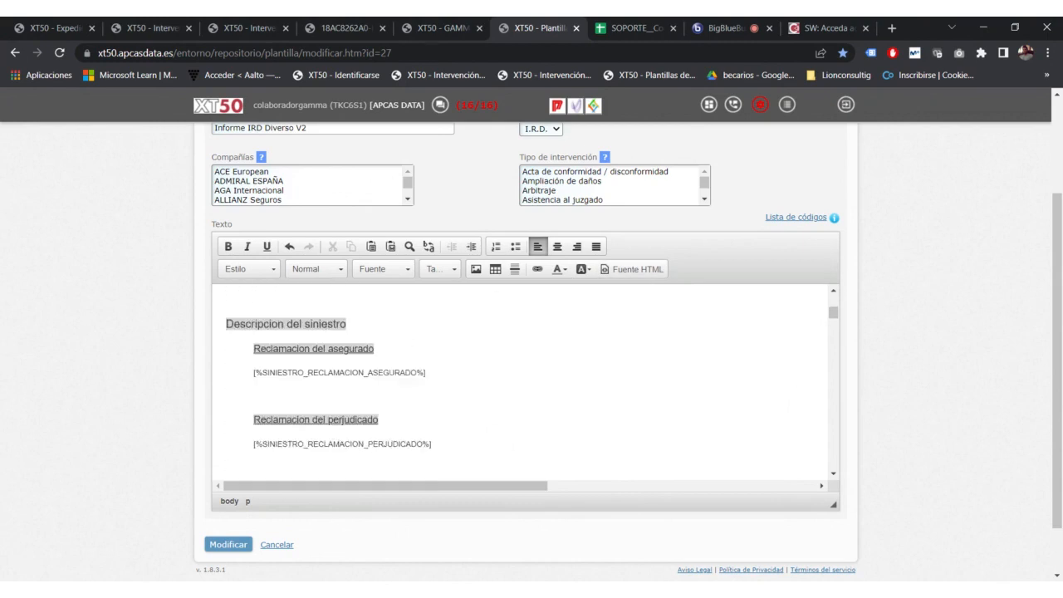
pyautogui.scroll(-3, 525, 382)
pyautogui.scroll(-3, 523, 382)
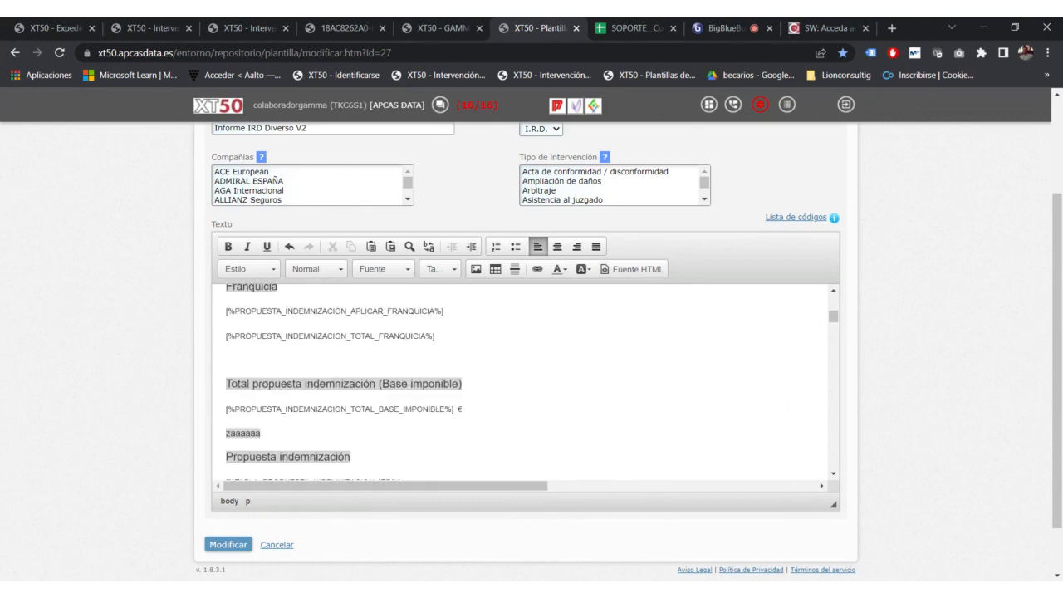
pyautogui.scroll(-7, 523, 382)
pyautogui.scroll(4, 523, 382)
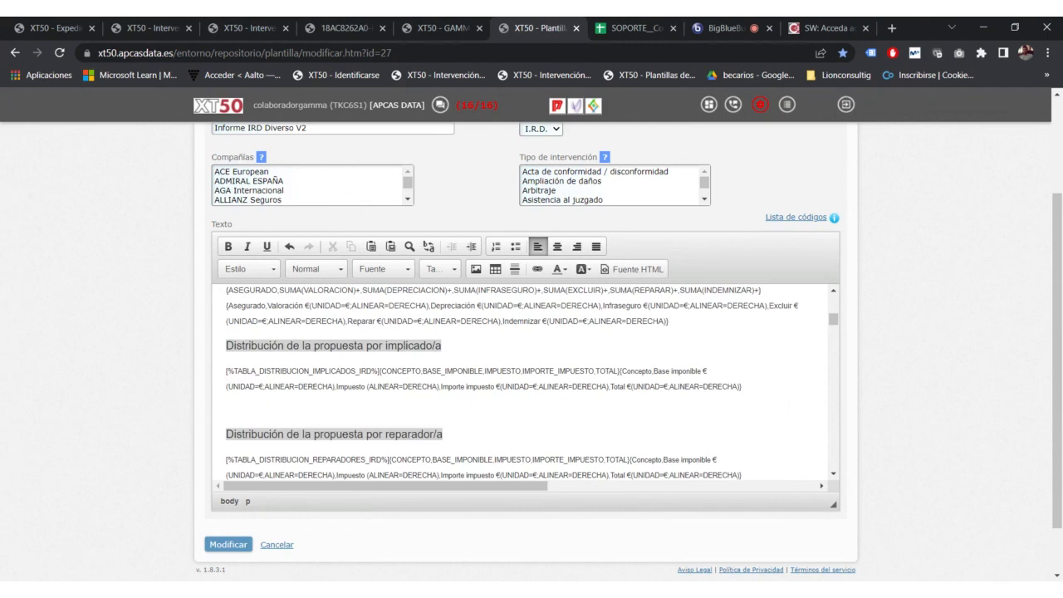
pyautogui.moveTo(336, 386); pyautogui.dragTo(365, 386)
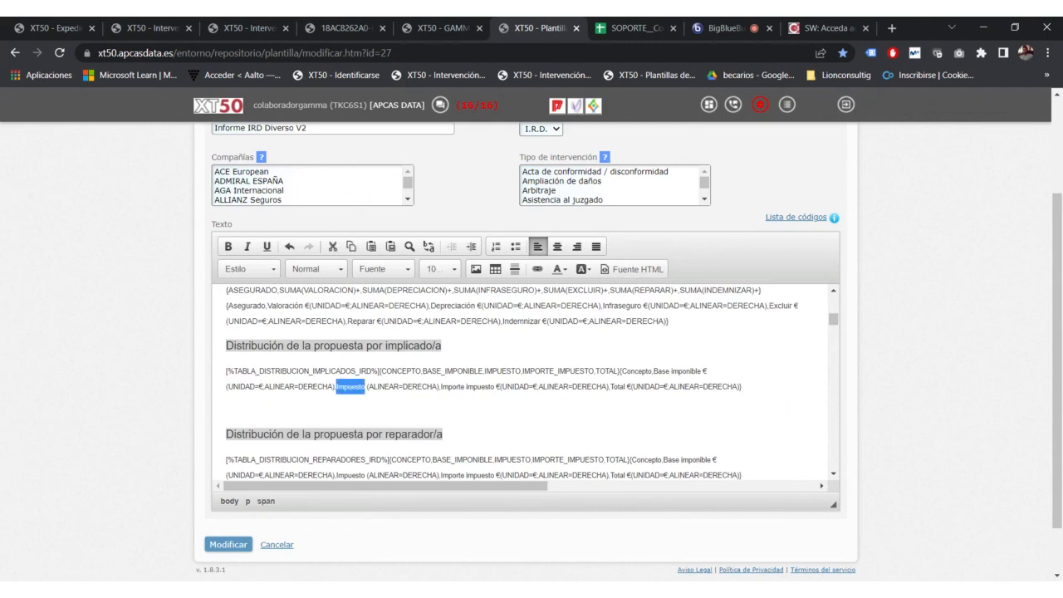
pyautogui.scroll(10, 523, 382)
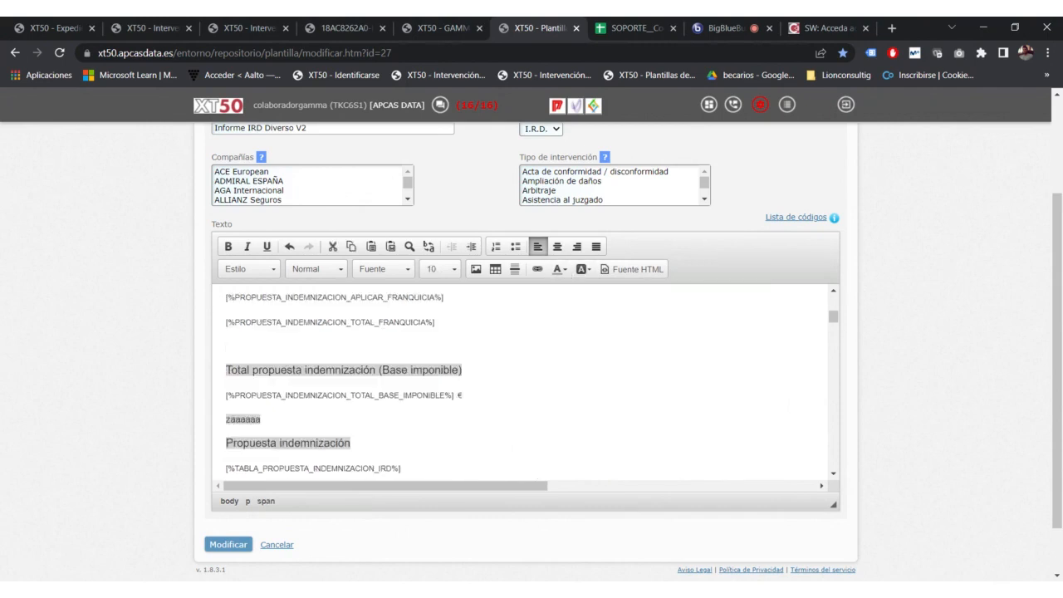
pyautogui.scroll(10, 523, 382)
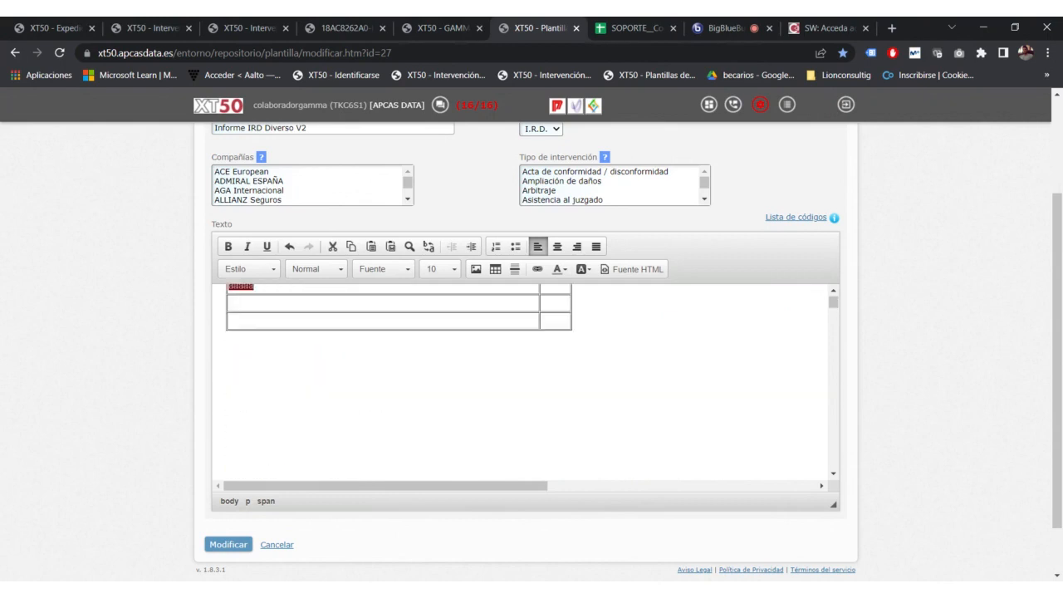
pyautogui.scroll(1, 523, 382)
pyautogui.doubleClick(241, 355)
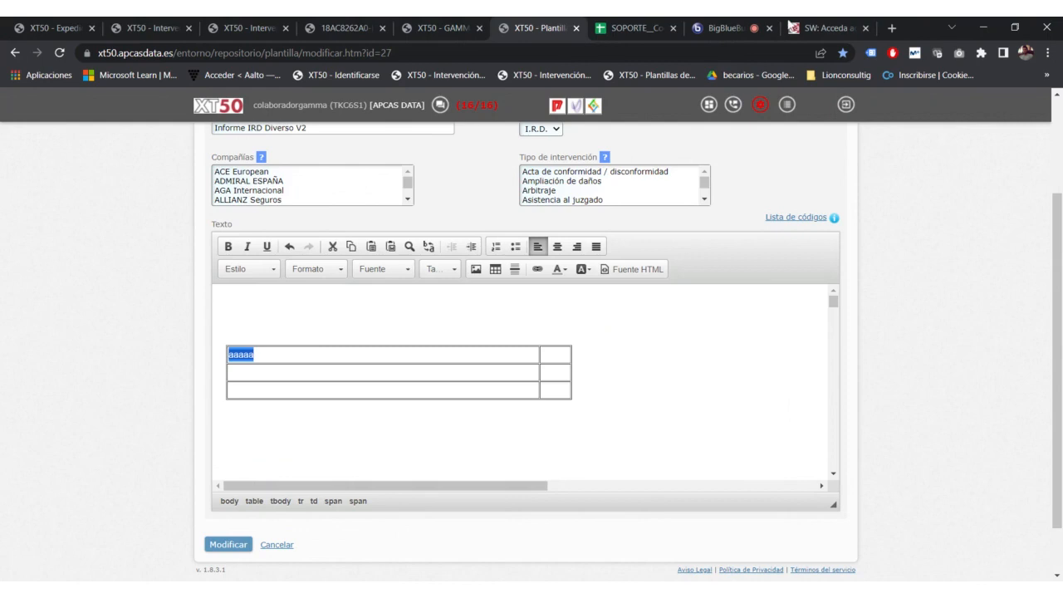
pyautogui.click(712, 28)
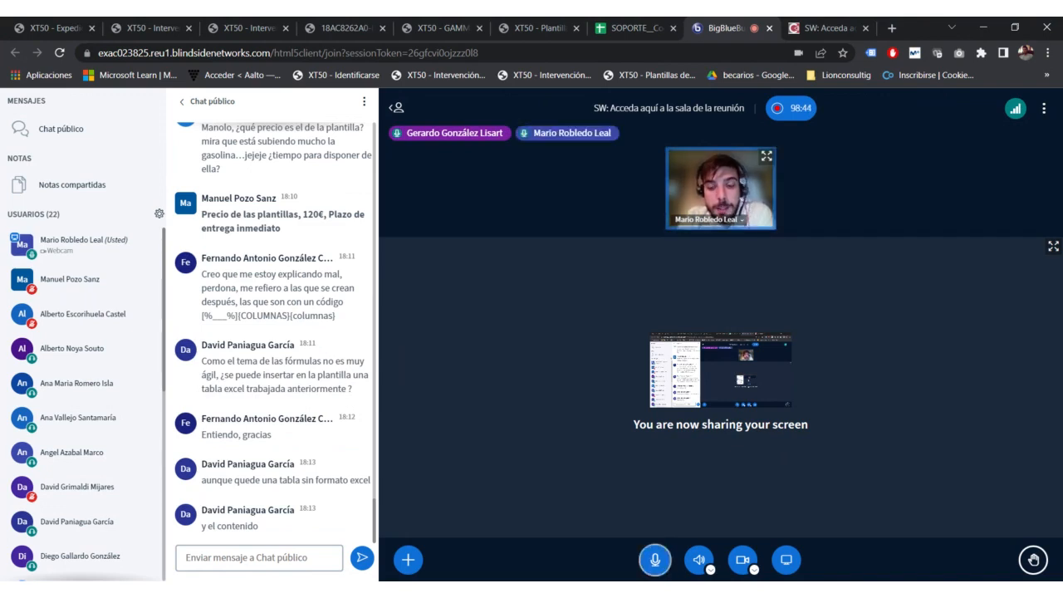
pyautogui.click(333, 27)
pyautogui.click(419, 27)
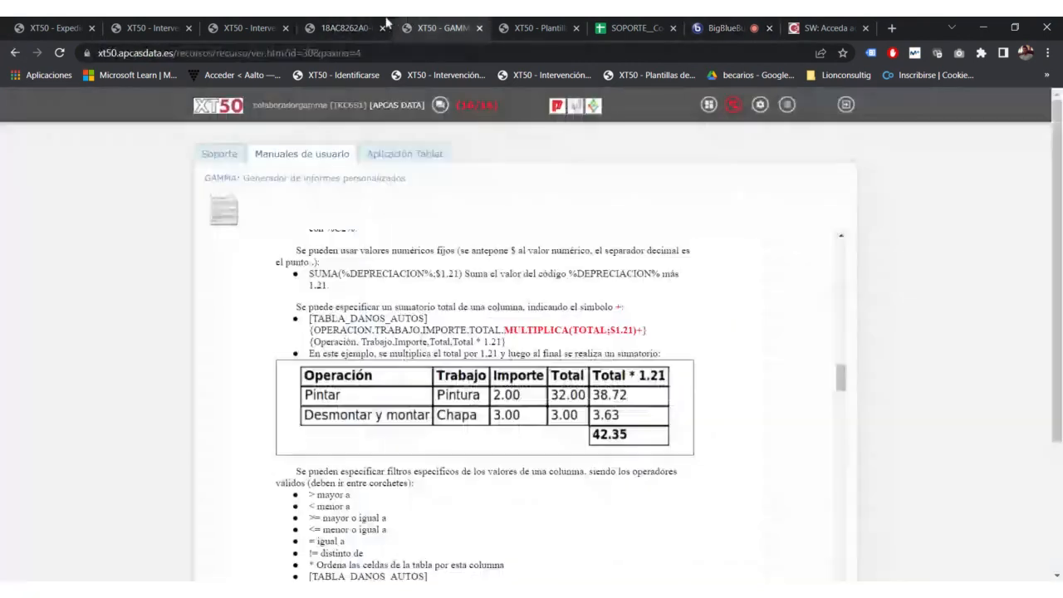
pyautogui.click(255, 23)
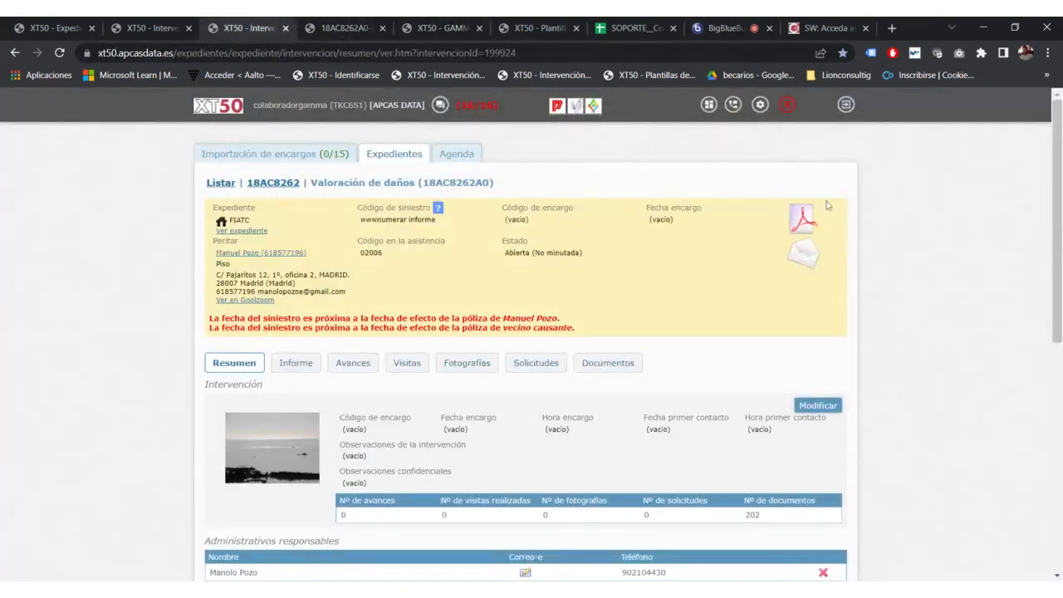
# Step: Generate a report from Informe IRD Diverso V2 with Editar la plantilla on and Guardar una copia off
pyautogui.click(812, 216)
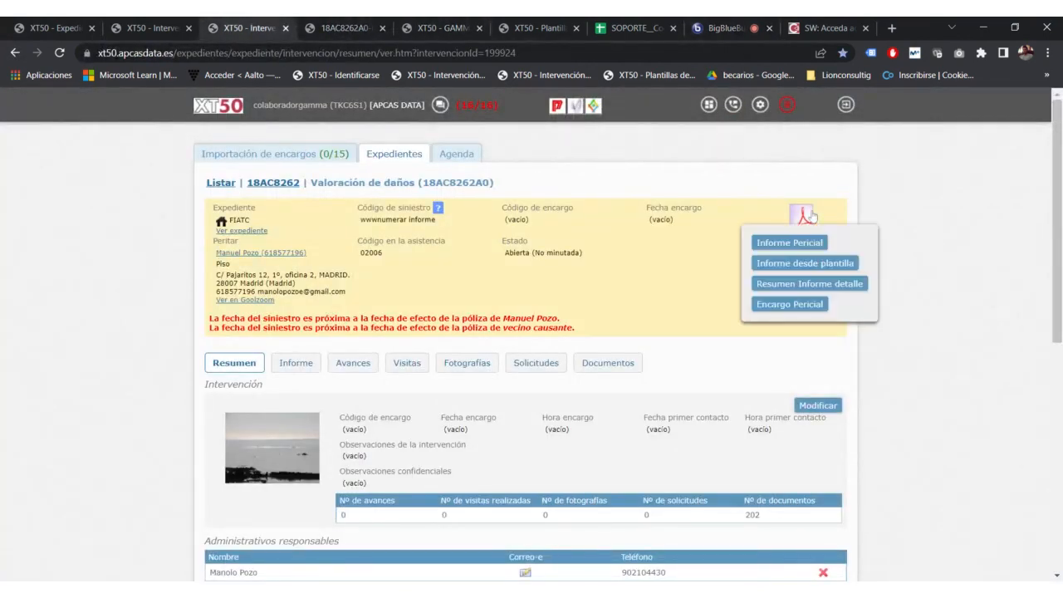
pyautogui.click(795, 266)
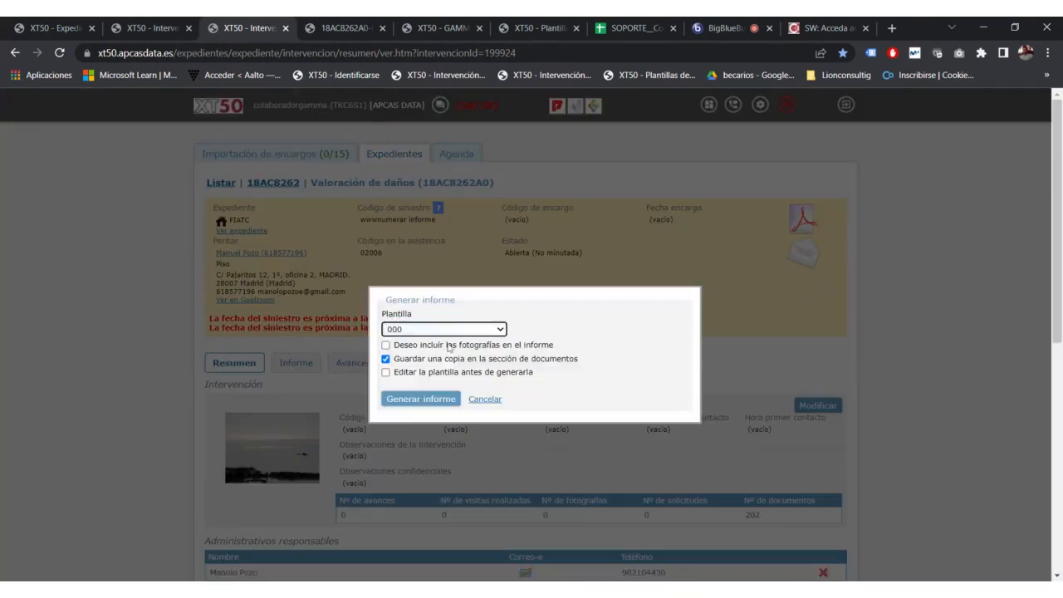
pyautogui.click(440, 330)
pyautogui.click(478, 366)
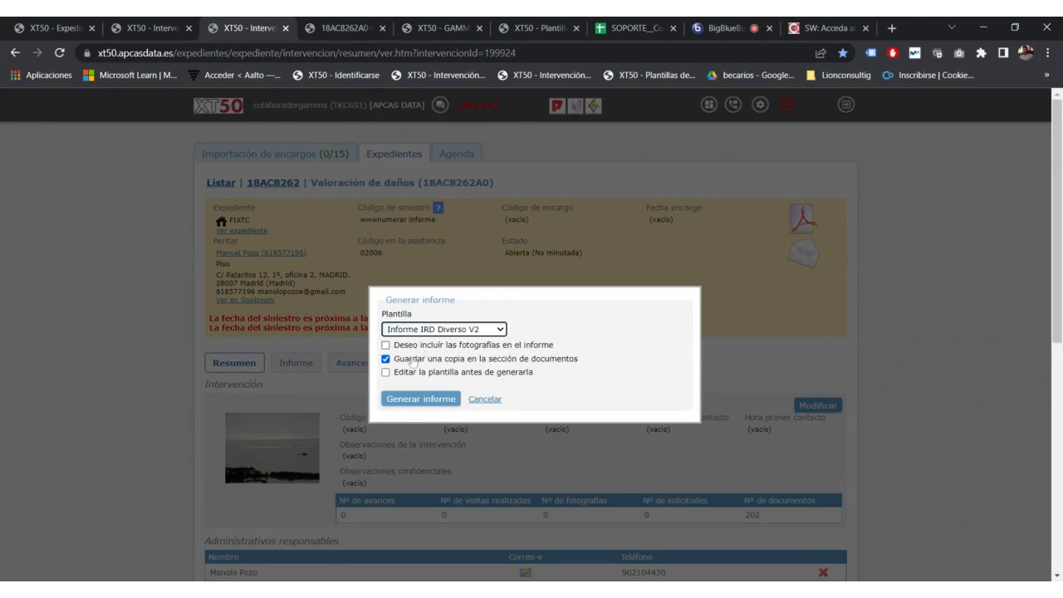
pyautogui.click(544, 363)
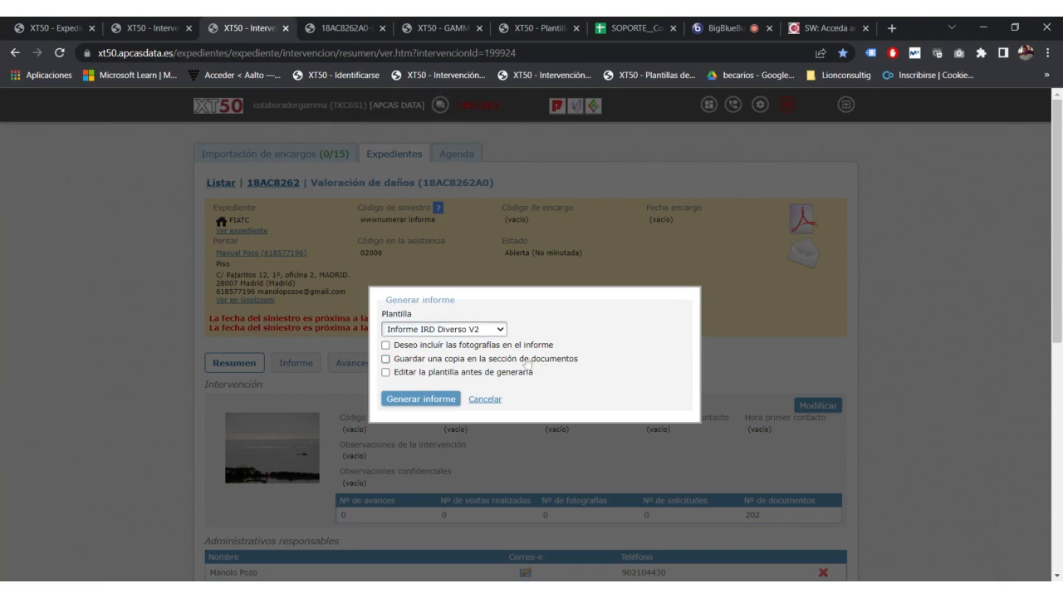
pyautogui.click(417, 375)
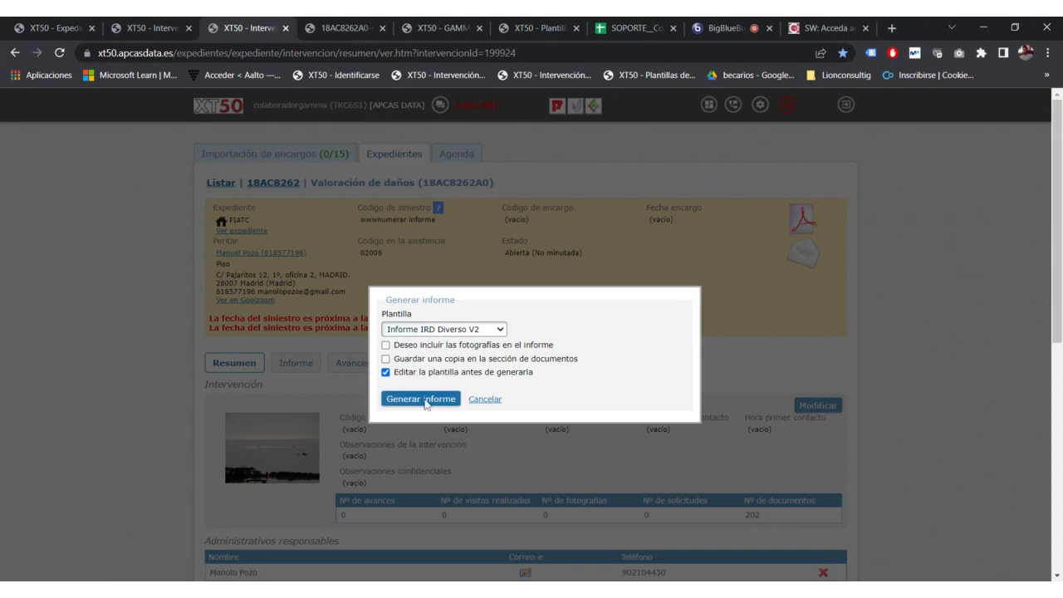
pyautogui.click(421, 399)
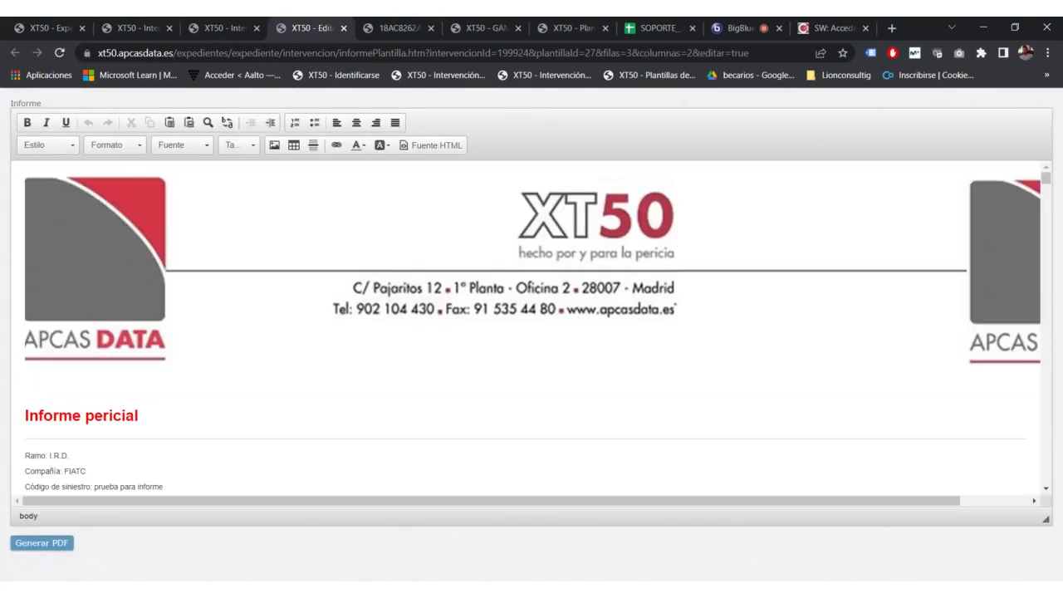
# Step: Scroll through the generated report's filled risk tables
pyautogui.scroll(-3, 423, 276)
pyautogui.scroll(-10, 423, 276)
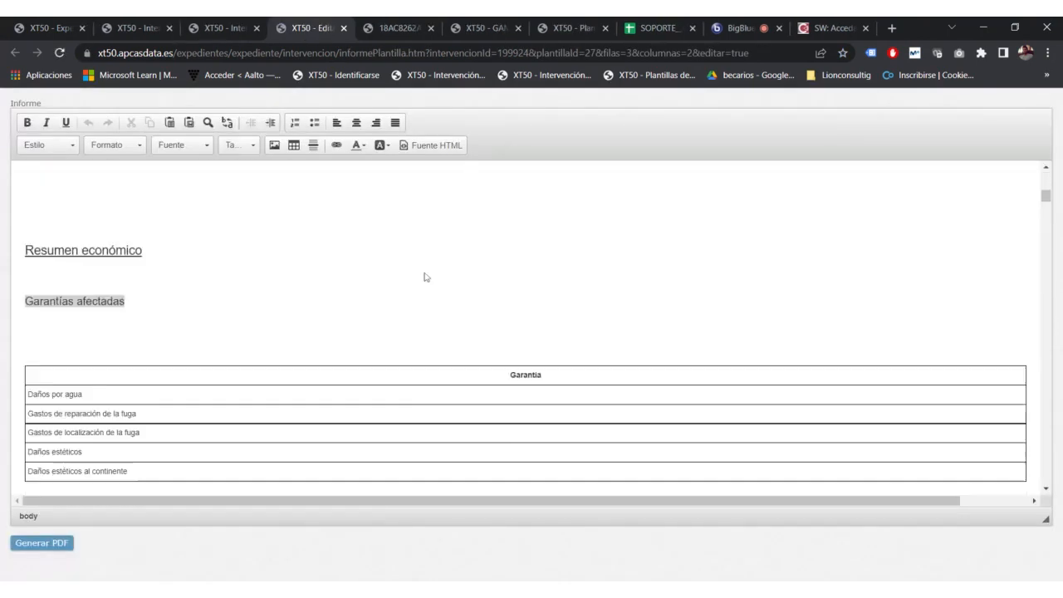
pyautogui.scroll(-4, 425, 277)
pyautogui.scroll(-1, 425, 276)
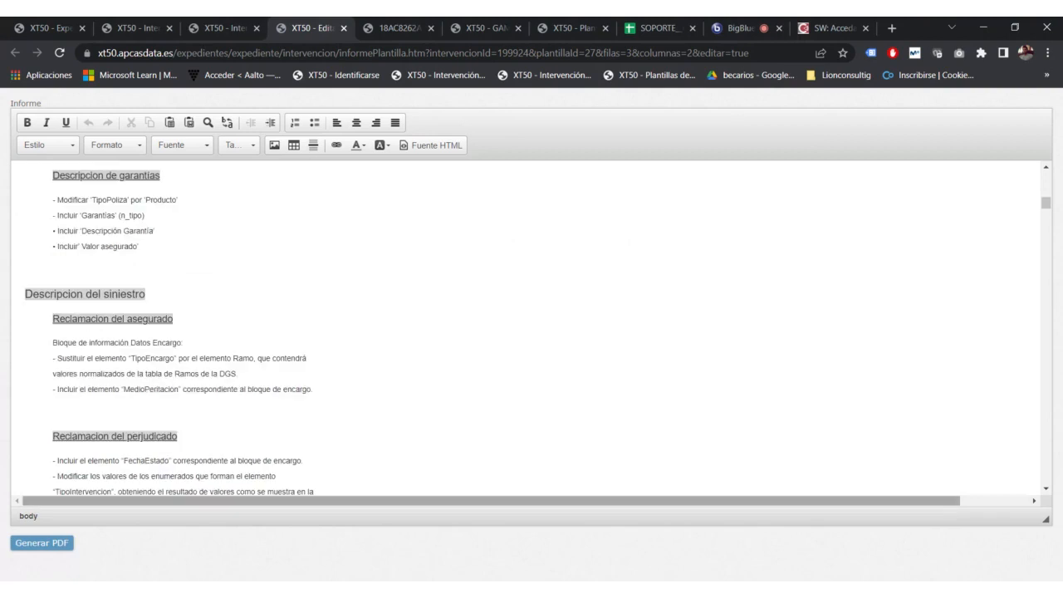
pyautogui.scroll(2, 525, 325)
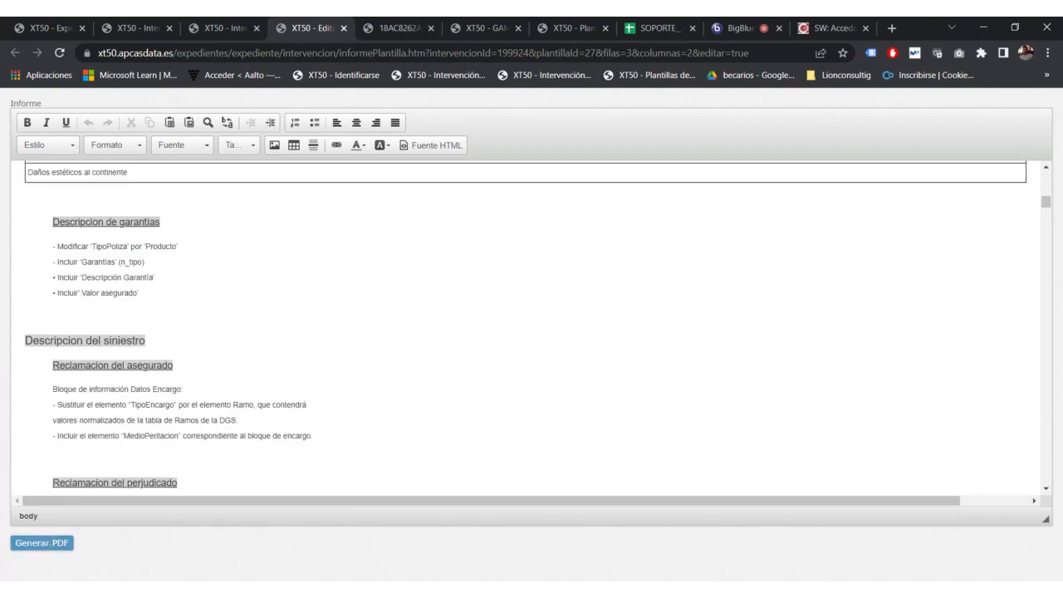
pyautogui.scroll(-5, 526, 325)
pyautogui.scroll(-12, 526, 325)
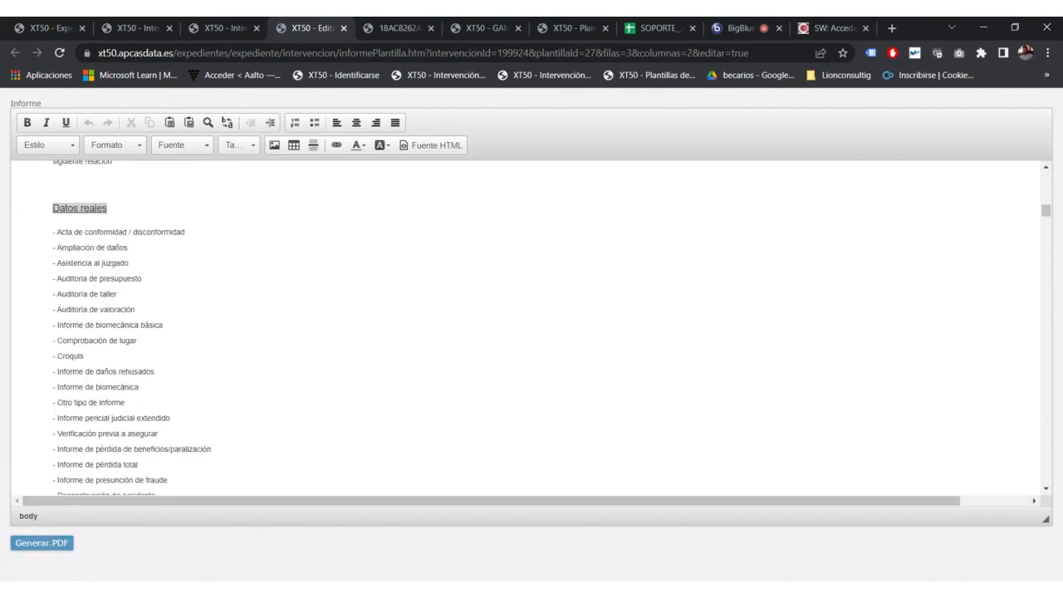
pyautogui.scroll(-10, 525, 327)
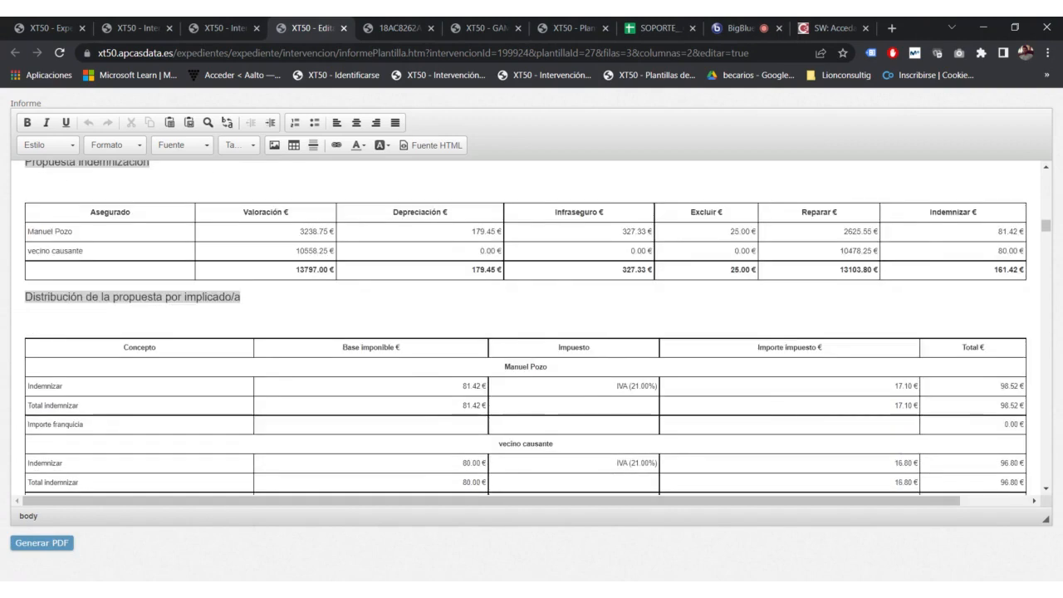
pyautogui.scroll(-6, 525, 327)
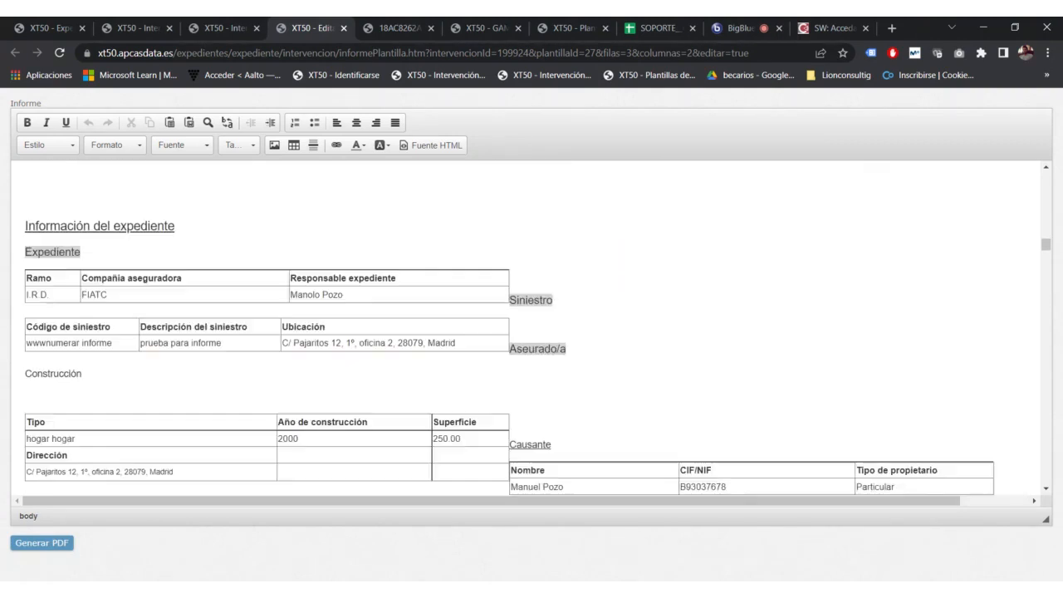
# Step: Highlight the I.R.D. branch and FIATC insurer values, then return to the case tabs
pyautogui.moveTo(50, 295); pyautogui.dragTo(26, 295)
pyautogui.moveTo(107, 295); pyautogui.dragTo(96, 295)
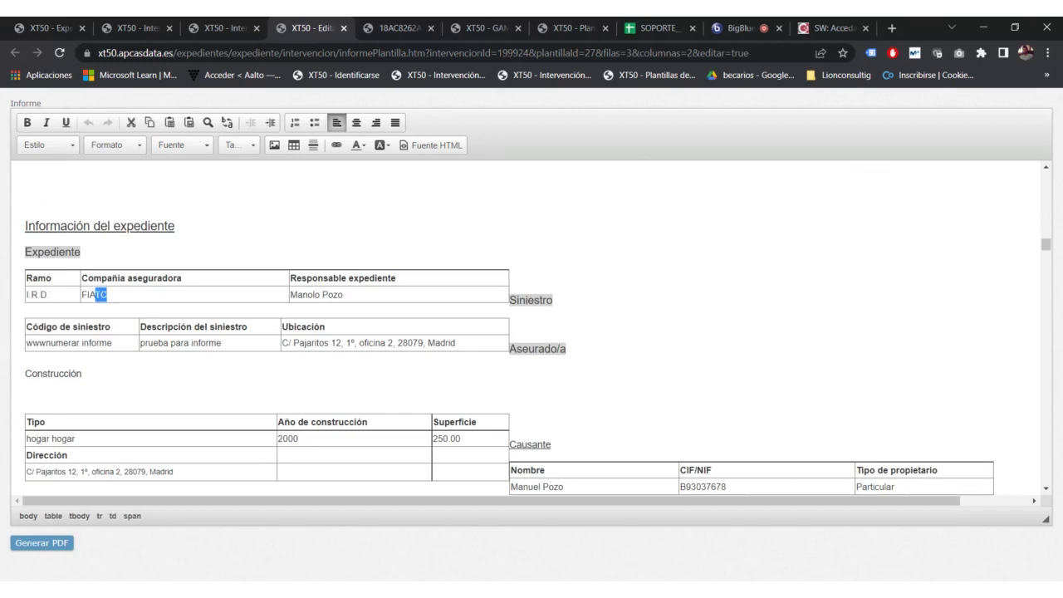
pyautogui.scroll(-8, 526, 327)
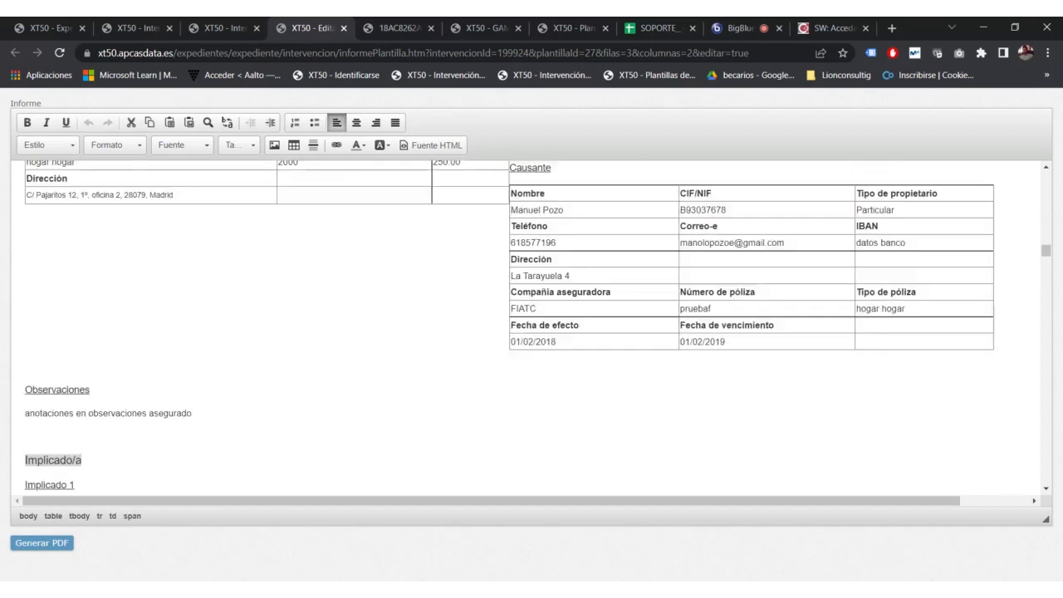
pyautogui.scroll(-8, 525, 327)
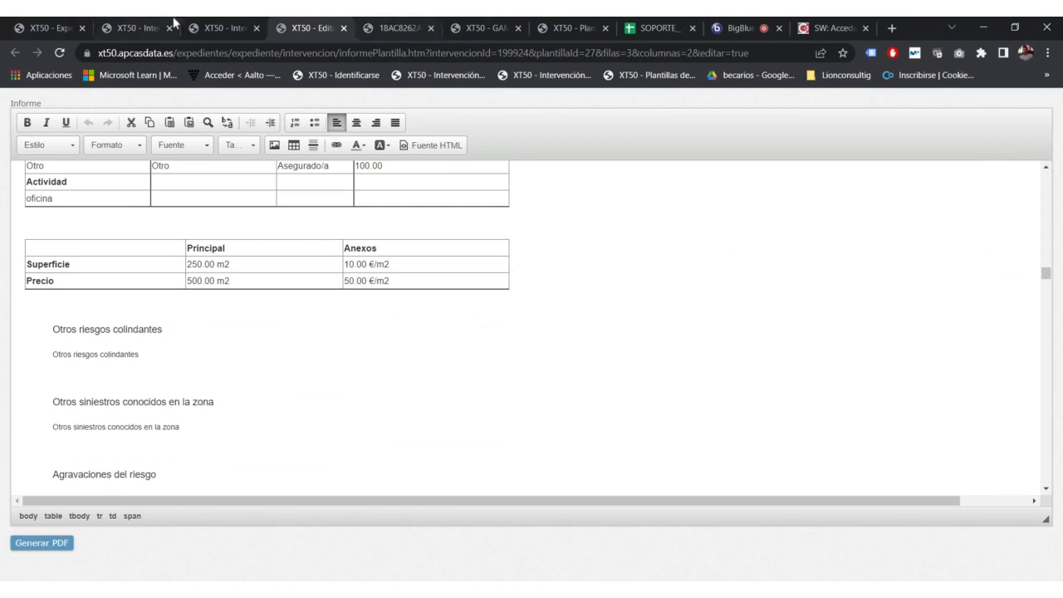
pyautogui.click(220, 28)
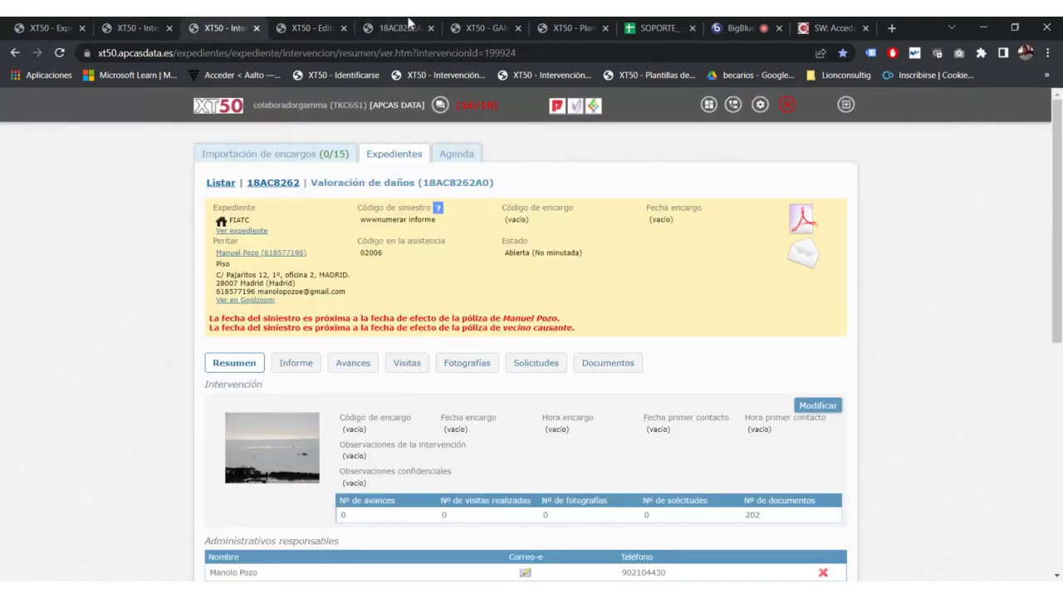
pyautogui.click(402, 28)
# Step: Return to the Informe IRD Diverso V2 template editor at its Informe pericial heading
pyautogui.click(333, 27)
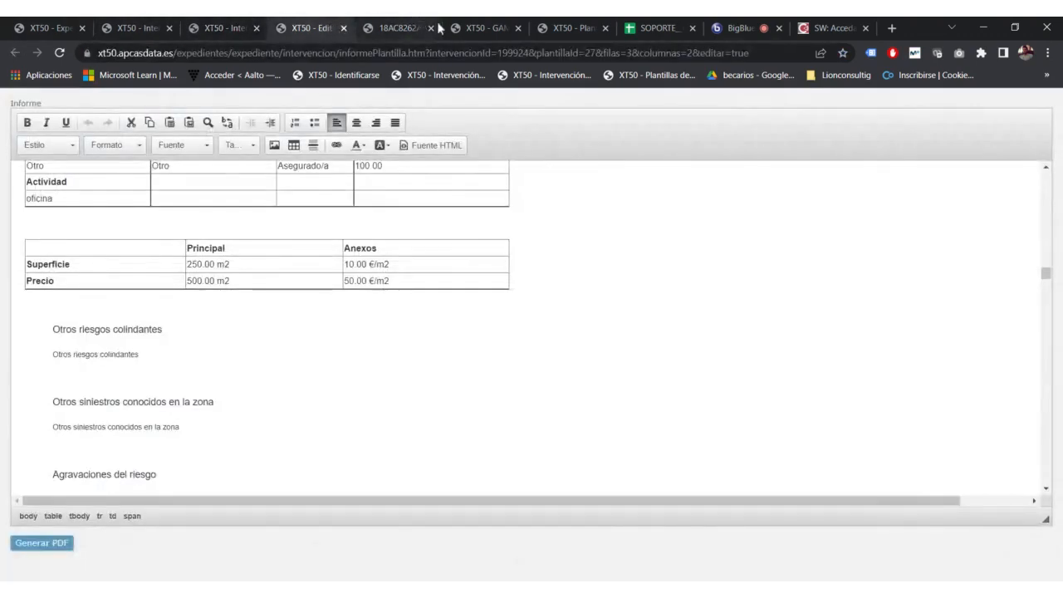
pyautogui.click(464, 27)
pyautogui.click(582, 27)
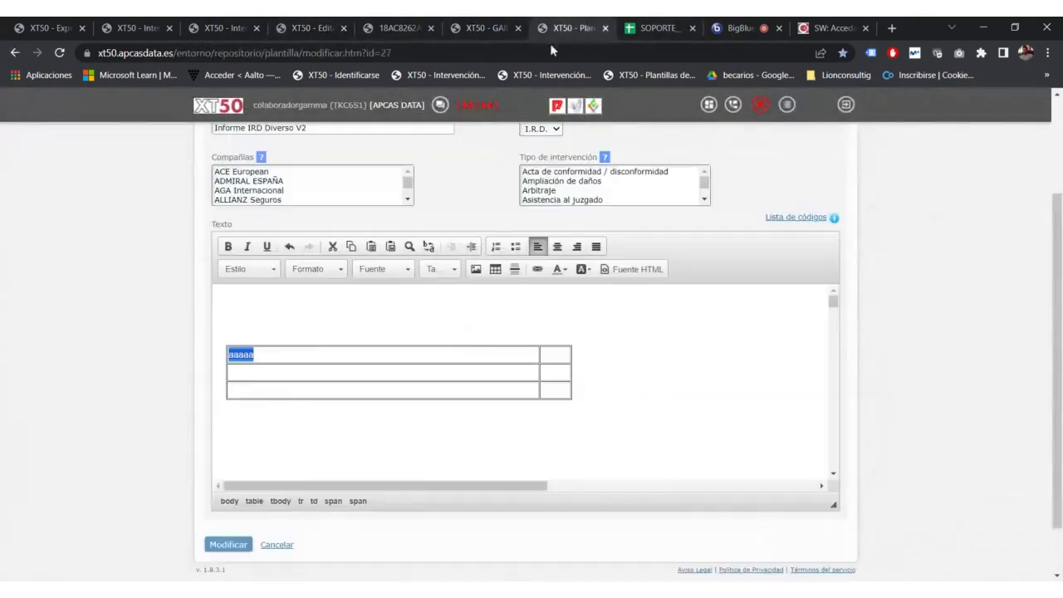
pyautogui.scroll(2, 532, 335)
pyautogui.scroll(-6, 835, 384)
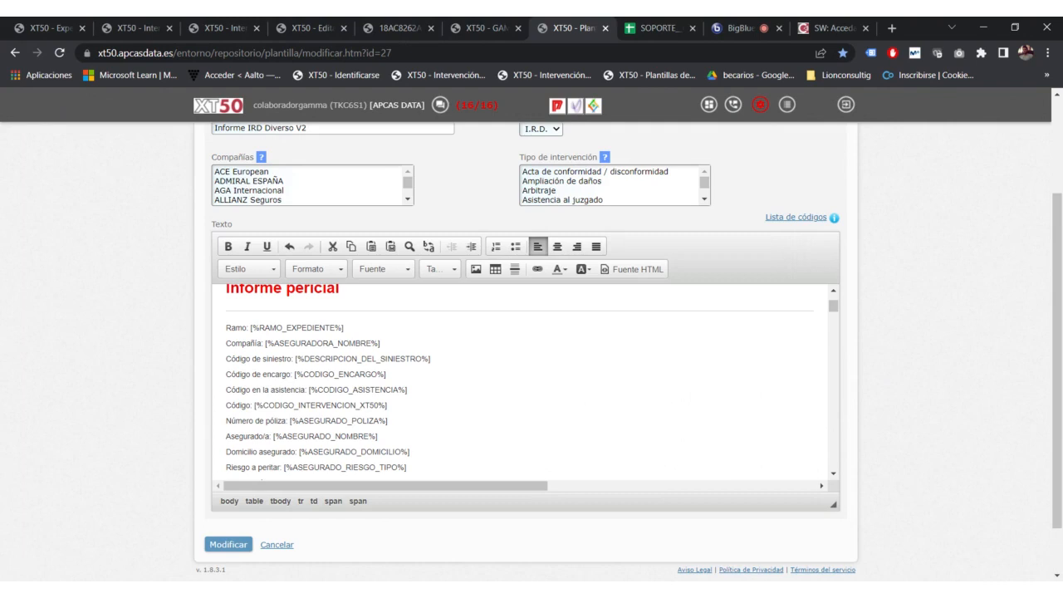
# Step: Open Informe IRD Diverso V2 for modification from the template repository
pyautogui.click(999, 216)
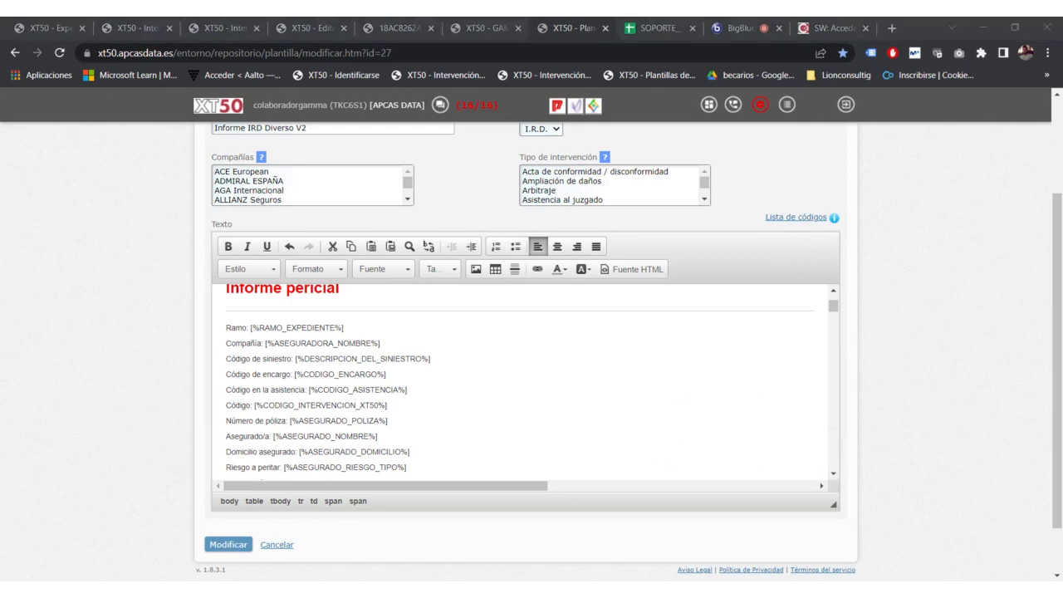
pyautogui.click(943, 318)
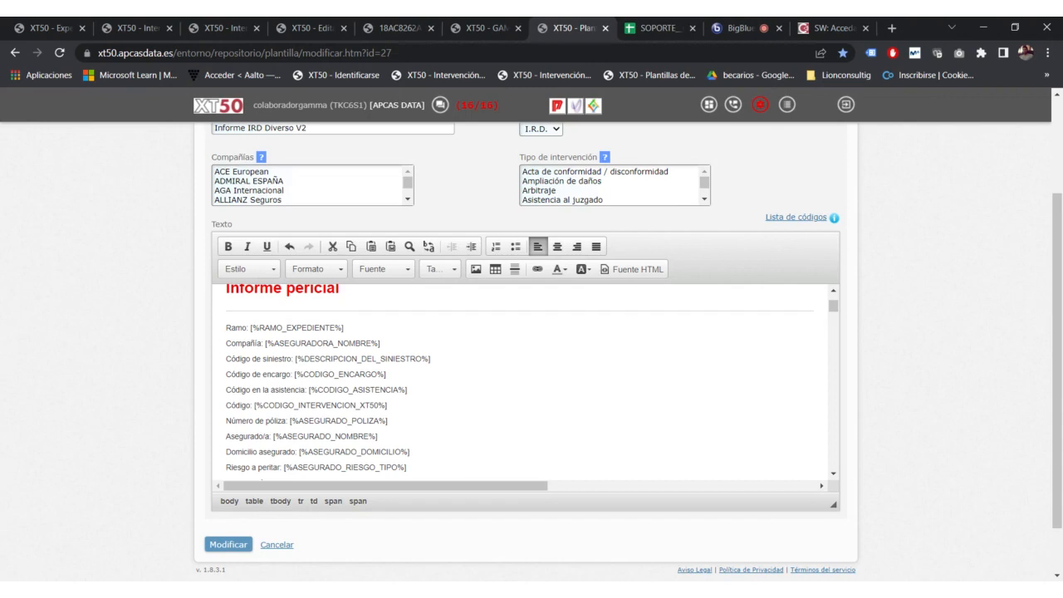
# Step: Leave the Informe IRD Diverso V2 editor and go back to the Plantillas de informe list
pyautogui.click(768, 25)
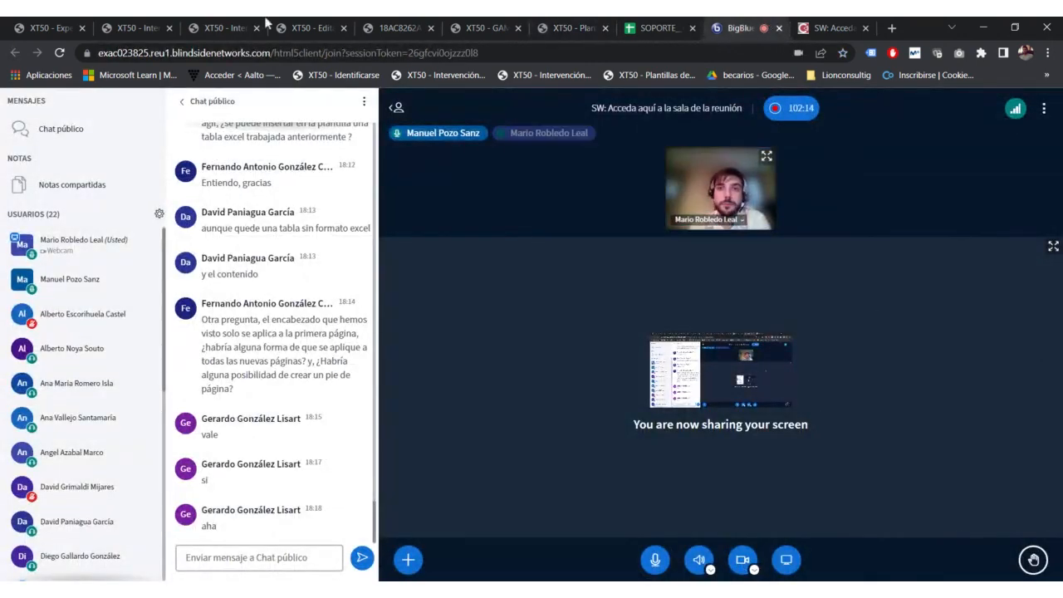
pyautogui.click(459, 29)
pyautogui.click(536, 23)
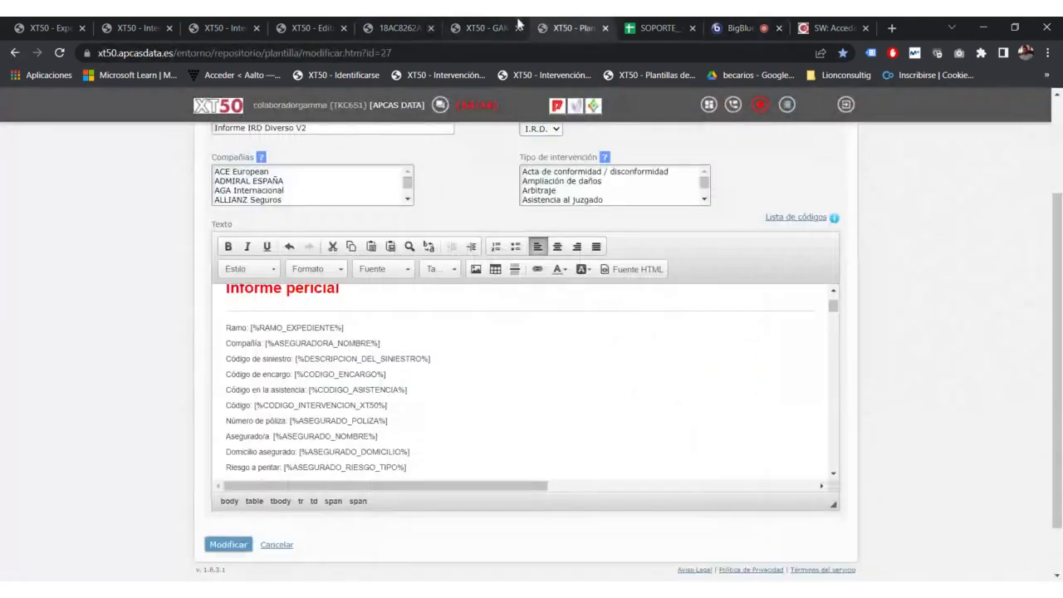
pyautogui.scroll(2, 524, 382)
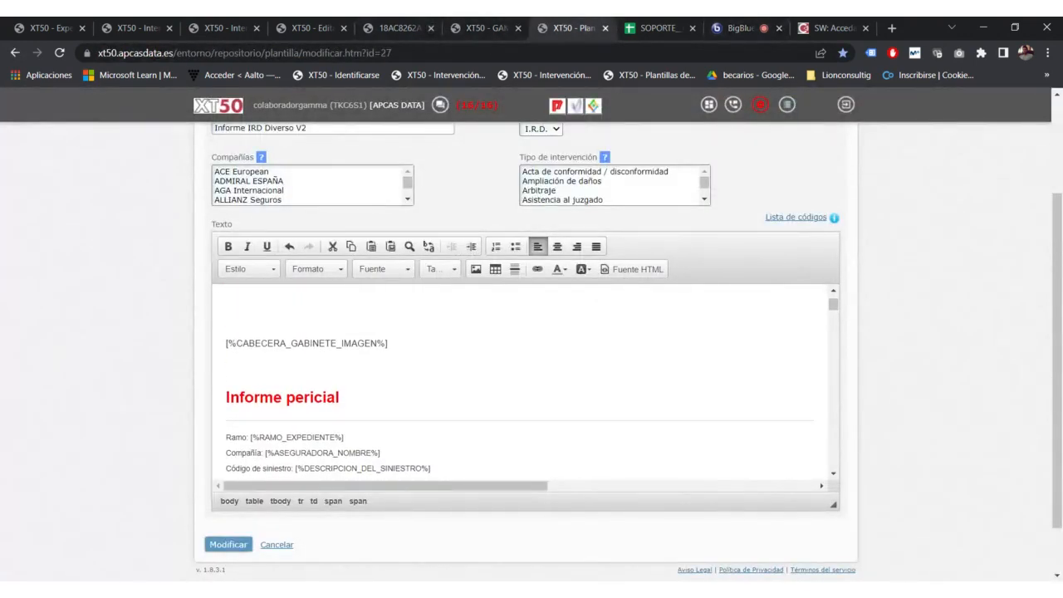
pyautogui.click(487, 25)
pyautogui.click(553, 23)
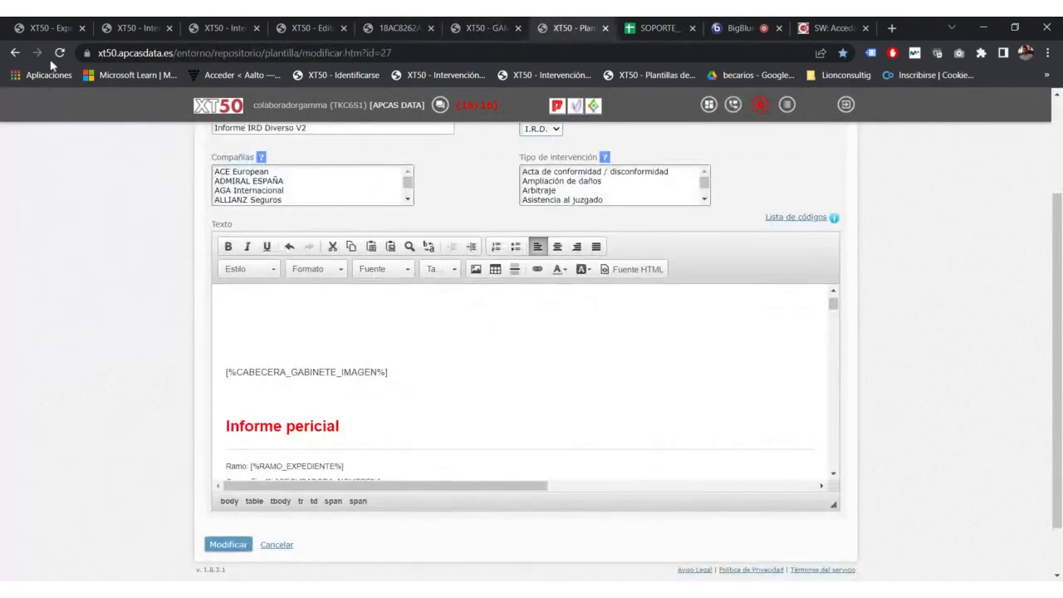
pyautogui.click(15, 55)
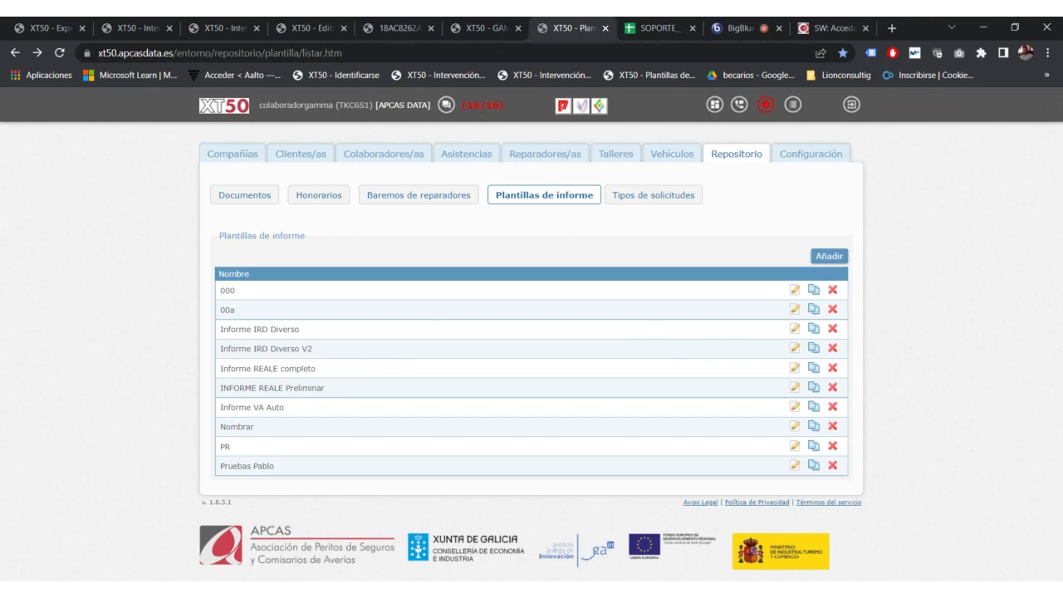
# Step: Clone template 000 and select its prefilled name 'Copia de 000'
pyautogui.click(813, 289)
pyautogui.scroll(-3, 339, 374)
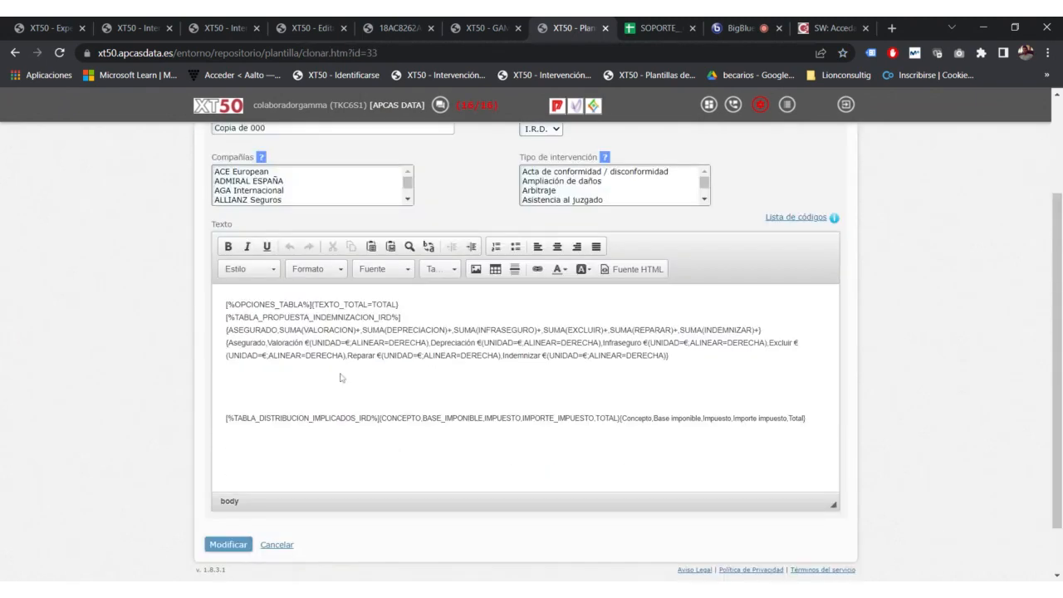
pyautogui.scroll(3, 172, 188)
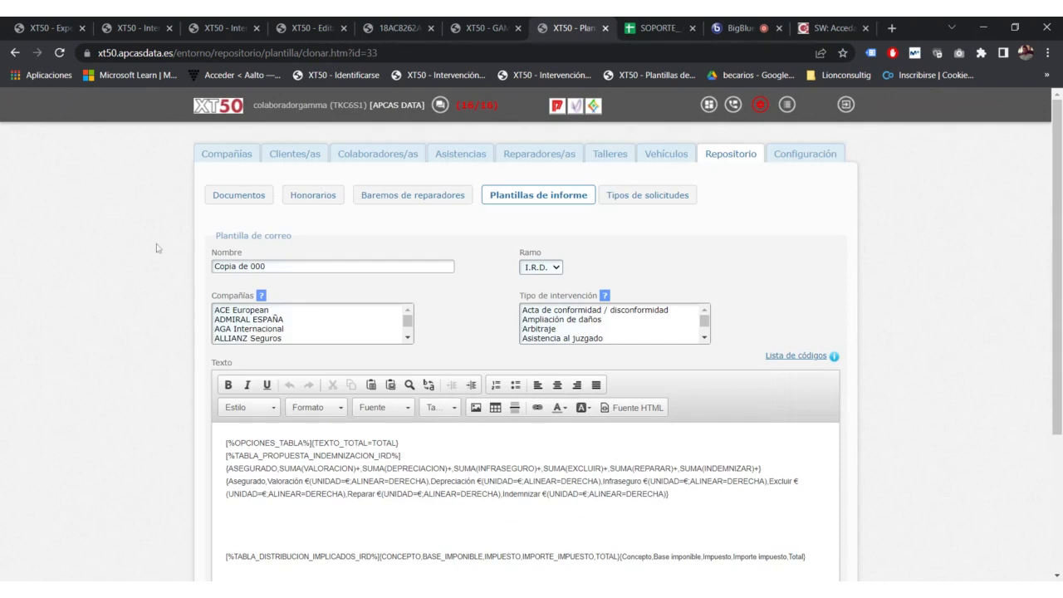
pyautogui.doubleClick(258, 265)
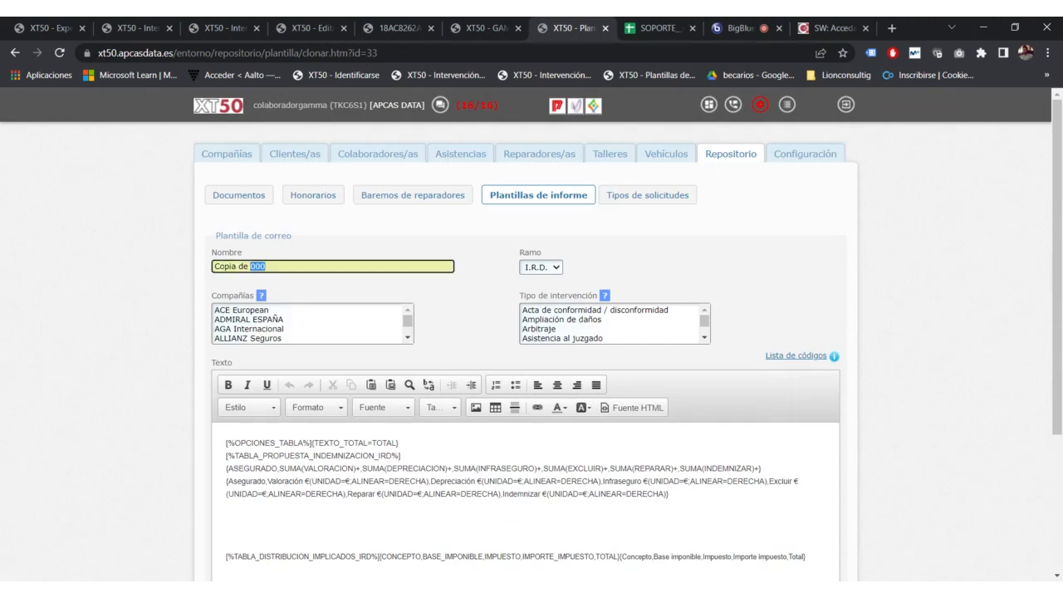
pyautogui.moveTo(281, 267); pyautogui.dragTo(212, 267)
# Step: Switch to the BigBlueButton tab to read the attendees' public chat messages
pyautogui.click(720, 28)
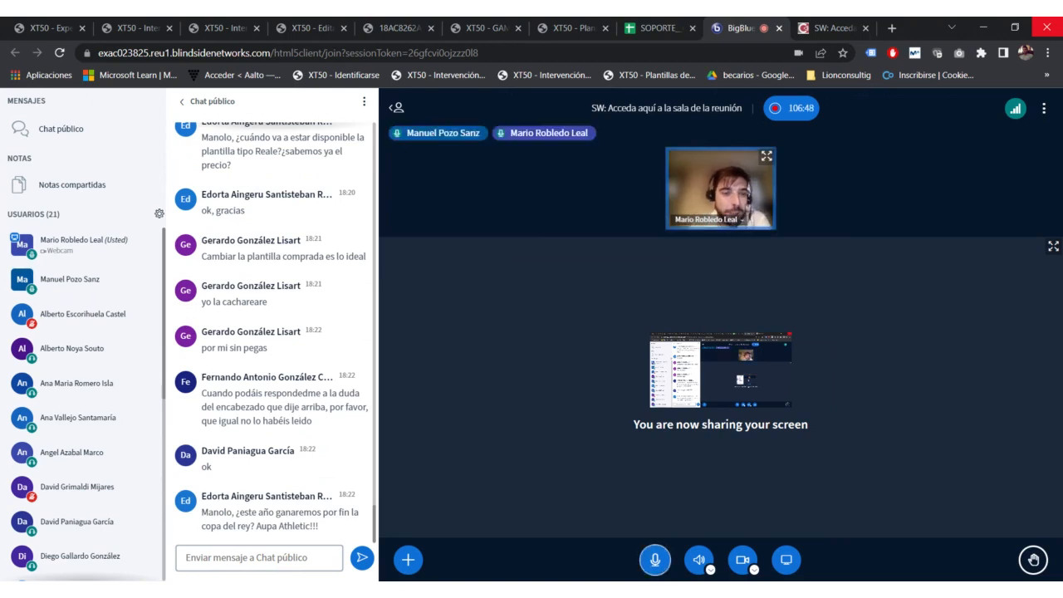
pyautogui.scroll(5, 267, 404)
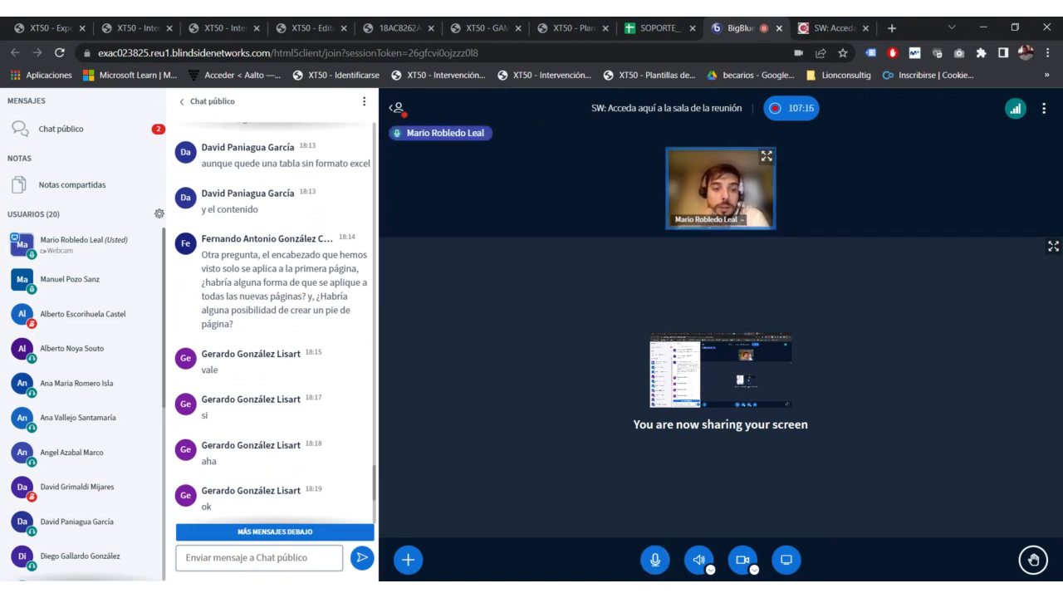
pyautogui.scroll(-9, 228, 335)
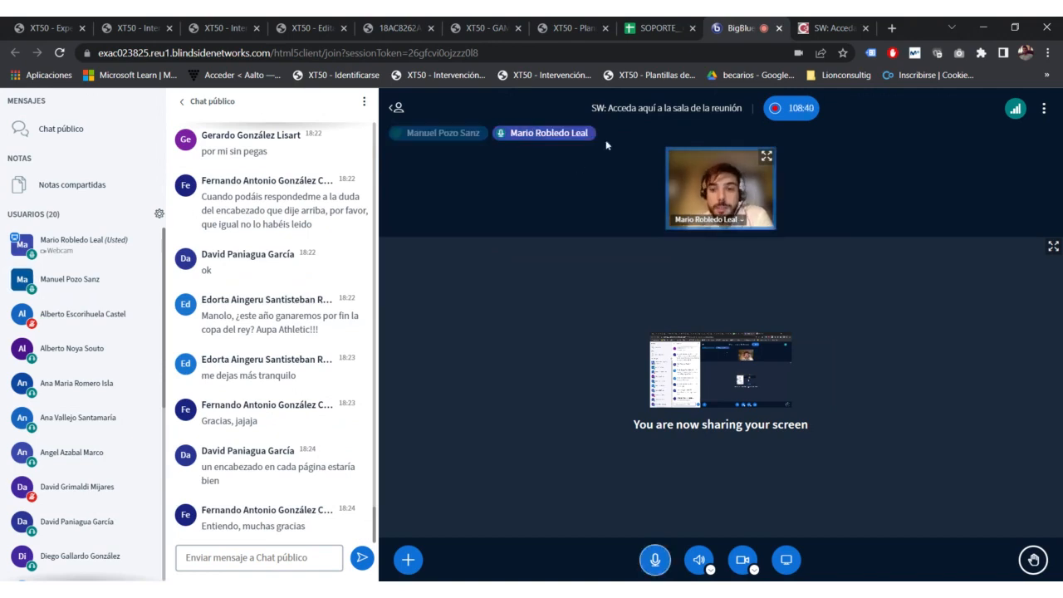
# Step: Leave the meeting for the cloned template page and place the caret on its empty editor line
pyautogui.click(508, 29)
pyautogui.click(423, 27)
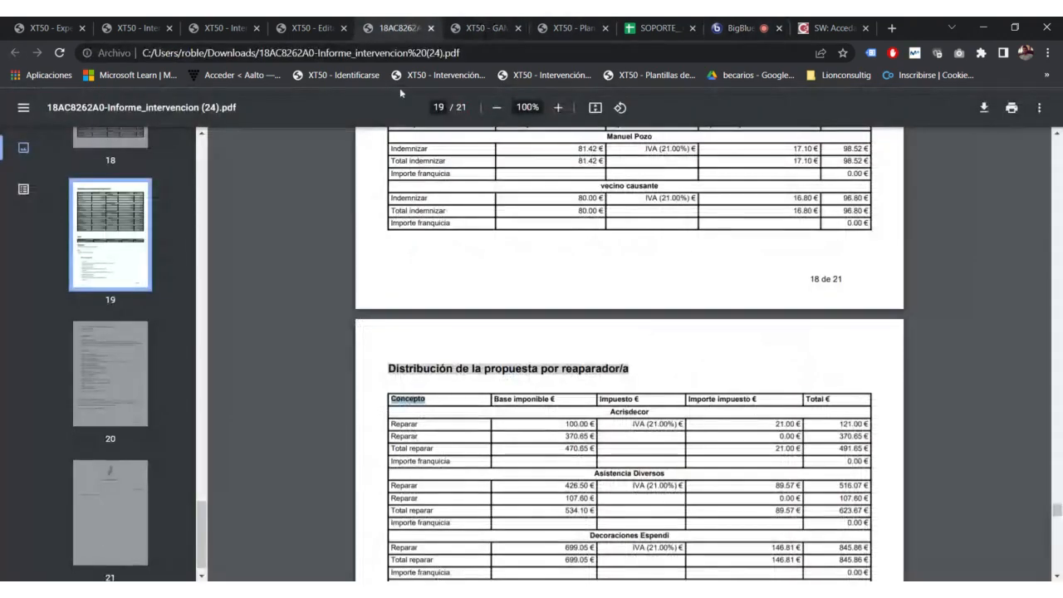
pyautogui.click(348, 23)
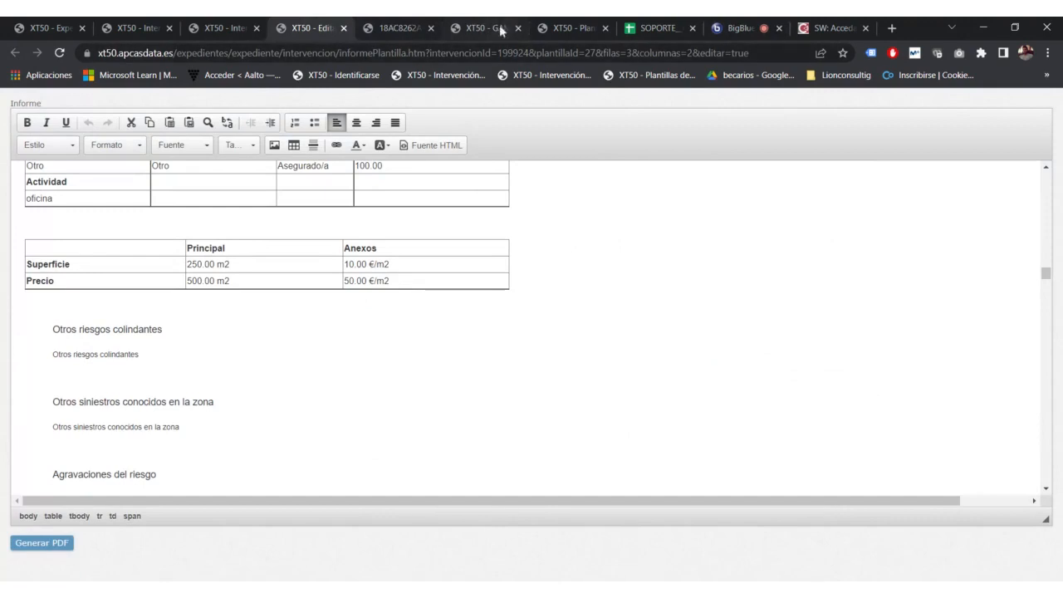
pyautogui.click(579, 20)
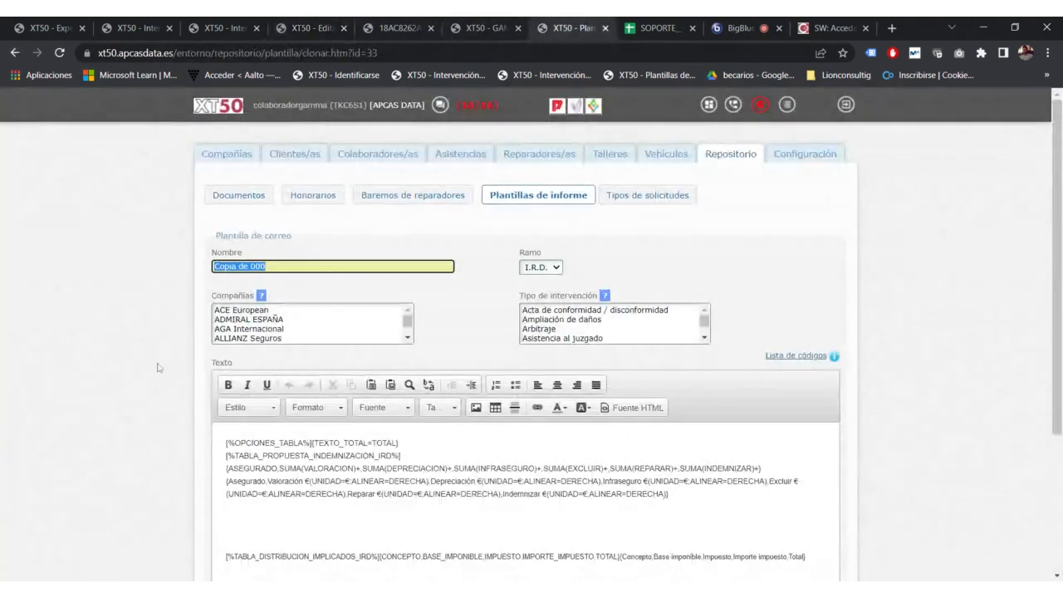
pyautogui.scroll(-2, 159, 367)
pyautogui.scroll(3, 942, 384)
pyautogui.scroll(-3, 941, 384)
pyautogui.click(531, 308)
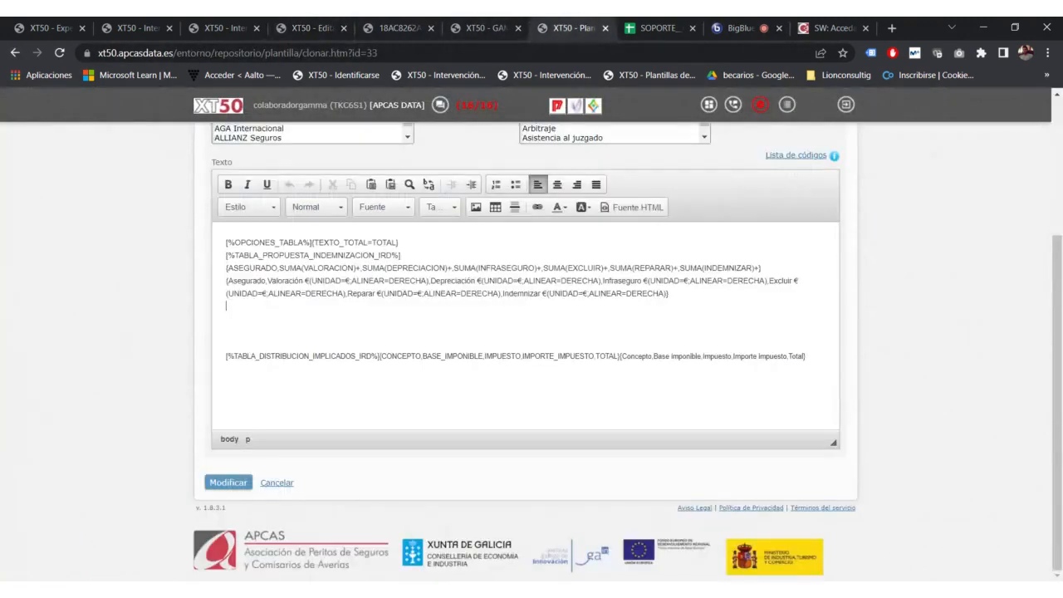
# Step: Open the Informe IRD Diverso V2 template from the list and select its [%SALTO_PAGINA%] tag
pyautogui.click(15, 52)
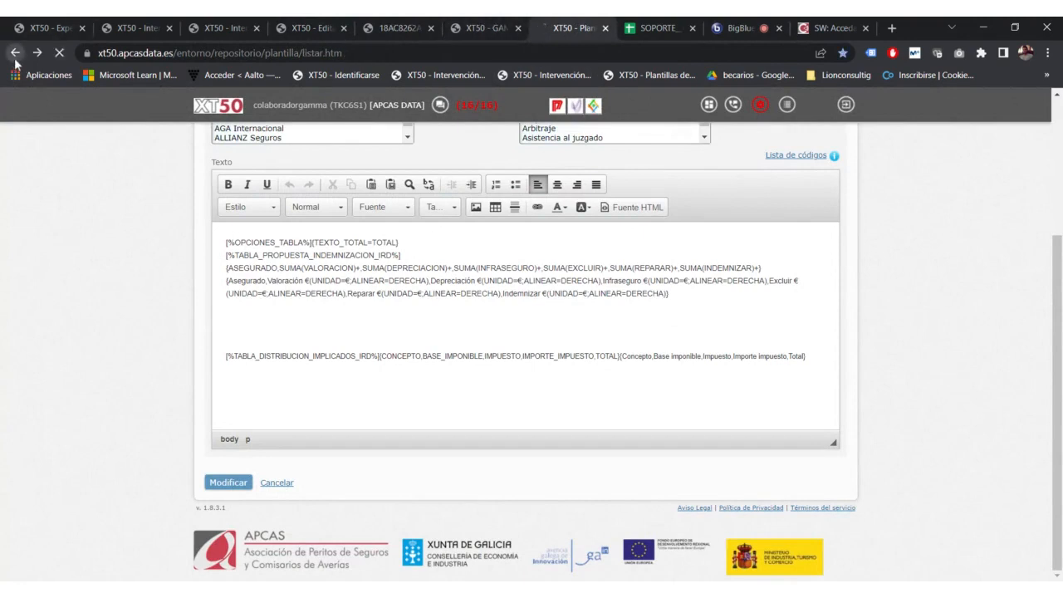
pyautogui.click(793, 348)
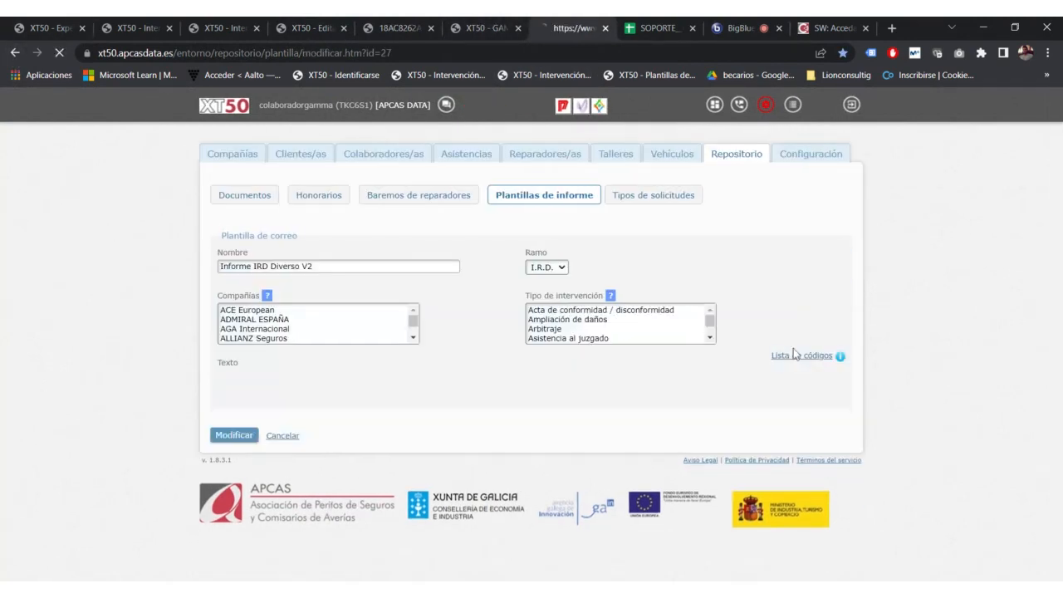
pyautogui.scroll(-1, 388, 384)
pyautogui.moveTo(389, 374); pyautogui.dragTo(181, 381)
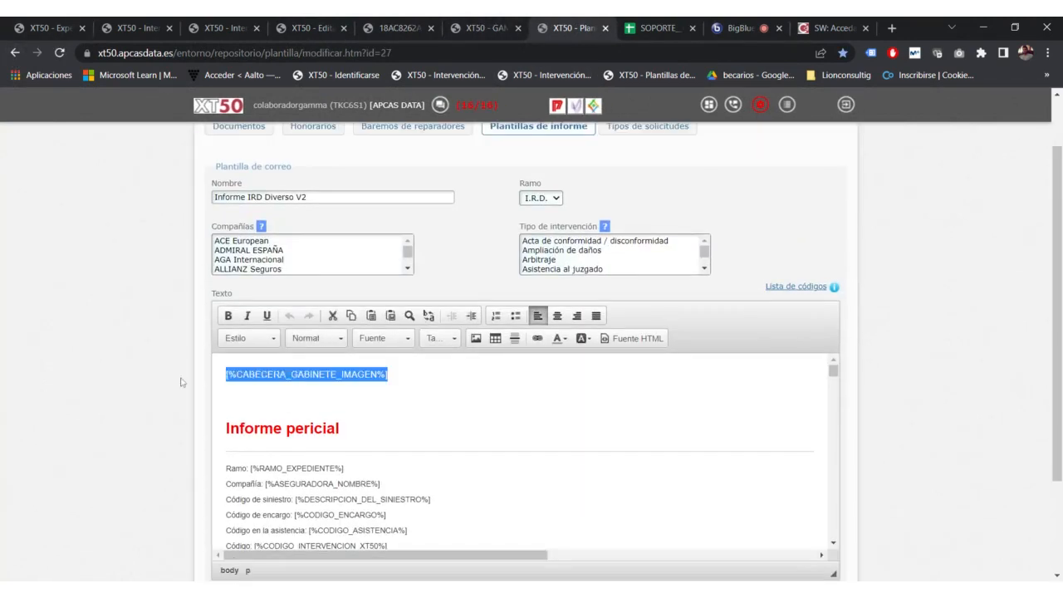
pyautogui.scroll(-2, 524, 453)
pyautogui.scroll(-5, 525, 453)
pyautogui.scroll(3, 524, 452)
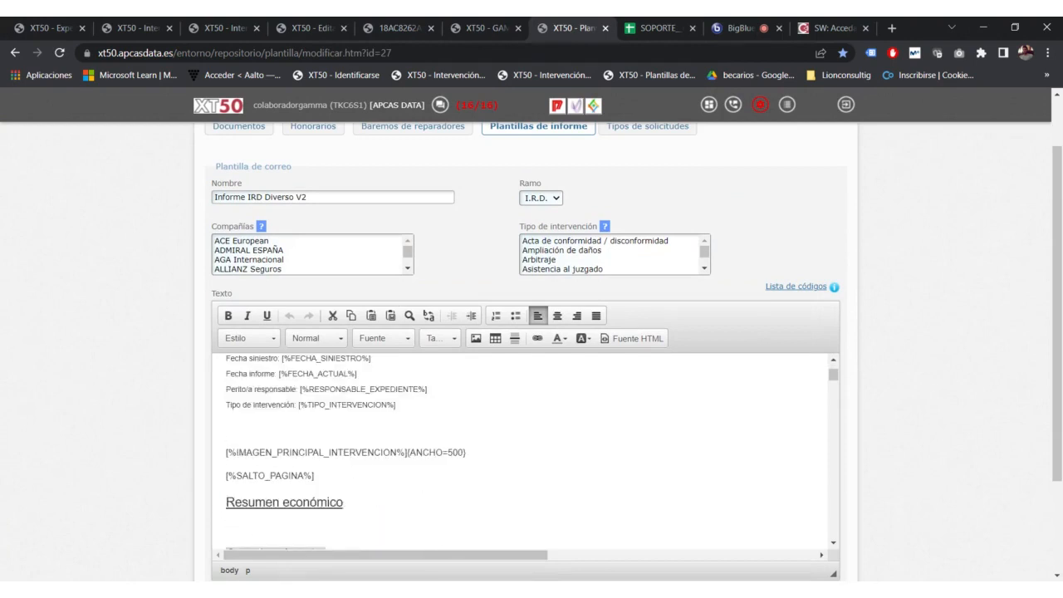
pyautogui.moveTo(314, 495); pyautogui.dragTo(226, 495)
pyautogui.hotkey('ctrl', 'c')
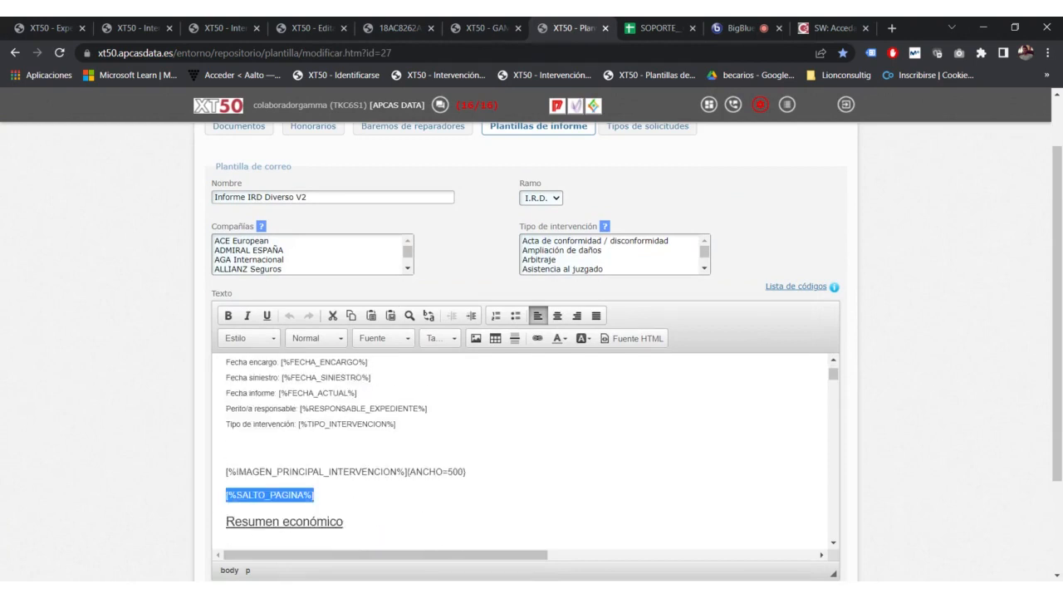
# Step: Paste [%SALTO_PAGINA%] onto a new first line above the [%CABECERA_GABINETE_IMAGEN%] header tag
pyautogui.scroll(5, 525, 452)
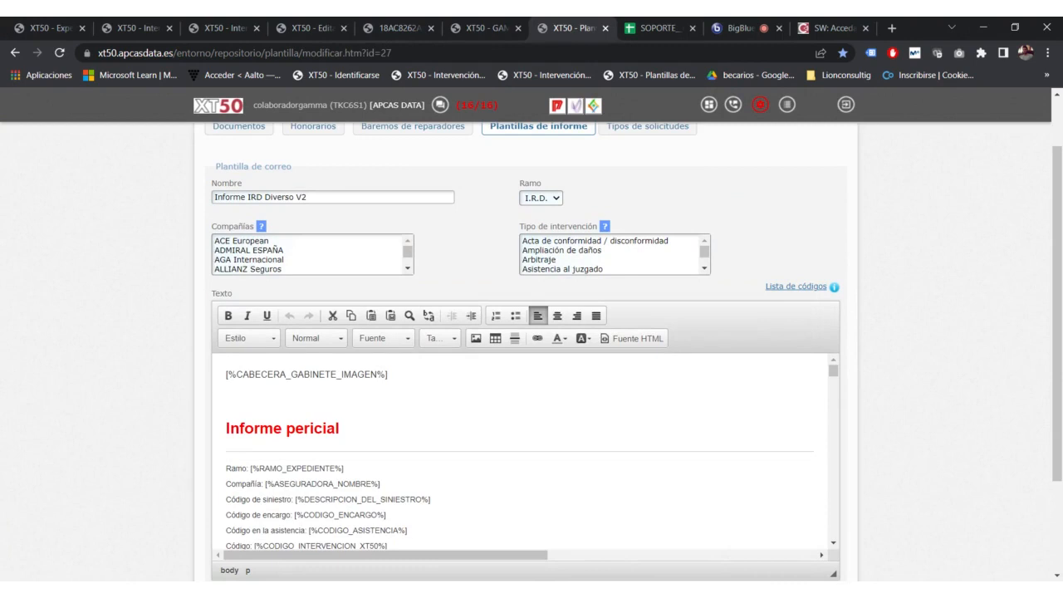
pyautogui.click(226, 375)
pyautogui.press('Return')
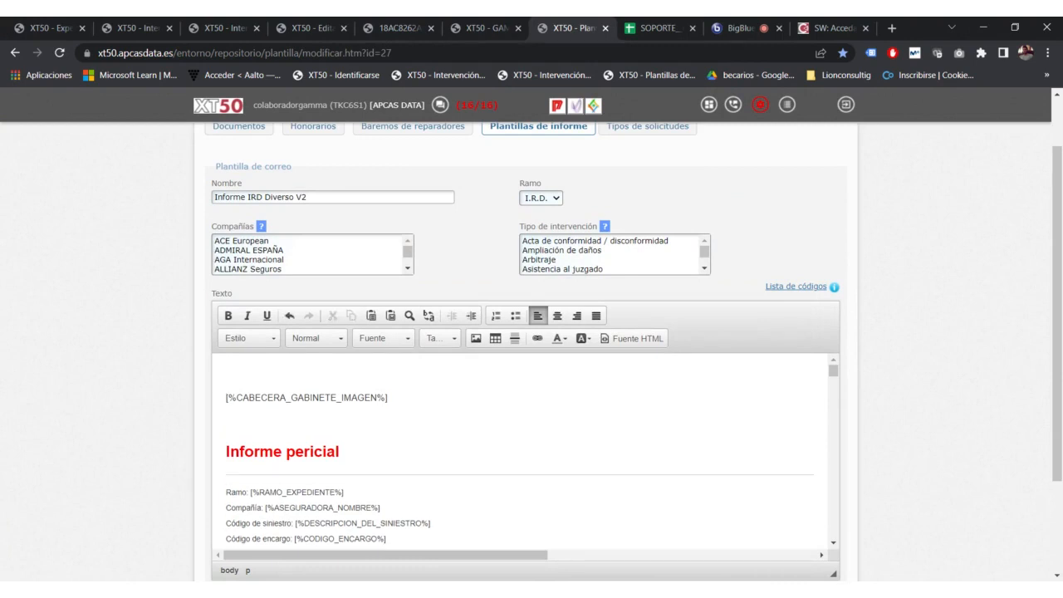
pyautogui.hotkey('ctrl', 'v')
# Step: Switch back to the BigBlueButton meeting tab showing the public chat
pyautogui.click(744, 20)
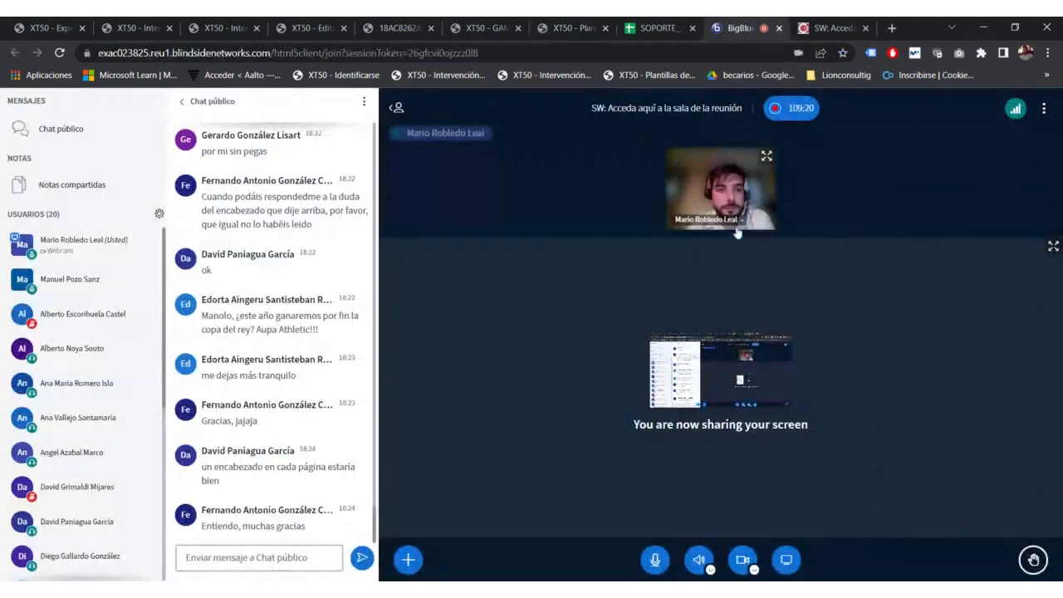